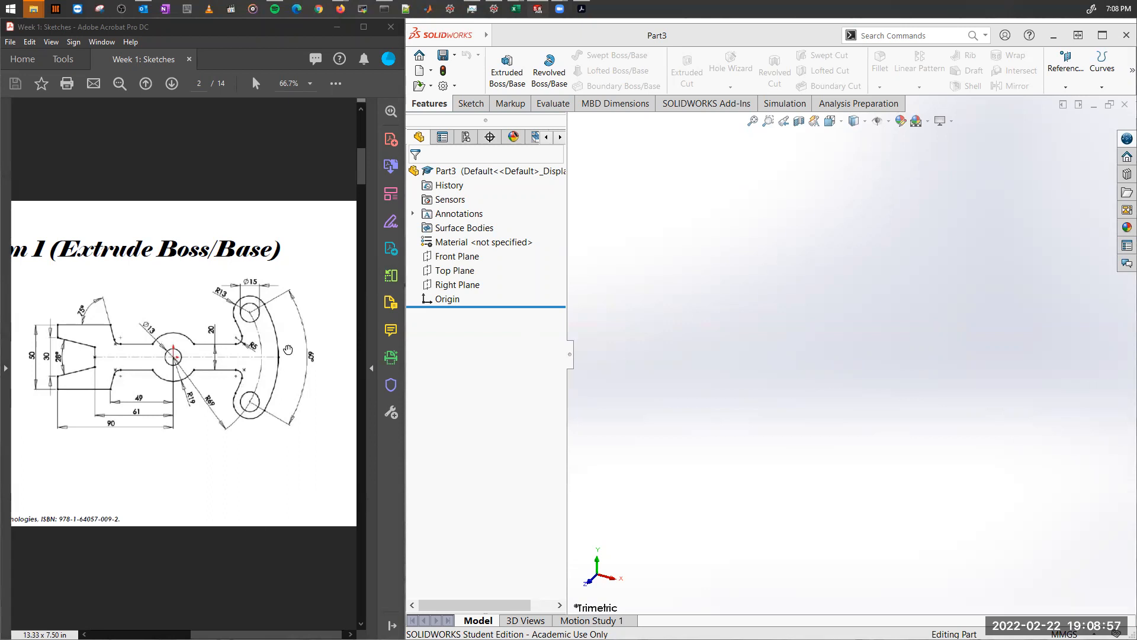
Check the exercise drawing and its extrude parameters, and start a new sketch on the Front Plane.
left_click_drag(128, 463, 318, 466)
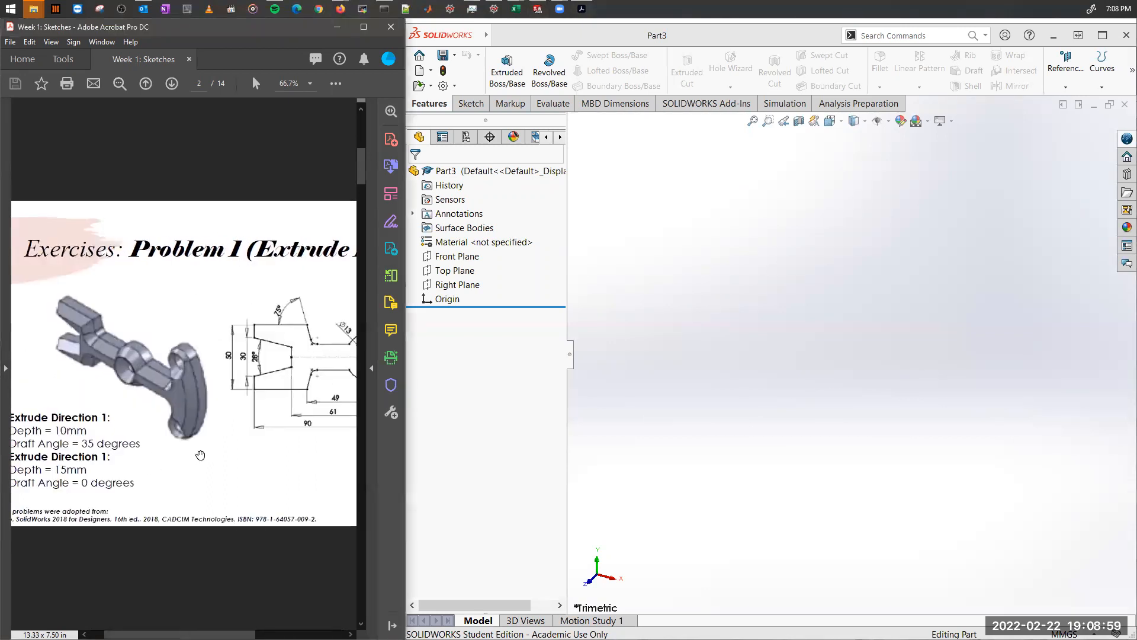
left_click_drag(232, 455, 265, 452)
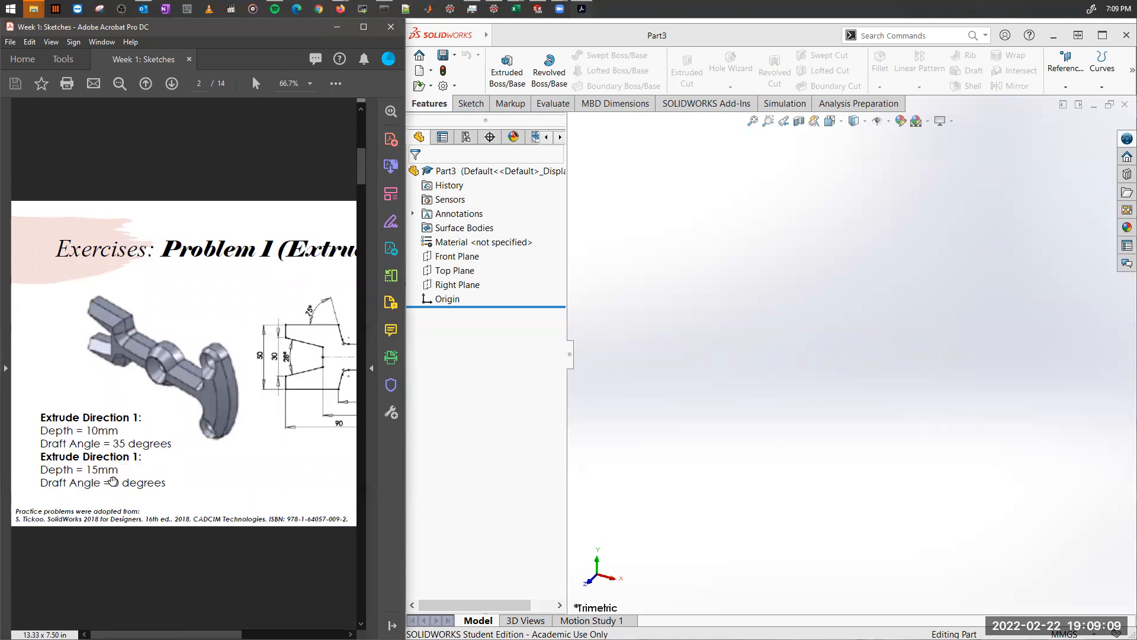
left_click_drag(135, 455, 45, 455)
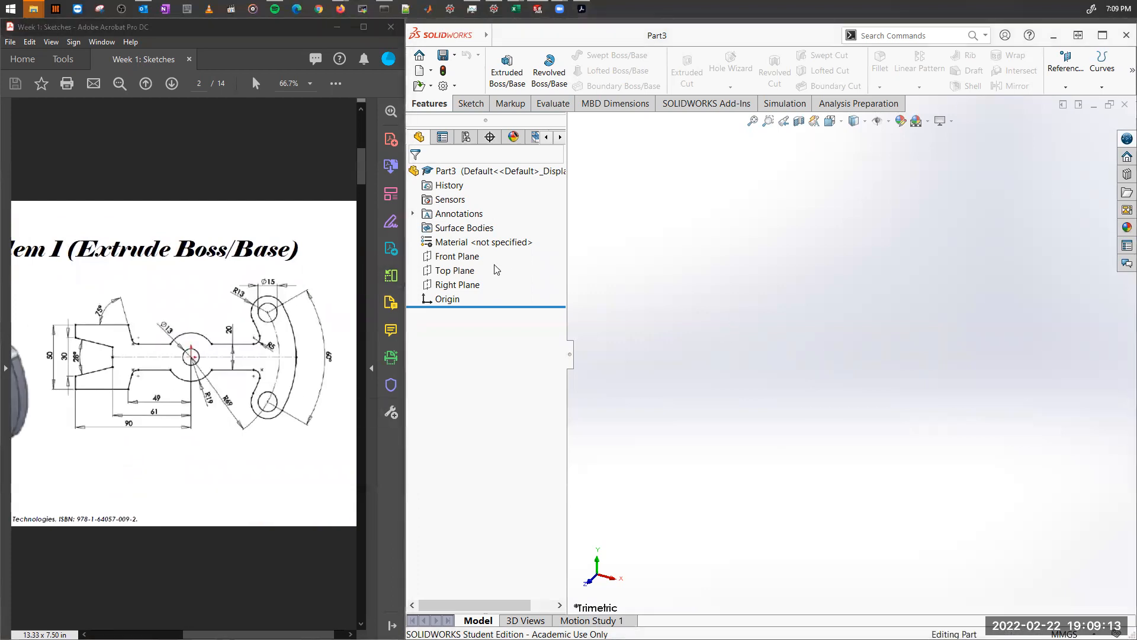
right_click(461, 263)
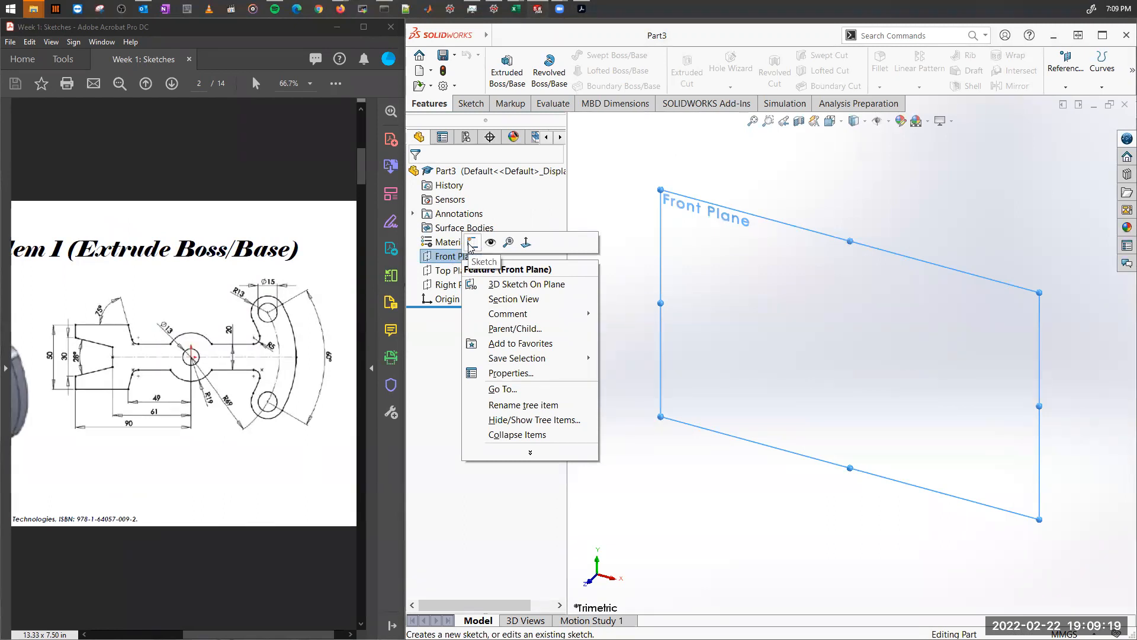
left_click(472, 244)
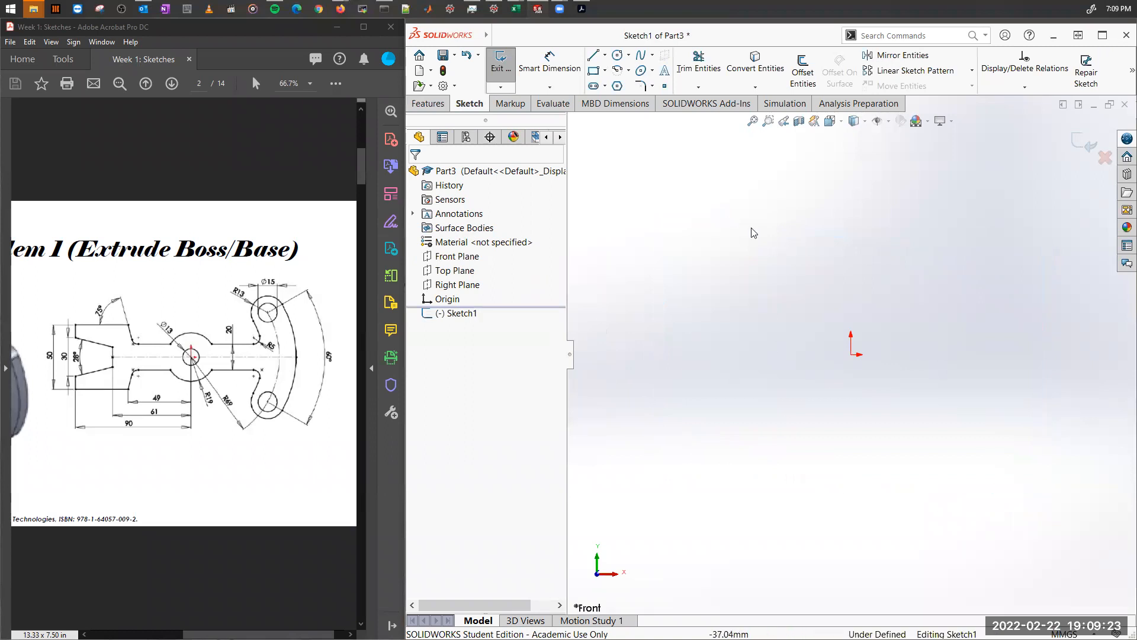
Sketch a horizontal construction line about 248 mm long with its midpoint on the origin, using the midpoint line option.
left_click(604, 55)
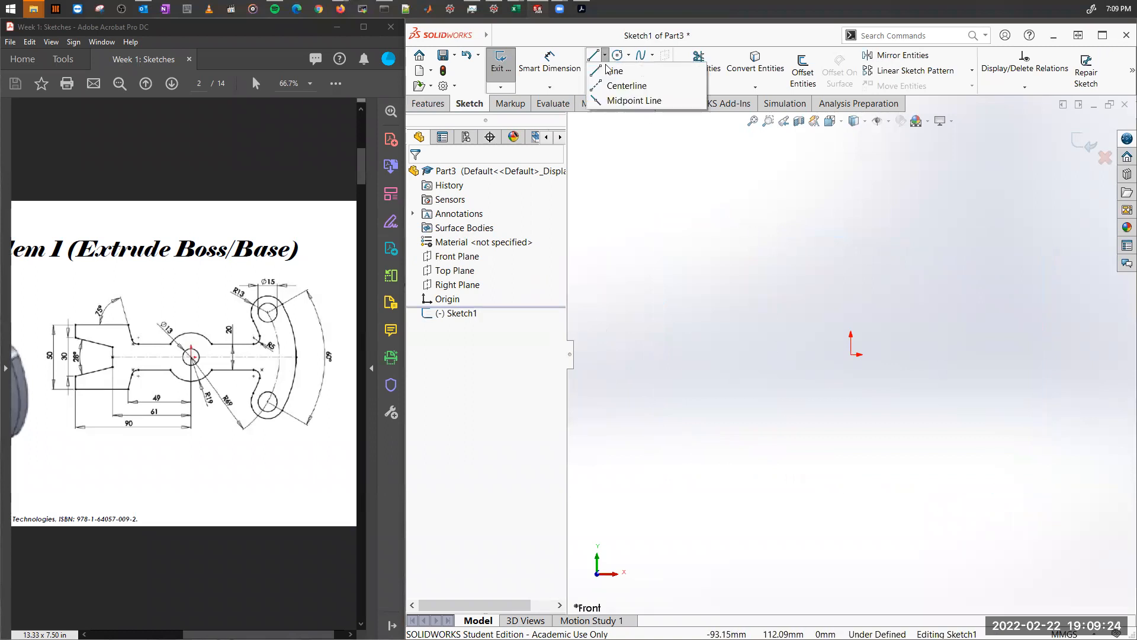
left_click(626, 86)
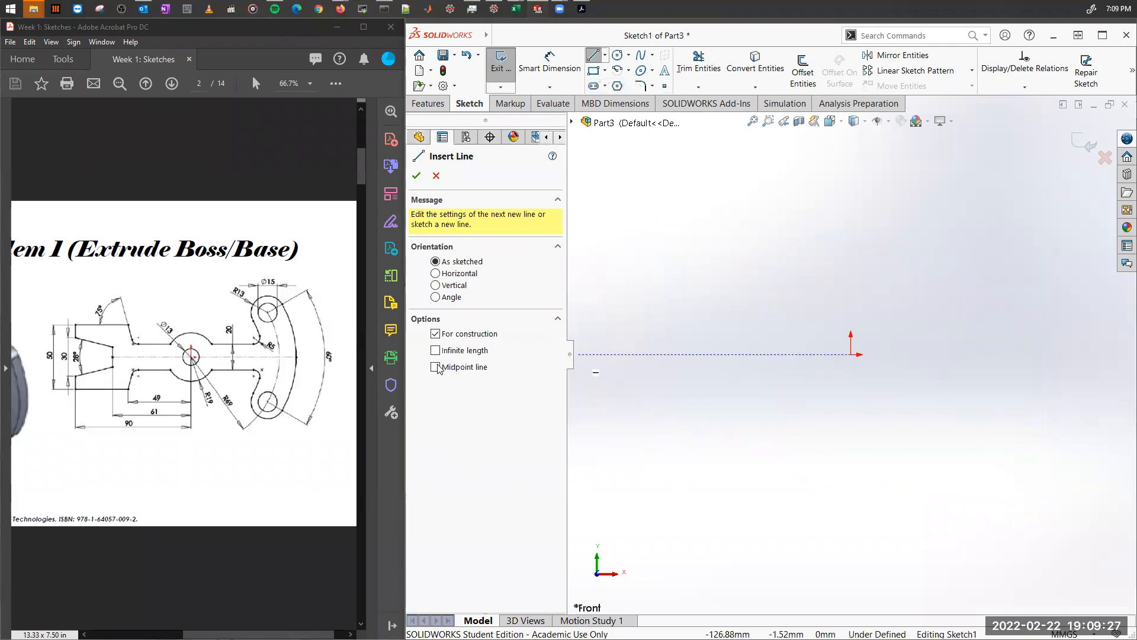
left_click(436, 368)
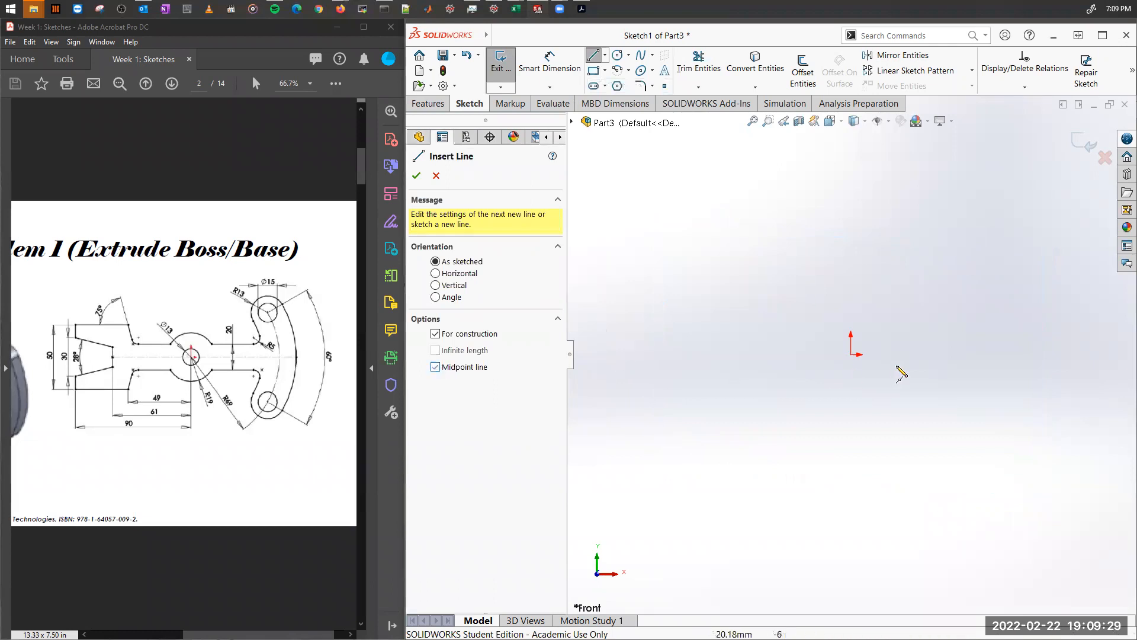
left_click(851, 354)
left_click(1115, 355)
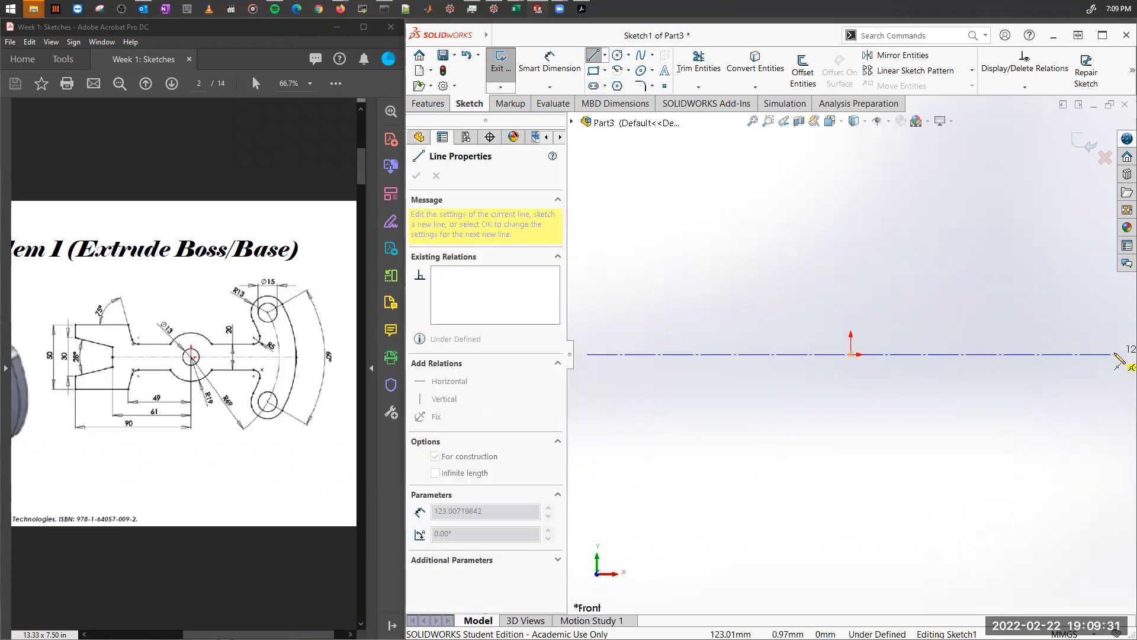
left_click(1116, 354)
right_click(931, 276)
left_click(956, 289)
scroll(942, 381, "up", 1)
scroll(942, 380, "up", 2)
scroll(941, 380, "down", 1)
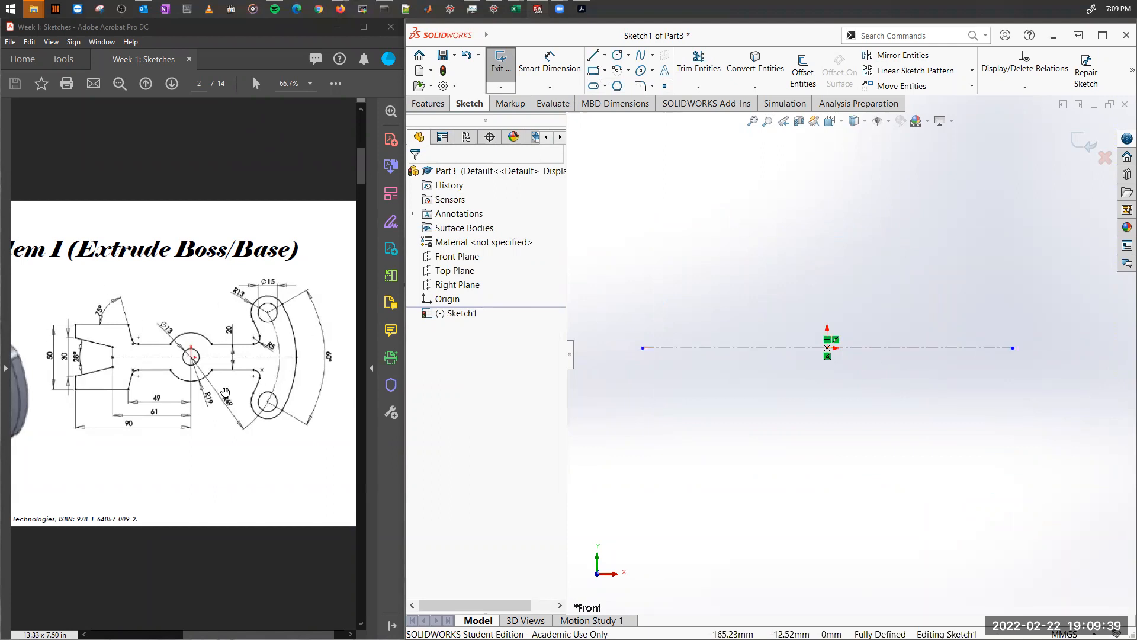
left_click_drag(235, 428, 226, 428)
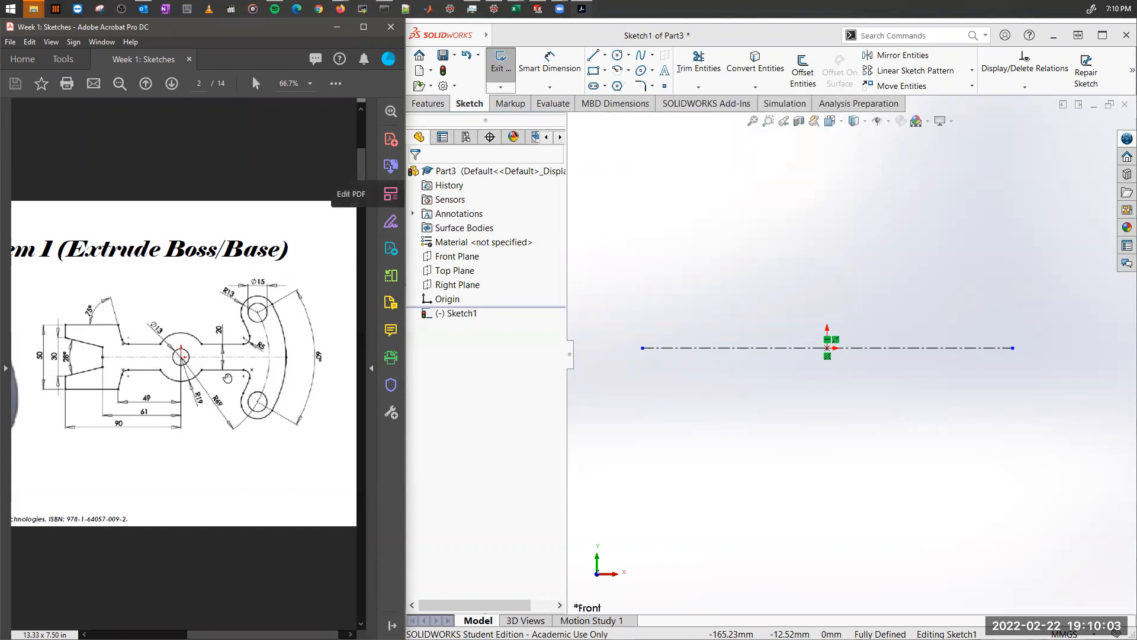
left_click(604, 86)
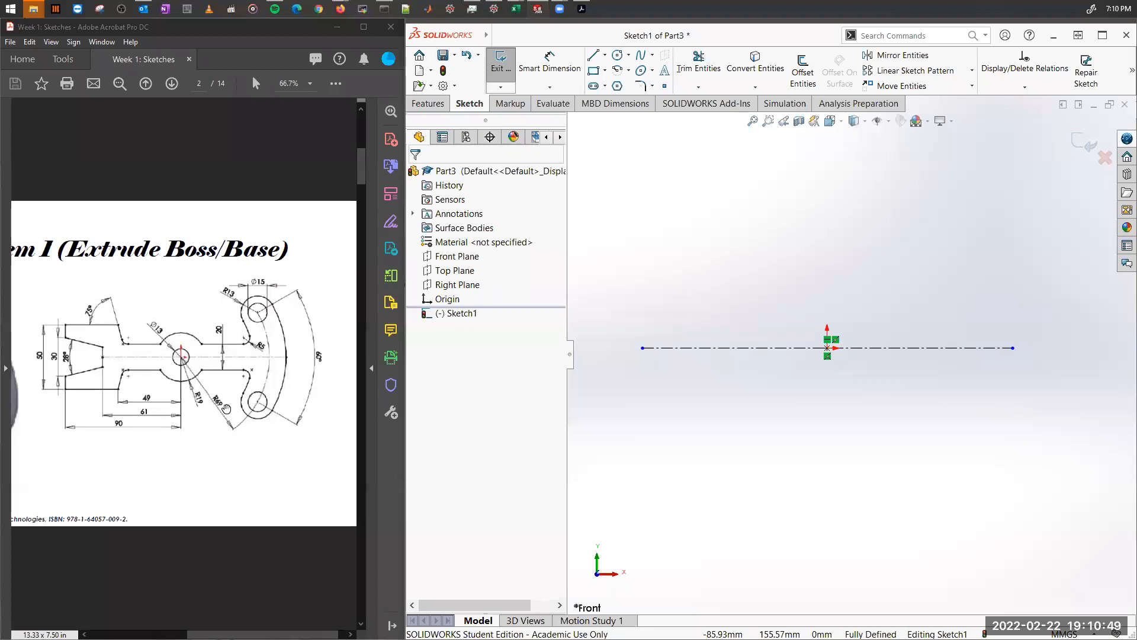
left_click(604, 87)
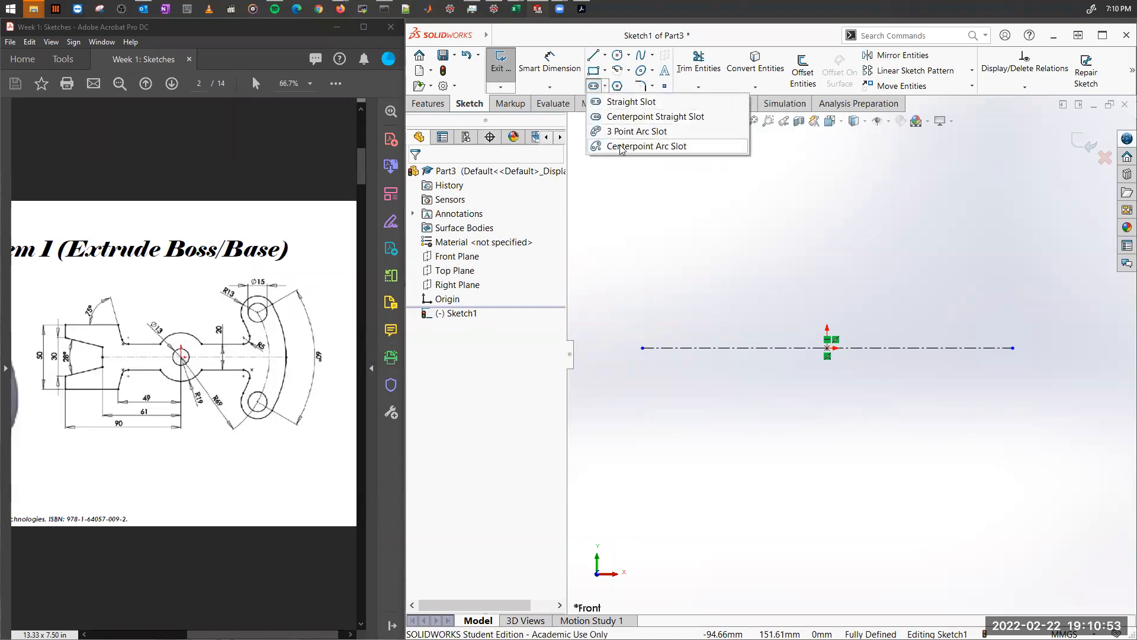
left_click(634, 145)
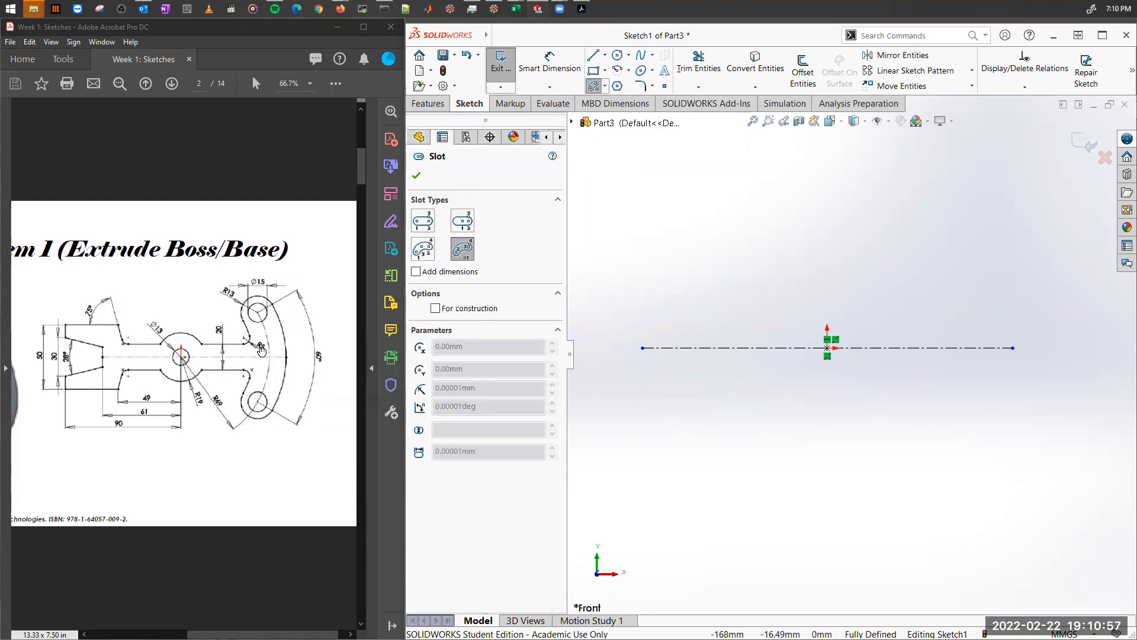
left_click(828, 350)
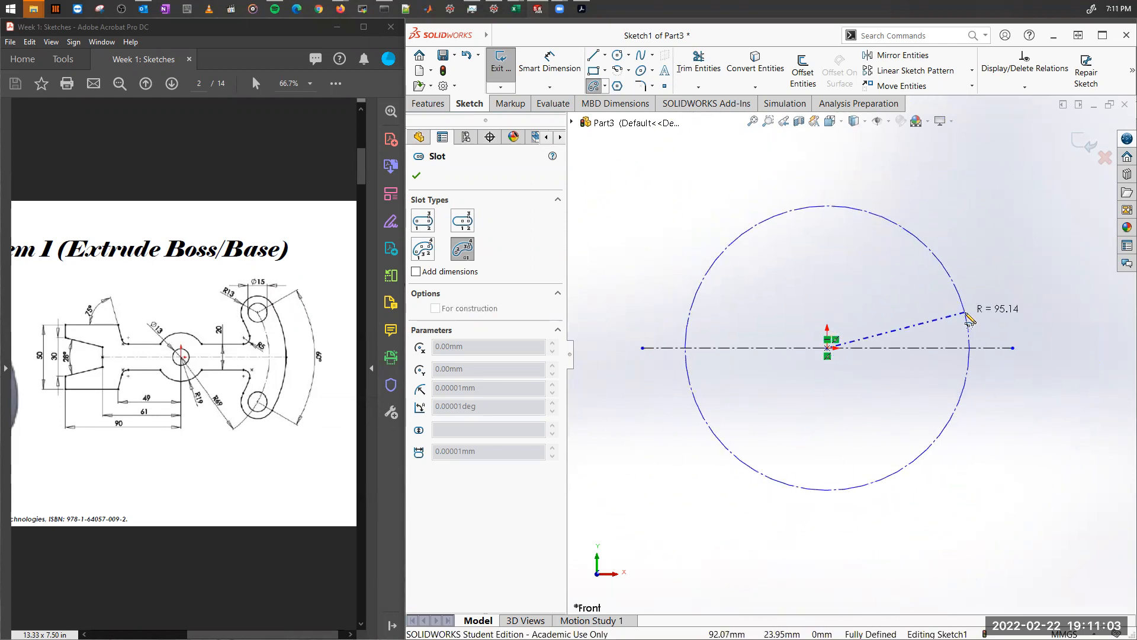
key("Escape")
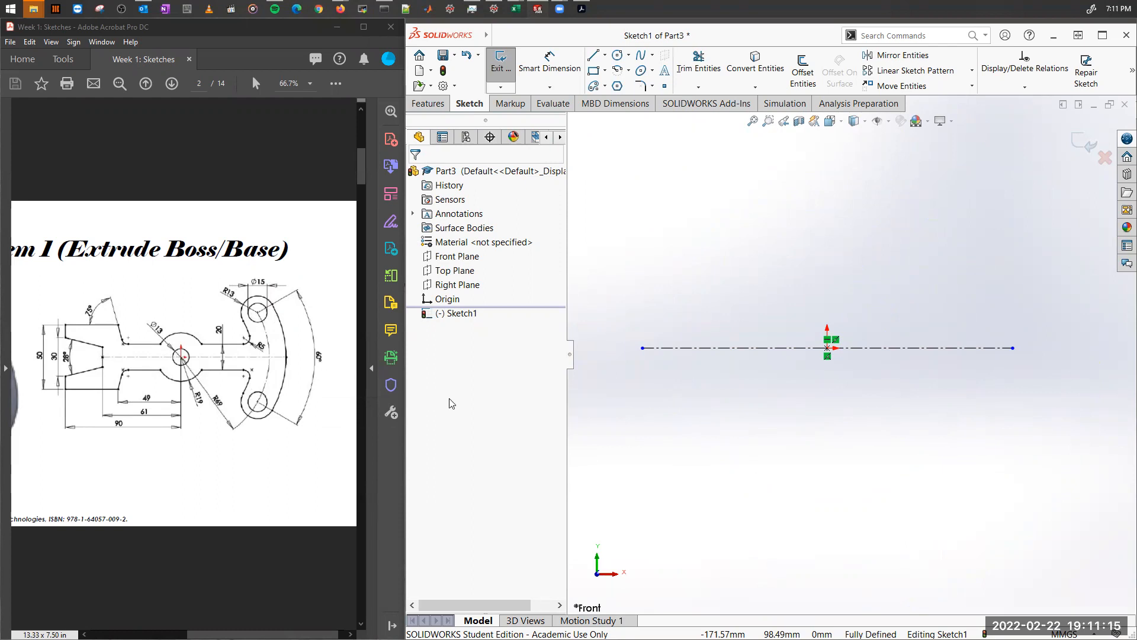
Sketch an inclined construction line from the origin, rising to the right at about 37° above the horizontal centerline.
left_click(593, 54)
left_click(616, 84)
left_click(827, 348)
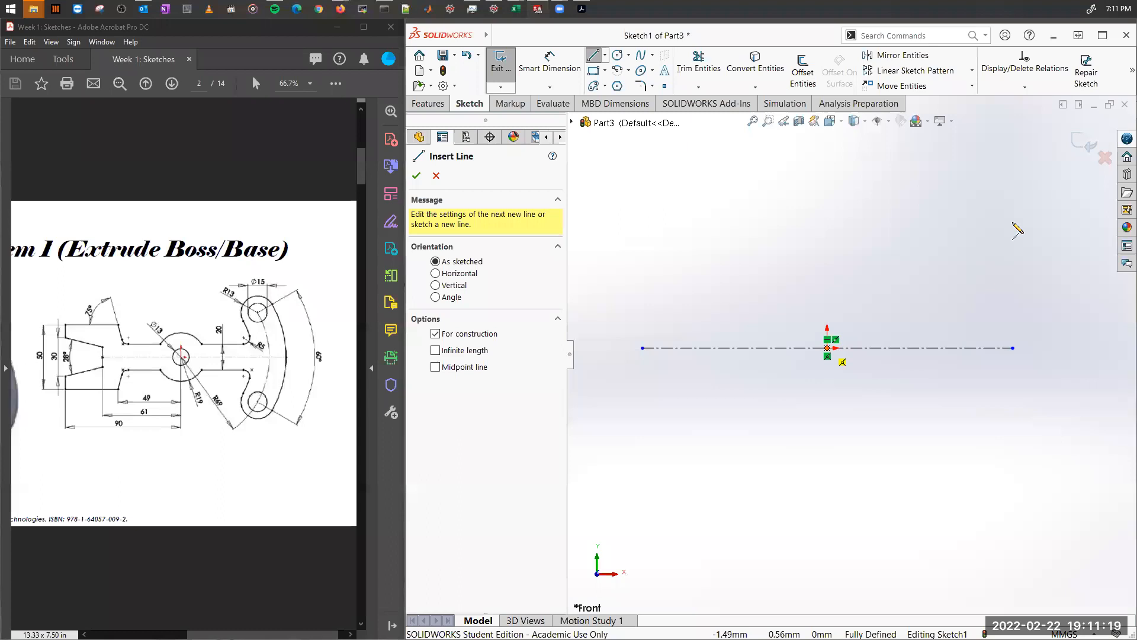
left_click(1045, 187)
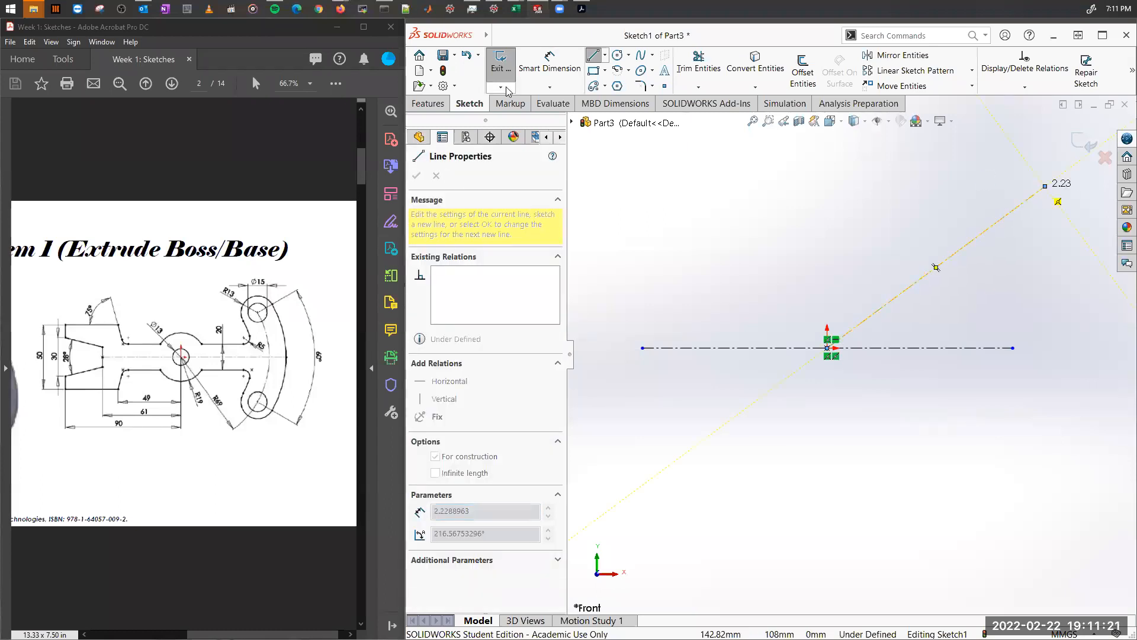
Dimension the angle between the inclined and horizontal centerlines and set it to 60/2, giving 30°.
left_click(547, 65)
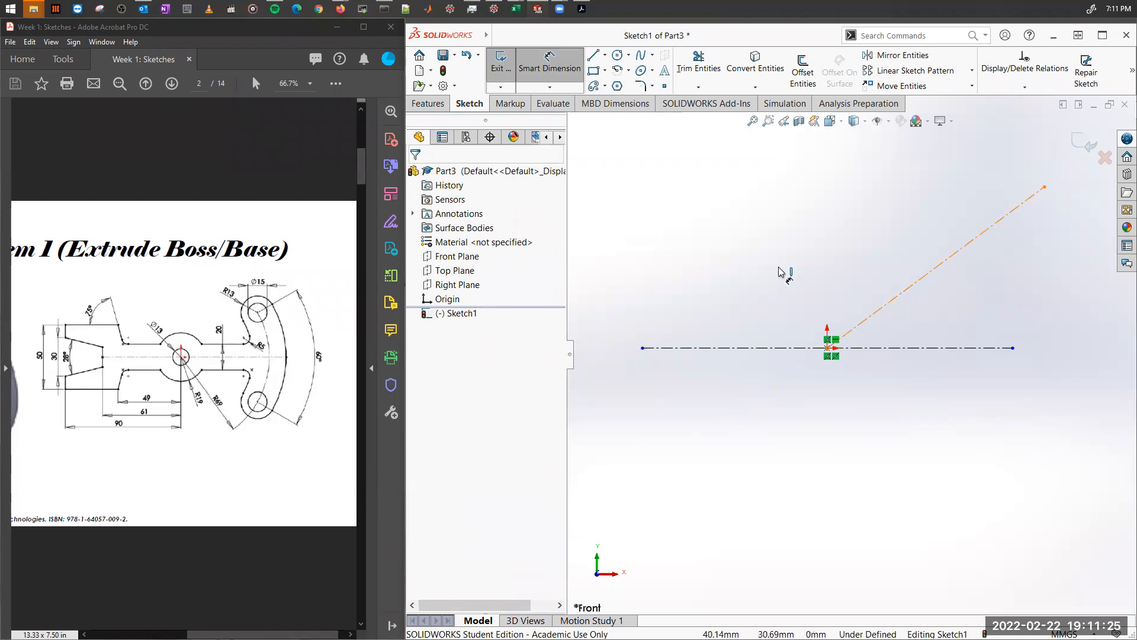
left_click(905, 290)
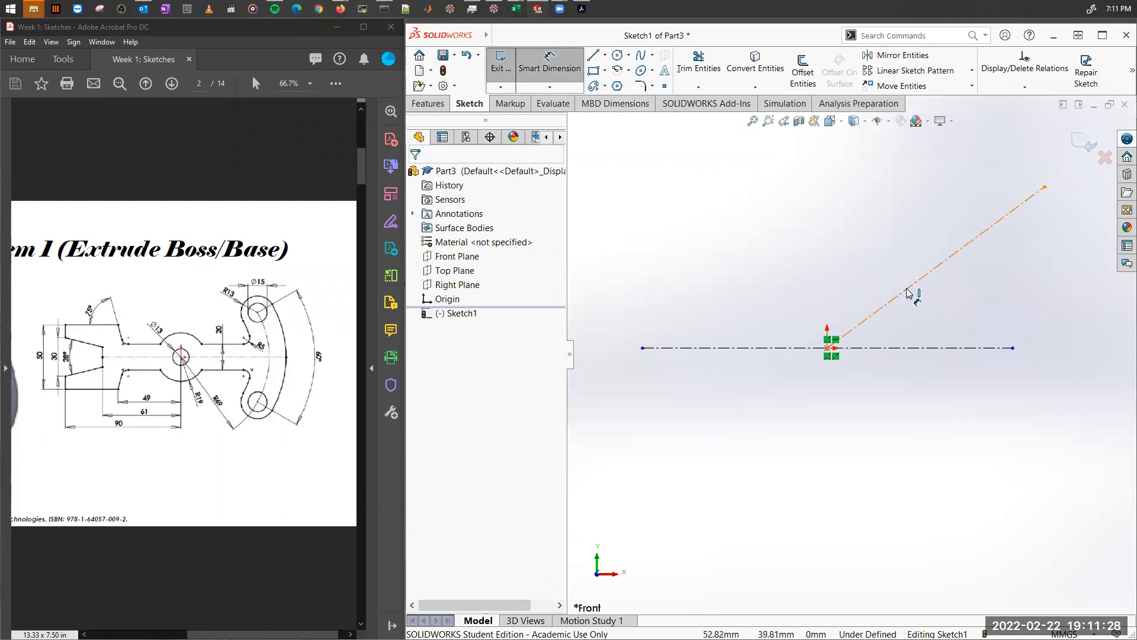
left_click(946, 348)
left_click(1079, 273)
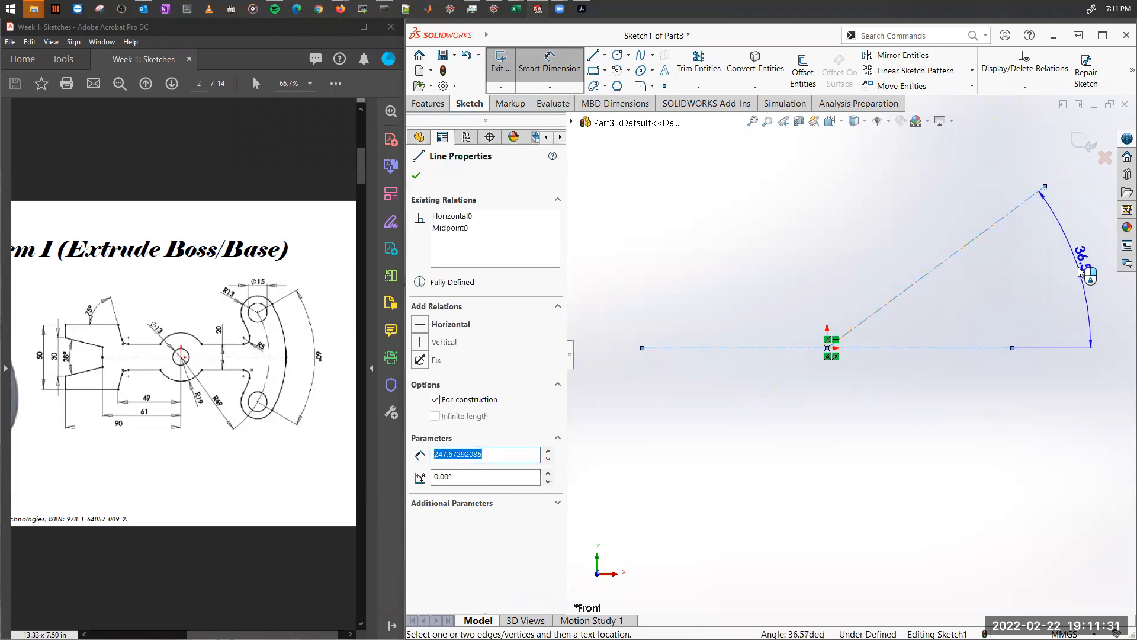
type("60/2")
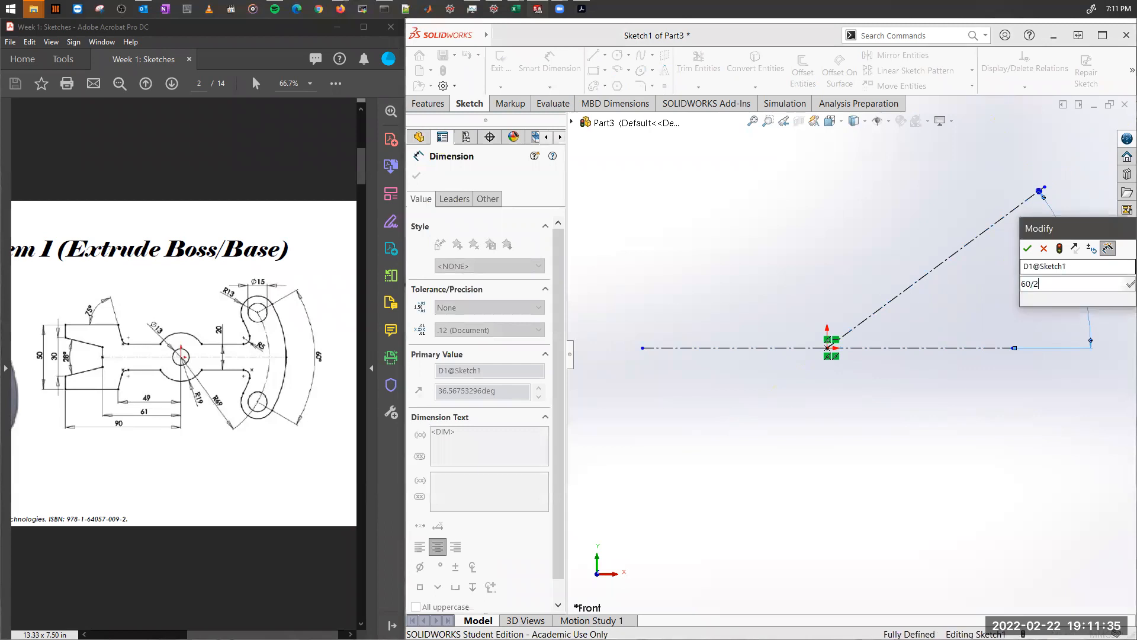
key("Escape")
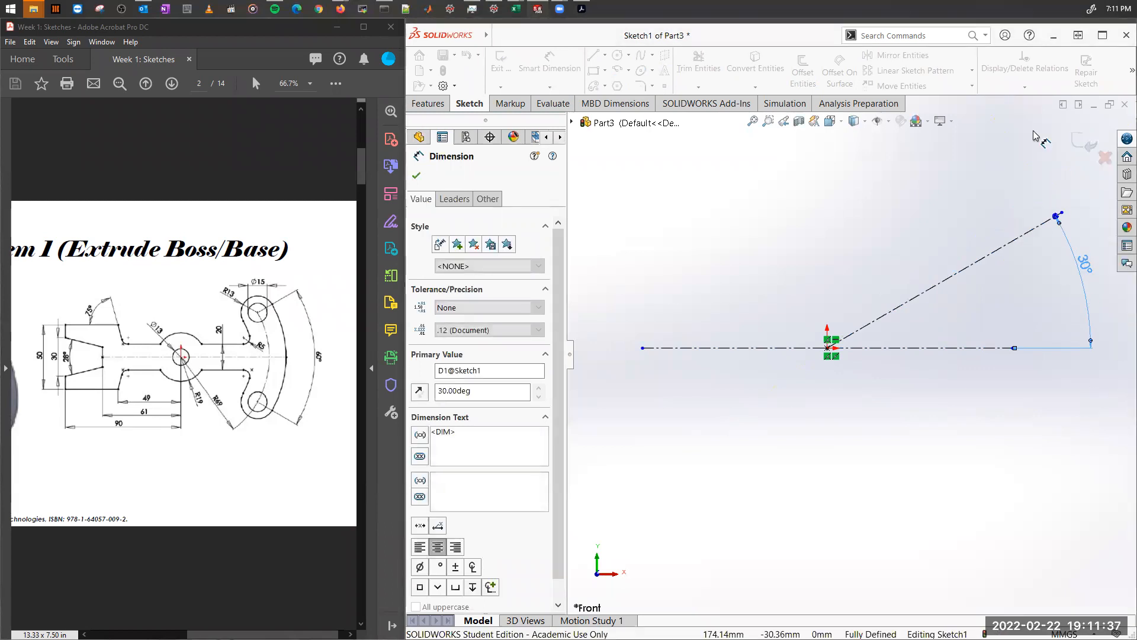
left_click(1035, 135)
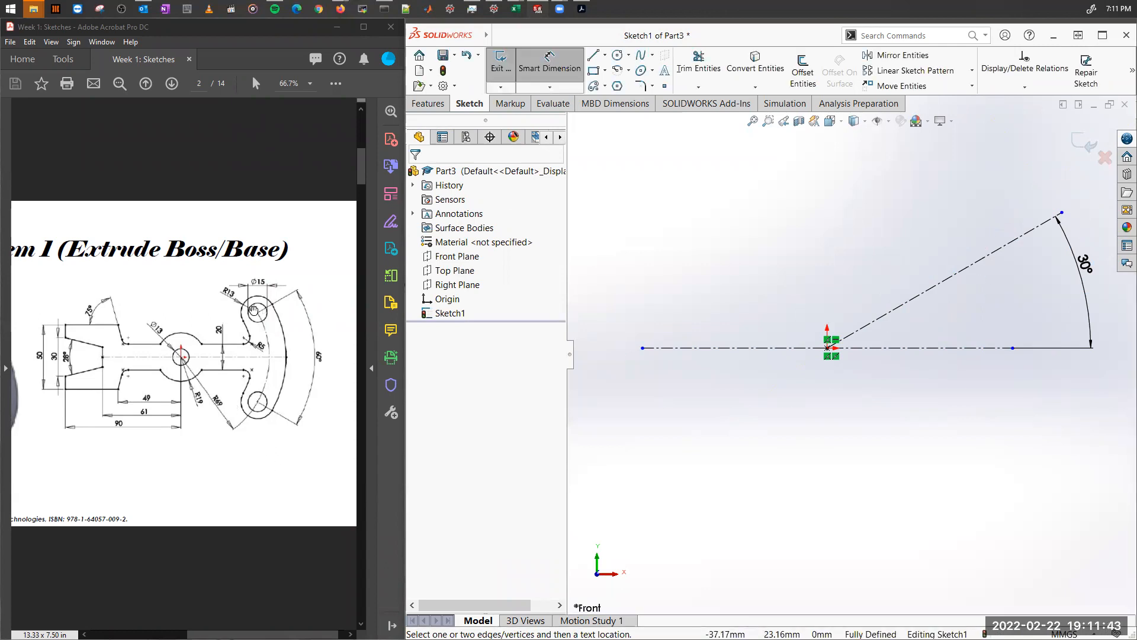
Sketch a centerpoint arc of about 139 mm radius around the origin, crossing both centerlines on the right side.
left_click(618, 72)
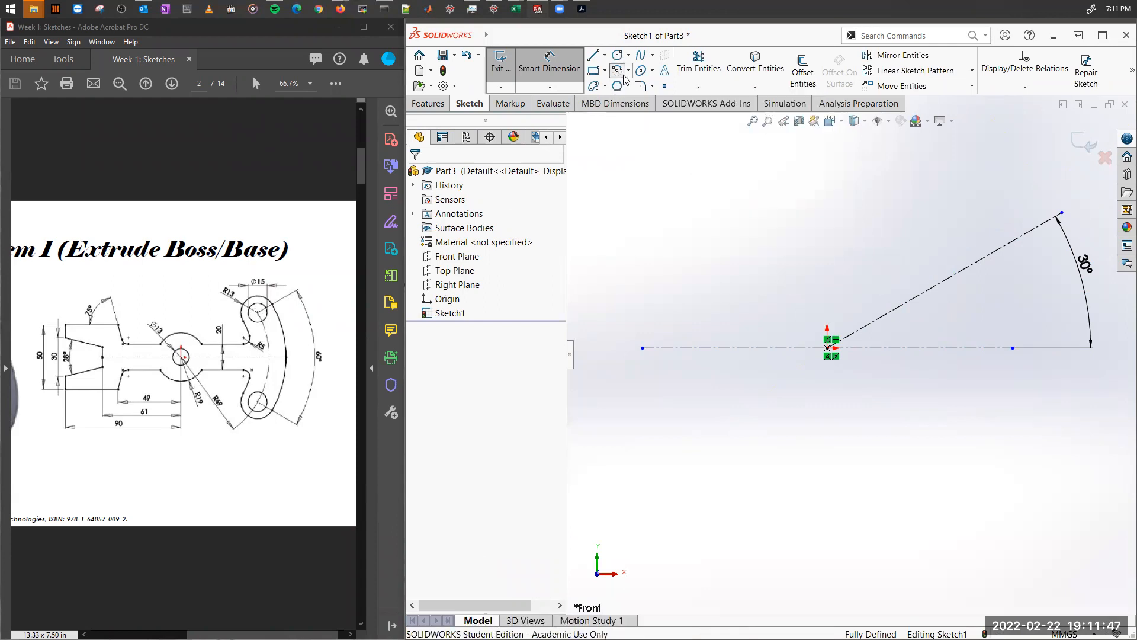
left_click(829, 350)
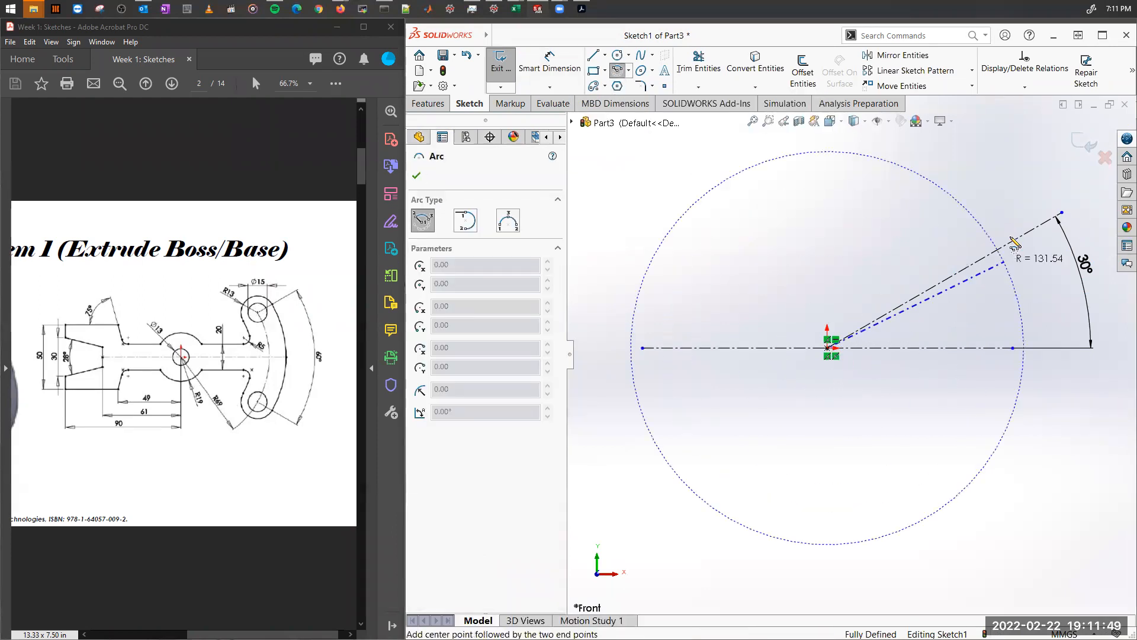
left_click(938, 173)
left_click(939, 509)
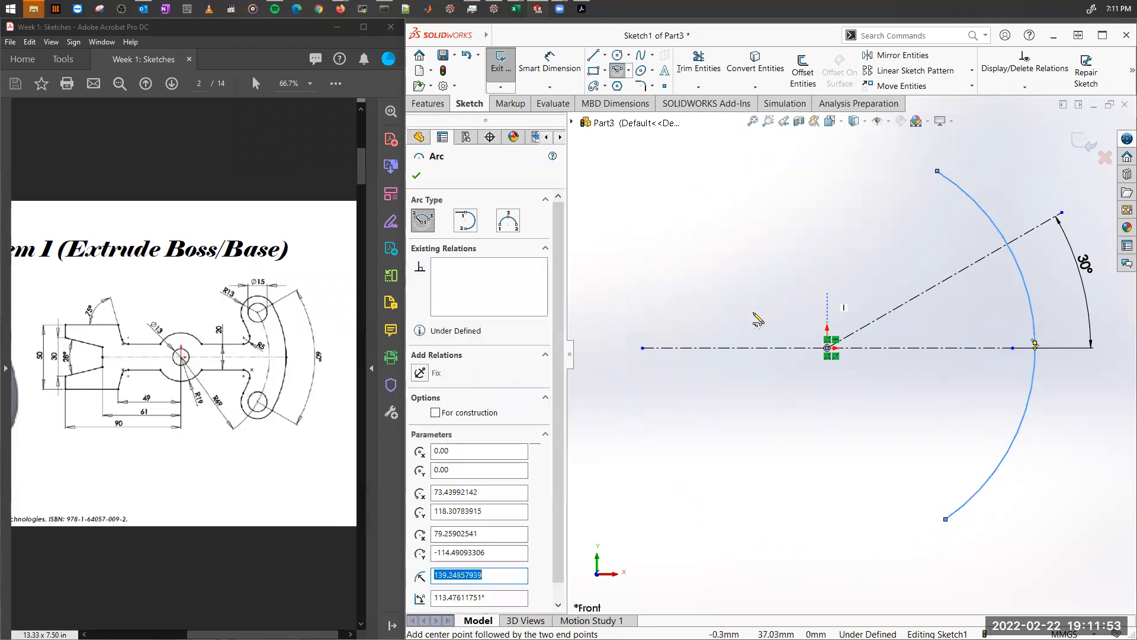
key("Escape")
key("Escape")
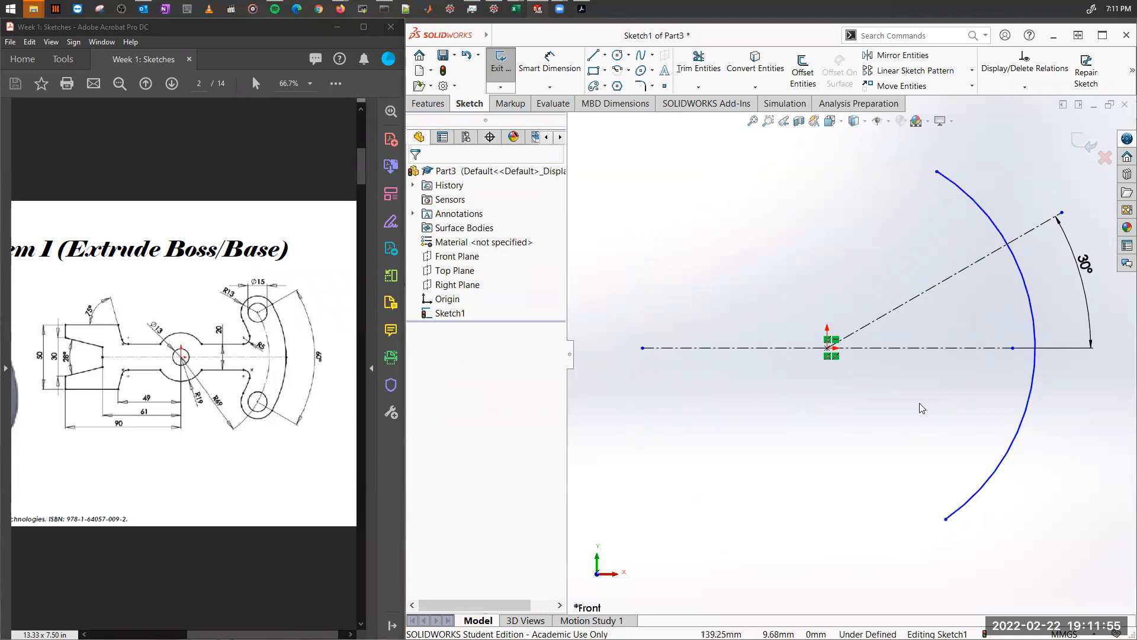
Convert the origin-centred arc to construction geometry.
left_click(1005, 470)
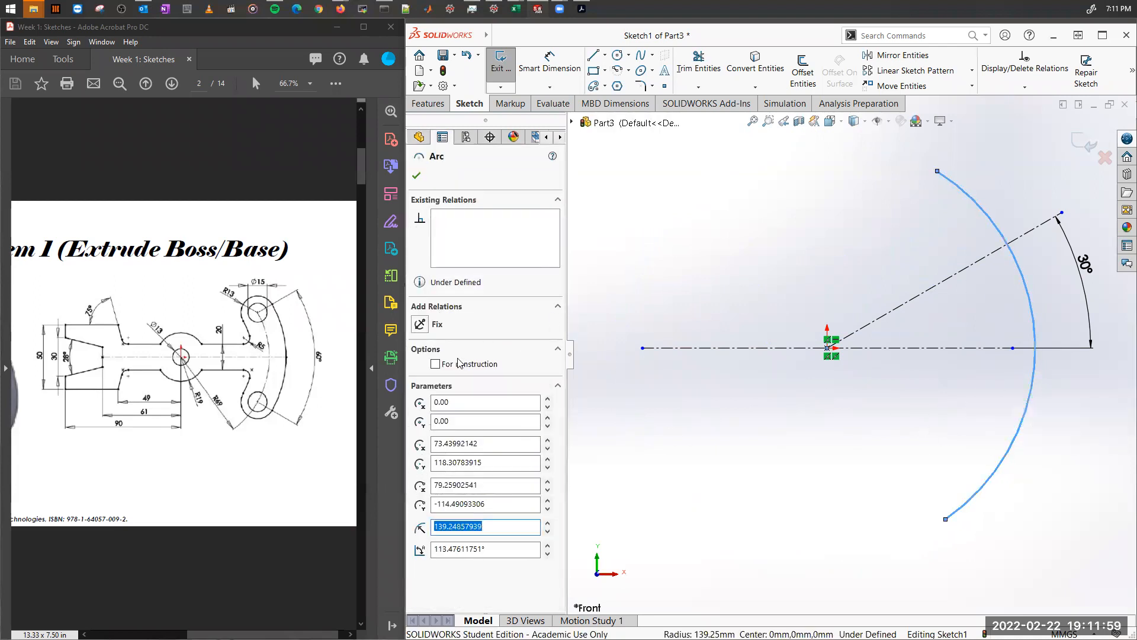
left_click(473, 364)
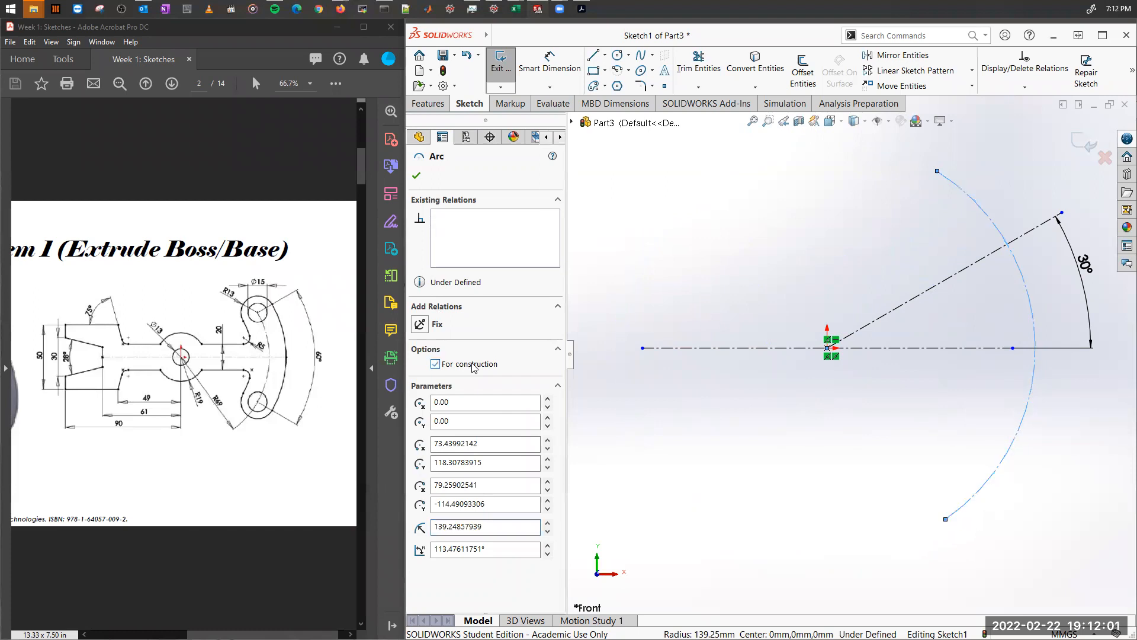
left_click(794, 458)
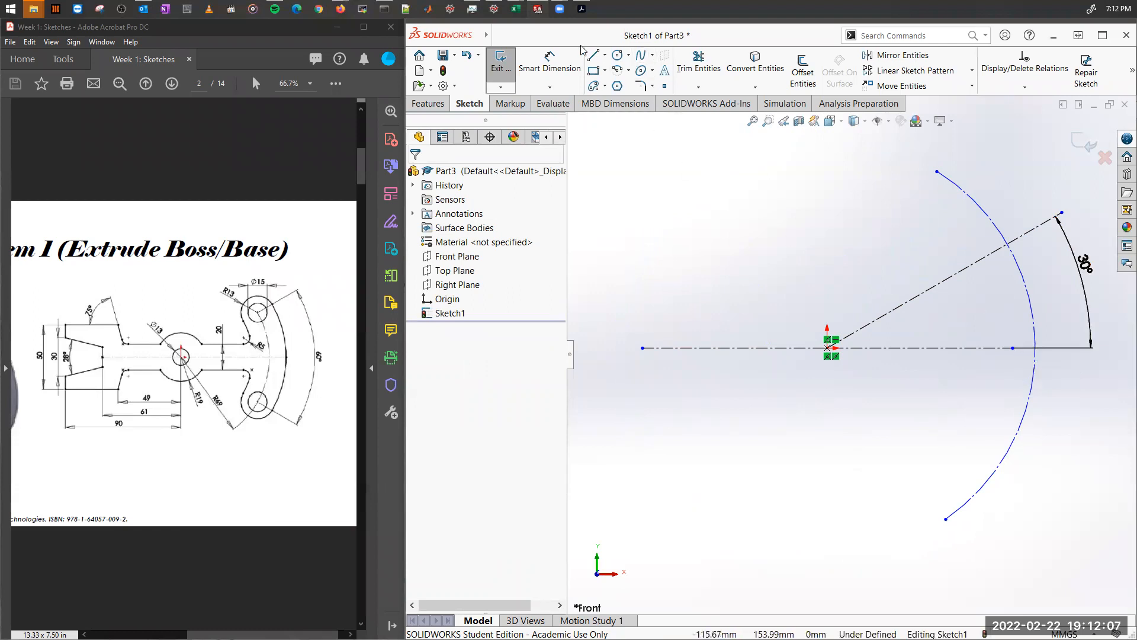
Dimension the construction arc's radius and set it to 69 mm.
left_click(546, 67)
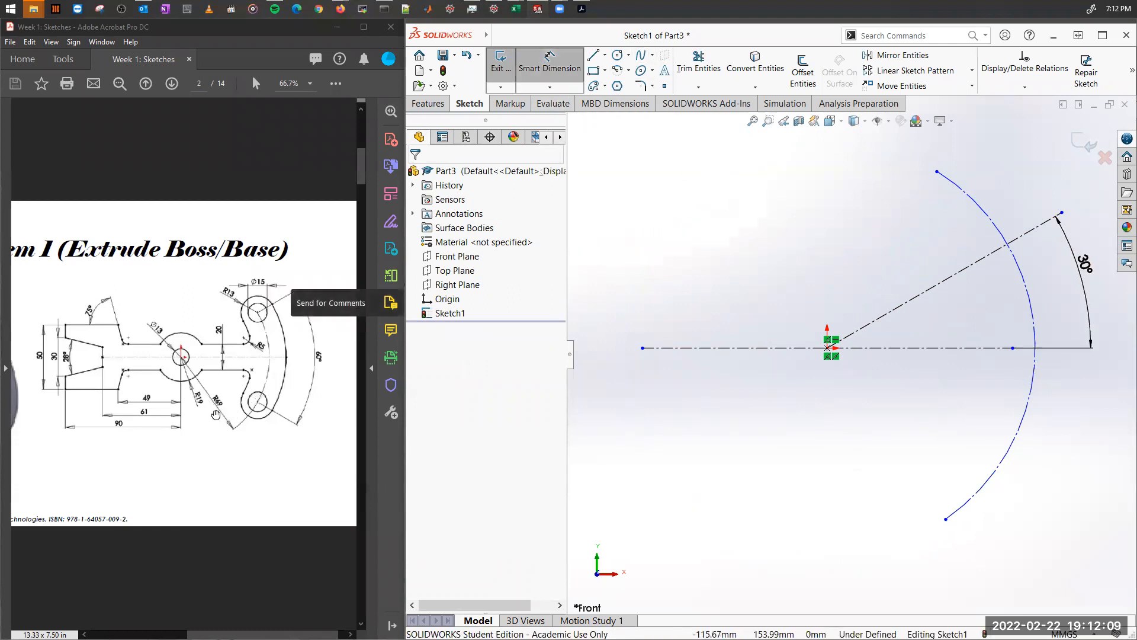
left_click(999, 175)
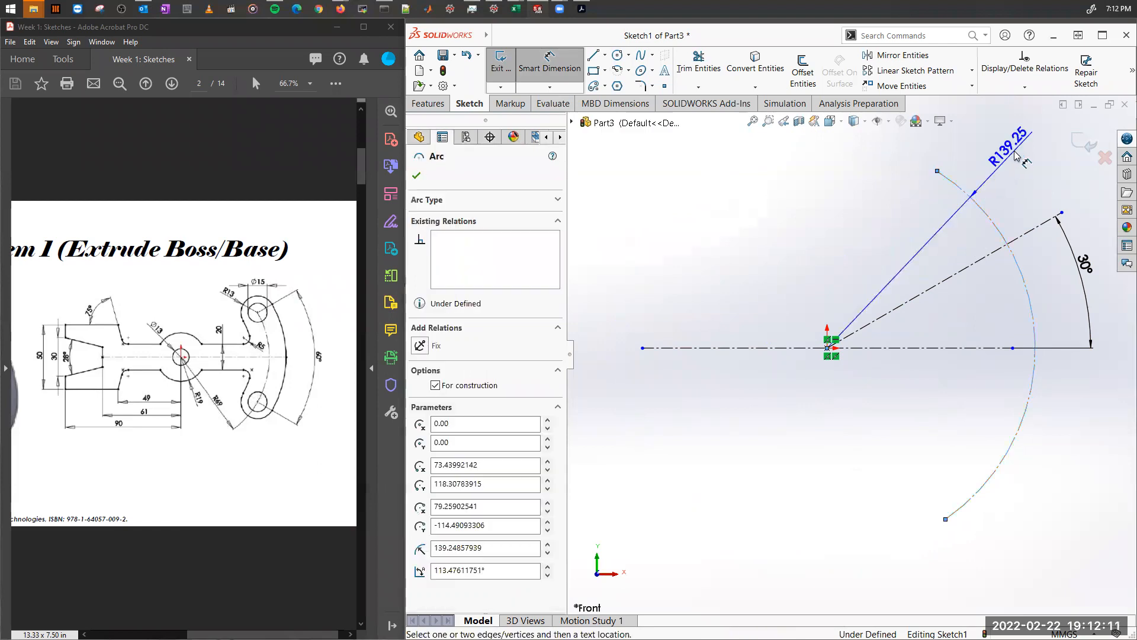
left_click(1017, 152)
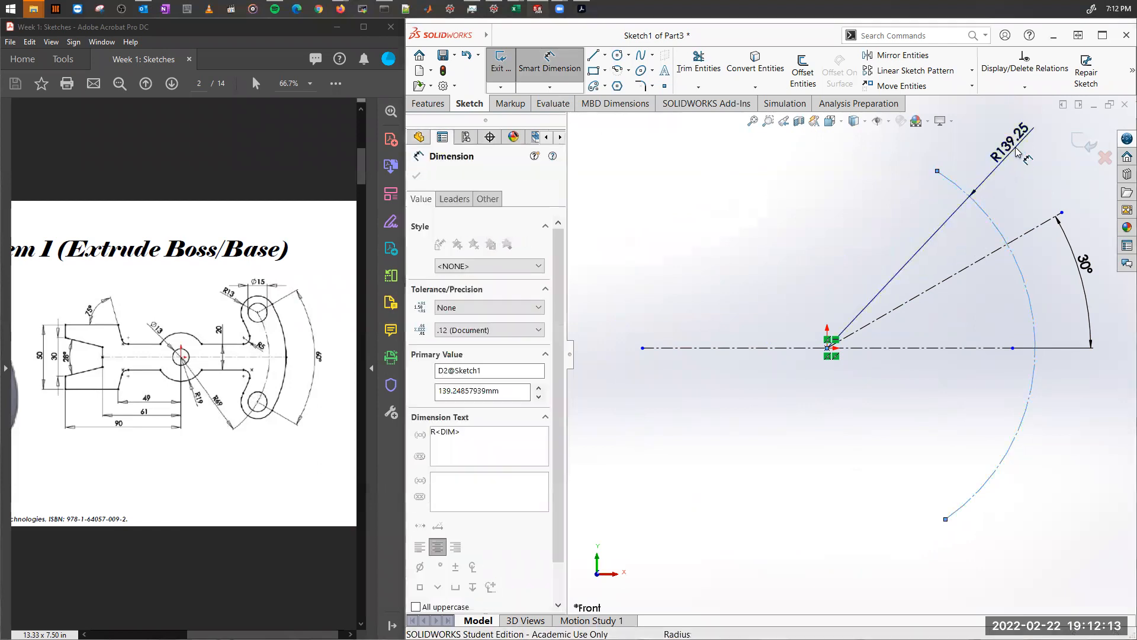
type("69")
key("Return")
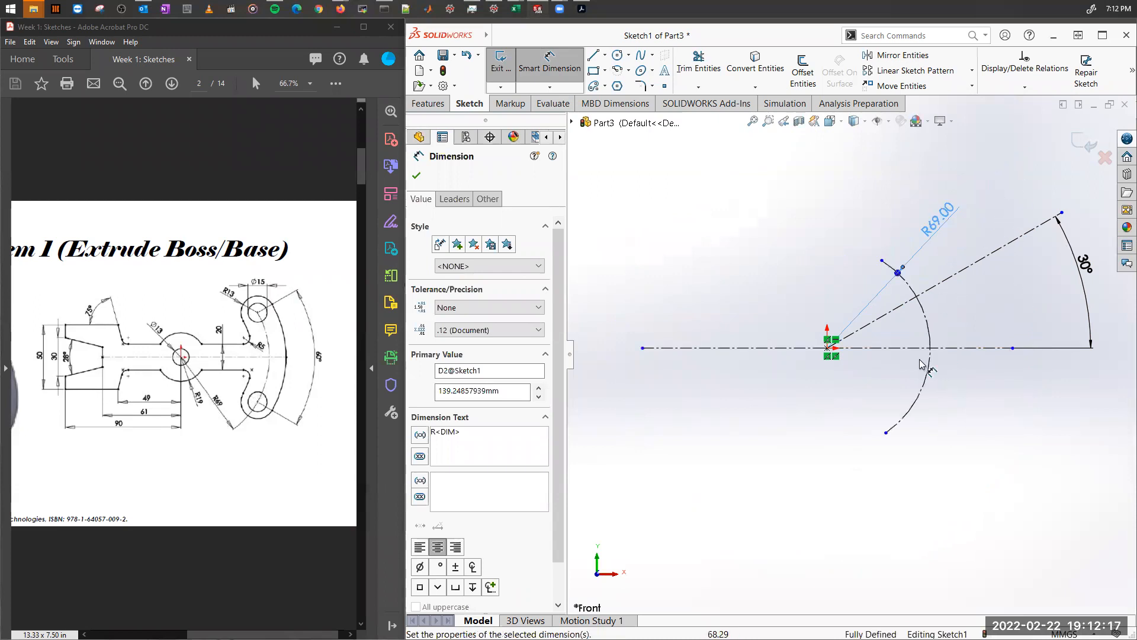
Mirror the upper inclined centerline about the horizontal centerline, keeping the original as a copy.
scroll(896, 343, "down", 1)
scroll(882, 376, "down", 2)
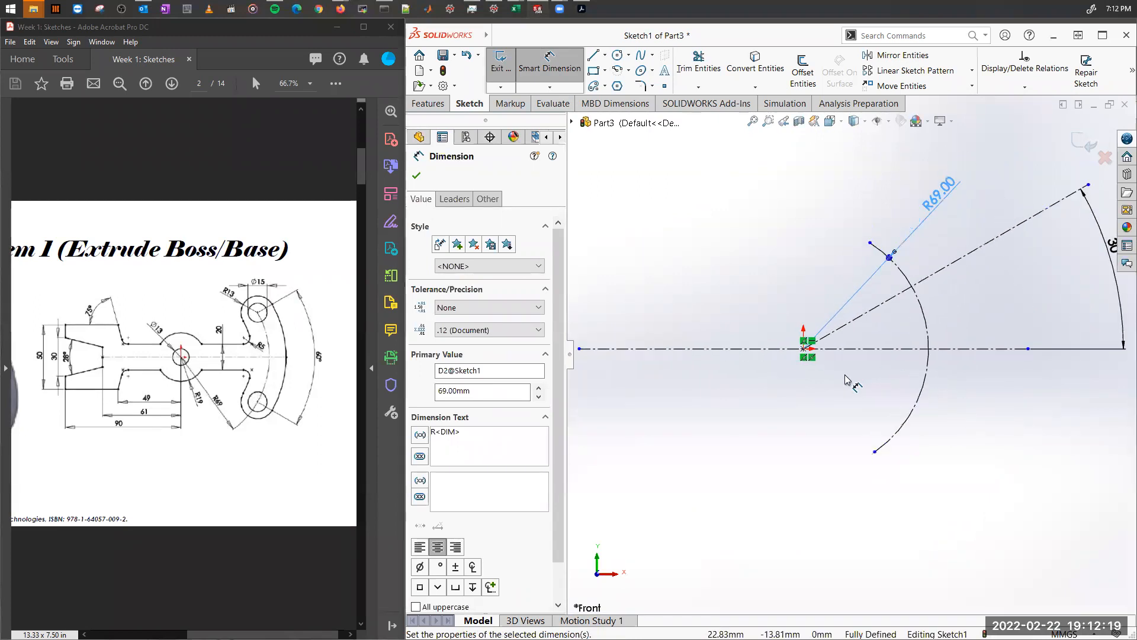
key("Escape")
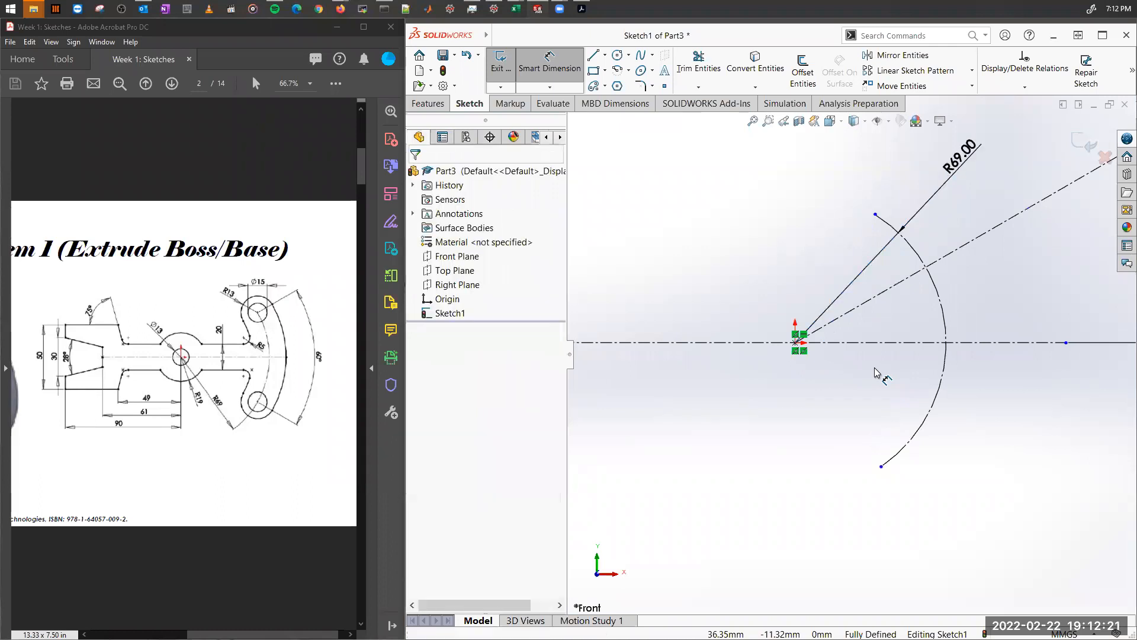
key("Escape")
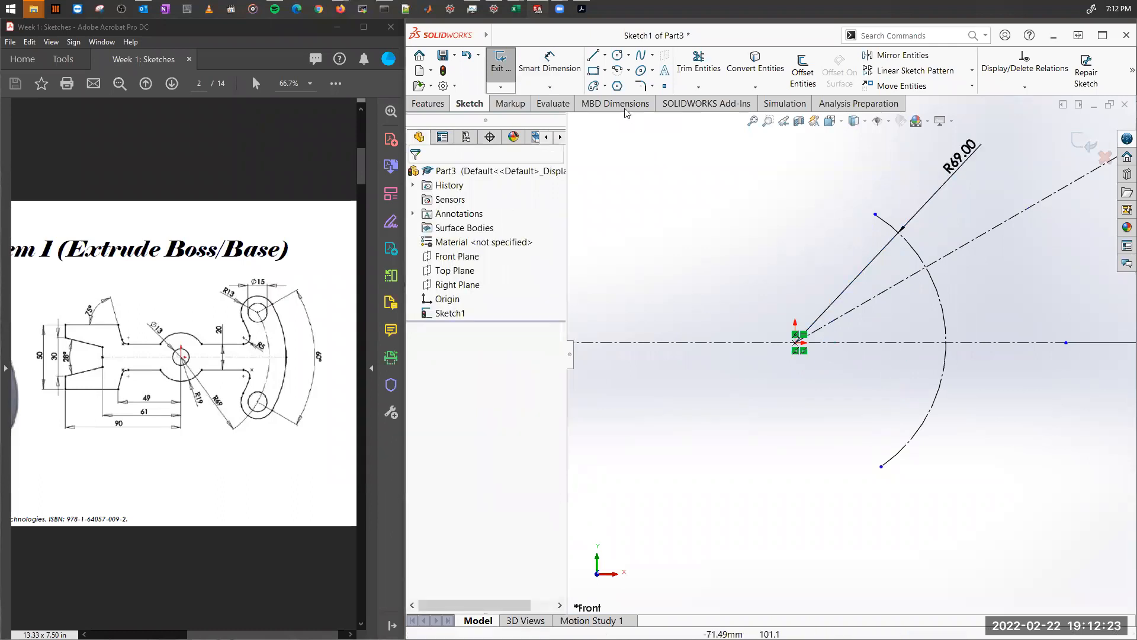
left_click(897, 56)
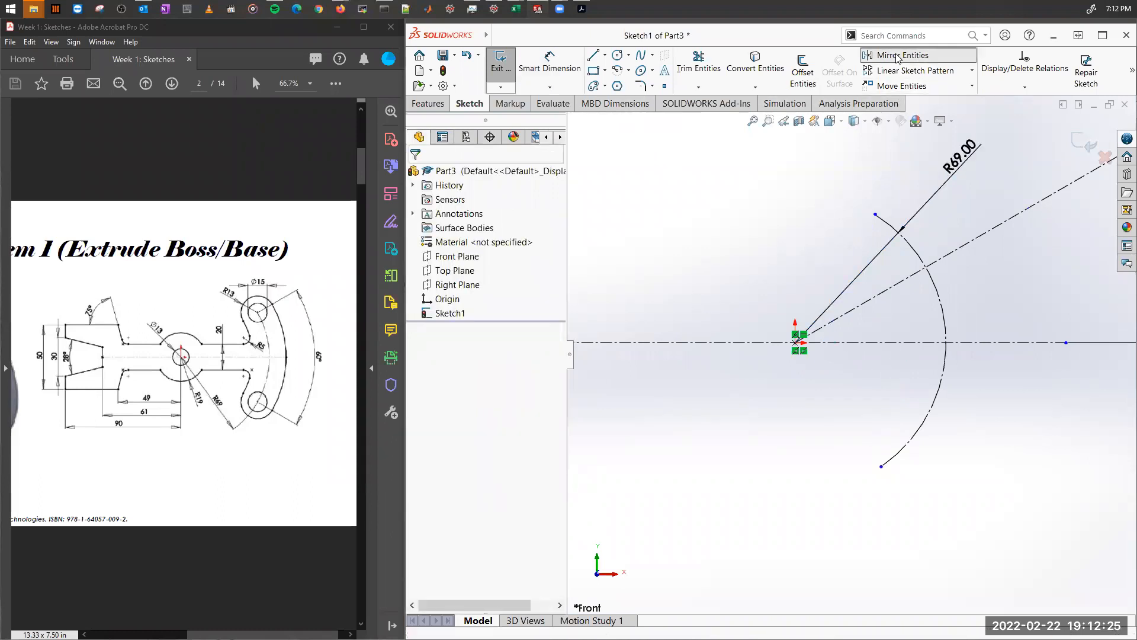
left_click(897, 287)
left_click(471, 352)
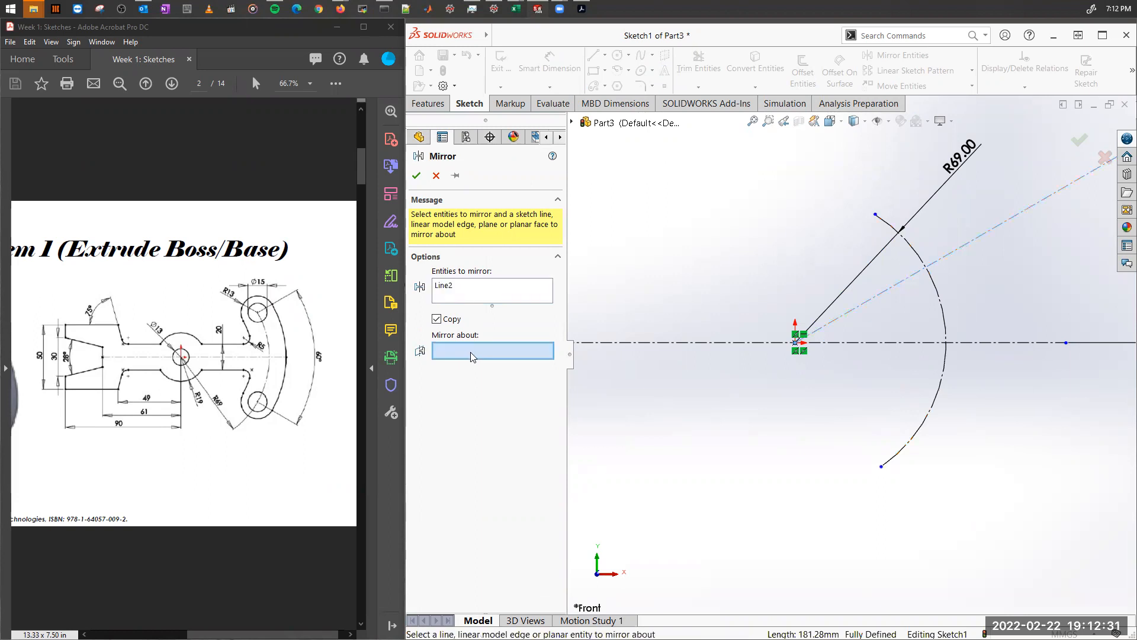
left_click(747, 343)
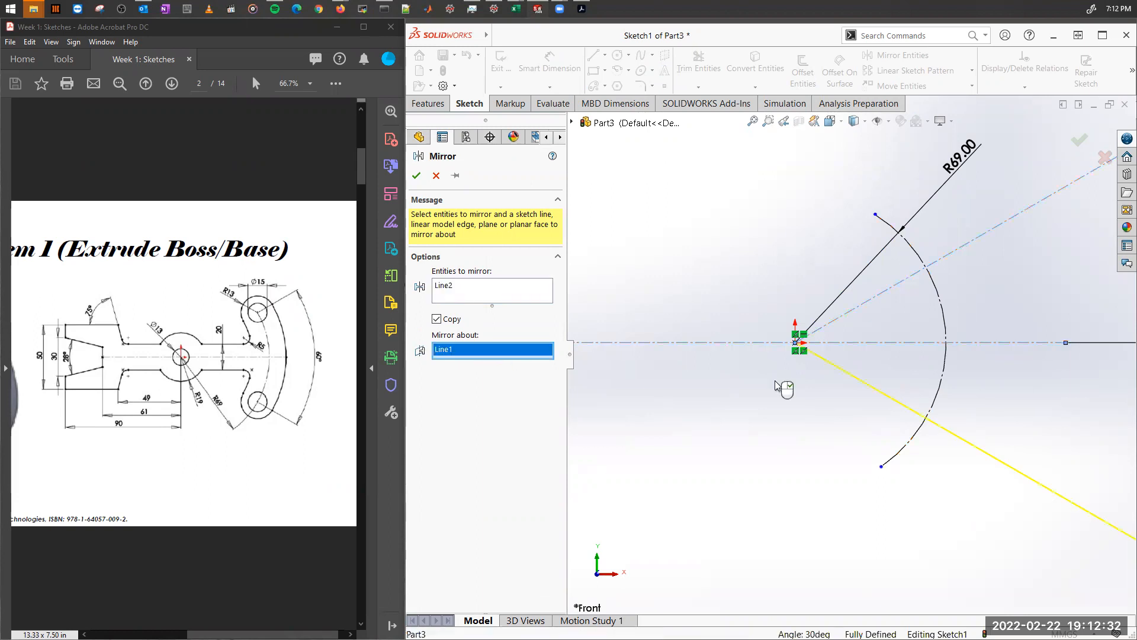
left_click(417, 176)
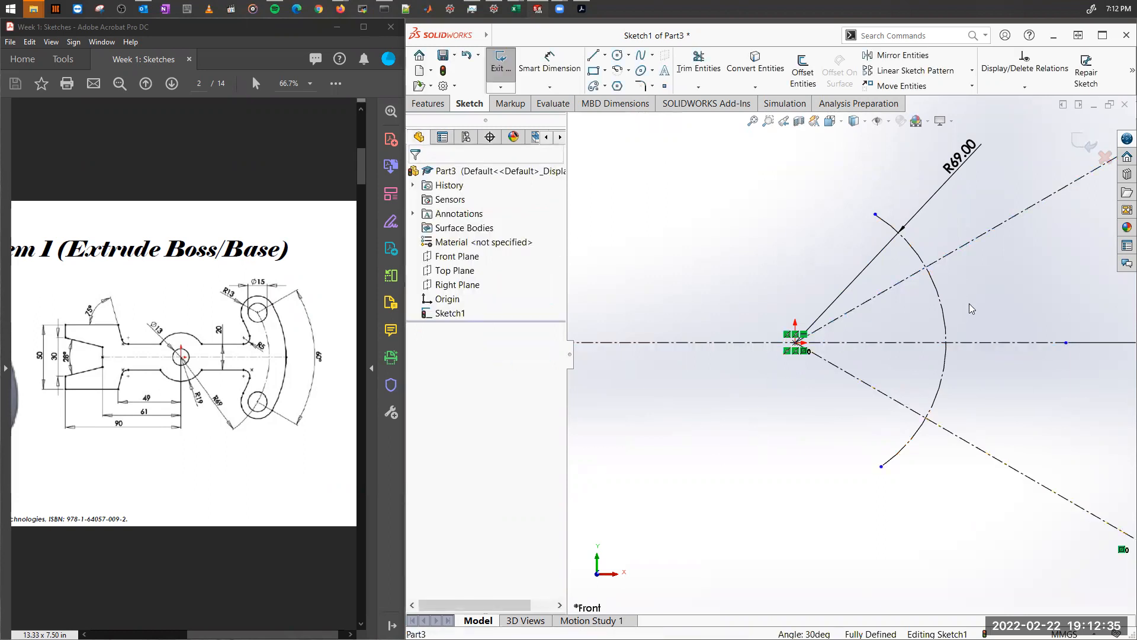
Sketch a centerpoint arc slot about 31 mm wide around the origin, following the R69 arc for about 77° and ending at the lower inclined centerline.
scroll(992, 295, "up", 2)
scroll(1049, 281, "up", 2)
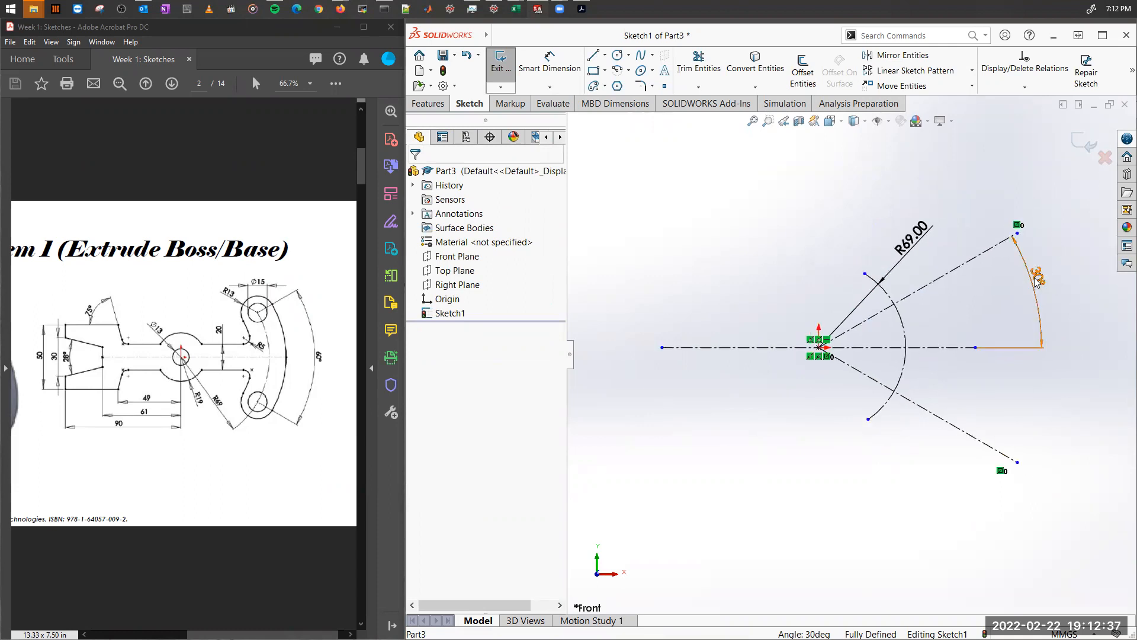
scroll(921, 355, "down", 2)
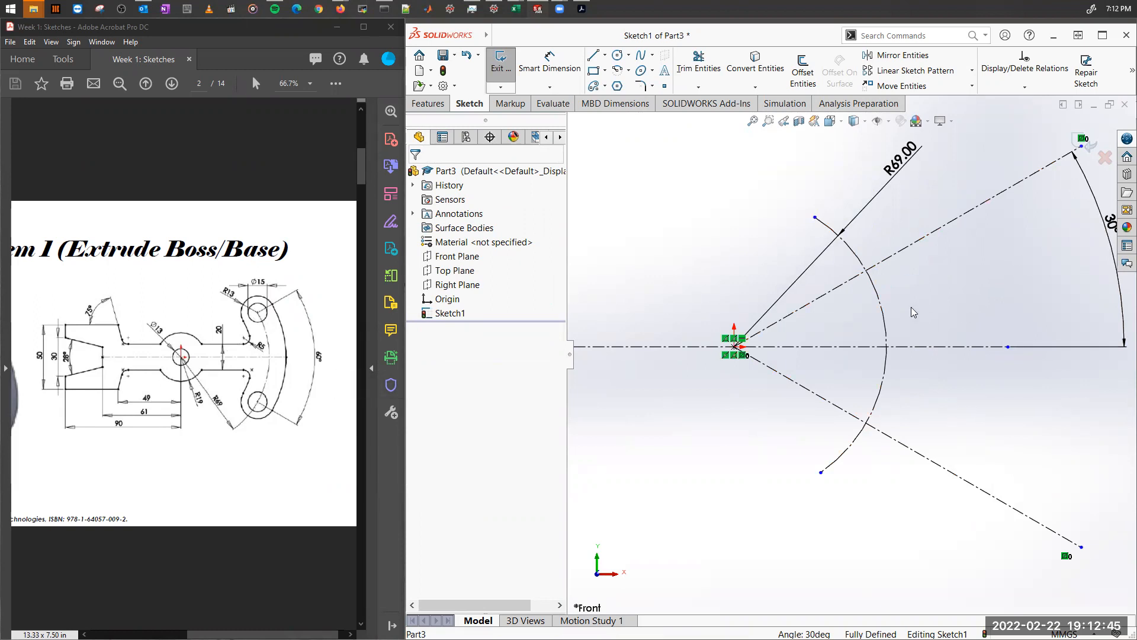
left_click(644, 268)
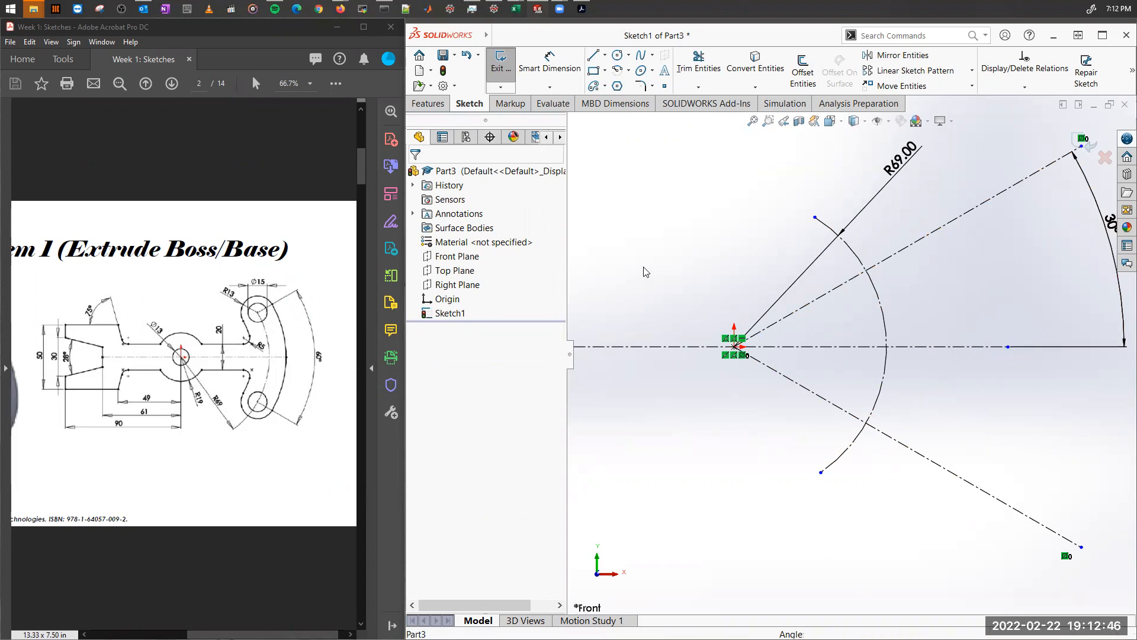
left_click(606, 88)
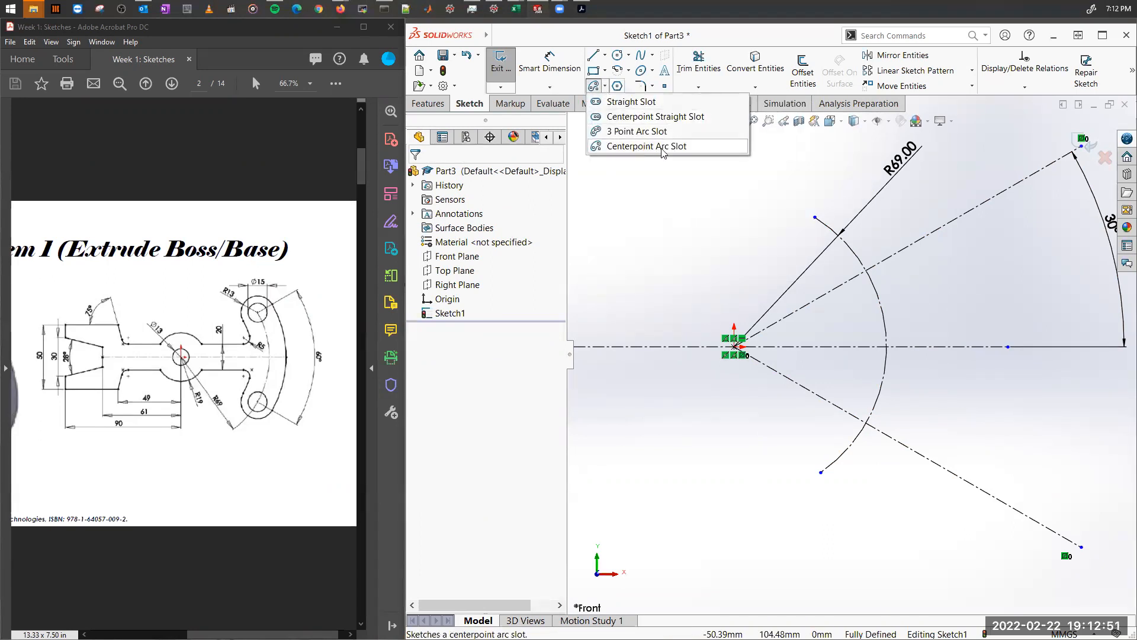
left_click(696, 148)
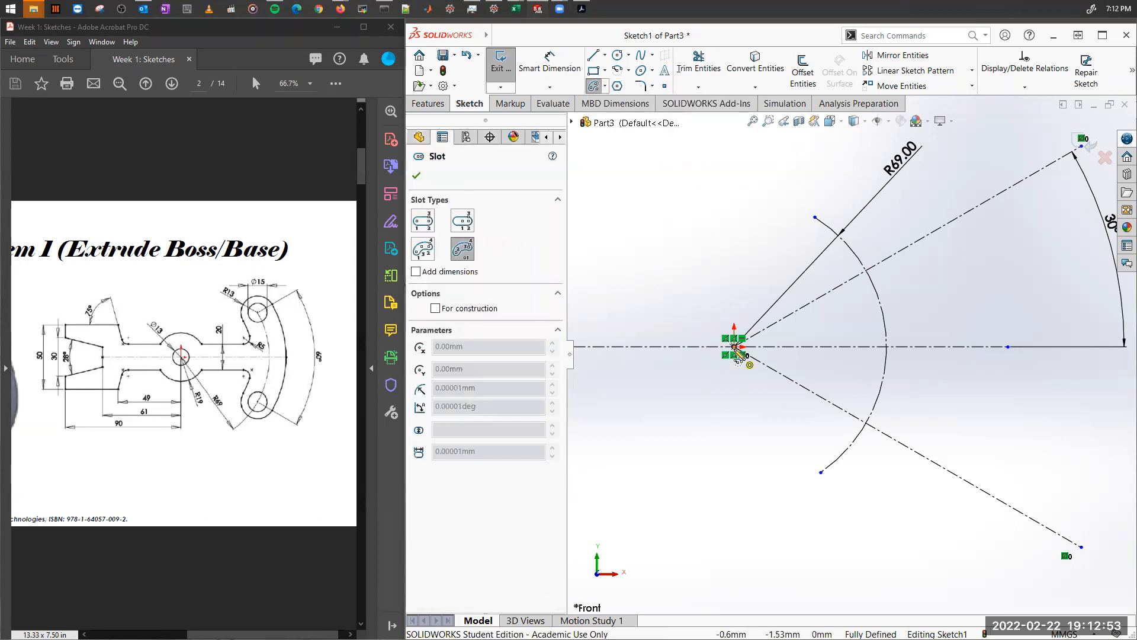
left_click(472, 251)
left_click(734, 346)
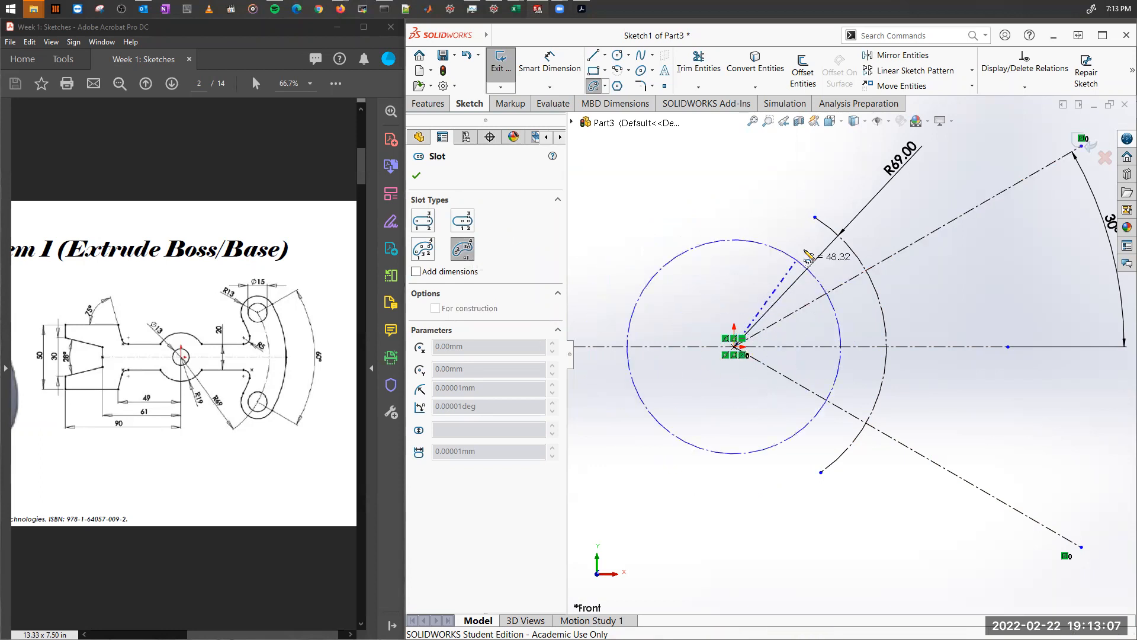
left_click(840, 235)
left_click(867, 424)
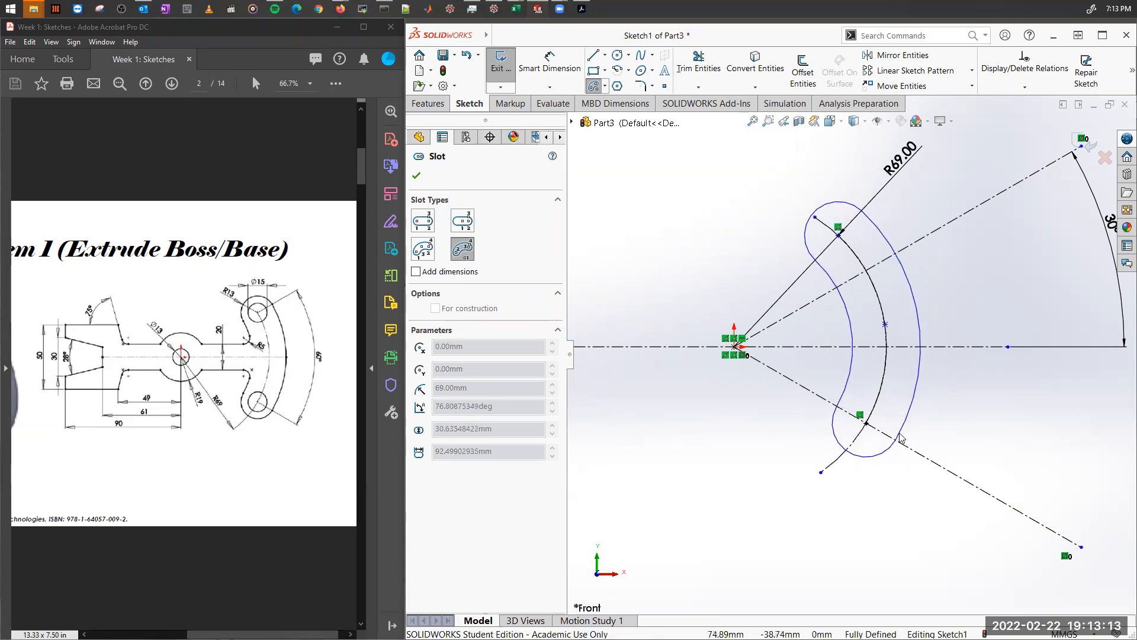
left_click(900, 438)
right_click(669, 204)
left_click(681, 208)
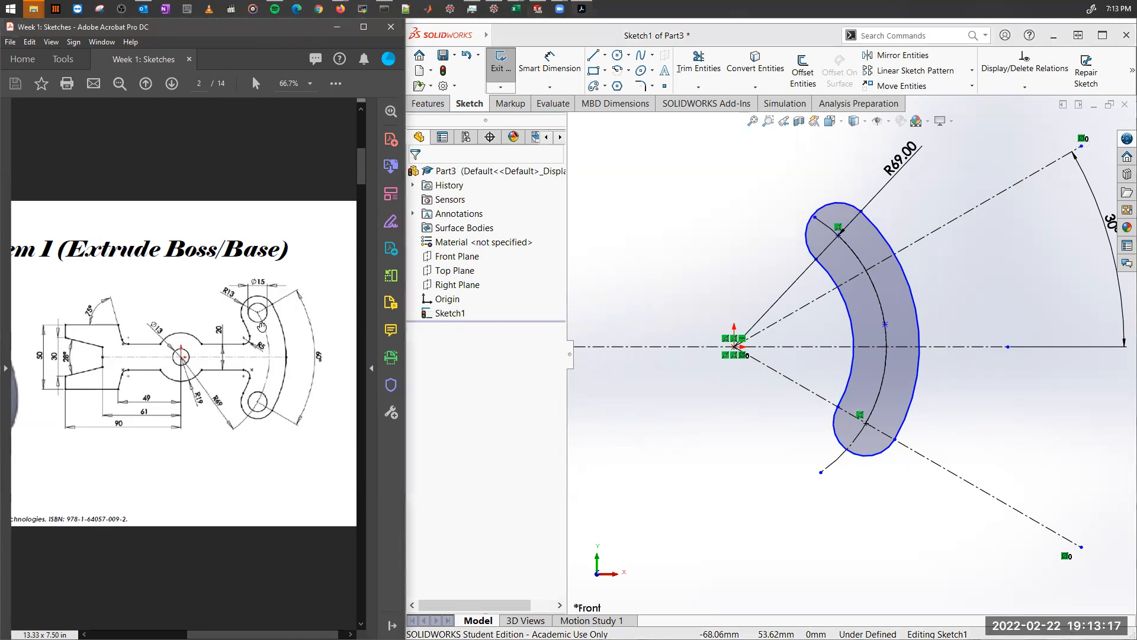
Dimension the radius of the arc slot's upper rounded end and set it to 13 mm.
scroll(234, 308, "up", 3, "ctrl")
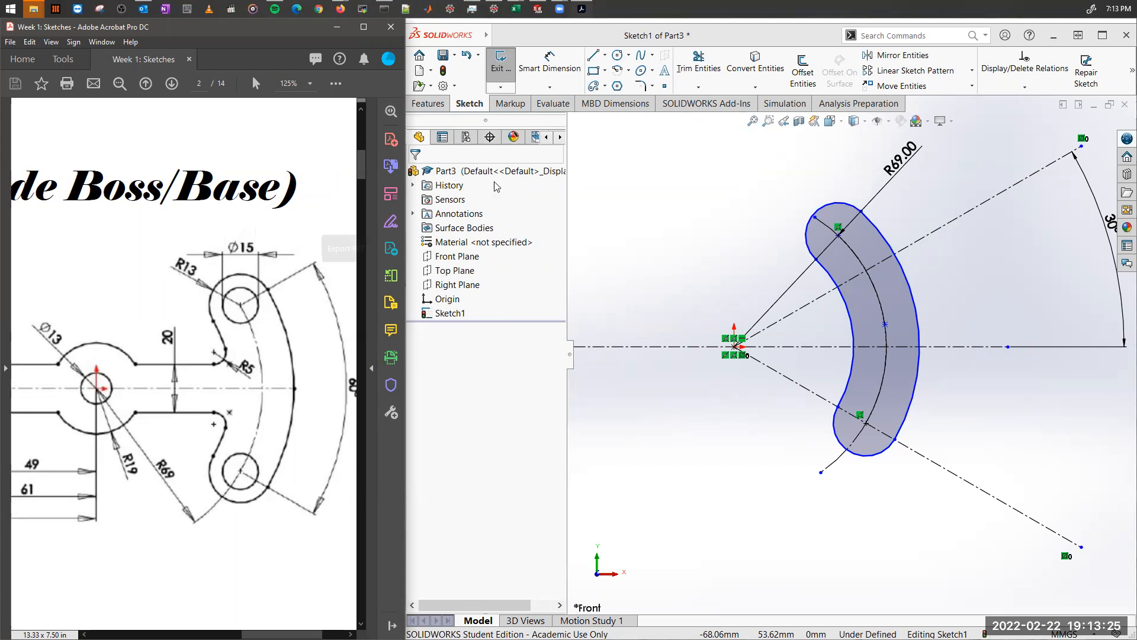
left_click(549, 70)
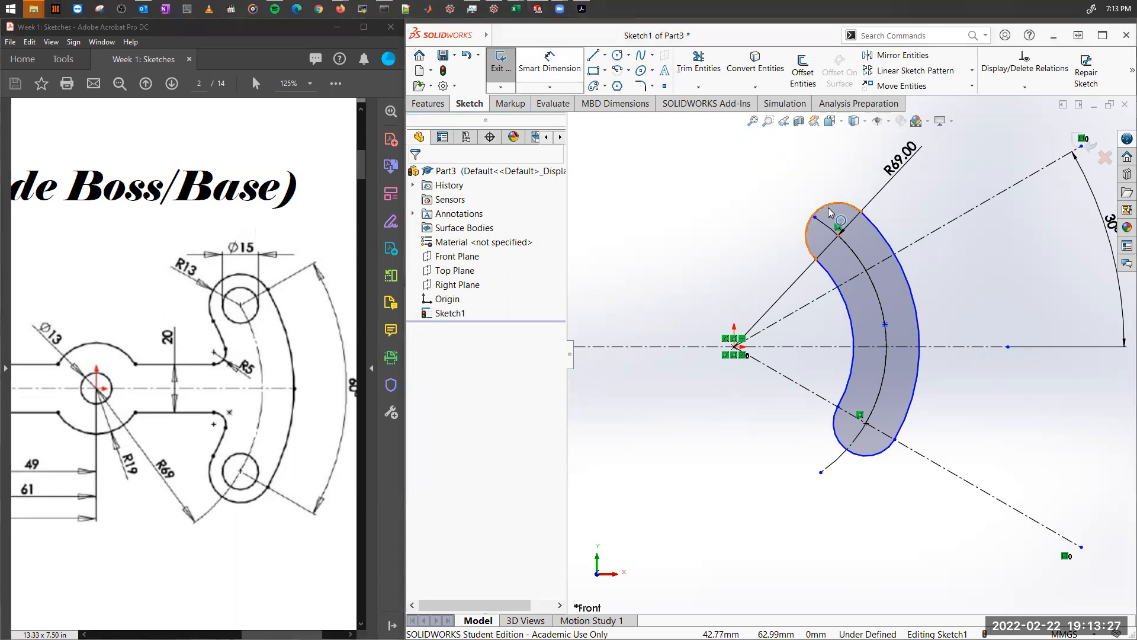
left_click(563, 75)
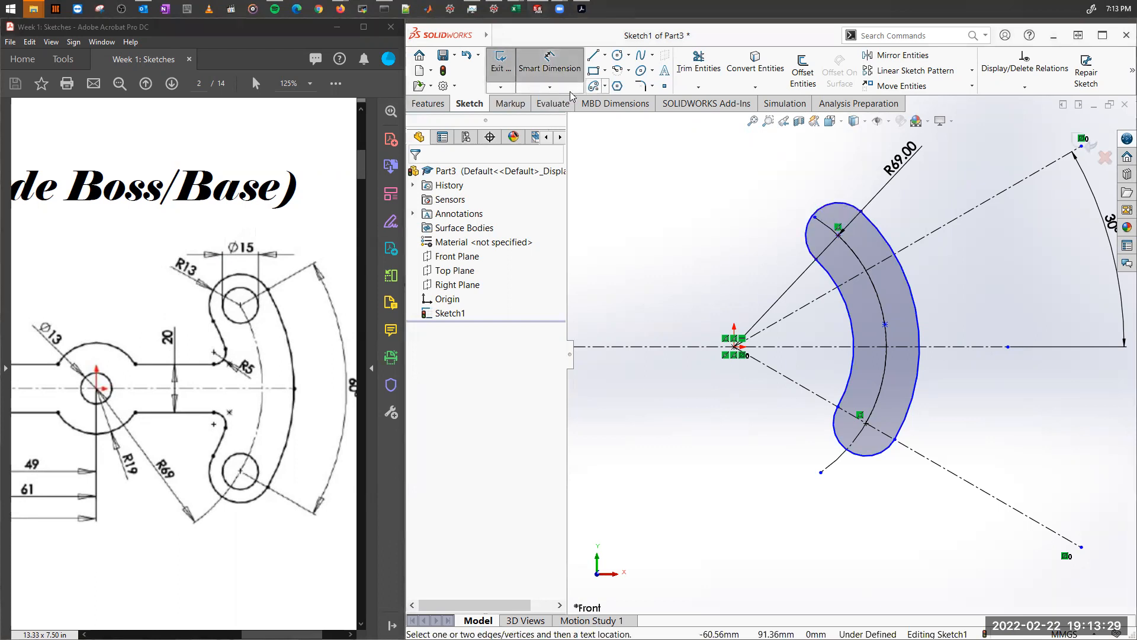
left_click(816, 212)
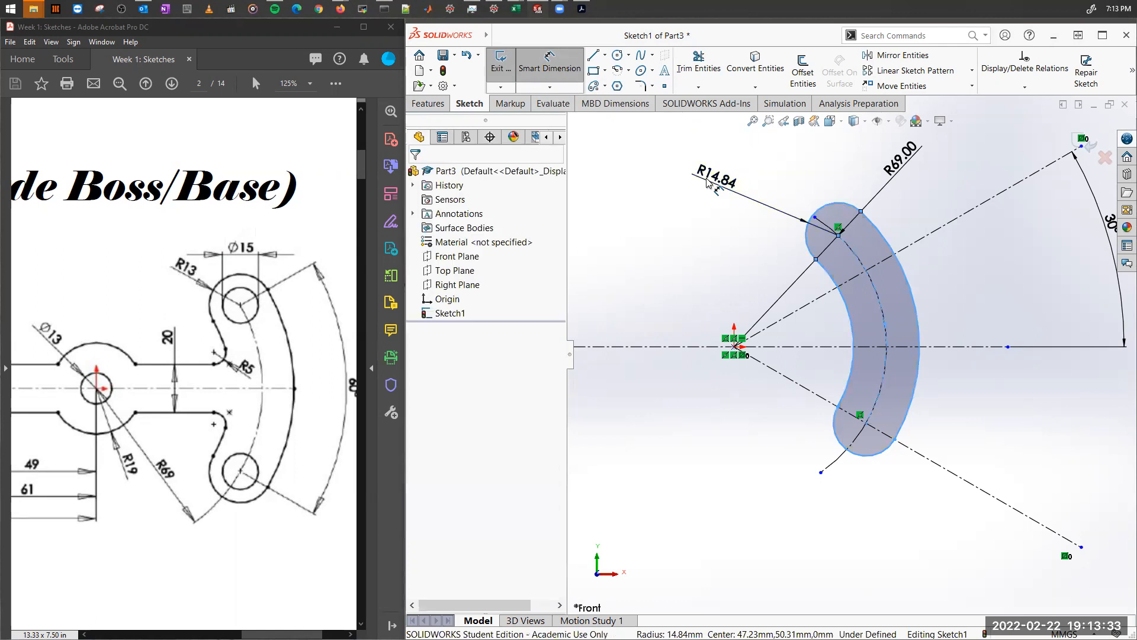
left_click(707, 182)
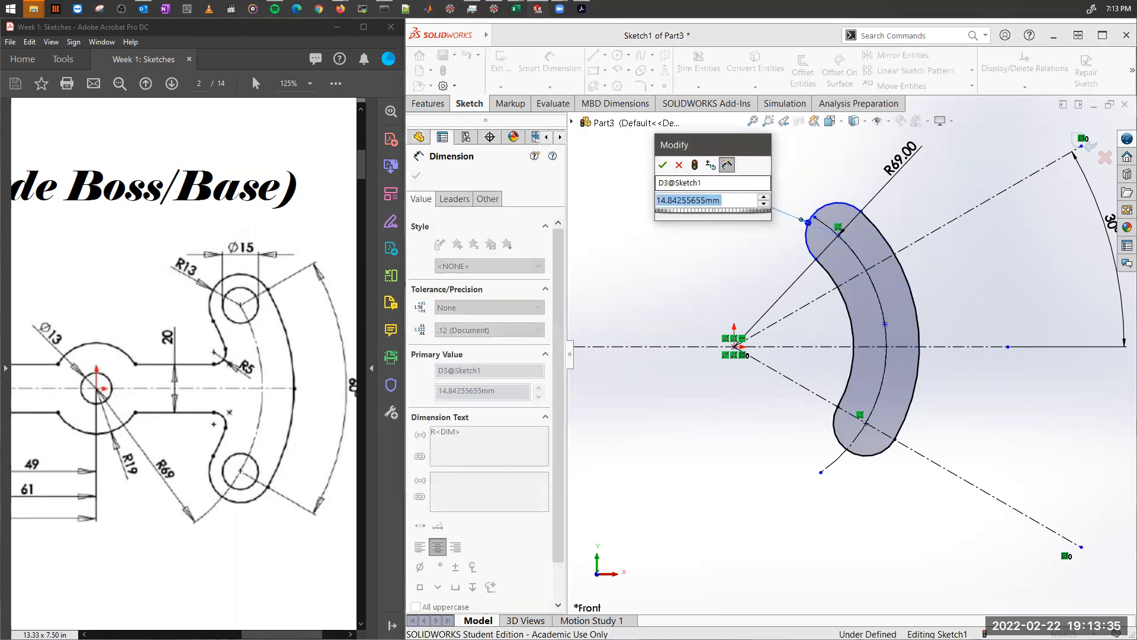
type("13")
key("Return")
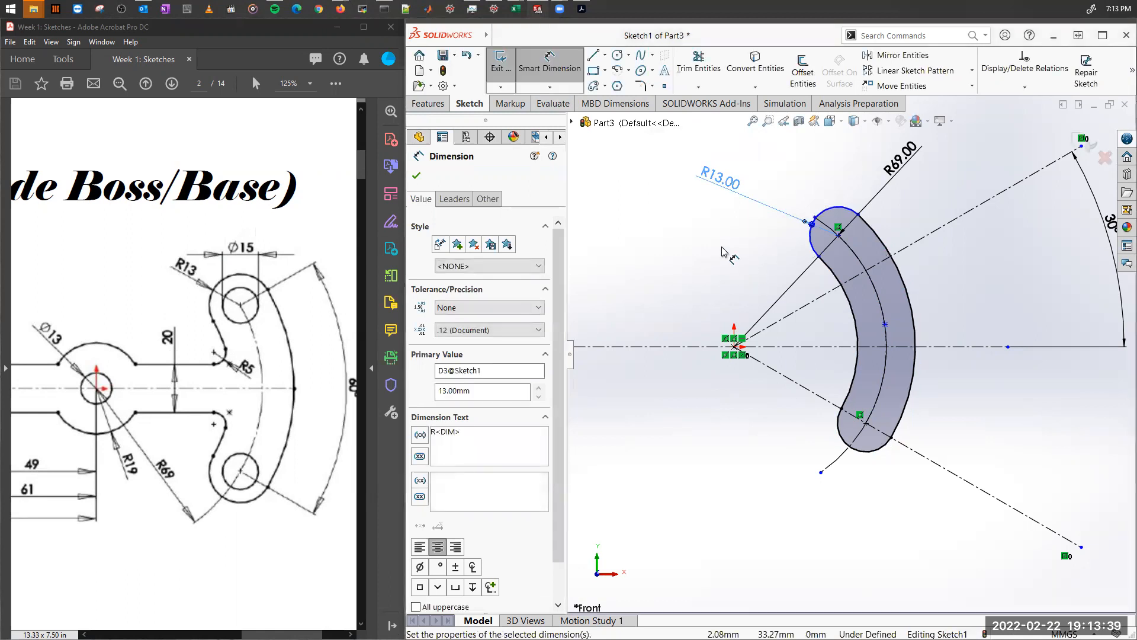
left_click(743, 274)
right_click(722, 246)
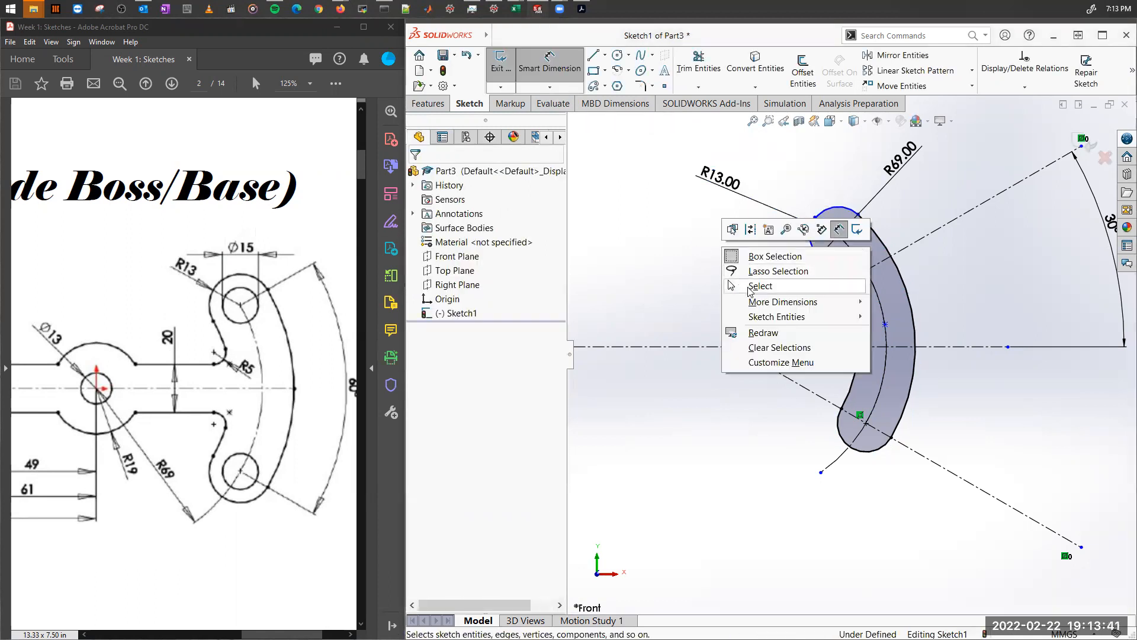
left_click(749, 289)
Sketch a circle of about 7.4 mm radius centred on the slot's upper end centre.
scroll(882, 342, "up", 3)
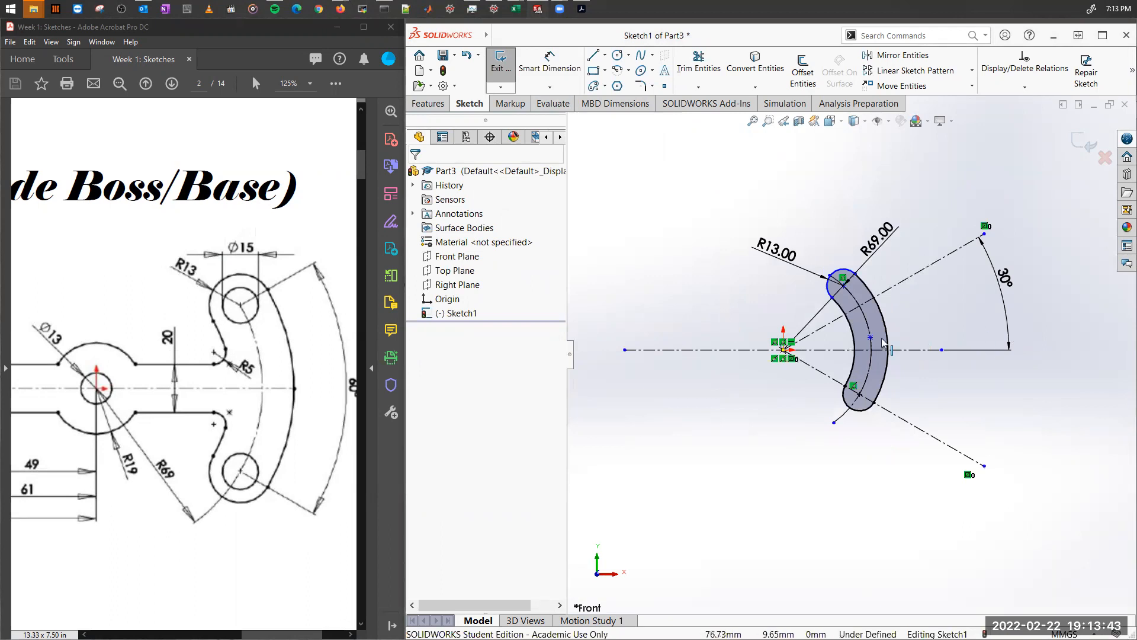
scroll(900, 337, "down", 1)
scroll(895, 319, "down", 1)
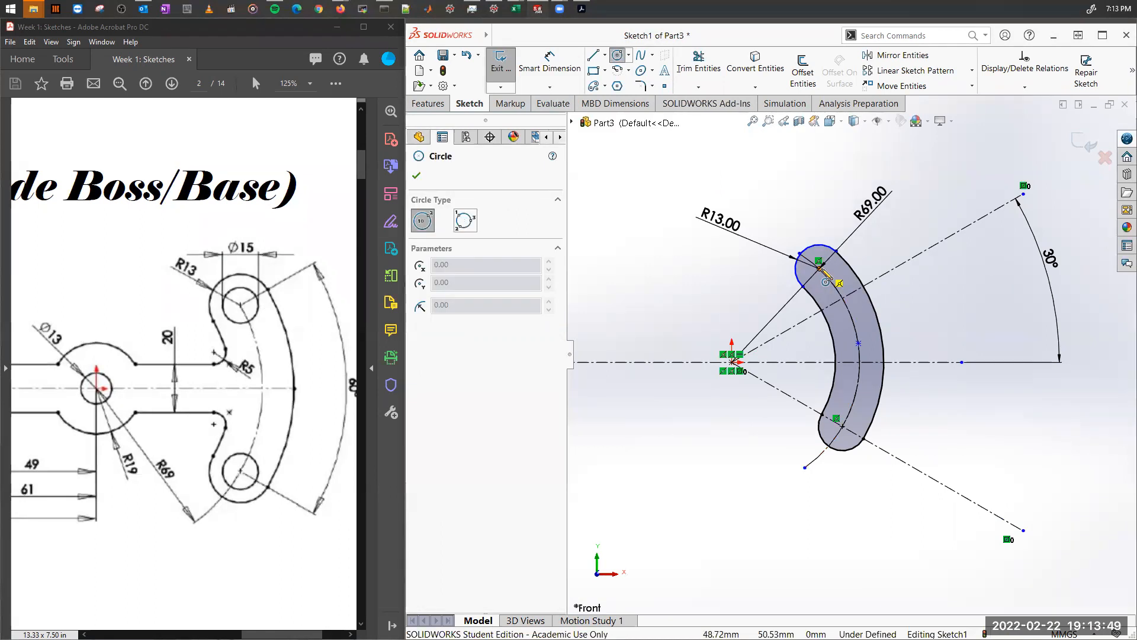
left_click(819, 268)
left_click(835, 273)
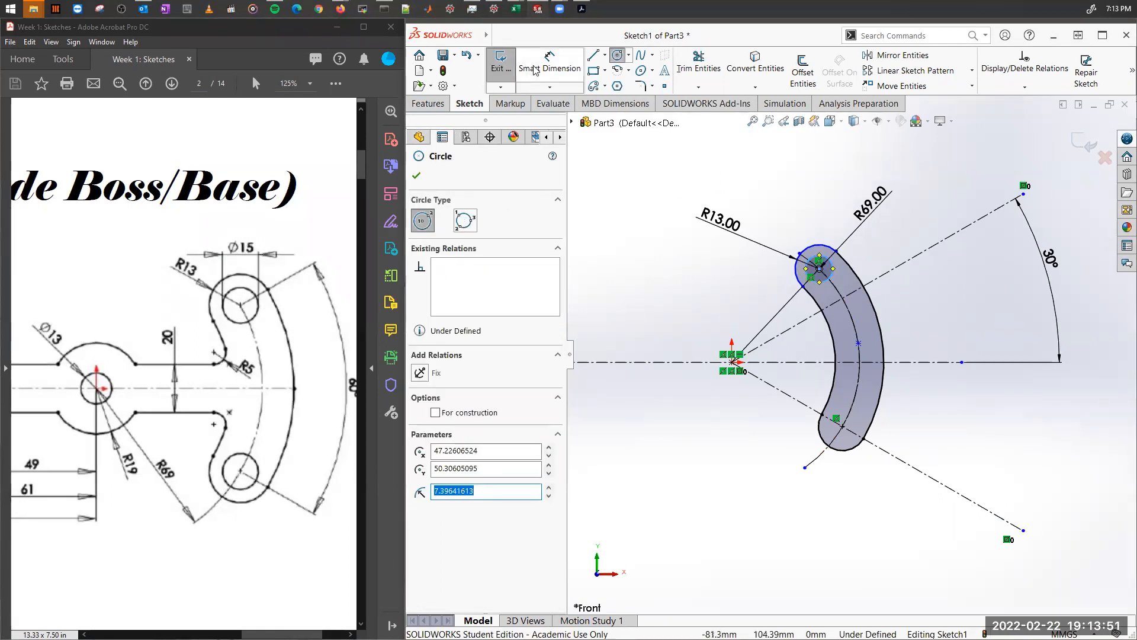
key("Escape")
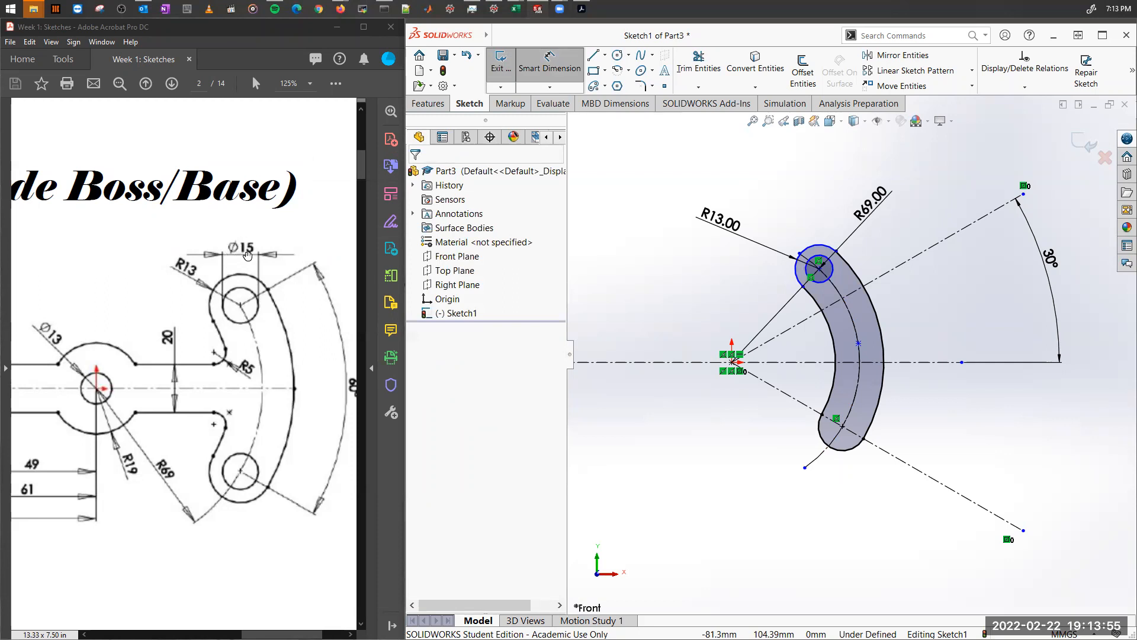
Dimension the diameter of the hole circle in the slot's upper end and set it to 15 mm.
left_click(831, 254)
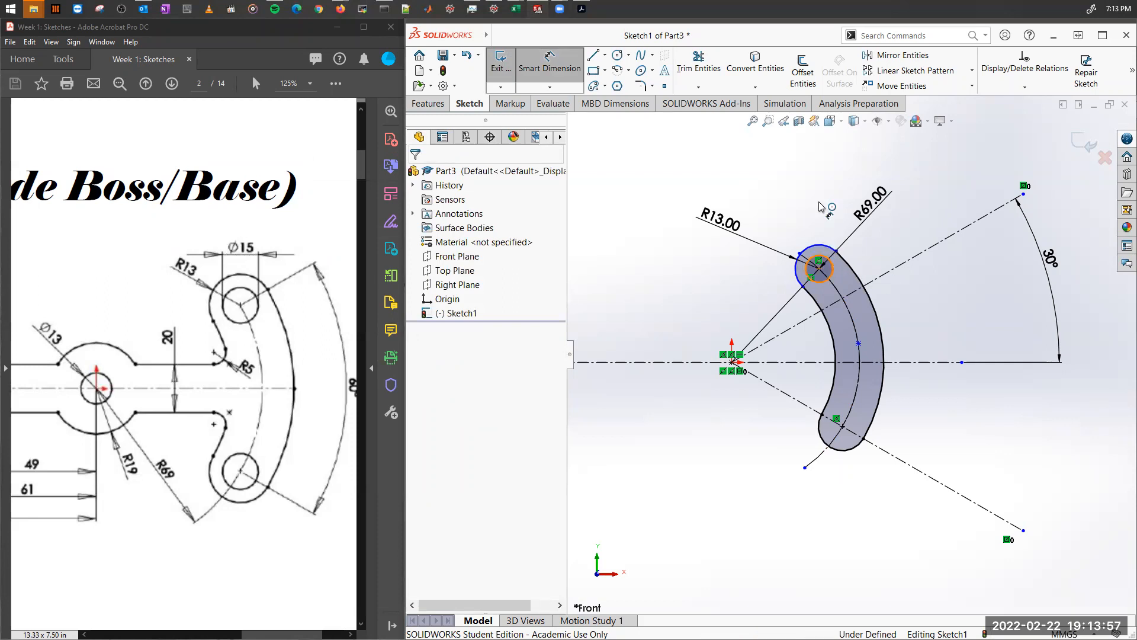
left_click(778, 185)
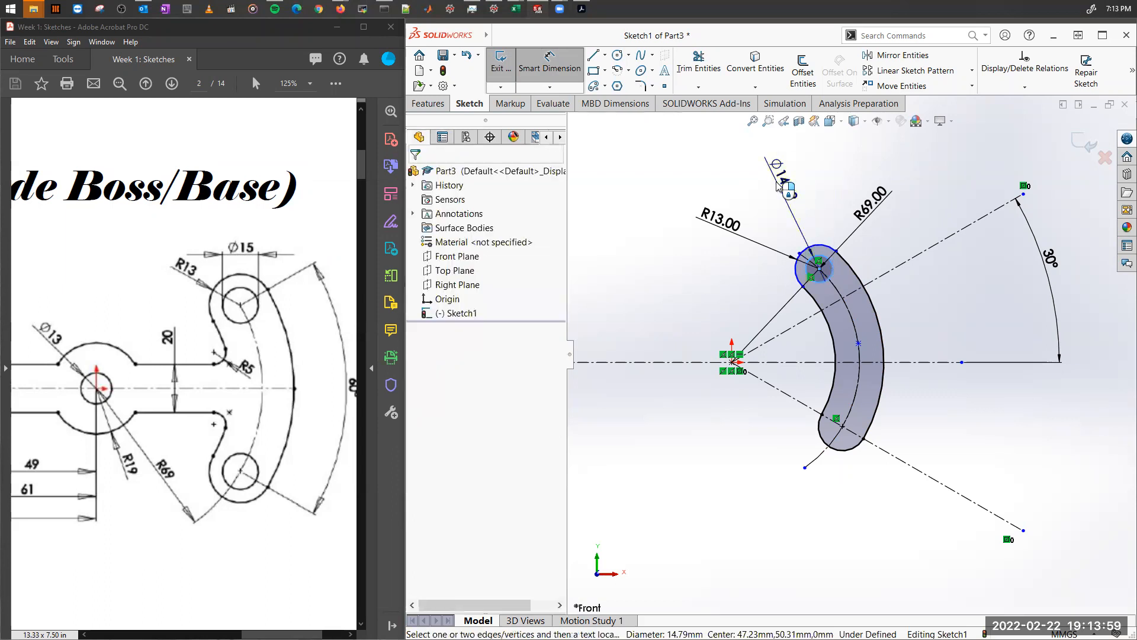
type("15")
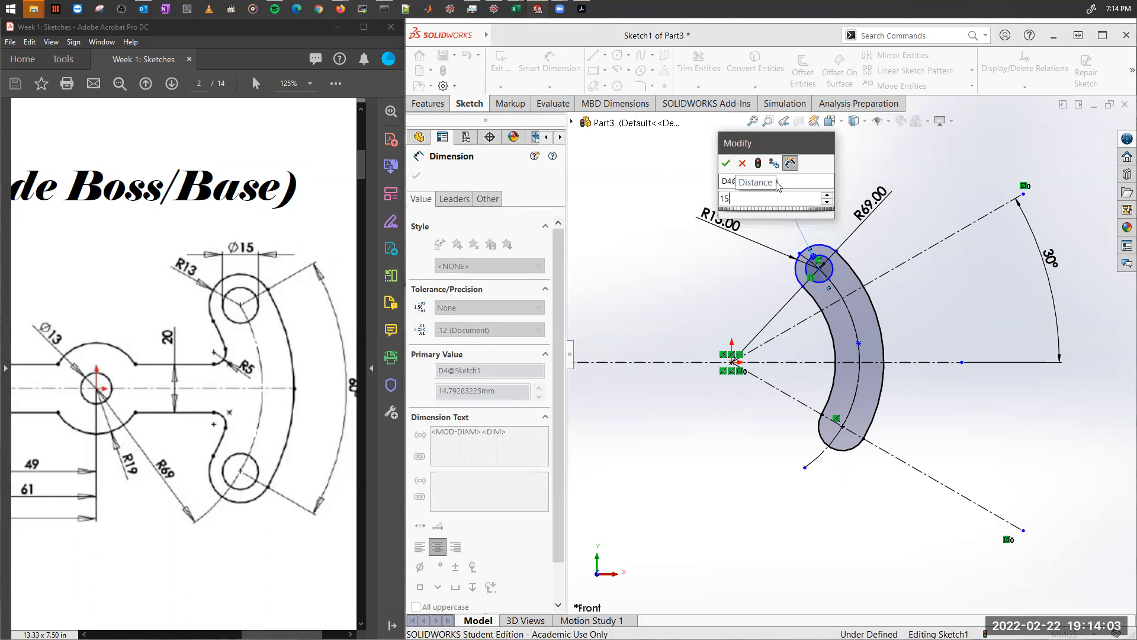
key("Escape")
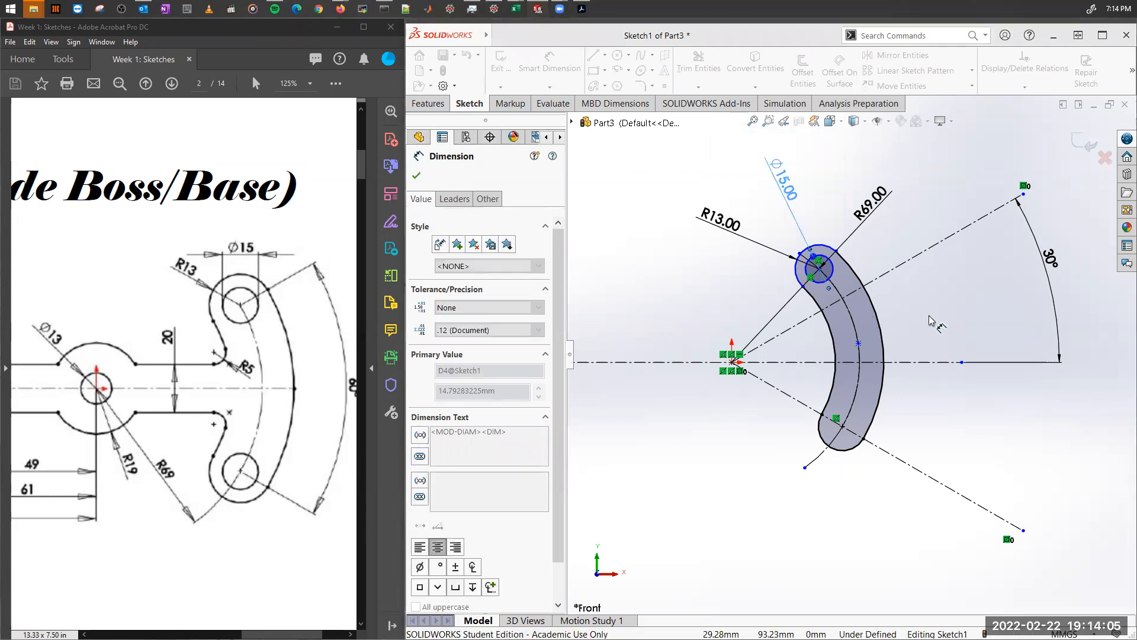
key("Escape")
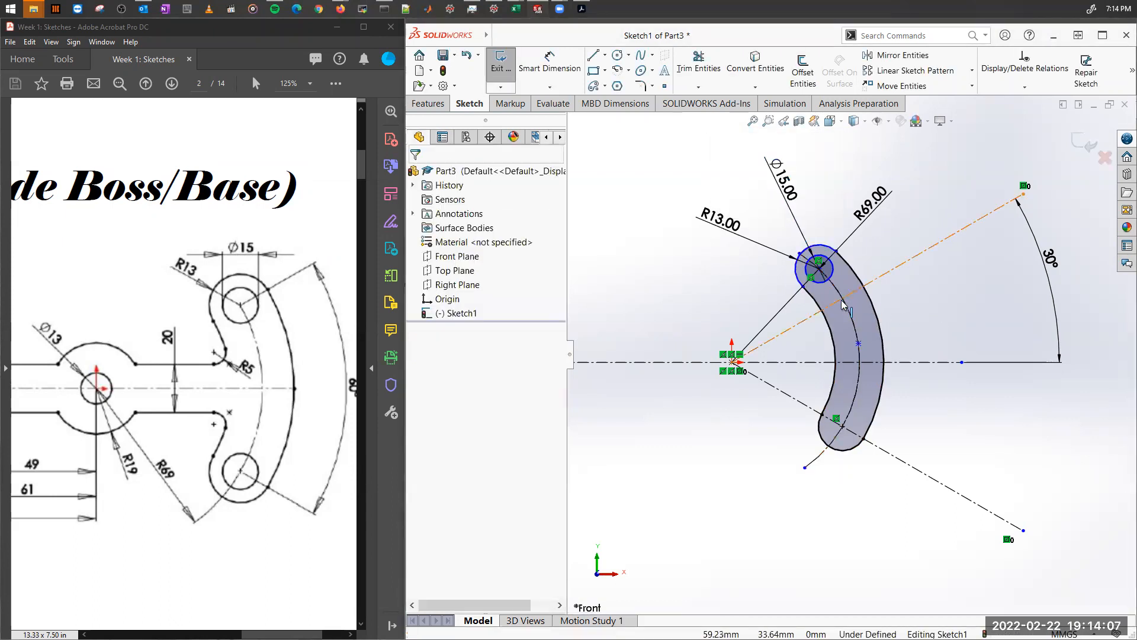
scroll(844, 296, "up", 1)
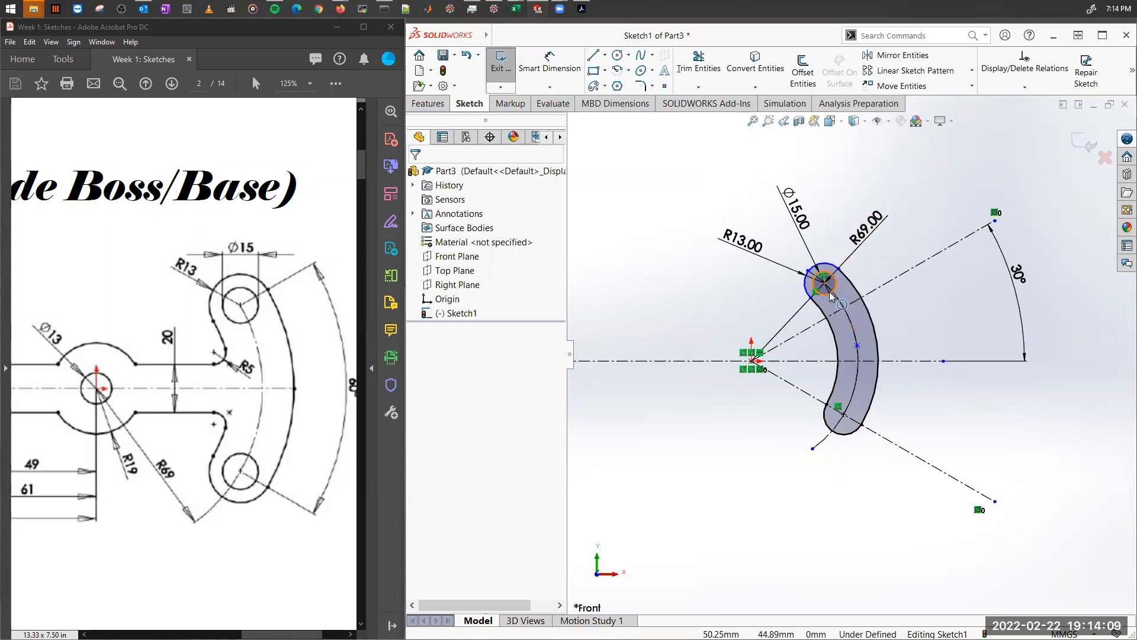
scroll(832, 286, "down", 3)
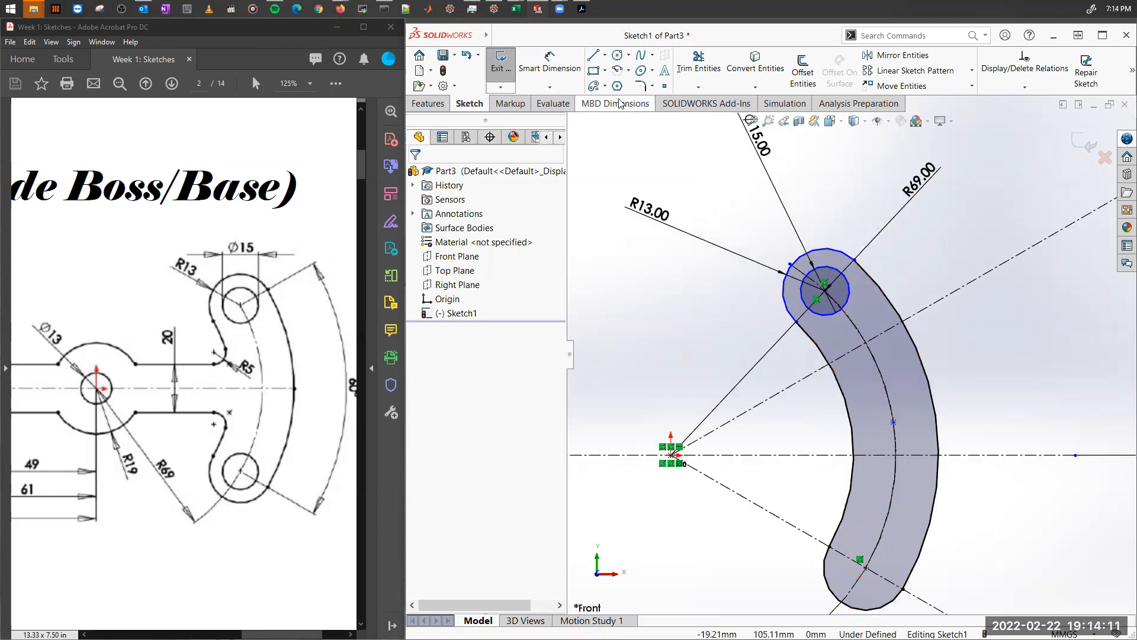
left_click(664, 87)
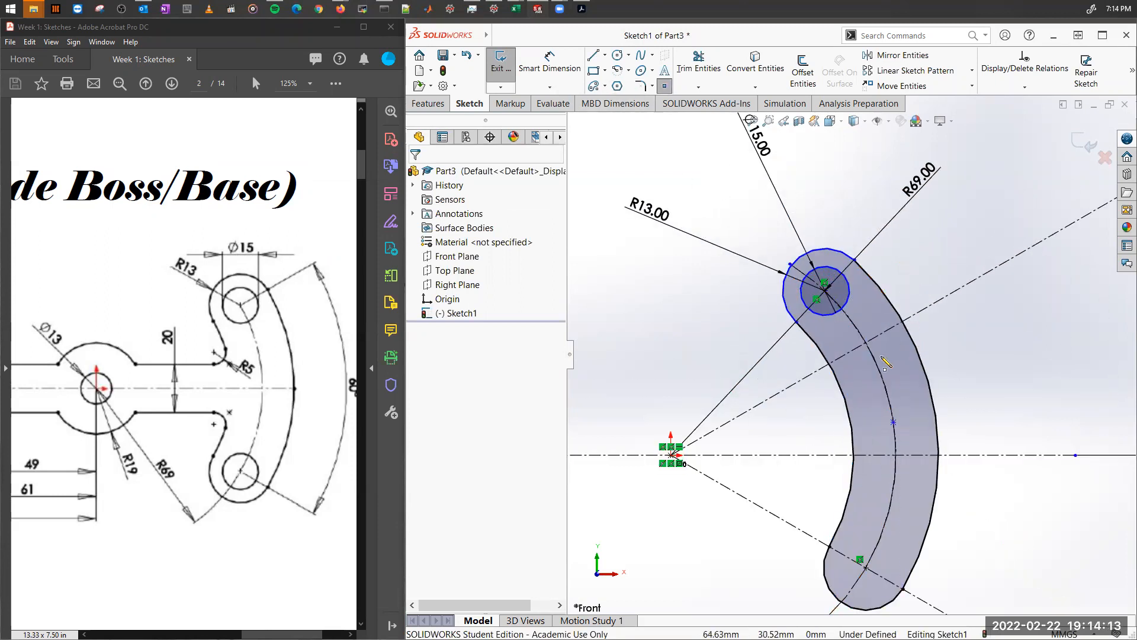
scroll(881, 364, "down", 1)
scroll(876, 360, "up", 2)
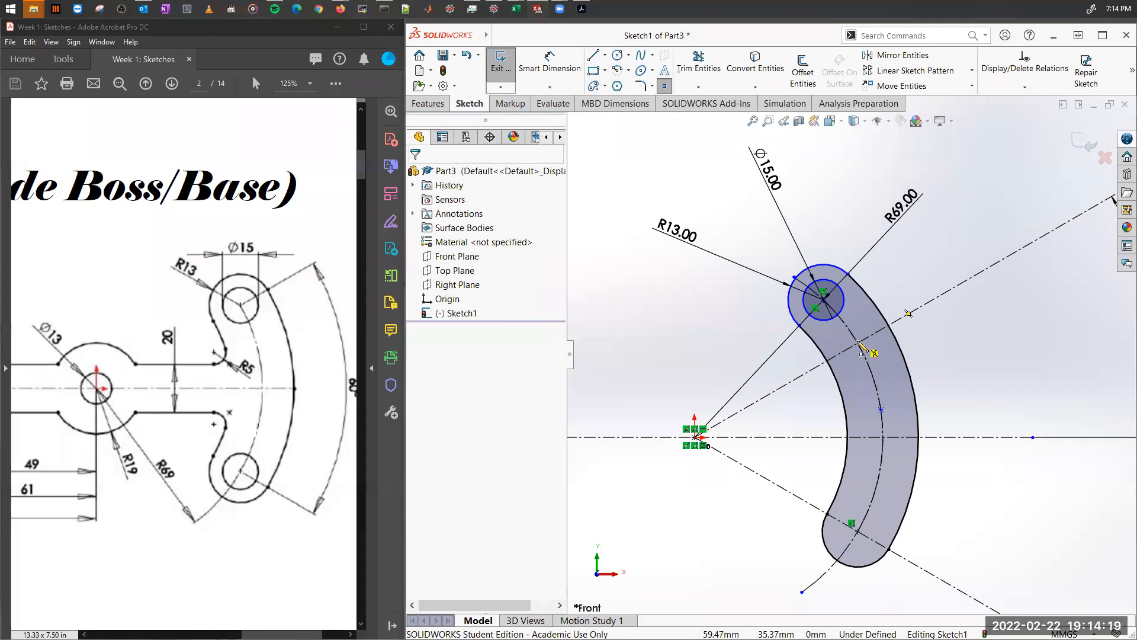
left_click(859, 342)
key("Escape")
key("ctrl+z")
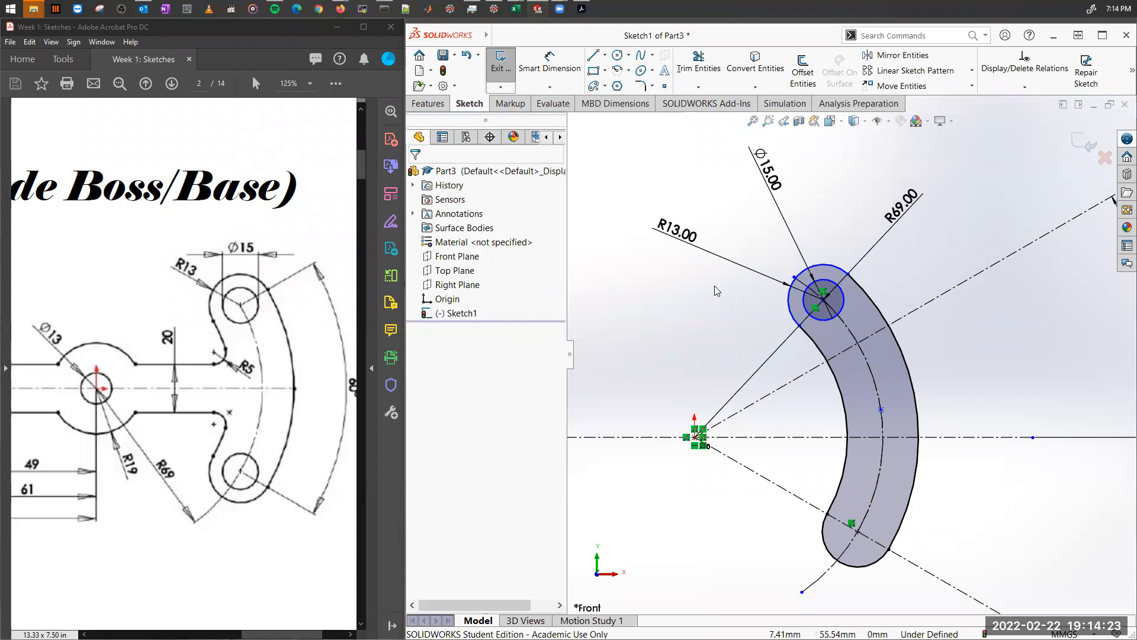
Place a sketch point where the R69 construction arc crosses the upper 30° centerline.
left_click(665, 87)
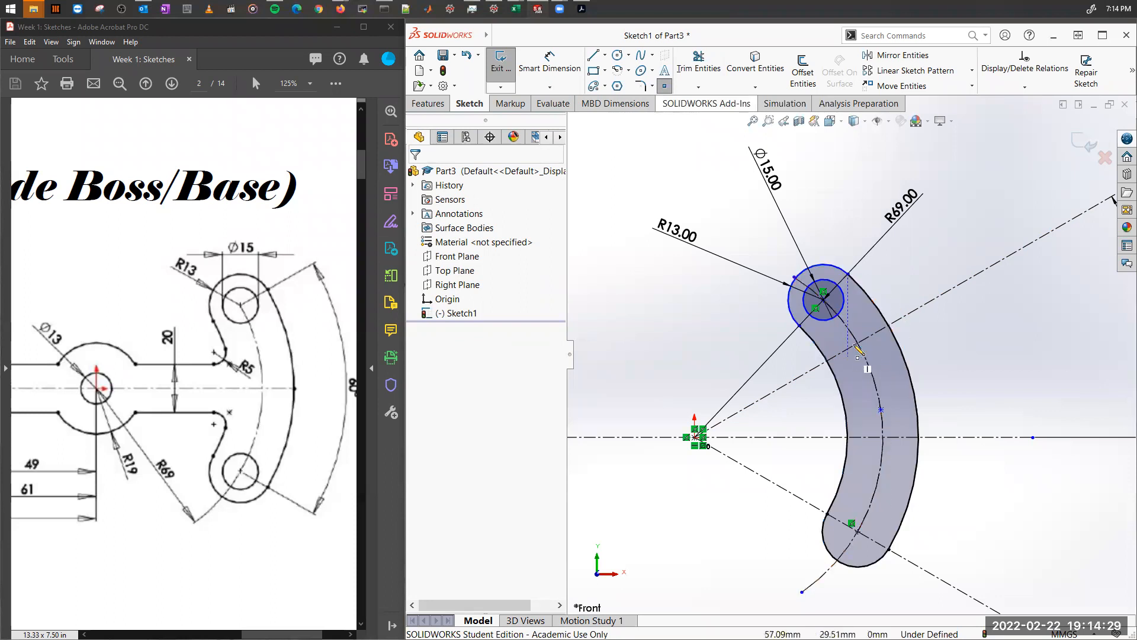
left_click(859, 347)
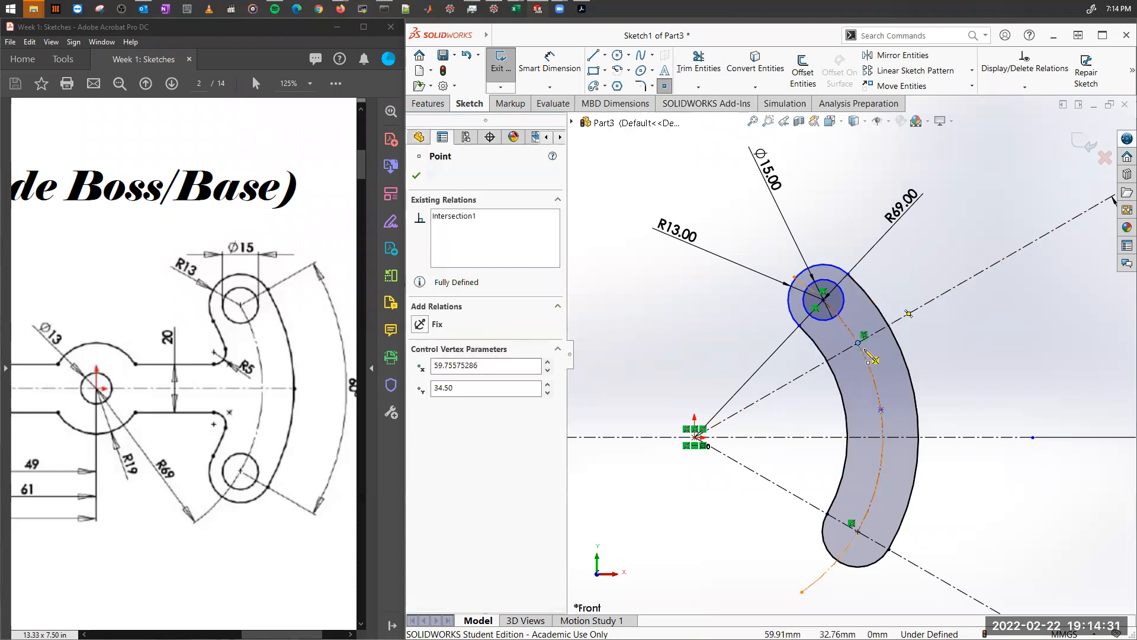
key("Escape")
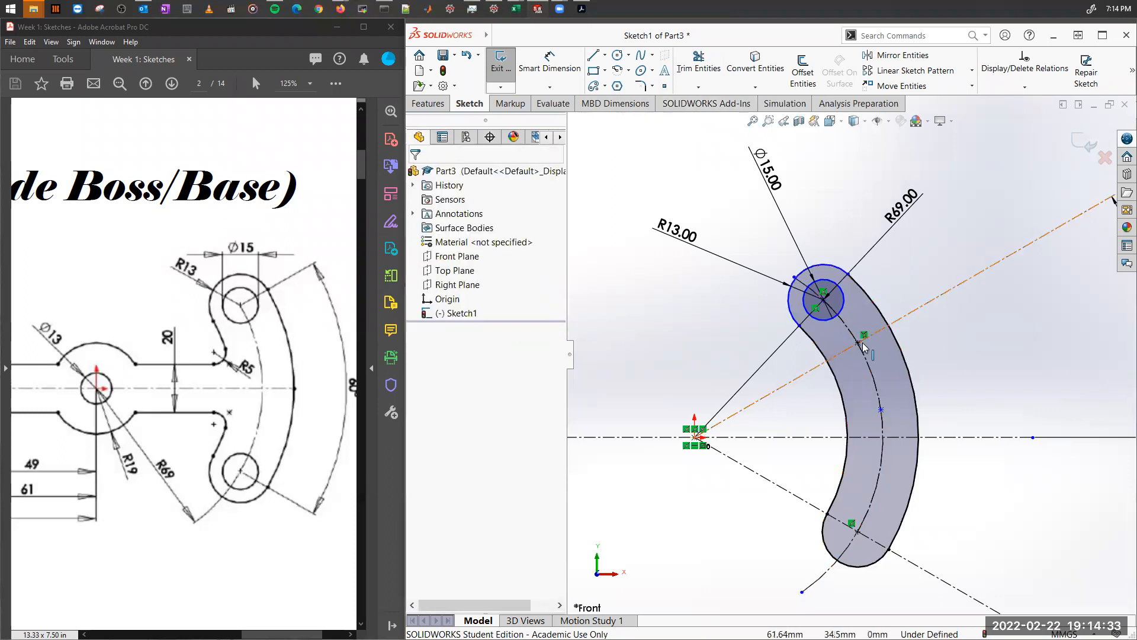
Delete the 15 mm hole circle in the slot's upper end.
scroll(862, 343, "up", 2)
scroll(860, 347, "down", 5)
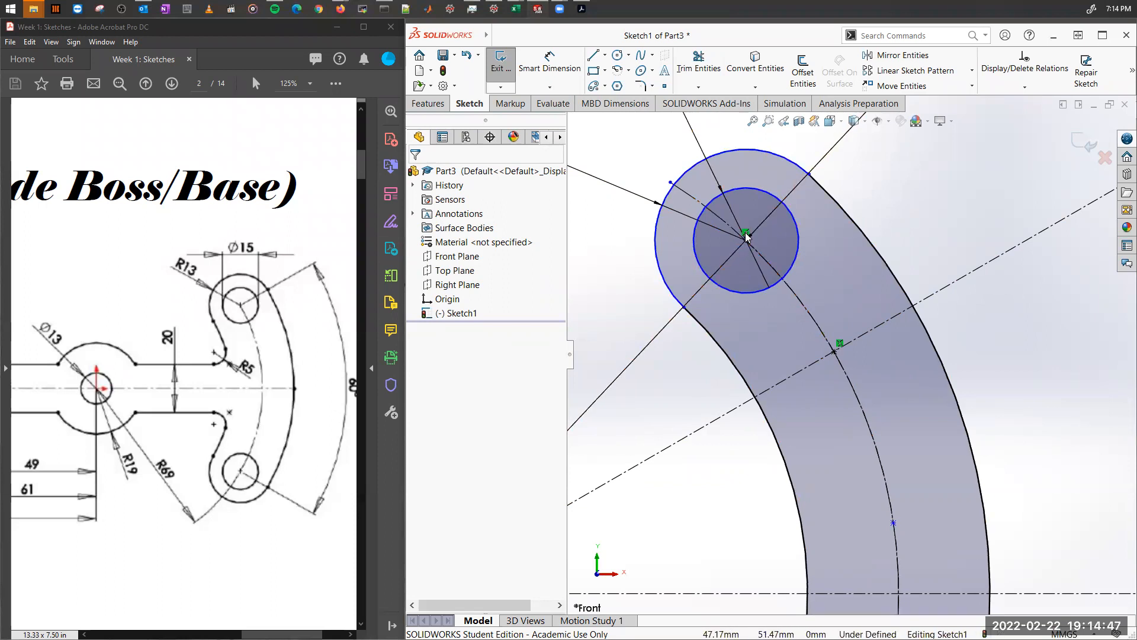
left_click(798, 242)
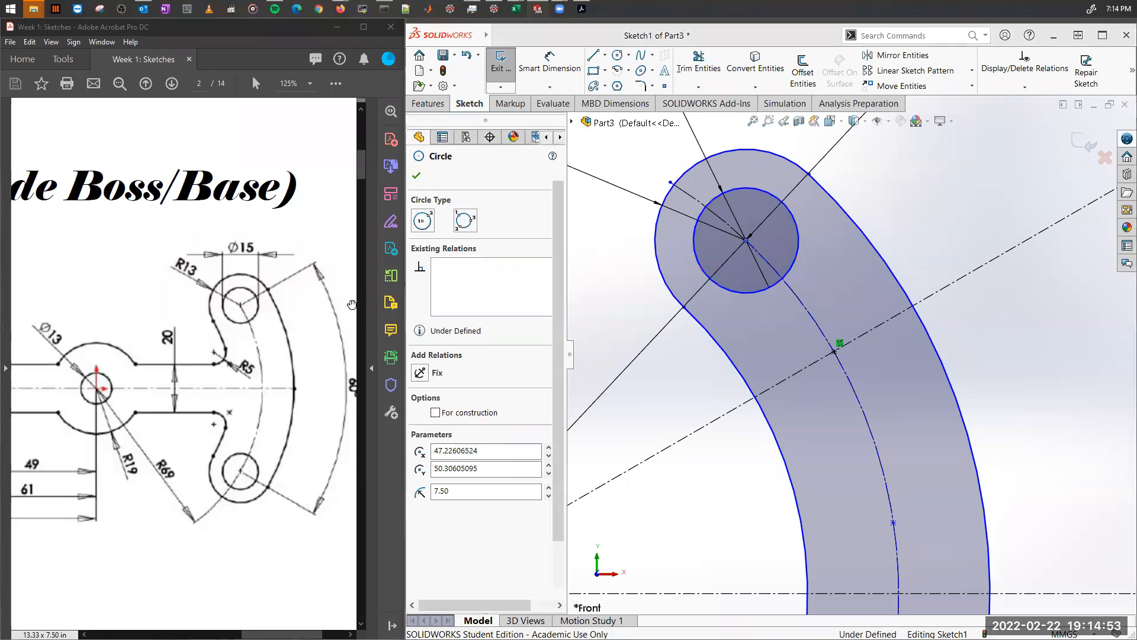
key("Delete")
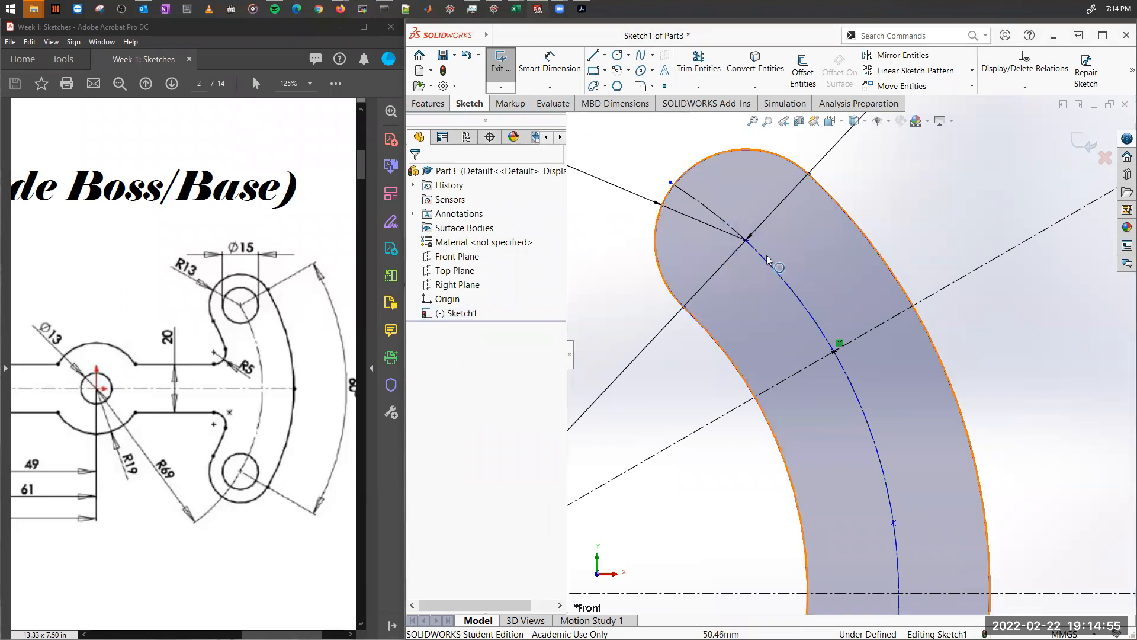
Add a Fix relation to the point on the upper inclined centerline and delete its Intersection relation.
left_click(835, 351)
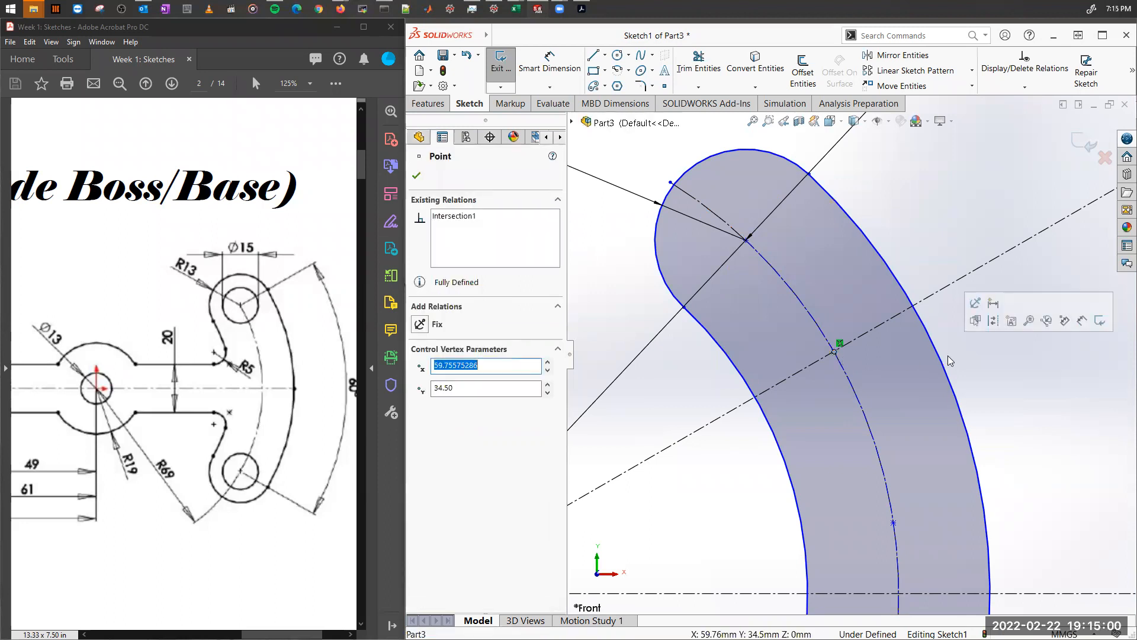
left_click(419, 324)
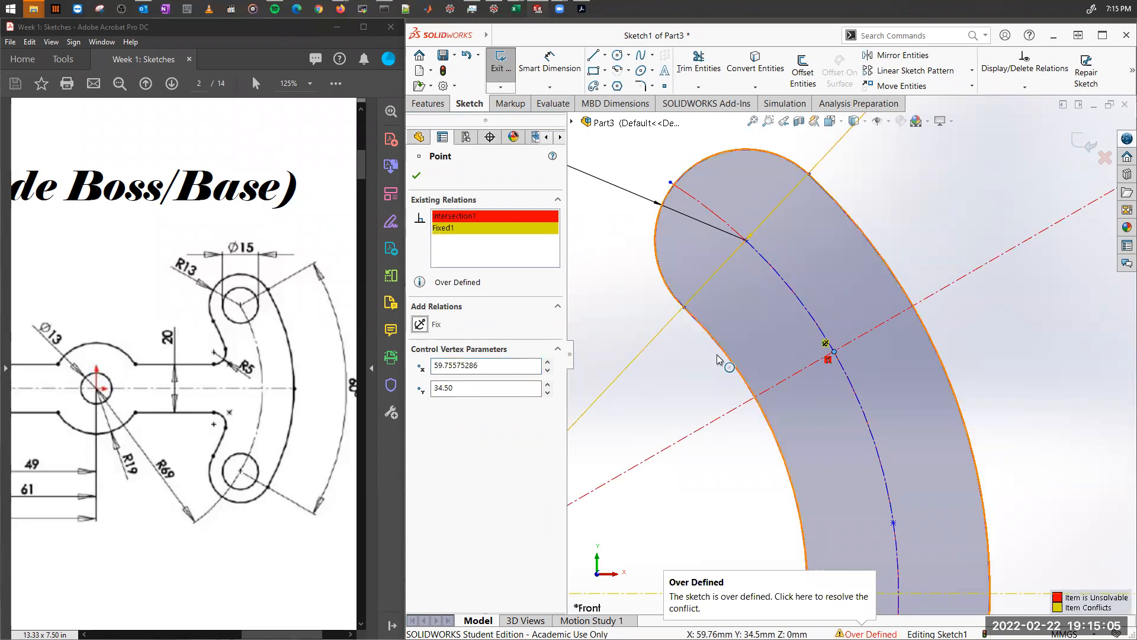
left_click(670, 387)
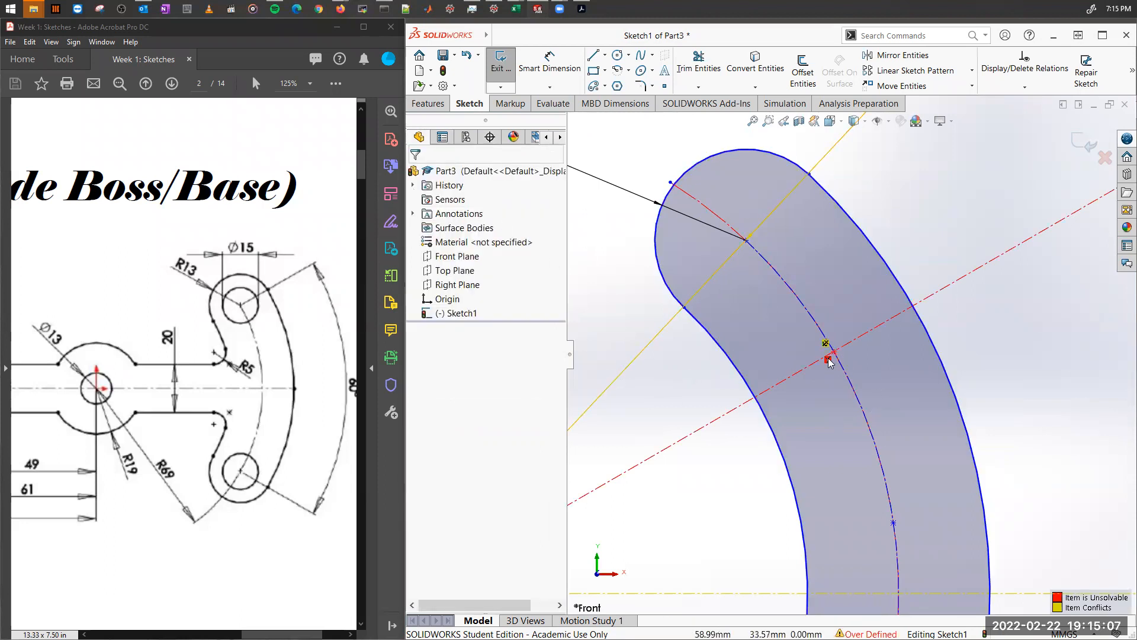
key("Delete")
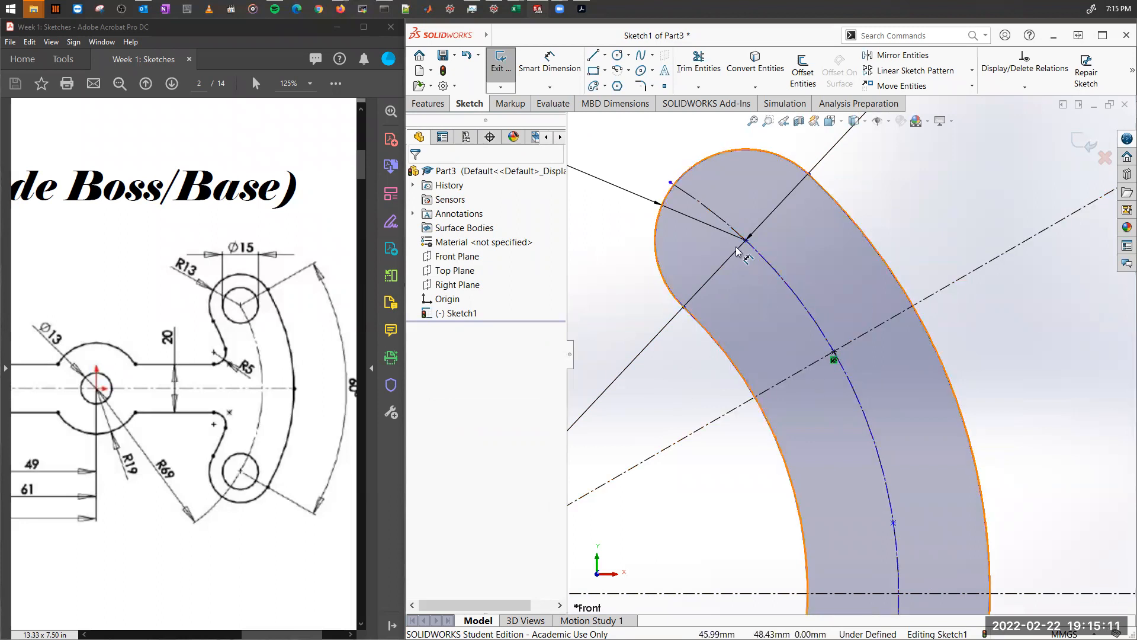
Try making the slot's upper end centre coincident with the fixed point, and undo the relation.
left_click(837, 357)
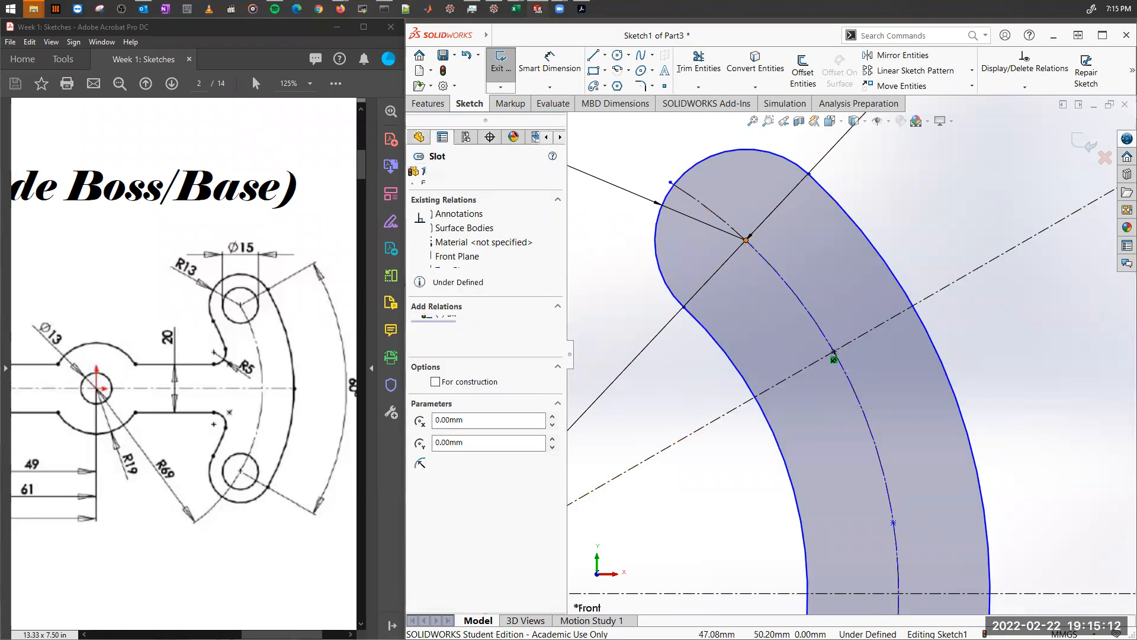
left_click(834, 355)
left_click(834, 354, "ctrl")
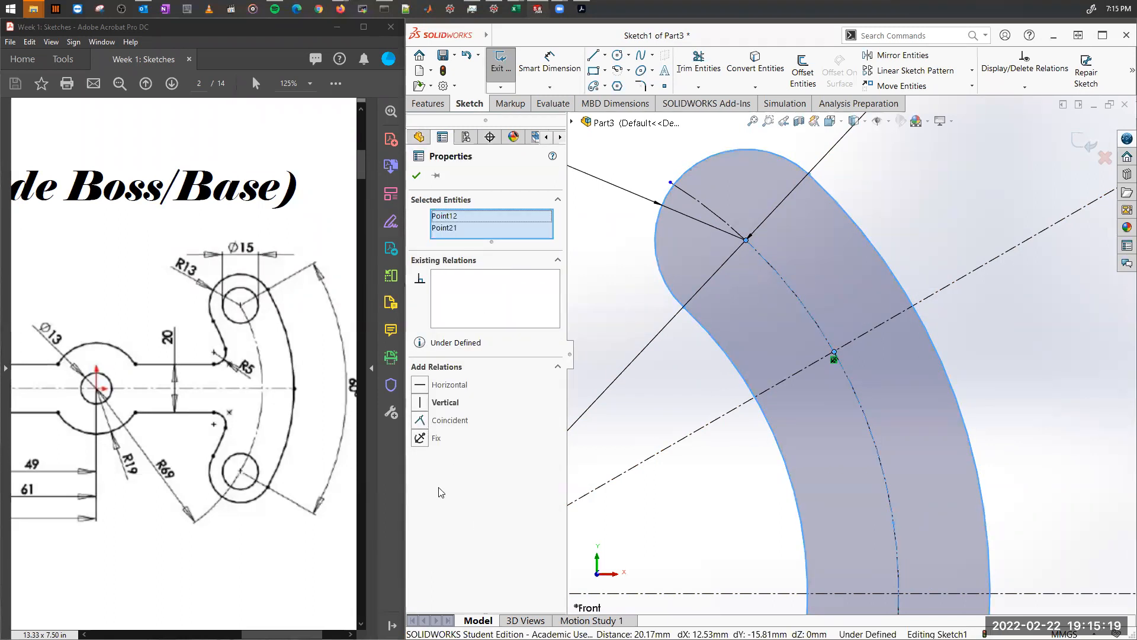
left_click(422, 421)
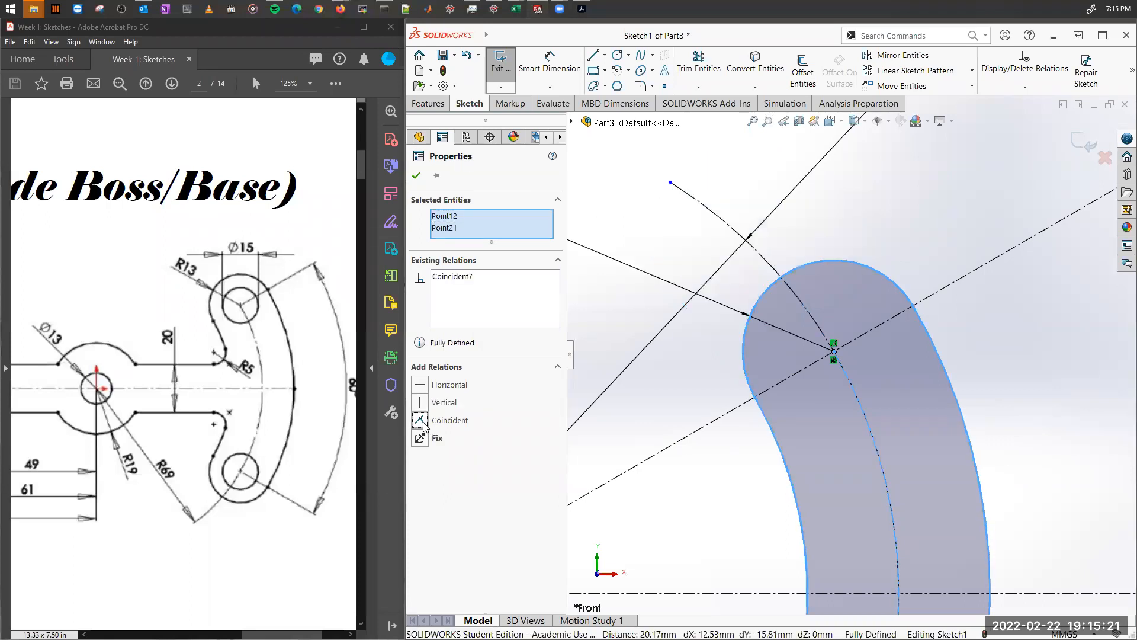
left_click(742, 486)
scroll(742, 489, "down", 2)
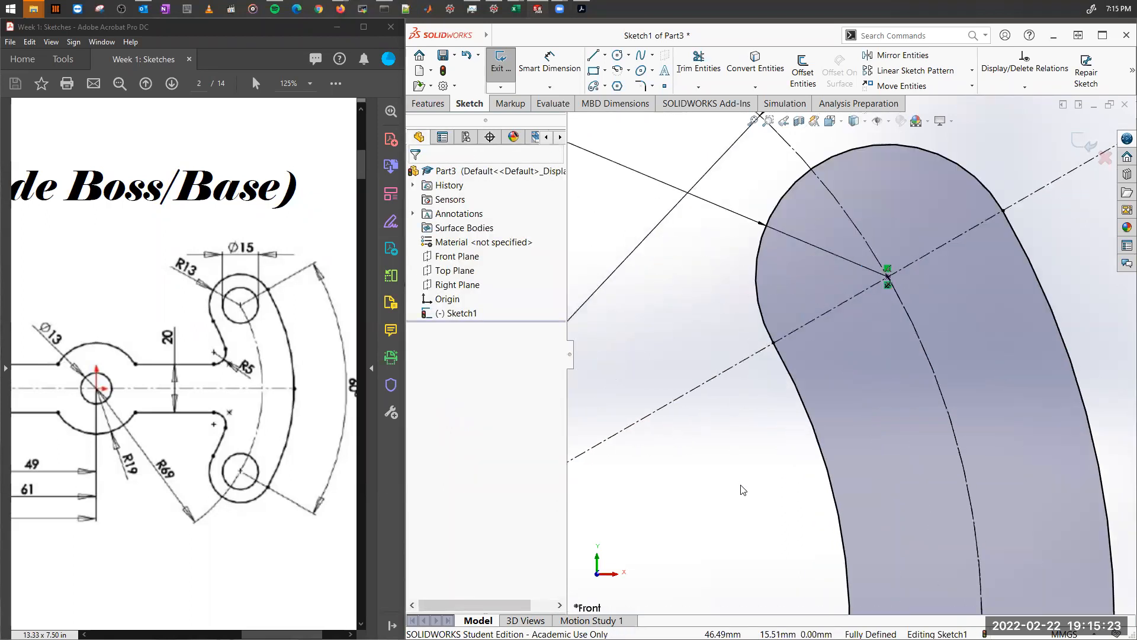
scroll(897, 310, "up", 2)
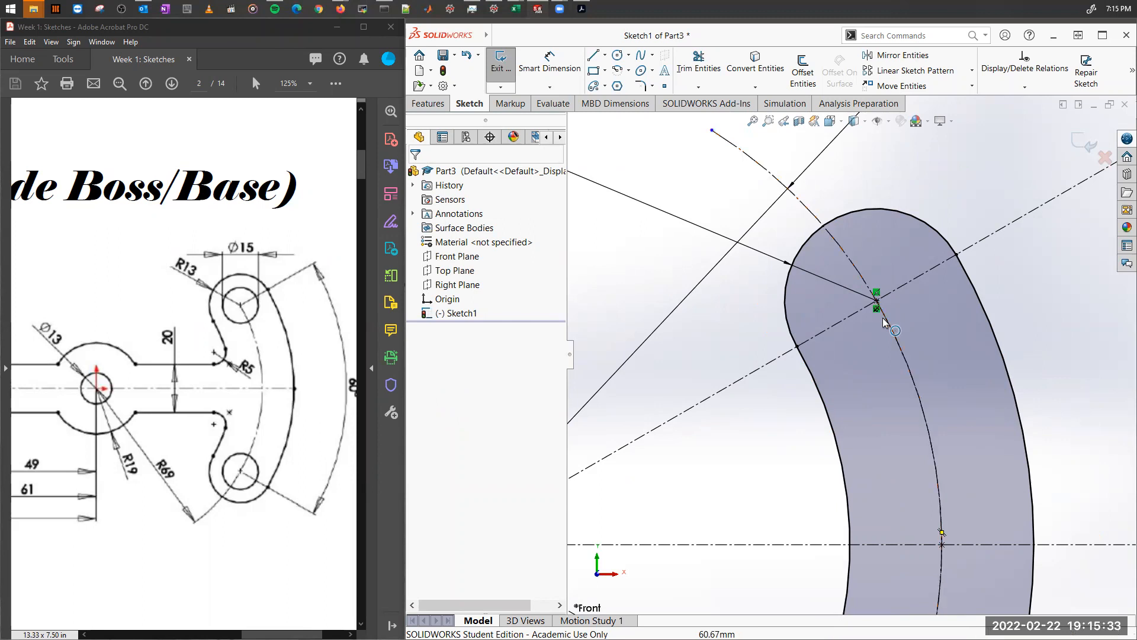
key("ctrl+z")
left_click(795, 474)
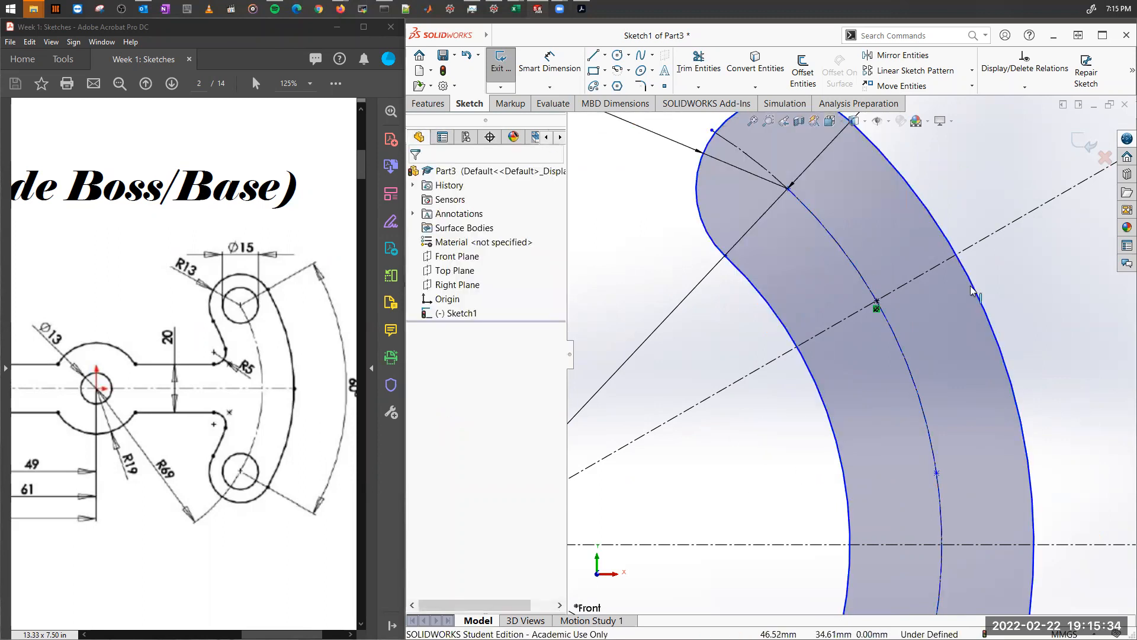
Add a Coincident relation between the slot's upper end centre and the fixed point on the upper inclined centerline.
left_click(877, 304)
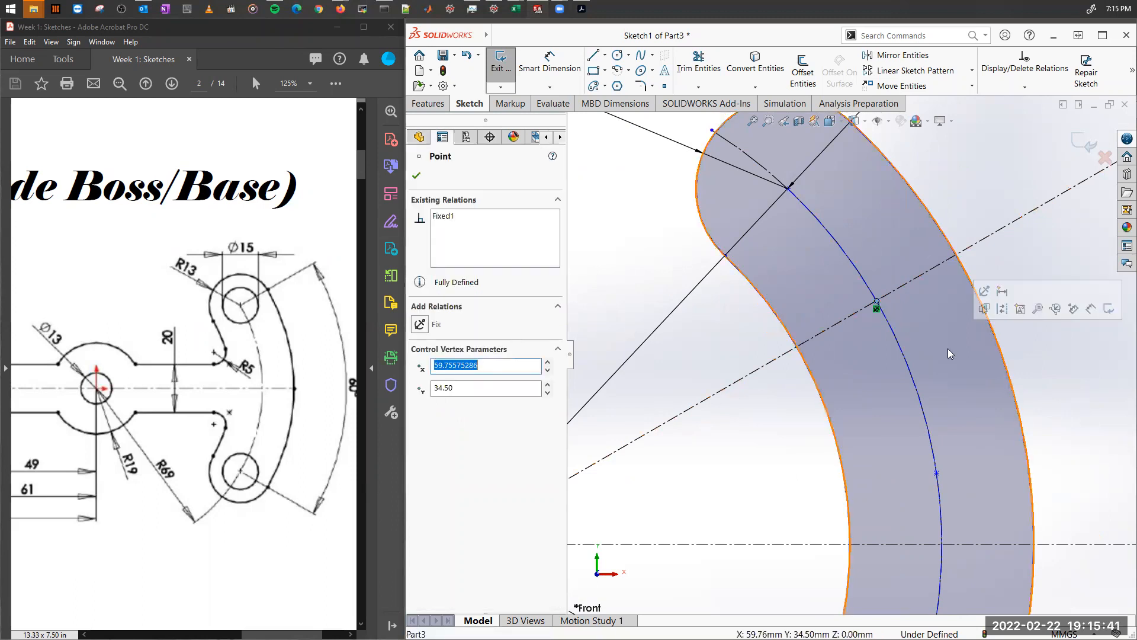
left_click(789, 189)
left_click(878, 302, "ctrl")
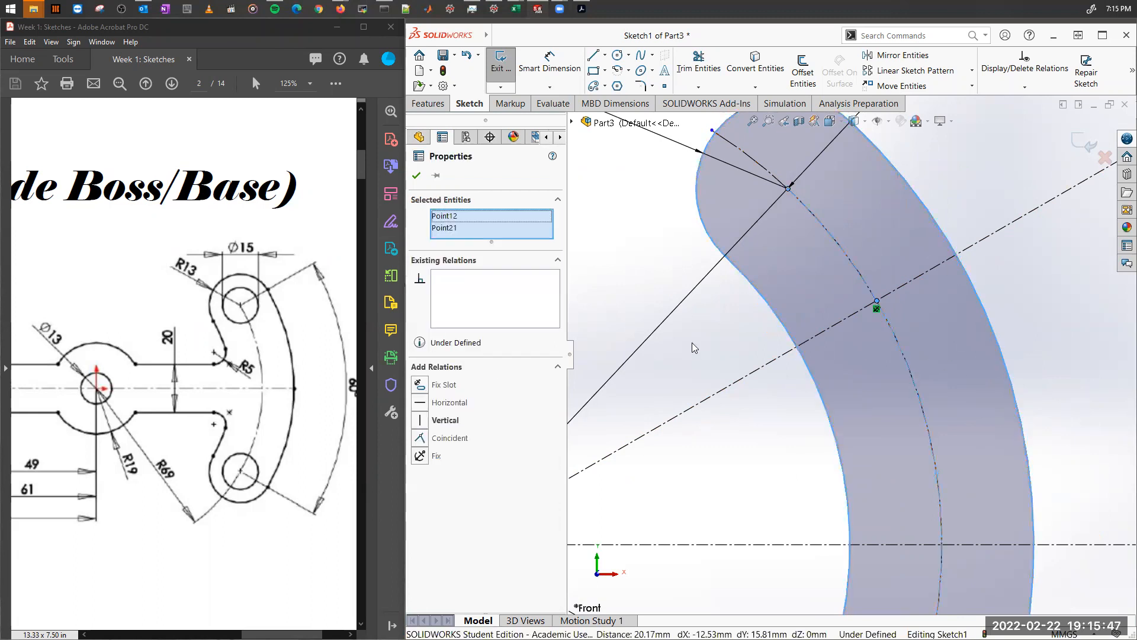
left_click(420, 438)
left_click(772, 441)
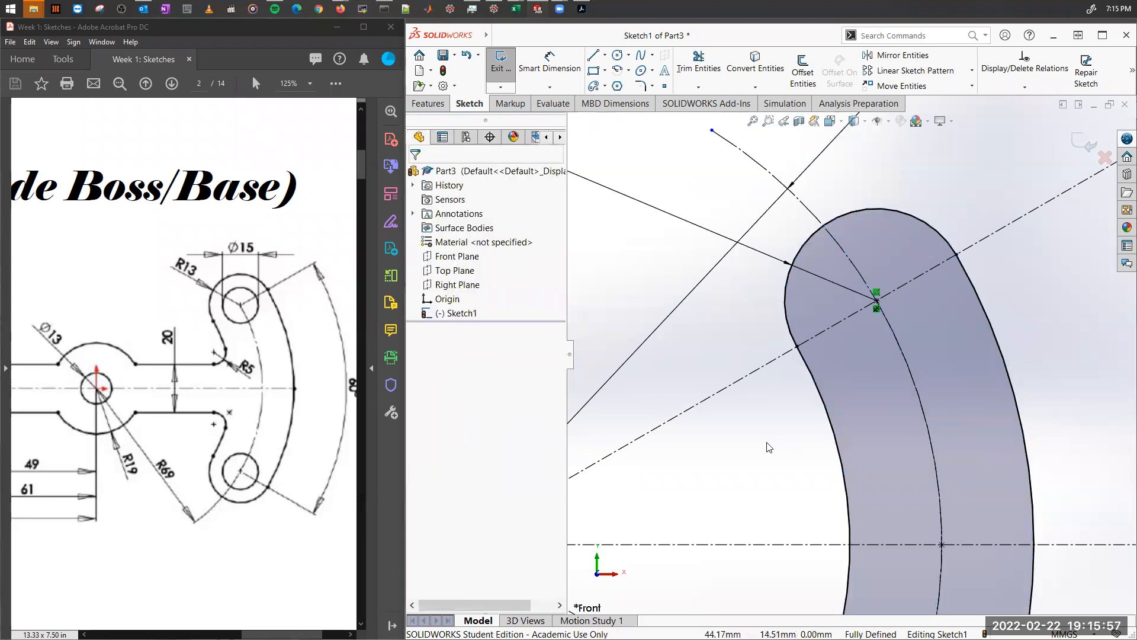
Sketch a circle of about 7.55 mm radius centred on the slot's upper end centre.
scroll(768, 444, "down", 3)
scroll(767, 444, "up", 7)
scroll(767, 444, "up", 2)
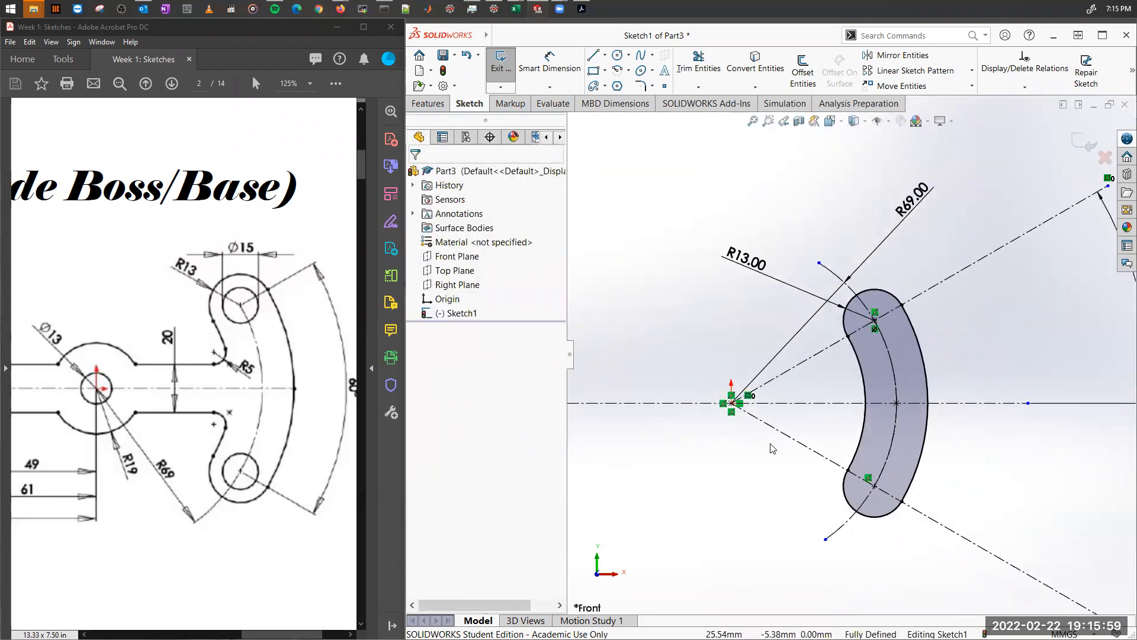
mouse_move(963, 368)
middle_mouse_down("ctrl")
mouse_move(893, 365)
mouse_move(864, 395)
middle_mouse_up("ctrl")
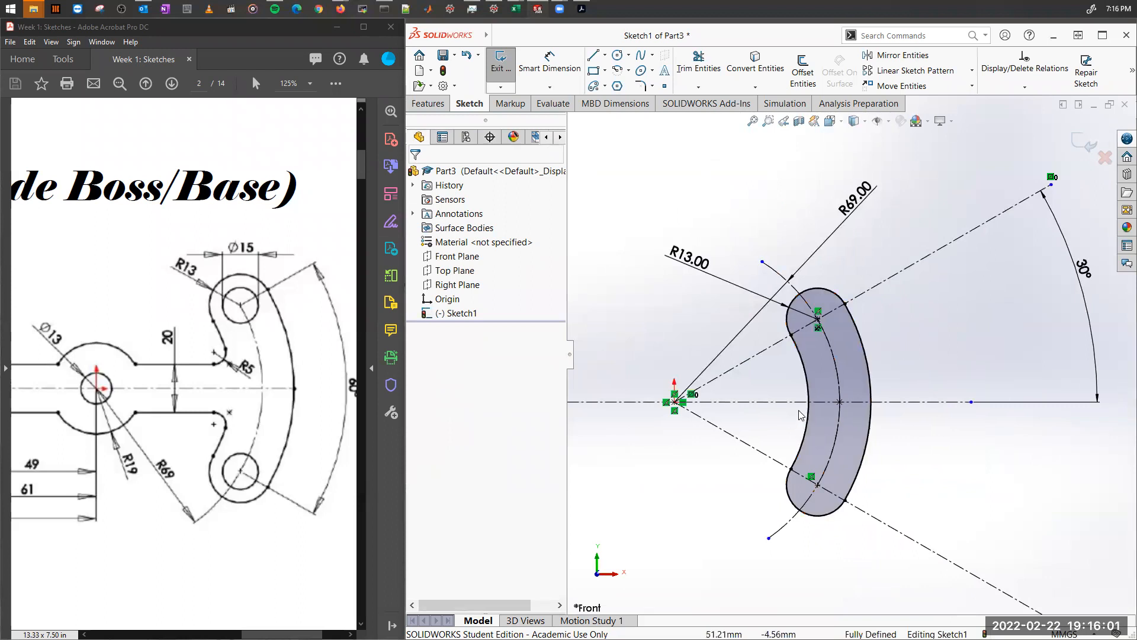
scroll(797, 405, "down", 1)
middle_click_drag(771, 369, 803, 368, "ctrl")
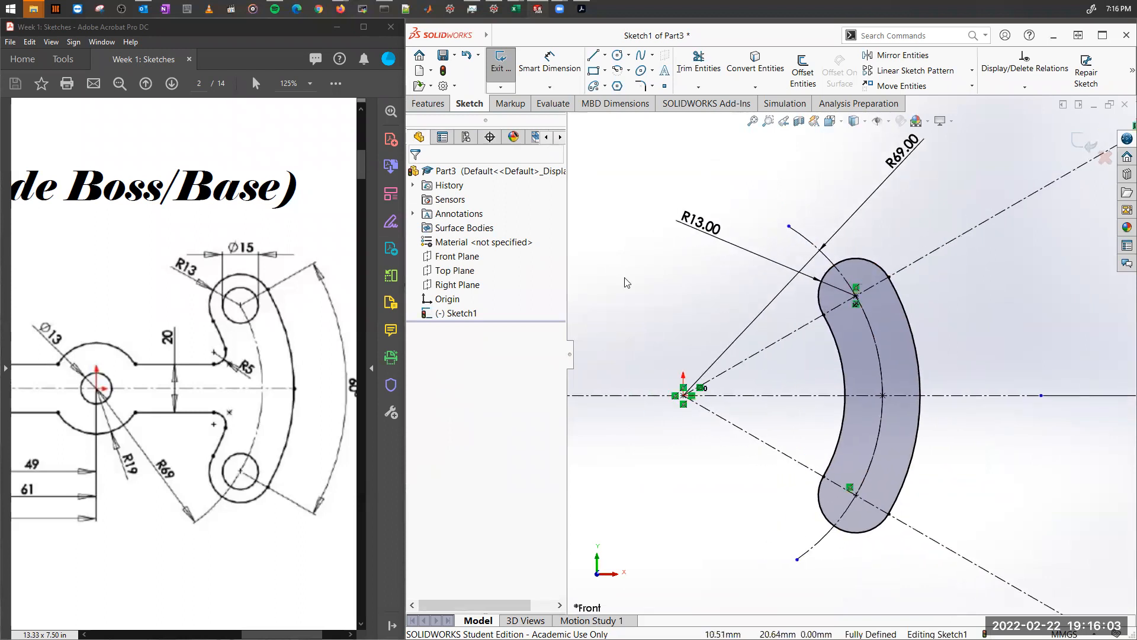
left_click(618, 56)
left_click(856, 295)
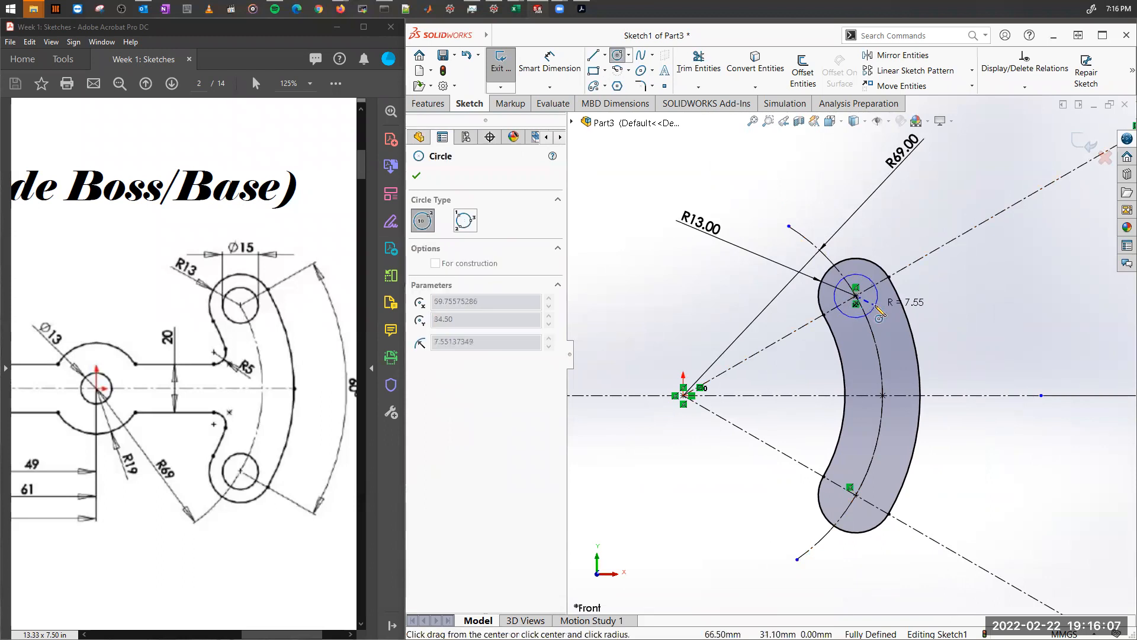
left_click(879, 312)
Dimension the diameter of the upper hole circle and set it to 15 mm.
left_click(550, 62)
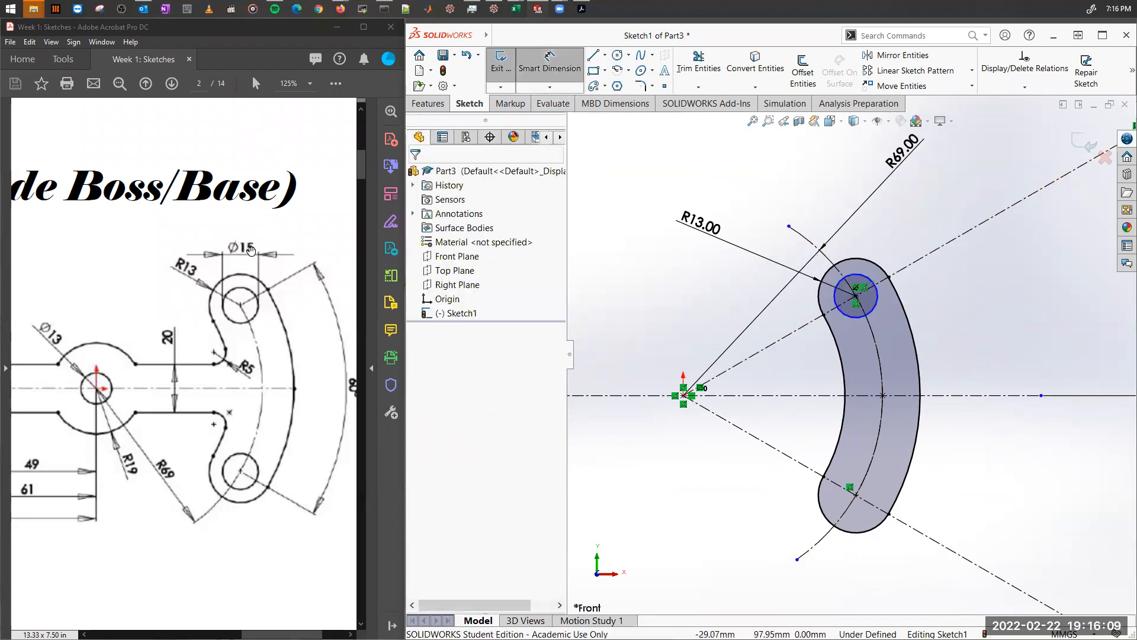
left_click(870, 280)
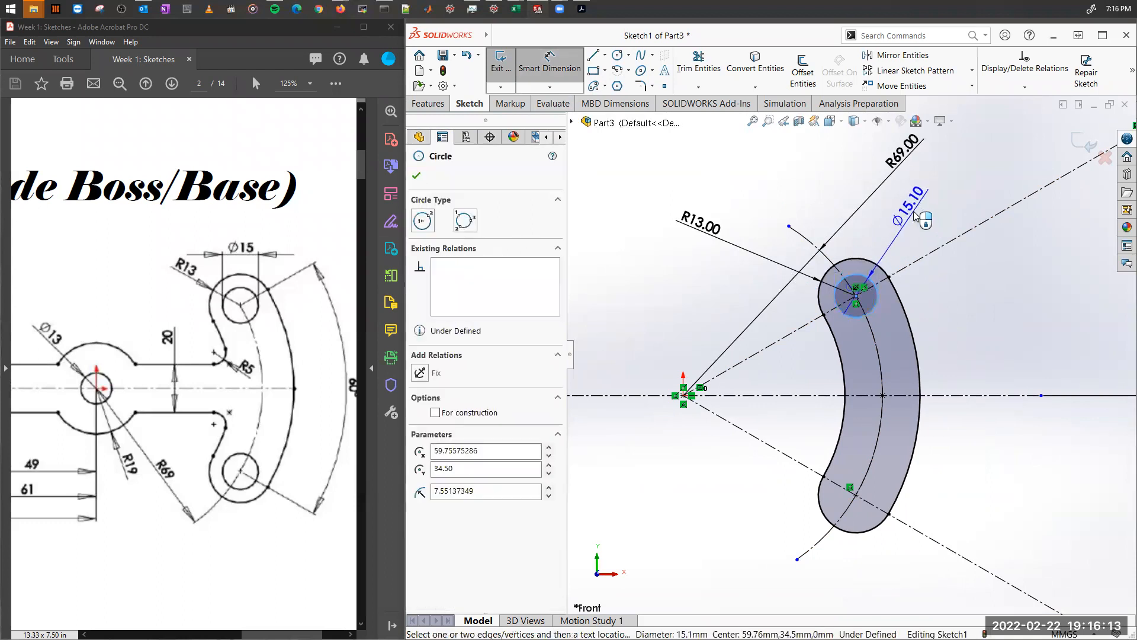
left_click(914, 215)
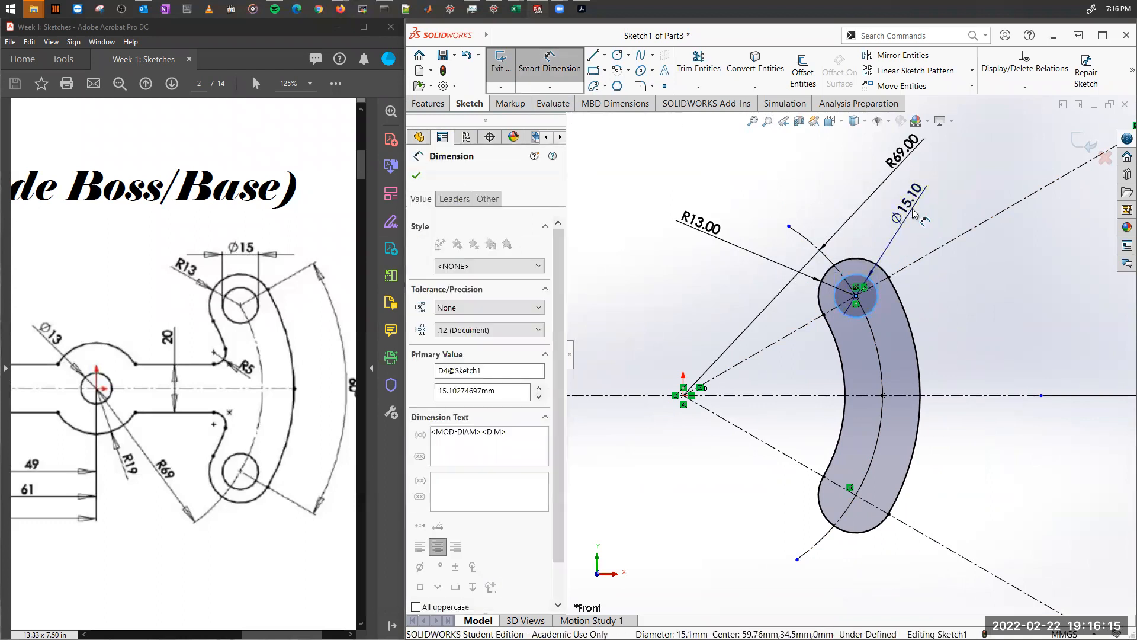
type("15")
key("Return")
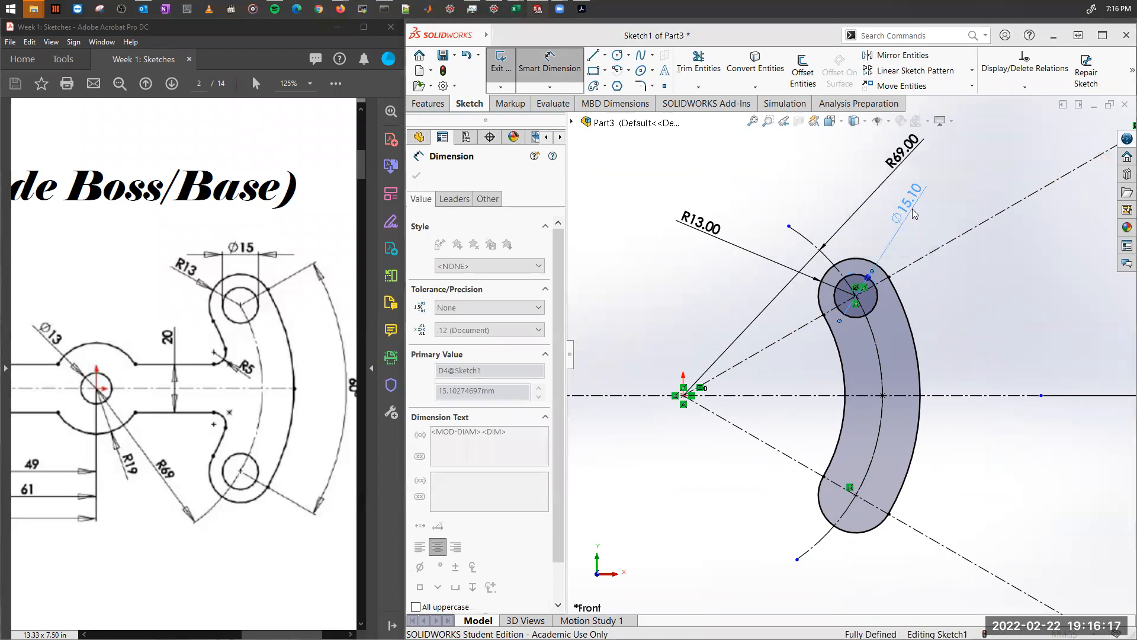
left_click(966, 287)
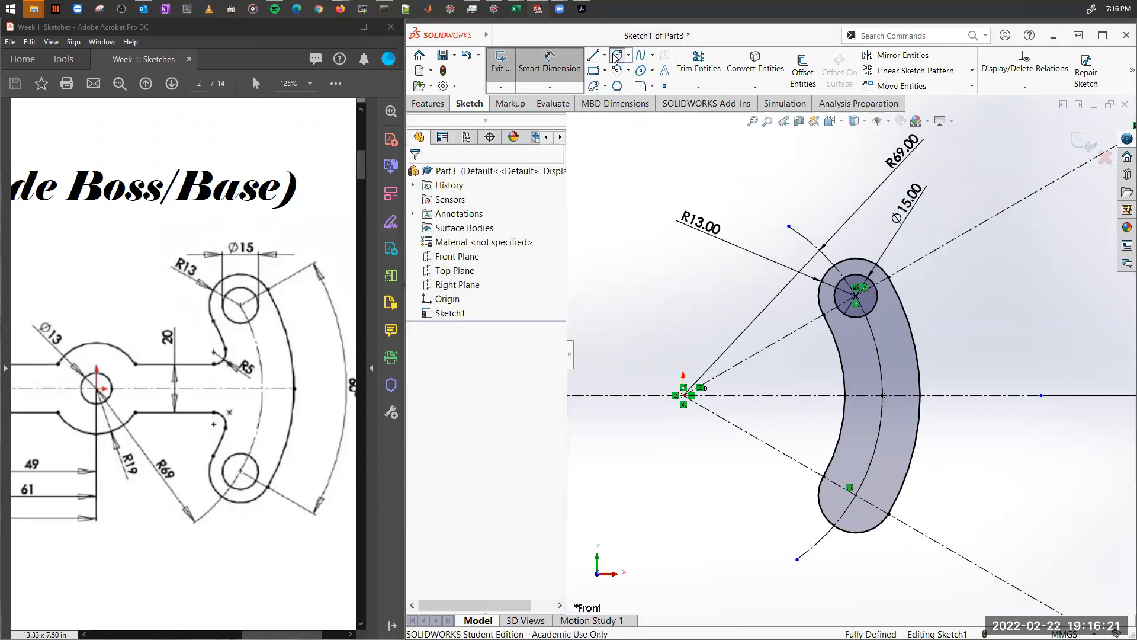
Sketch a circle of about 6.74 mm radius centred on the slot's lower end centre.
left_click(856, 495)
left_click(875, 501)
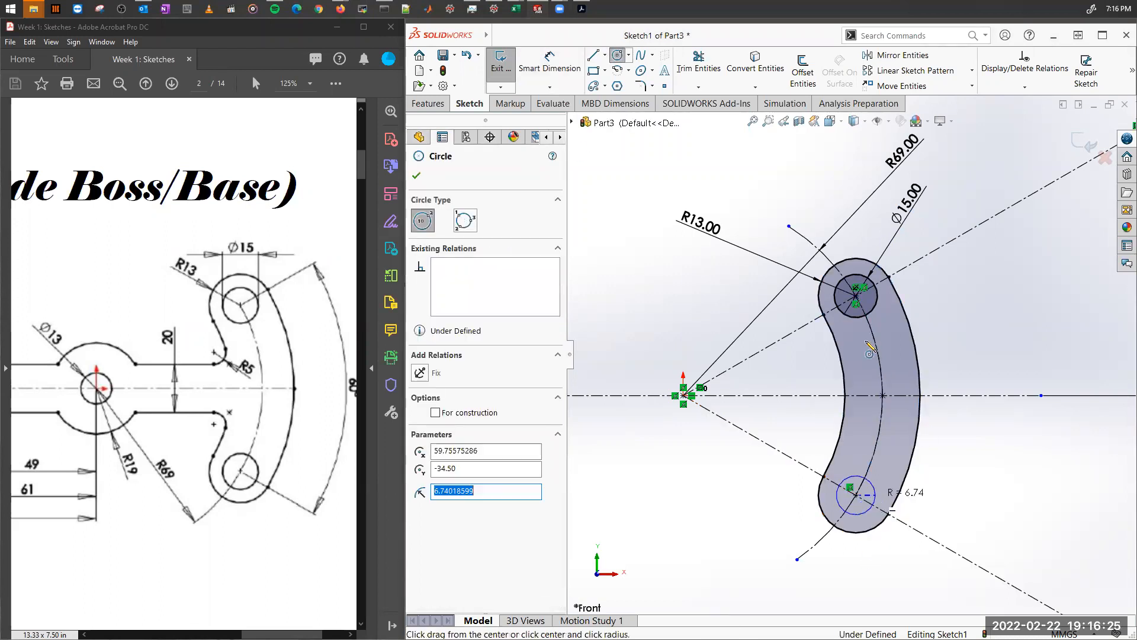
left_click(520, 60)
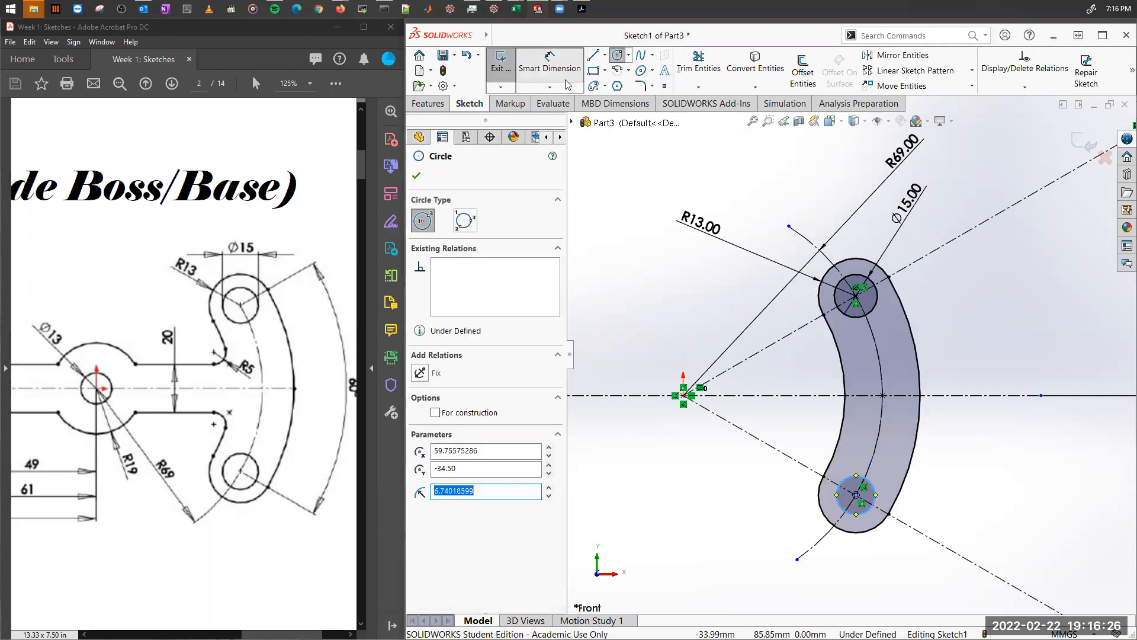
Dimension the diameter of the lower hole circle and set it to 15 mm by picking the upper hole's diameter dimension.
left_click(872, 493)
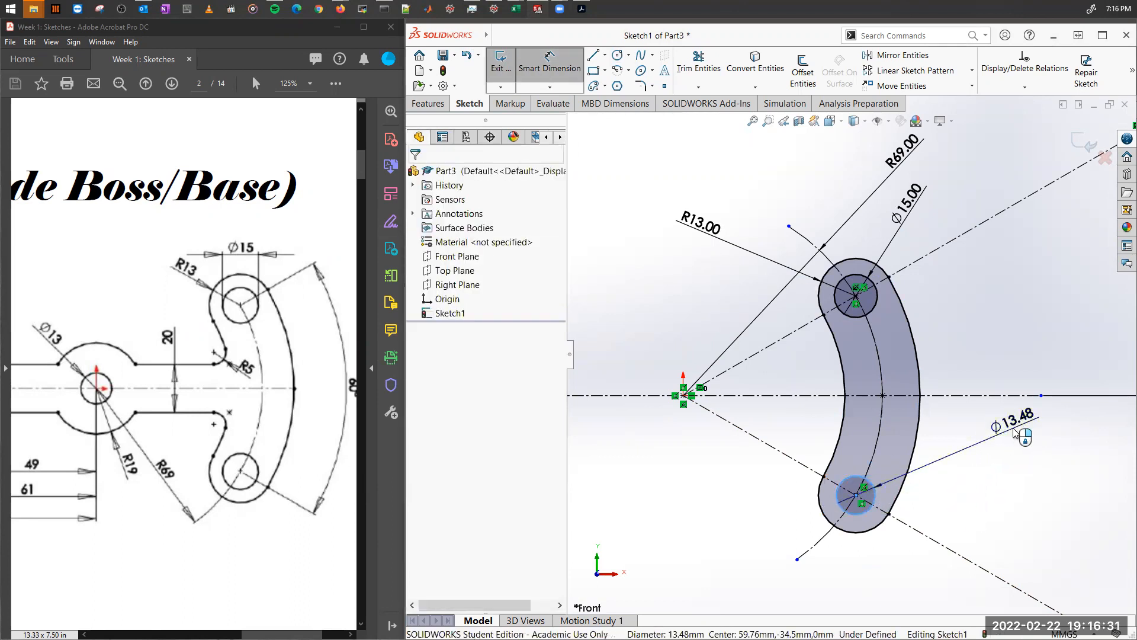
left_click(1014, 431)
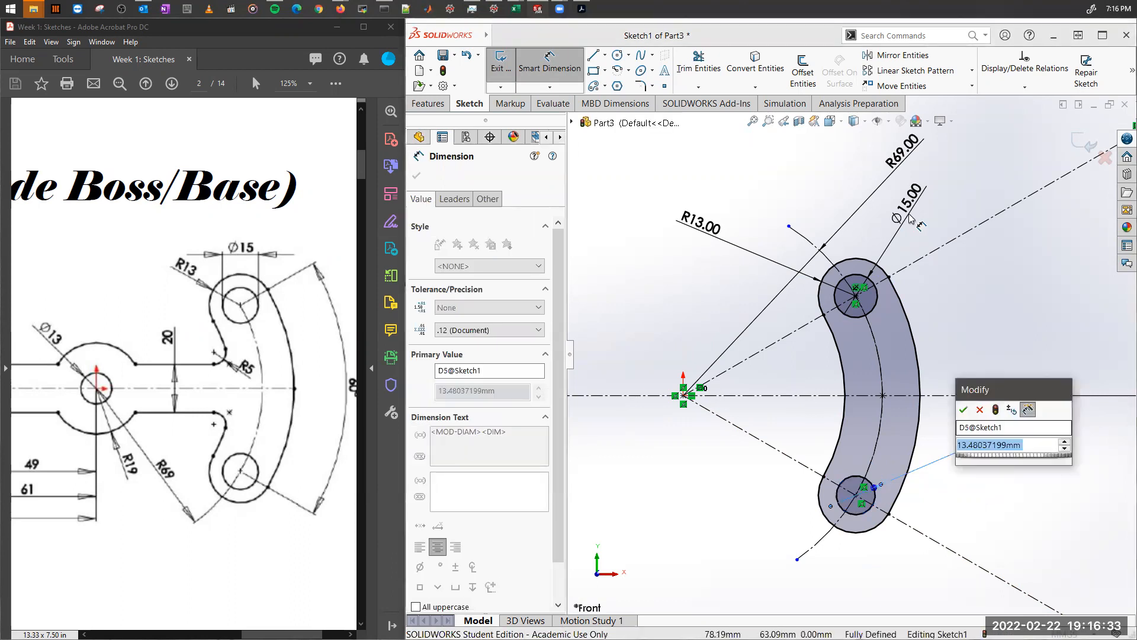
left_click(895, 234)
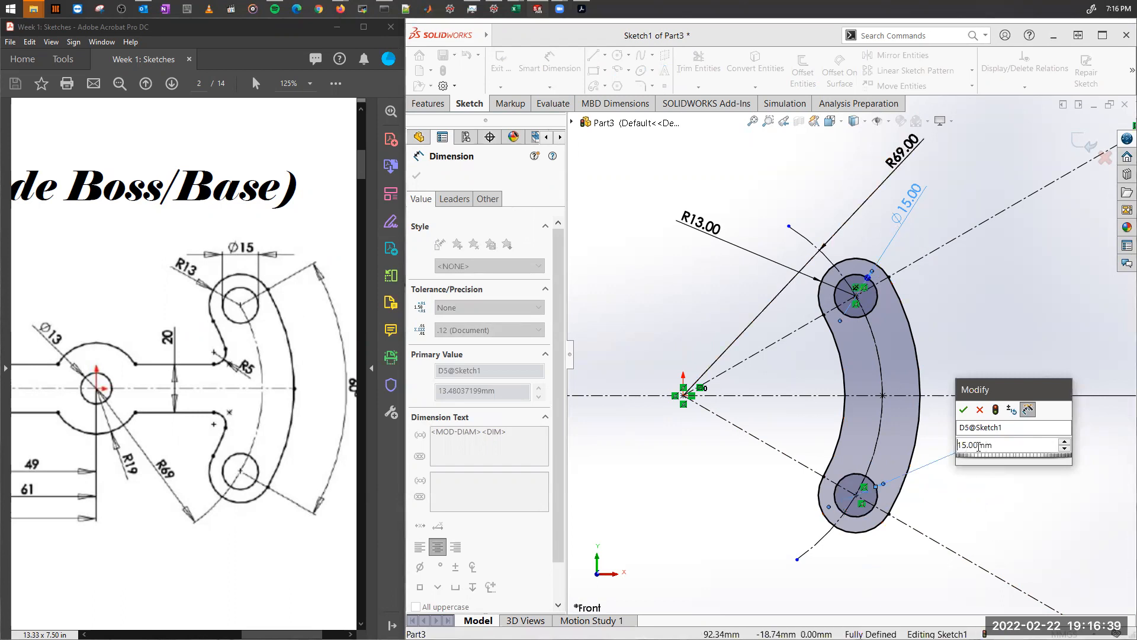
left_click(971, 411)
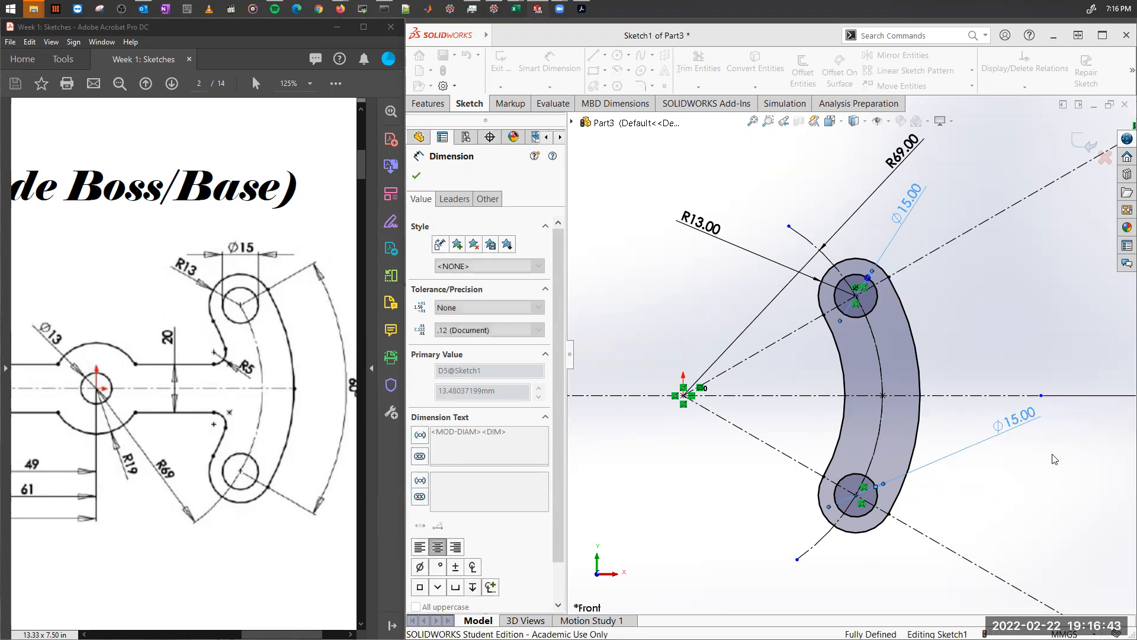
left_click(1045, 475)
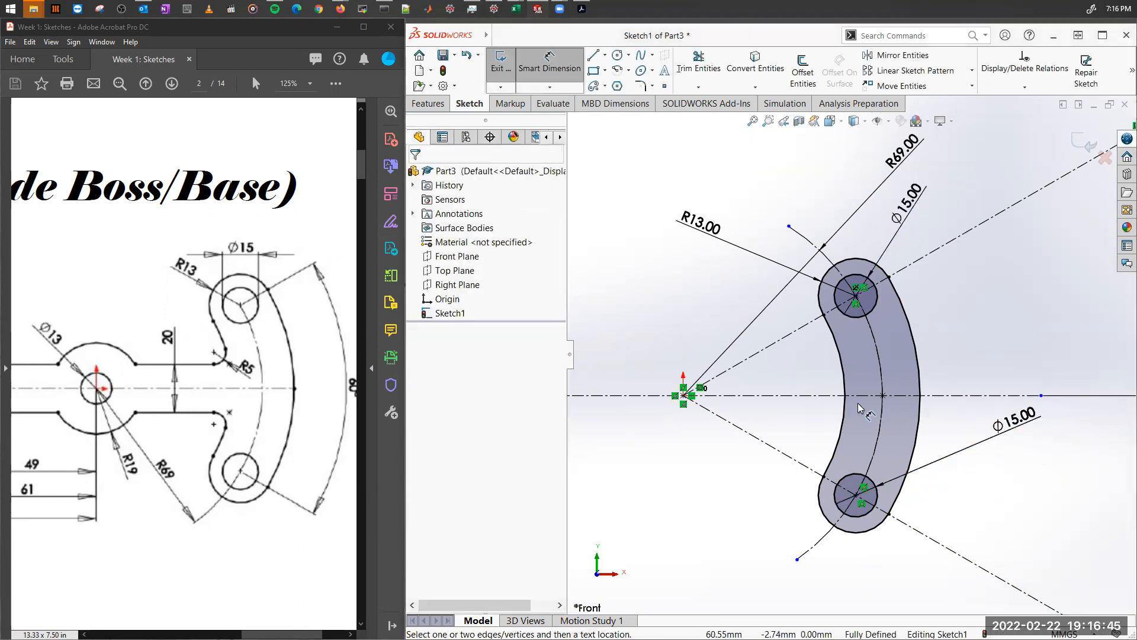
Sketch a circle of about 16.9 mm radius centred on the origin.
scroll(860, 409, "down", 1)
scroll(859, 405, "up", 2)
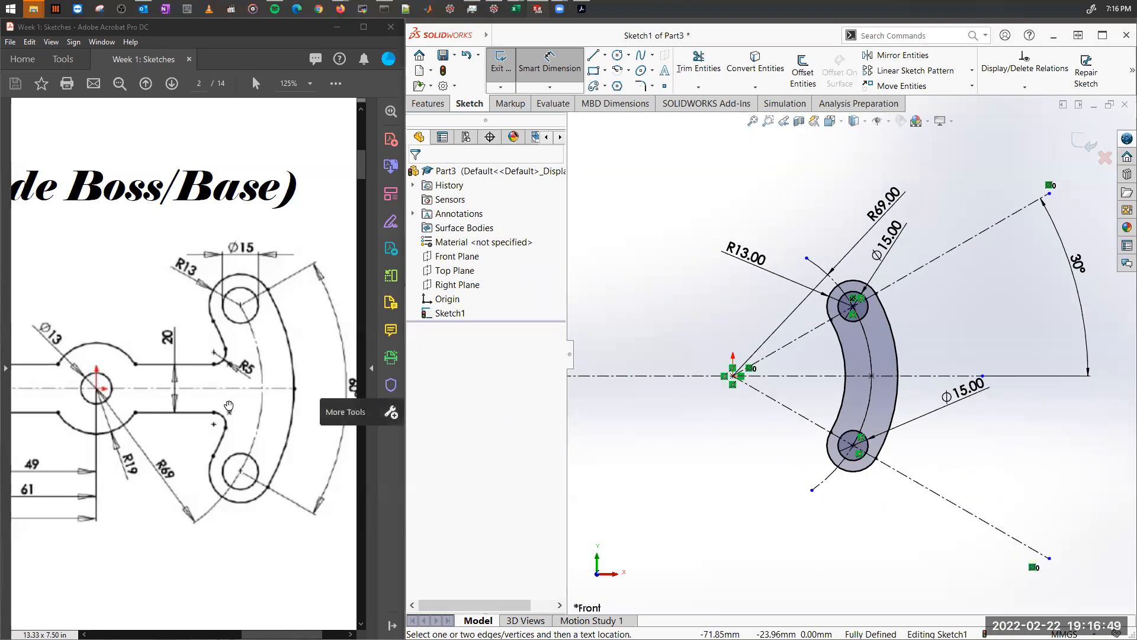
mouse_move(191, 405)
left_mouse_down()
mouse_move(275, 393)
mouse_move(258, 393)
left_mouse_up()
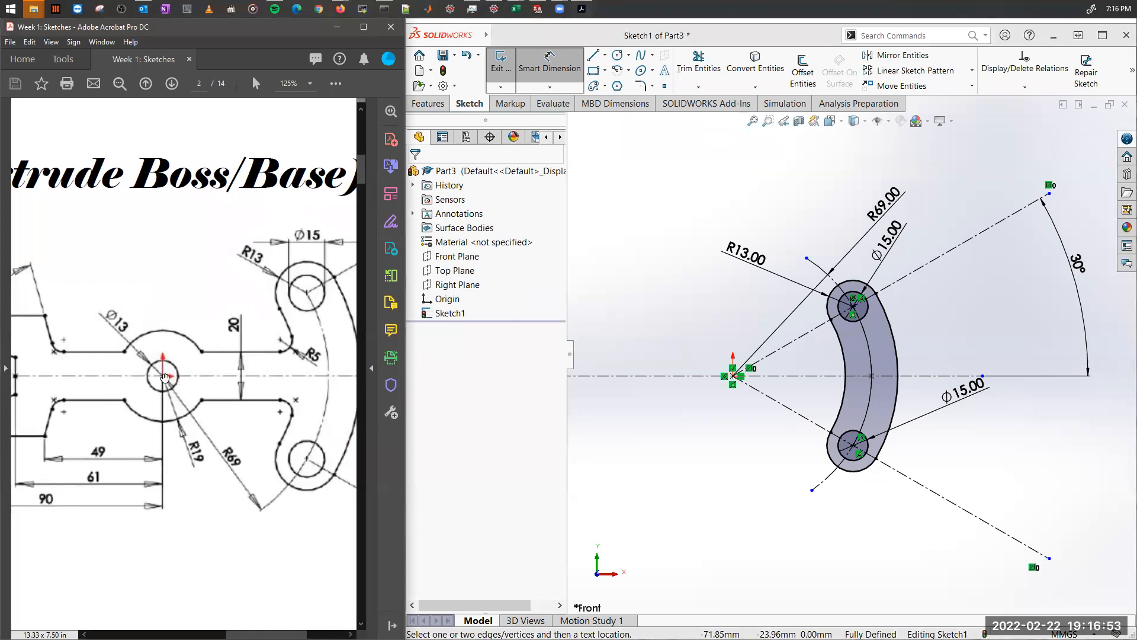
left_click(618, 56)
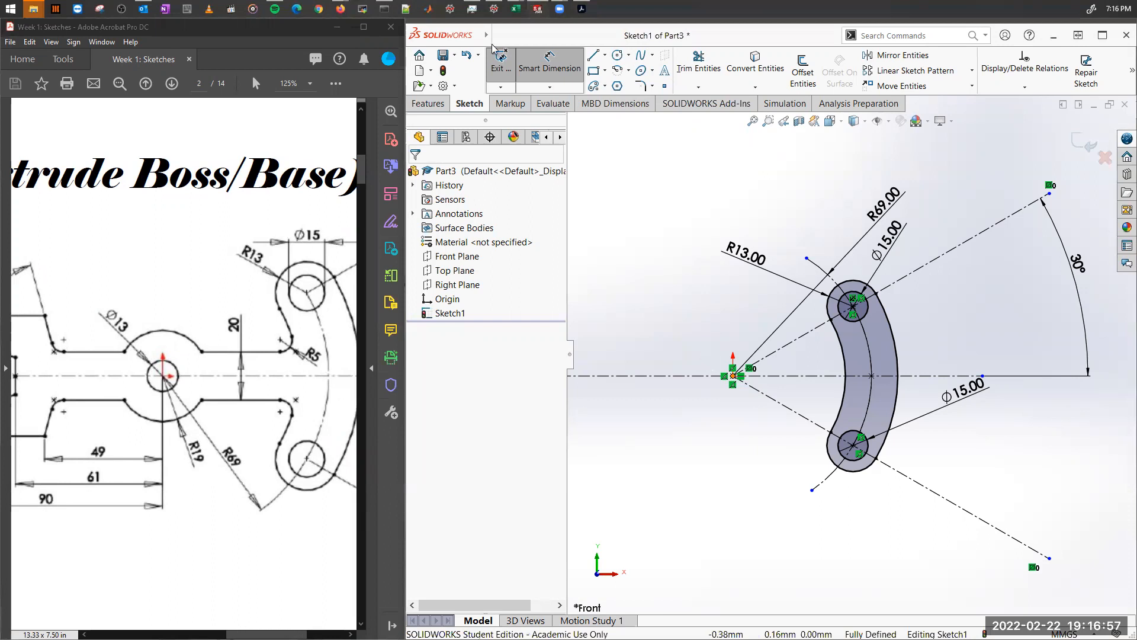
left_click(618, 56)
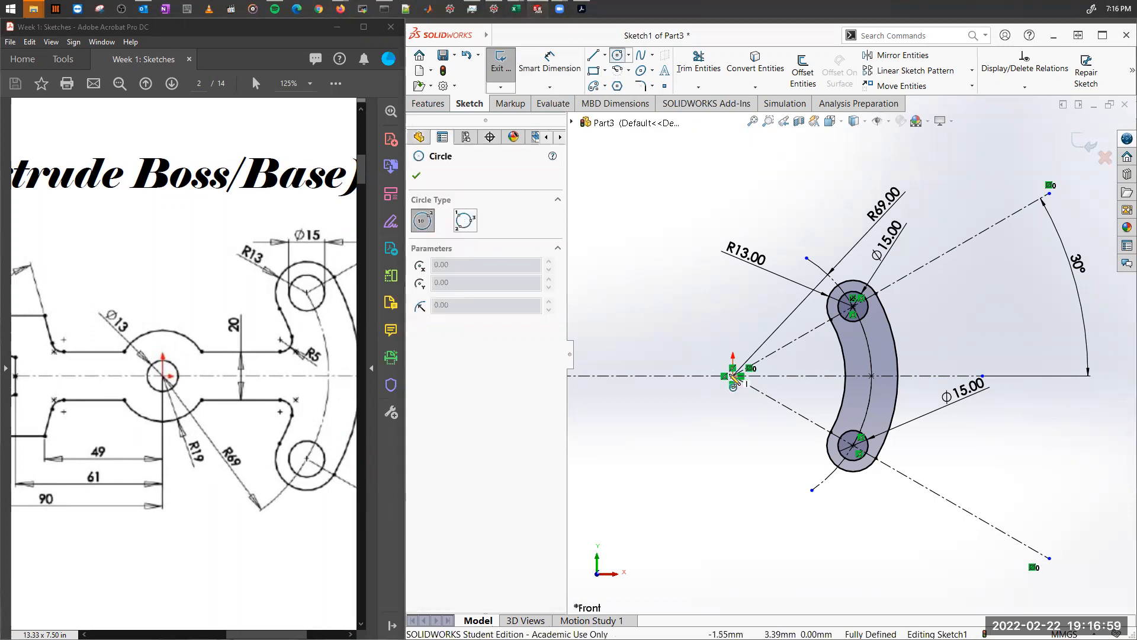
left_click(733, 375)
left_click(762, 409)
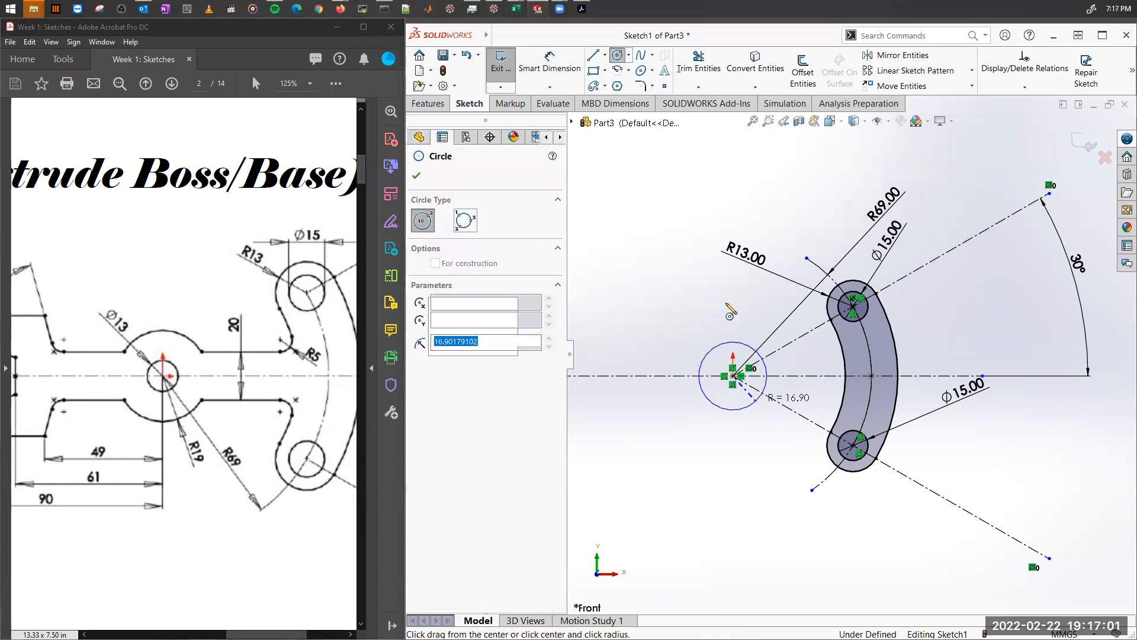
key("Escape")
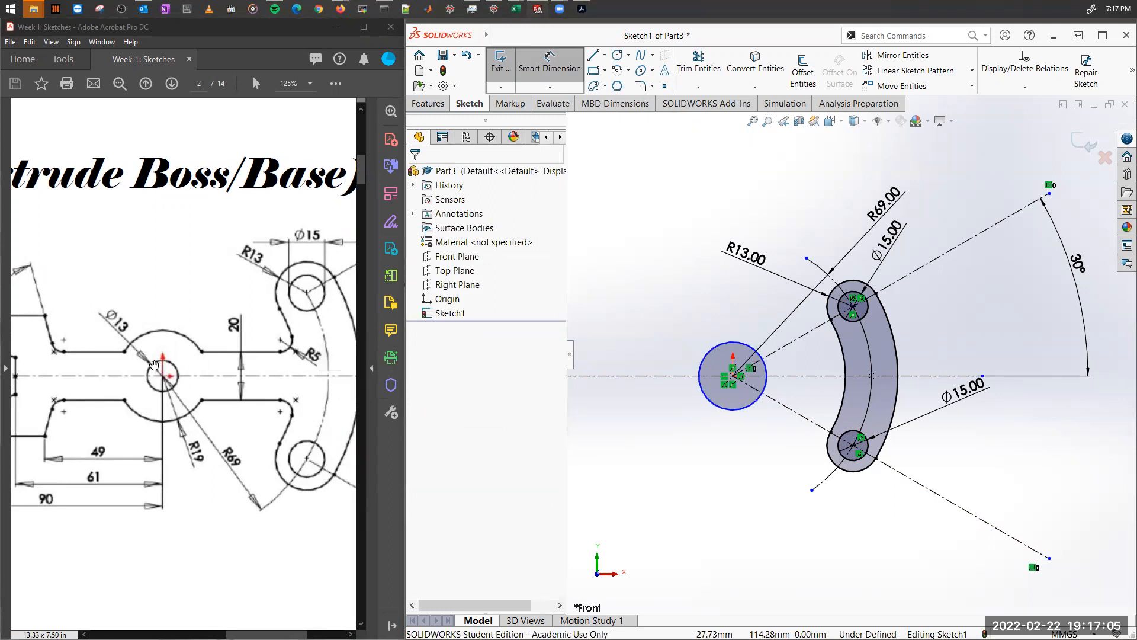
Dimension the diameter of the circle at the origin and set it to 13 mm.
left_click(735, 410)
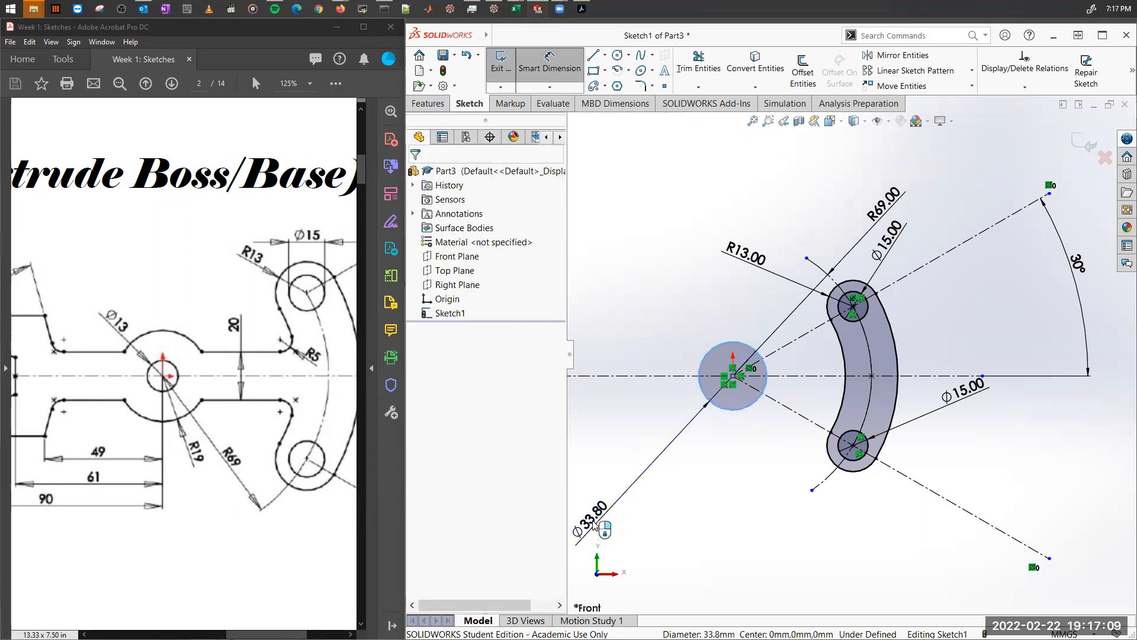
left_click(595, 527)
type("13")
key("Return")
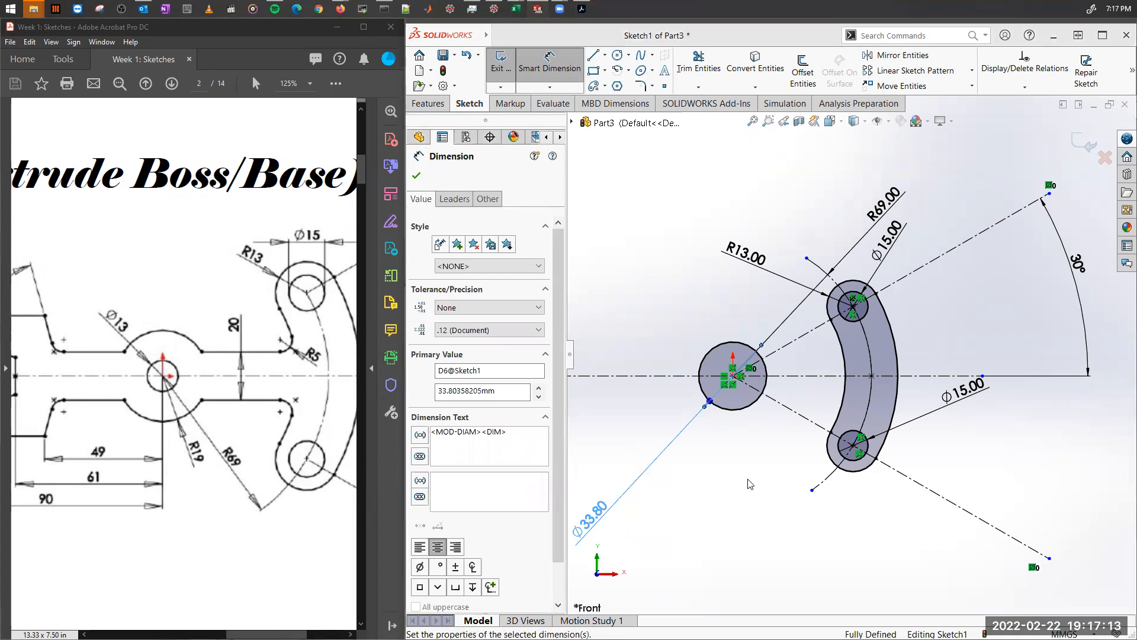
left_click(753, 485)
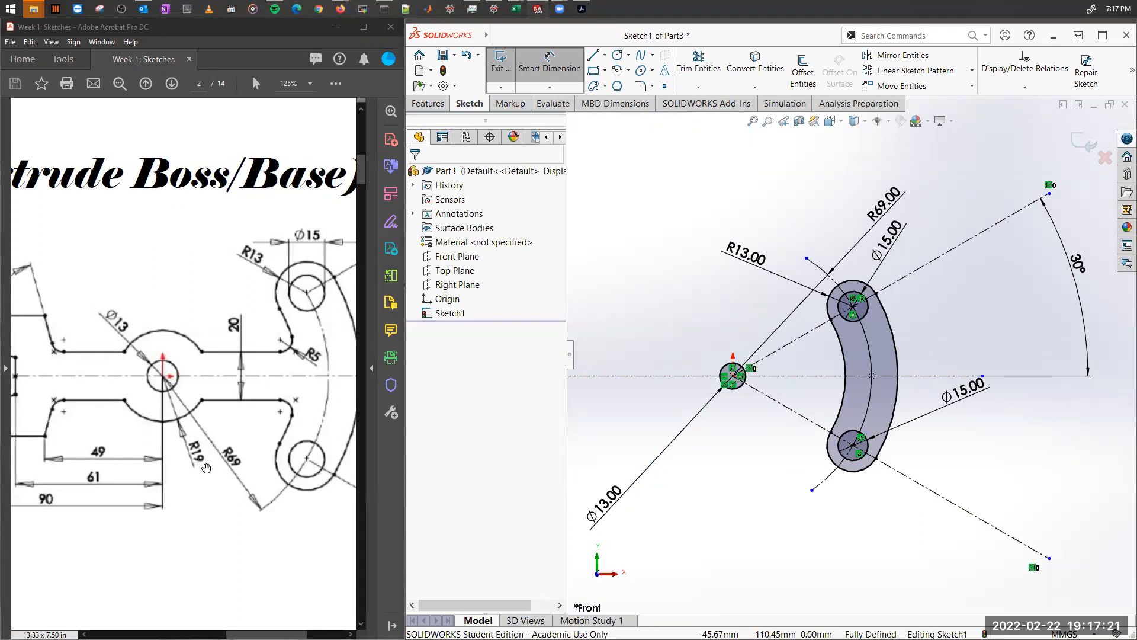
Sketch a second, larger circle of about 23.32 mm radius centred on the origin.
left_click(617, 55)
left_click(732, 376)
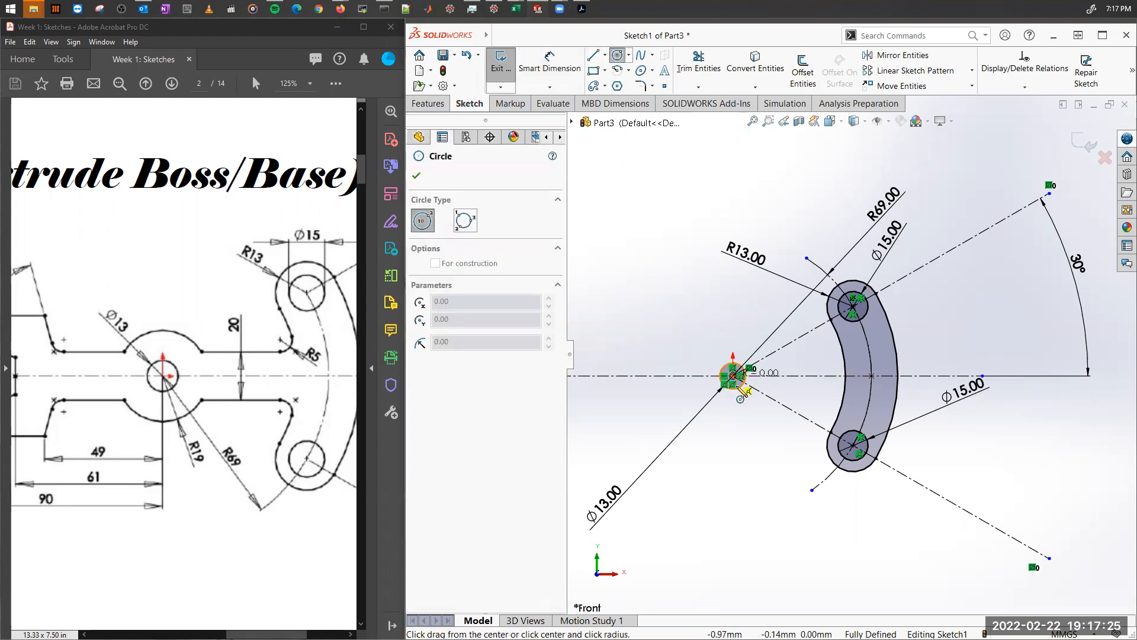
left_click(760, 415)
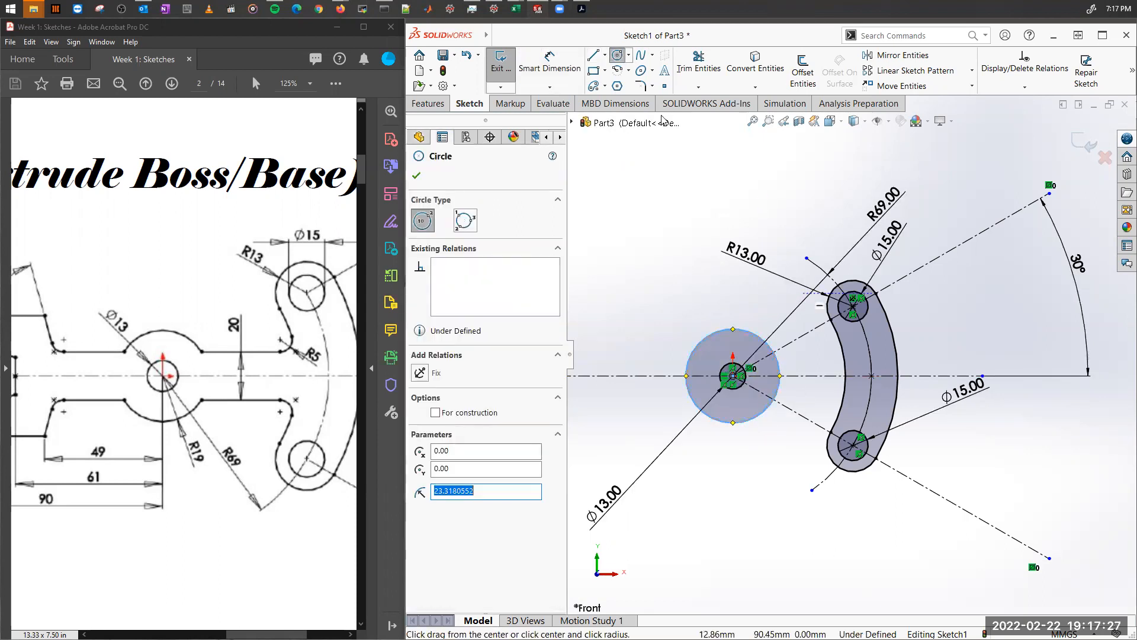
Dimension the diameter of the outer circle around the origin and set it to 19*2 mm.
left_click(552, 64)
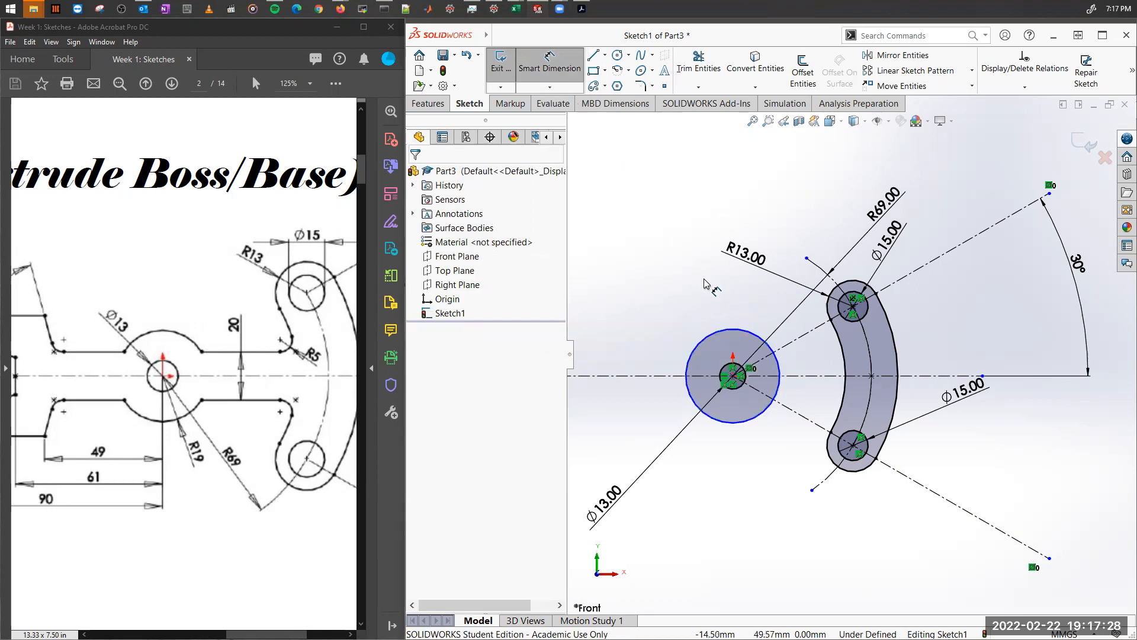
left_click(719, 332)
left_click(625, 183)
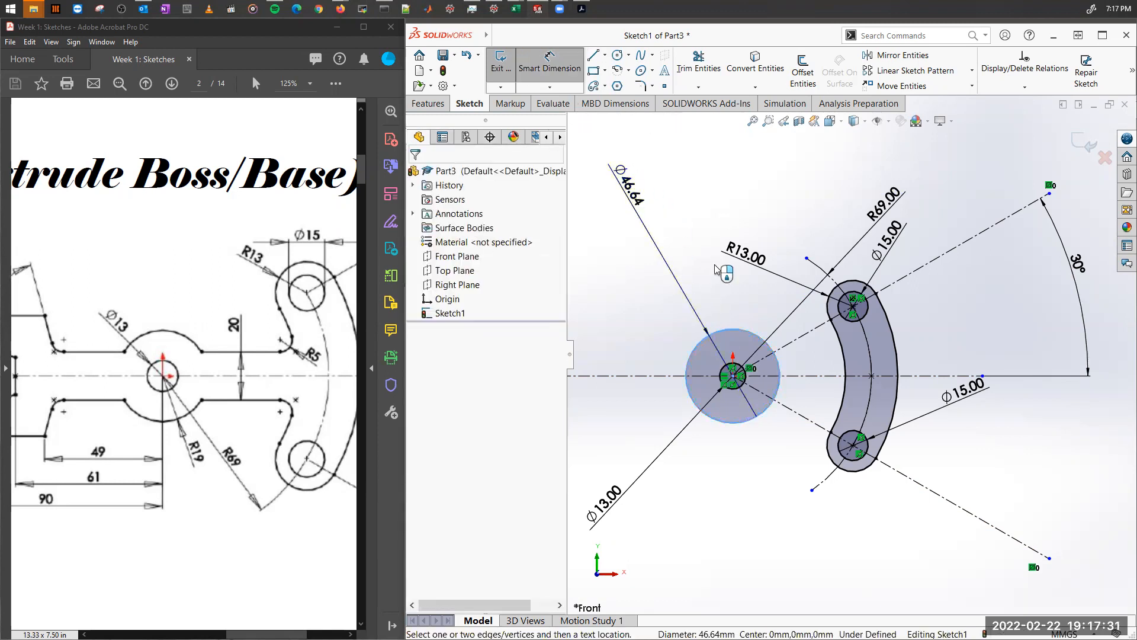
double_click(626, 185)
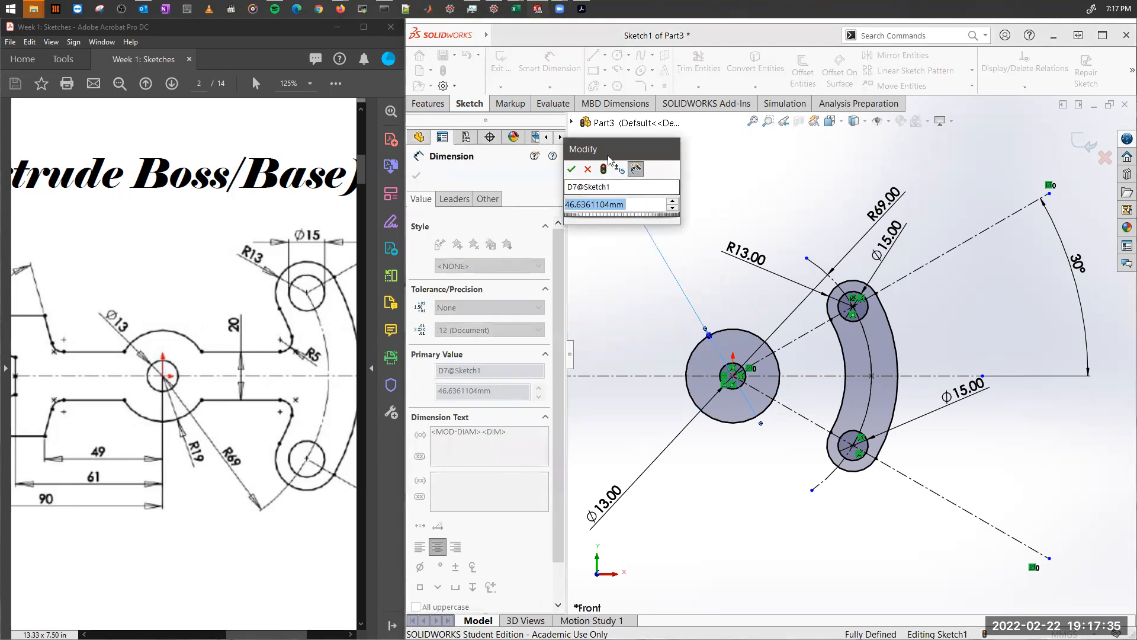
left_click_drag(622, 148, 773, 147)
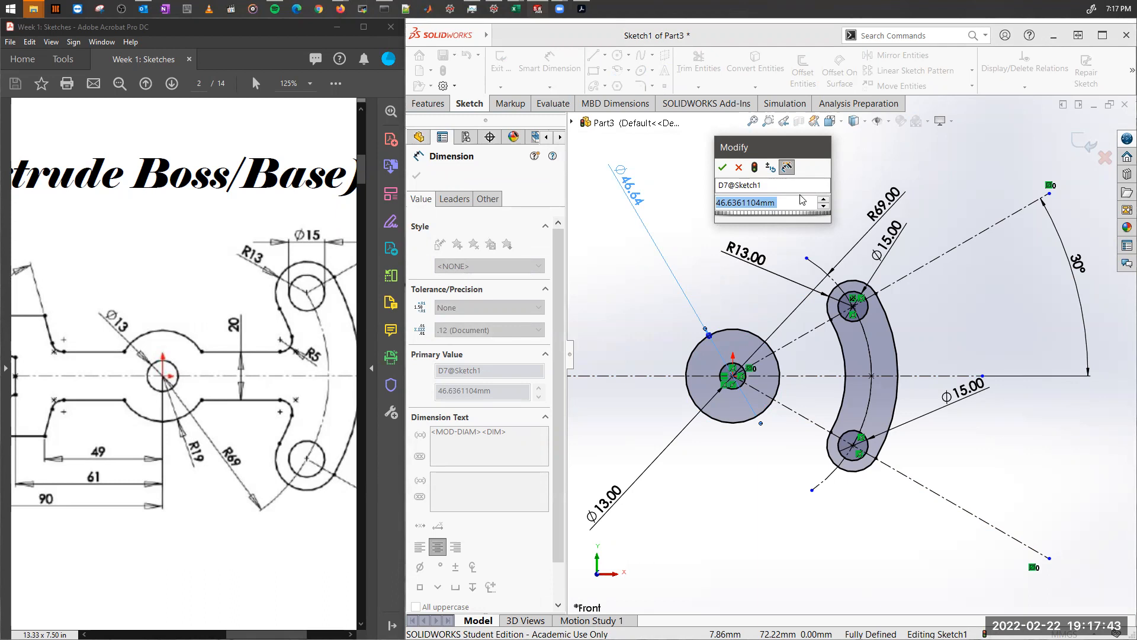
type("19*2")
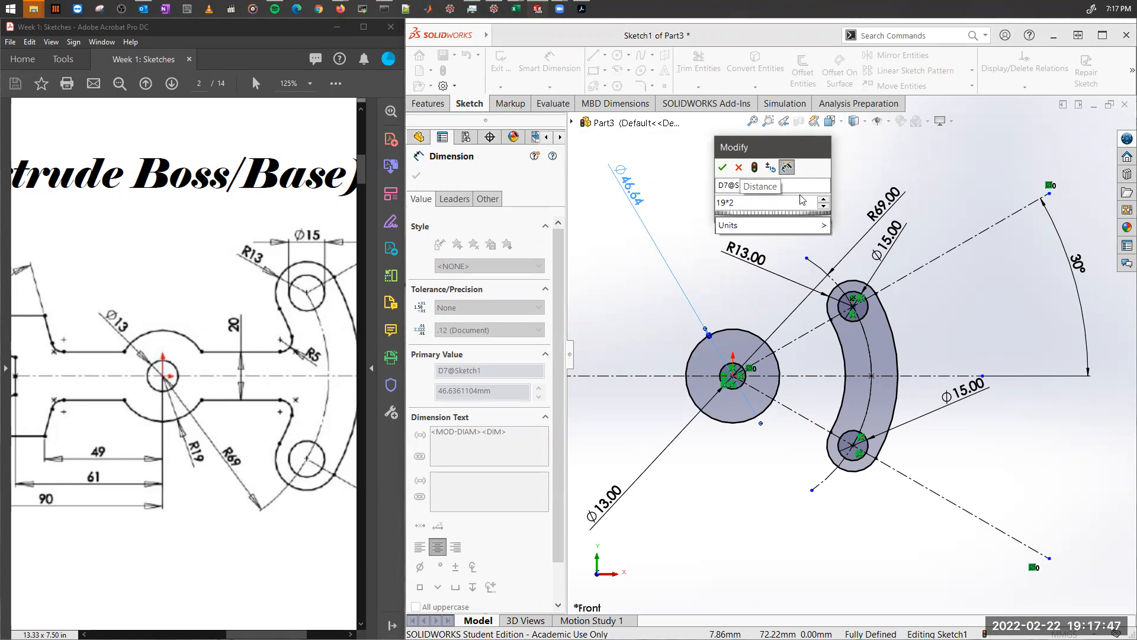
key("Escape")
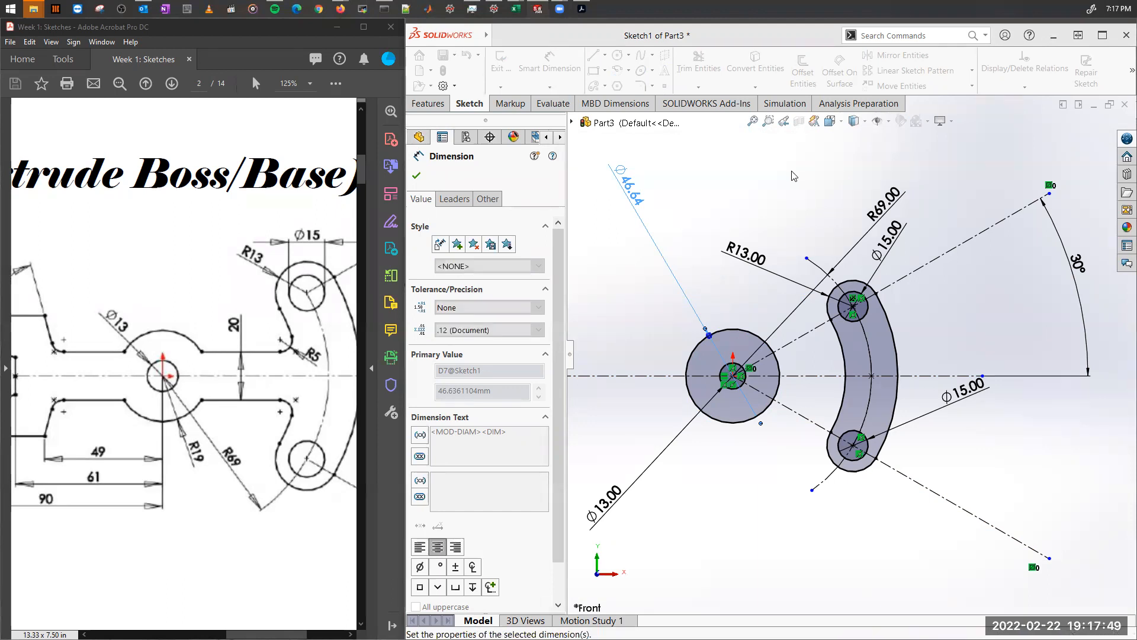
key("Escape")
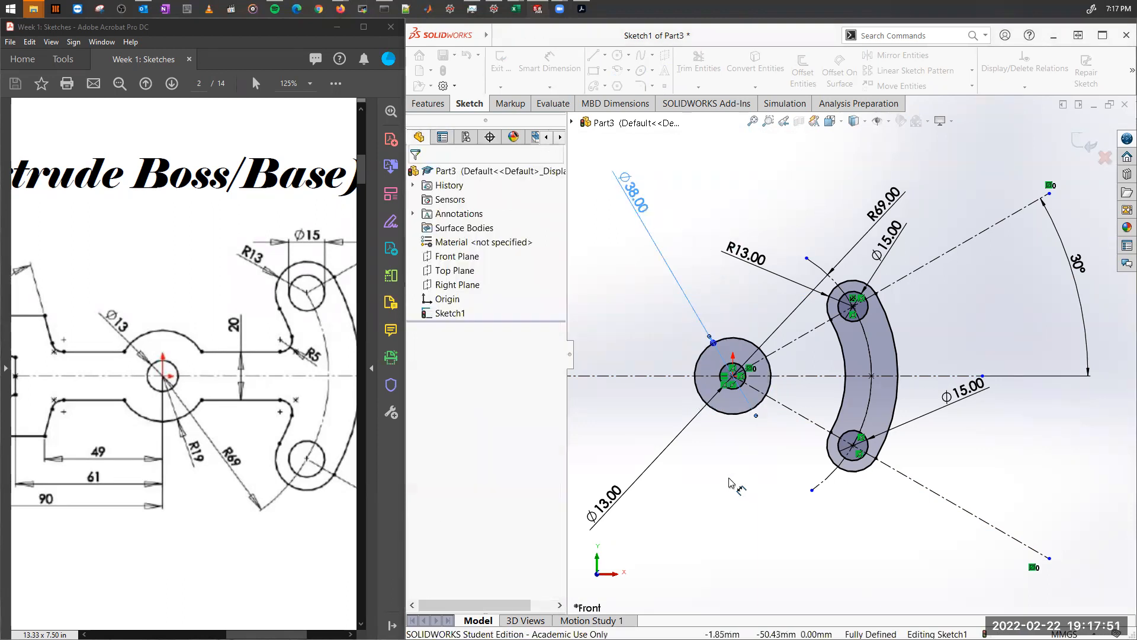
key("Escape")
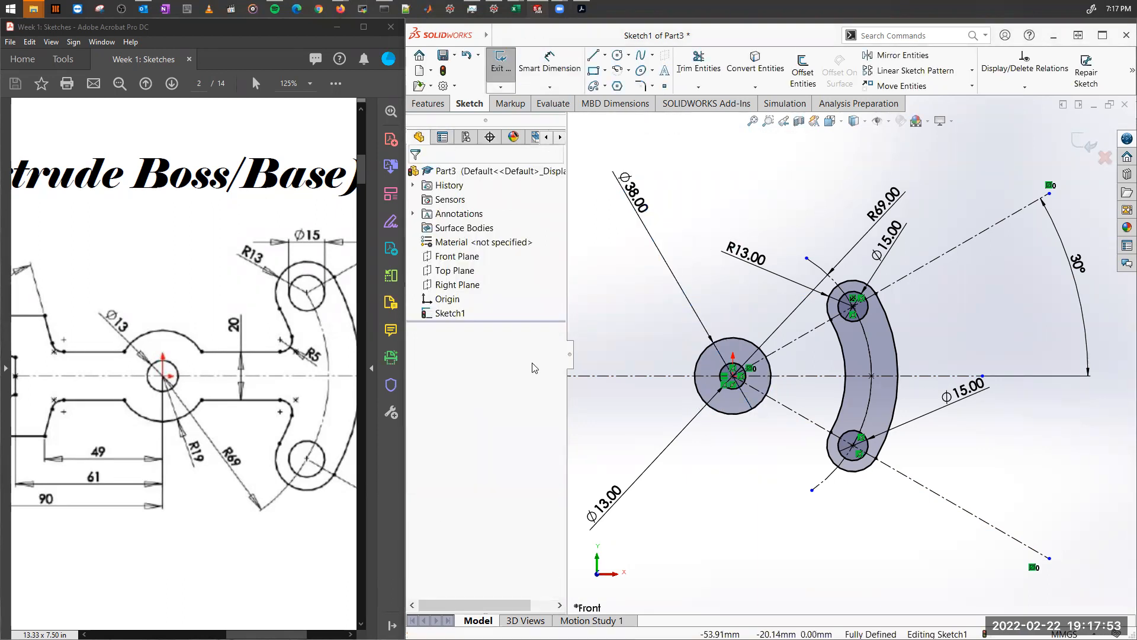
Sketch a short horizontal line just above the horizontal centerline, between the outer hub circle and the curved slot.
left_click_drag(100, 304, 181, 290)
scroll(181, 291, "down", 1, "ctrl")
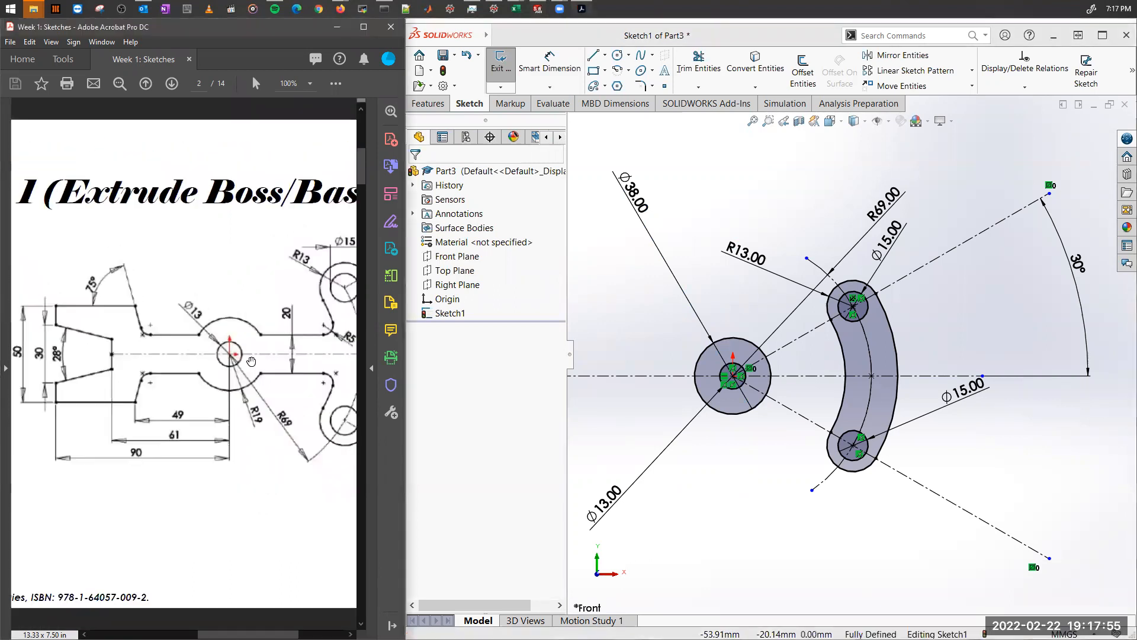
left_click_drag(259, 367, 190, 367)
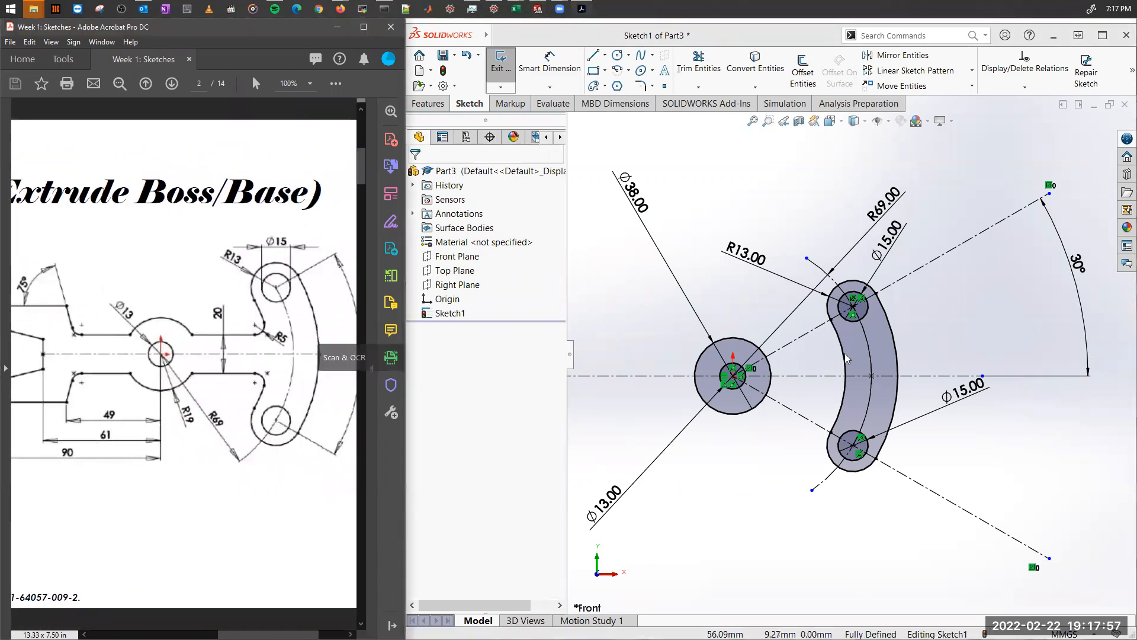
left_click(754, 304)
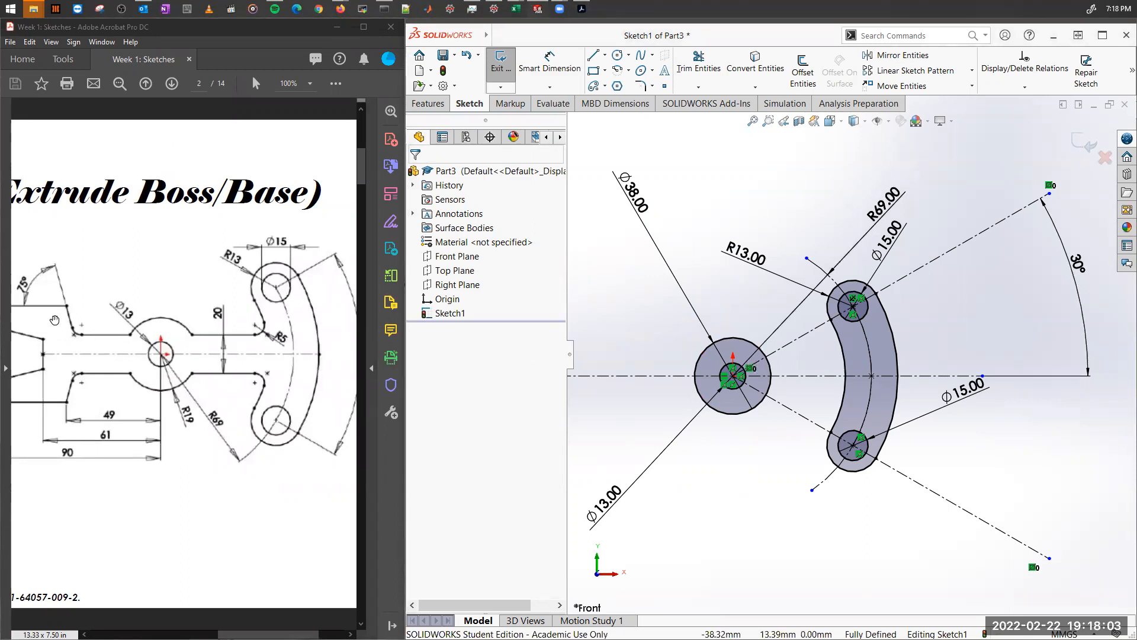
left_click_drag(115, 369, 148, 369)
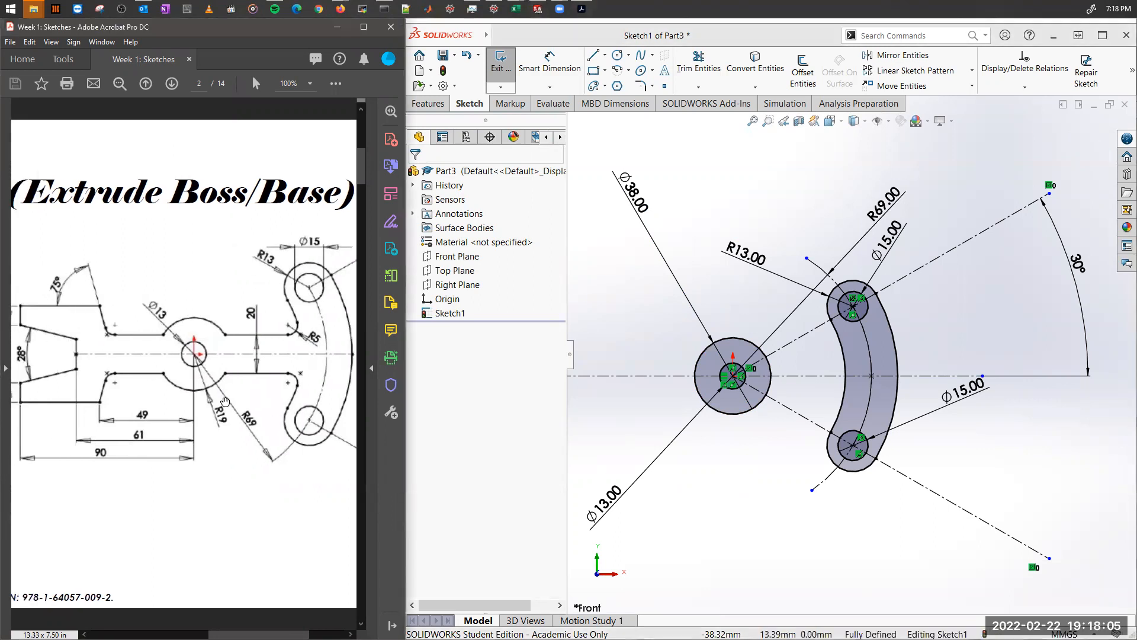
left_click_drag(266, 396, 224, 395)
scroll(218, 353, "up", 1, "ctrl")
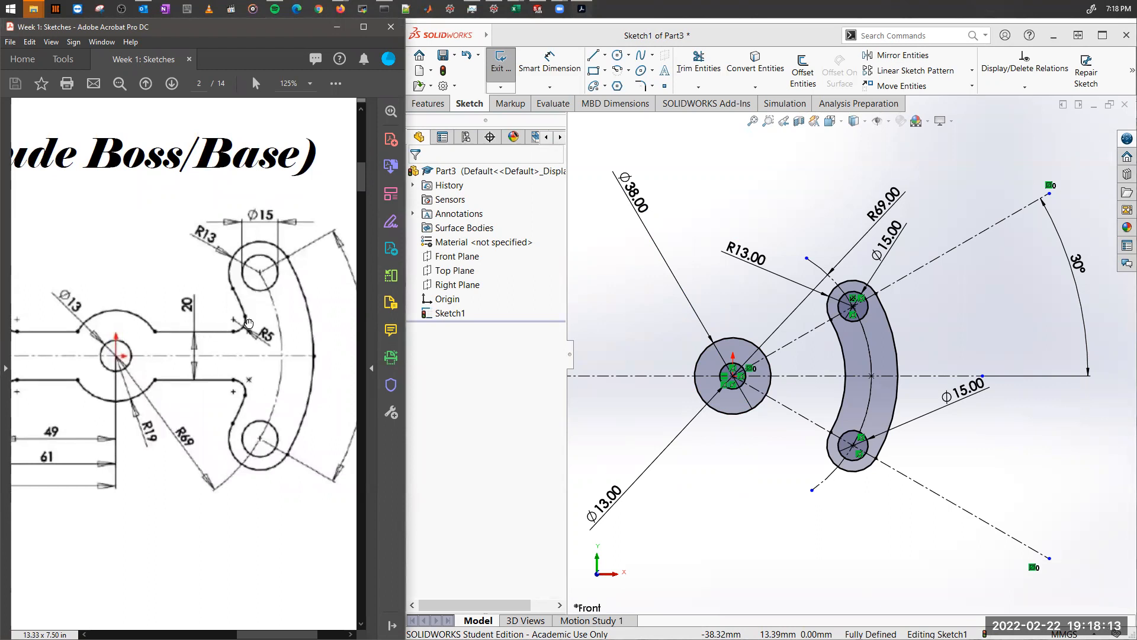
left_click(593, 57)
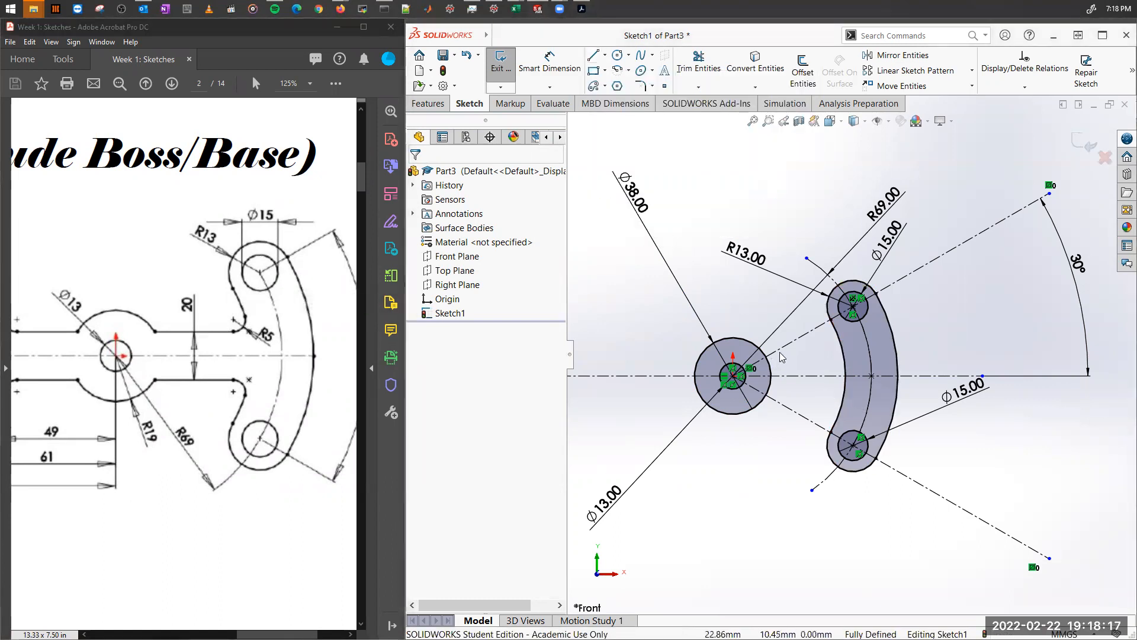
left_click(595, 57)
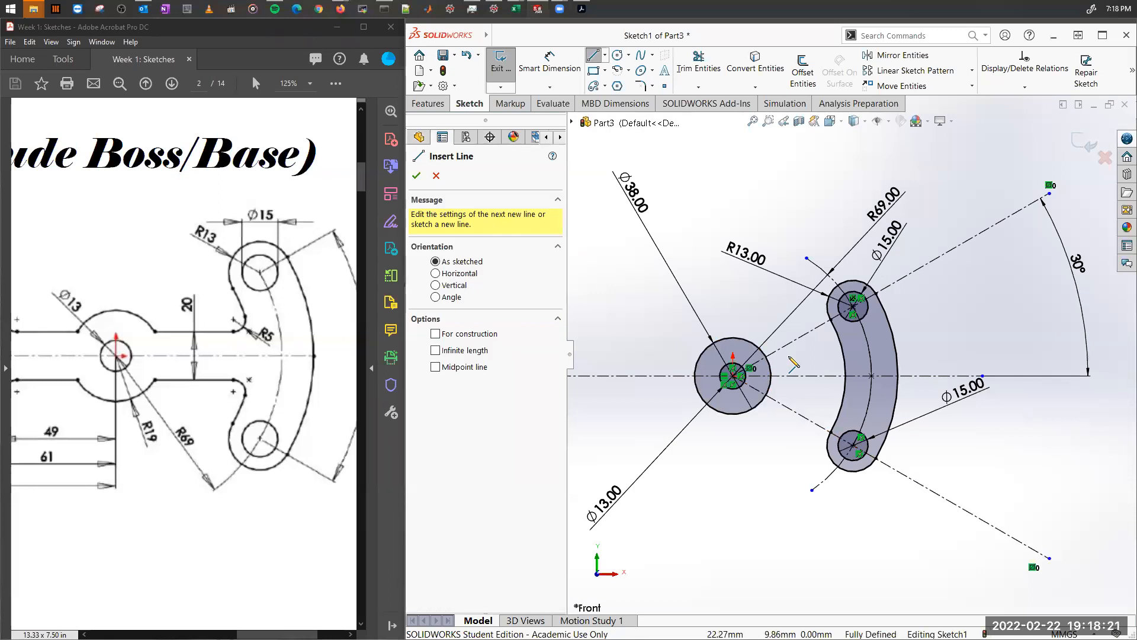
left_click(778, 355)
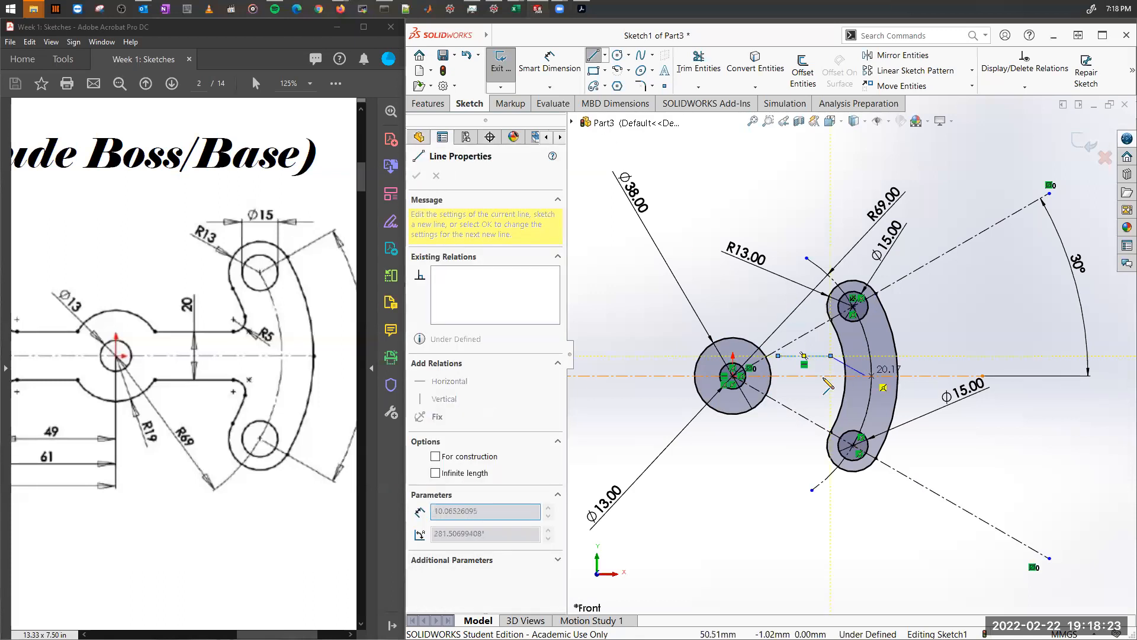
left_click(829, 381)
key("Escape")
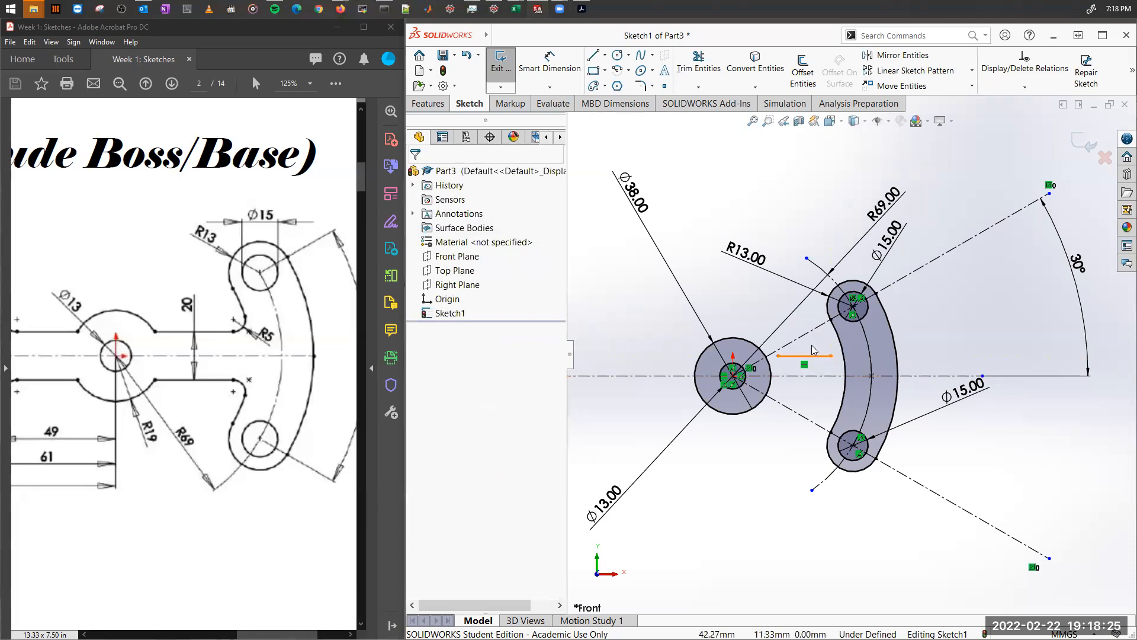
scroll(811, 364, "up", 2)
scroll(821, 354, "down", 2)
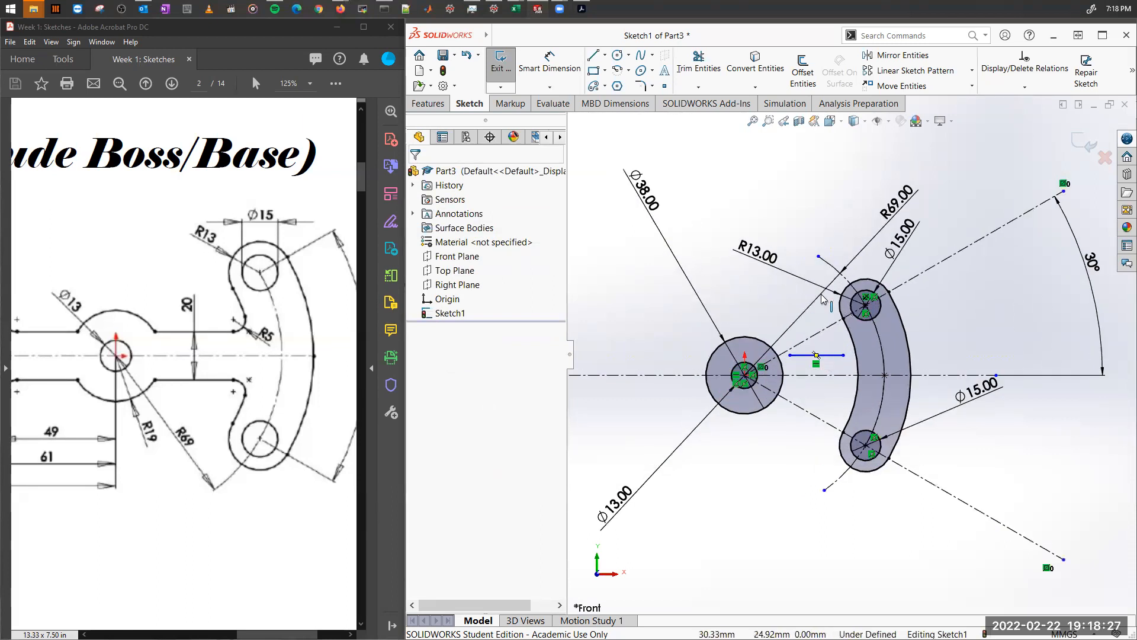
scroll(826, 367, "down", 2)
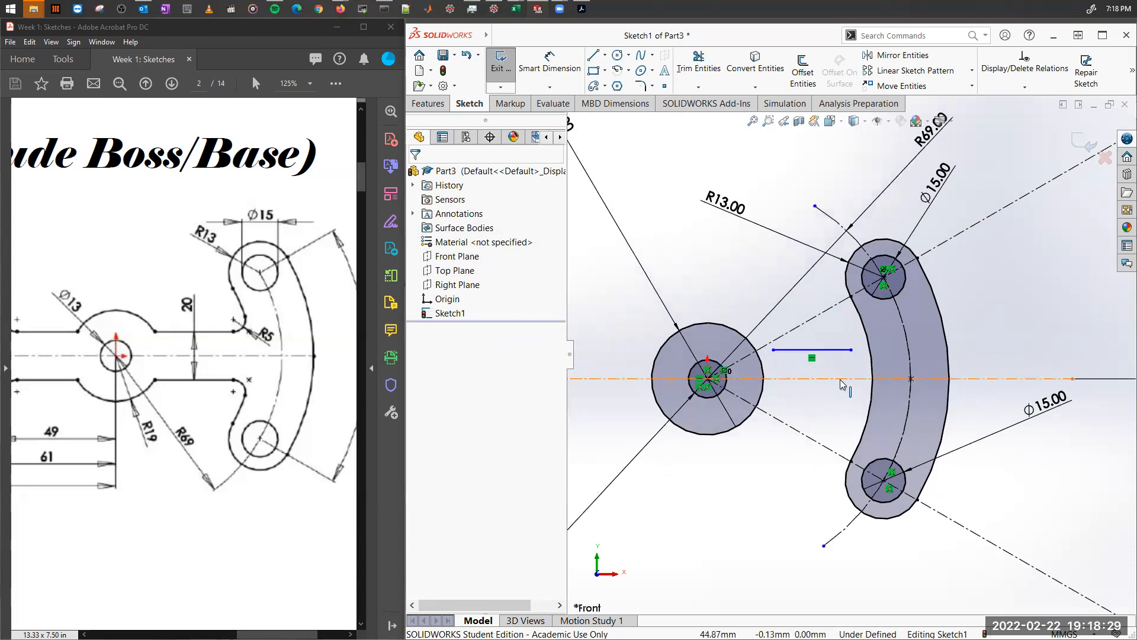
Make the short line between the hub and the curved slot parallel to the horizontal centerline.
left_click(841, 352)
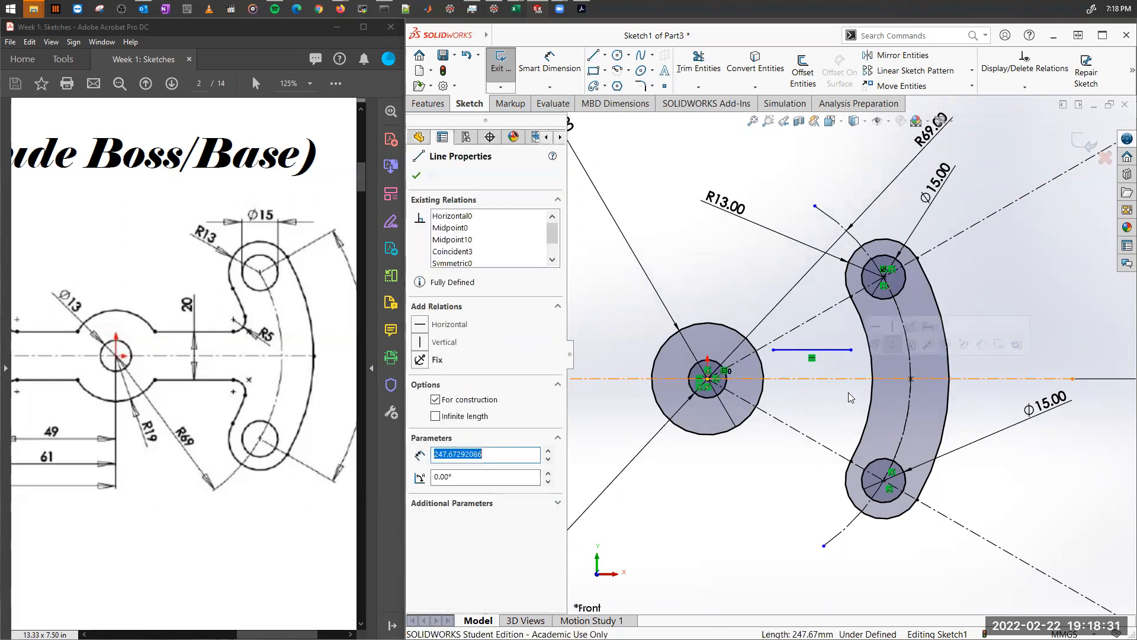
left_click(794, 378, "ctrl")
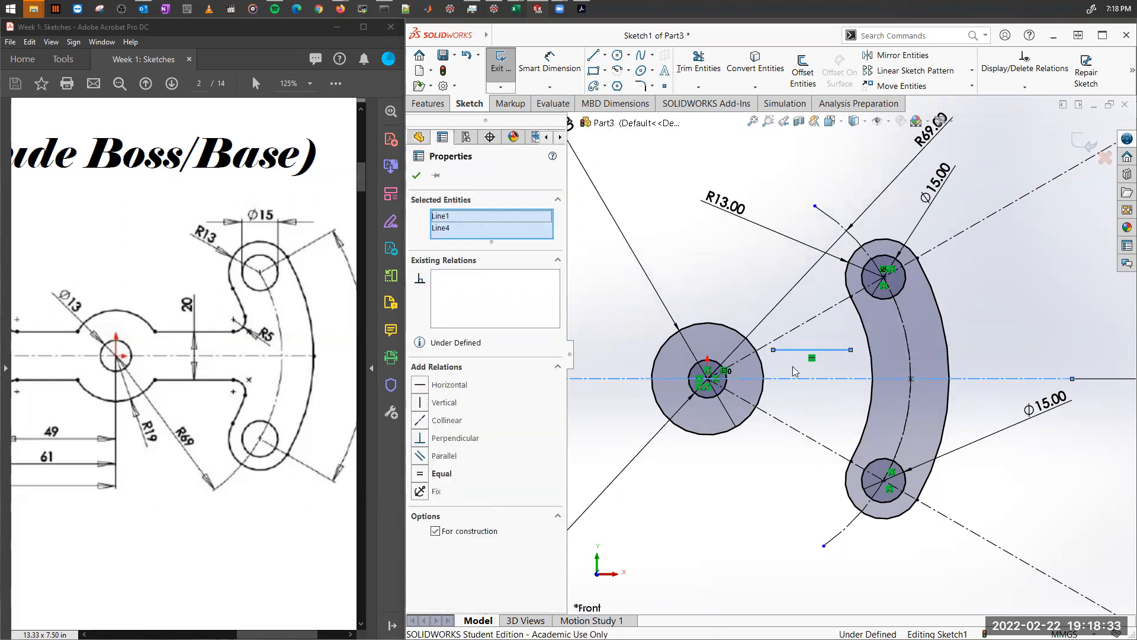
left_click(421, 458)
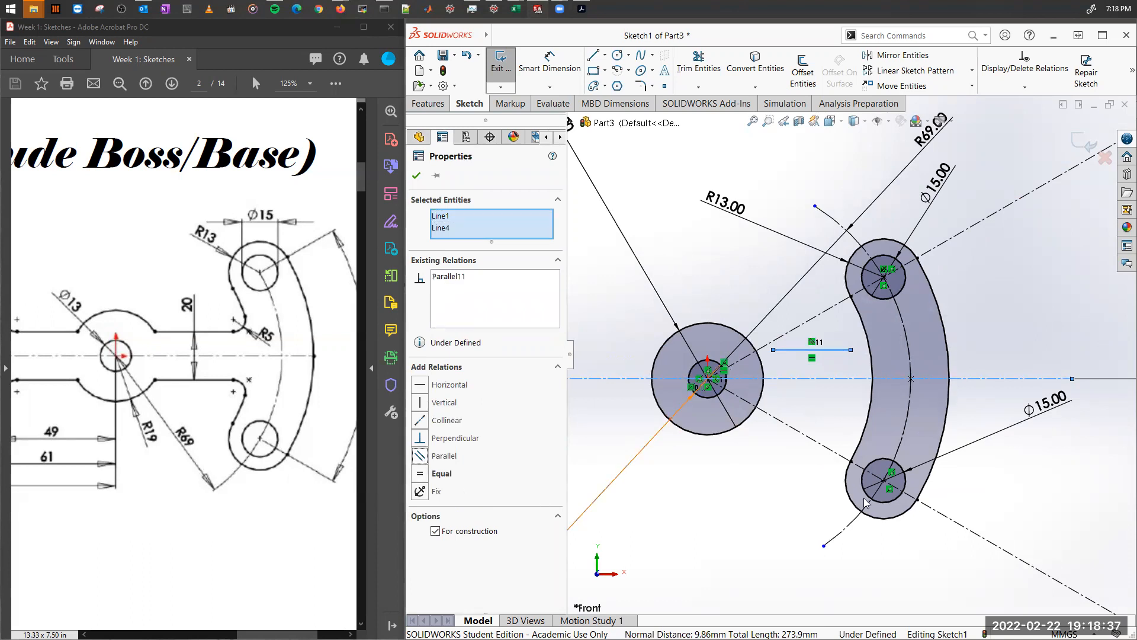
left_click(819, 413)
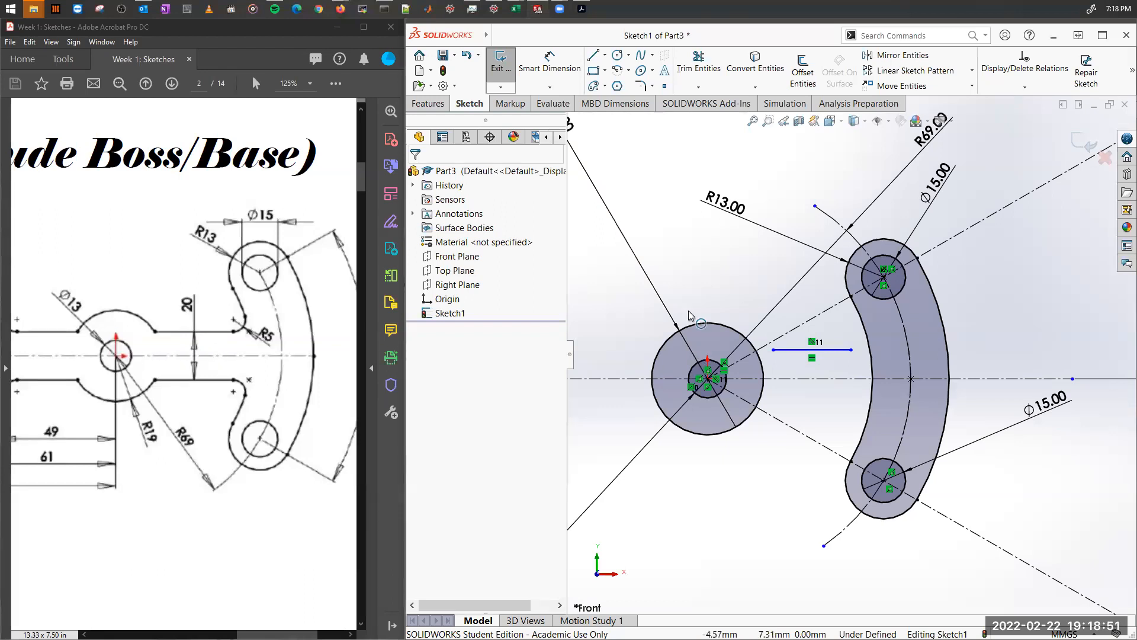
Dimension the distance between the short neck line and the horizontal centerline and set it to 10 mm.
left_click(550, 63)
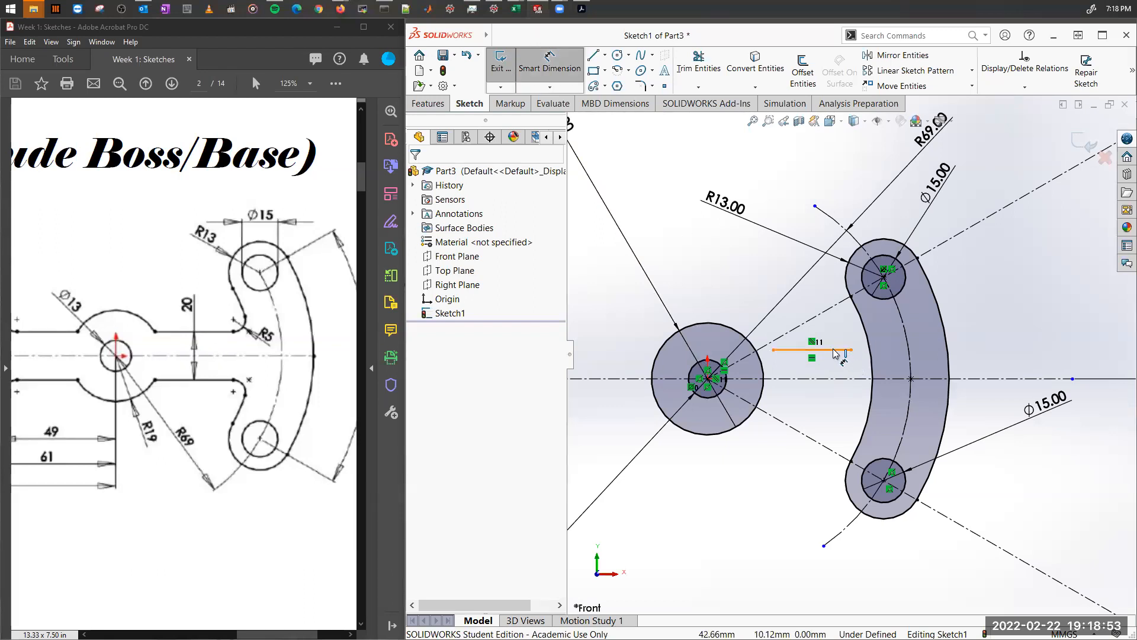
left_click(834, 372)
left_click(1072, 378)
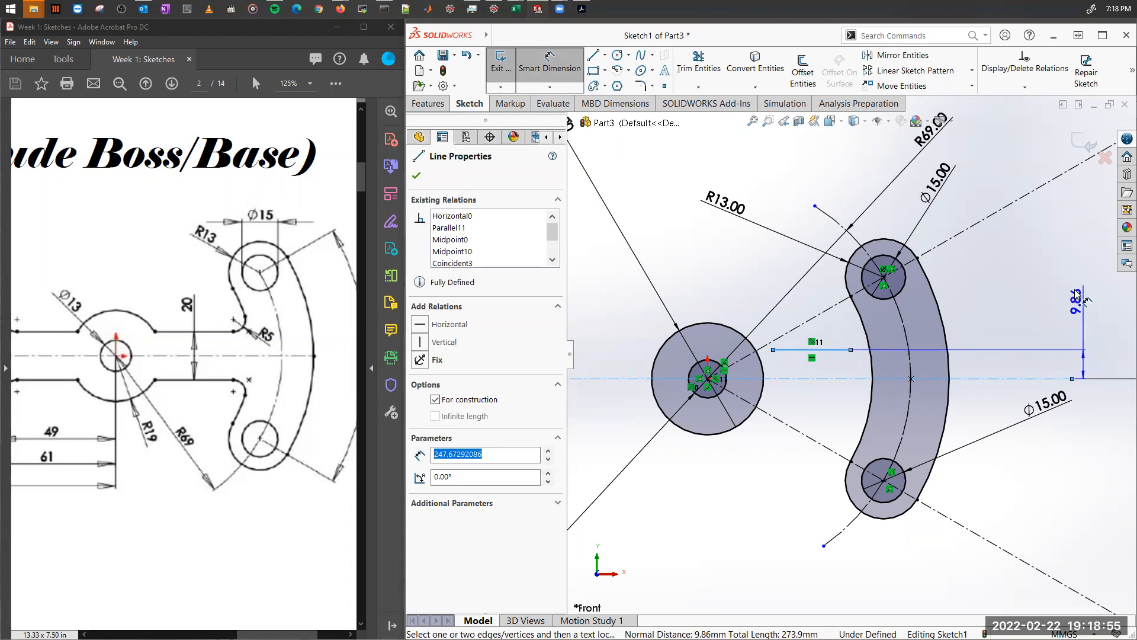
left_click(1075, 289)
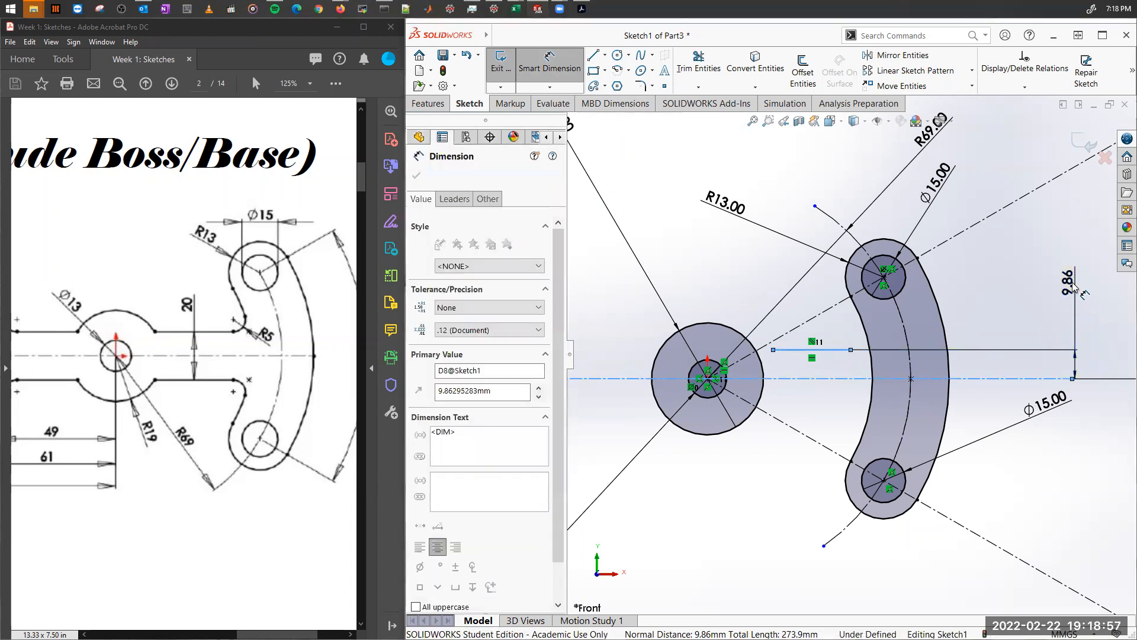
type("10")
key("Escape")
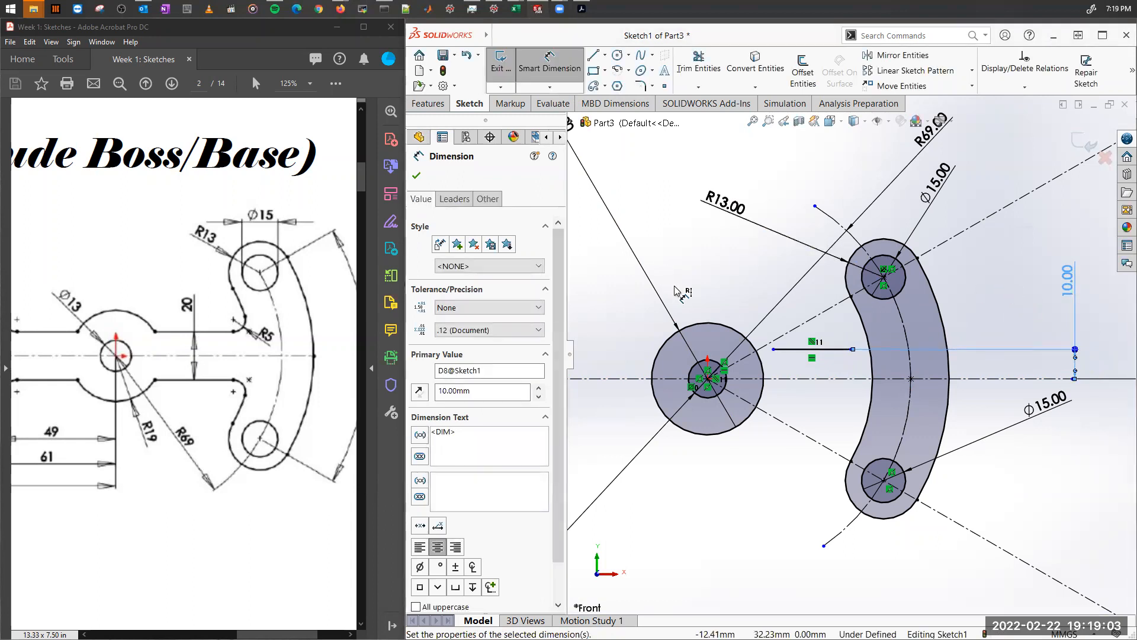
key("Escape")
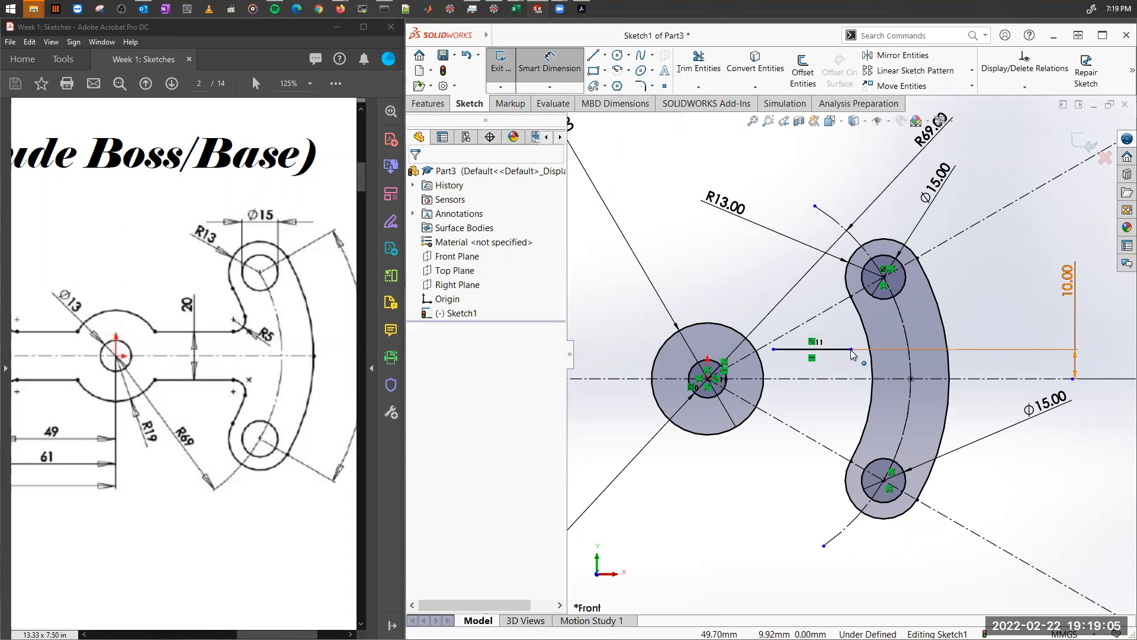
key("Escape")
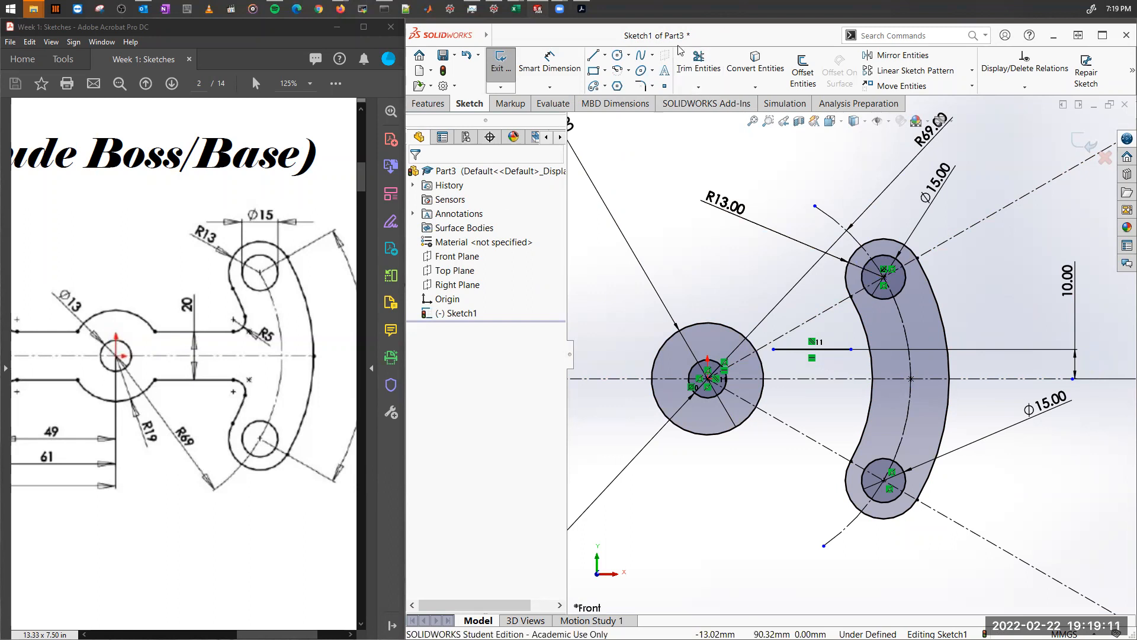
Extend the neck line at both ends so it meets the curved slot's inner arc and the outer hub circle.
left_click(698, 88)
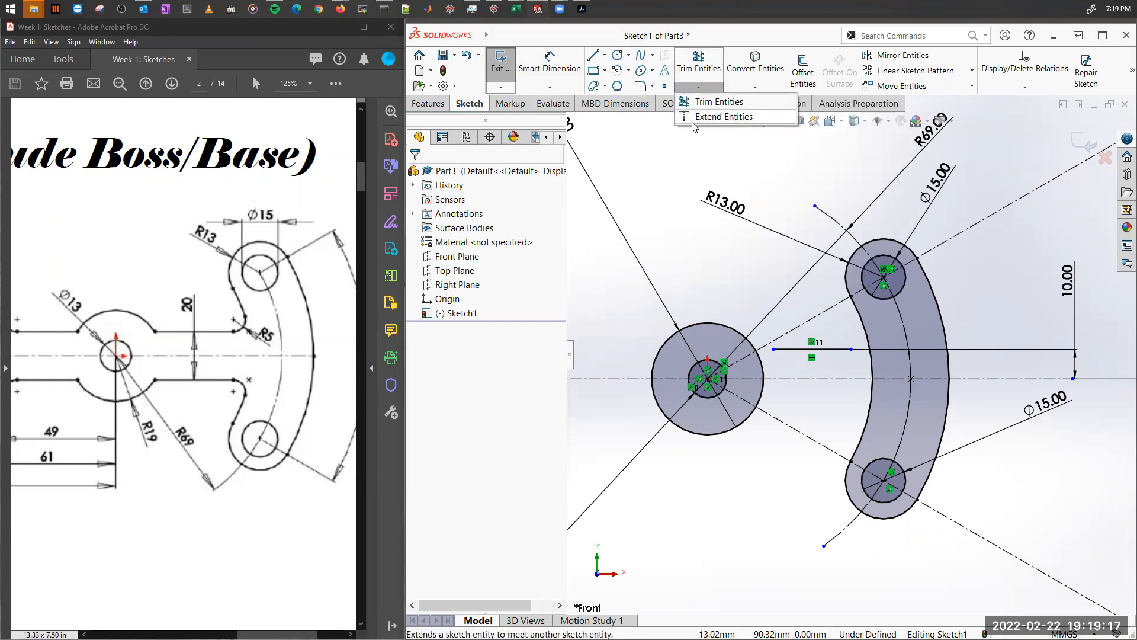
left_click(759, 118)
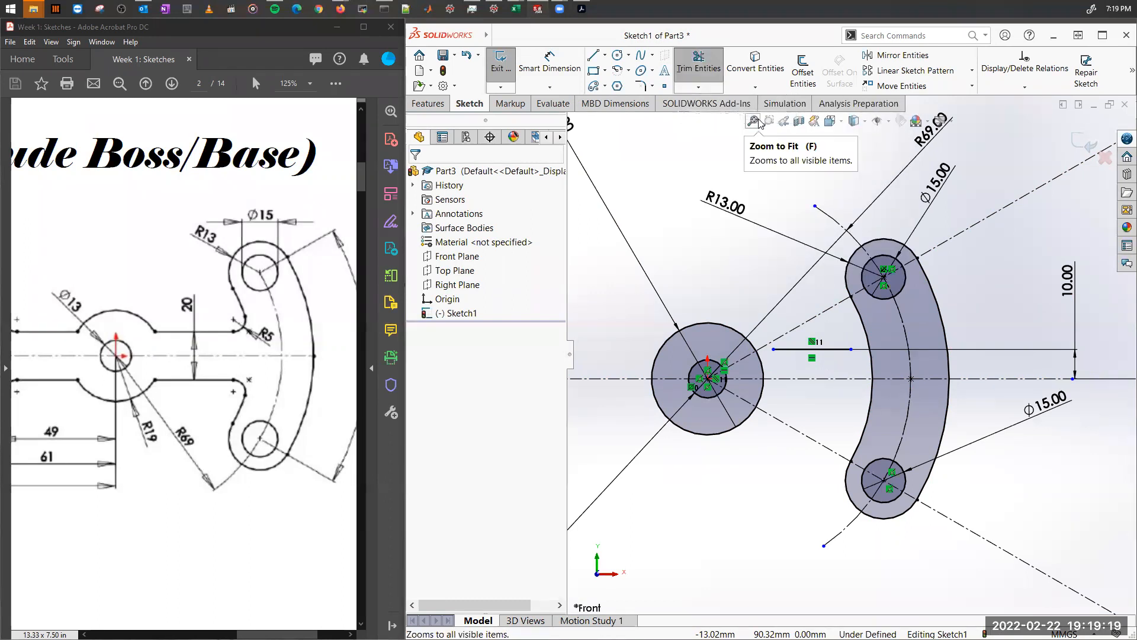
left_click(844, 352)
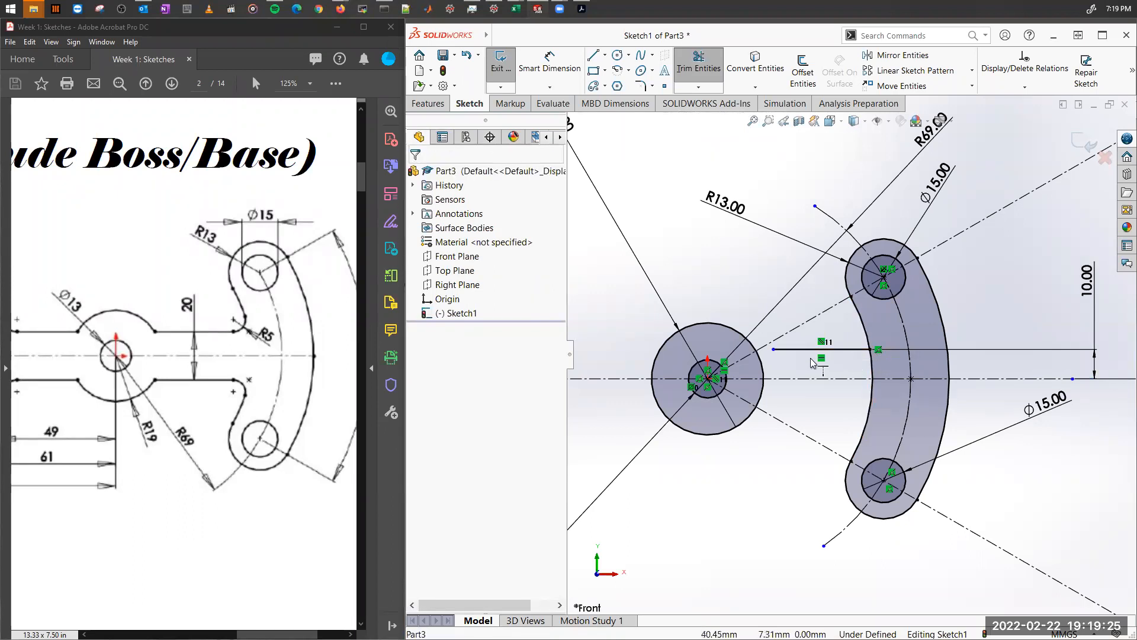
scroll(788, 360, "up", 1)
scroll(788, 361, "down", 8)
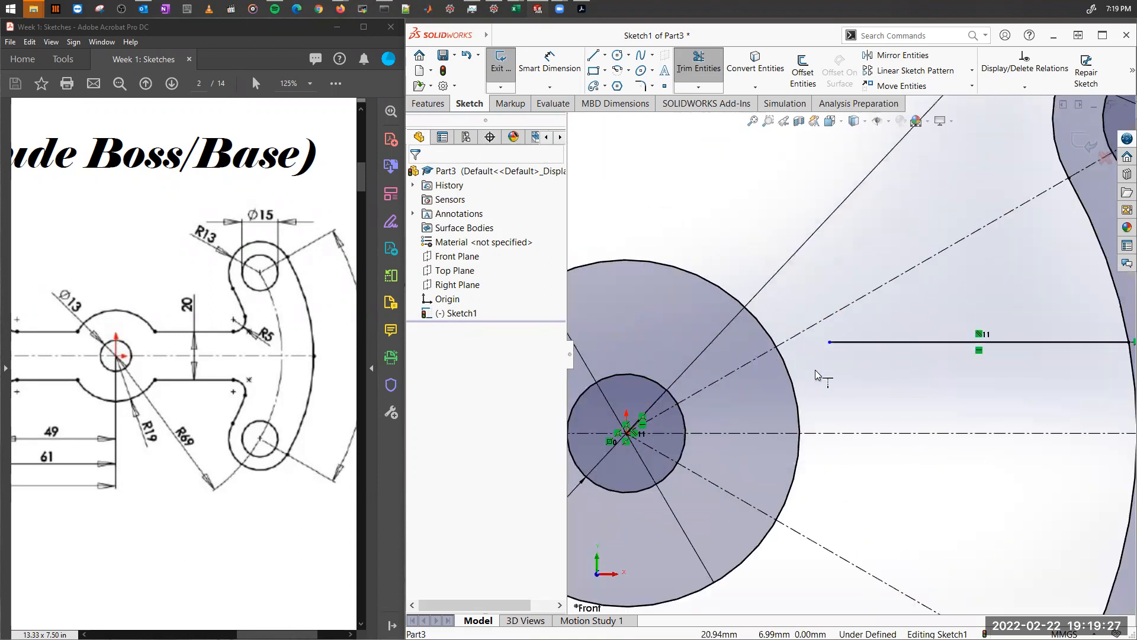
scroll(815, 366, "down", 2)
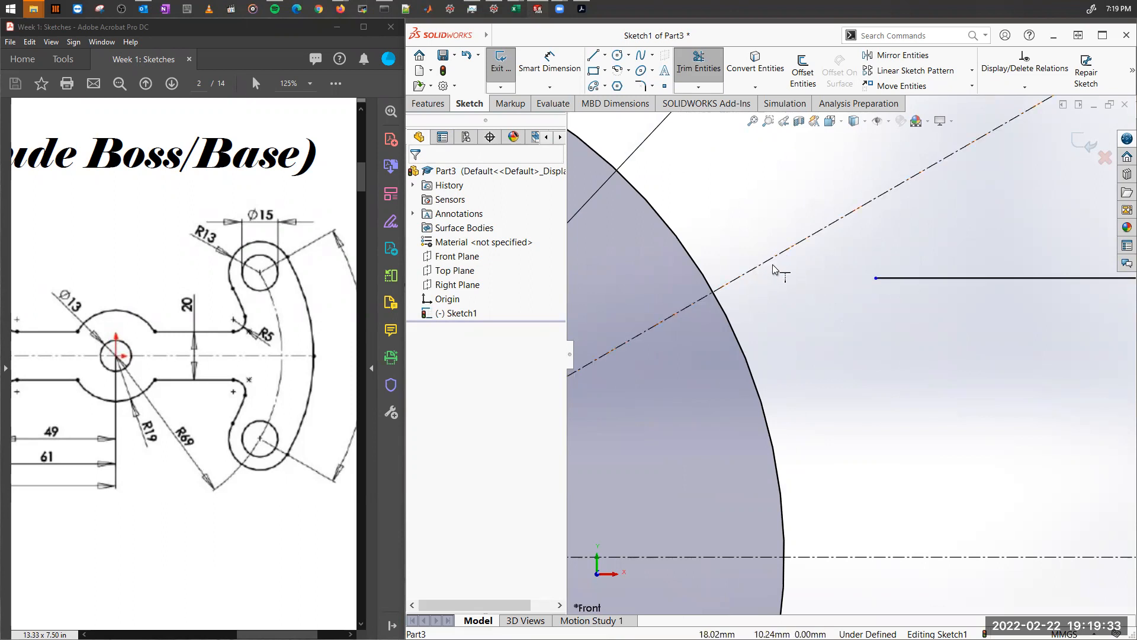
left_click_drag(883, 277, 805, 277)
left_click(805, 279)
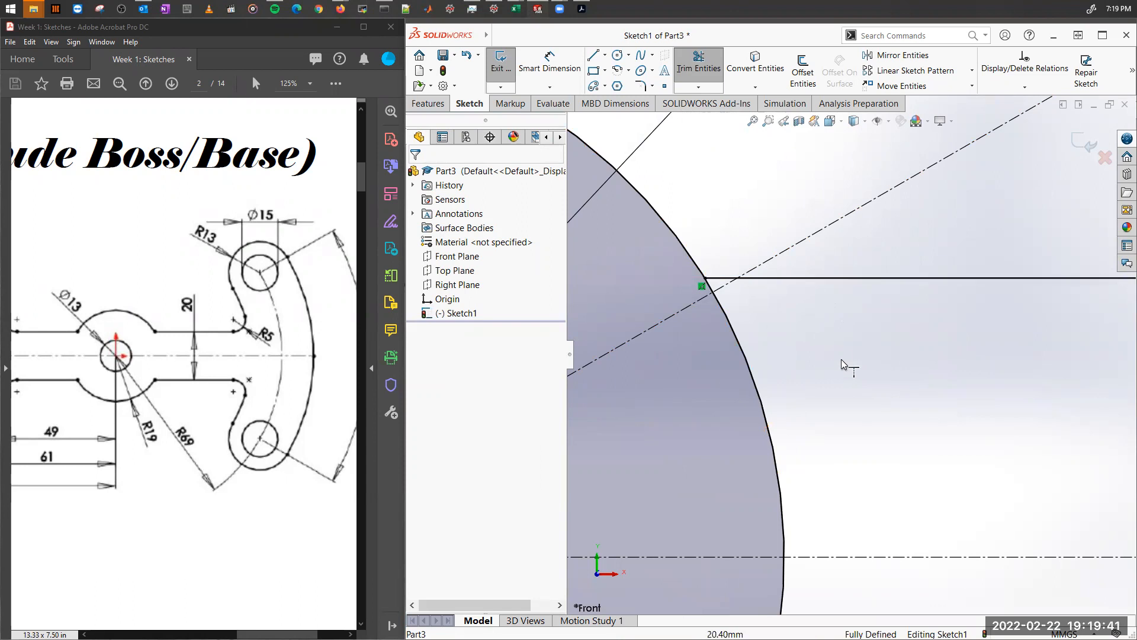
scroll(841, 361, "up", 5)
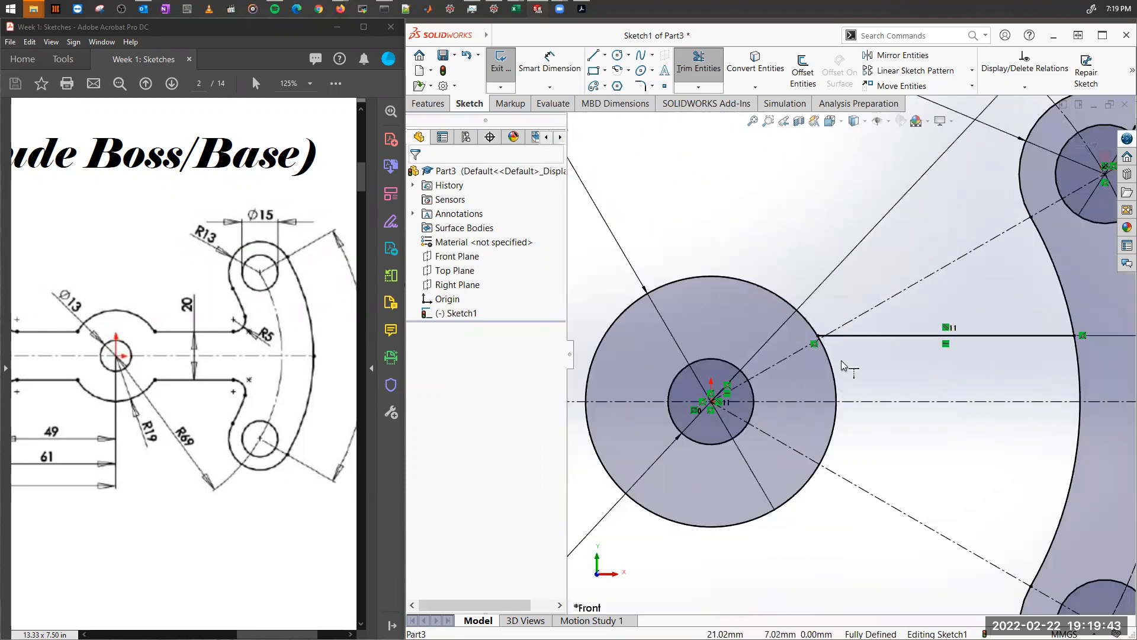
scroll(841, 360, "up", 4)
key("Escape")
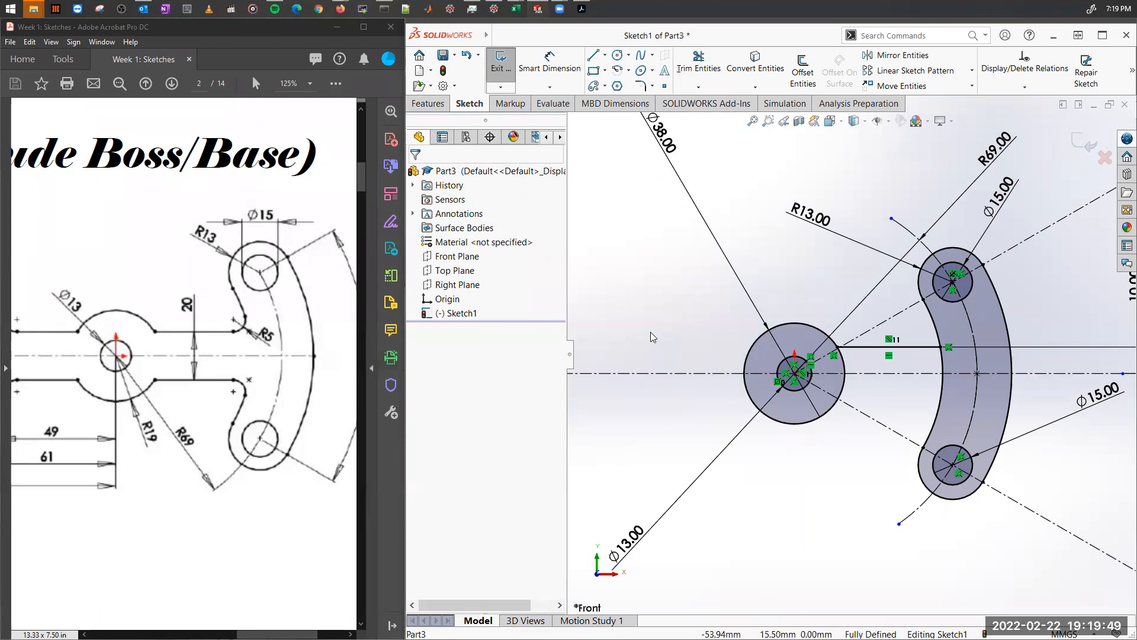
Sketch the upper half of the fork left of the hub as six connected lines from the centerline, with verticals about 10 mm and 17.9 mm.
middle_click_drag(649, 330, 797, 335, "ctrl")
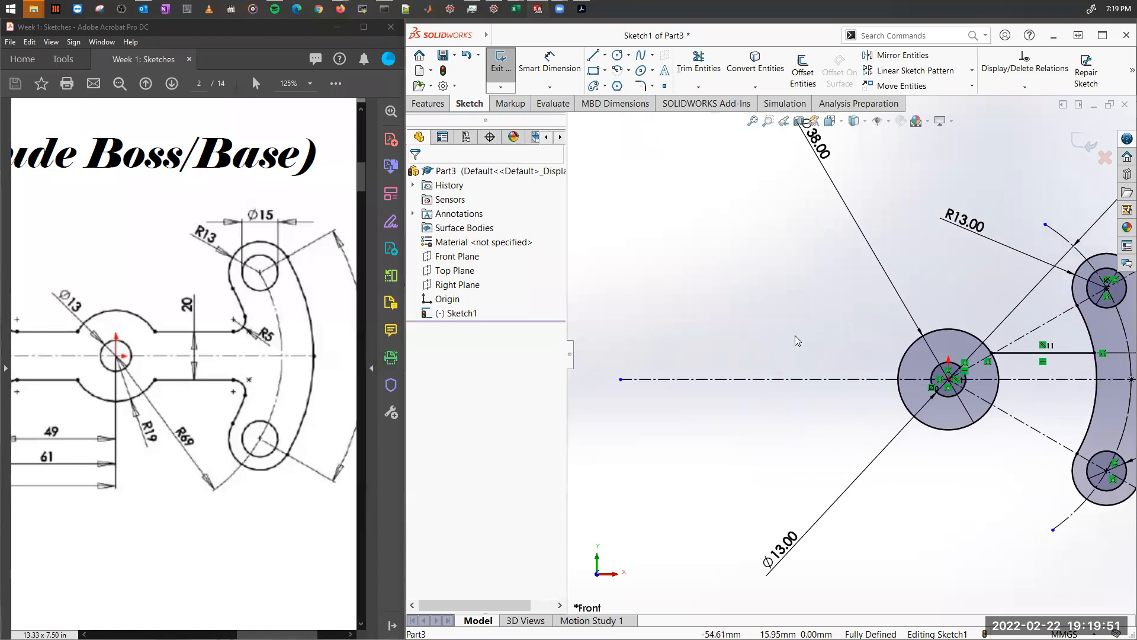
mouse_move(89, 356)
left_mouse_down()
mouse_move(246, 356)
mouse_move(253, 336)
left_mouse_up()
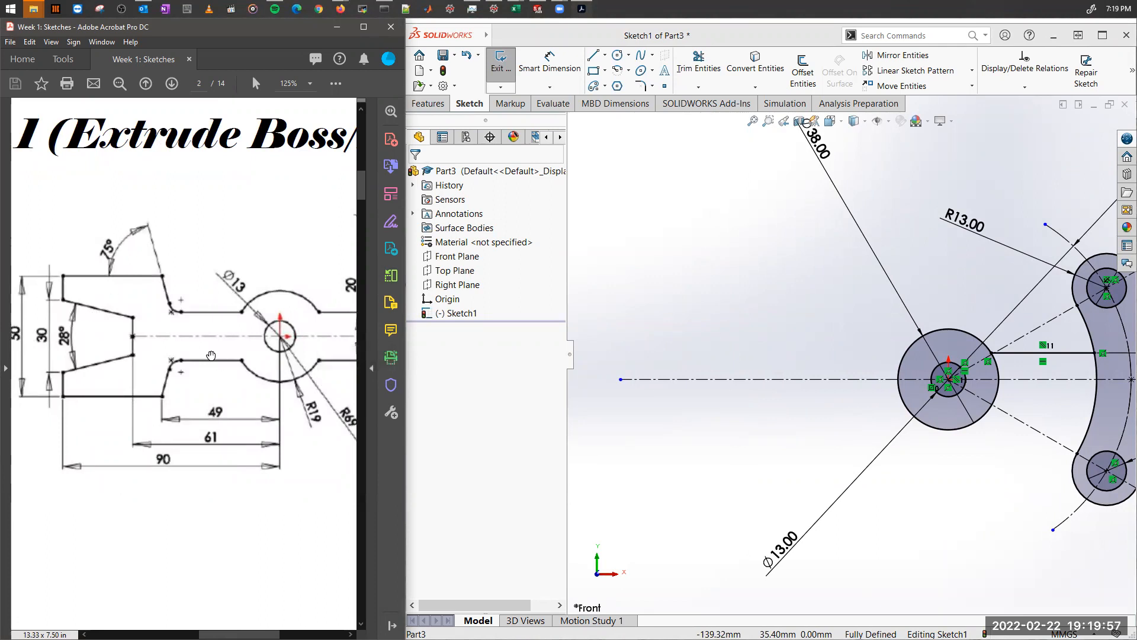
left_click(592, 66)
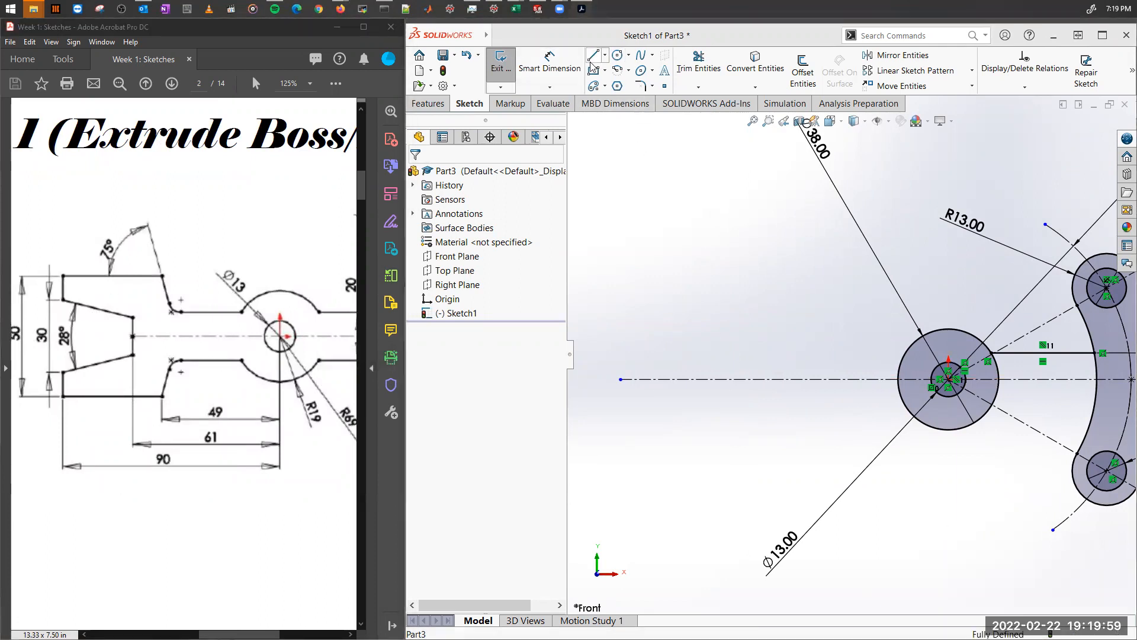
key("l")
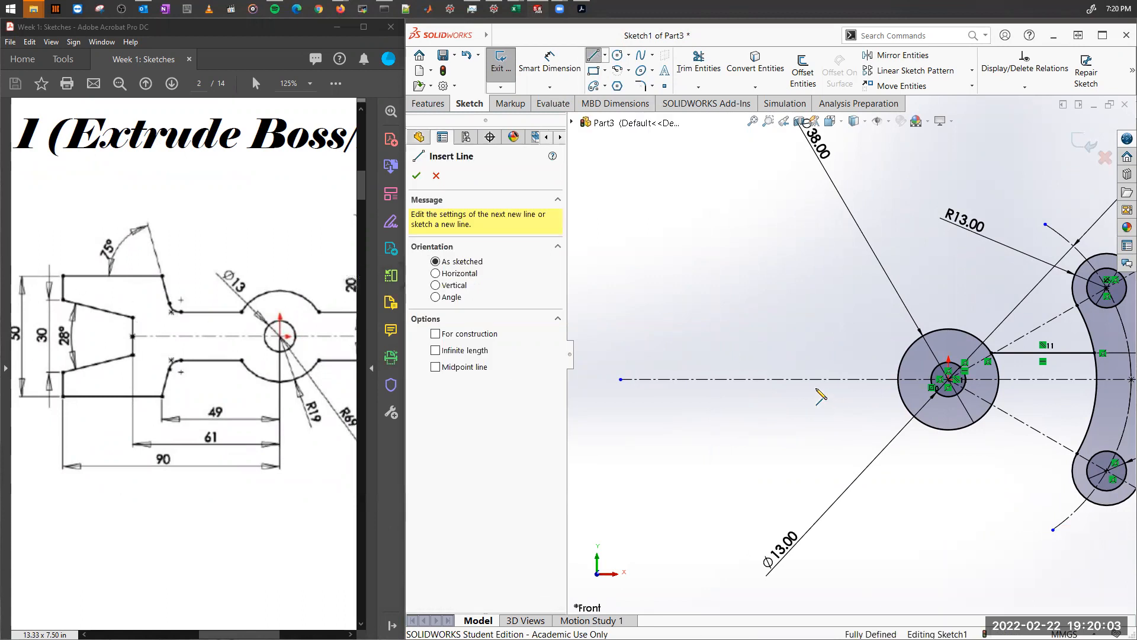
left_click(702, 378)
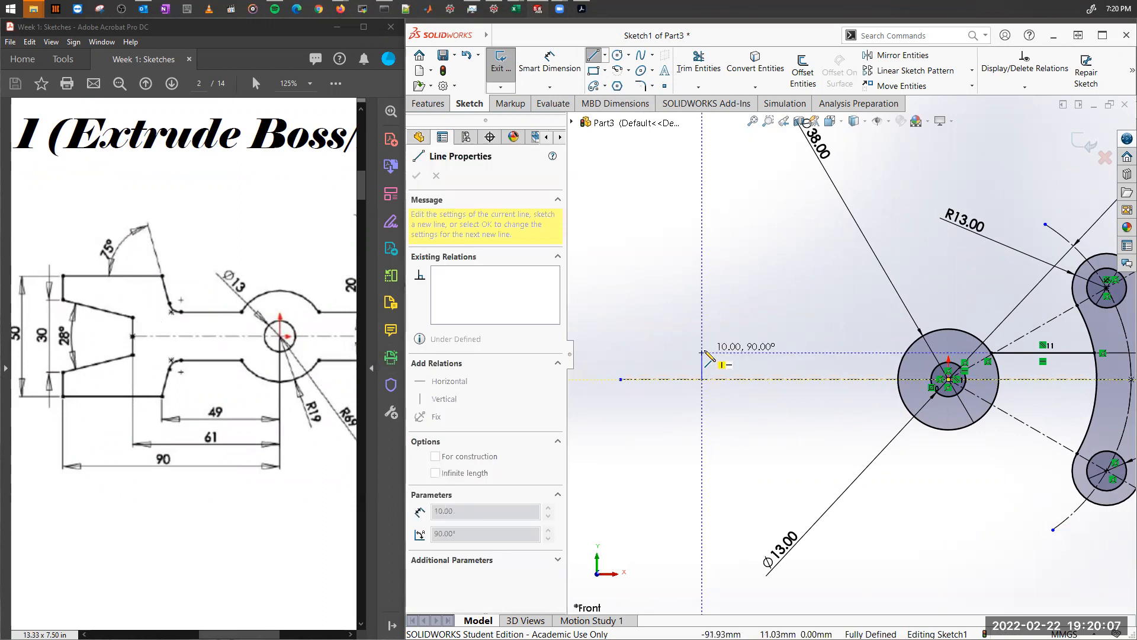
left_click(702, 353)
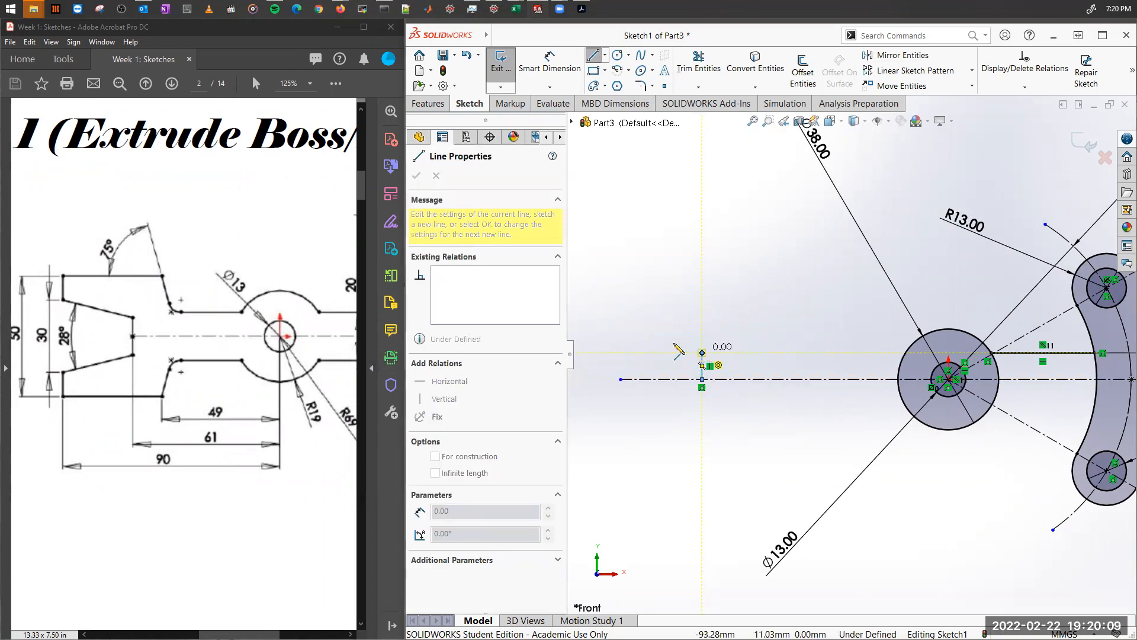
left_click(640, 335)
left_click(640, 288)
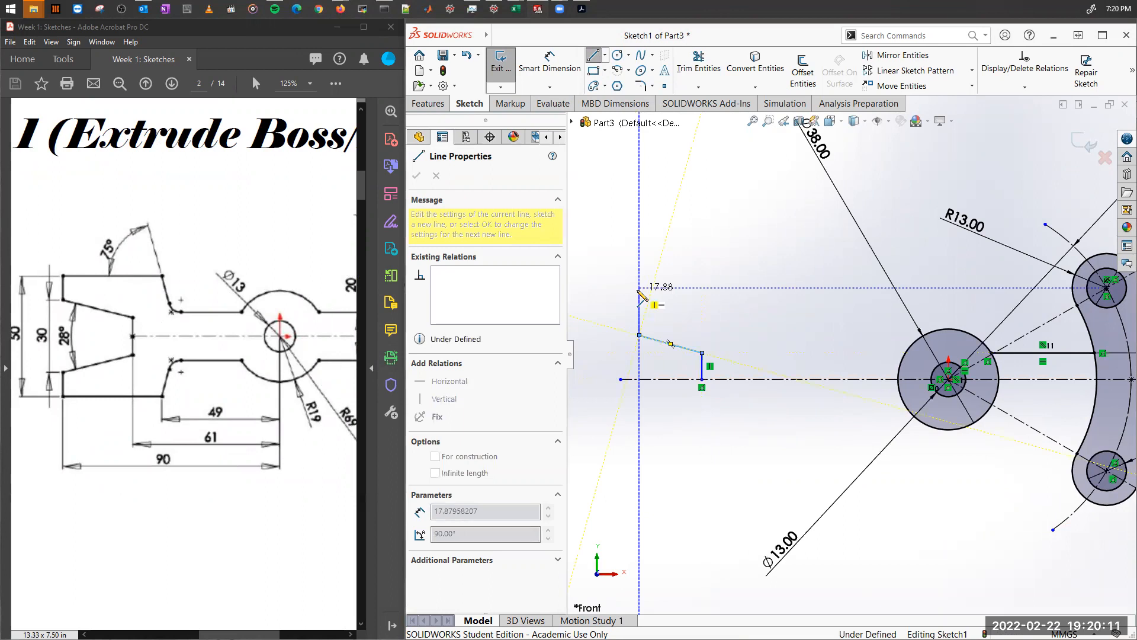
left_click(736, 288)
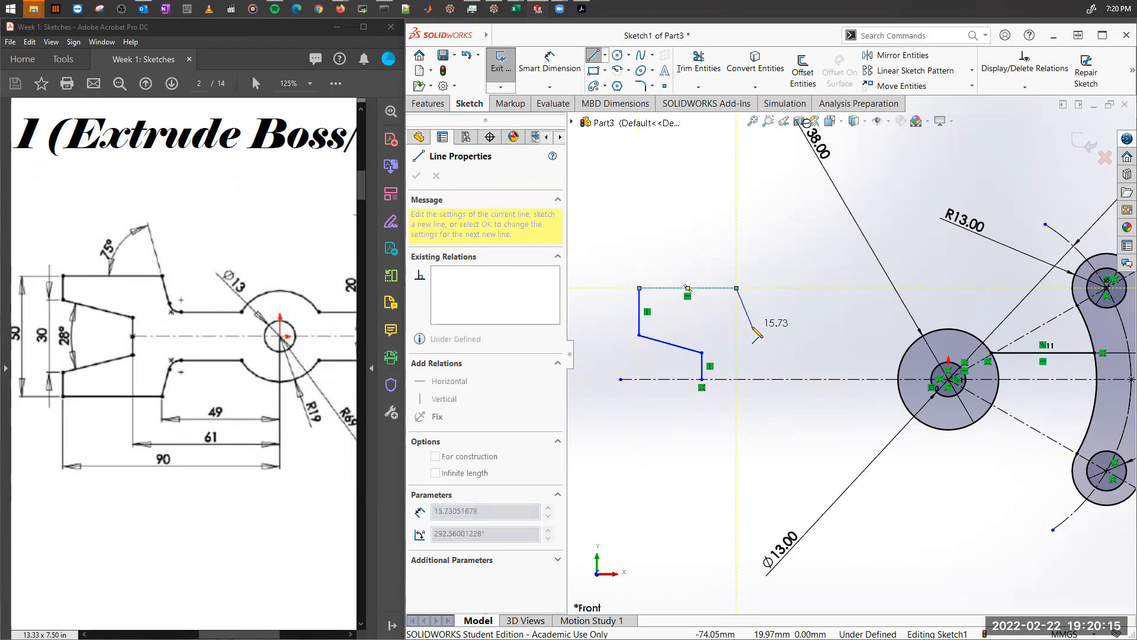
left_click(760, 343)
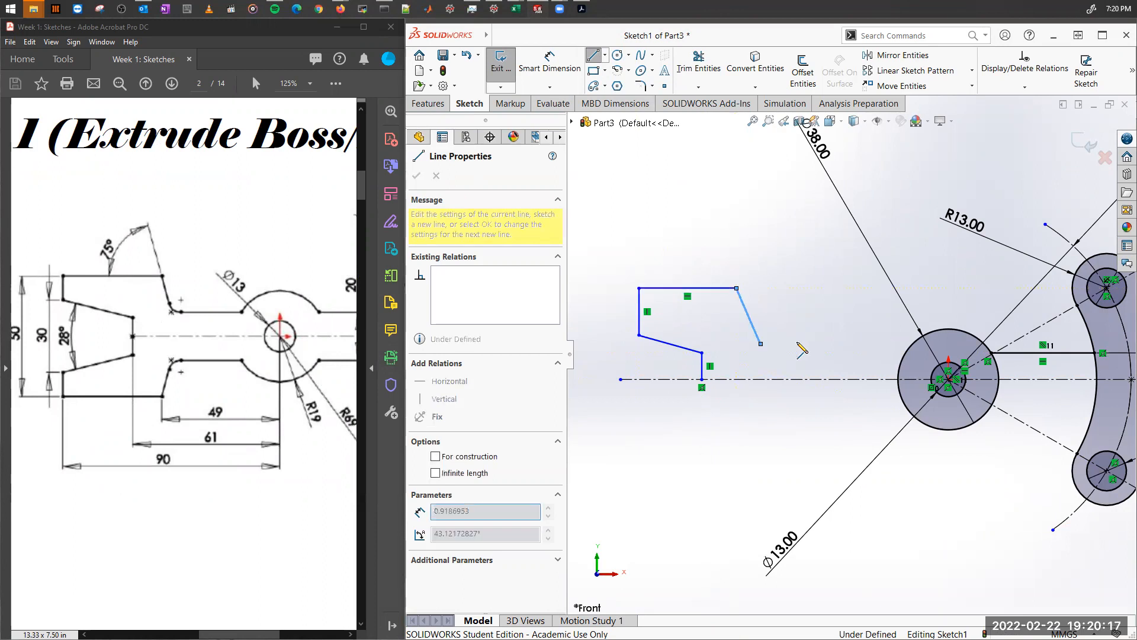
left_click(880, 343)
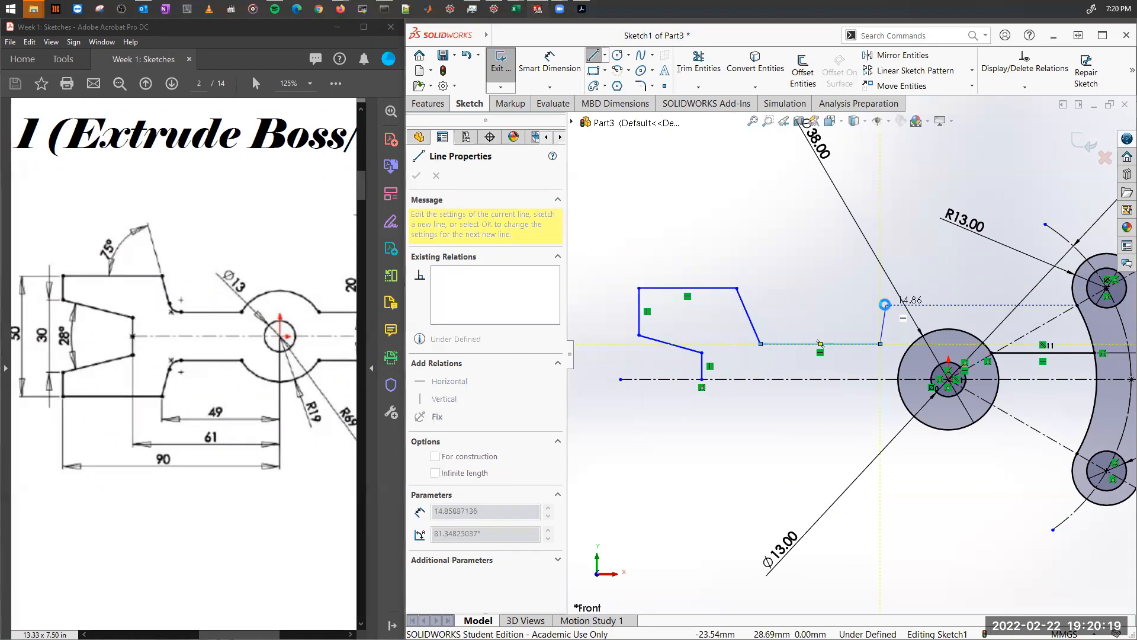
key("Escape")
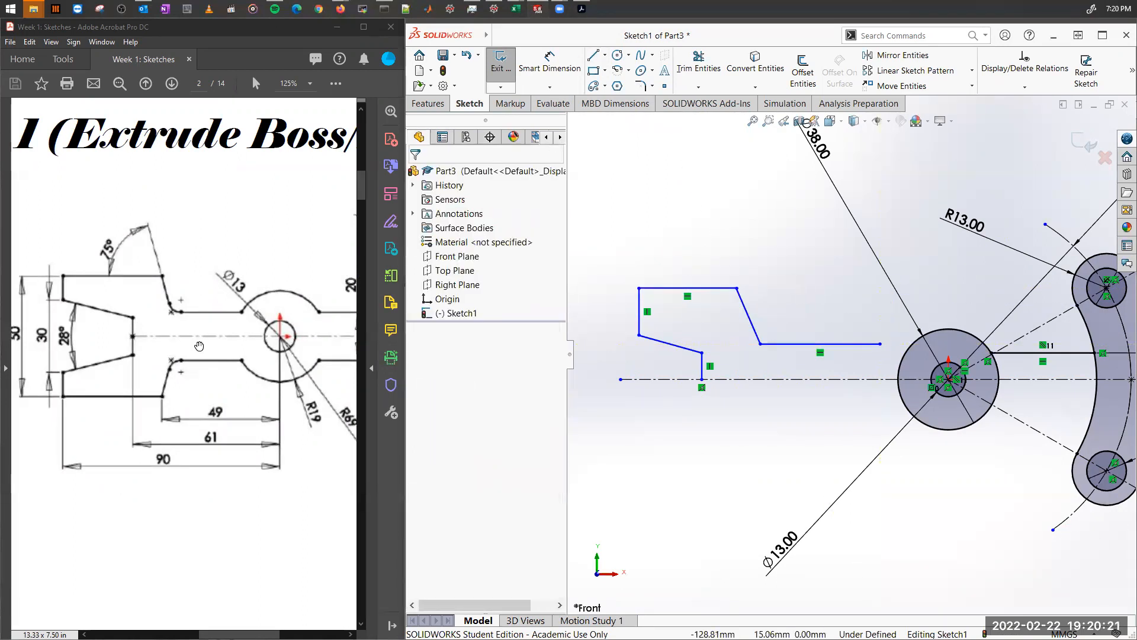
Make the fork profile's last horizontal line collinear with the neck line on the other side of the hub.
left_click_drag(342, 311, 307, 312)
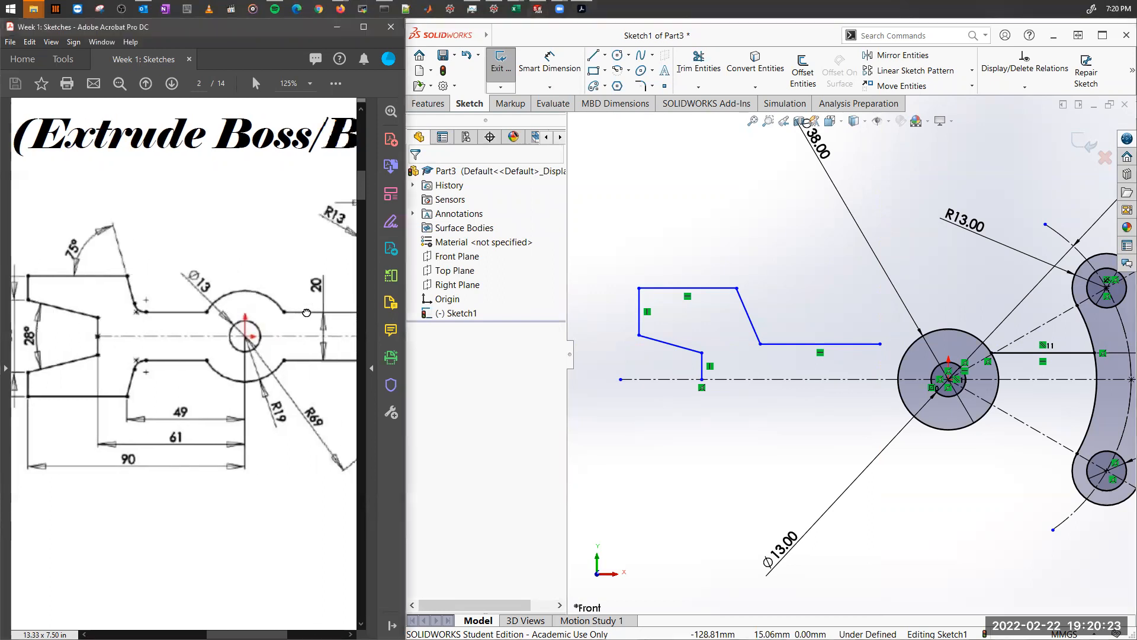
left_click(1075, 356)
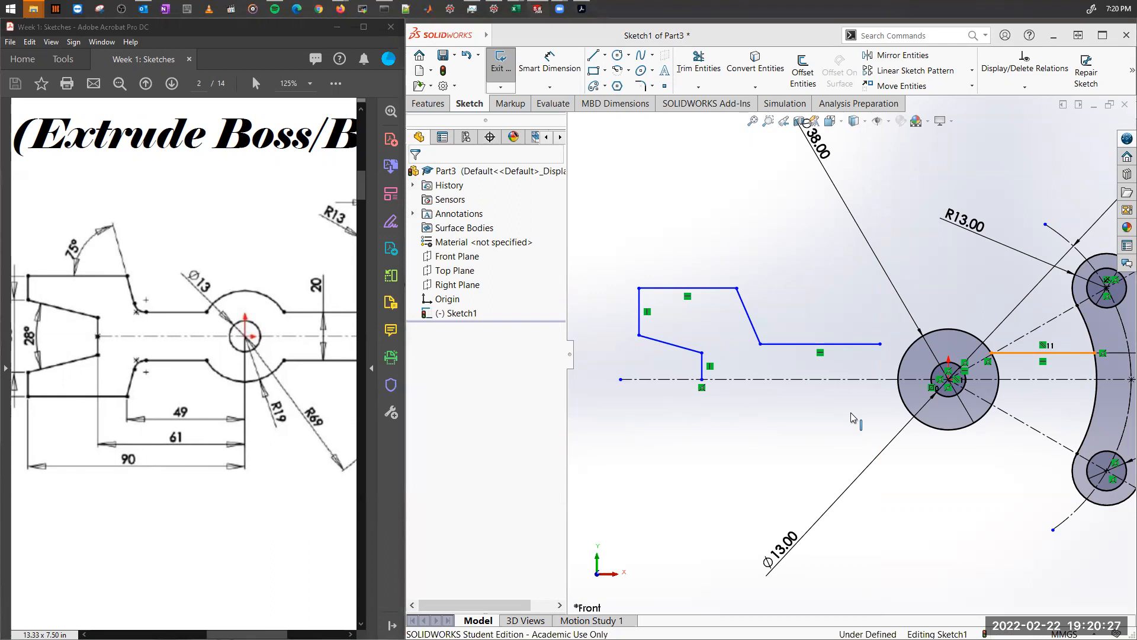
left_click(839, 344)
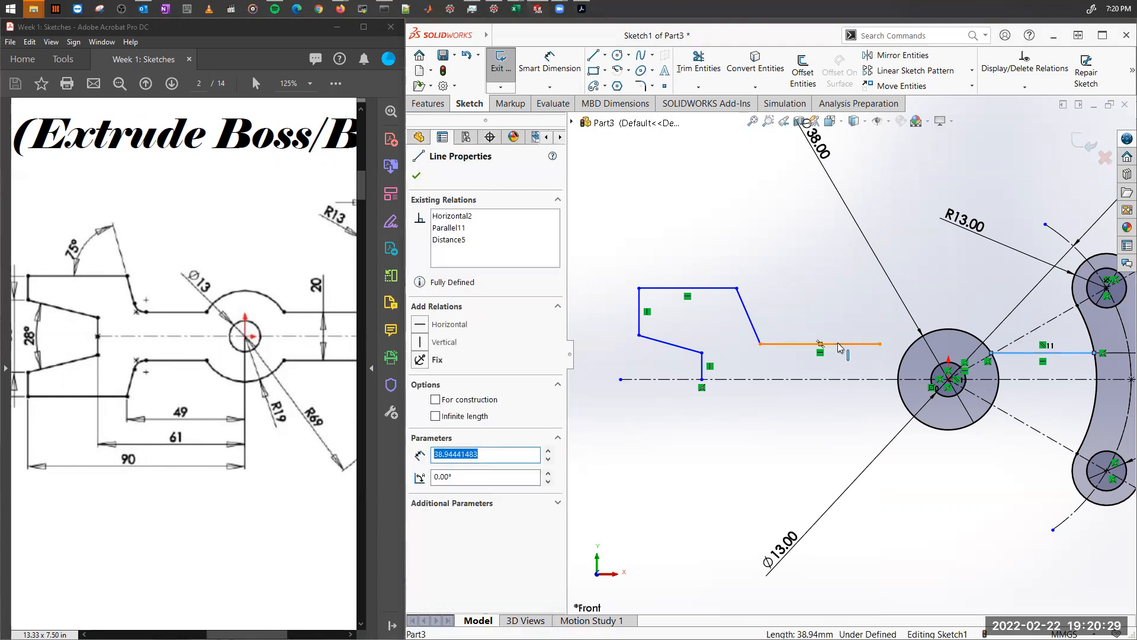
left_click(870, 347)
left_click(839, 330, "ctrl")
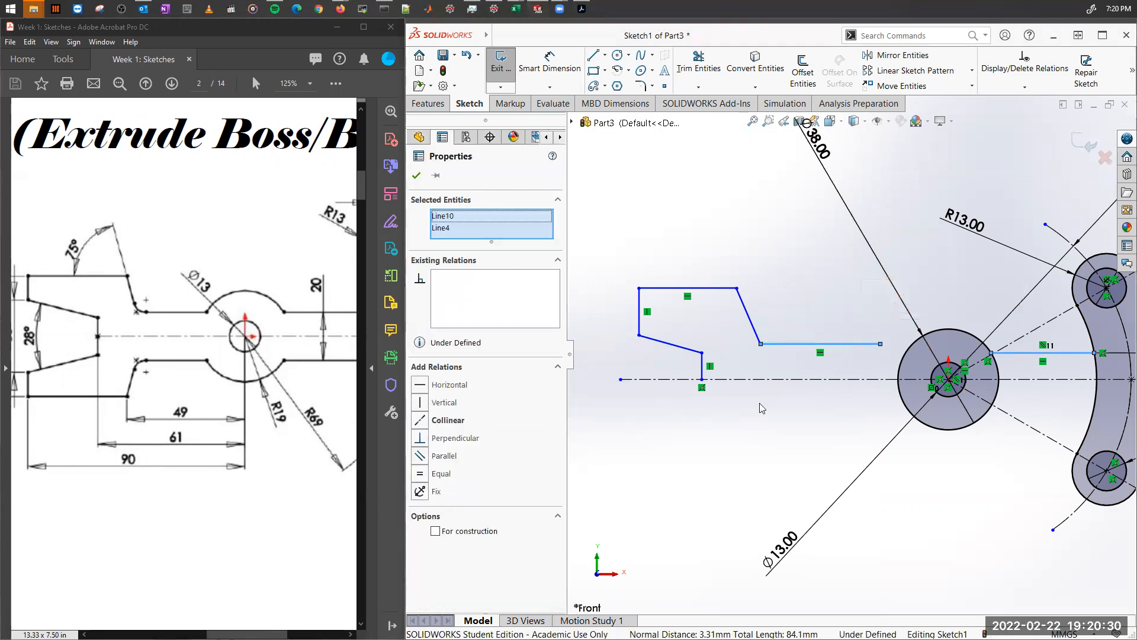
left_click(420, 420)
key("Escape")
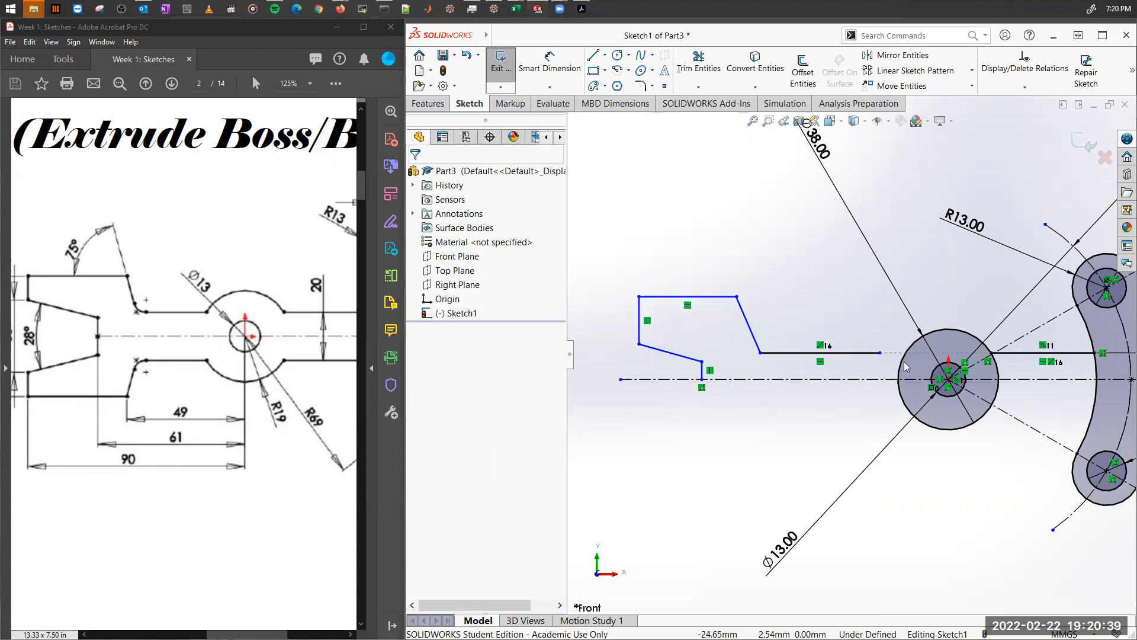
left_click_drag(139, 354, 184, 351)
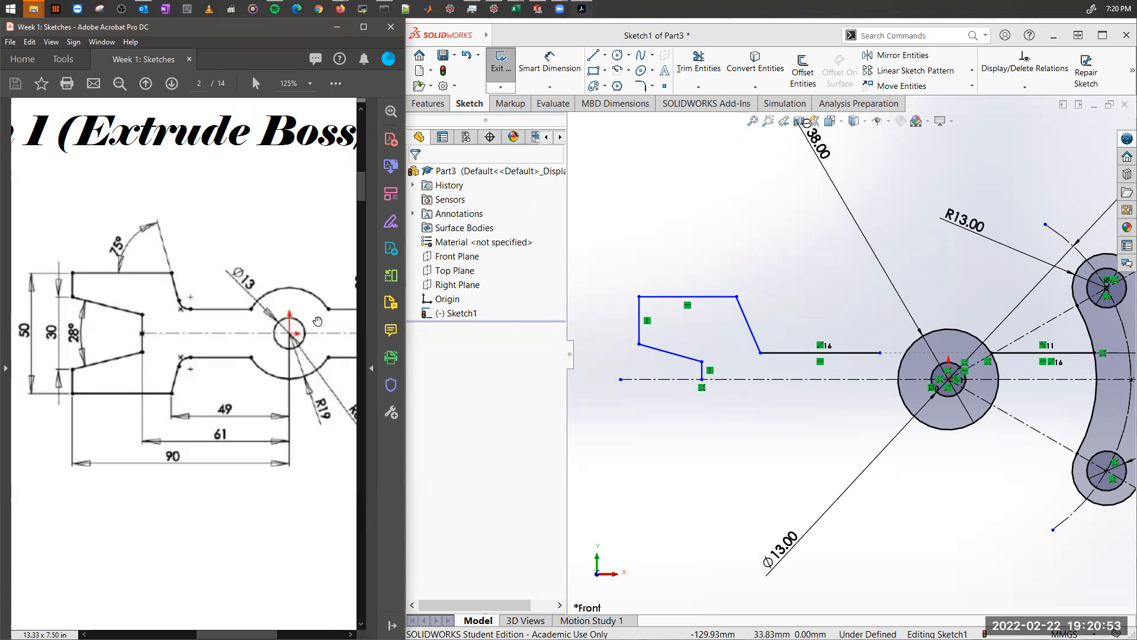
Dimension the angle between the fork's inner slanted line and the horizontal centerline and set it to 14 degrees.
left_click(550, 64)
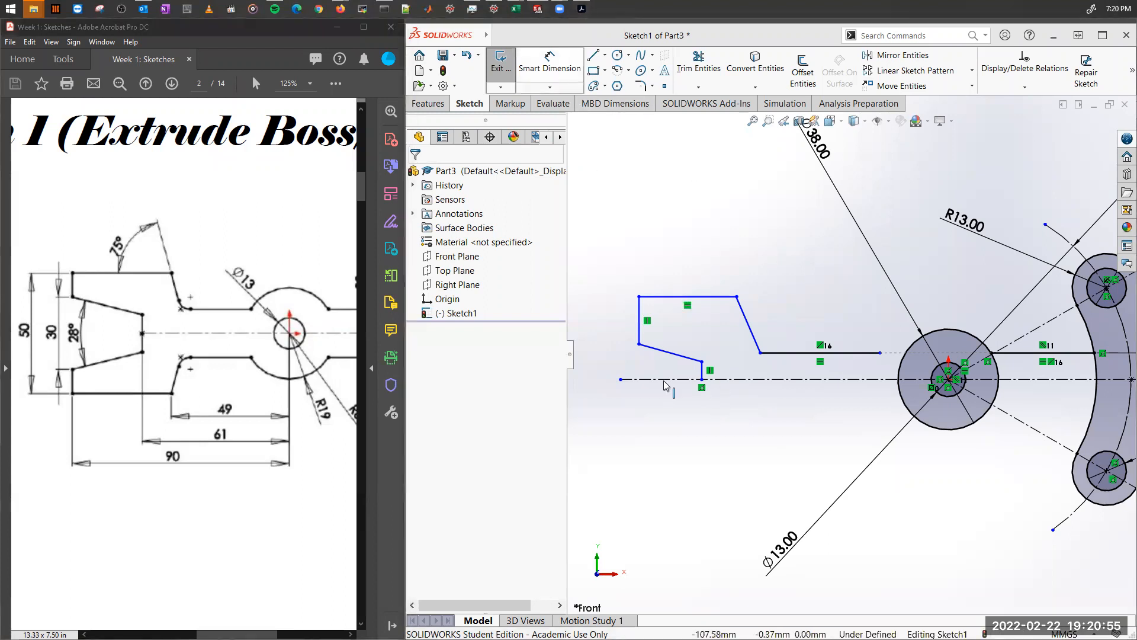
left_click(550, 57)
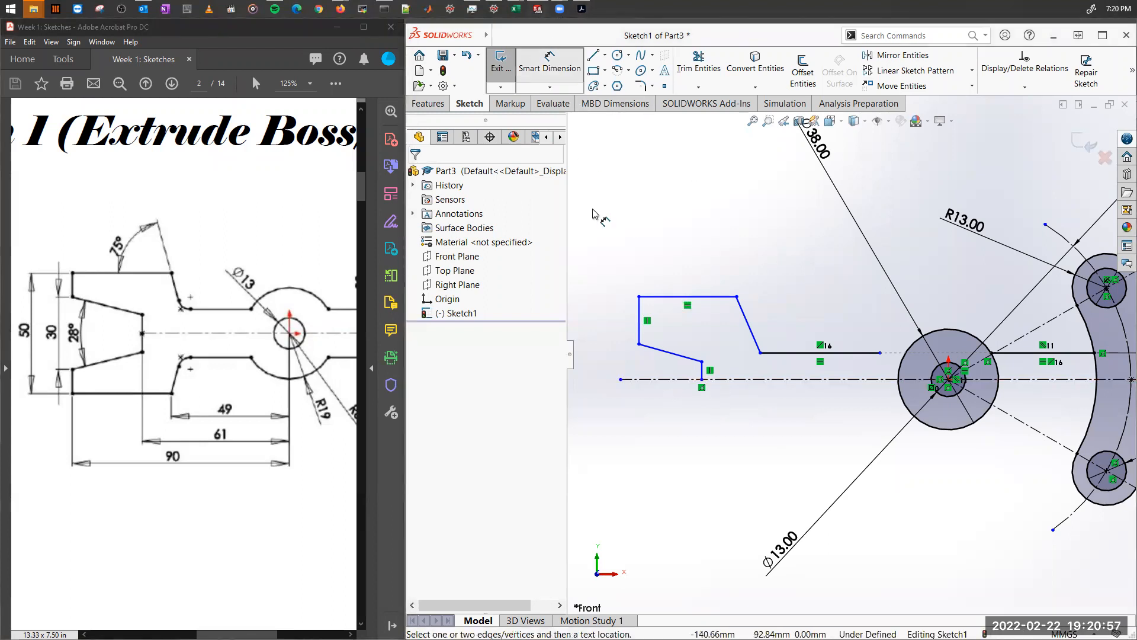
left_click(659, 377)
left_click(670, 352)
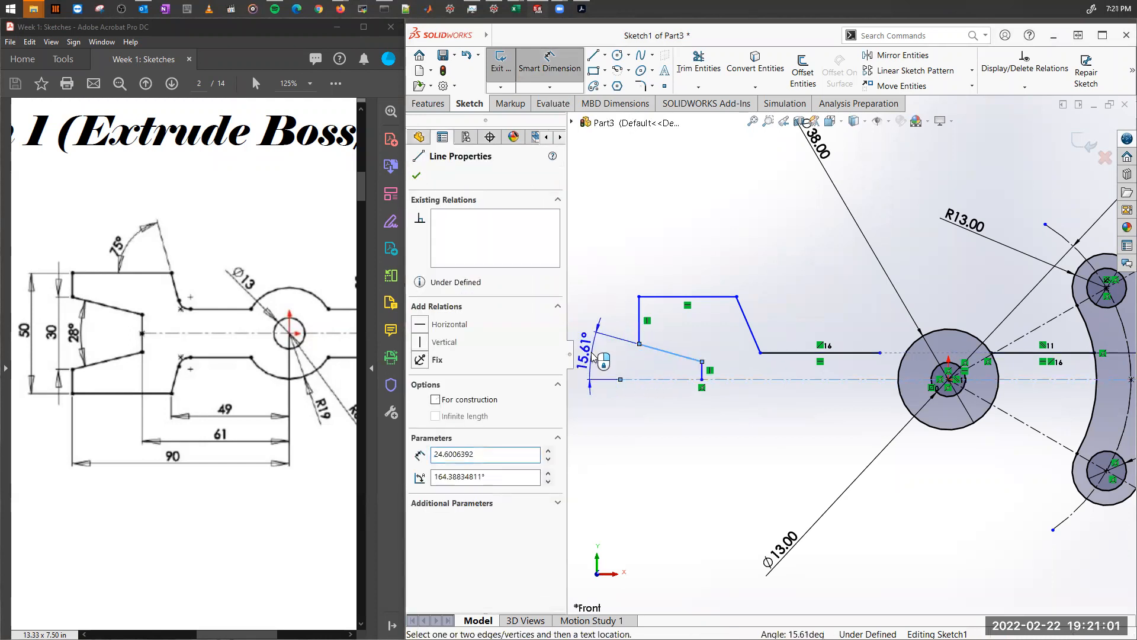
left_click(590, 357)
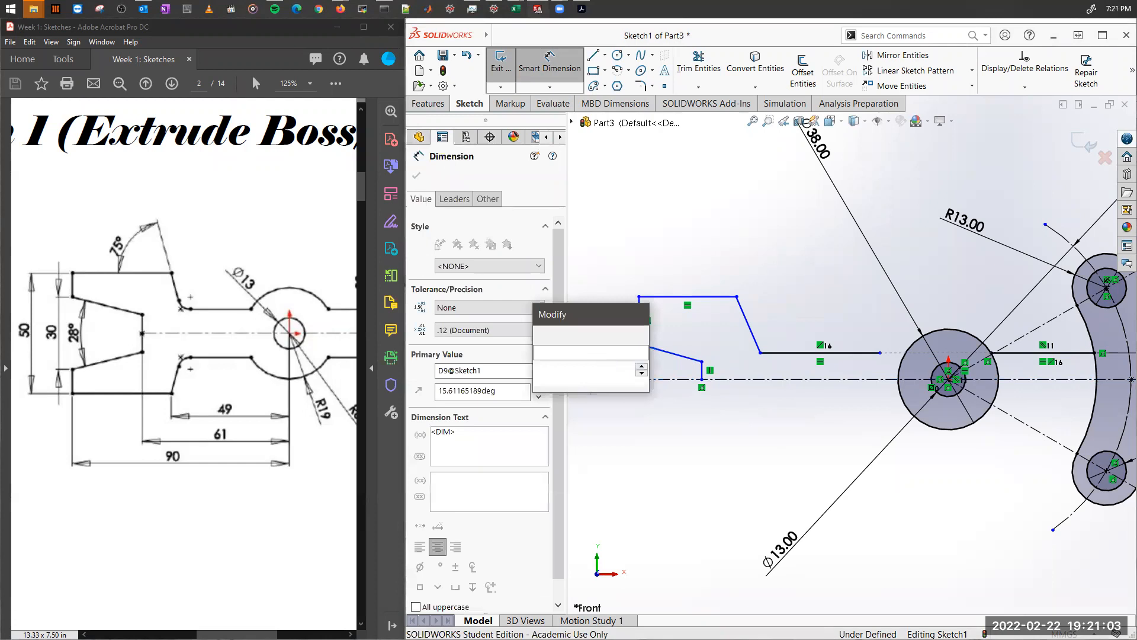
type("14")
key("Return")
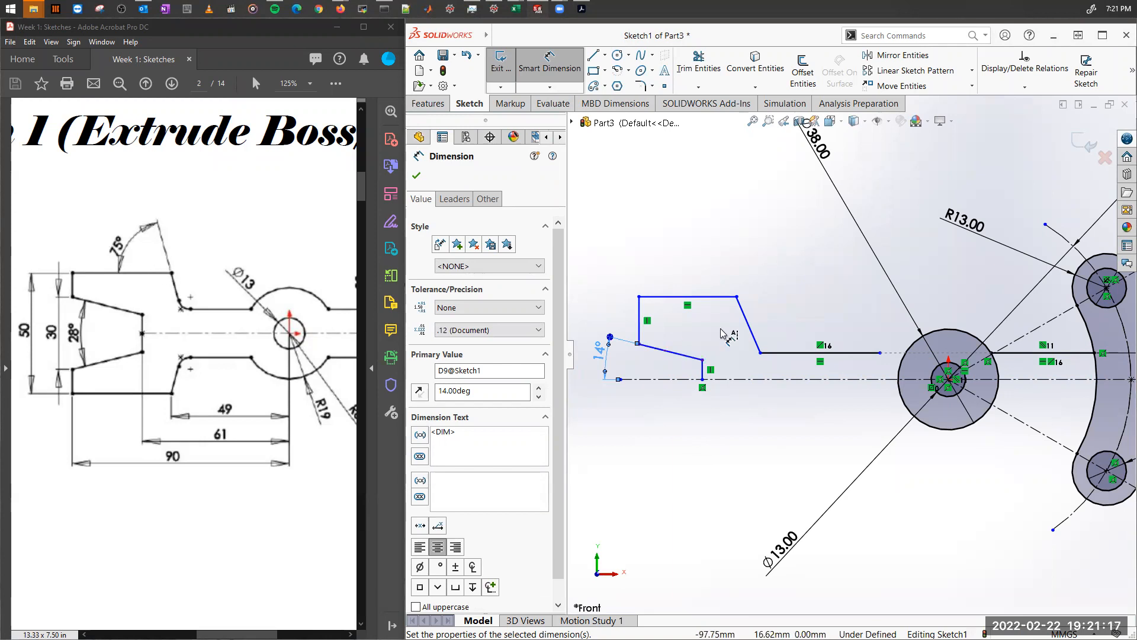
Dimension the angle between the fork's top horizontal line and its outer slanted line and set it to 75 degrees.
left_click(749, 324)
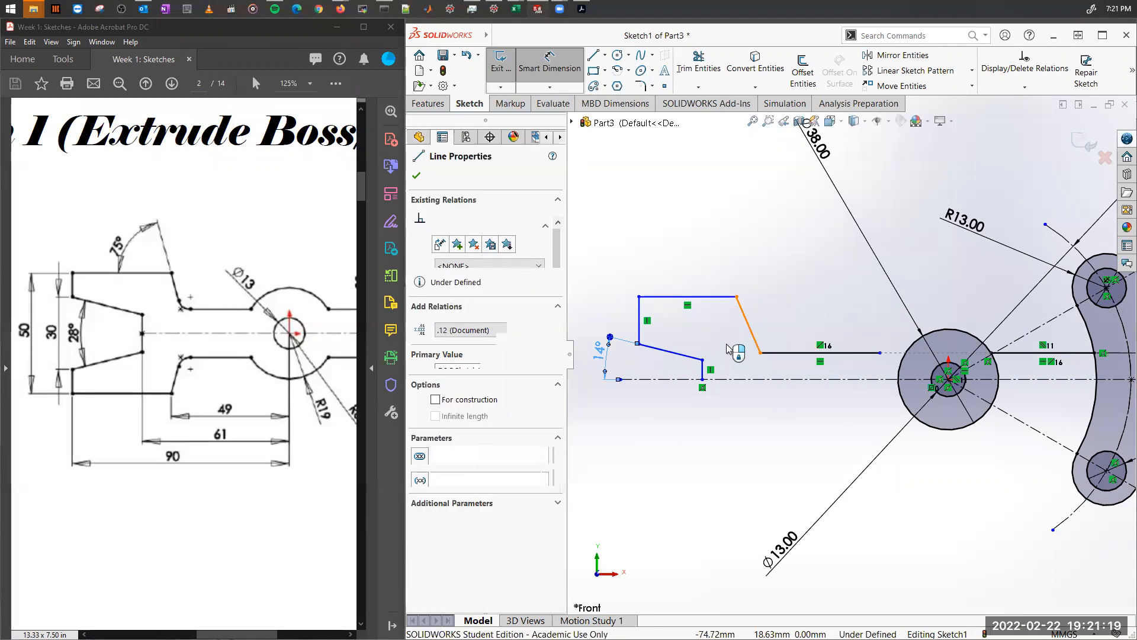
left_click(710, 296)
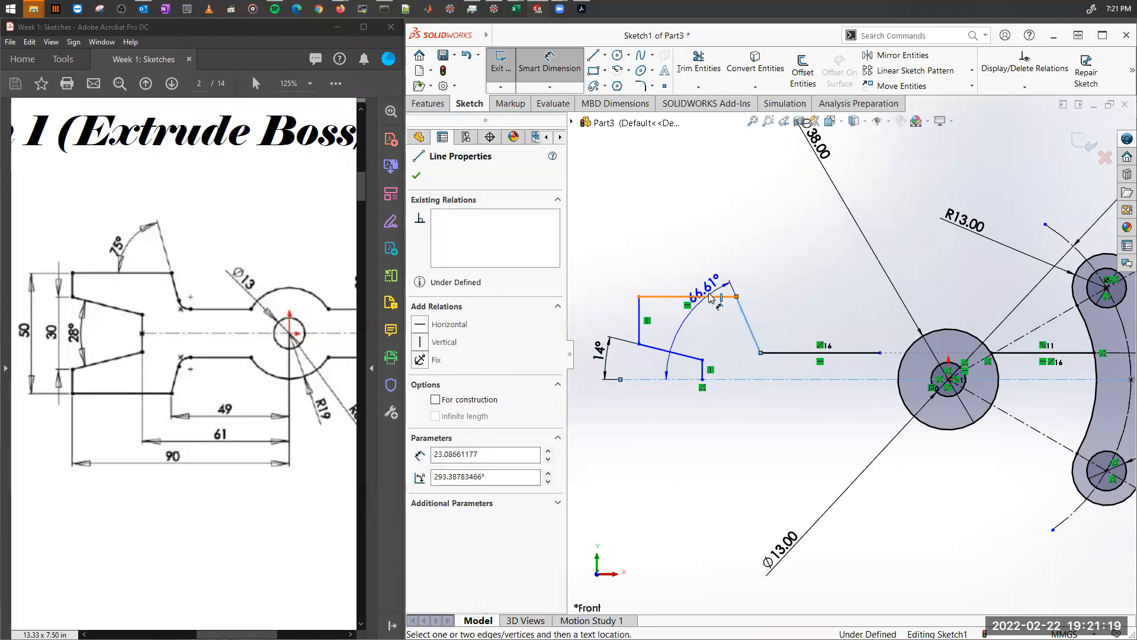
left_click(686, 260)
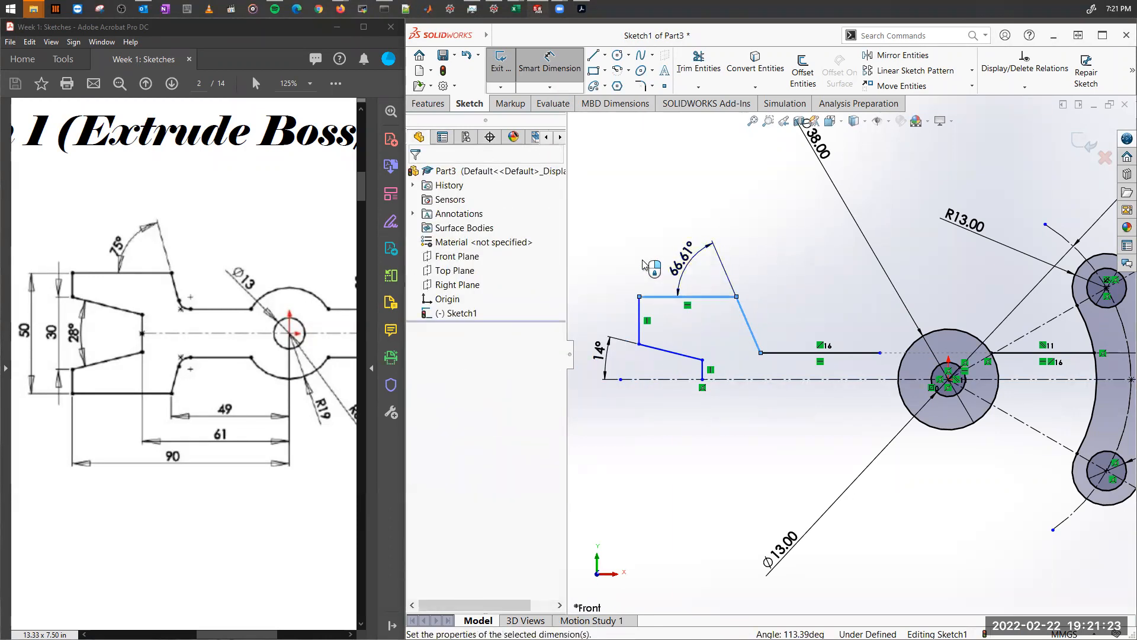
type("75")
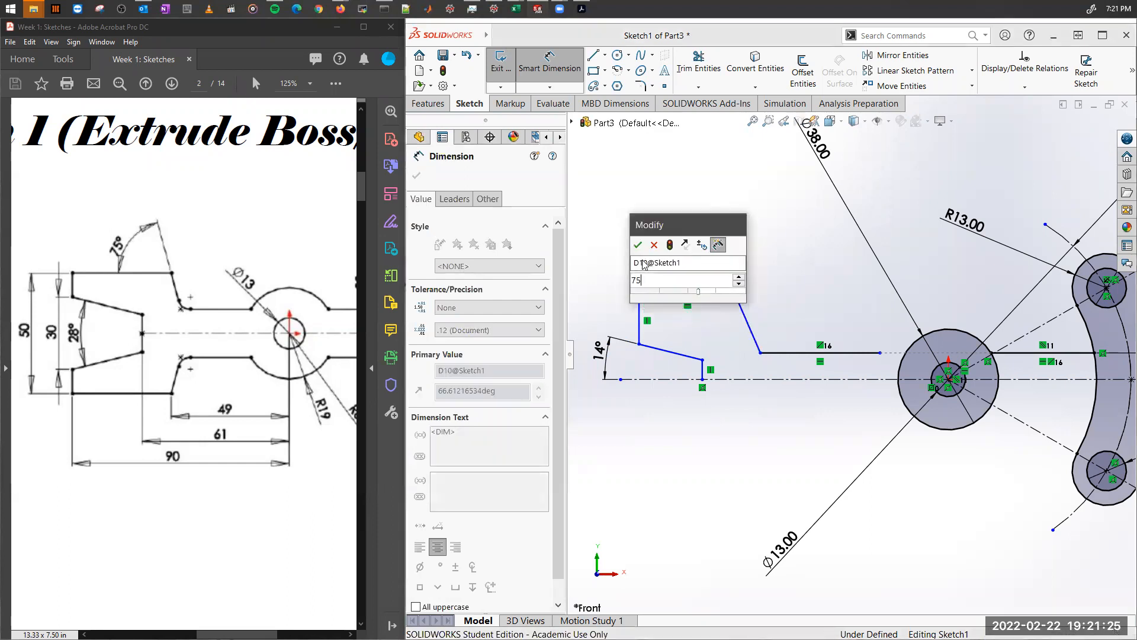
key("Return")
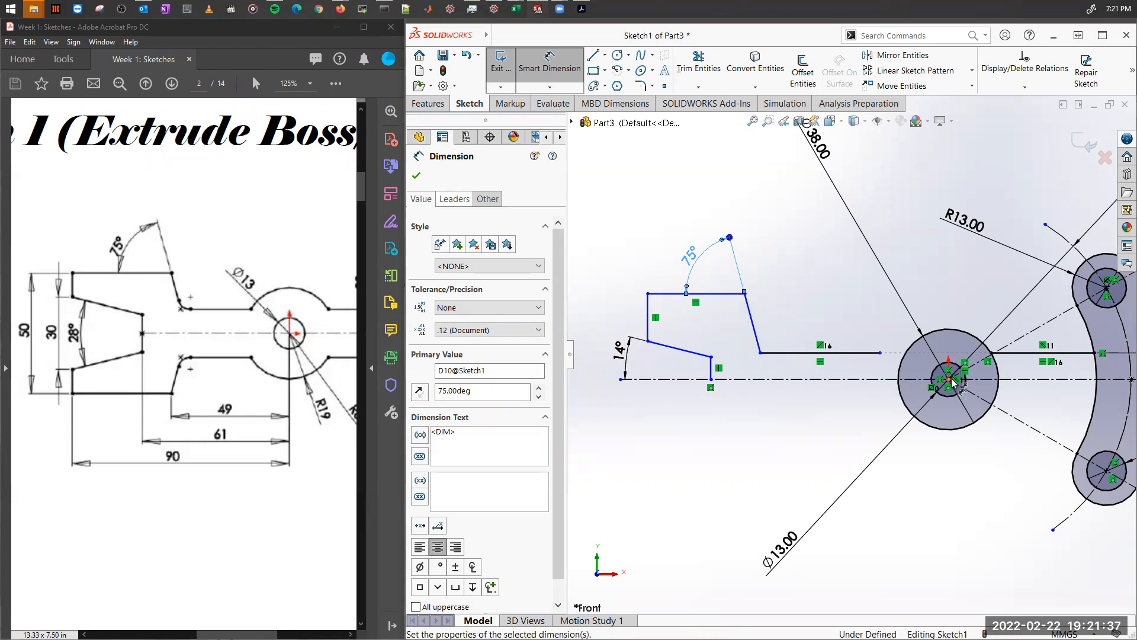
Dimension the horizontal distance from the top corner of the outer slanted line to the hub center and set it to 49 mm.
left_click(744, 292)
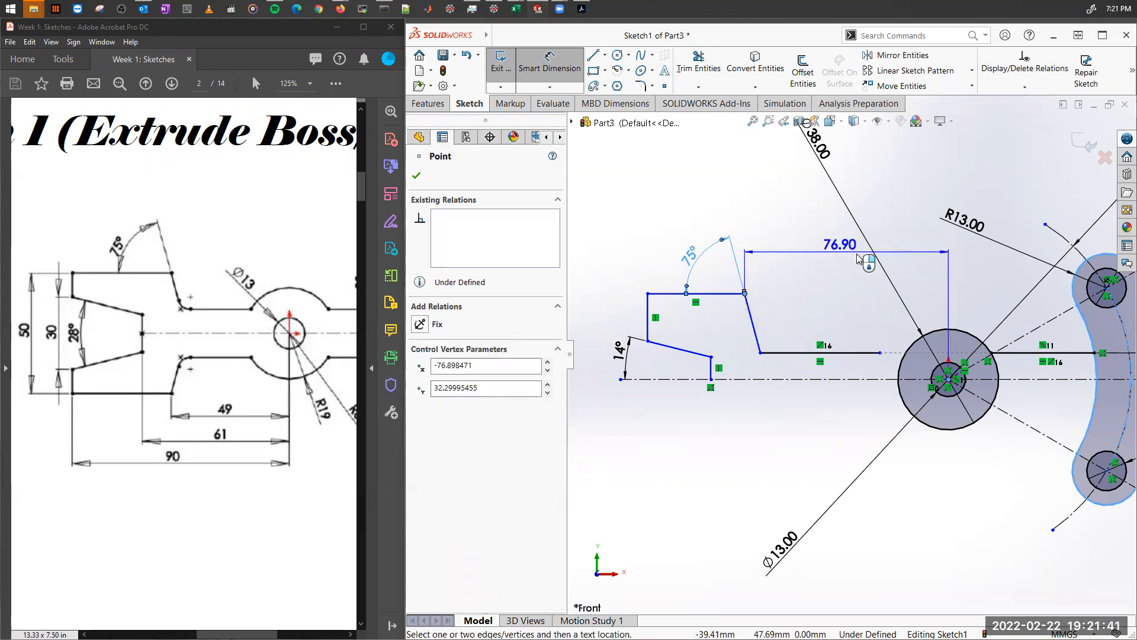
left_click(832, 228)
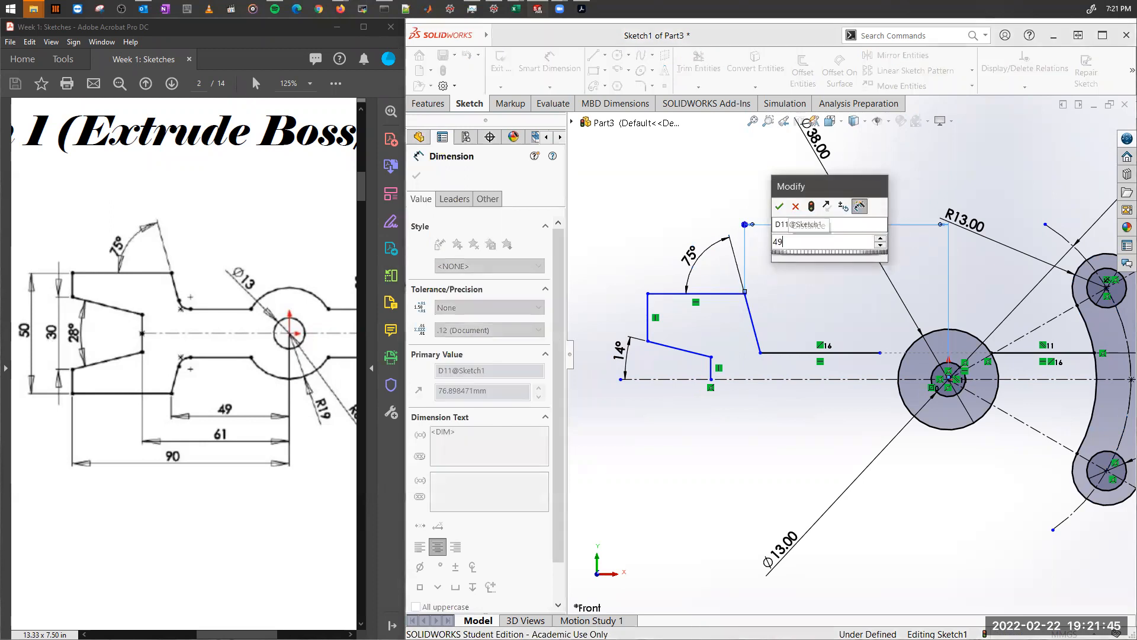
key("Return")
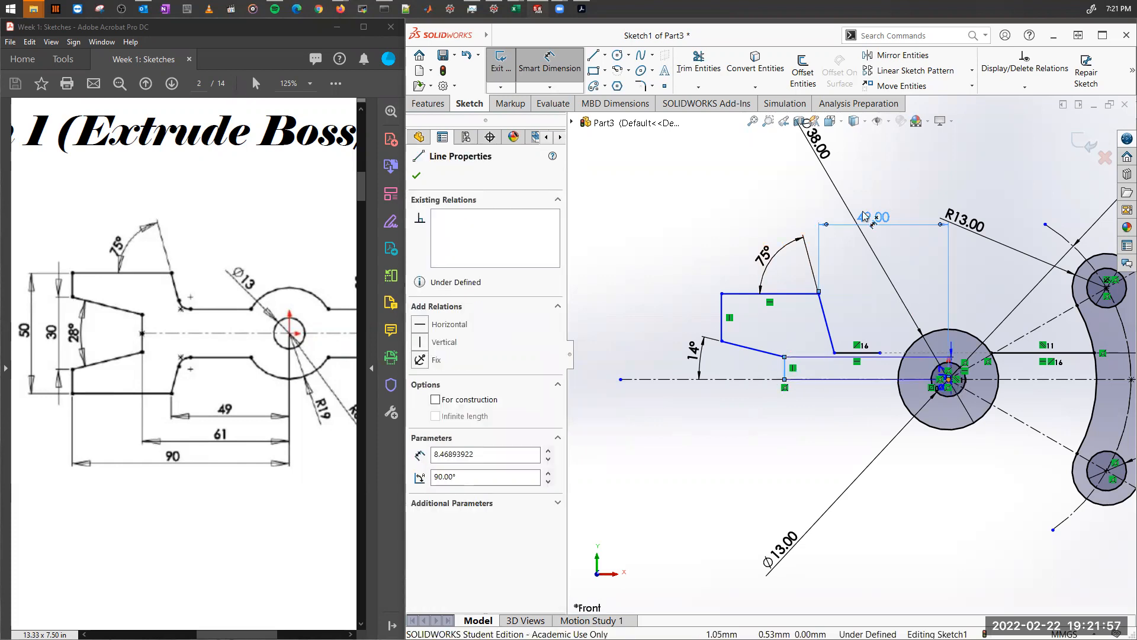
Dimension the horizontal distance from the fork's short inner vertical line to the hub center and set it to 61 mm.
left_click(949, 380)
left_click(860, 188)
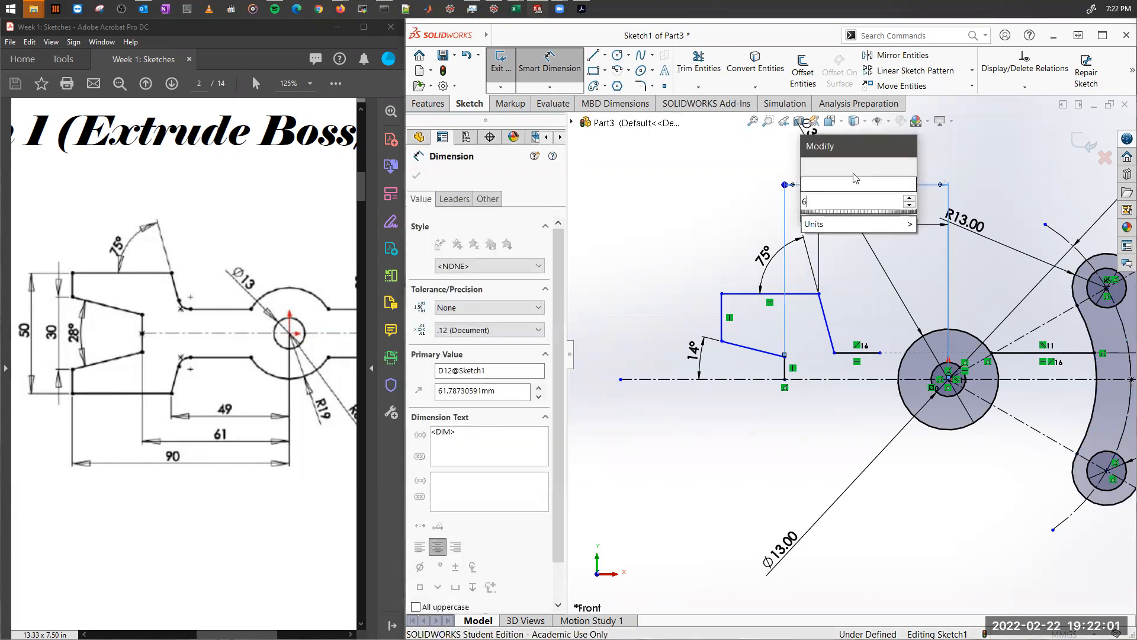
key("Return")
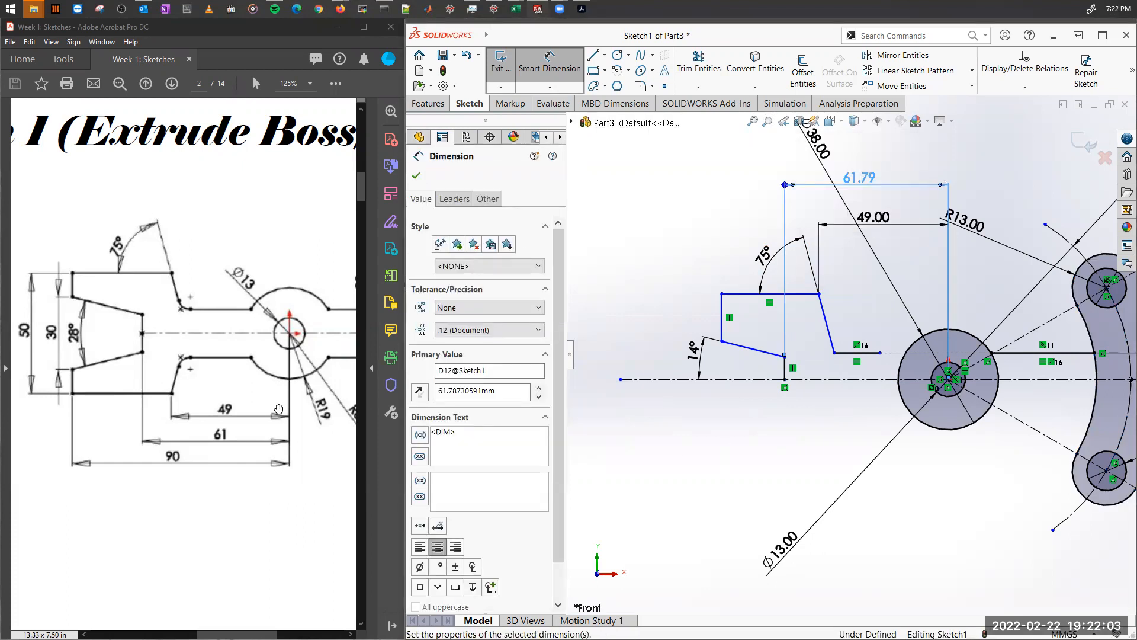
type("61")
key("Return")
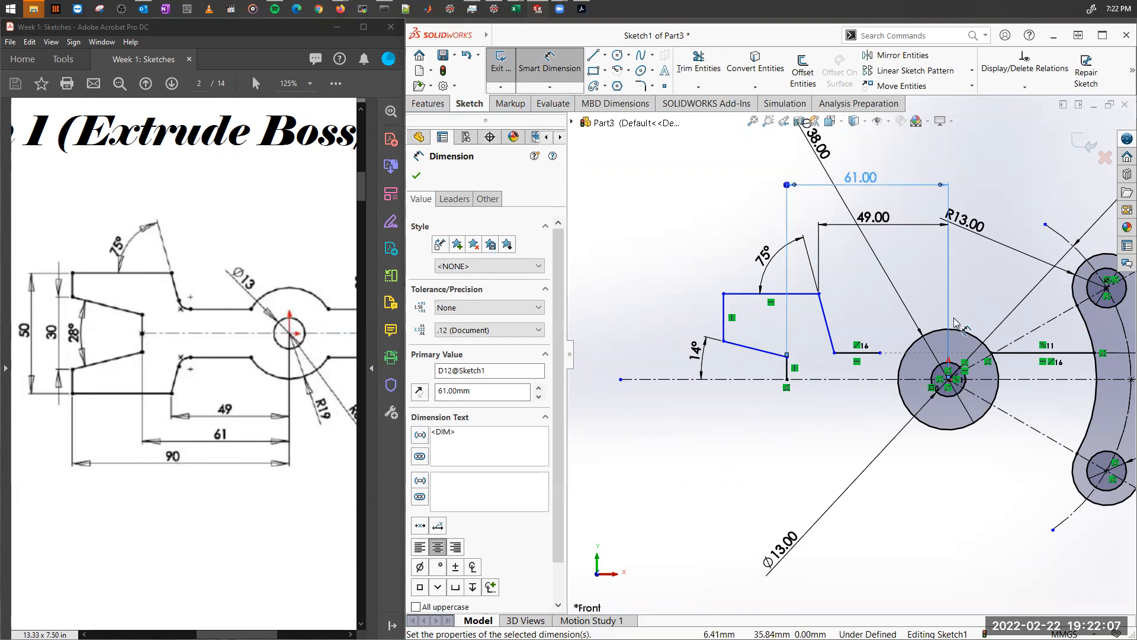
Dimension the horizontal distance from the fork's outer vertical end line to the hub center and set it to 90 mm.
left_click(725, 330)
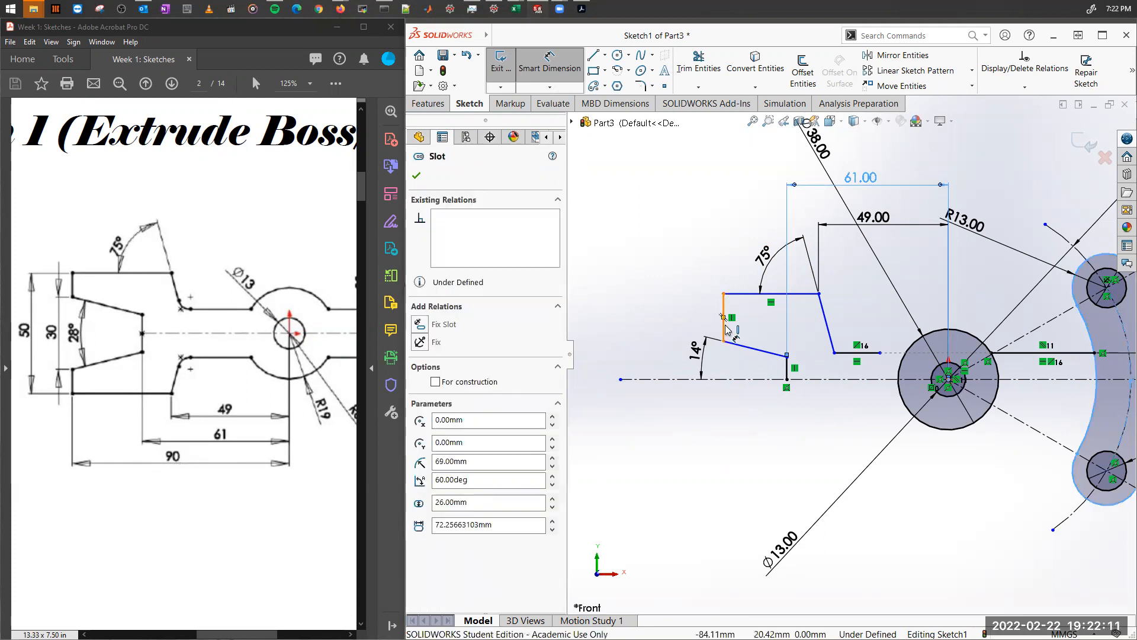
left_click(723, 317)
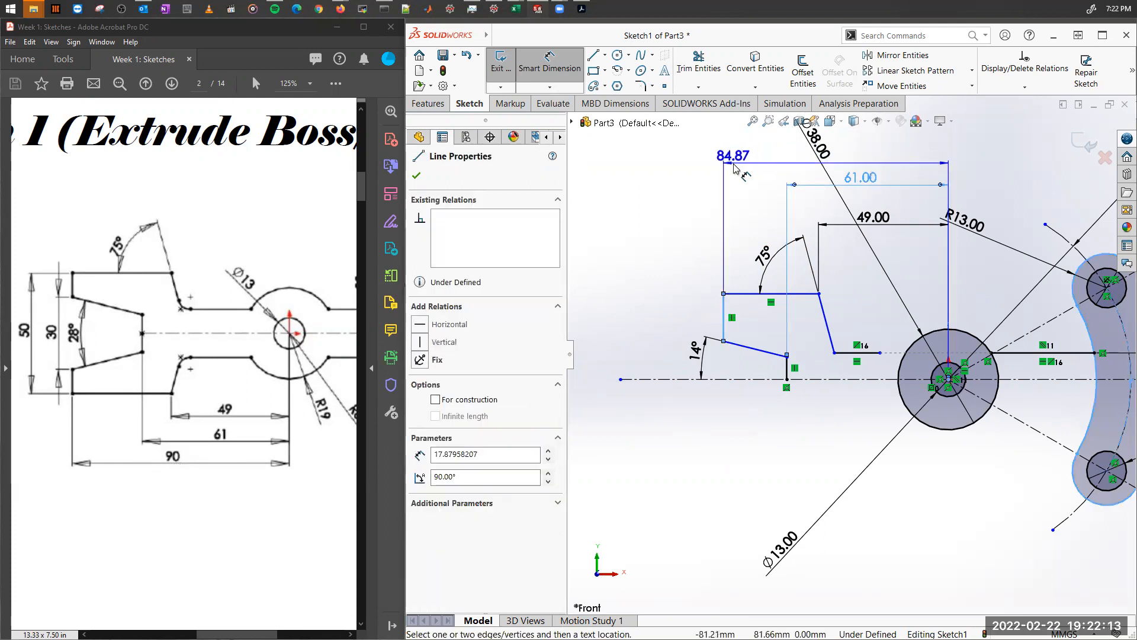
left_click(733, 167)
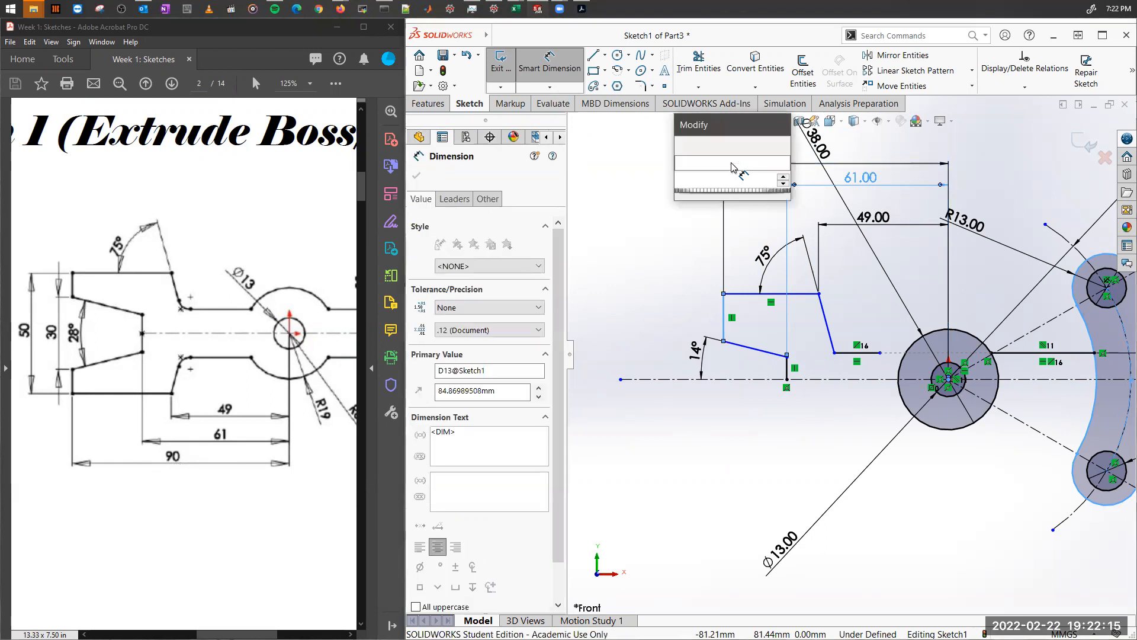
type("3")
type("0")
key("Return")
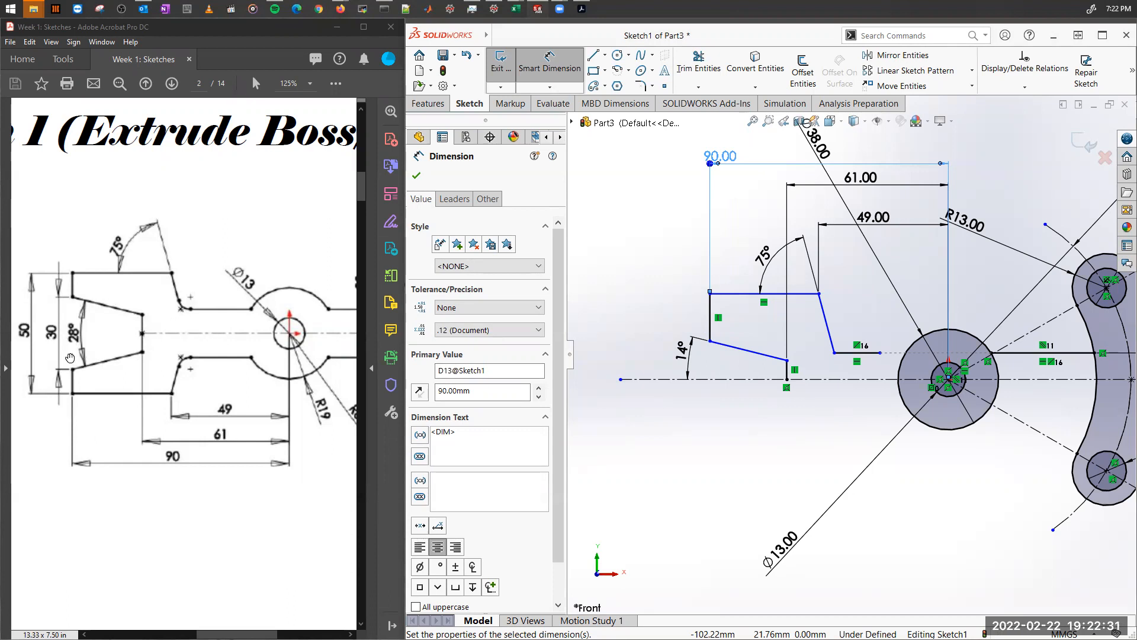
Dimension the height of the fork end line's lower endpoint above the horizontal centerline and set it to 15 mm.
left_click(710, 343)
left_click(711, 380)
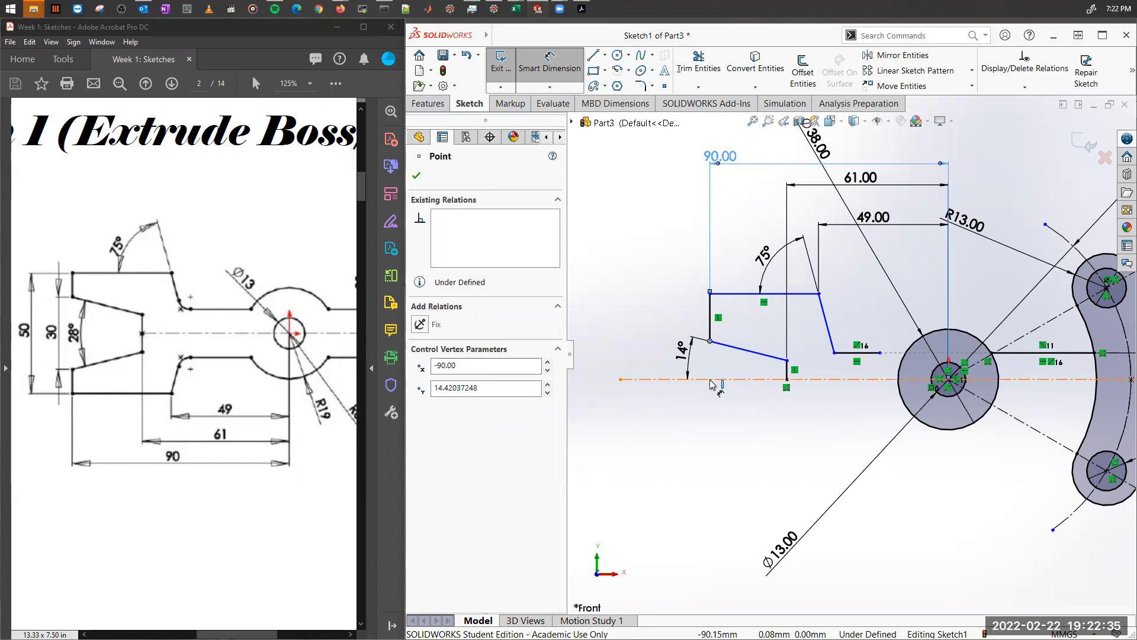
left_click(646, 359)
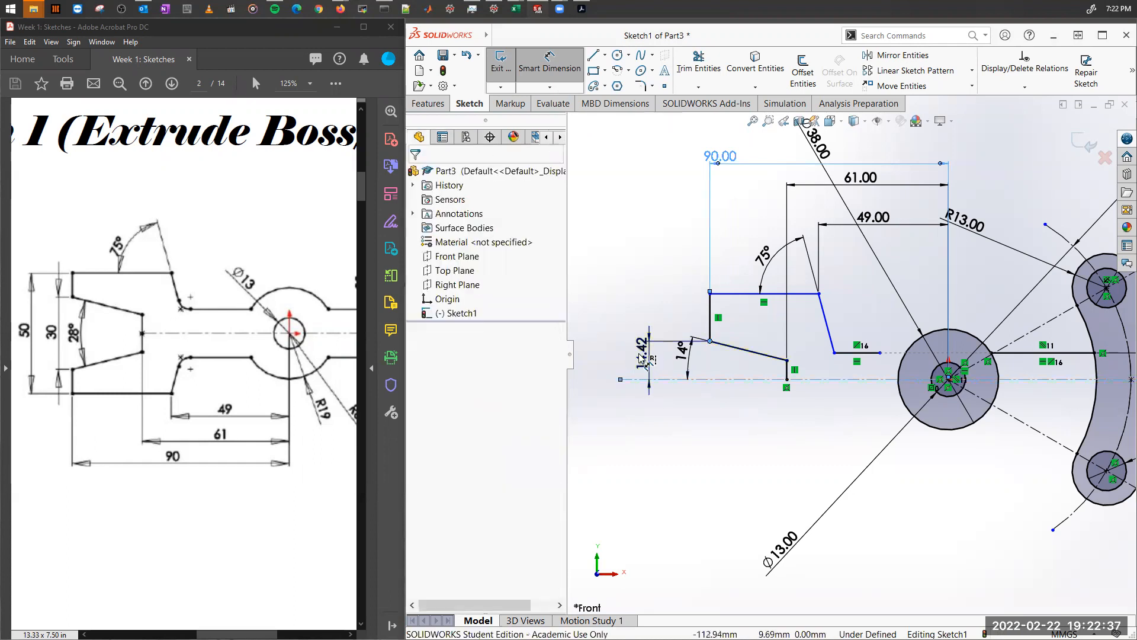
type("15")
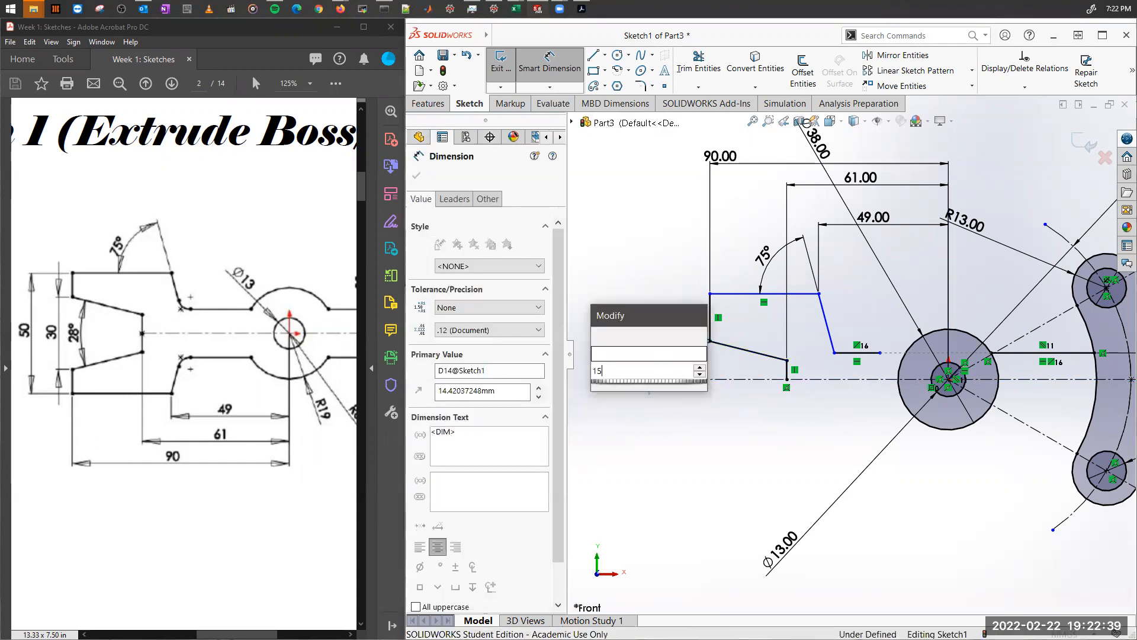
key("Return")
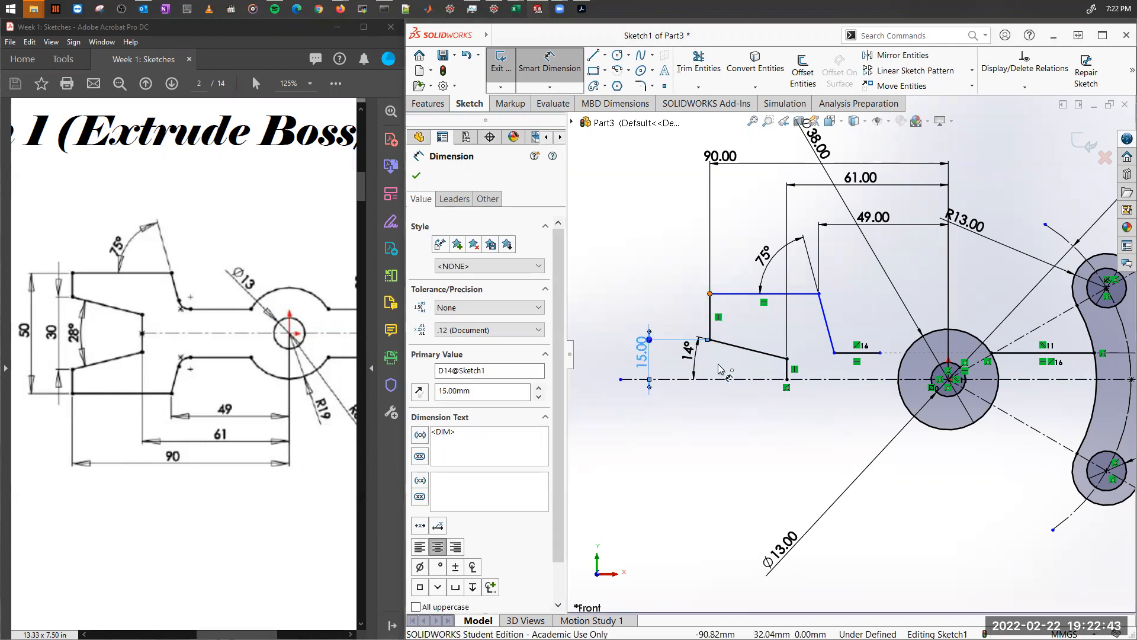
Dimension the height of the fork's top outer corner above the horizontal centerline and set it to 25 mm.
left_click(709, 293)
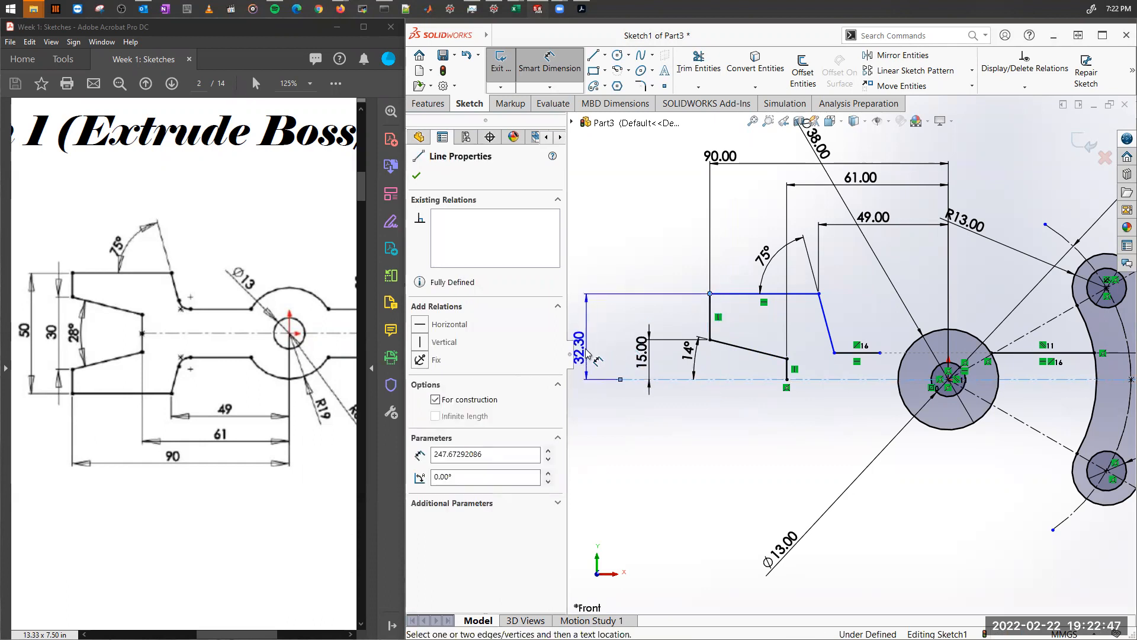
left_click(600, 335)
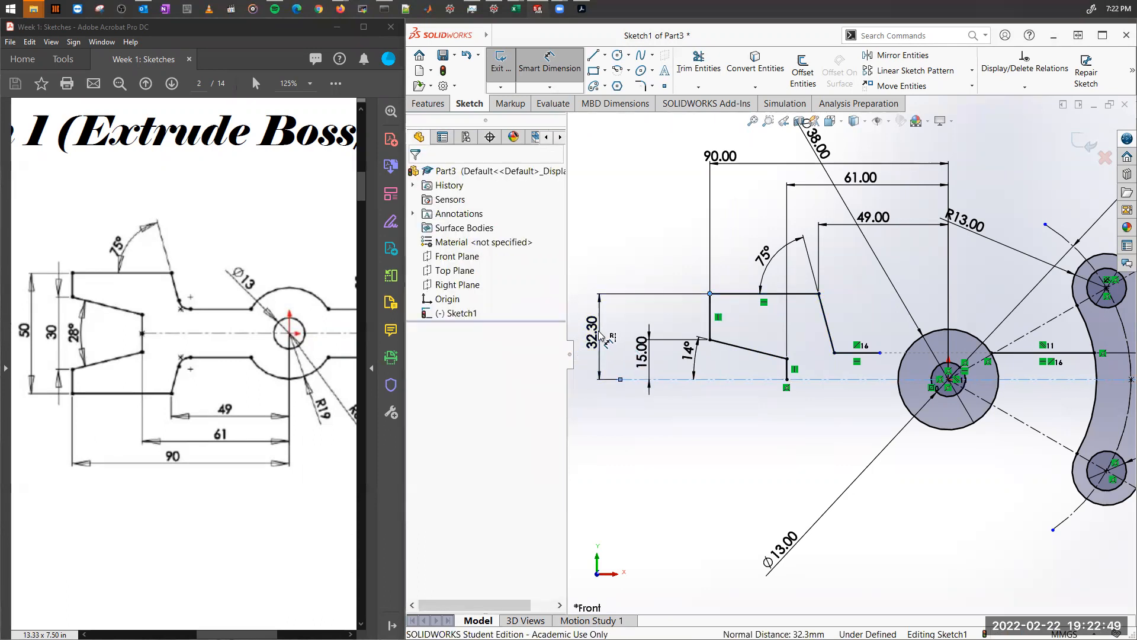
type("25")
key("Escape")
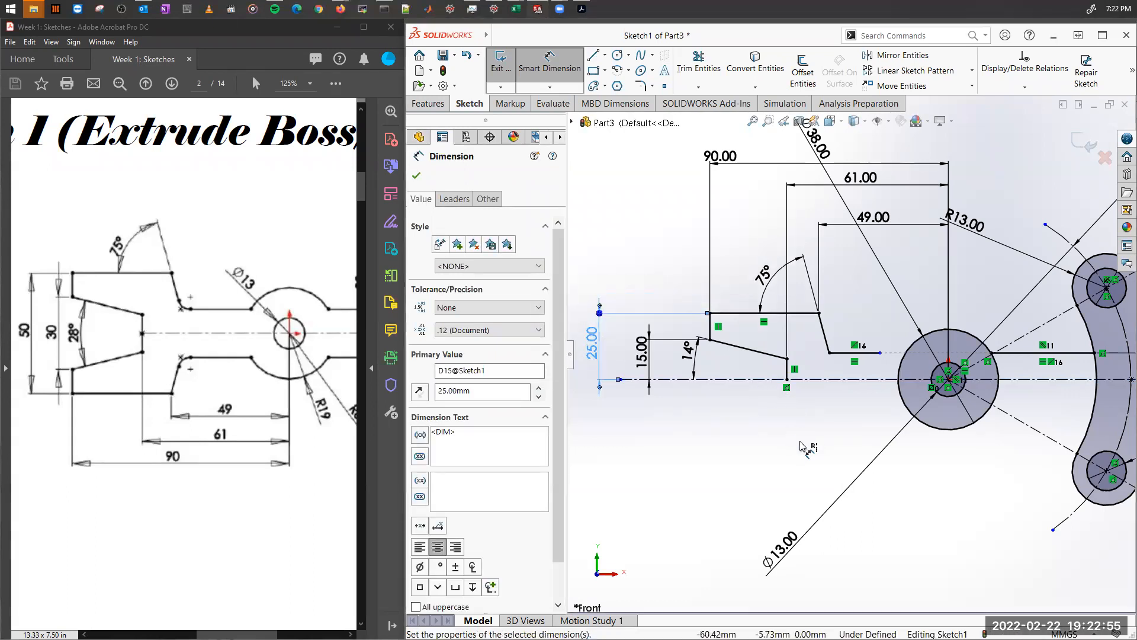
key("Escape")
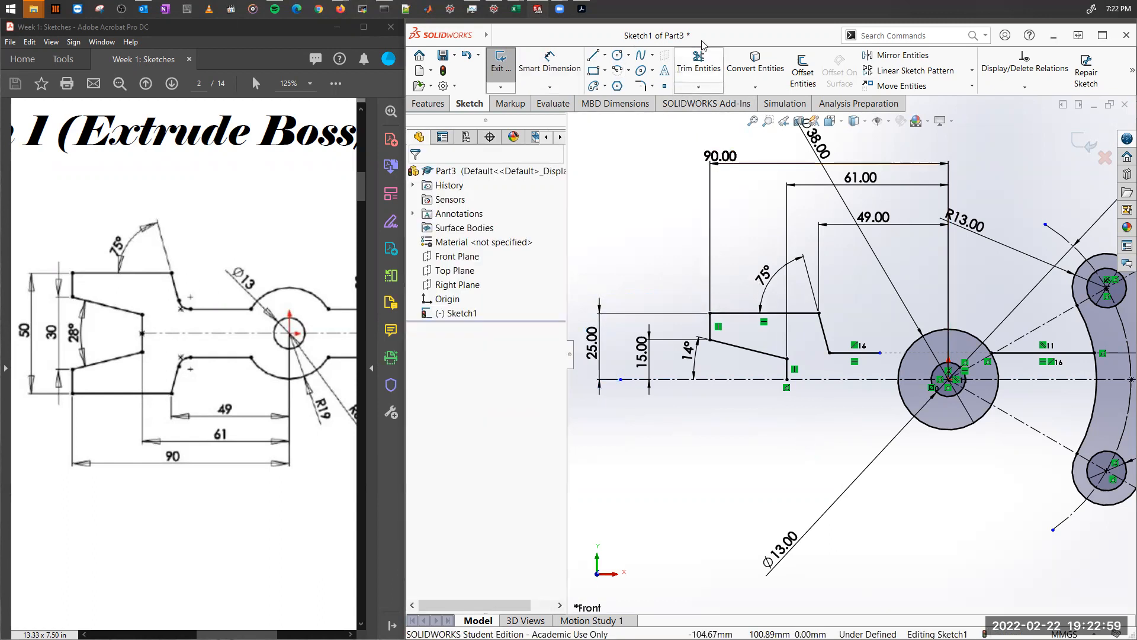
Extend the neck line on the fork side until it meets the outer hub circle.
left_click(710, 90)
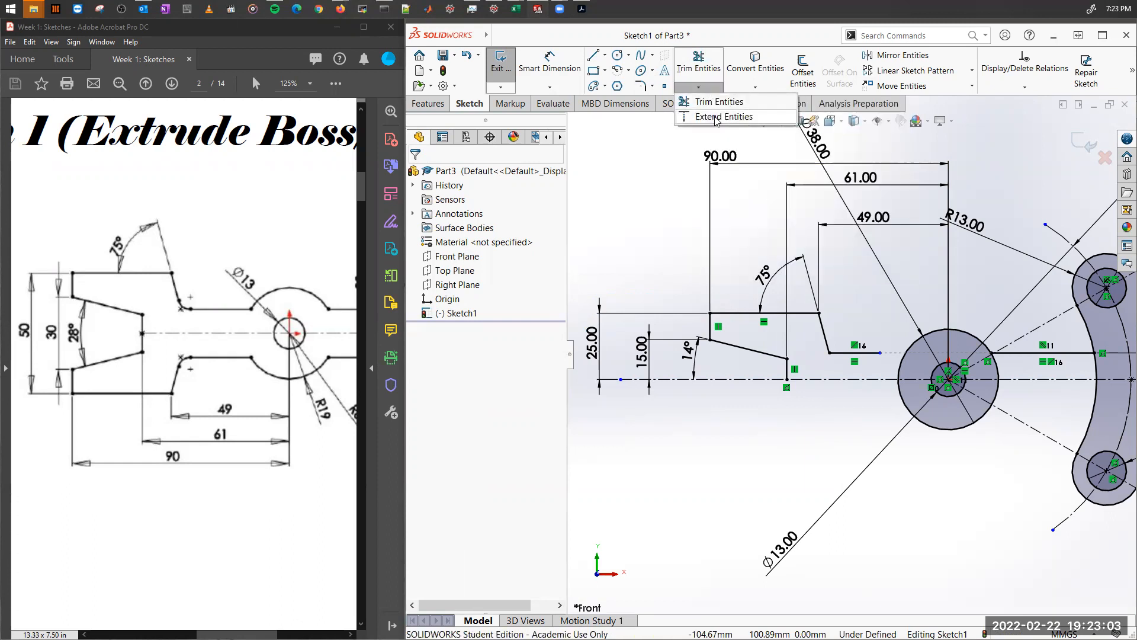
left_click(717, 117)
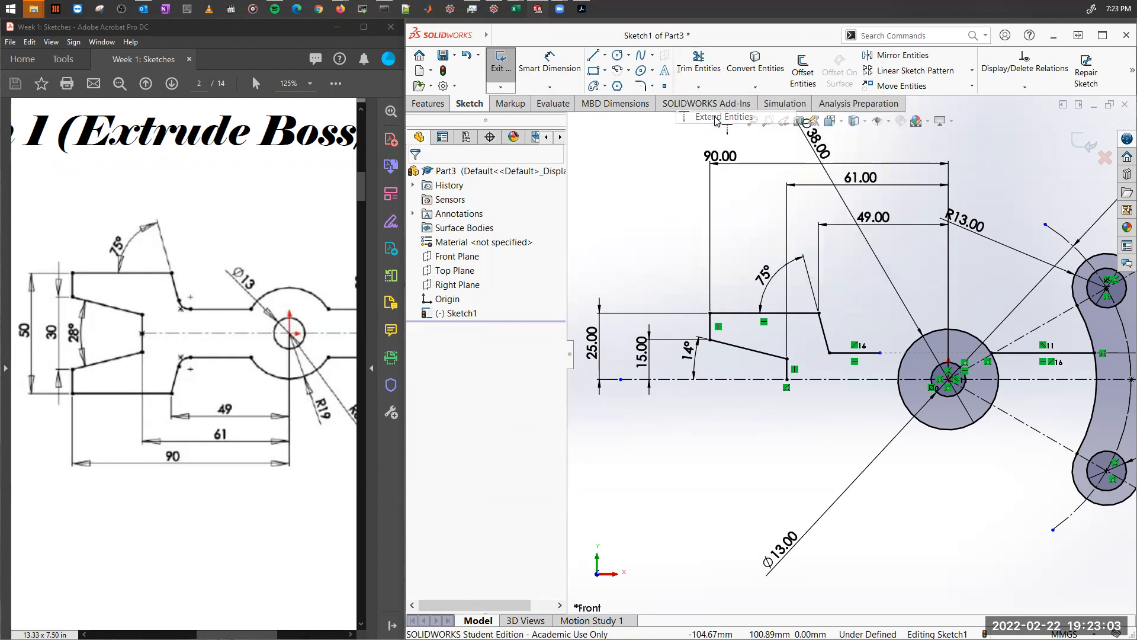
left_click(870, 358)
key("Escape")
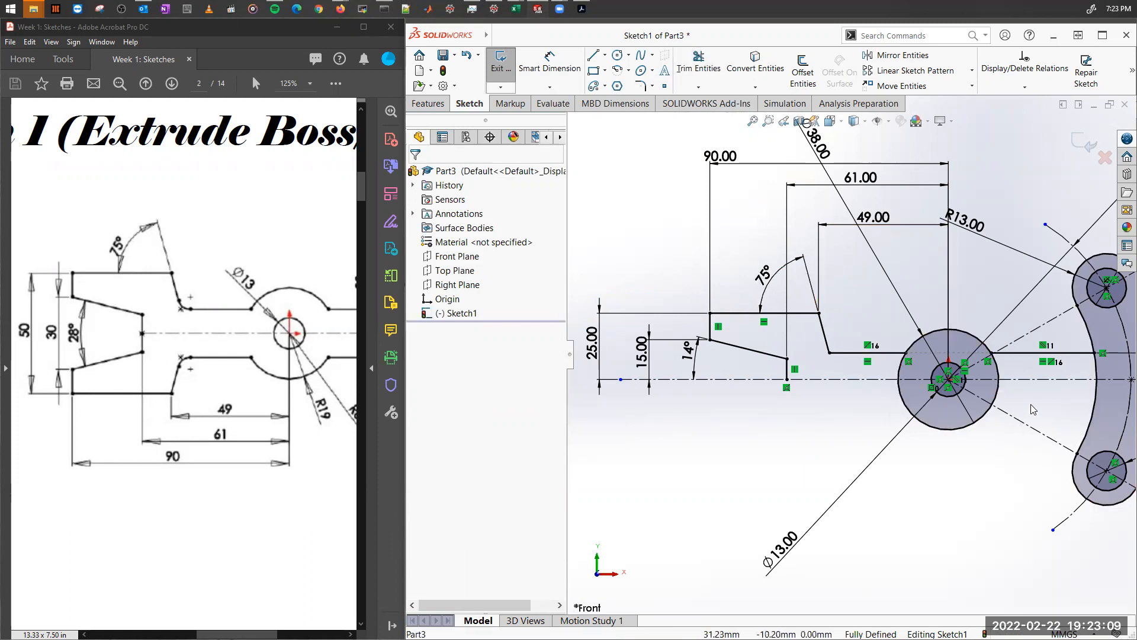
Mirror the fork half-profile lines, the neck line and the slot-side arm line about the horizontal centerline.
scroll(1025, 409, "down", 1)
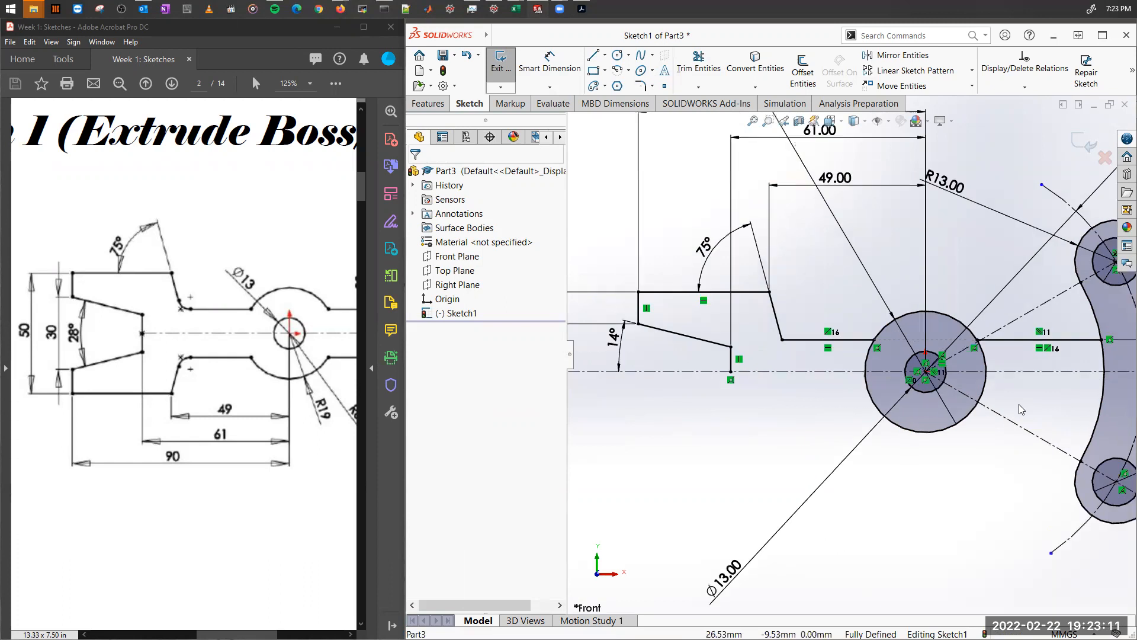
scroll(850, 354, "up", 1)
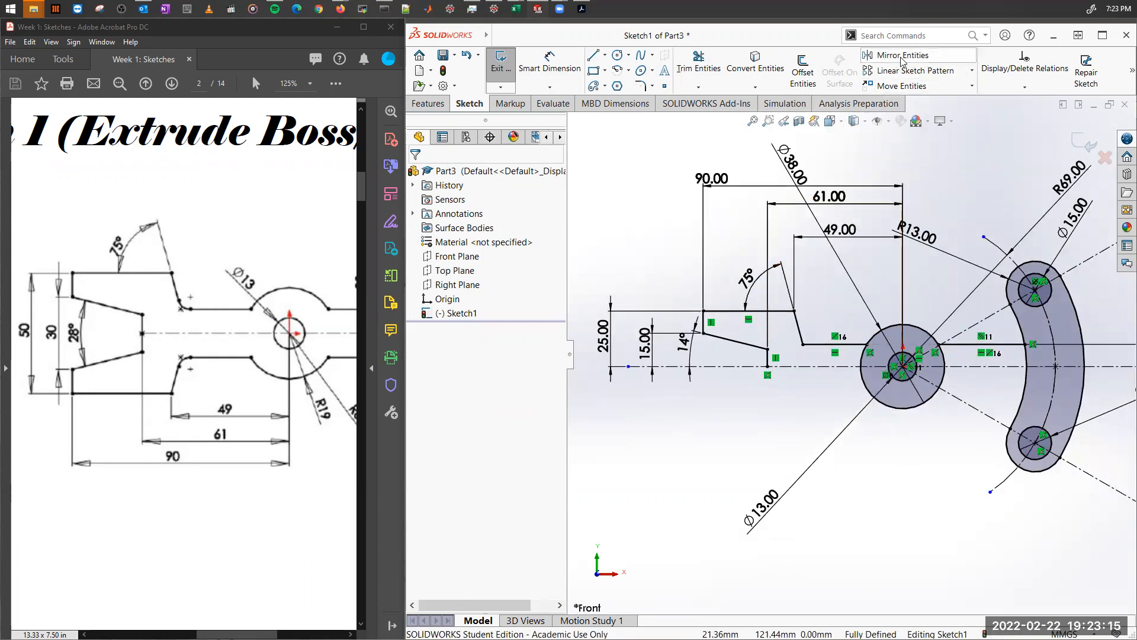
left_click(949, 57)
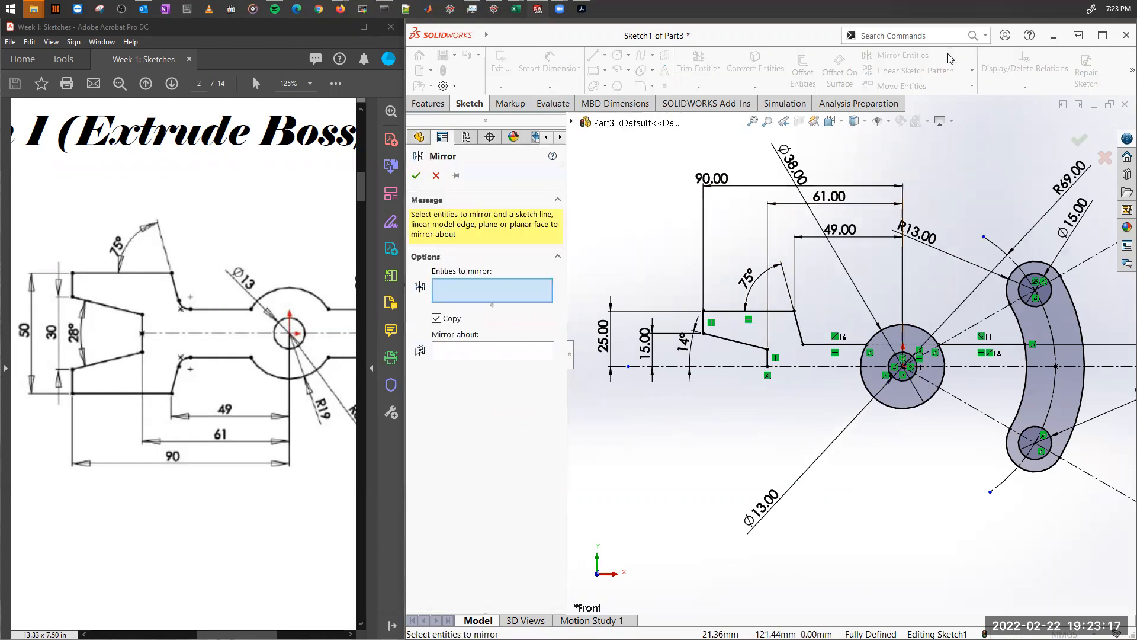
left_click(972, 345)
left_click(829, 344)
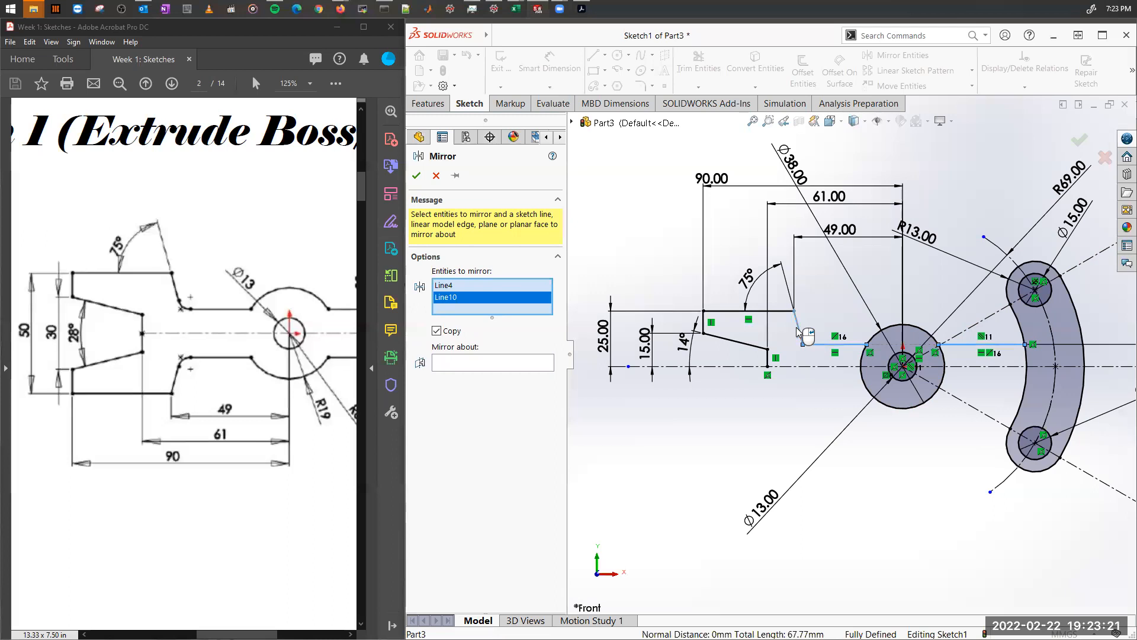
left_click(798, 328)
left_click(743, 310)
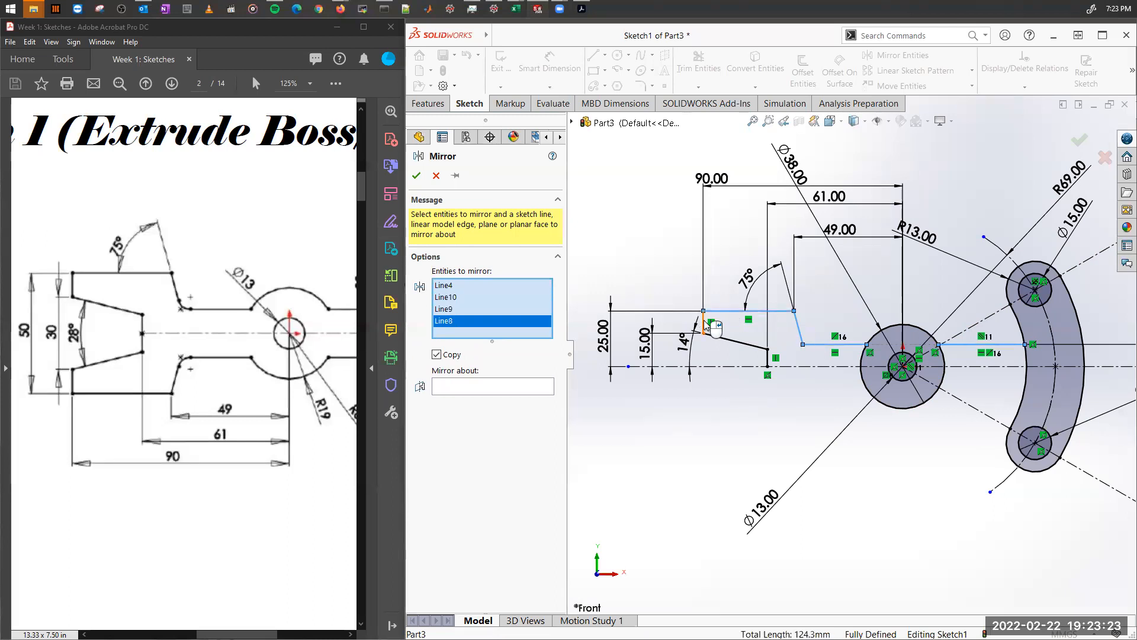
left_click(704, 324)
left_click(750, 345)
left_click(767, 359)
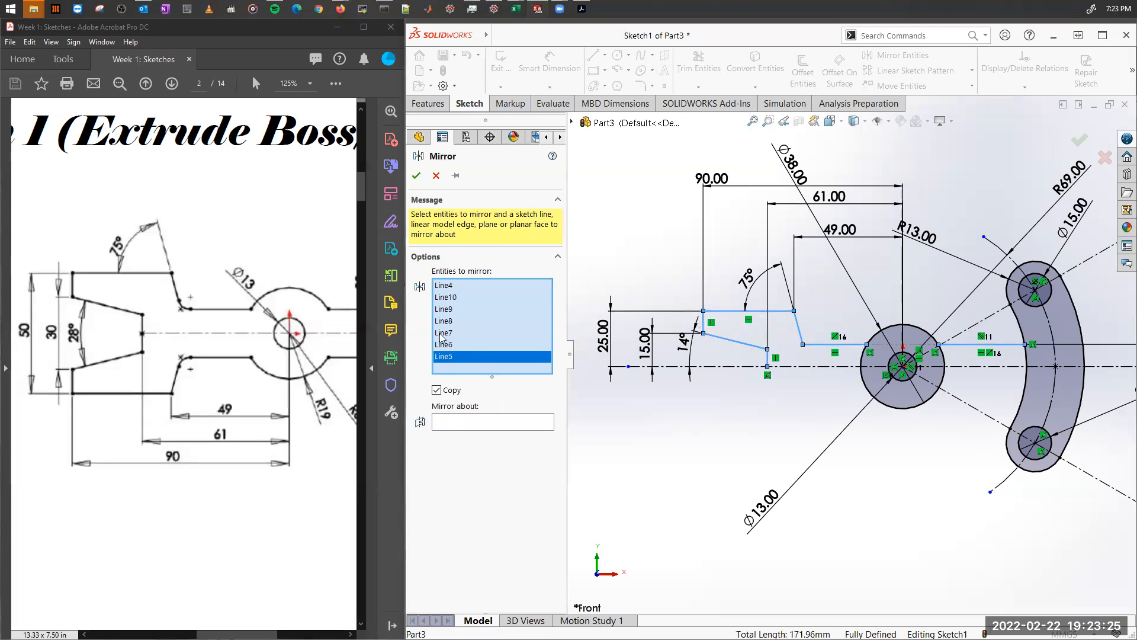
left_click(456, 428)
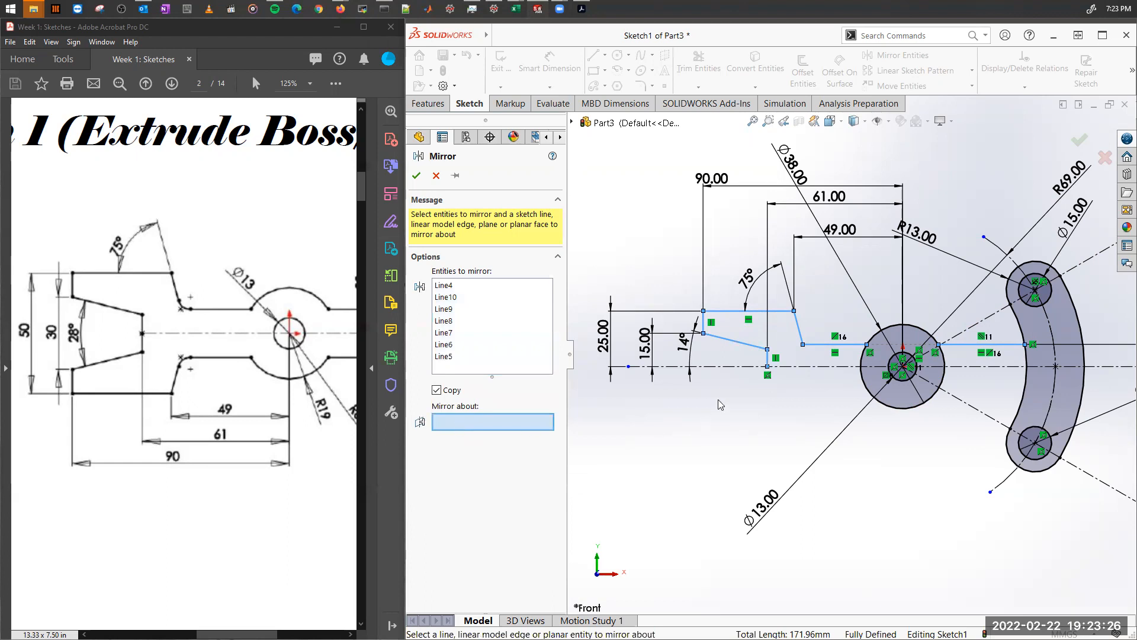
left_click(733, 367)
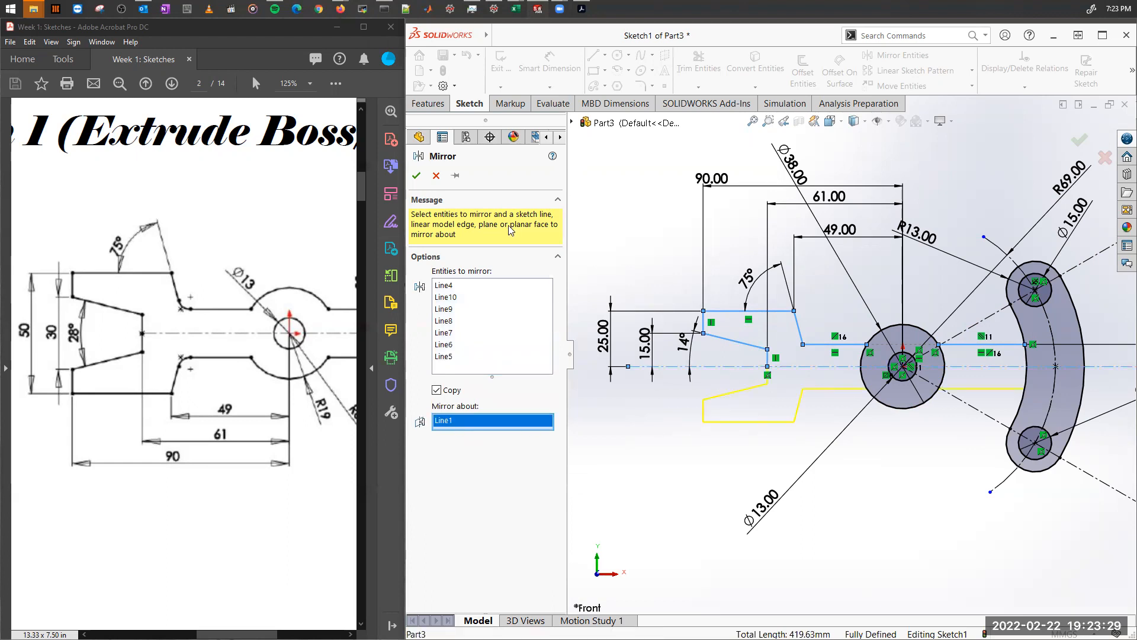
left_click(416, 175)
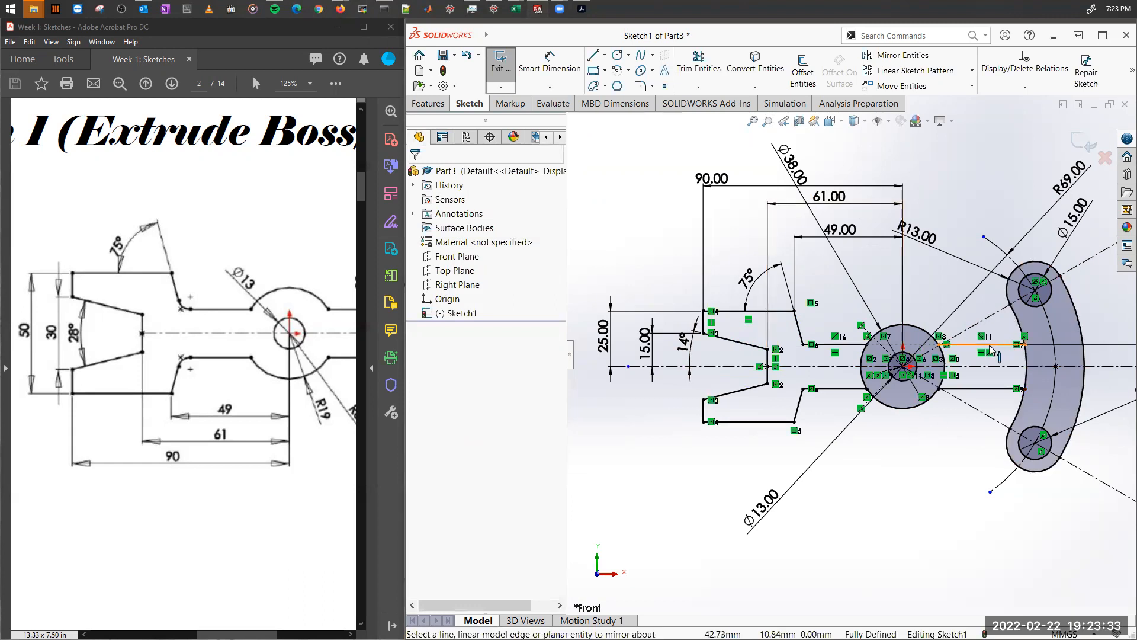
Trim away the arc of the outer hub circle between the two neck lines on the fork side.
scroll(834, 401, "down", 2)
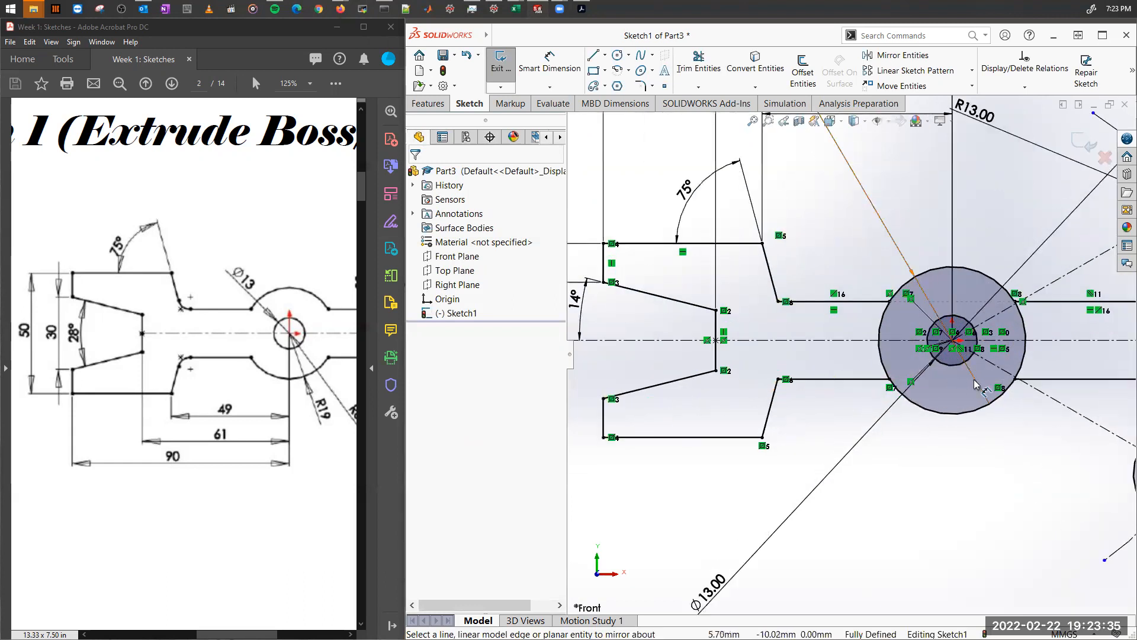
mouse_move(1030, 369)
middle_mouse_down("ctrl")
mouse_move(726, 447)
mouse_move(802, 372)
mouse_move(858, 367)
middle_mouse_up("ctrl")
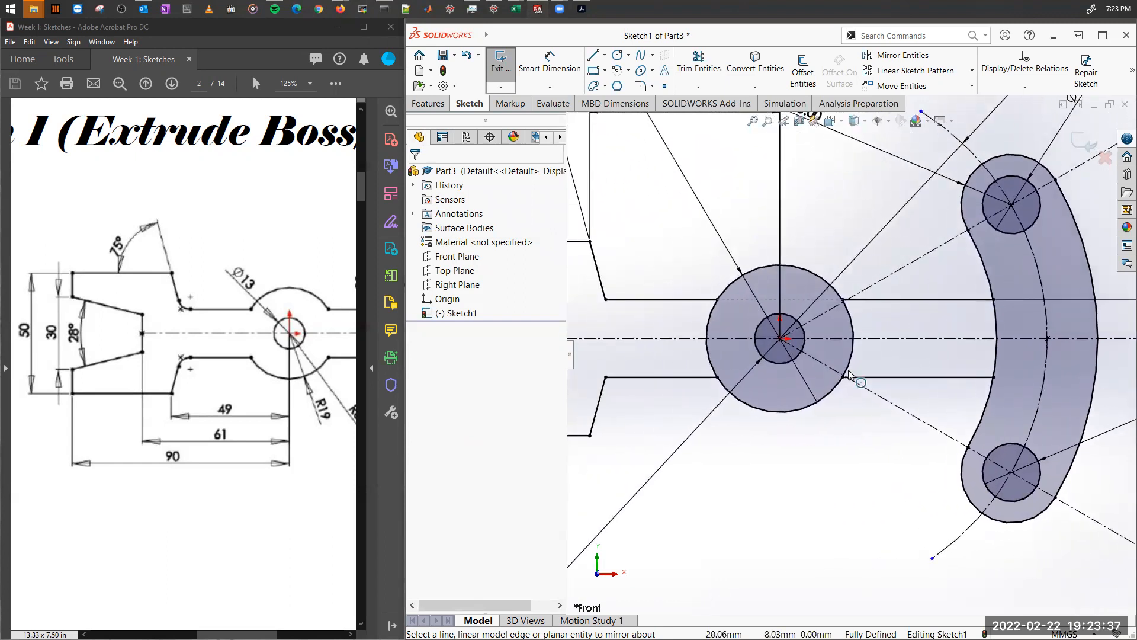
right_click(701, 71)
left_click(700, 70)
left_click(700, 65)
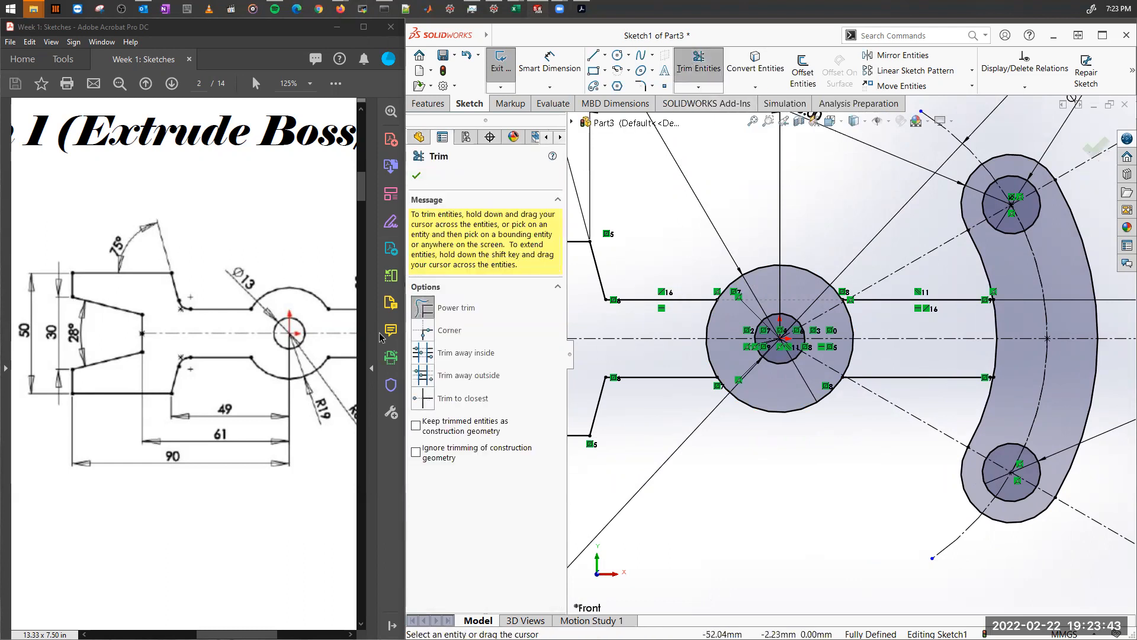
mouse_move(717, 330)
left_mouse_down()
mouse_move(702, 339)
mouse_move(715, 362)
left_mouse_up()
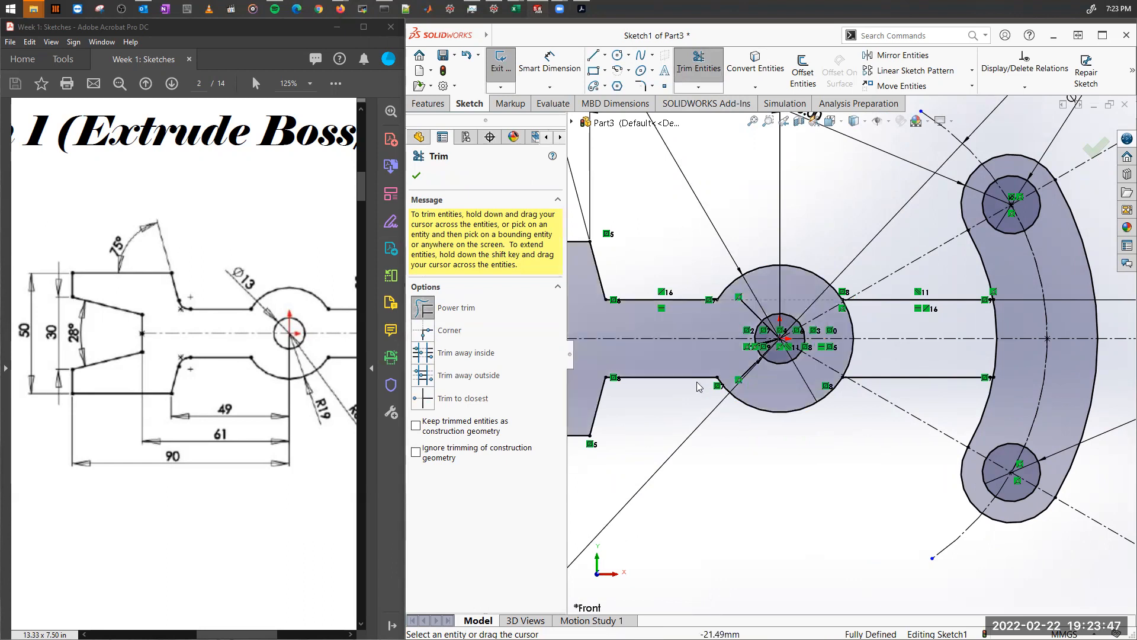
Trim the outer hub circle on the curved slot's side back to its junction with the upper arm line.
scroll(877, 326, "up", 4)
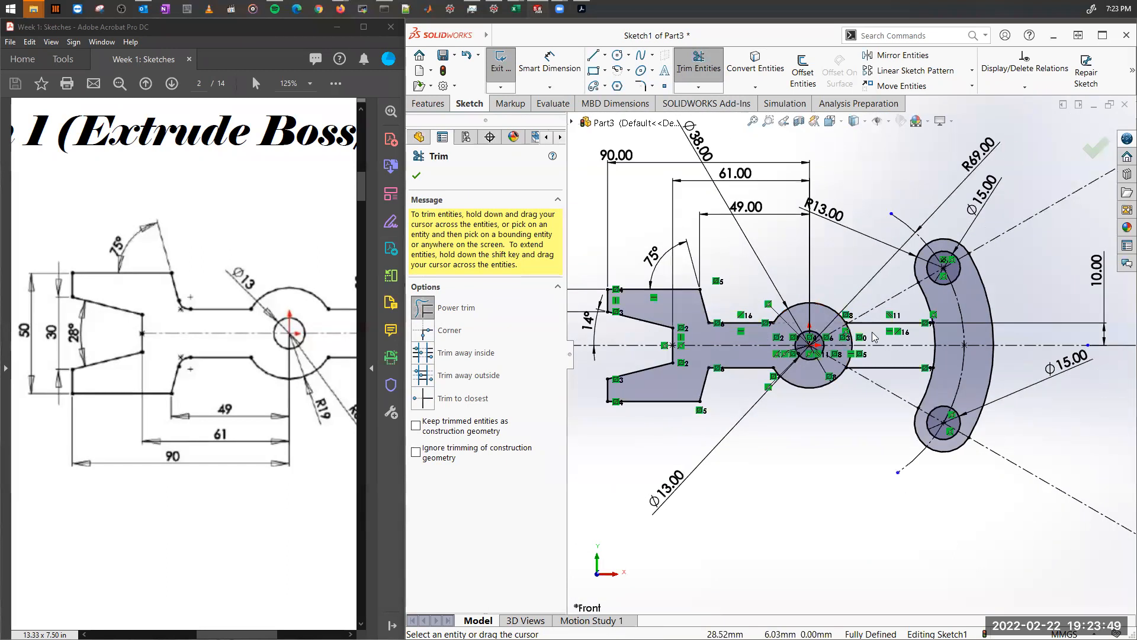
scroll(865, 337, "down", 10)
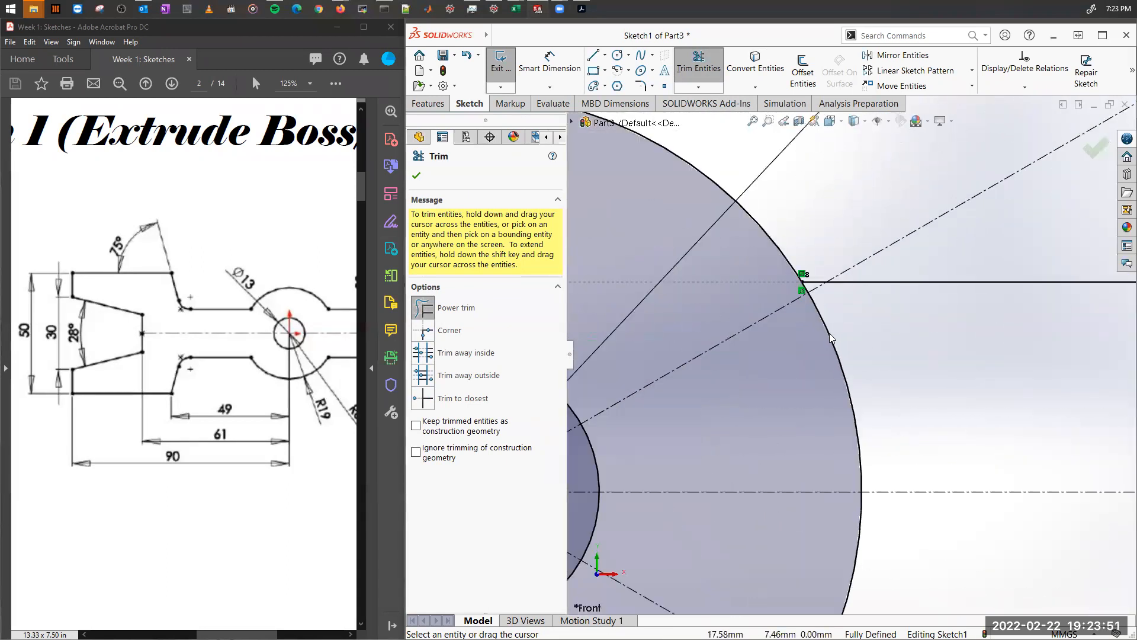
left_click_drag(843, 279, 802, 322)
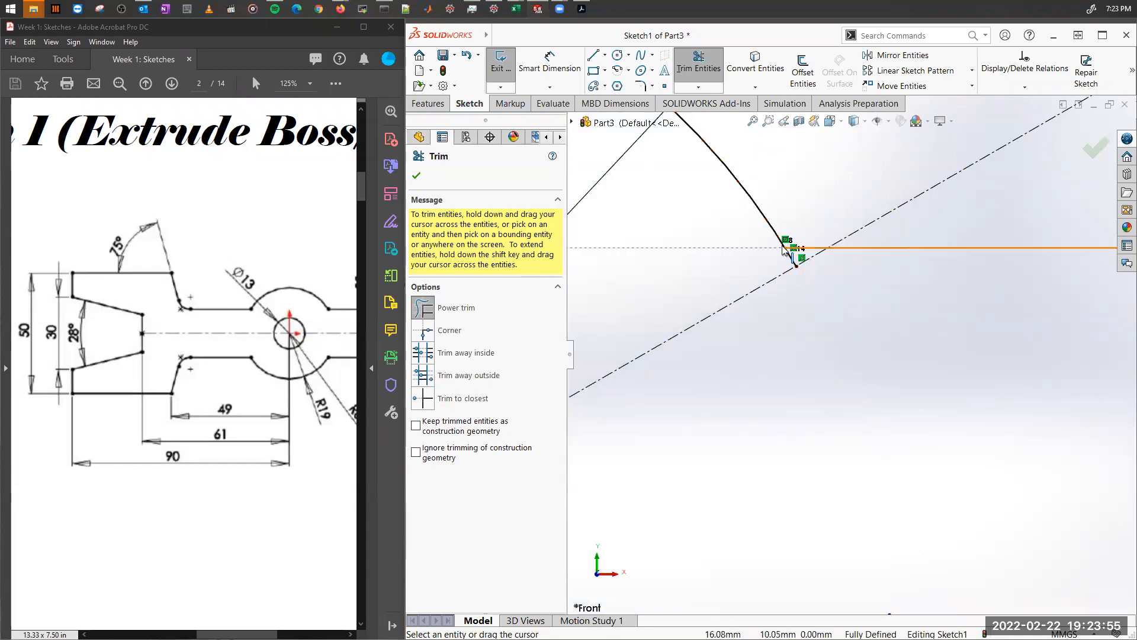
left_click_drag(783, 266, 796, 261)
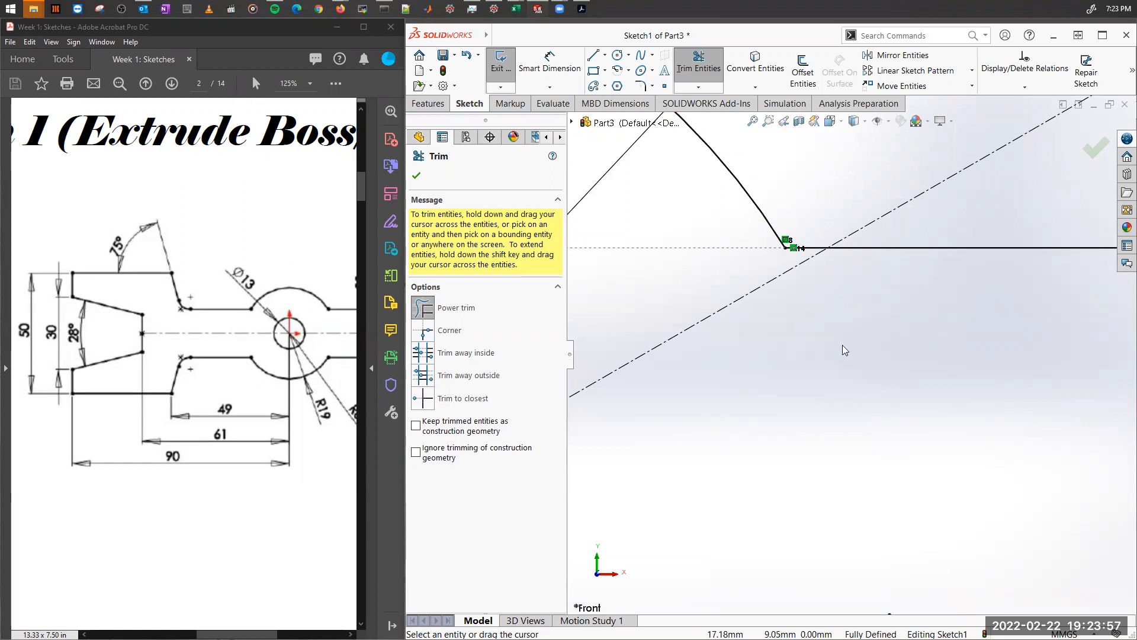
Trim the rest of the outer hub circle between the arm lines, back to its junction with the lower arm line.
scroll(819, 473, "up", 1)
scroll(819, 473, "down", 2)
scroll(819, 473, "up", 4)
middle_click_drag(838, 496, 830, 278, "ctrl")
left_click_drag(864, 405, 841, 408)
scroll(828, 449, "up", 2)
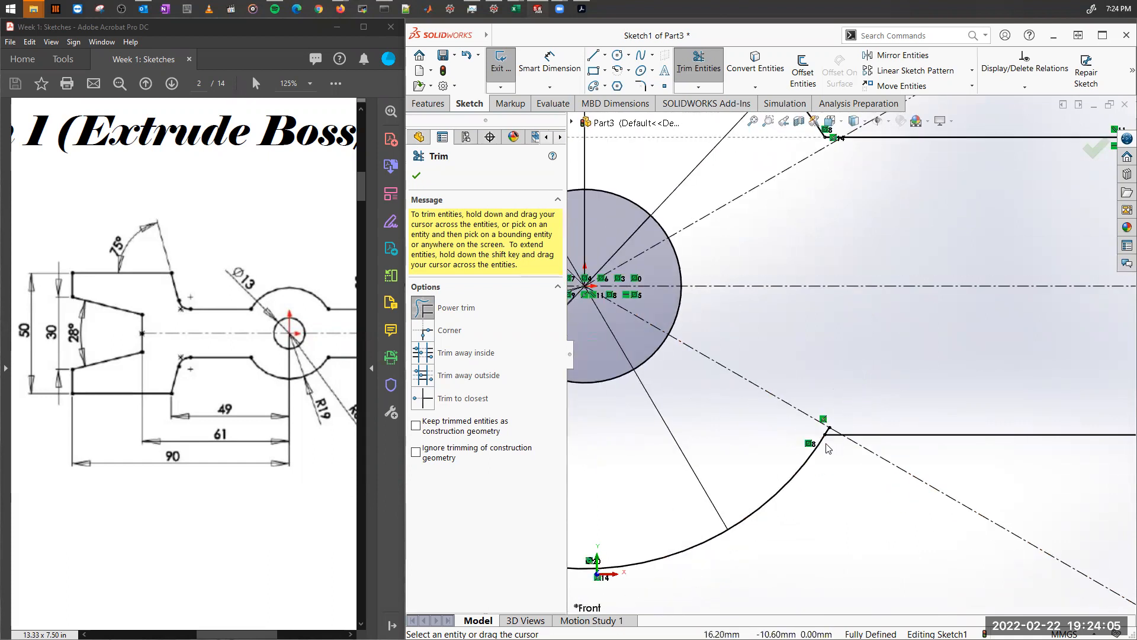
scroll(828, 448, "down", 2)
middle_click_drag(828, 422, 828, 330, "ctrl")
left_click_drag(805, 303, 839, 319)
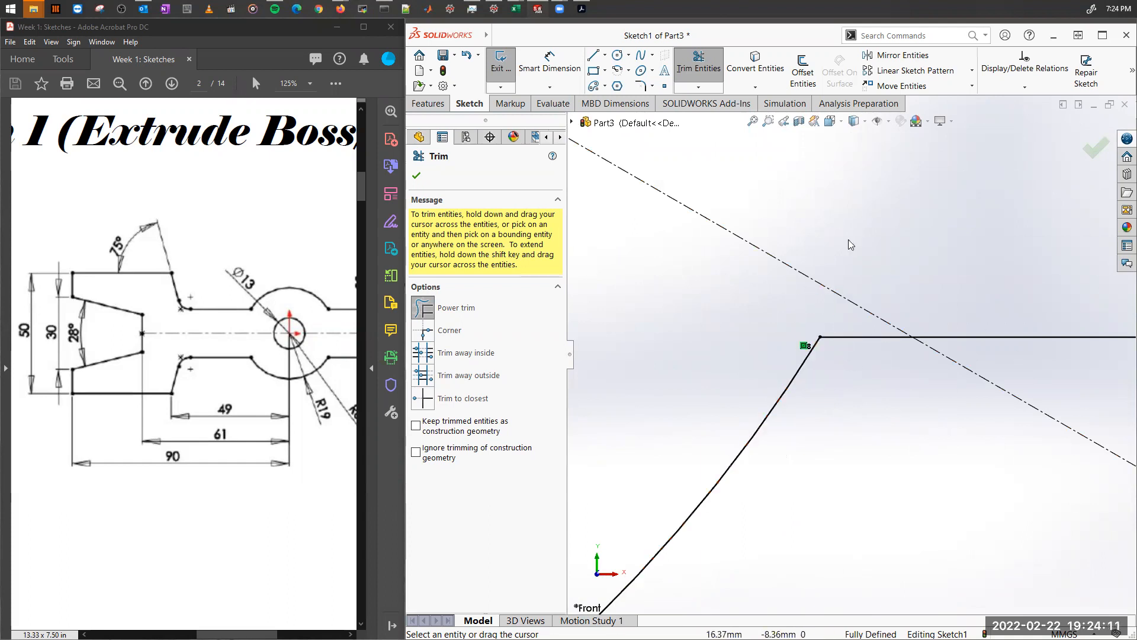
Trim the curved slot's inner arc between the two arm lines, accepting that the slot entity is destroyed.
scroll(847, 342, "down", 1)
scroll(847, 344, "up", 5)
mouse_move(978, 324)
middle_mouse_down("ctrl")
mouse_move(762, 363)
mouse_move(738, 391)
middle_mouse_up("ctrl")
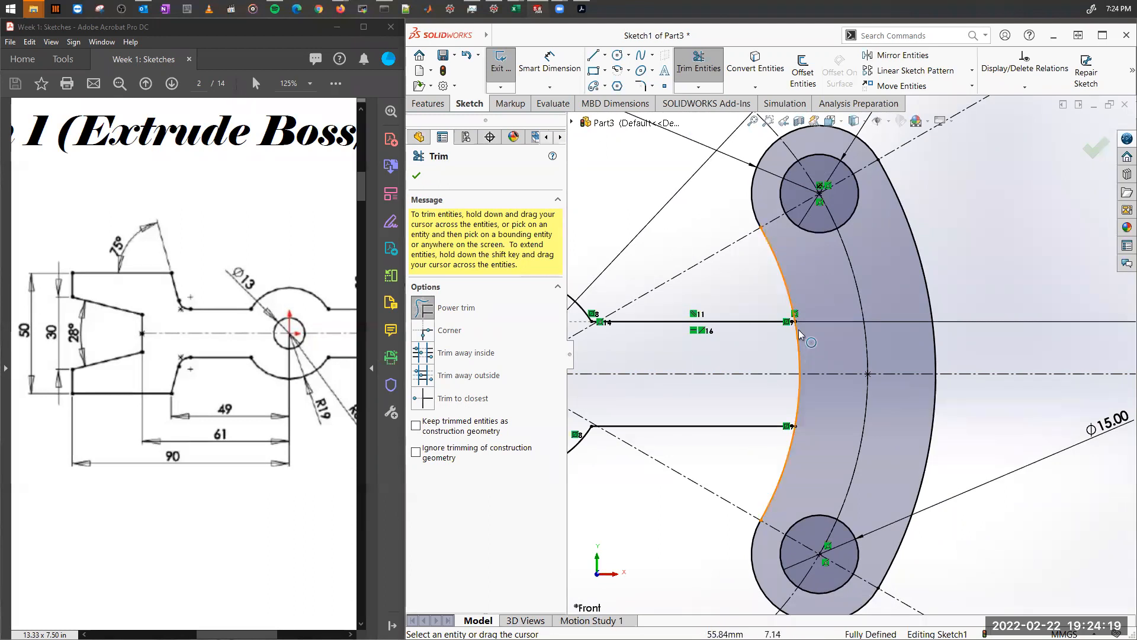
scroll(803, 351, "up", 3)
scroll(822, 344, "down", 5)
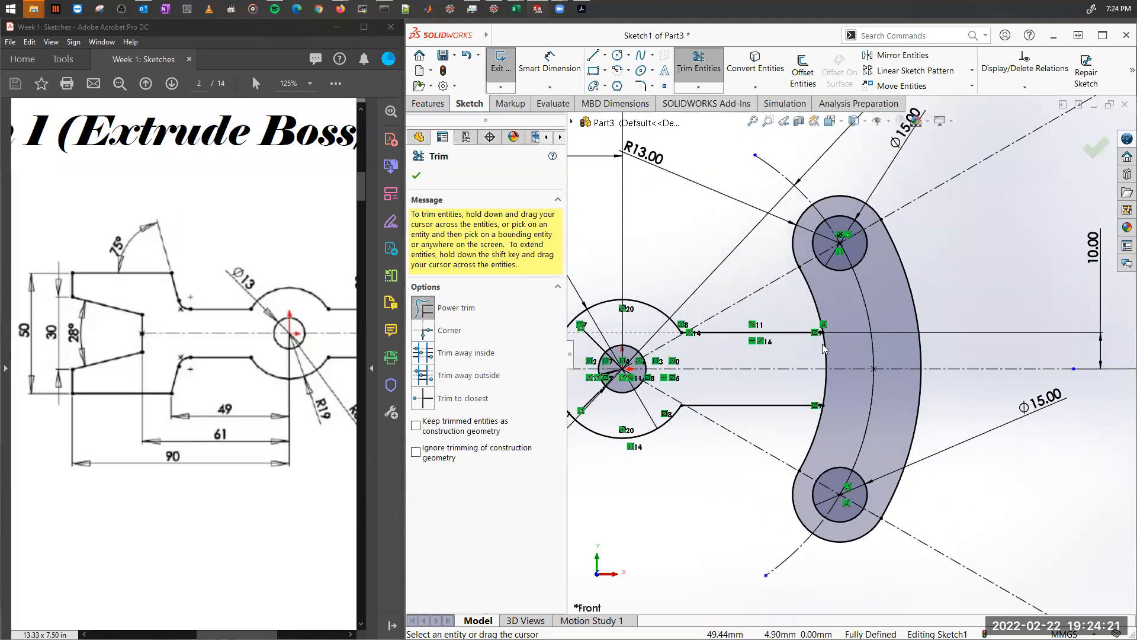
left_click_drag(827, 350, 883, 354)
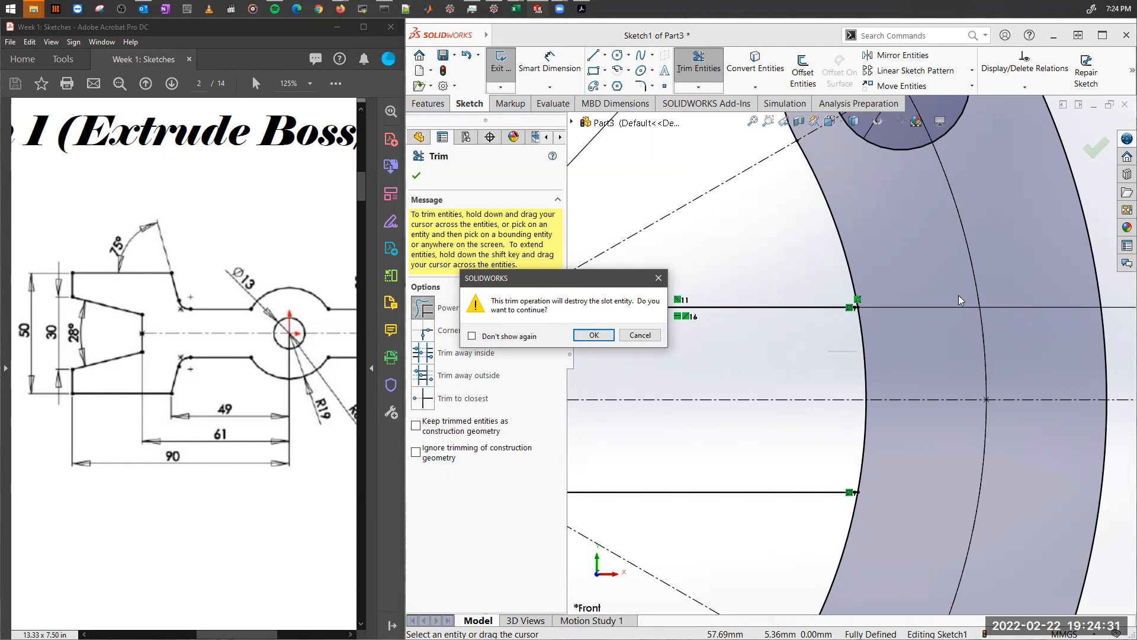
left_click(605, 335)
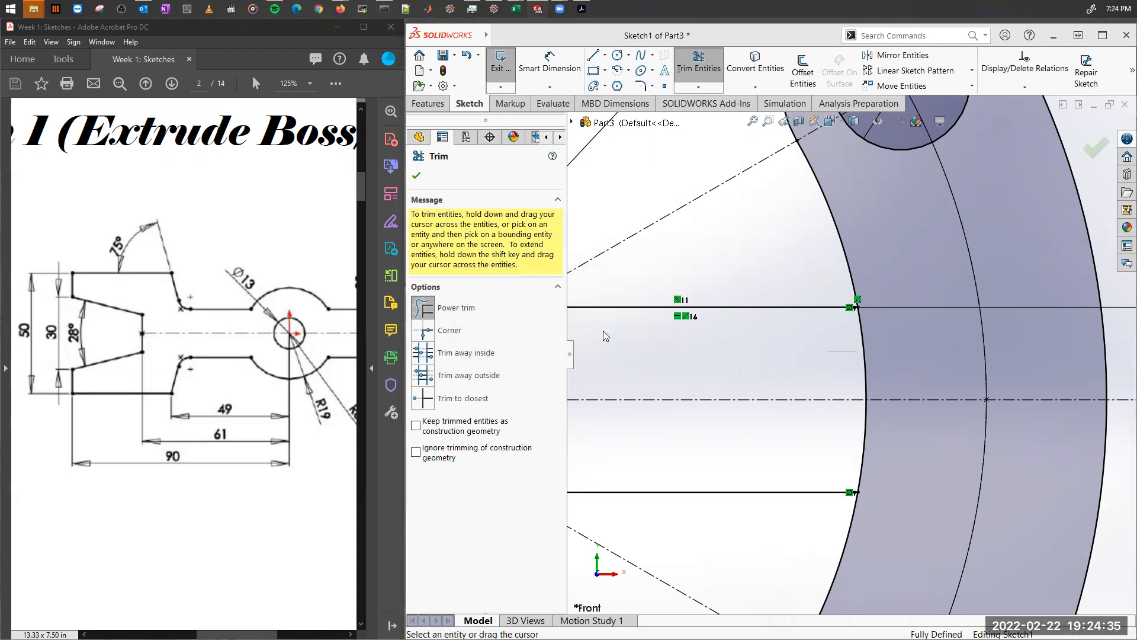
left_click_drag(822, 441, 891, 446)
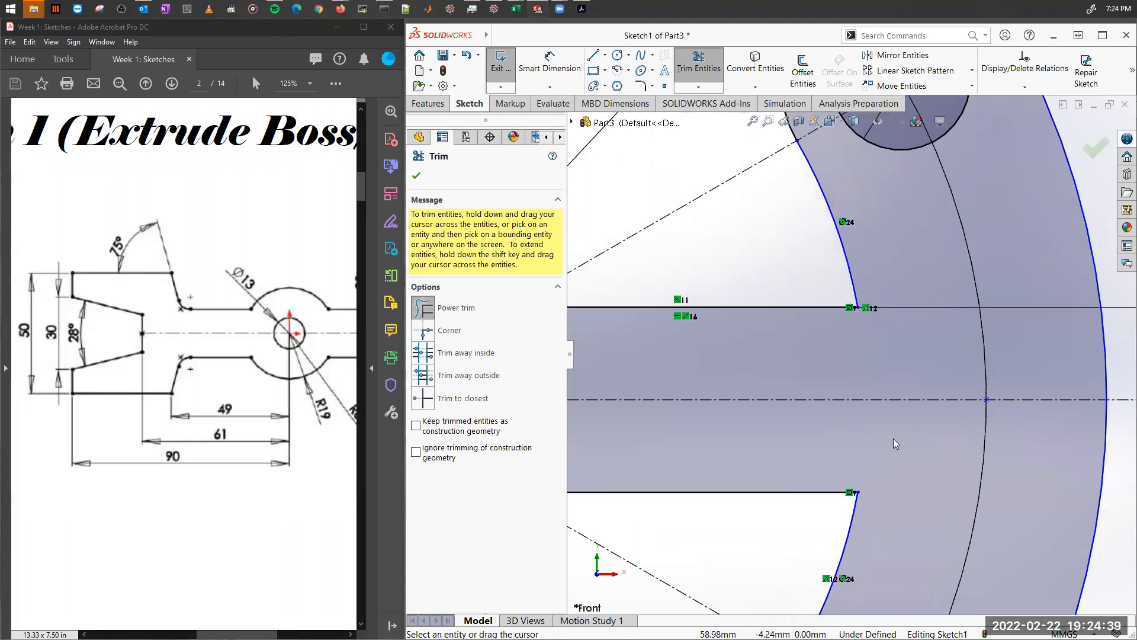
Finish trimming and exit the sketch of the complete profile.
scroll(893, 438, "up", 6)
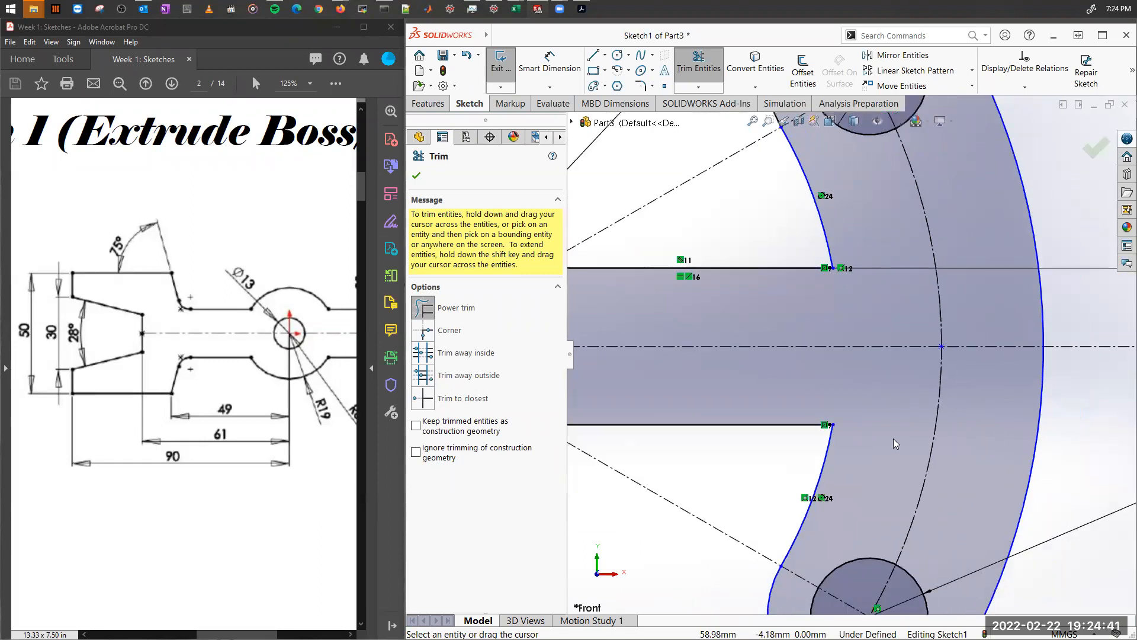
scroll(893, 438, "up", 2)
scroll(772, 422, "up", 1)
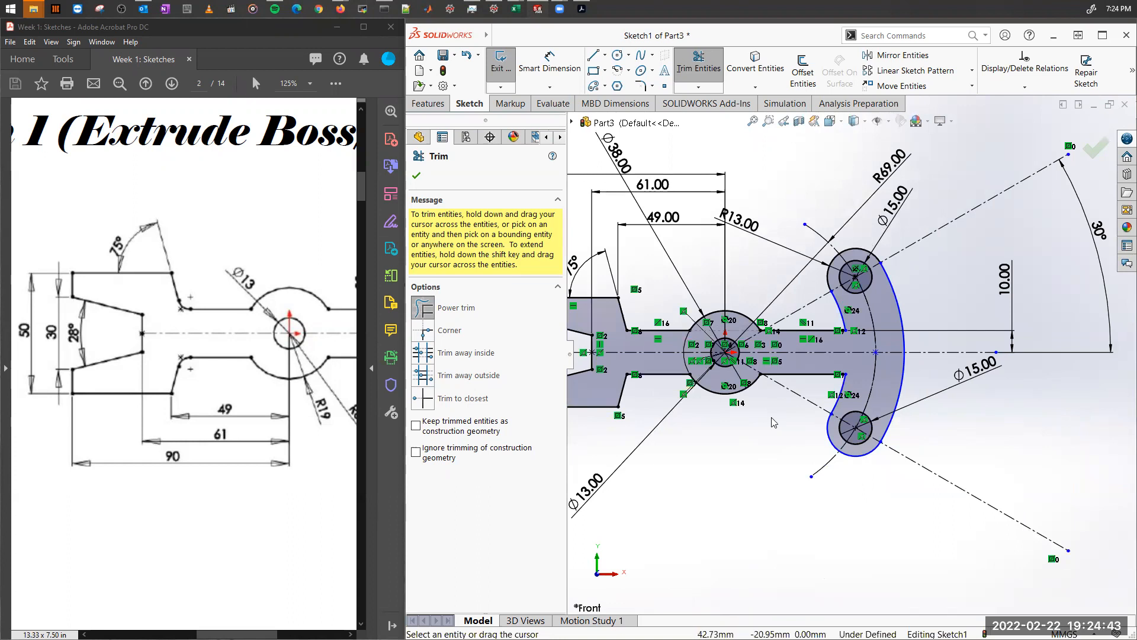
scroll(755, 431, "up", 1)
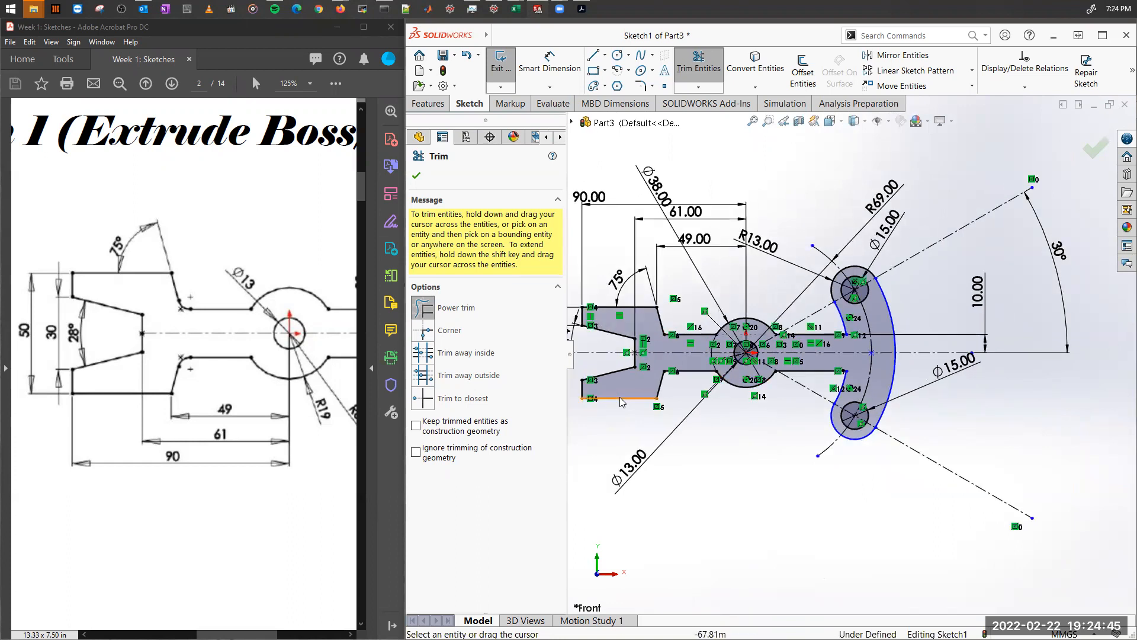
scroll(859, 349, "up", 1)
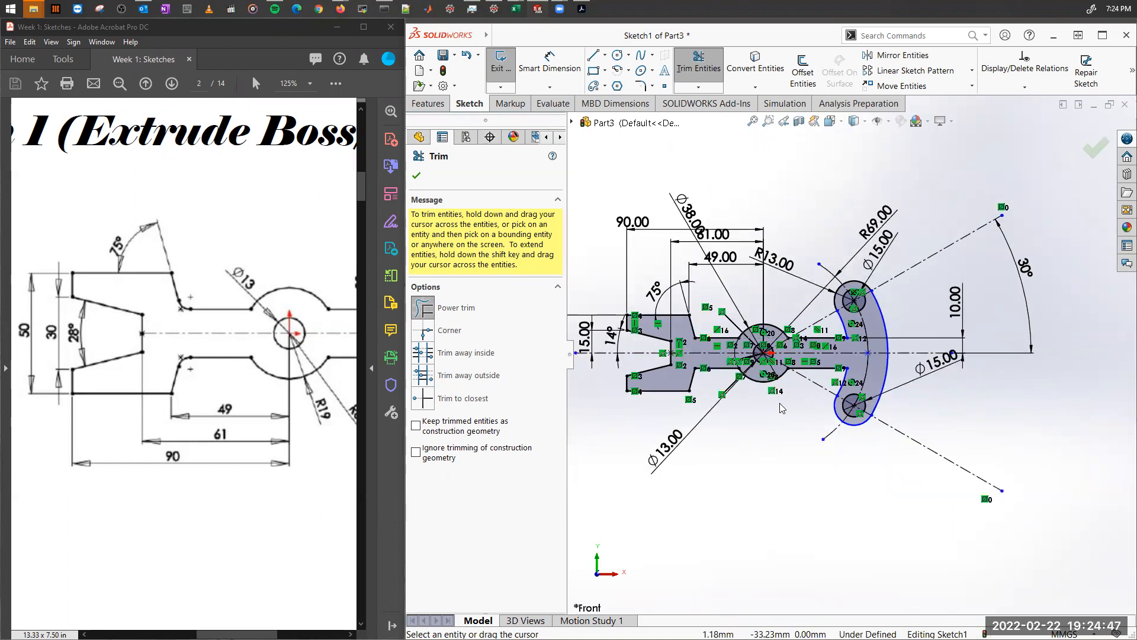
left_click(417, 176)
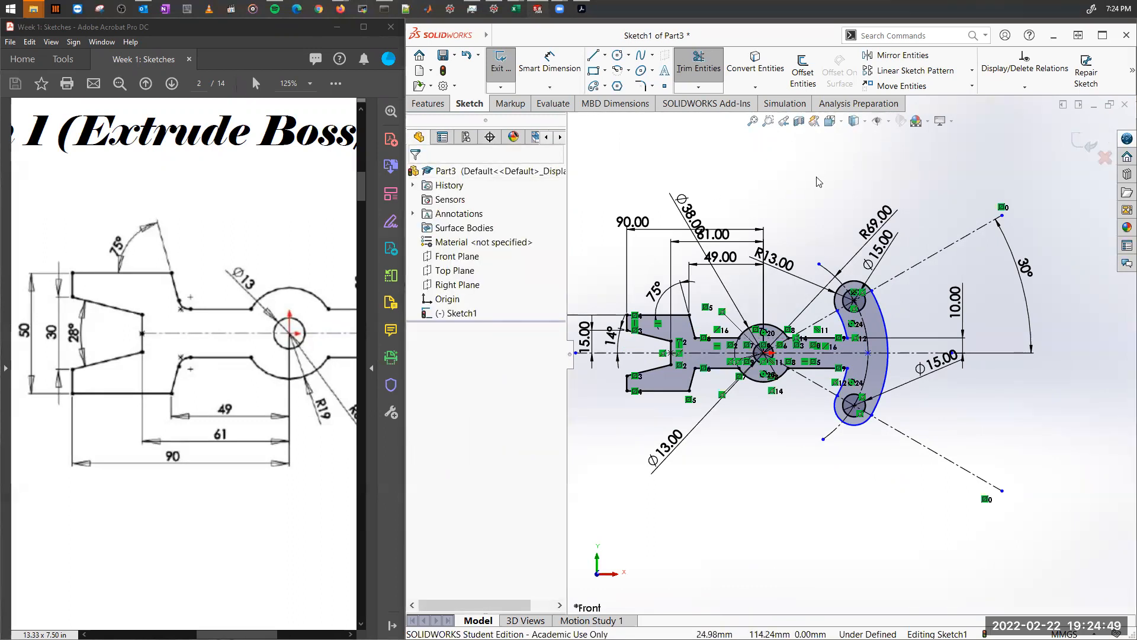
left_click(1076, 146)
left_click(1024, 317)
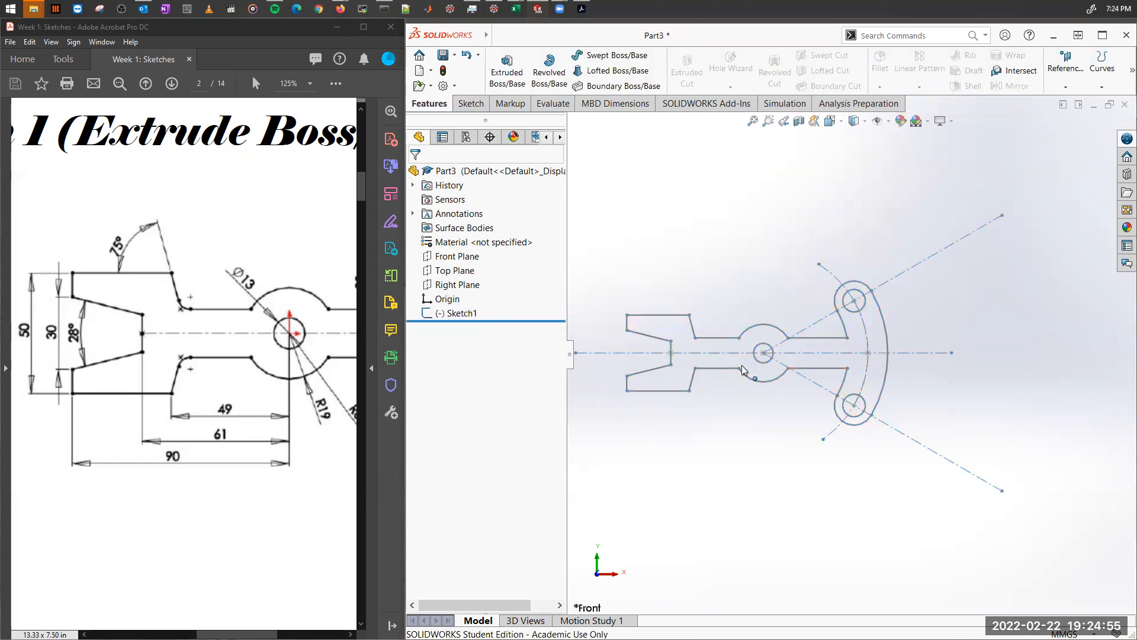
Consult the exercise's extrusion specifications and start an Extruded Boss/Base from the finished sketch, picking its outer profile as the contour.
scroll(239, 404, "down", 2, "ctrl")
left_click_drag(265, 393, 182, 390)
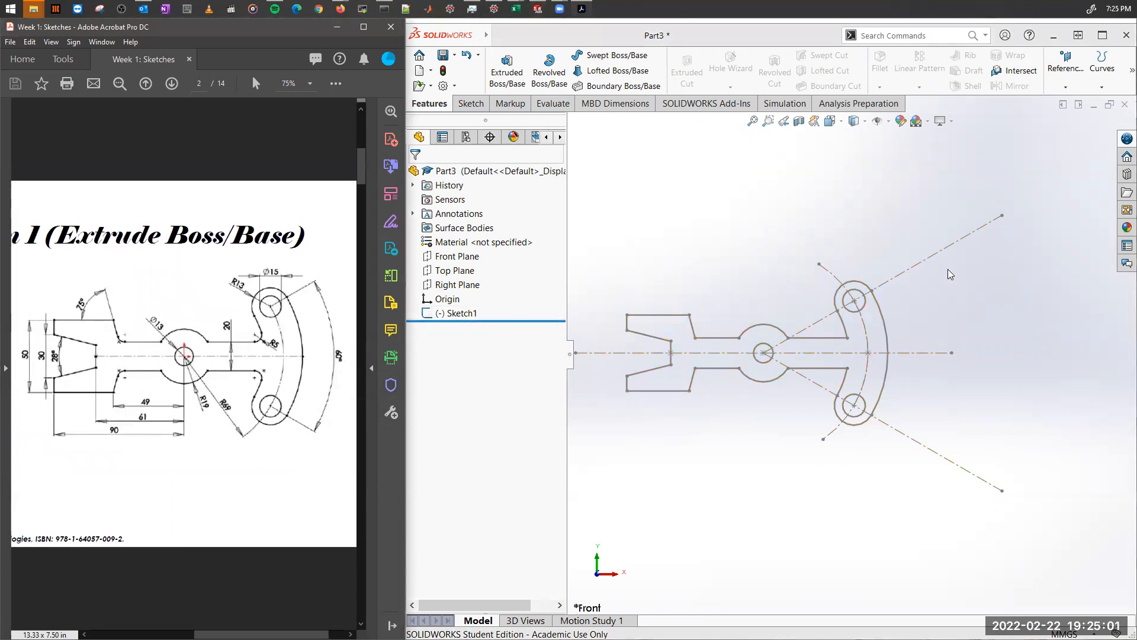
left_click_drag(90, 321, 298, 325)
left_click_drag(122, 331, 182, 332)
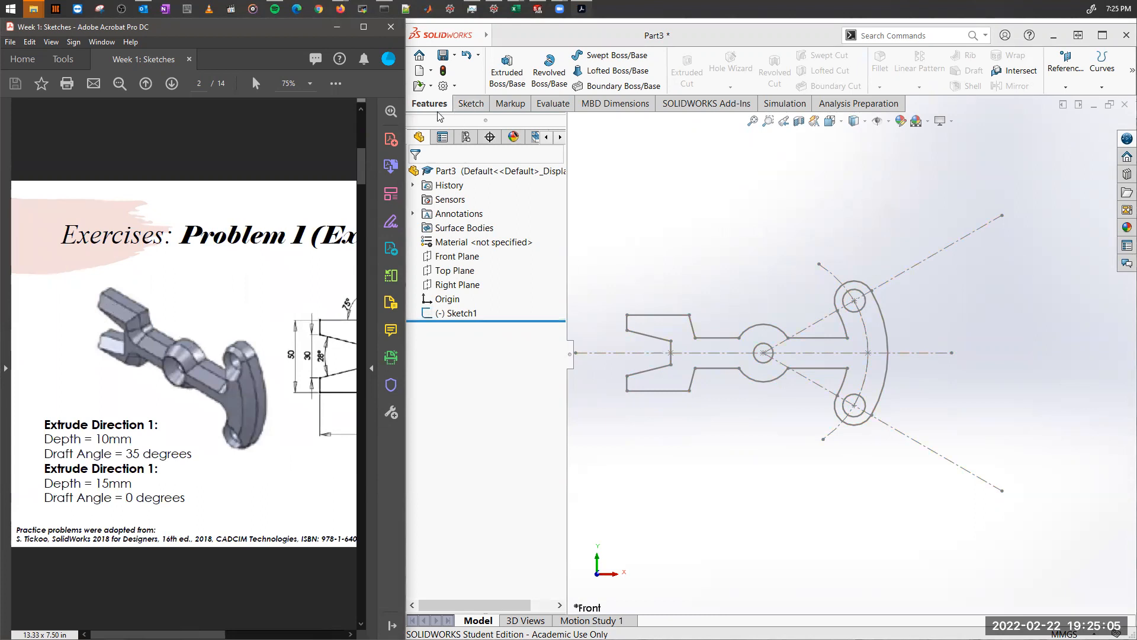
left_click(508, 73)
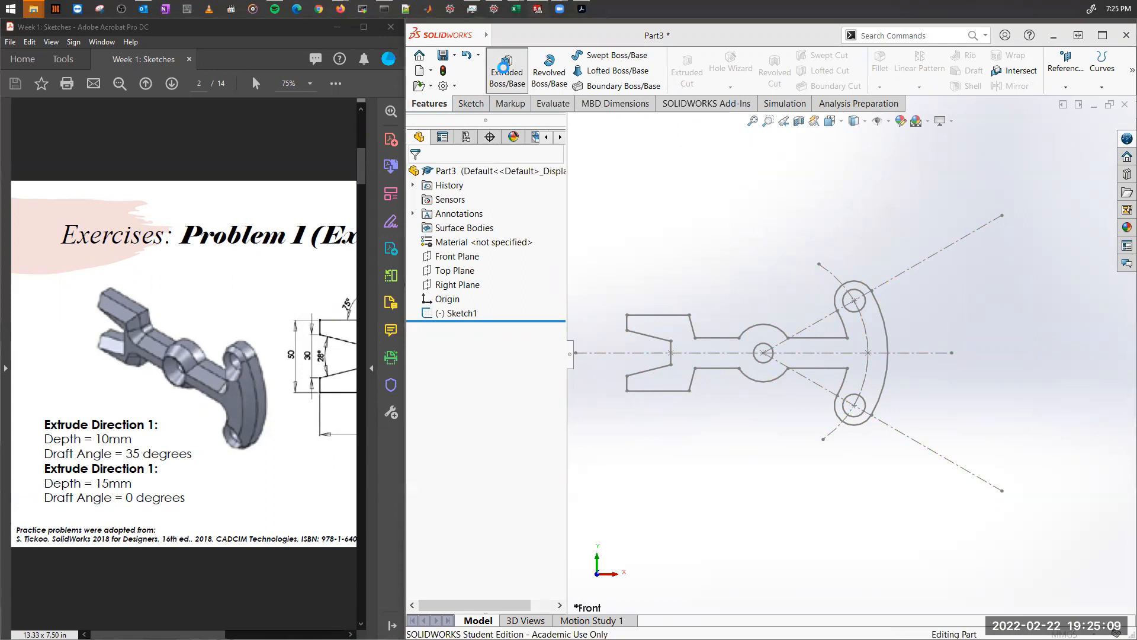
left_click(644, 316)
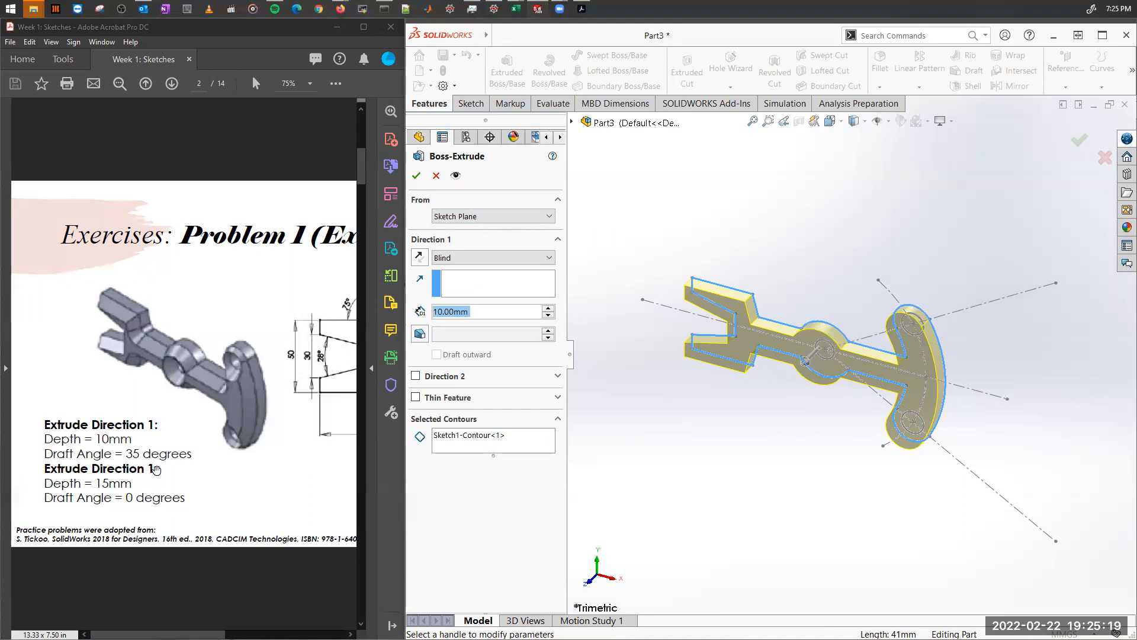
Try a 35-degree draft on the 10 mm Direction 1 extrusion of the outer contour.
scroll(149, 477, "down", 1, "ctrl")
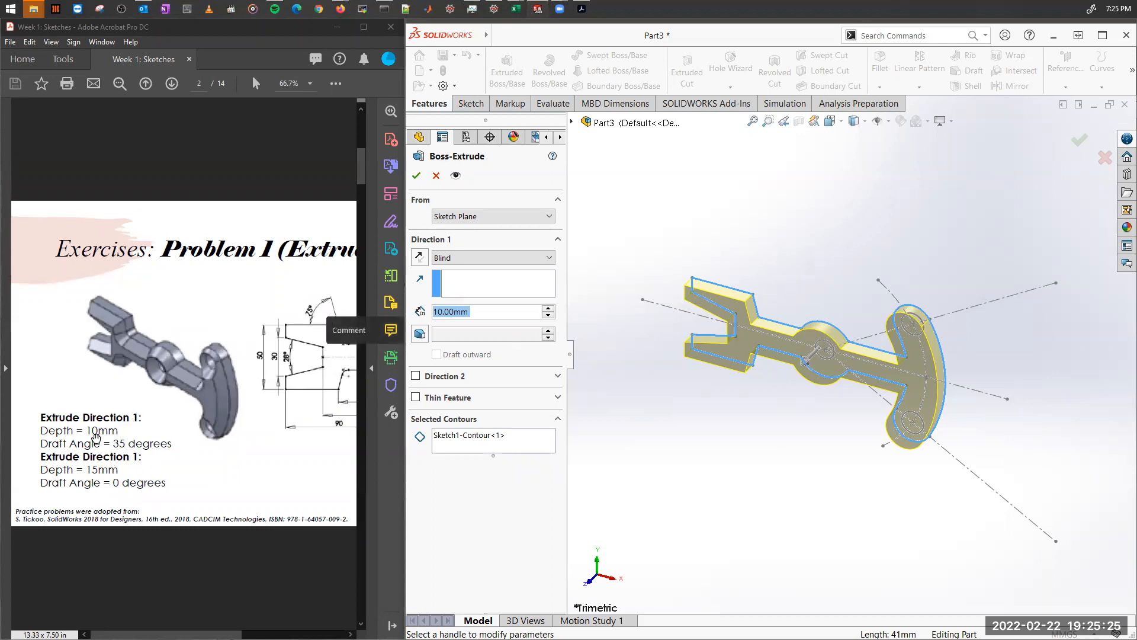
left_click(460, 313)
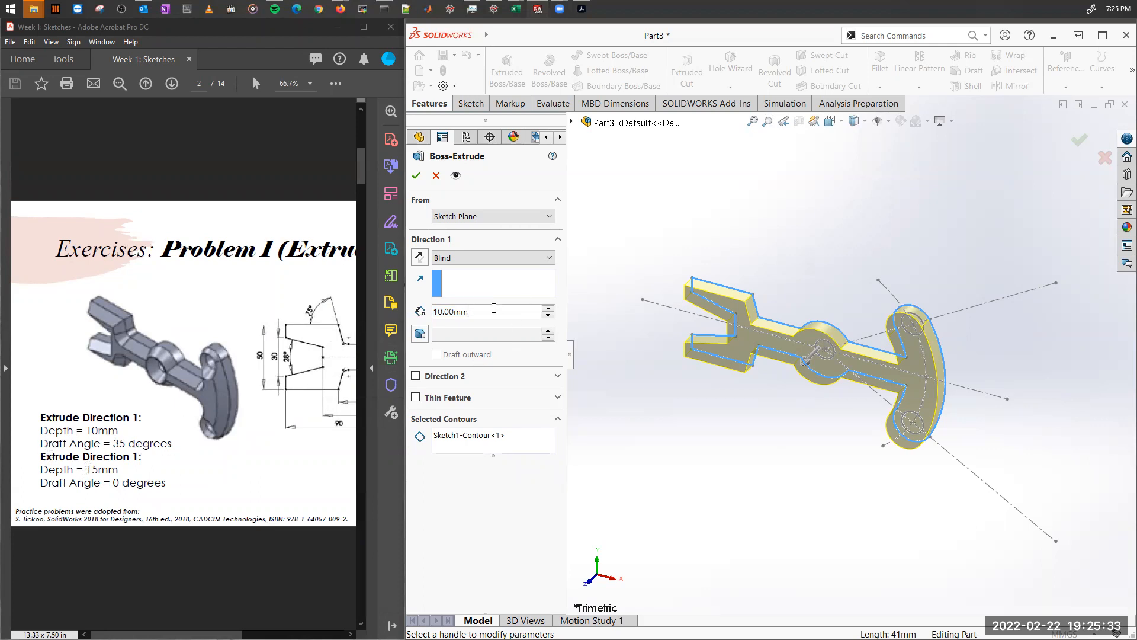
left_click(420, 335)
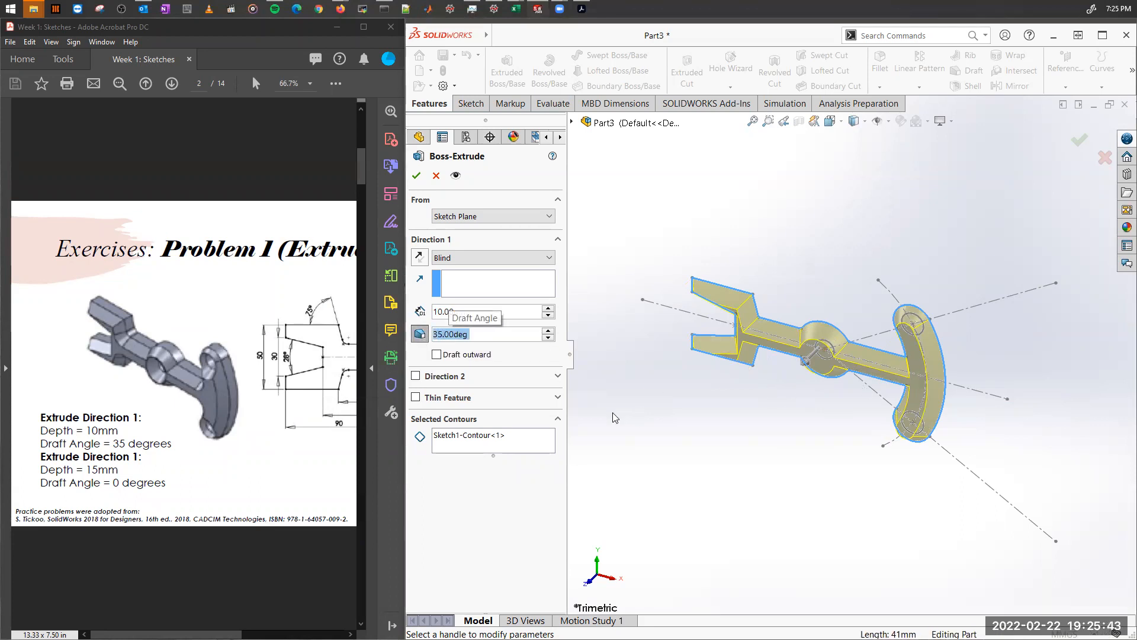
left_click(520, 443)
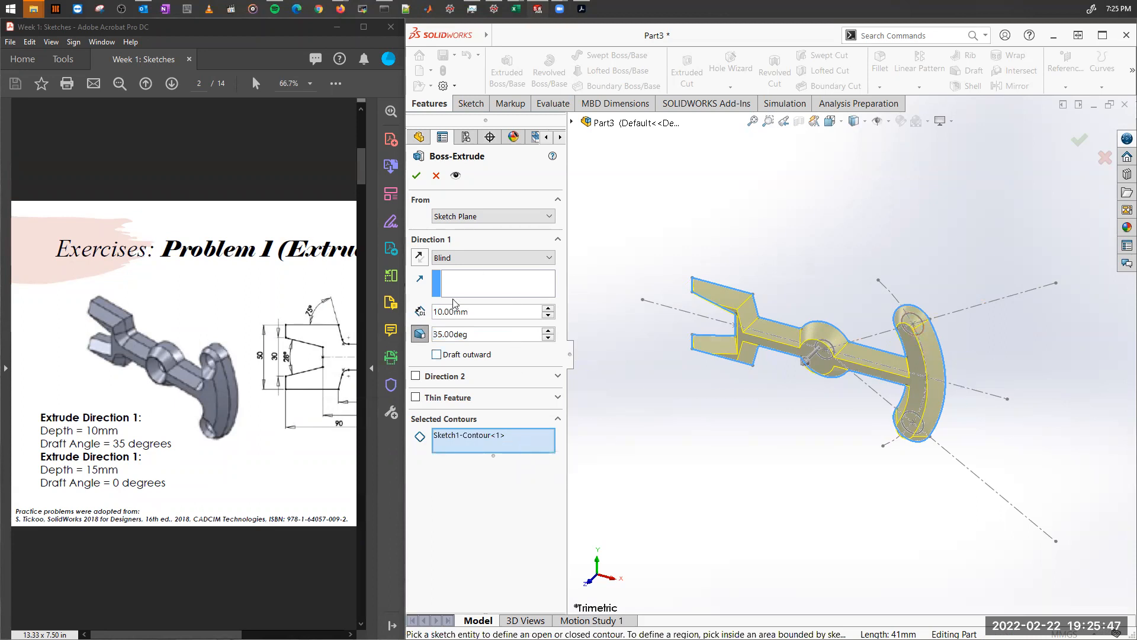
left_click(419, 333)
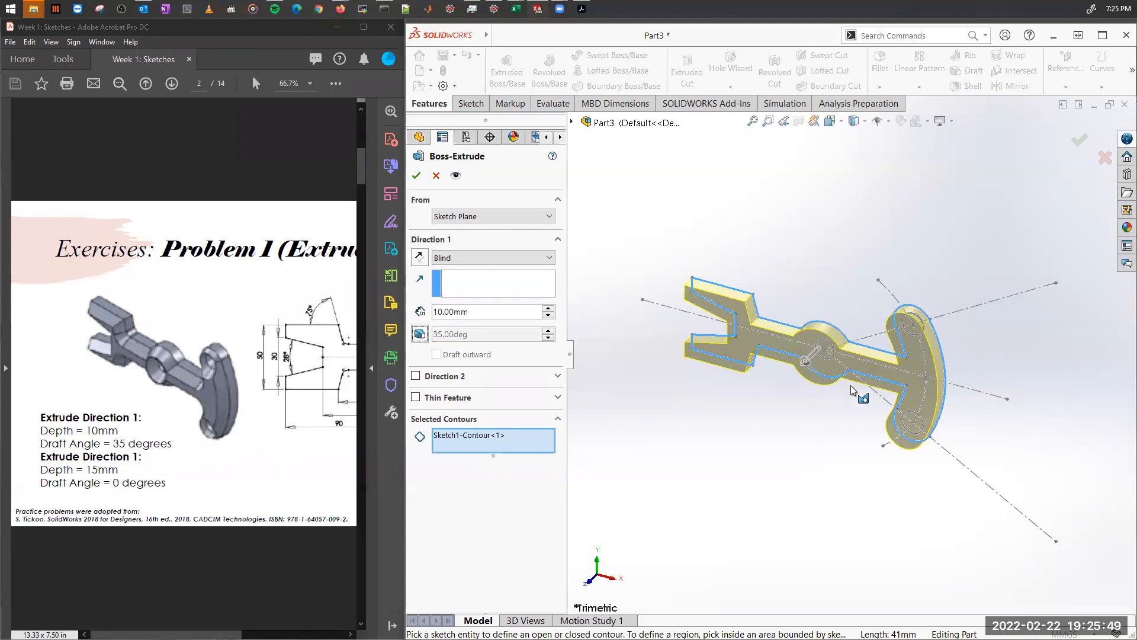
Replace the selected outer contour with the enclosed profile region that leaves the hub hole and both slot-end holes open.
scroll(853, 358, "down", 3)
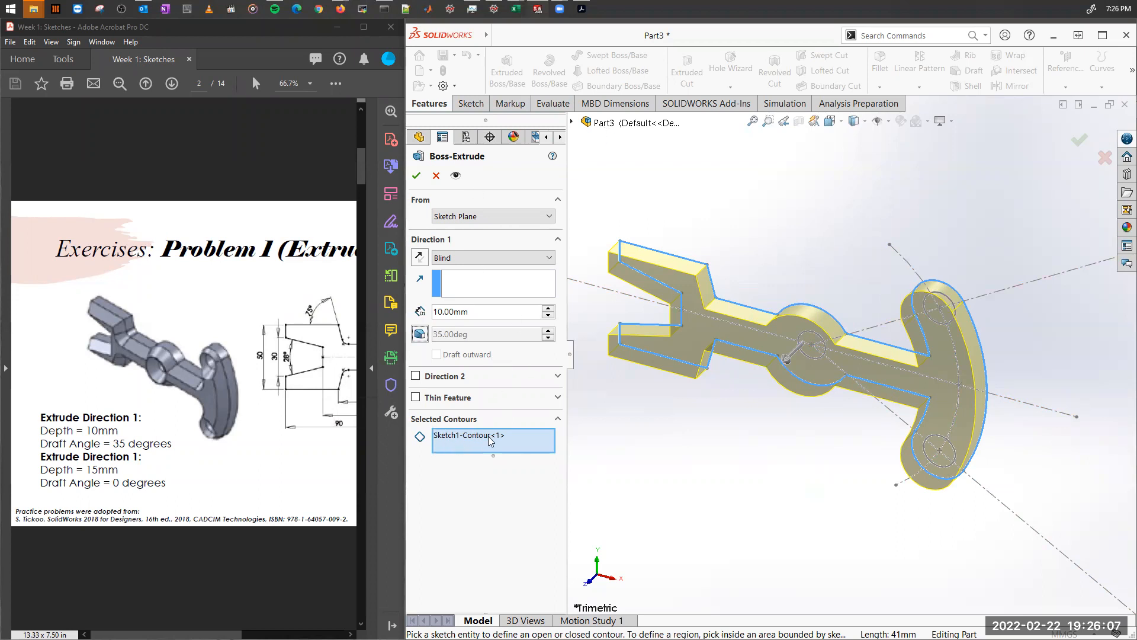
right_click(522, 441)
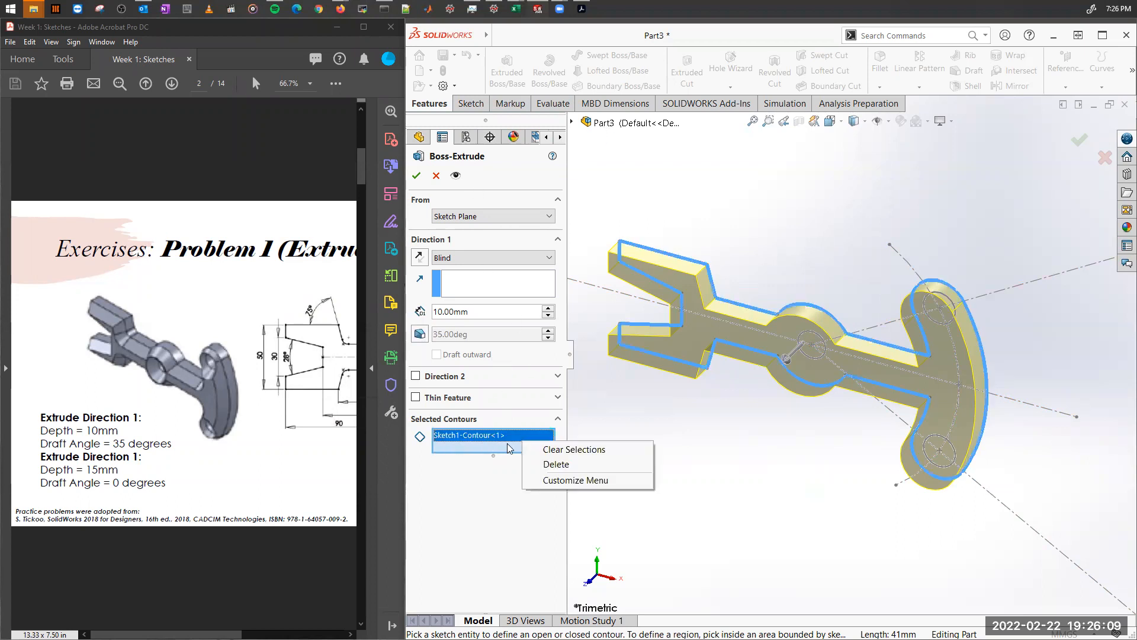
left_click(619, 448)
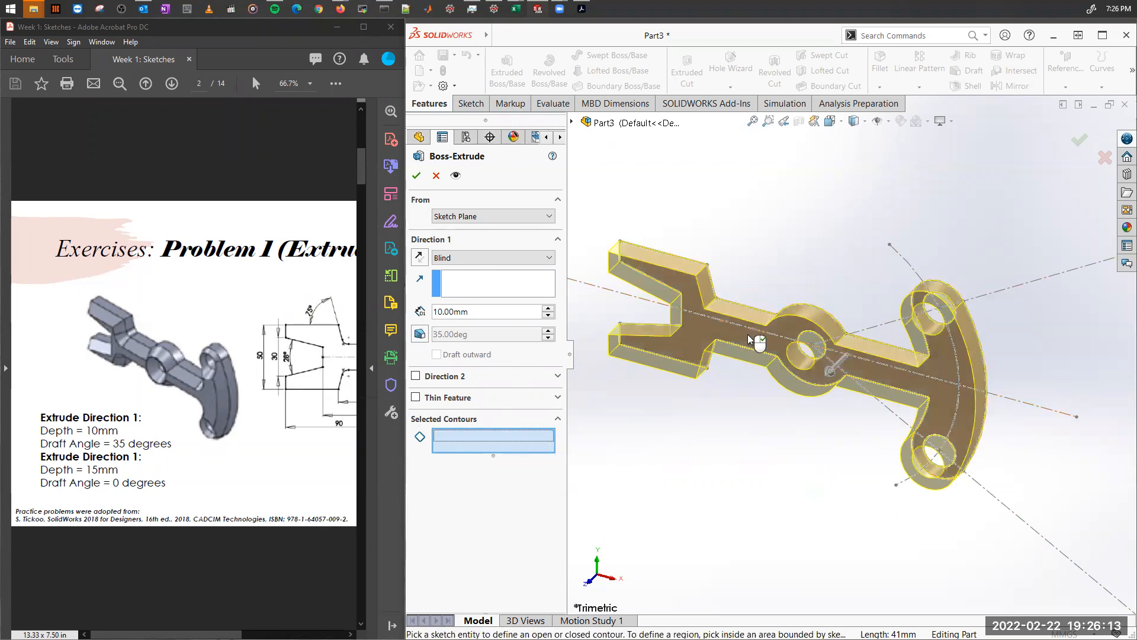
left_click(697, 328)
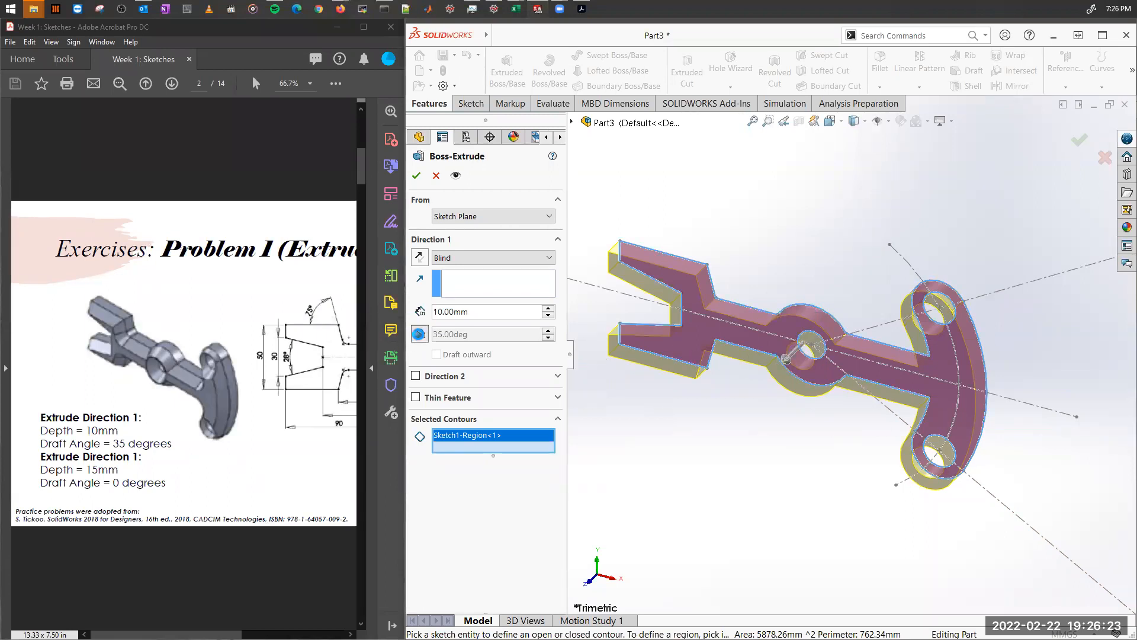
Extrude the region 10 mm with a 35-degree draft in Direction 1 and 15 mm without draft in Direction 2.
left_click(417, 334)
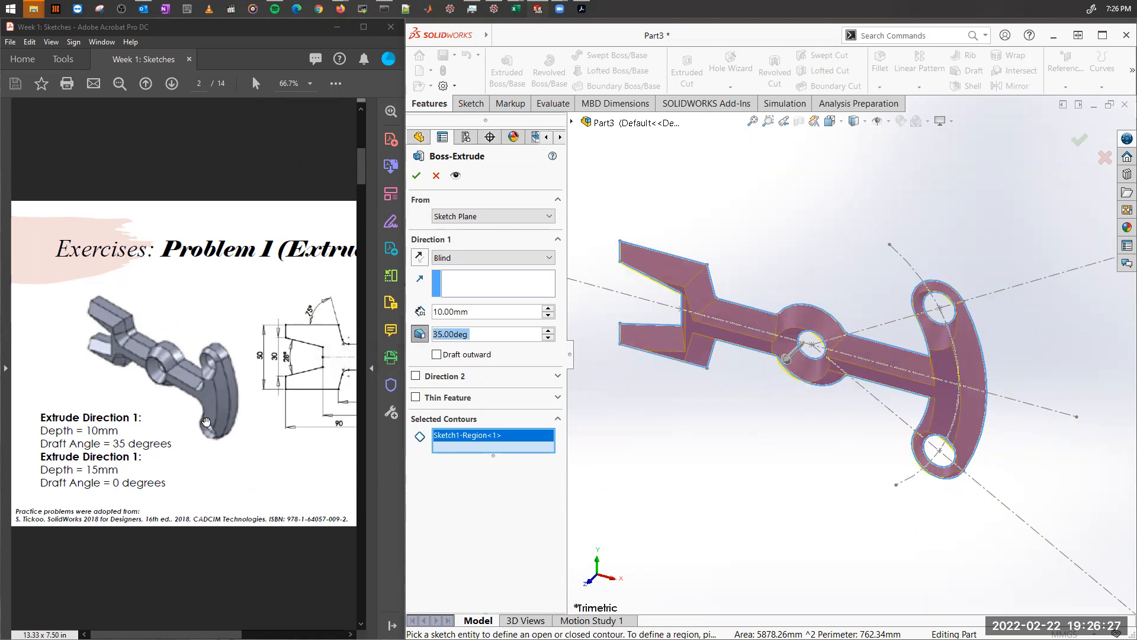
left_click(416, 376)
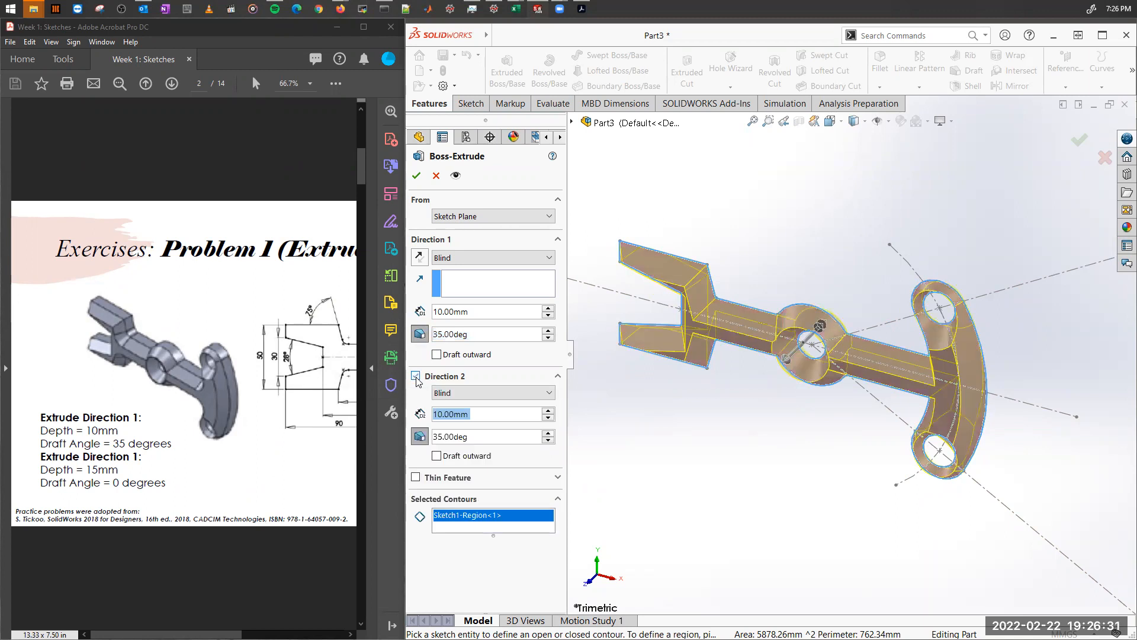
left_click(419, 437)
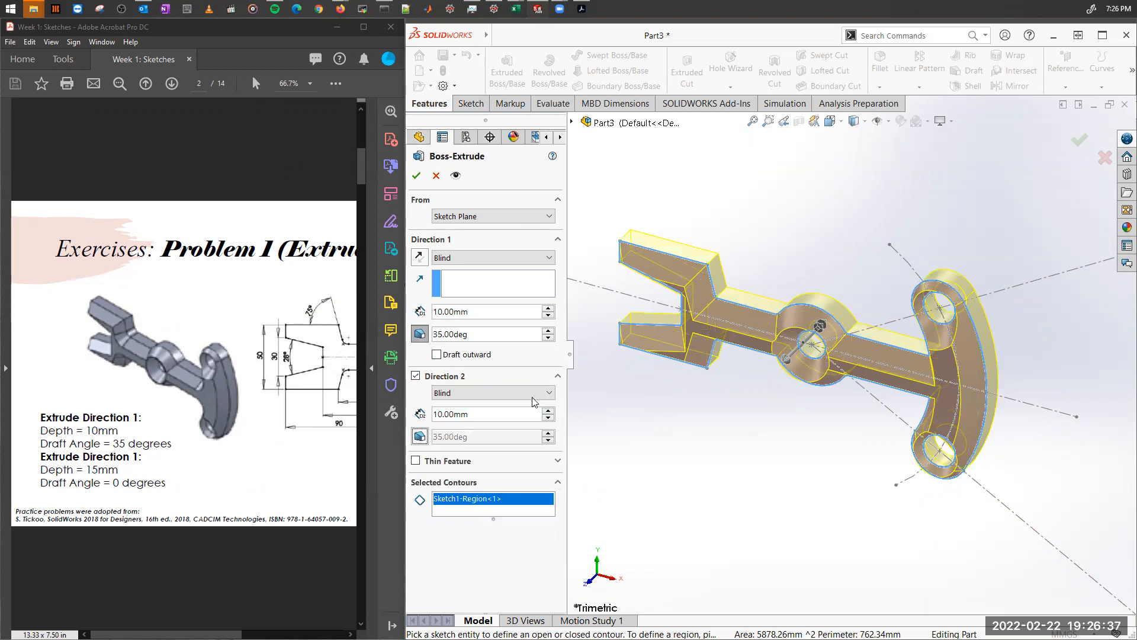
left_click_drag(496, 414, 433, 414)
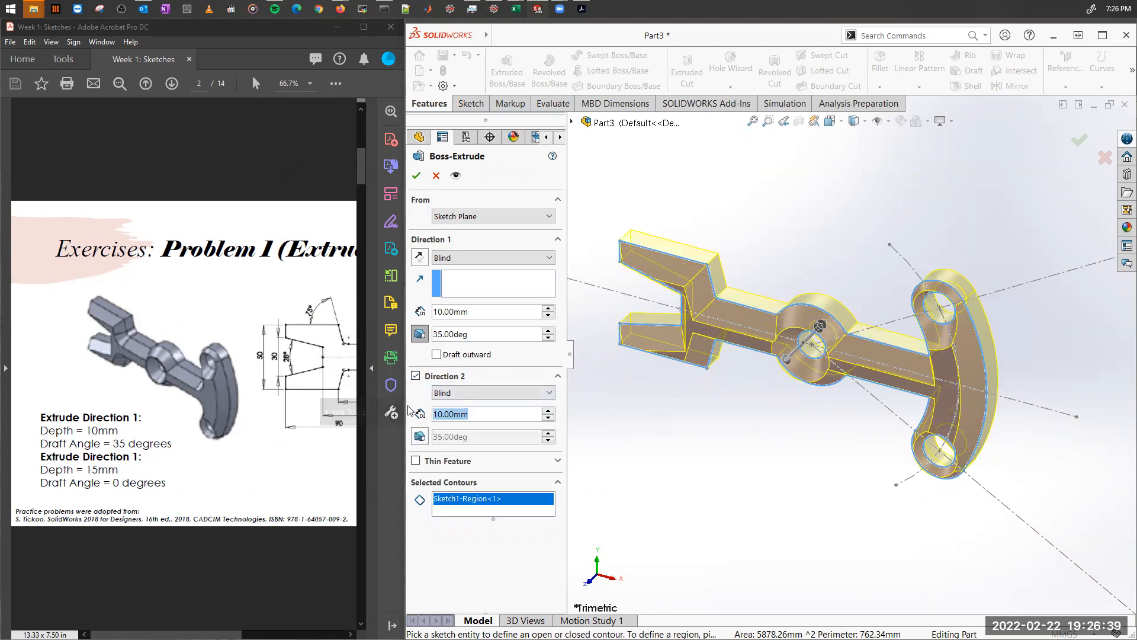
type("15")
left_click(518, 437)
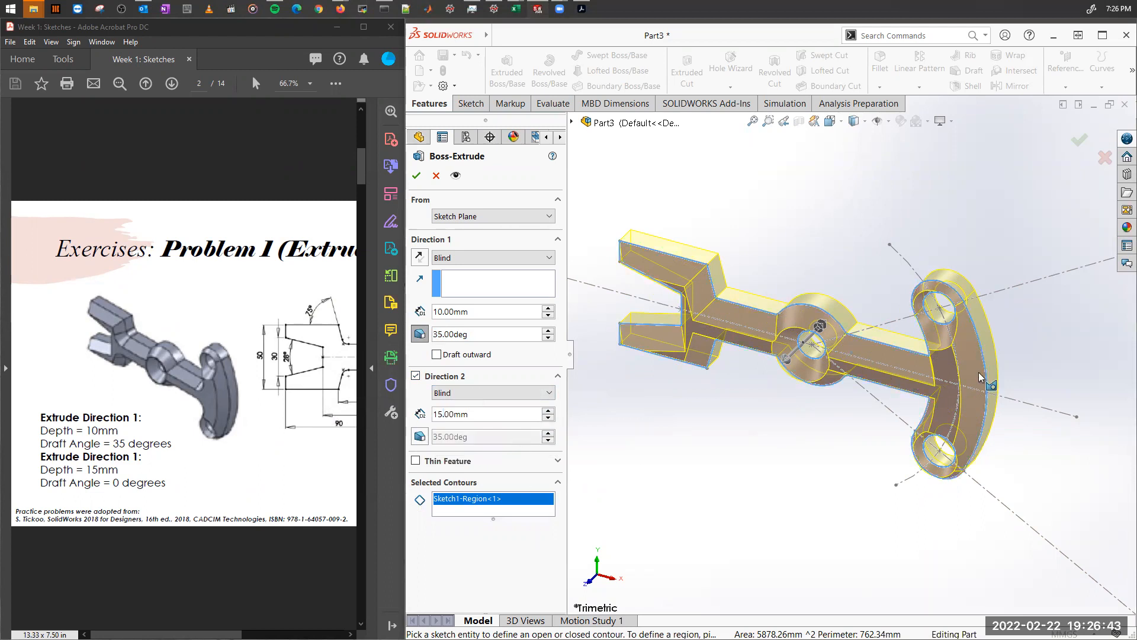
left_click(416, 176)
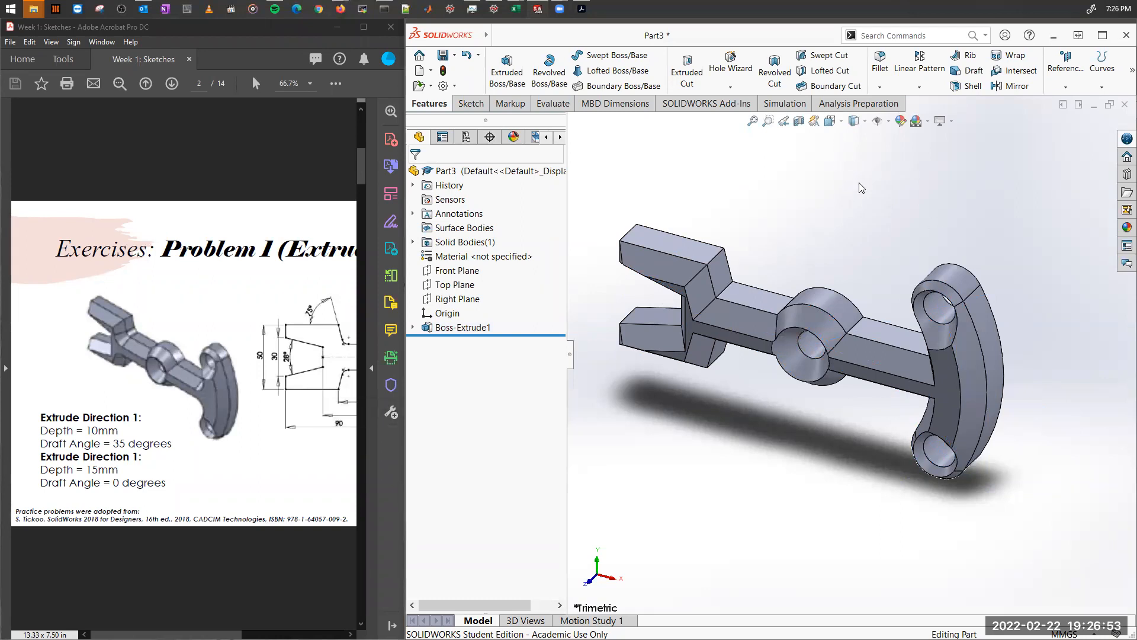
Examine the extruded part in the front and isometric views, comparing its shape with the exercise illustration.
left_click(830, 122)
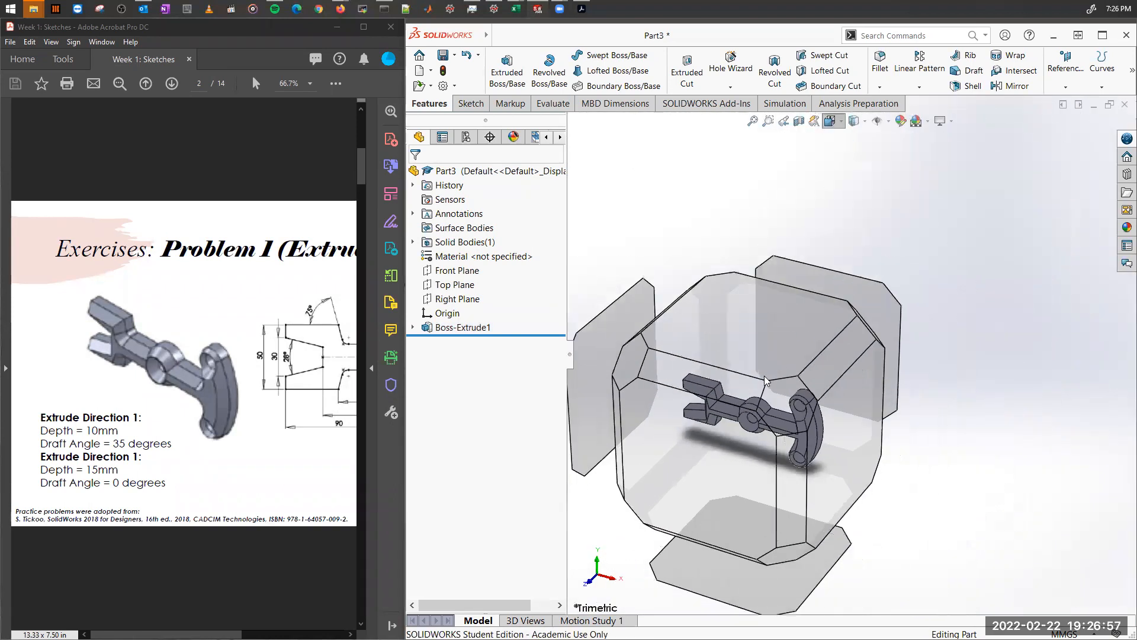
left_click(707, 462)
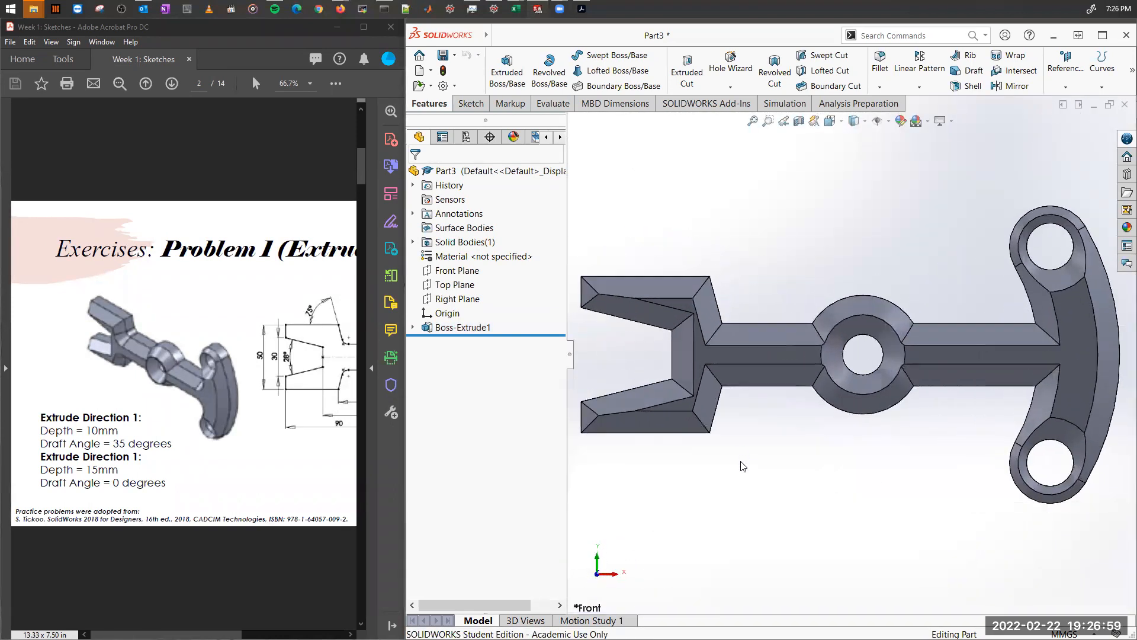
left_click(830, 121)
left_click(869, 296)
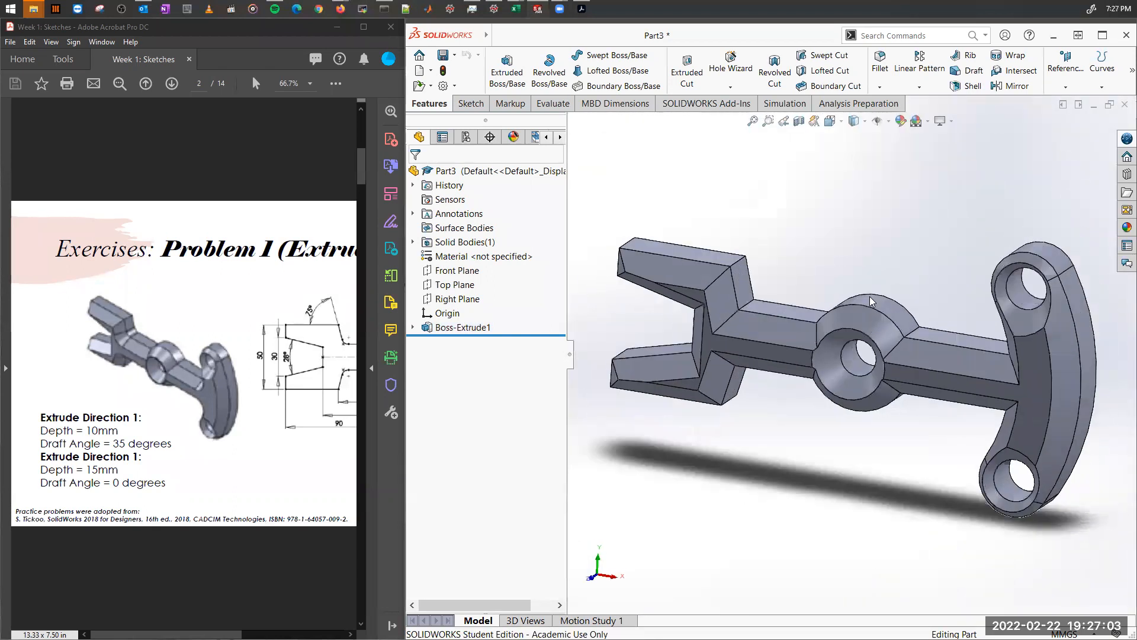
scroll(1019, 467, "up", 3)
scroll(999, 447, "down", 3)
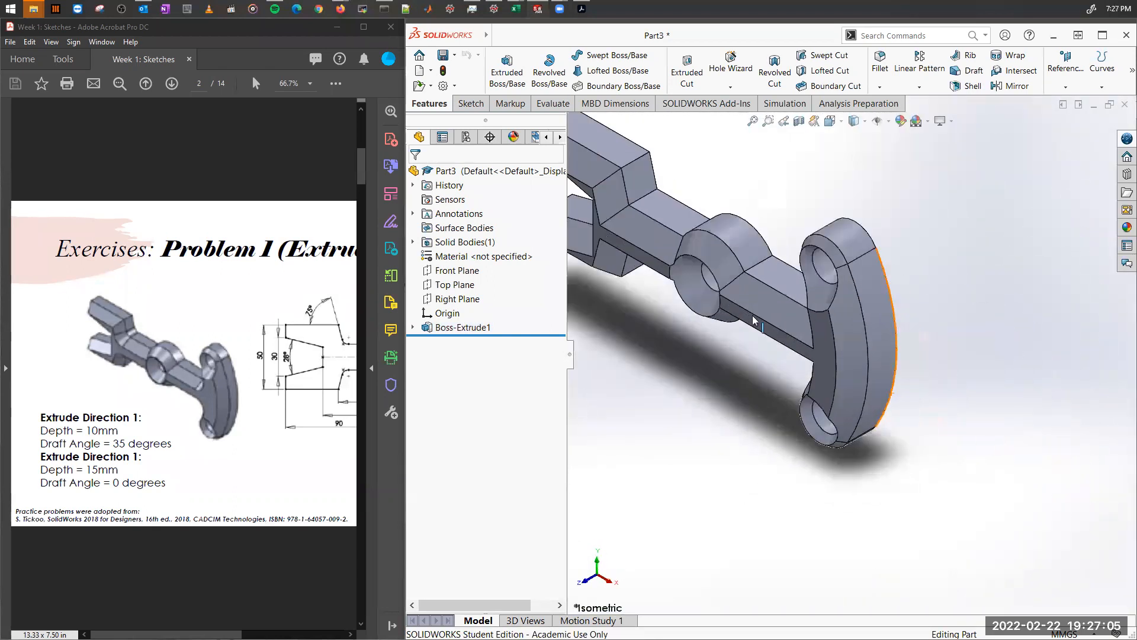
scroll(742, 307, "up", 2)
scroll(739, 299, "down", 2)
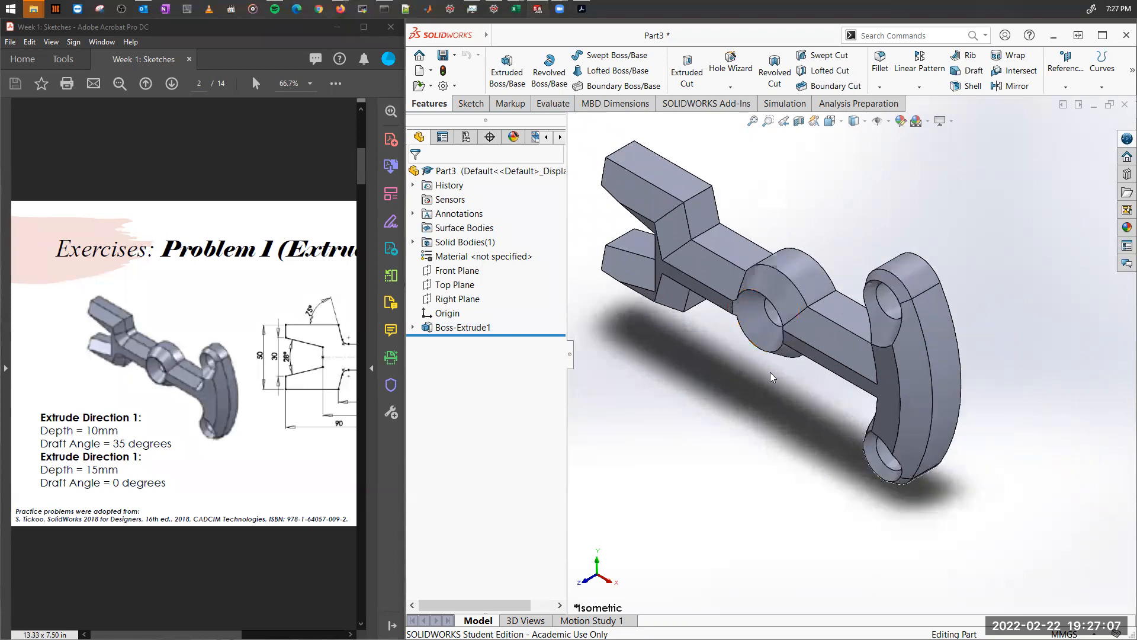
scroll(773, 359, "down", 1)
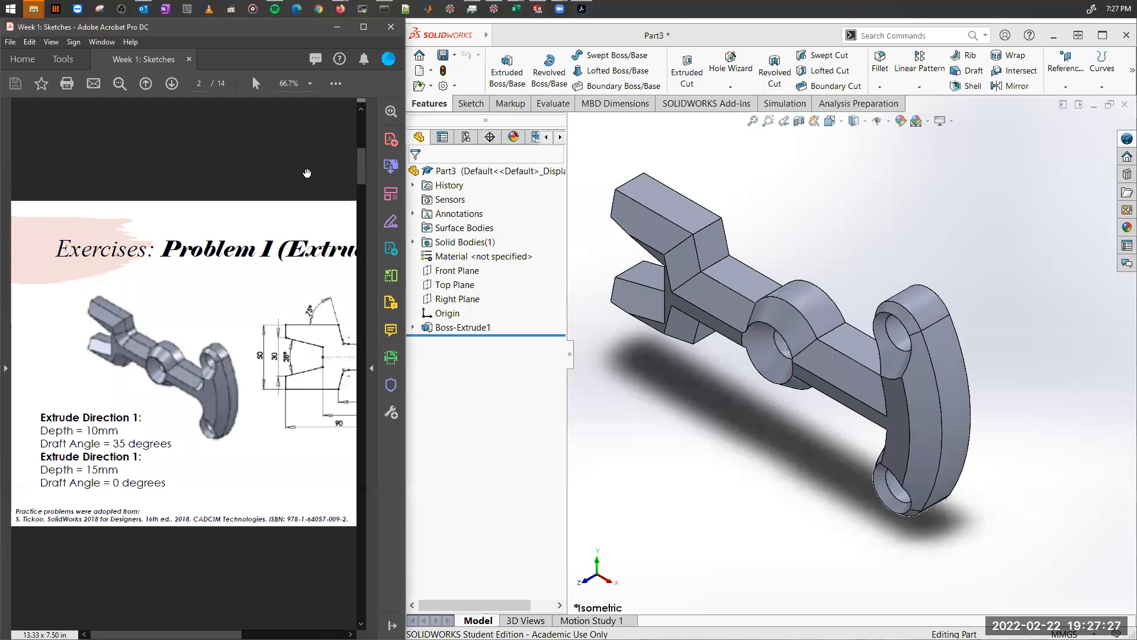
Look through the remaining exercise pages in the PDF, from Problem 2 to Problem 10, and return to Problem 3.
scroll(301, 196, "down", 2, "ctrl")
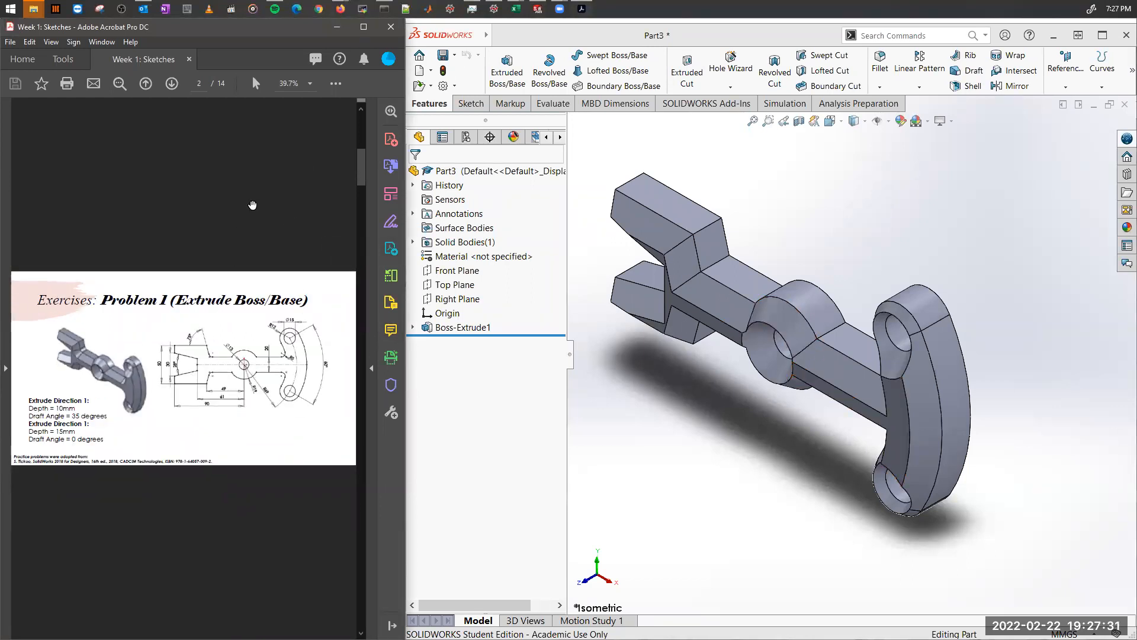
scroll(252, 204, "down", 2)
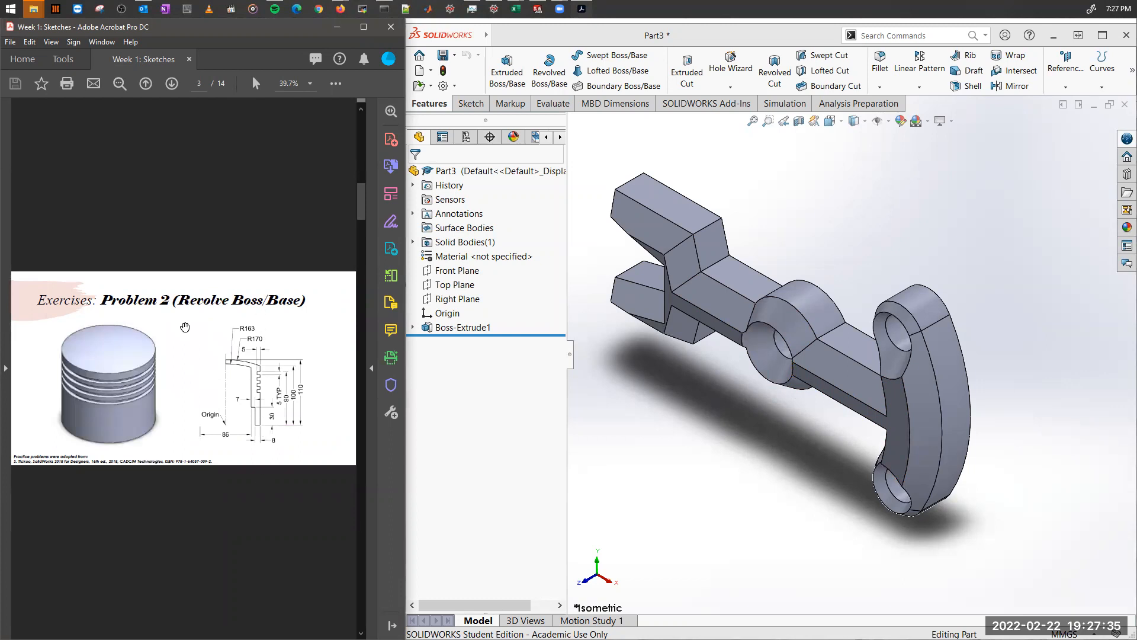
scroll(263, 208, "down", 2)
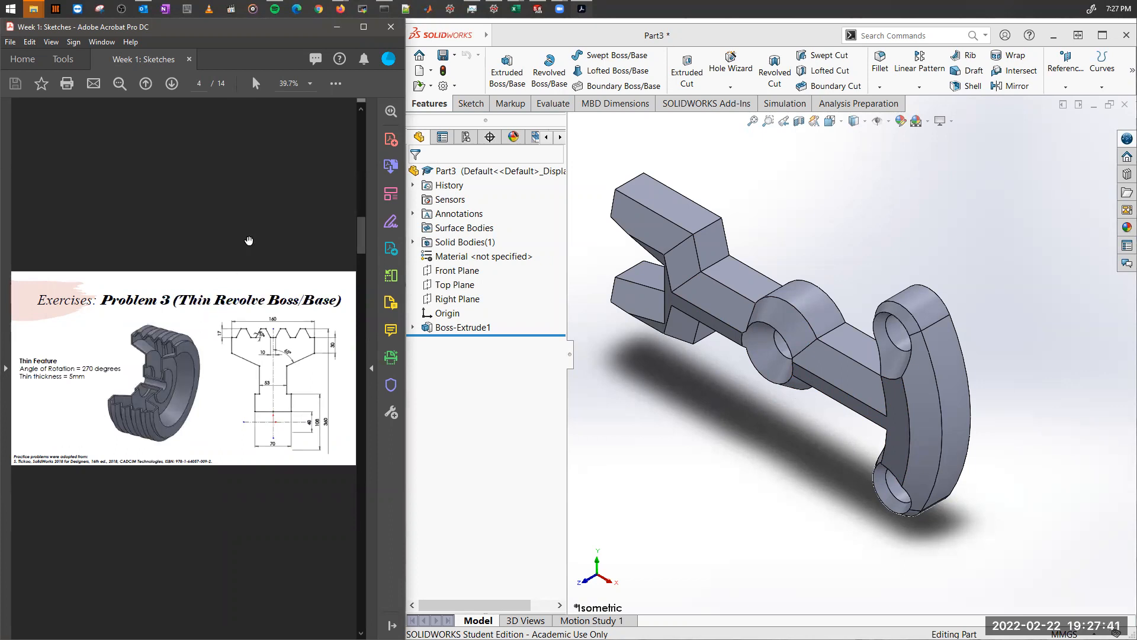
scroll(249, 241, "down", 2)
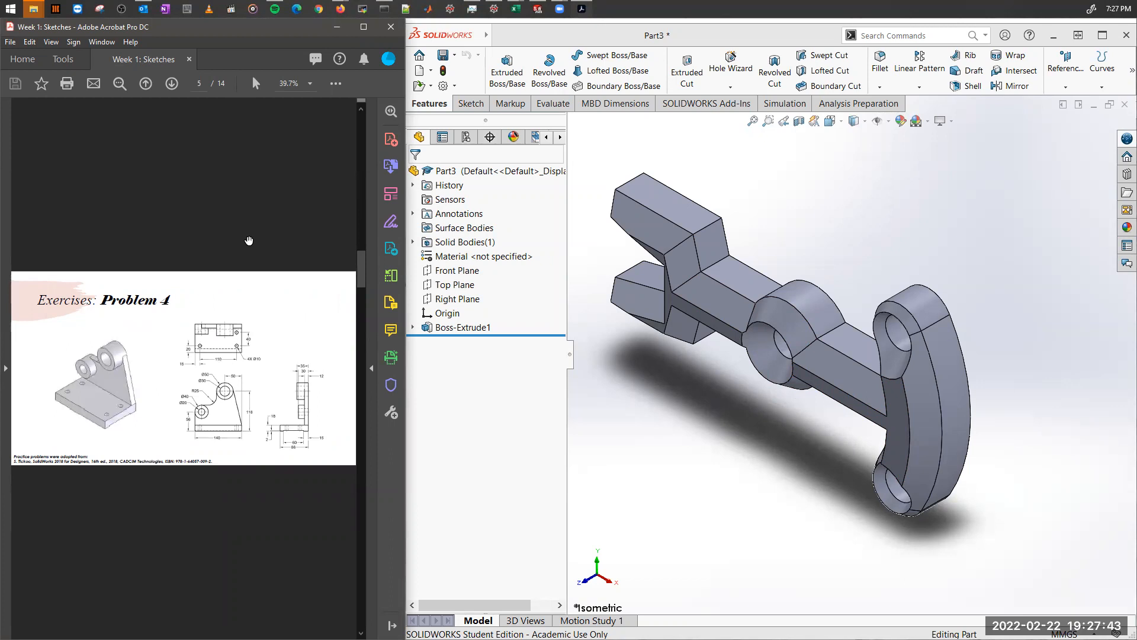
scroll(249, 240, "down", 4)
scroll(249, 240, "up", 2)
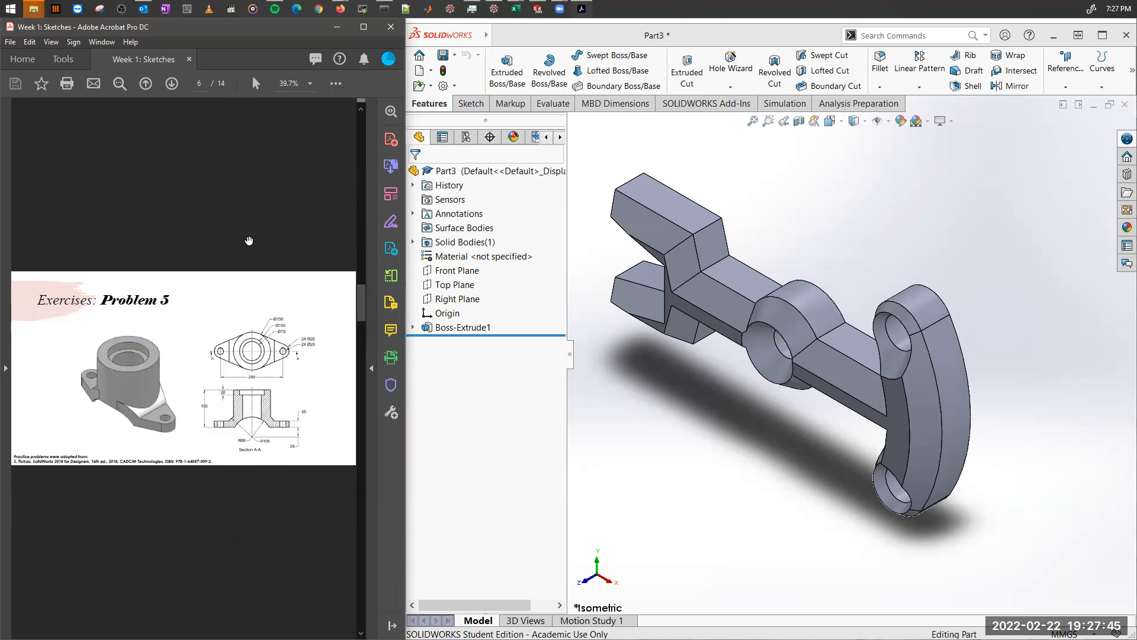
scroll(249, 240, "down", 6)
scroll(249, 240, "down", 8)
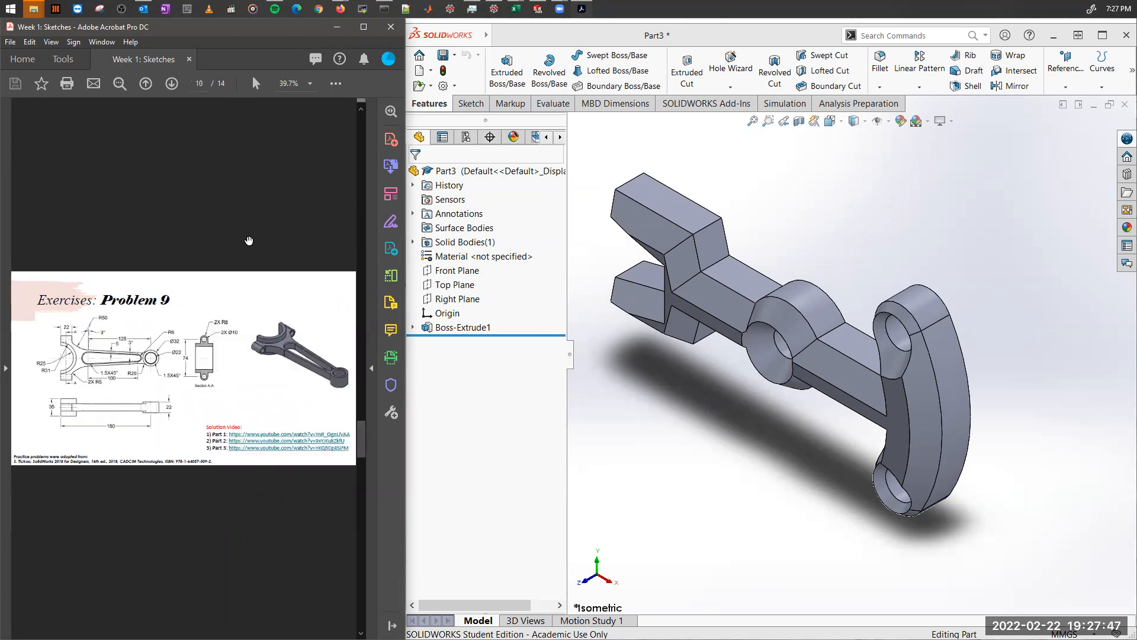
scroll(249, 241, "up", 4)
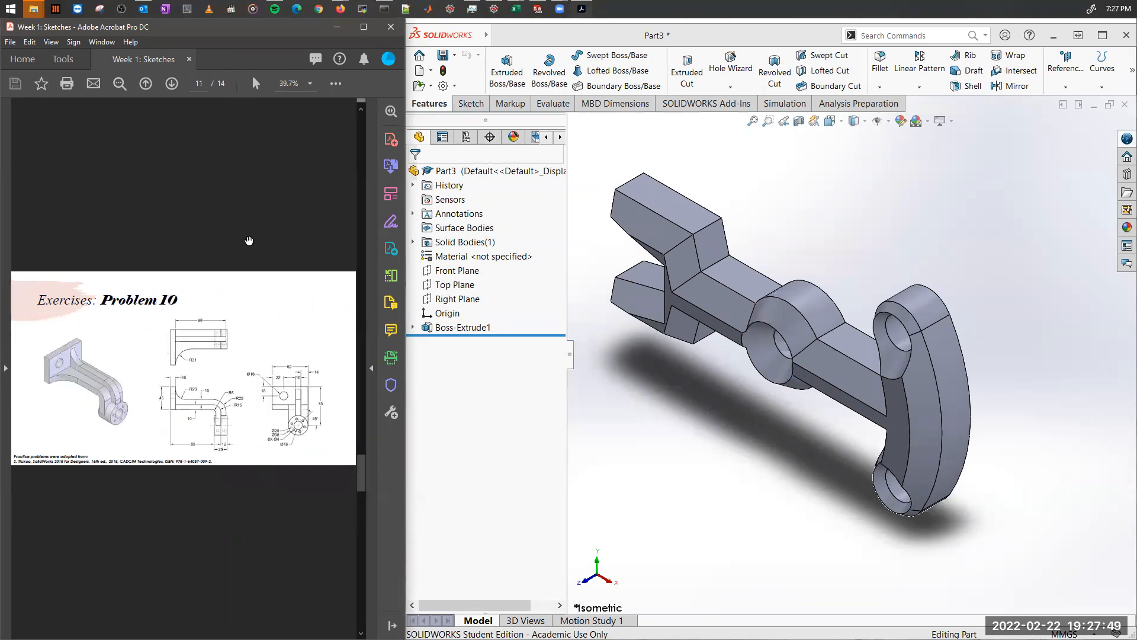
scroll(249, 240, "up", 8)
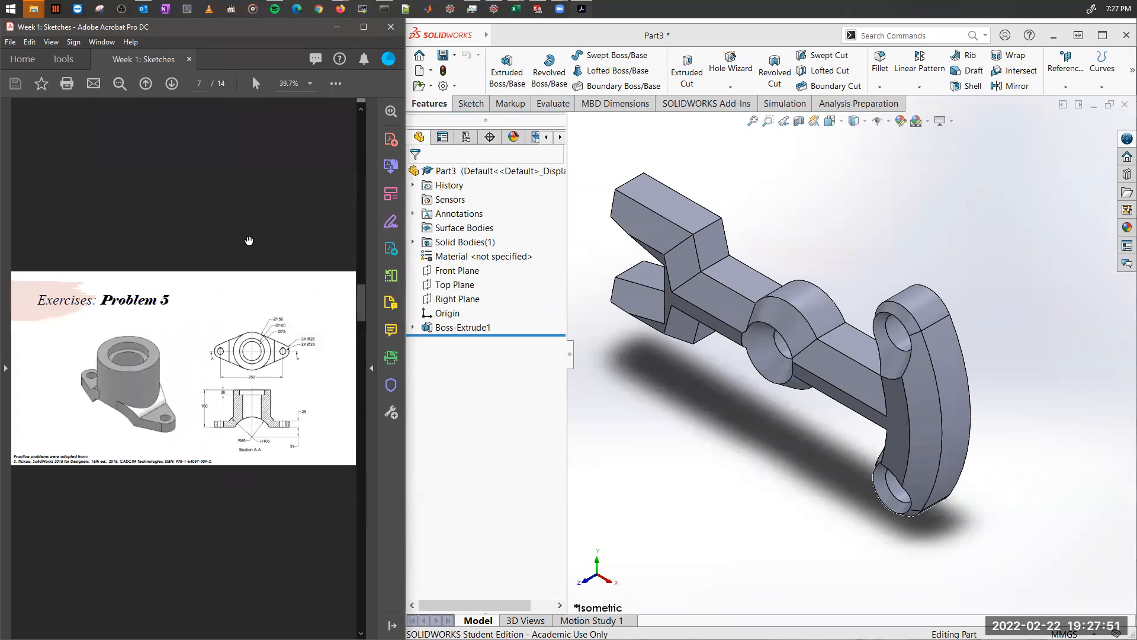
scroll(249, 241, "up", 6)
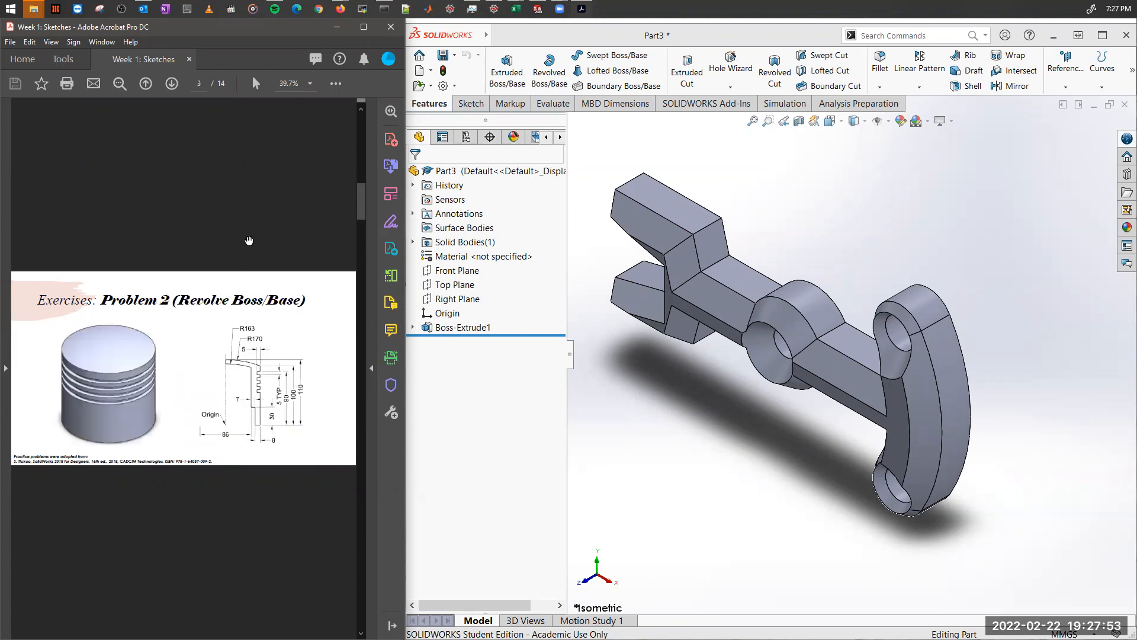
scroll(248, 240, "down", 2)
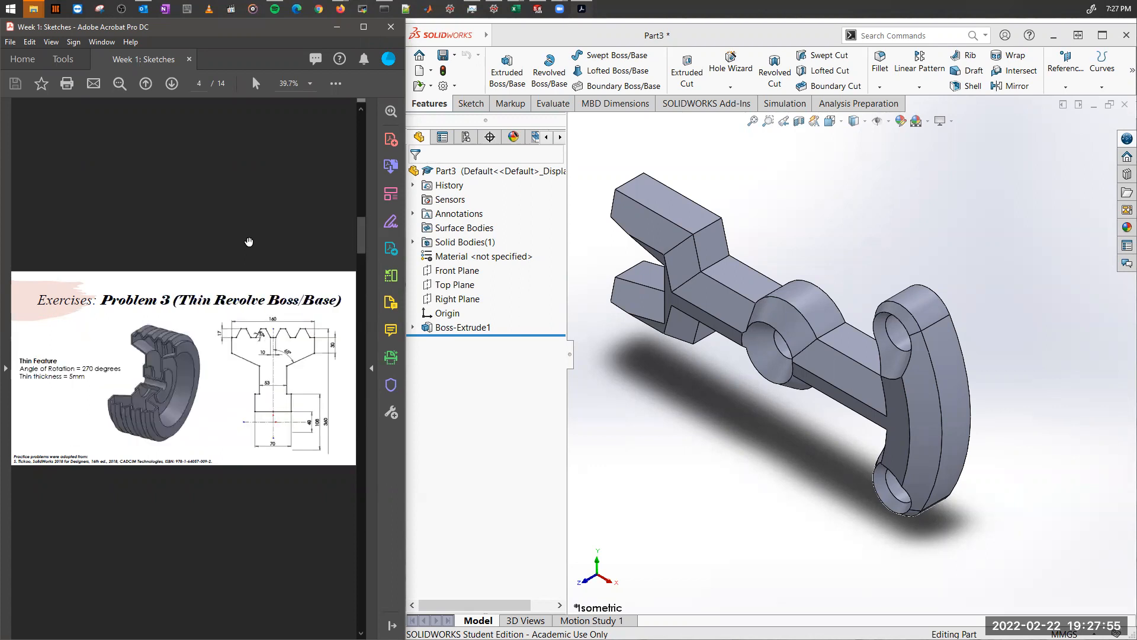
Bring up the Problem 7 exercise page in the PDF and enlarge it to 100% to study its drawing.
scroll(249, 240, "down", 2)
scroll(248, 242, "down", 2)
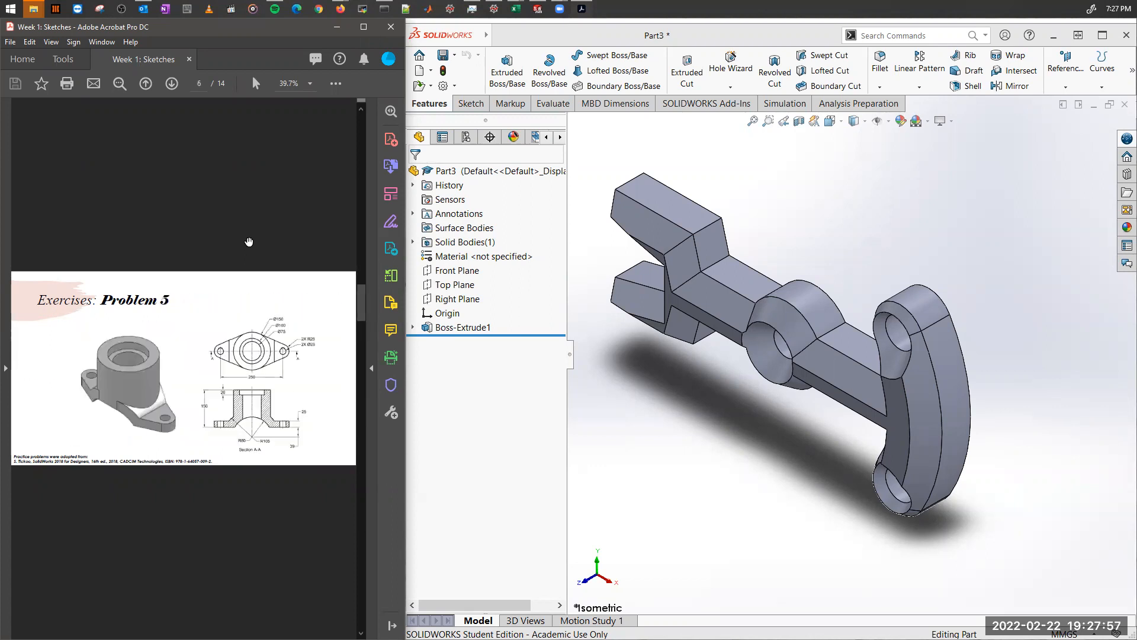
scroll(249, 242, "down", 2)
scroll(249, 242, "down", 2)
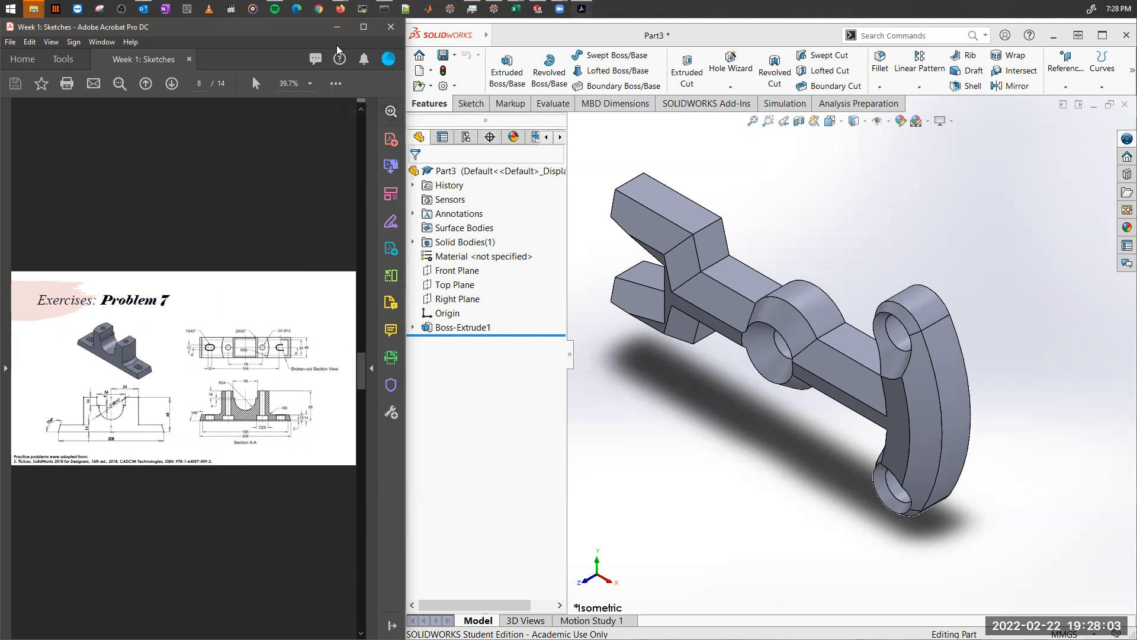
left_click_drag(337, 45, 457, 1)
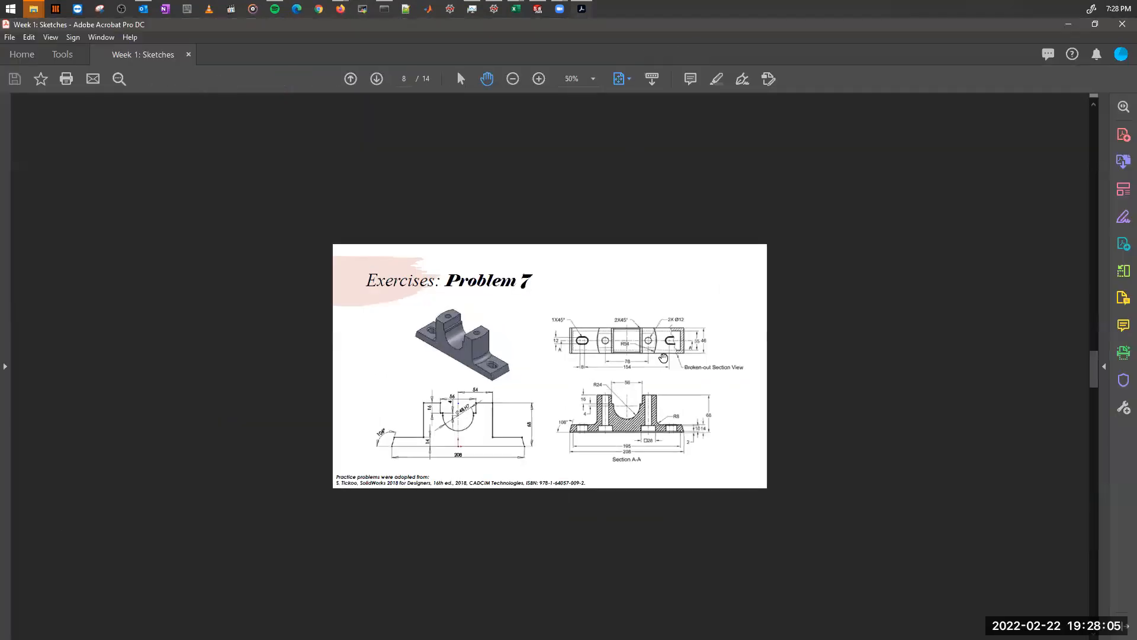
key("ctrl+1")
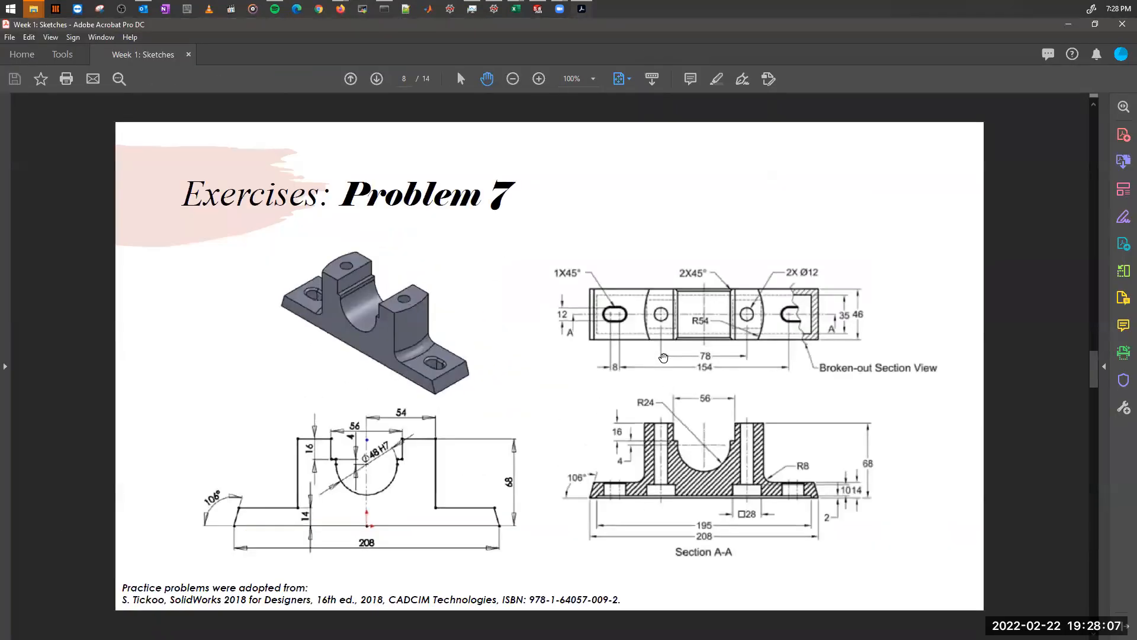
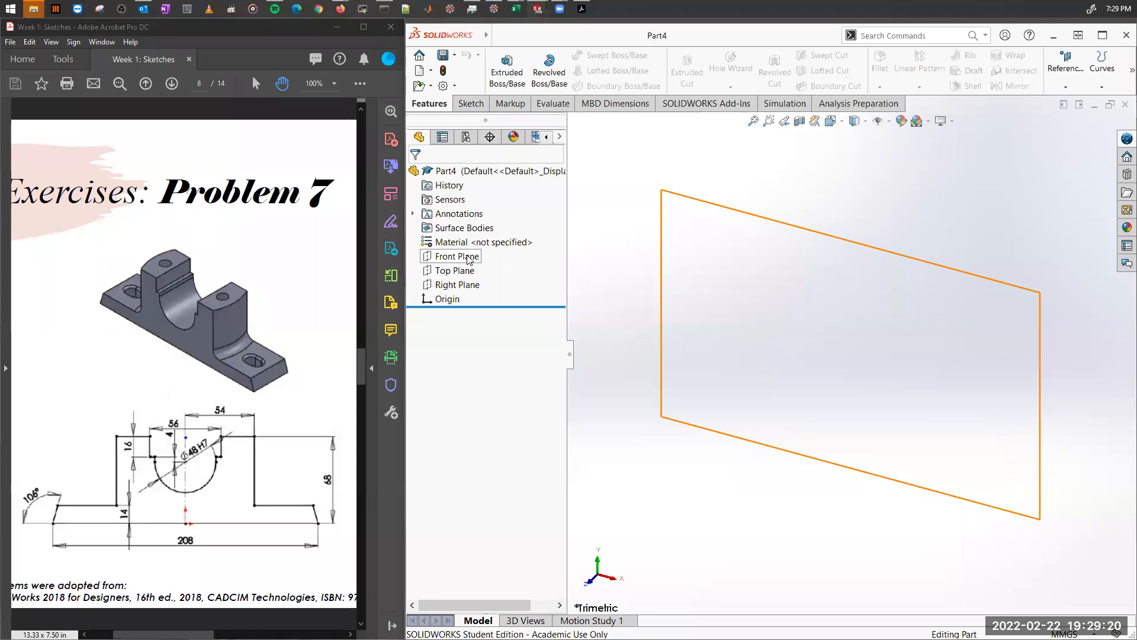
Start a sketch on the Front Plane and draw a vertical midpoint construction line about 172 mm long, centred on the origin.
left_click(477, 238)
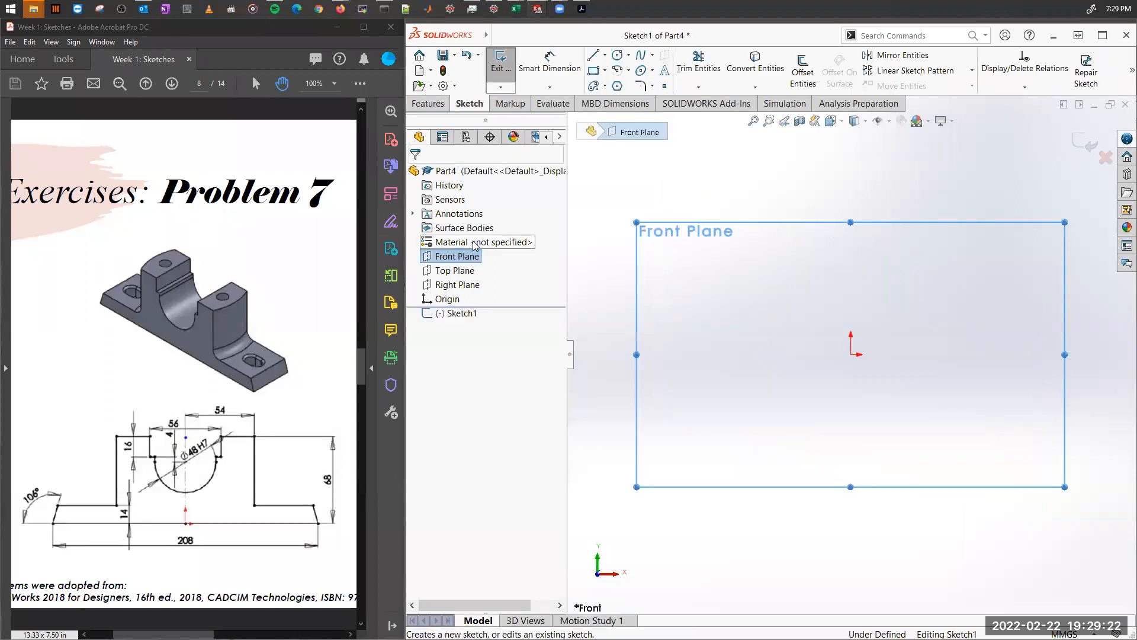
left_click(751, 194)
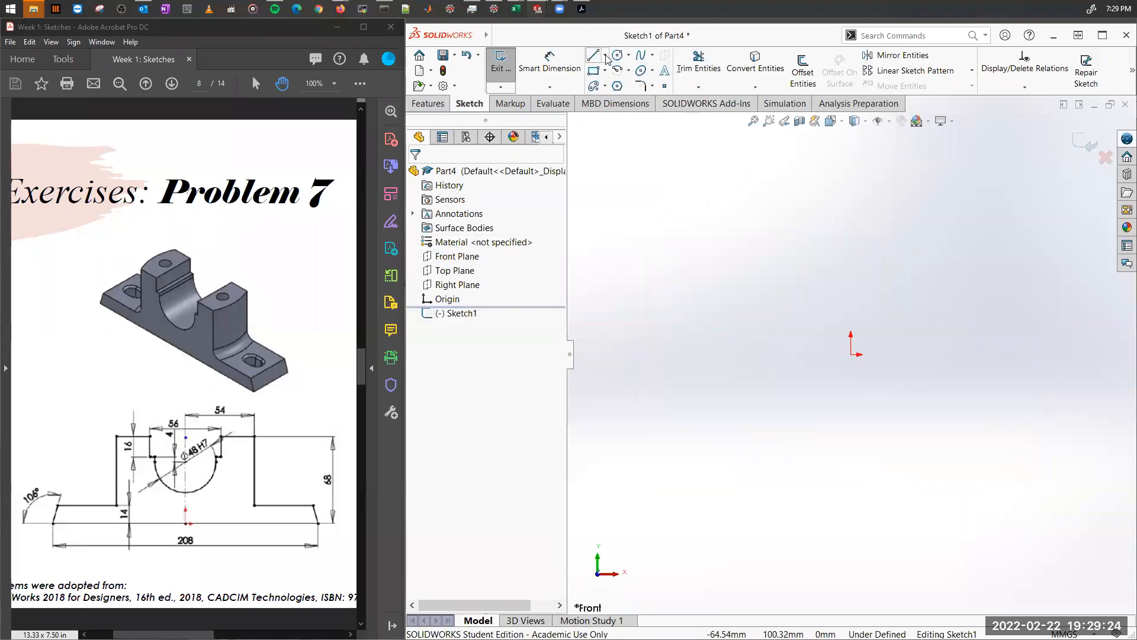
left_click(604, 55)
left_click(615, 87)
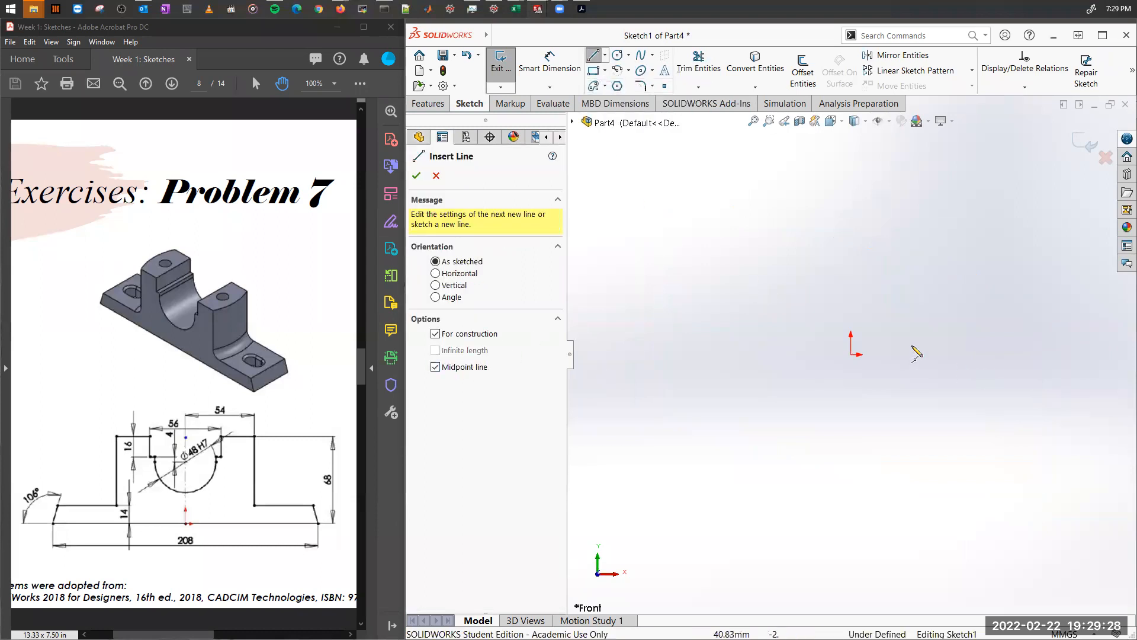
left_click(851, 354)
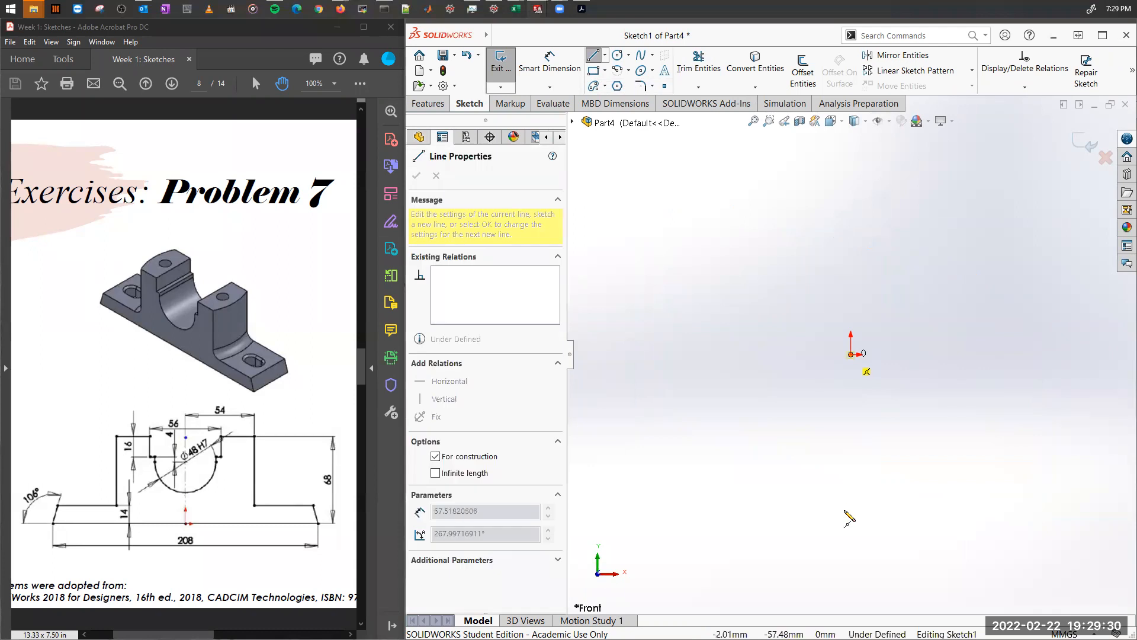
left_click(851, 560)
key("Escape")
left_click(852, 425)
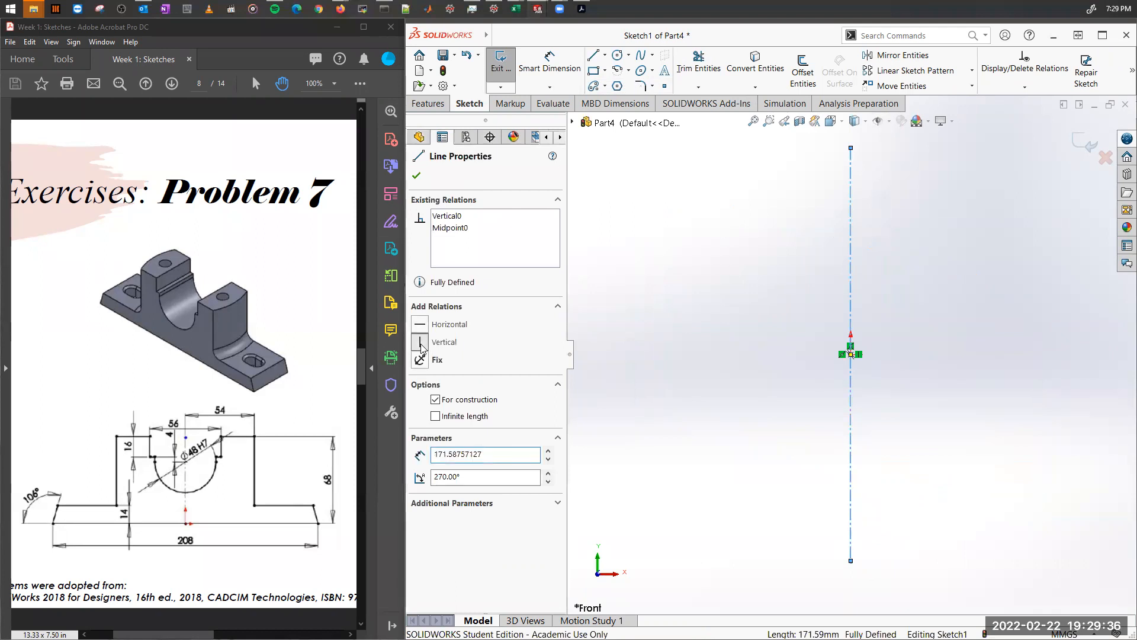
left_click(823, 316)
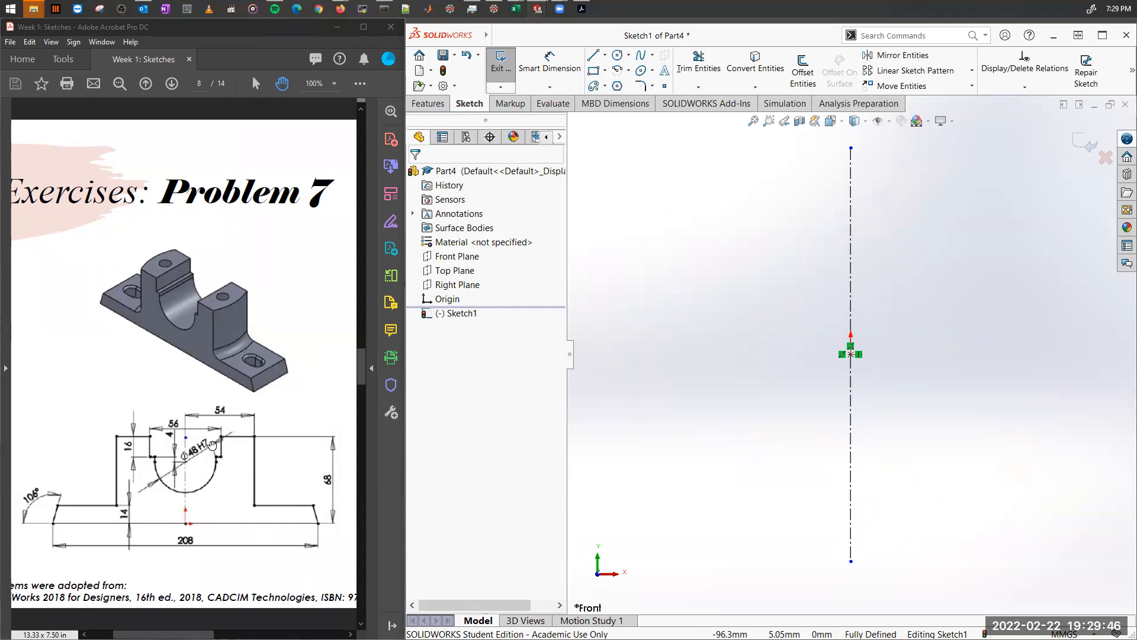
Examine the dimensions of the stepped semicircular recess in the Problem 7 profile drawing.
scroll(205, 465, "left", 2)
scroll(204, 465, "up", 5, "ctrl")
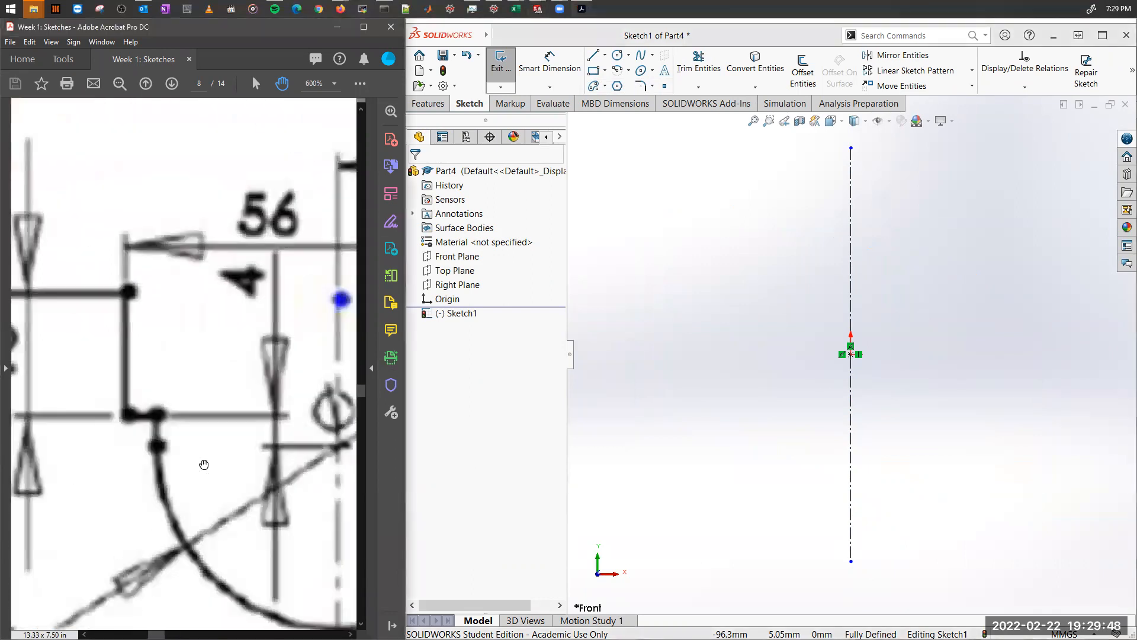
scroll(204, 465, "down", 2, "ctrl")
scroll(204, 465, "down", 1, "ctrl")
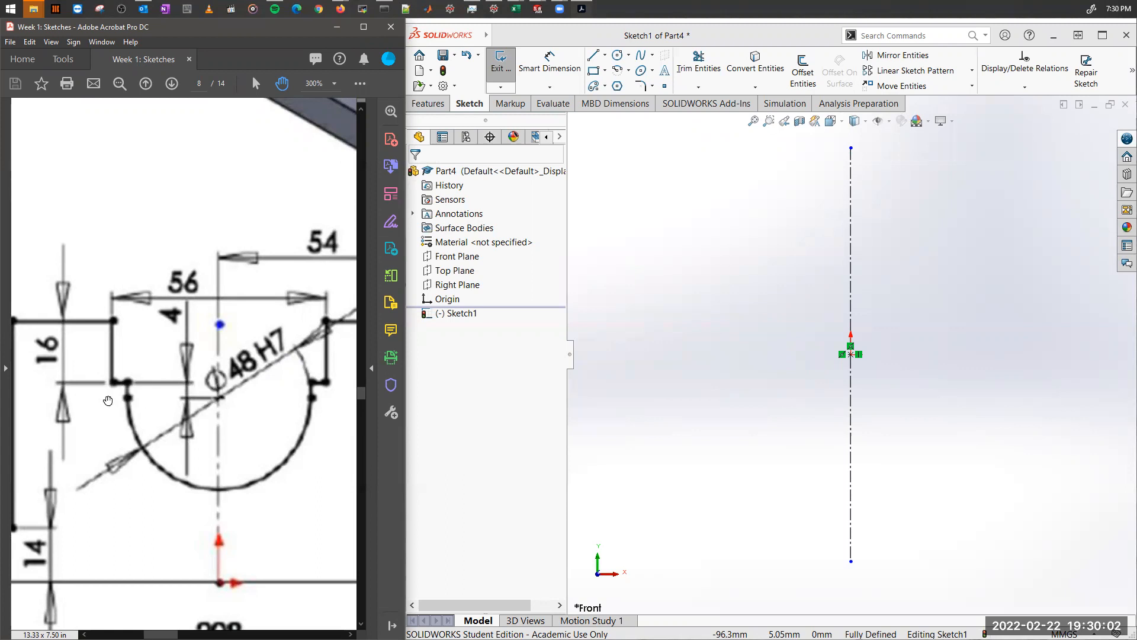
scroll(190, 399, "down", 2, "ctrl")
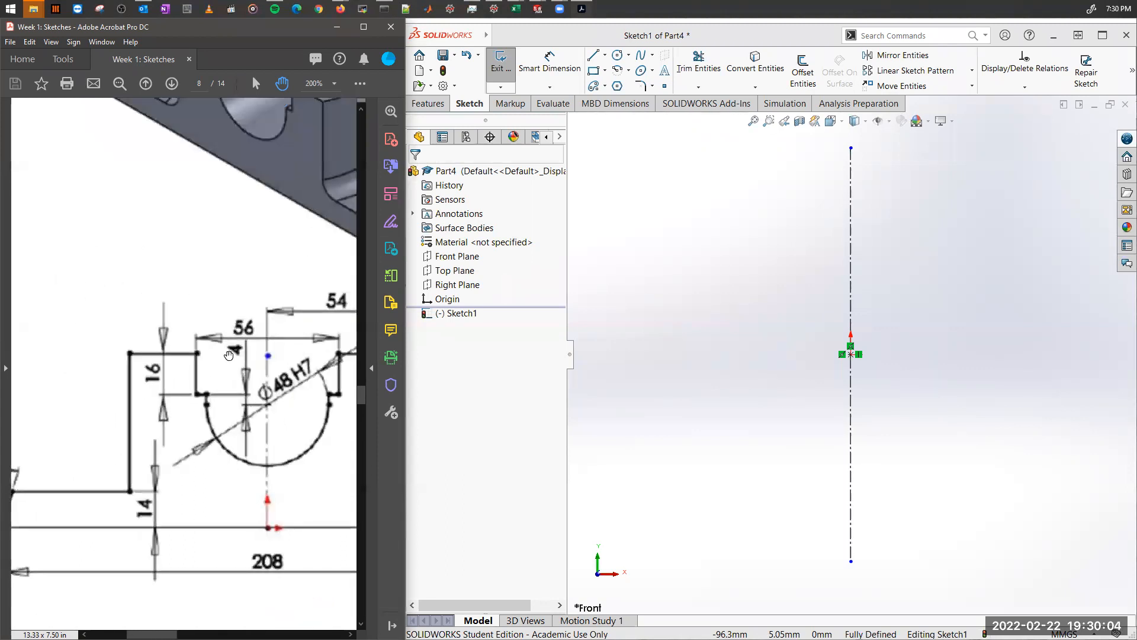
scroll(246, 395, "down", 2, "ctrl")
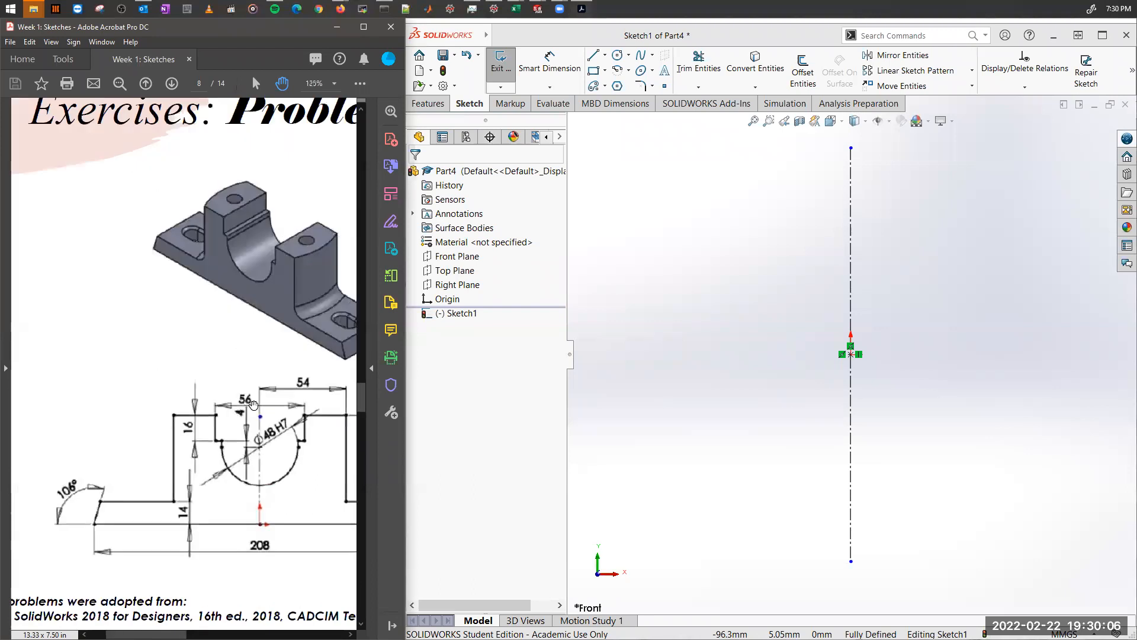
left_click_drag(244, 398, 192, 398)
scroll(192, 398, "down", 1, "ctrl")
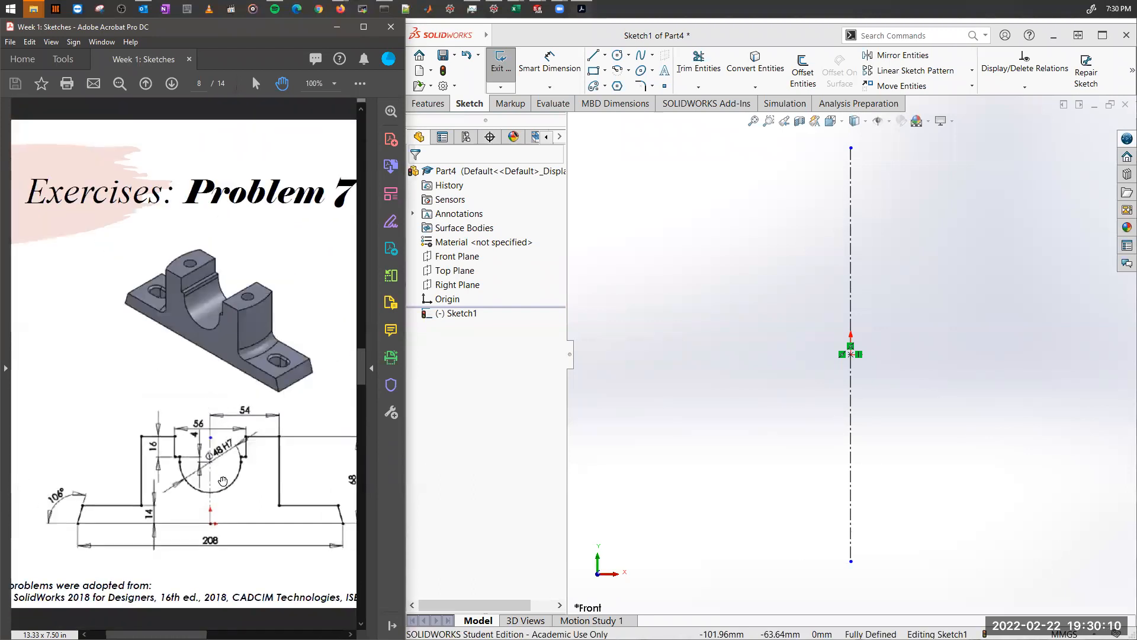
scroll(222, 481, "down", 1, "ctrl")
scroll(208, 470, "up", 1, "ctrl")
mouse_move(191, 468)
left_mouse_down()
mouse_move(174, 466)
mouse_move(192, 472)
left_mouse_up()
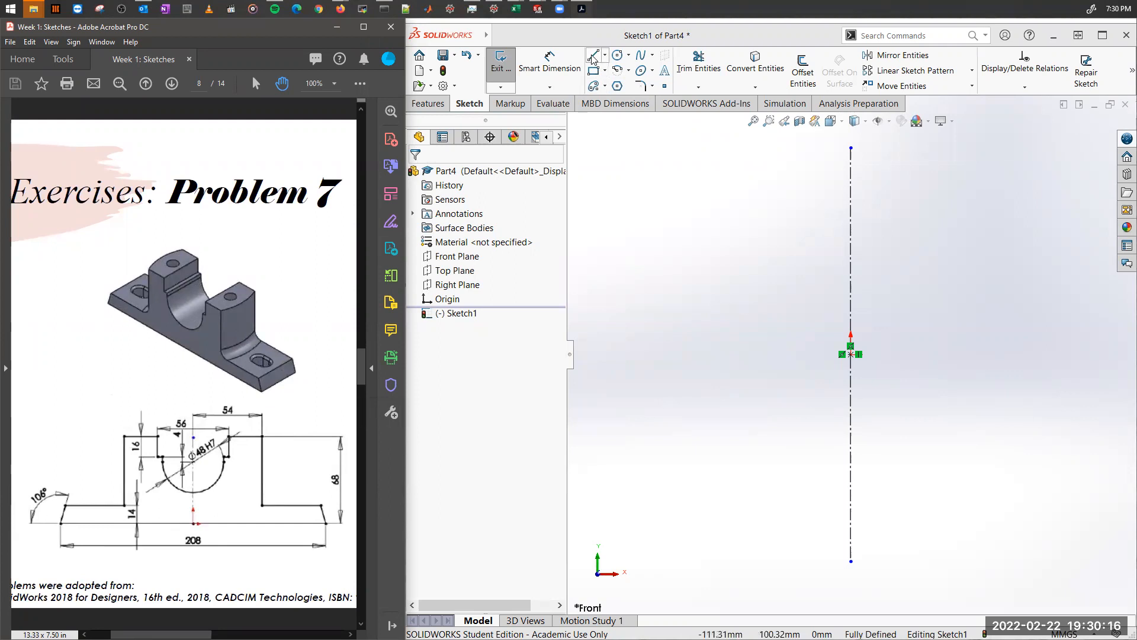
Sketch the left half of the stepped profile from the centreline: an about 87 mm base, slanted end, ledge, upright, top and inner step.
left_click(486, 426)
key("Escape")
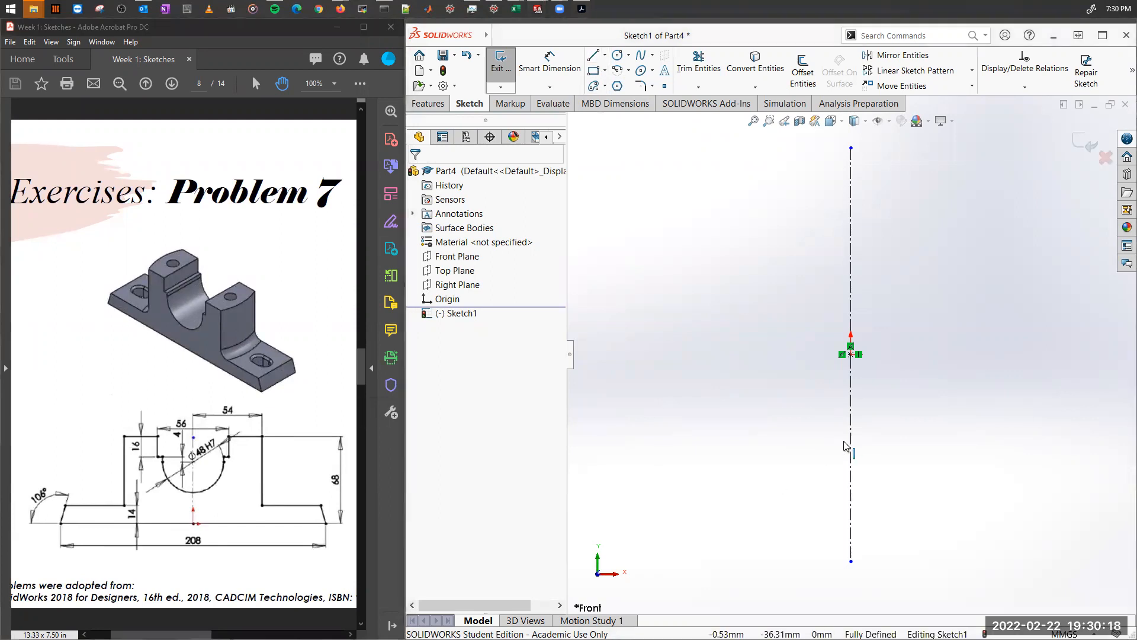
left_click(592, 55)
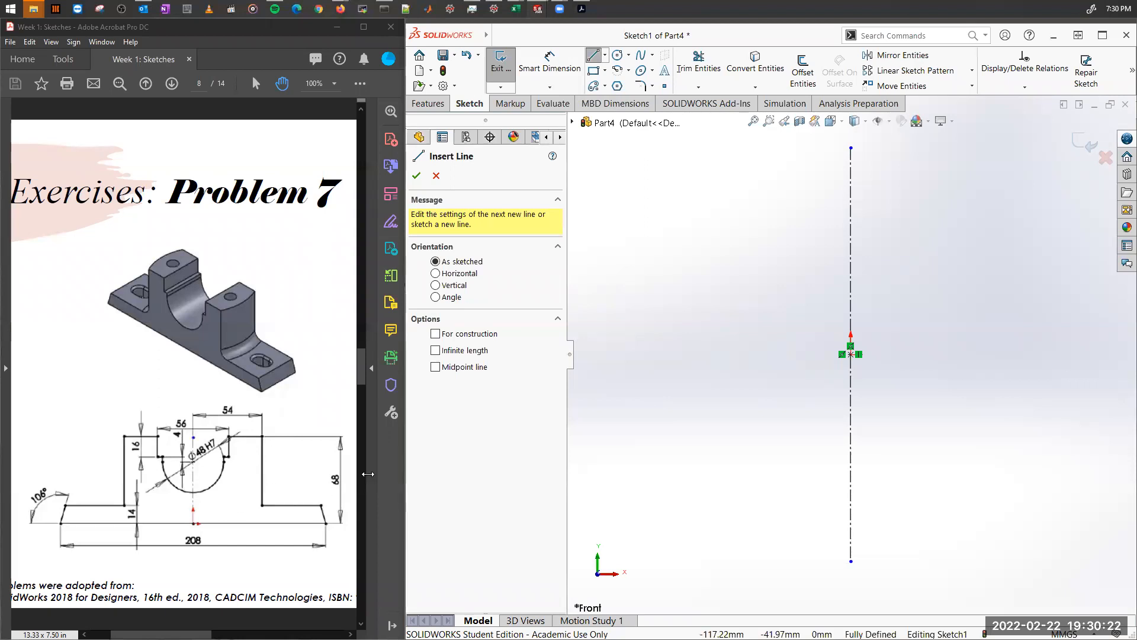
left_click(851, 456)
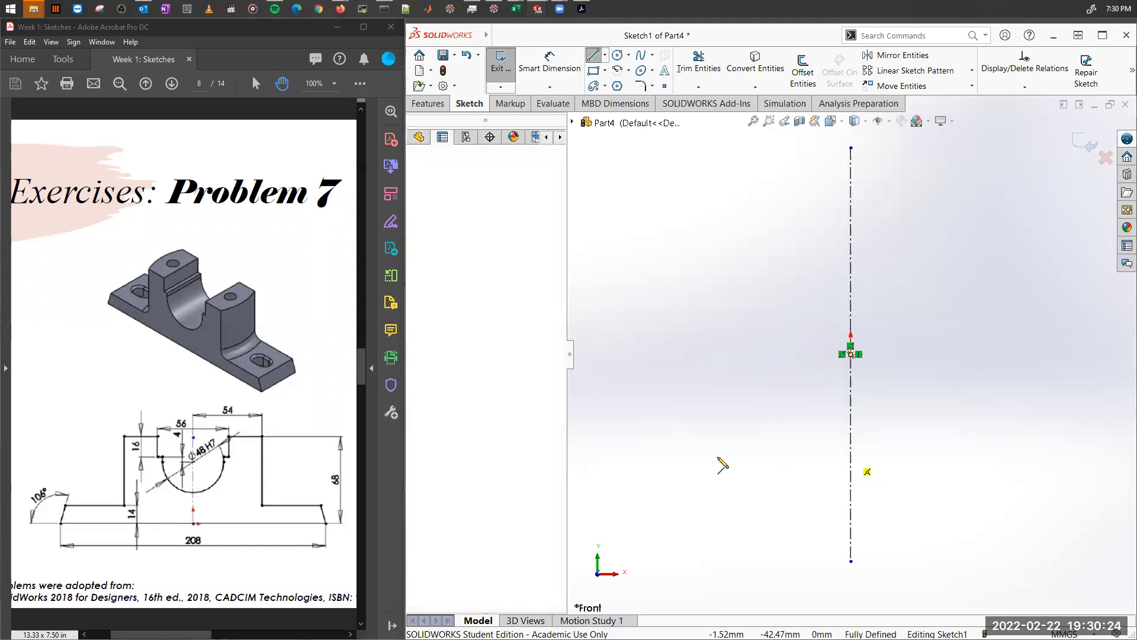
left_click(641, 456)
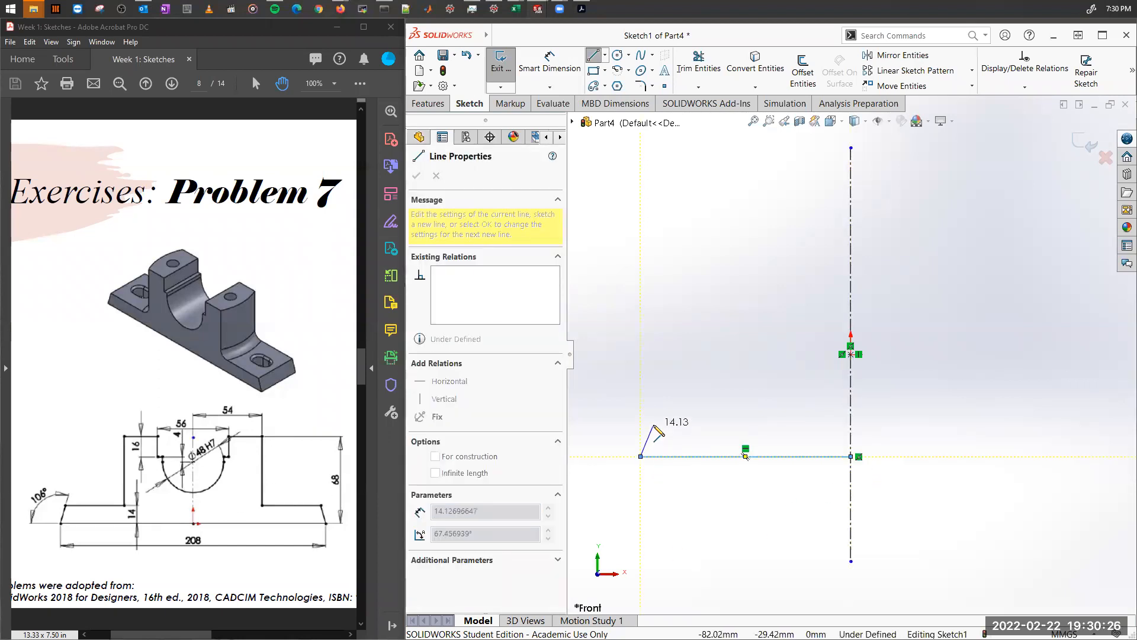
left_click(650, 424)
left_click(725, 425)
left_click(725, 350)
left_click(759, 349)
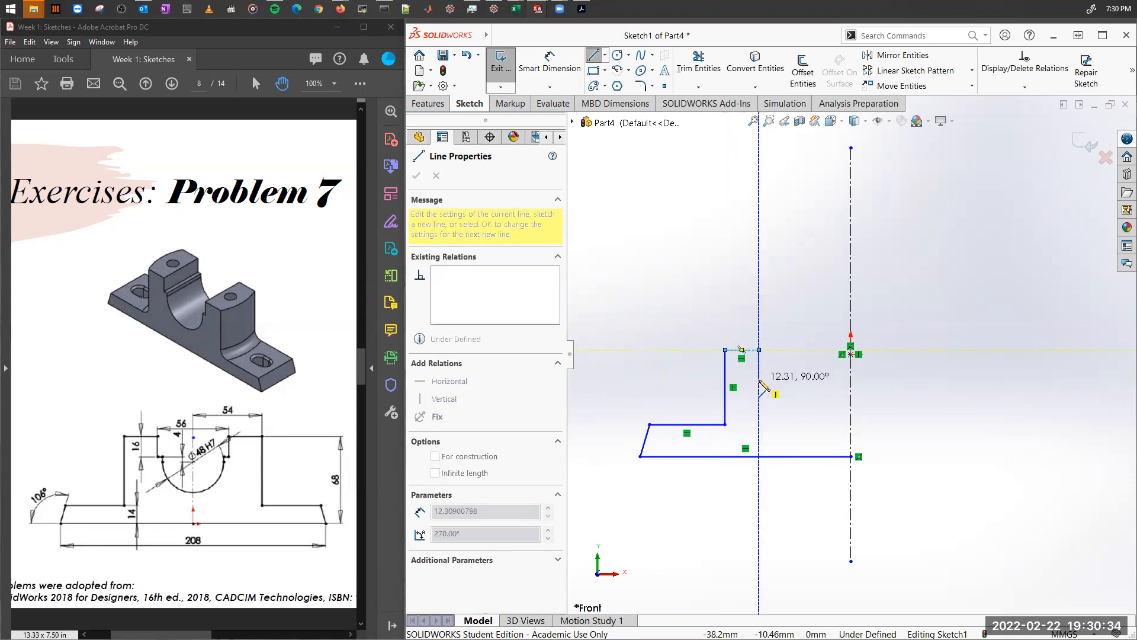
left_click(759, 379)
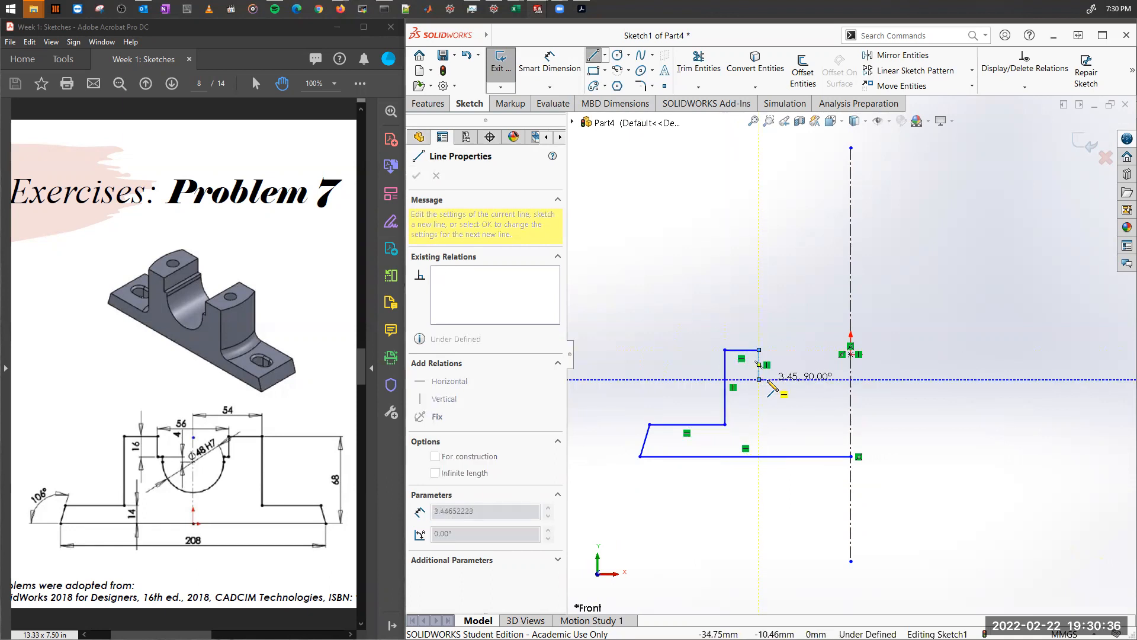
key("Escape")
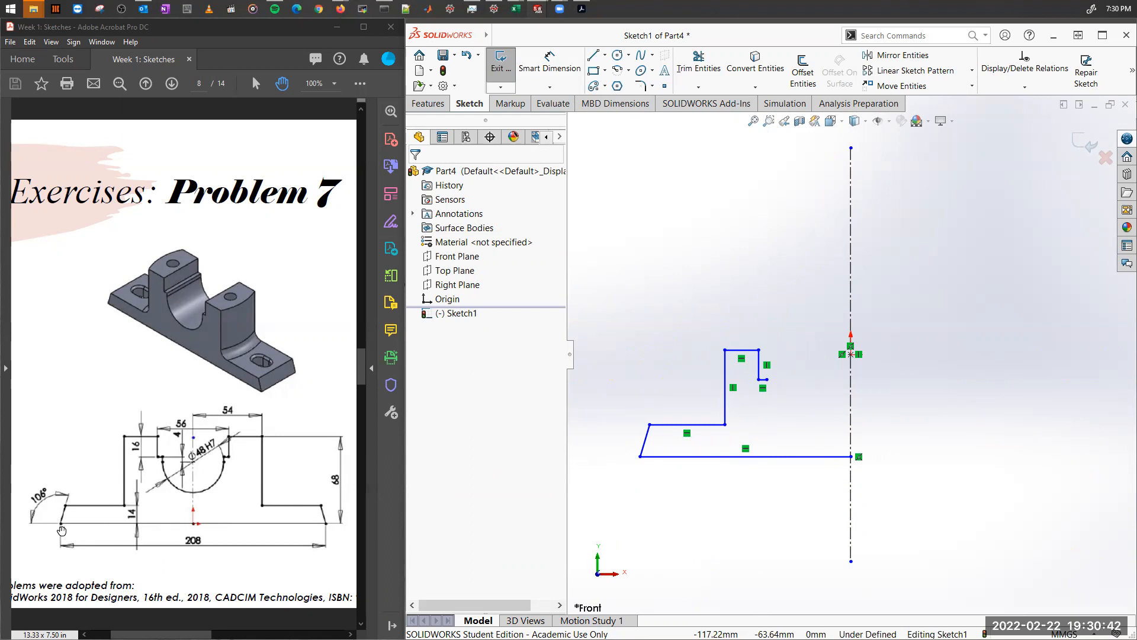
Dimension the profile's horizontal base line from its outer end to the centreline as 208/2 (104 mm).
left_click_drag(84, 484, 80, 483)
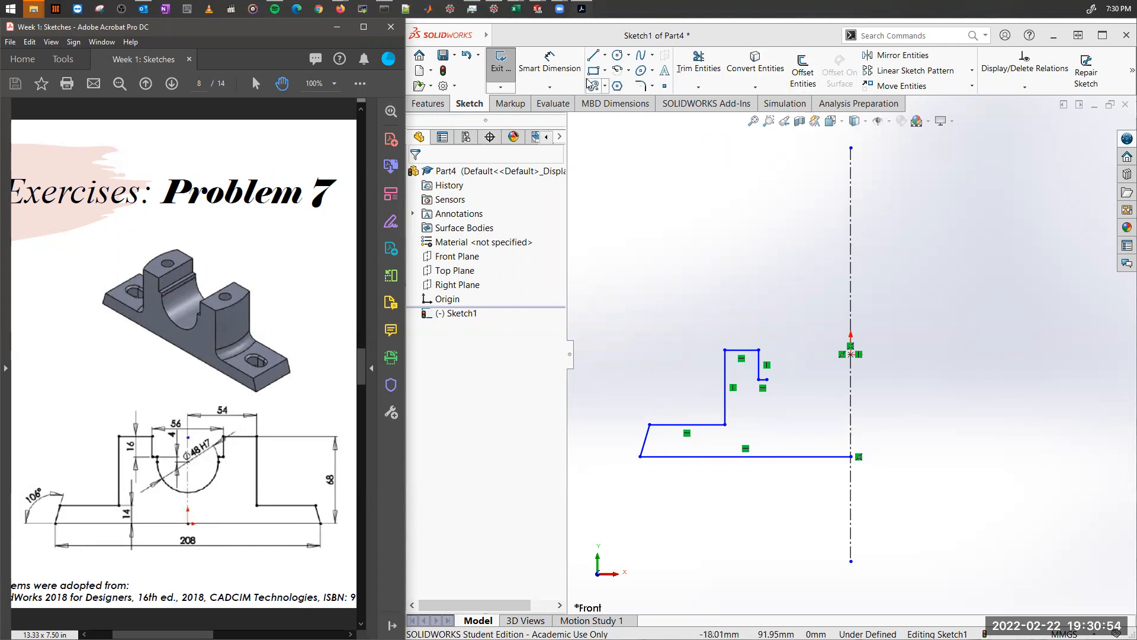
left_click(556, 66)
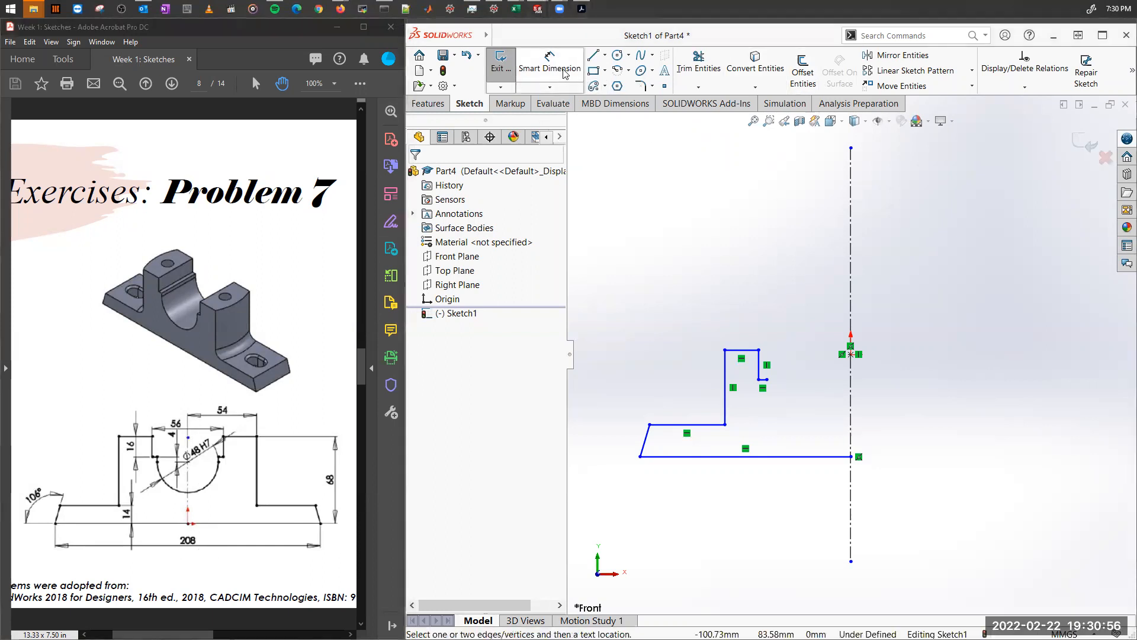
left_click(763, 456)
left_click(748, 505)
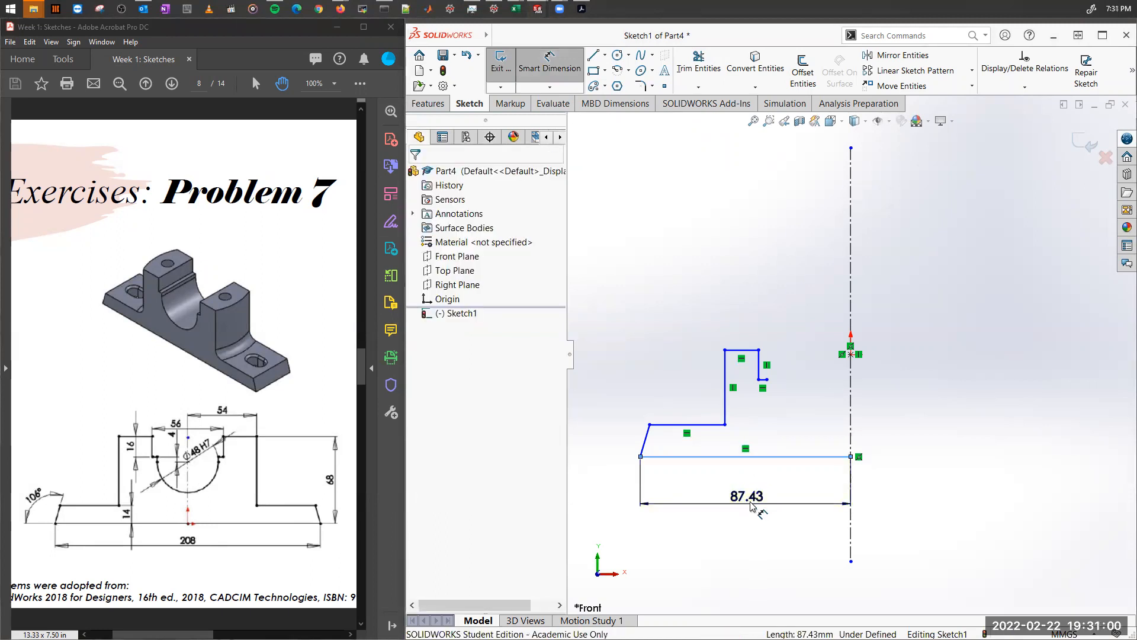
type("208/2")
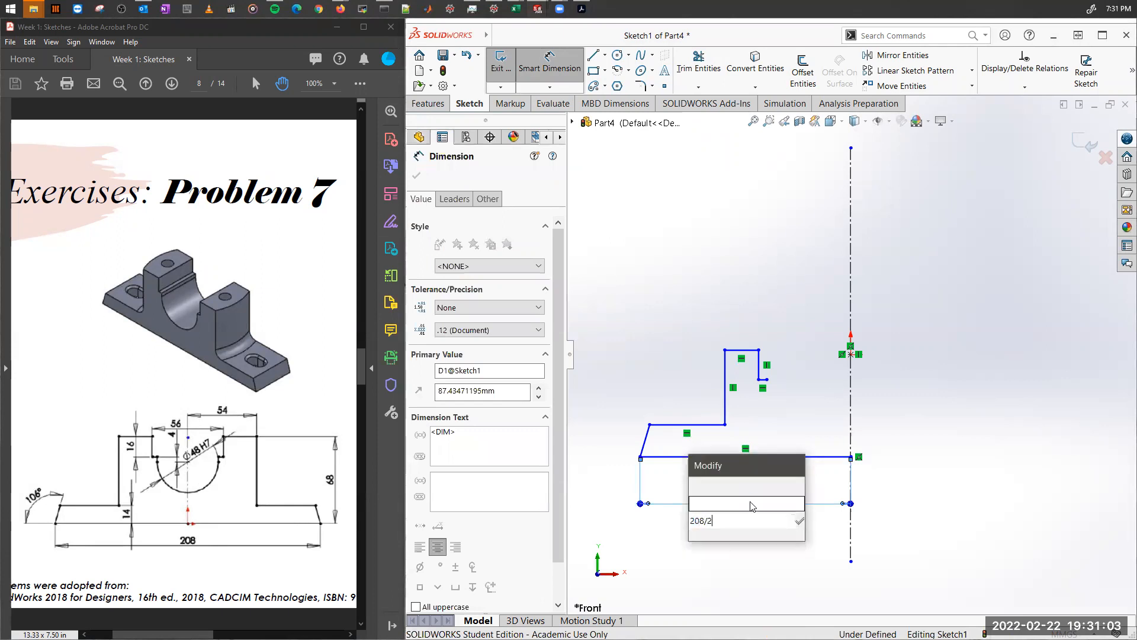
key("Return")
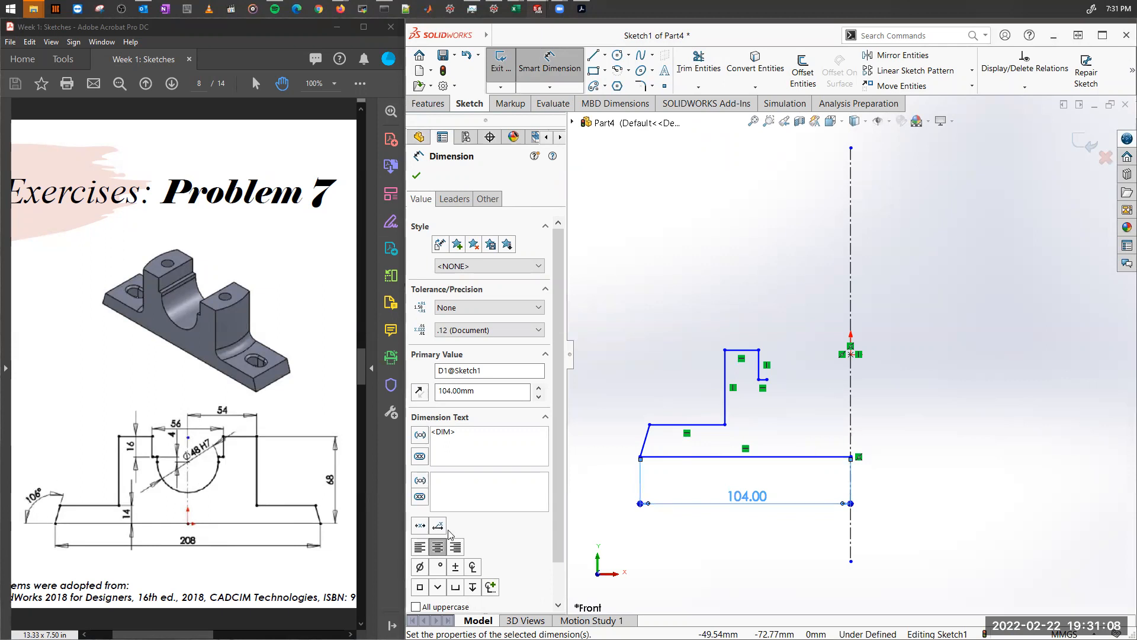
Dimension the outside angle between the base line and the slanted end line as 106 degrees.
left_click(652, 456)
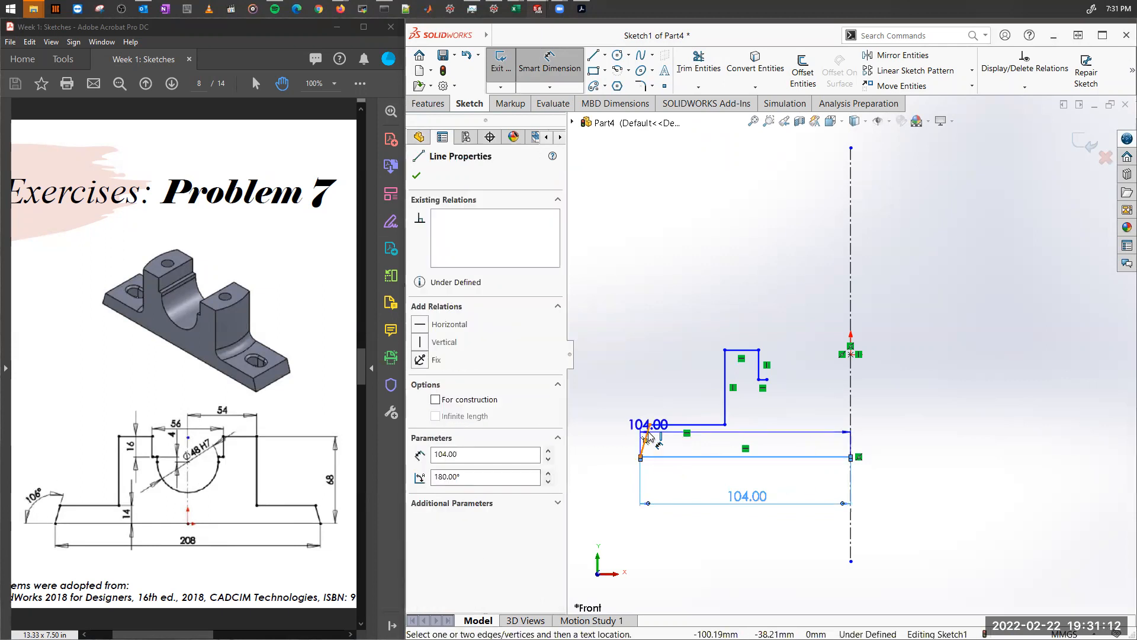
left_click(648, 437)
left_click(614, 438)
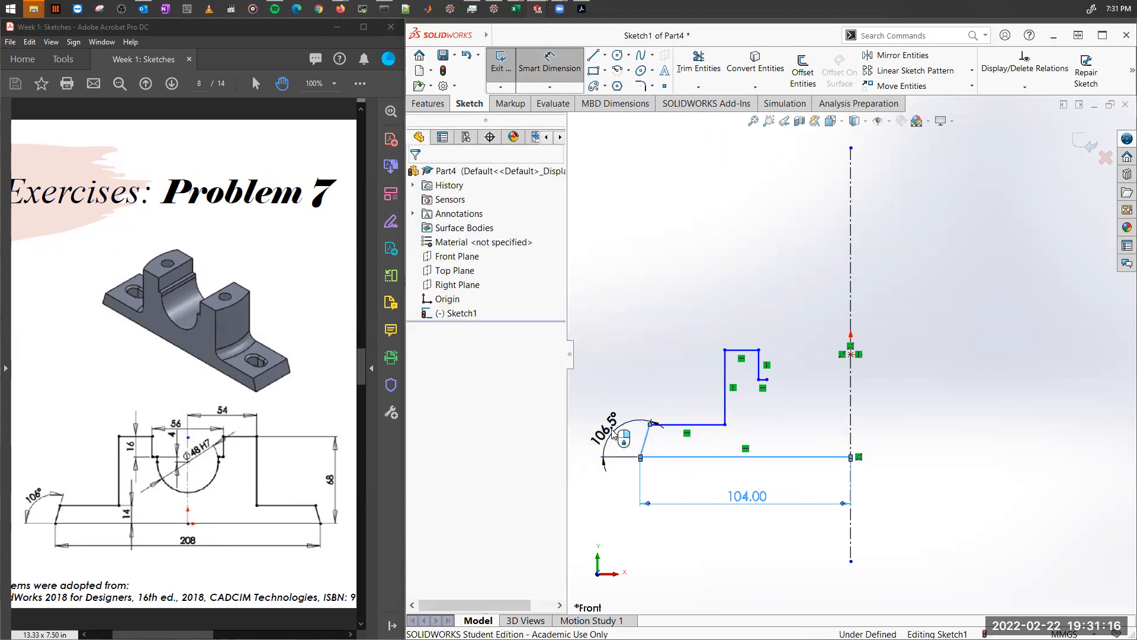
type("106")
key("Return")
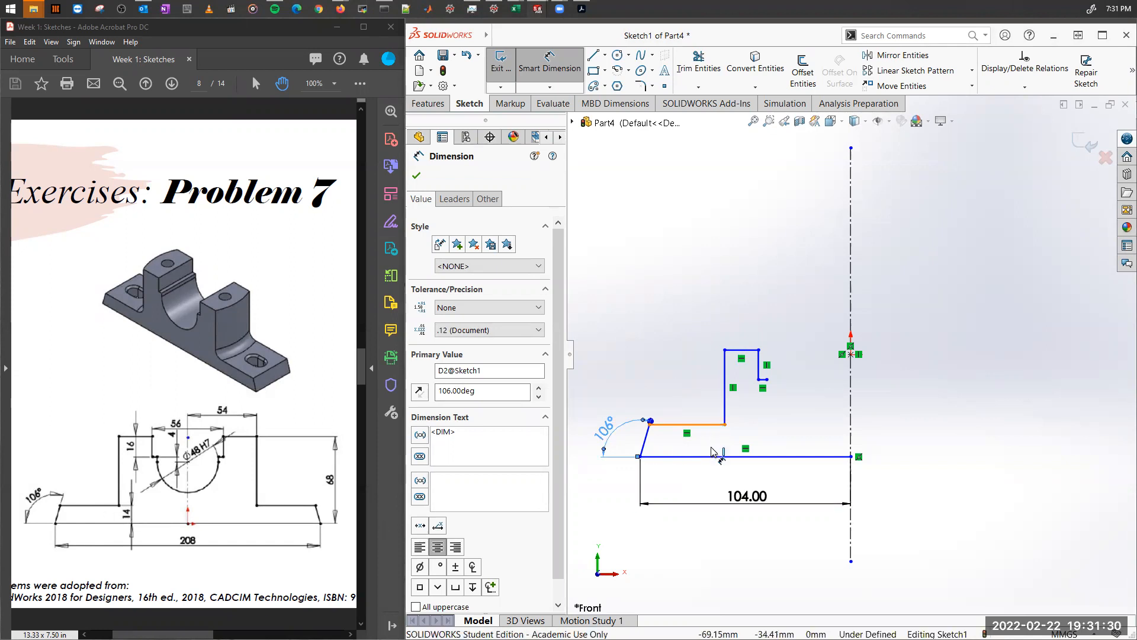
Dimension the height between the base line and the ledge line as 14 mm.
left_click(681, 424)
left_click(681, 456)
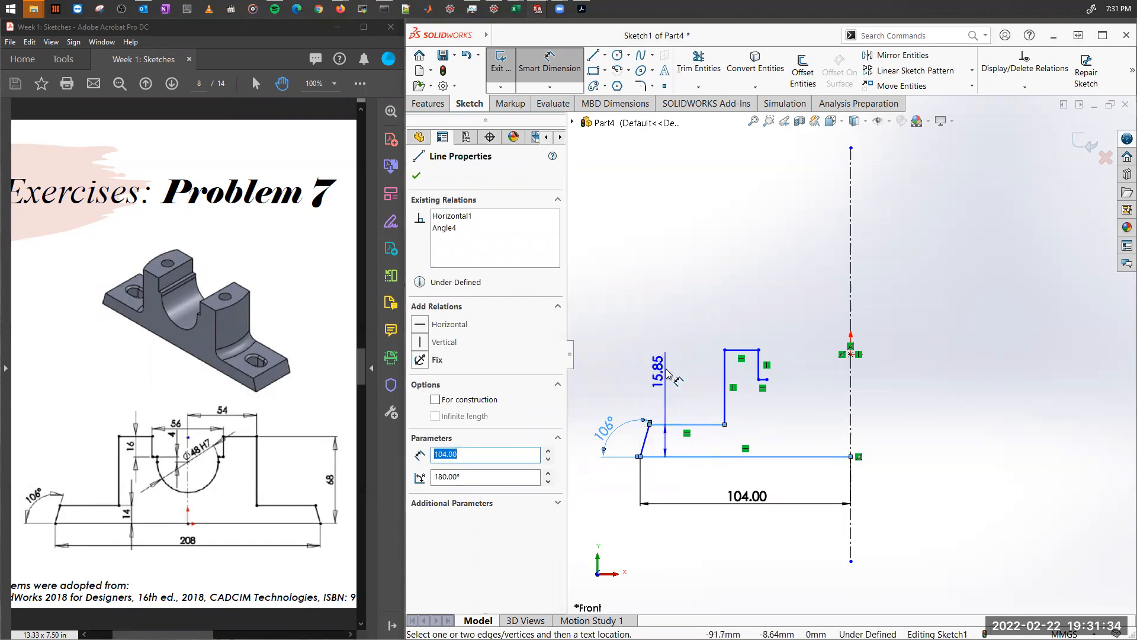
left_click(666, 373)
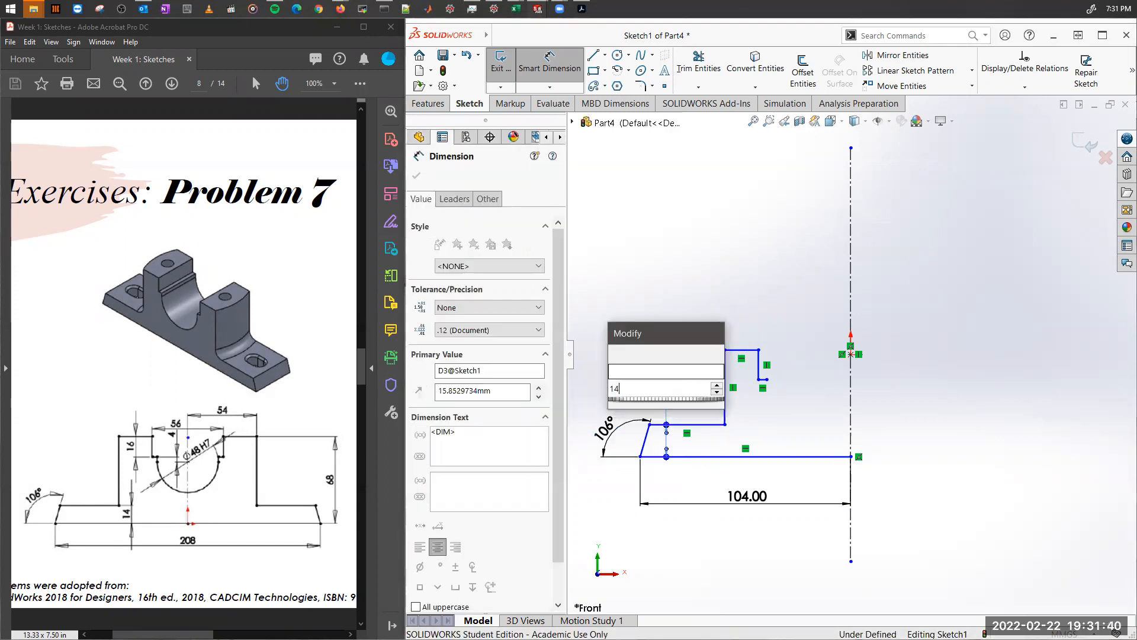
key("Return")
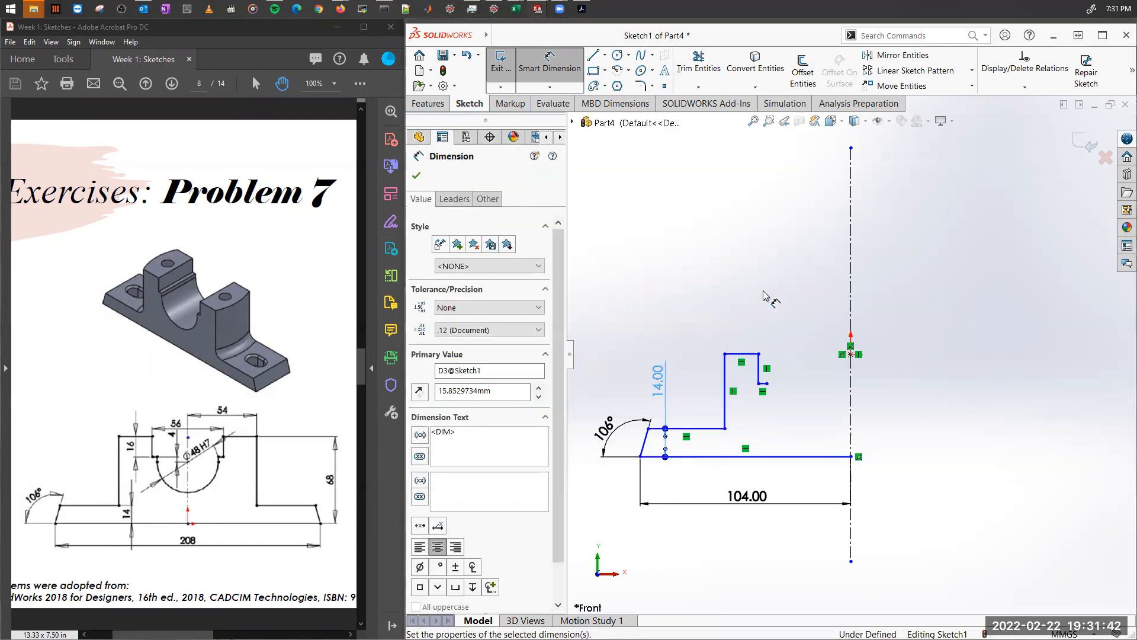
Dimension the overall height between the profile's base line and its top line as 68 mm.
left_click(639, 332)
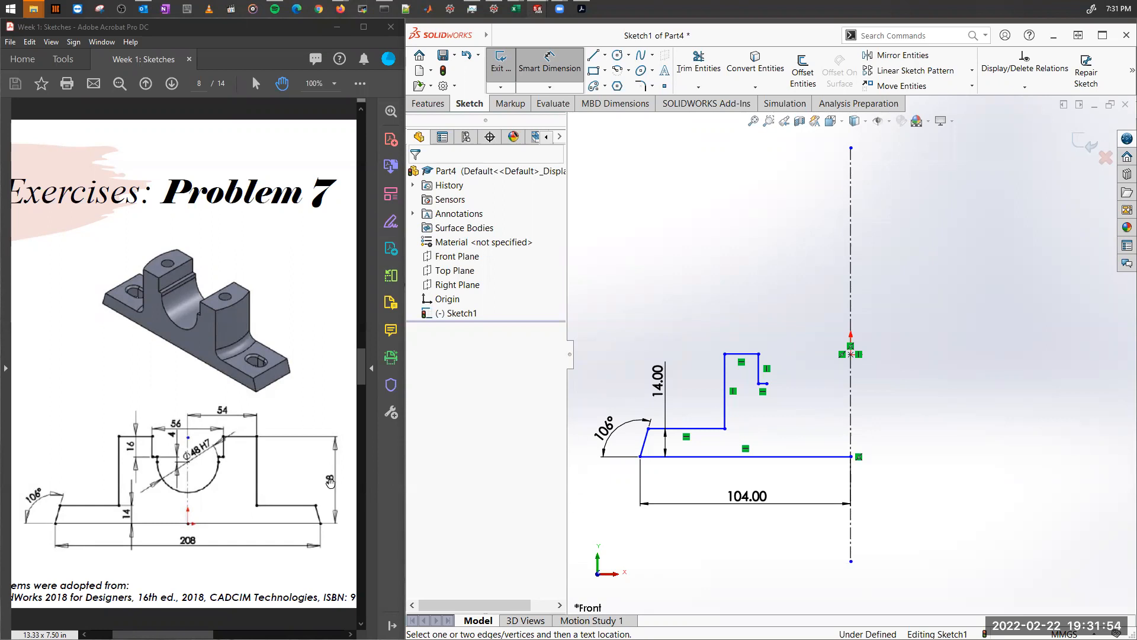
left_click(695, 459)
left_click(725, 354)
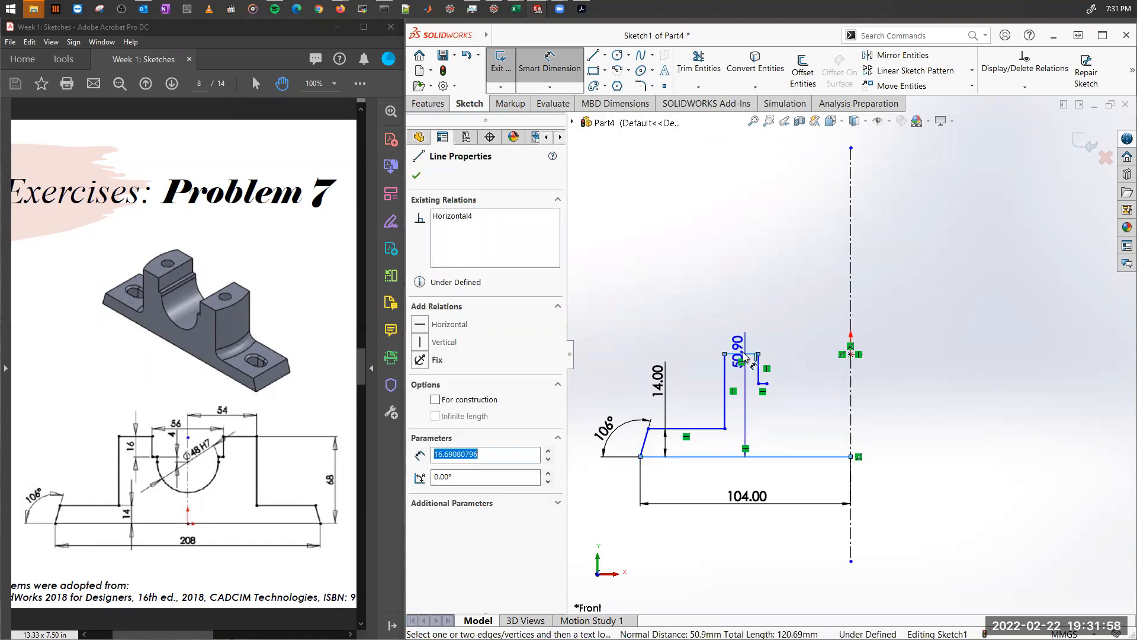
left_click(588, 404)
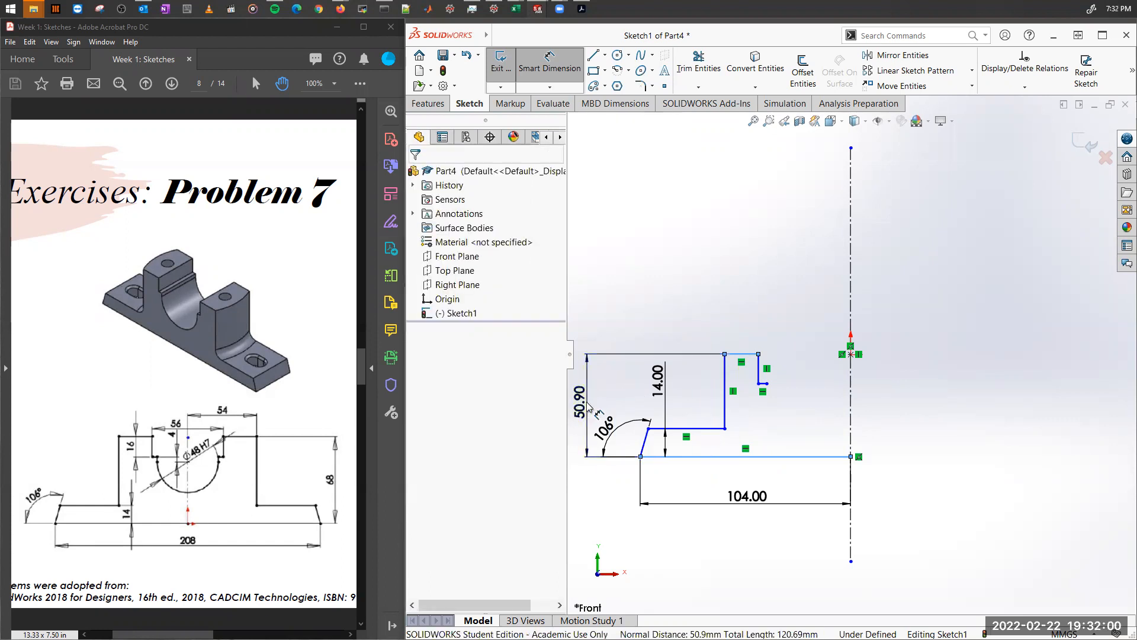
type("68")
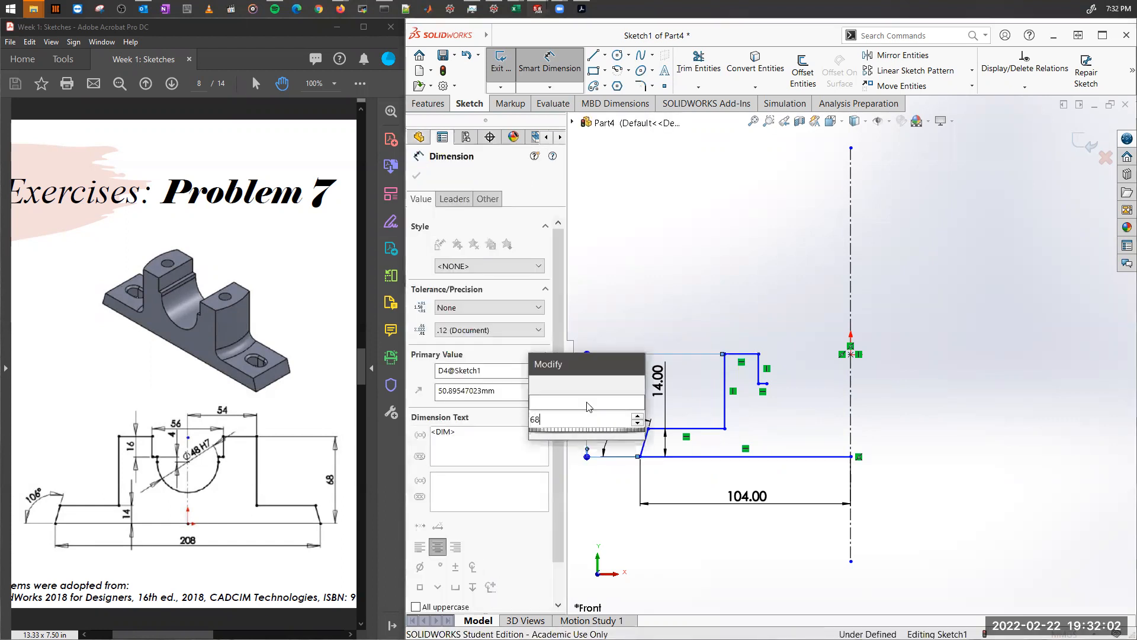
key("Return")
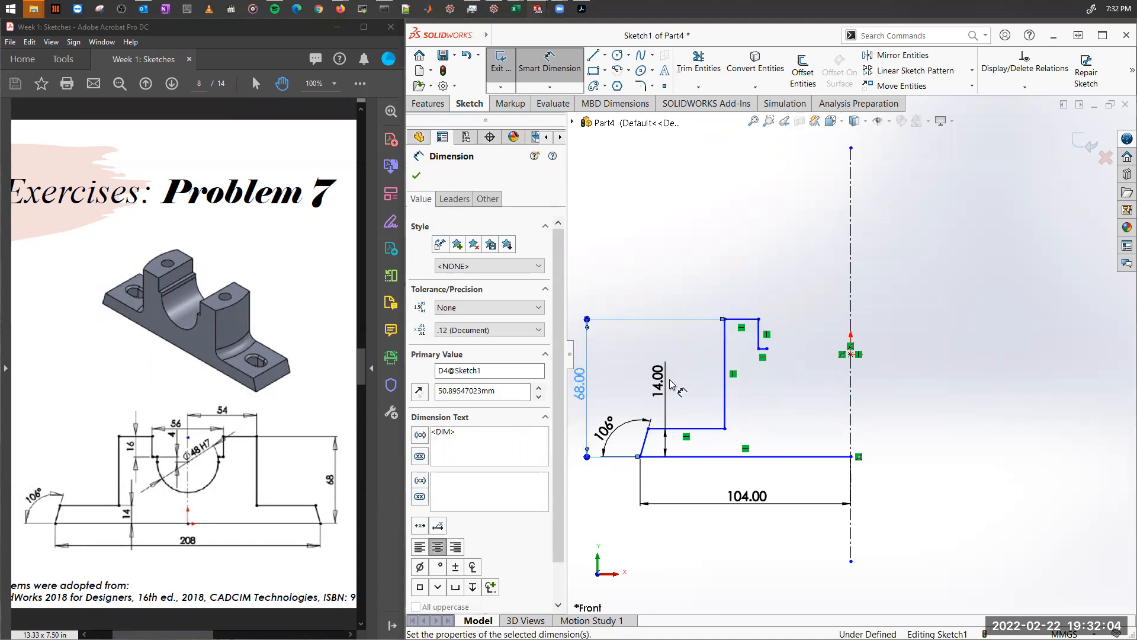
Dimension the distance from the centreline to the profile's tall upright line as 54 mm.
middle_click_drag(687, 372, 759, 373, "ctrl")
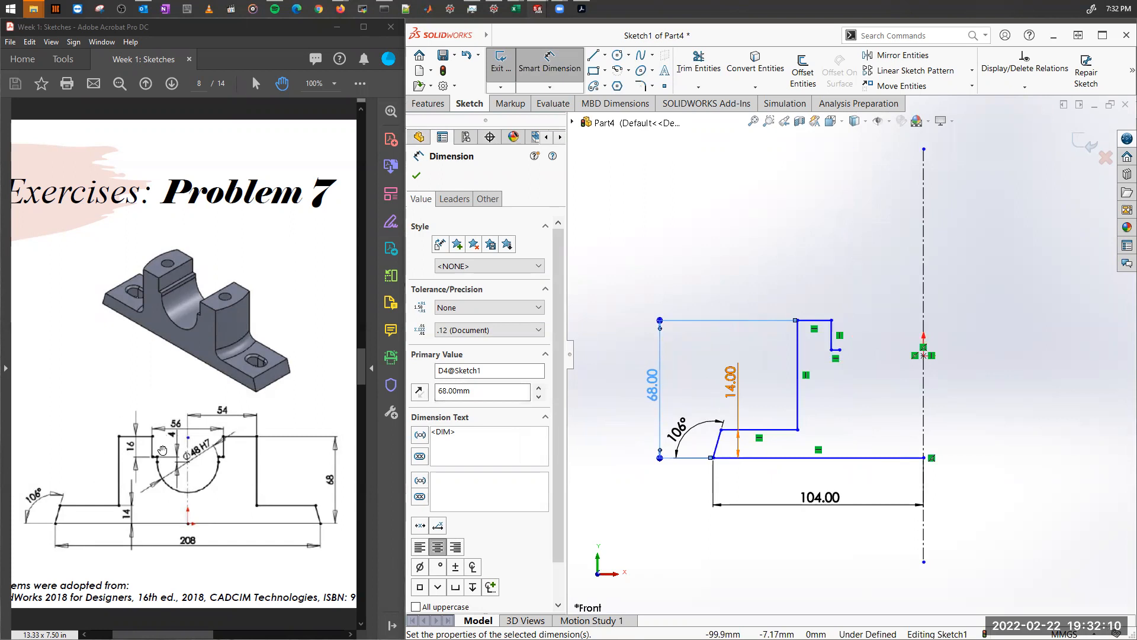
left_click(922, 306)
left_click(799, 345)
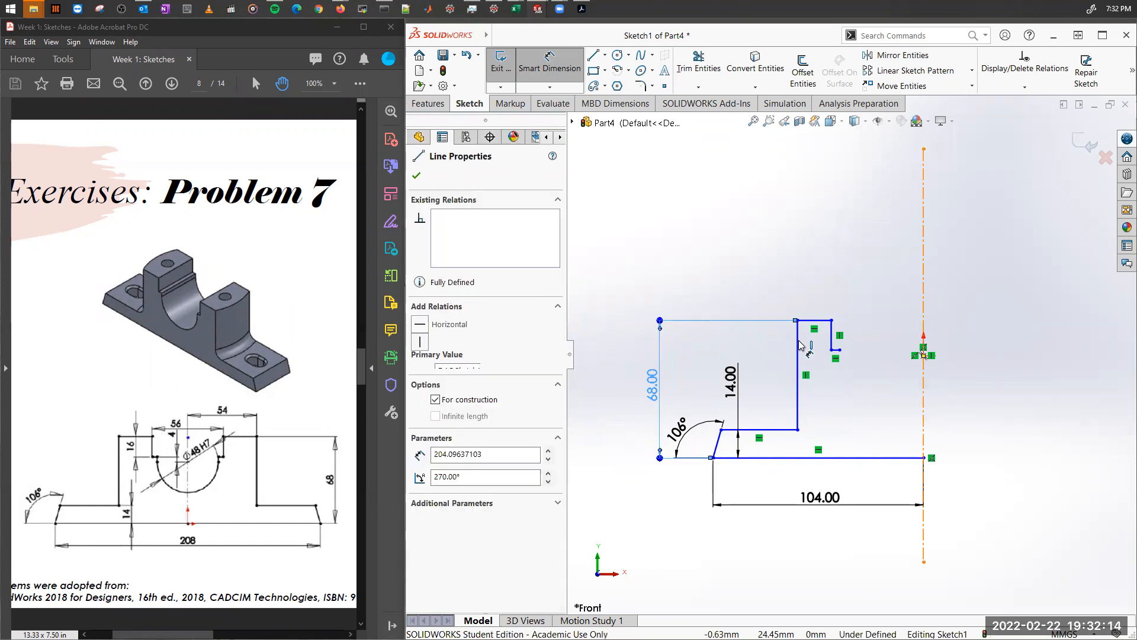
left_click(675, 253)
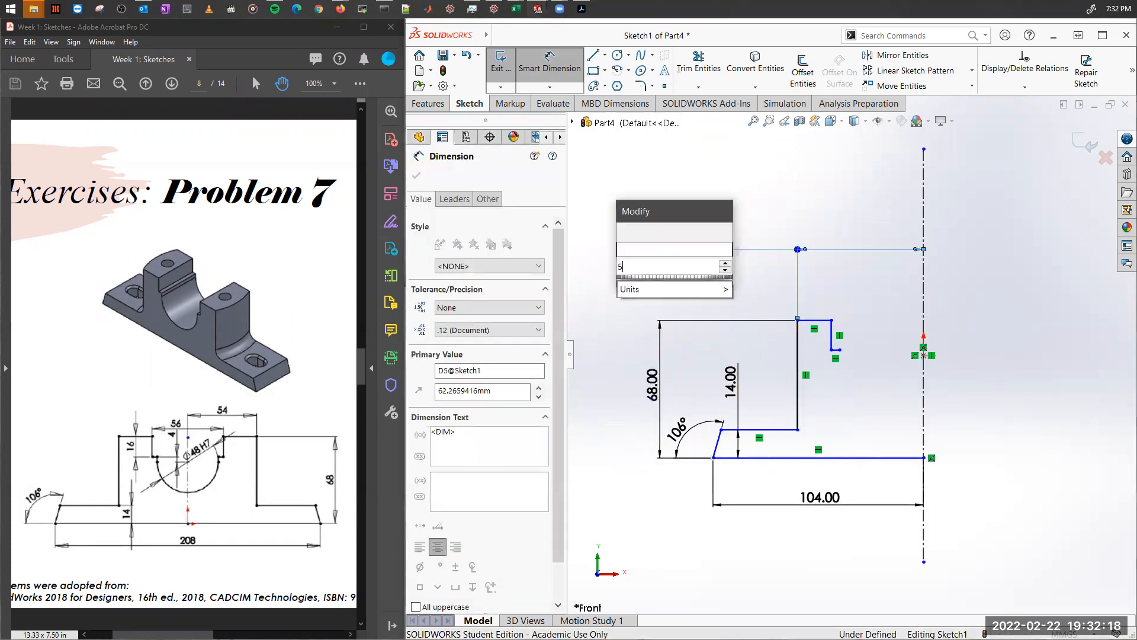
key("Return")
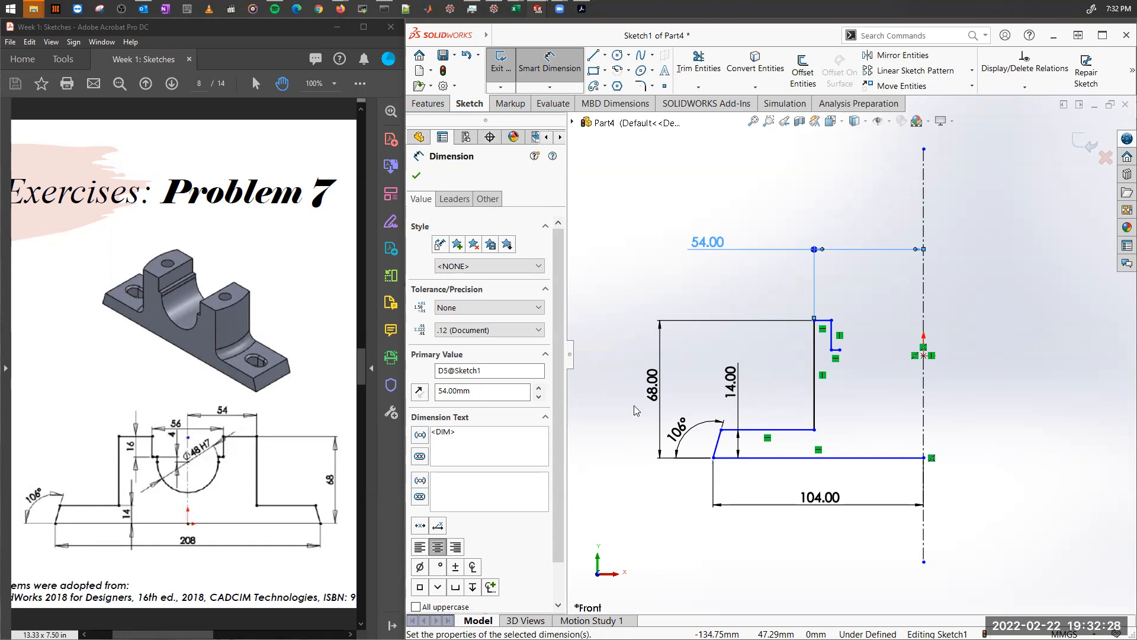
Dimension the distance from the inner step's short vertical line to the centreline, settling on 28 mm, half of the drawing's 56.
left_click(831, 348)
left_click(922, 326)
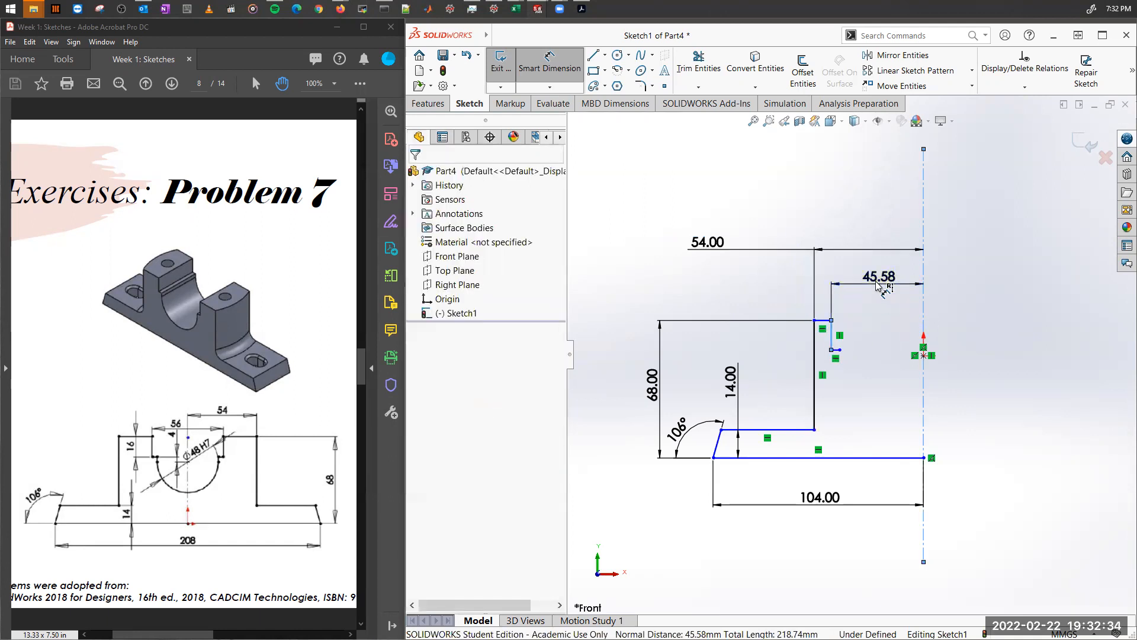
left_click(878, 284)
type("56")
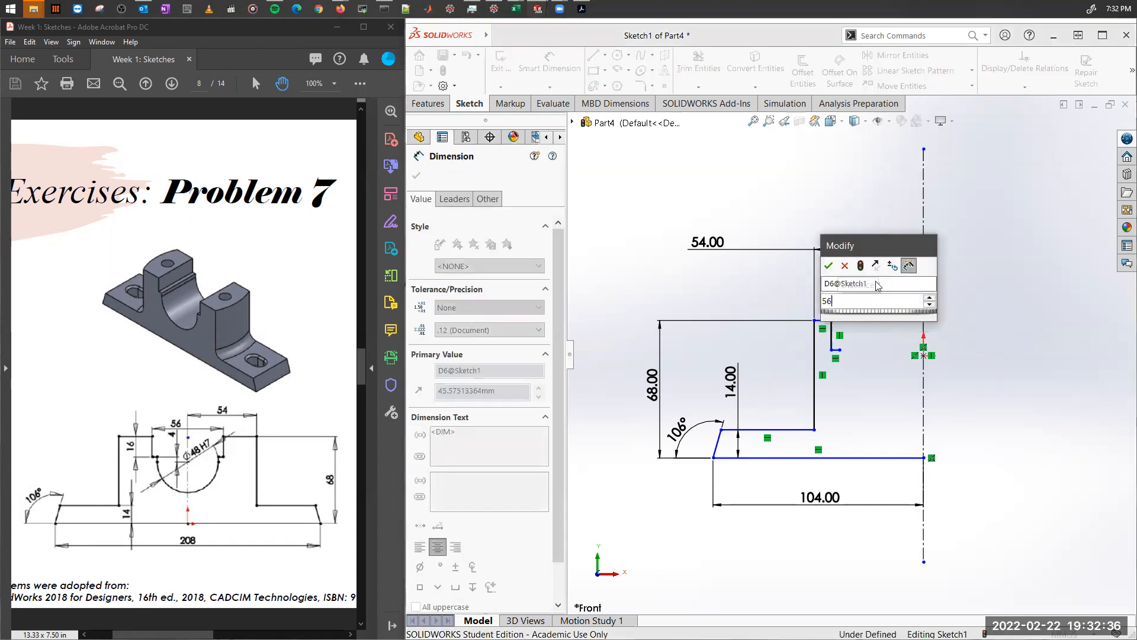
key("Return")
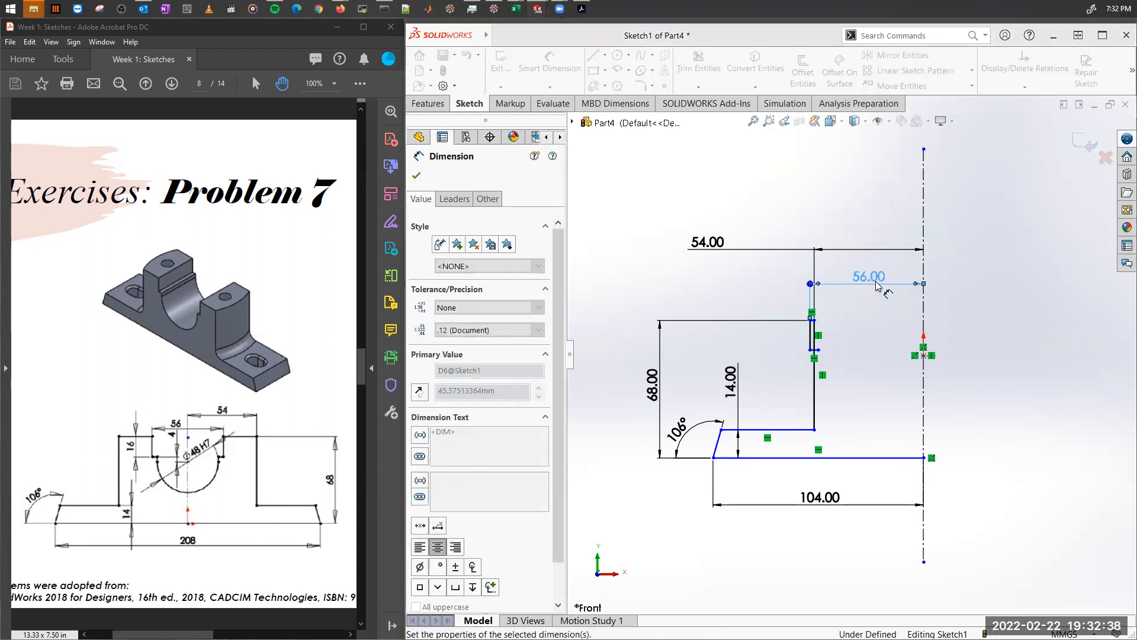
left_click(876, 286)
type("28")
key("Return")
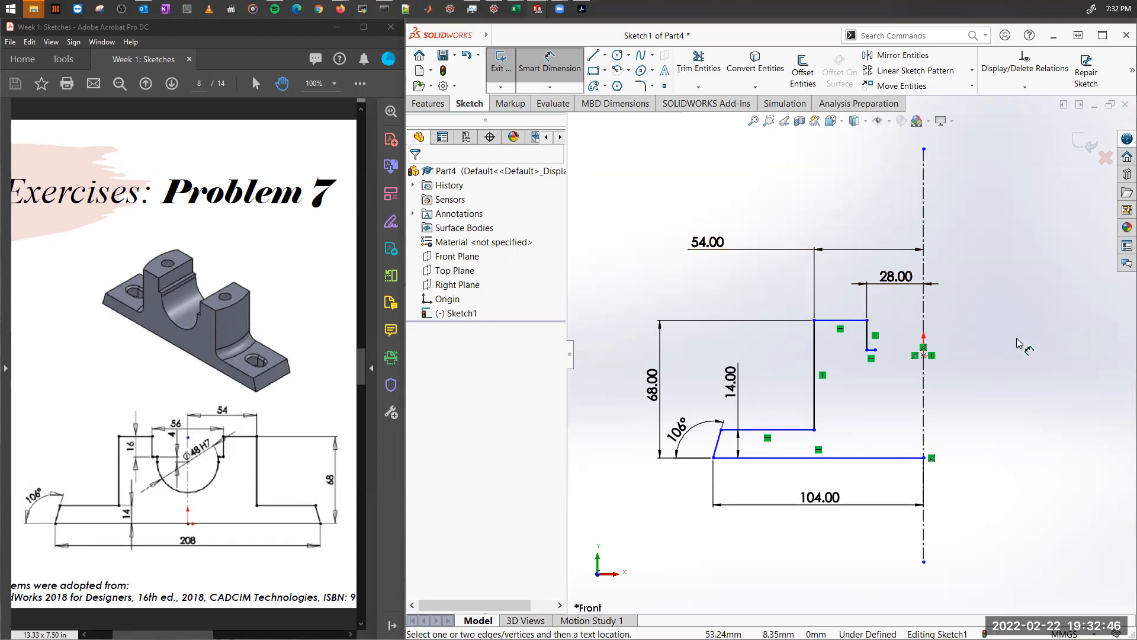
Dimension the depth of the inner step's short vertical line as 16 mm.
scroll(933, 358, "down", 2)
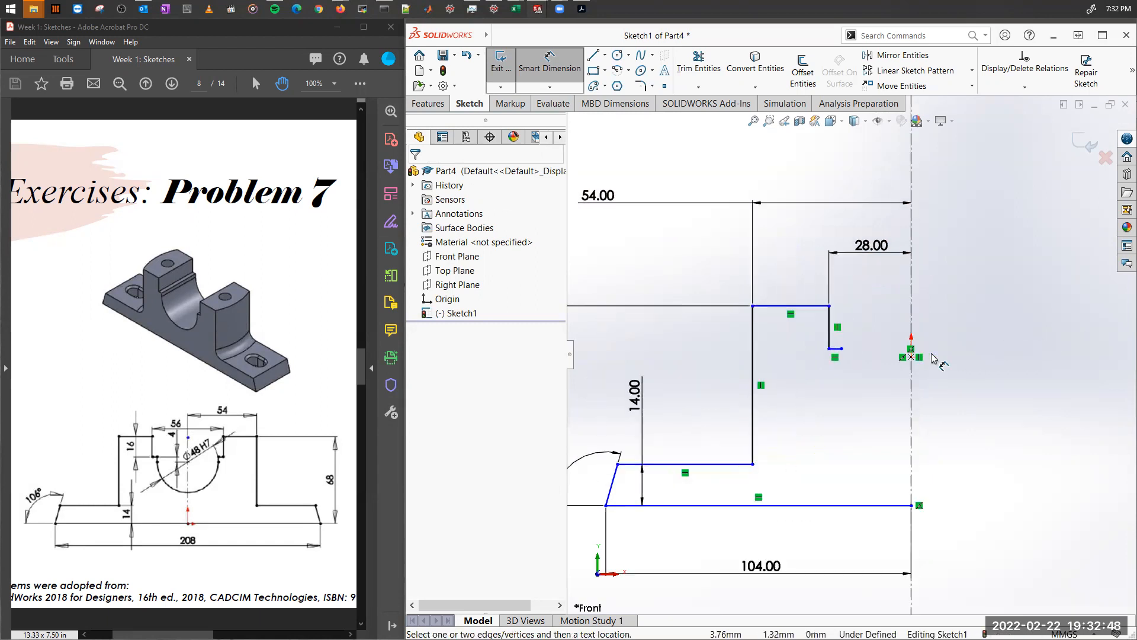
scroll(932, 358, "up", 2)
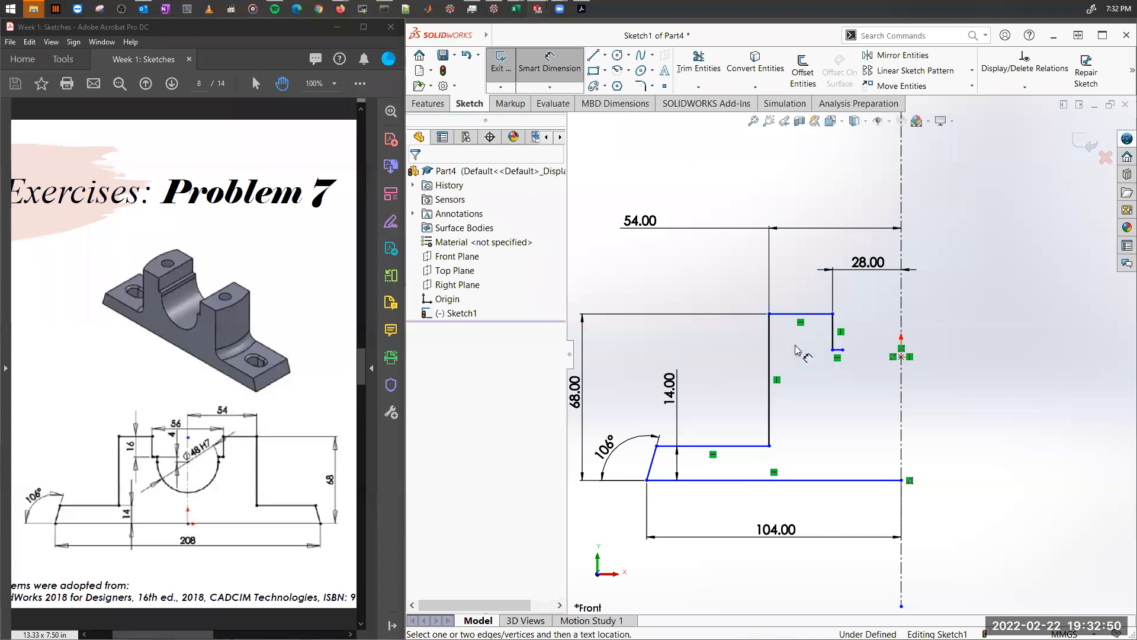
left_click(834, 338)
left_click(729, 342)
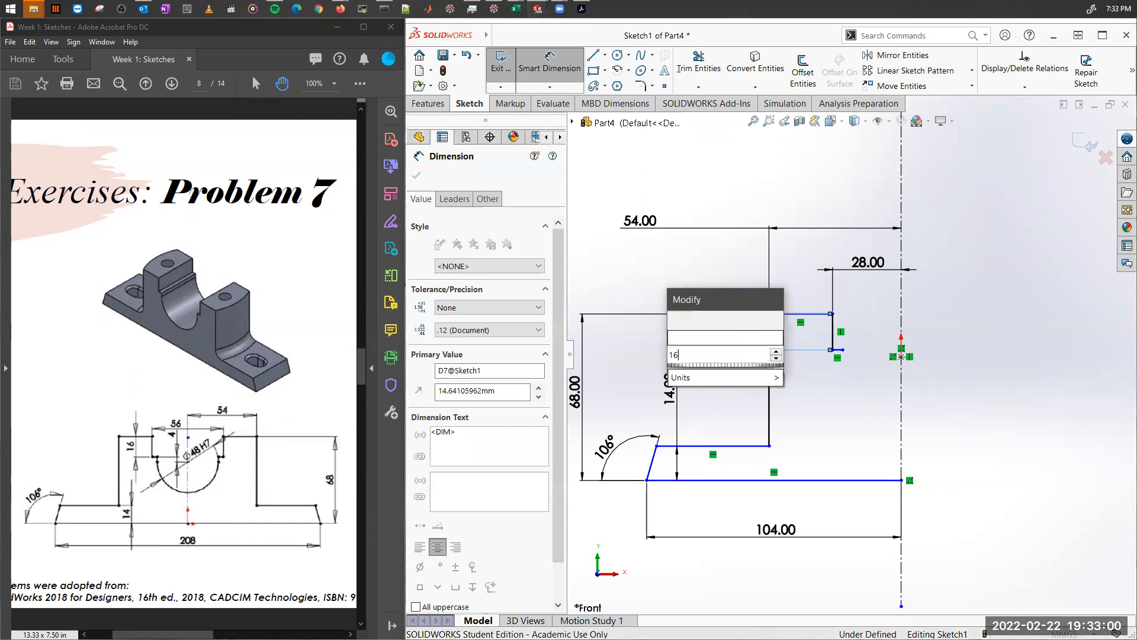
key("Return")
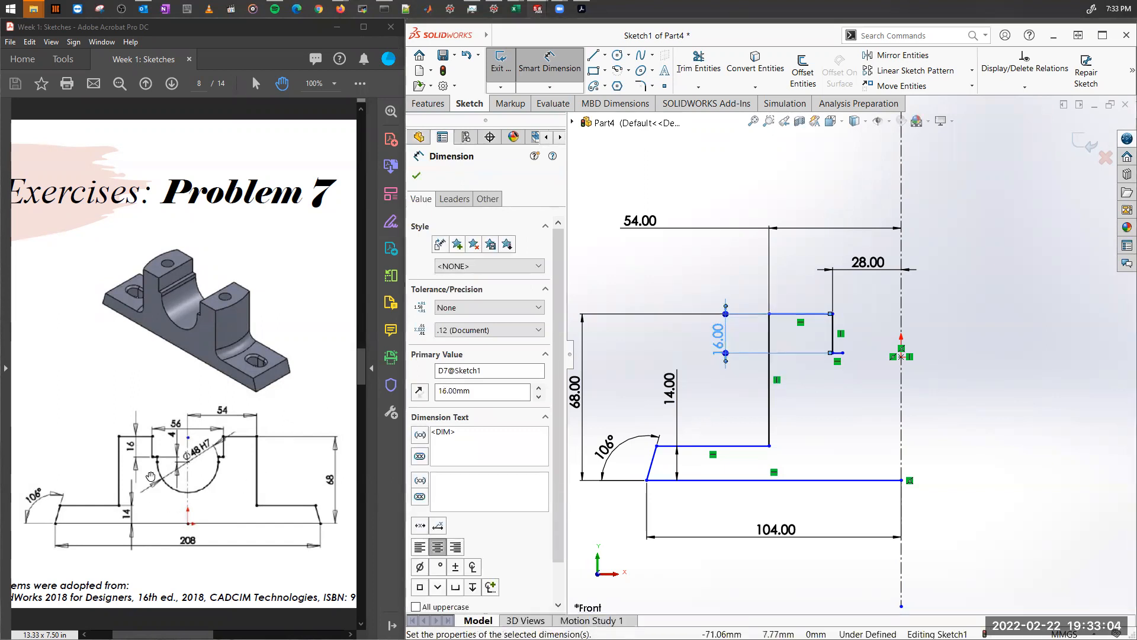
Place a sketch point on the centreline about 7 mm below the origin to mark the circular cut-out's centre.
scroll(159, 472, "up", 2, "ctrl")
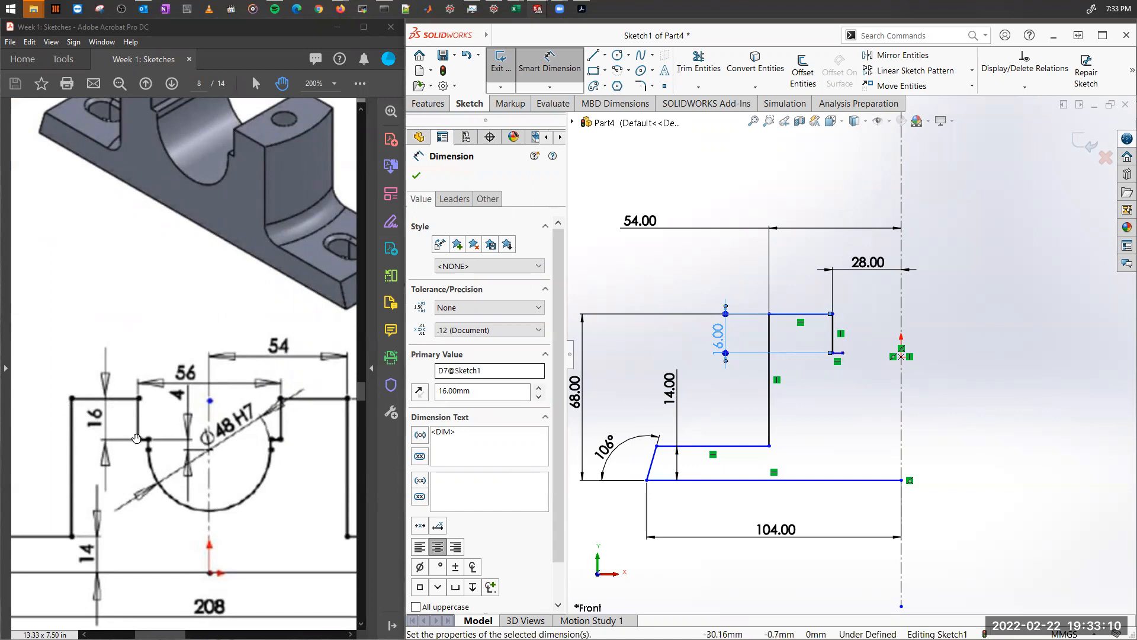
scroll(216, 462, "down", 2, "ctrl")
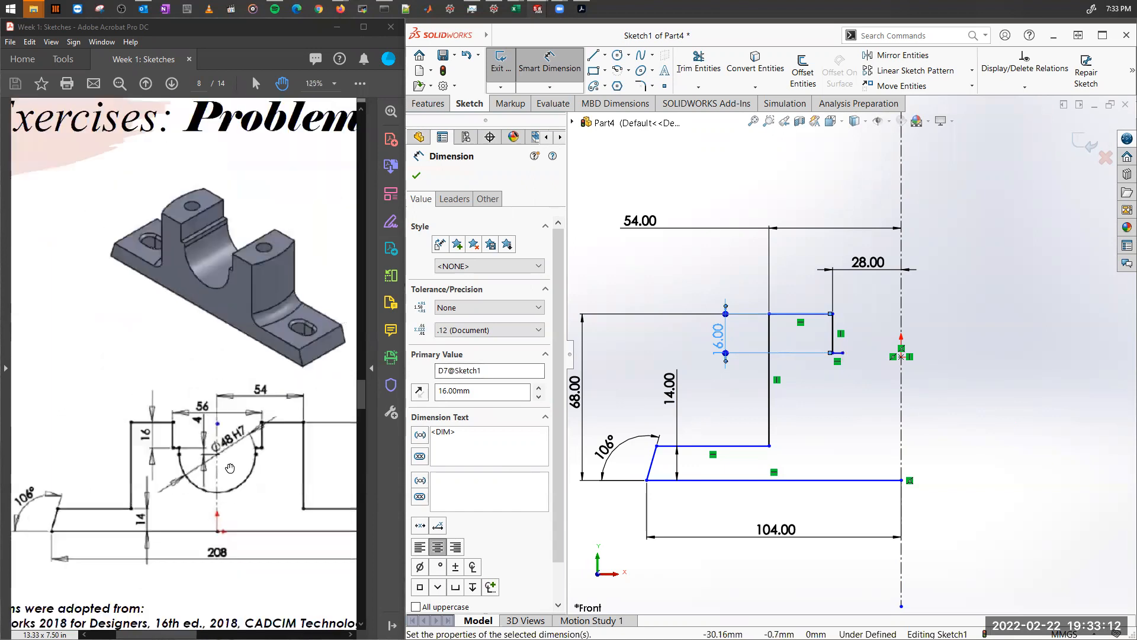
left_click_drag(225, 452, 203, 444)
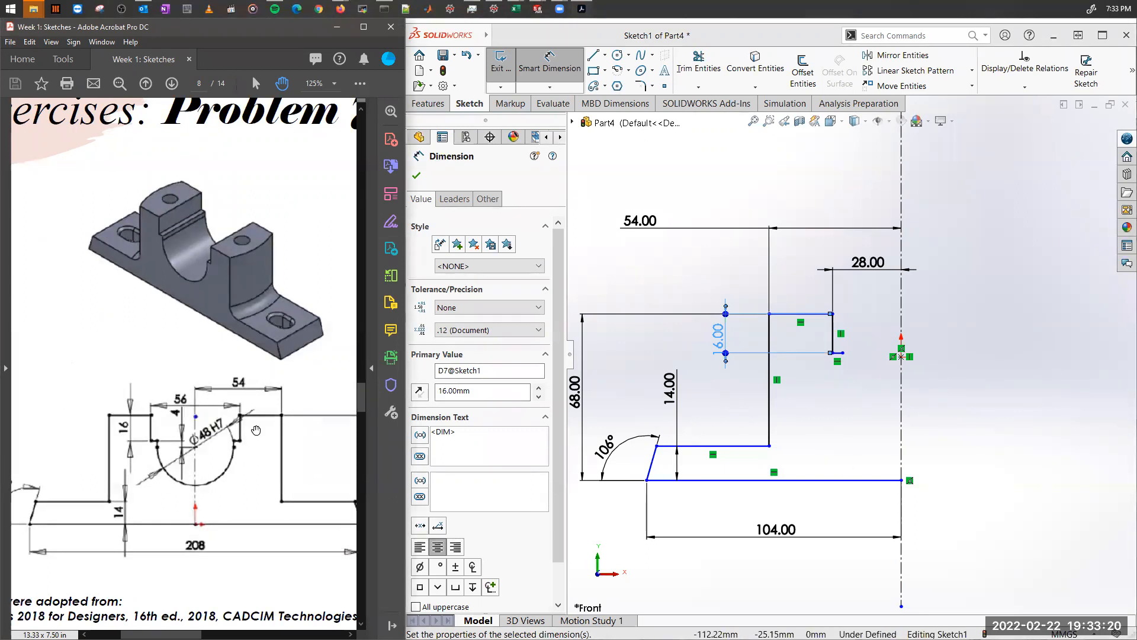
scroll(222, 425, "down", 1, "ctrl")
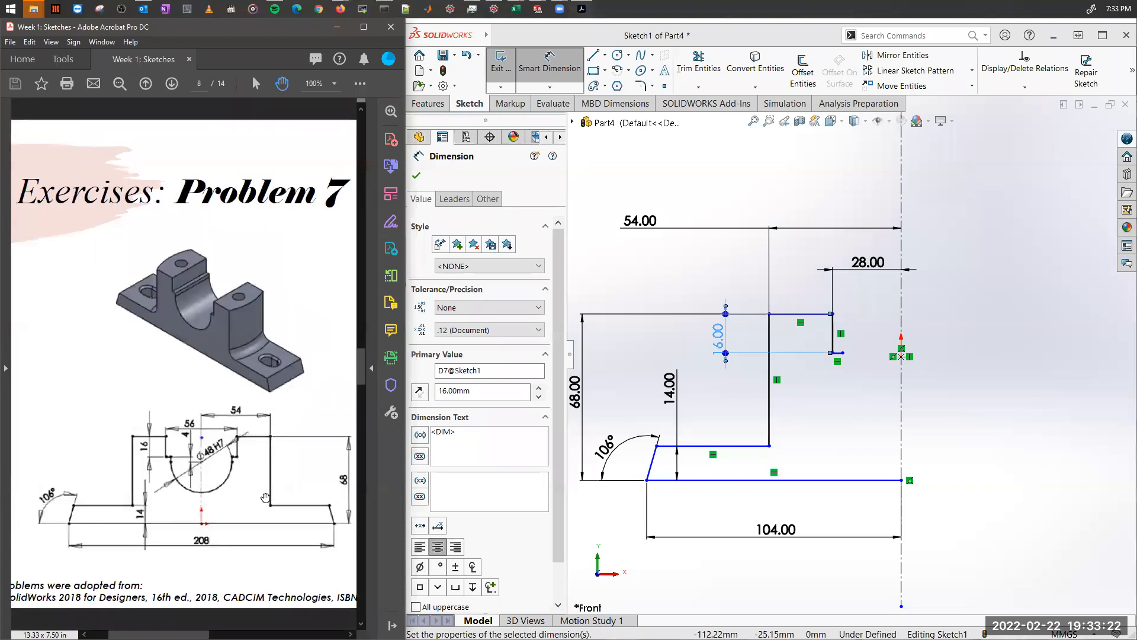
left_click_drag(263, 497, 259, 497)
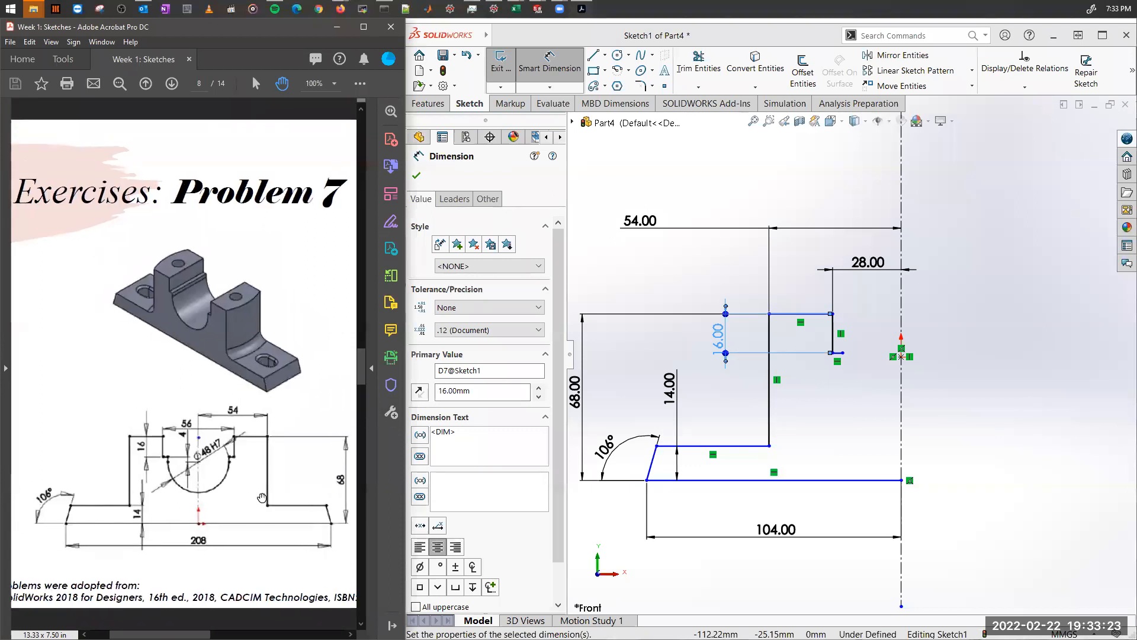
left_click(733, 421)
left_click(859, 418)
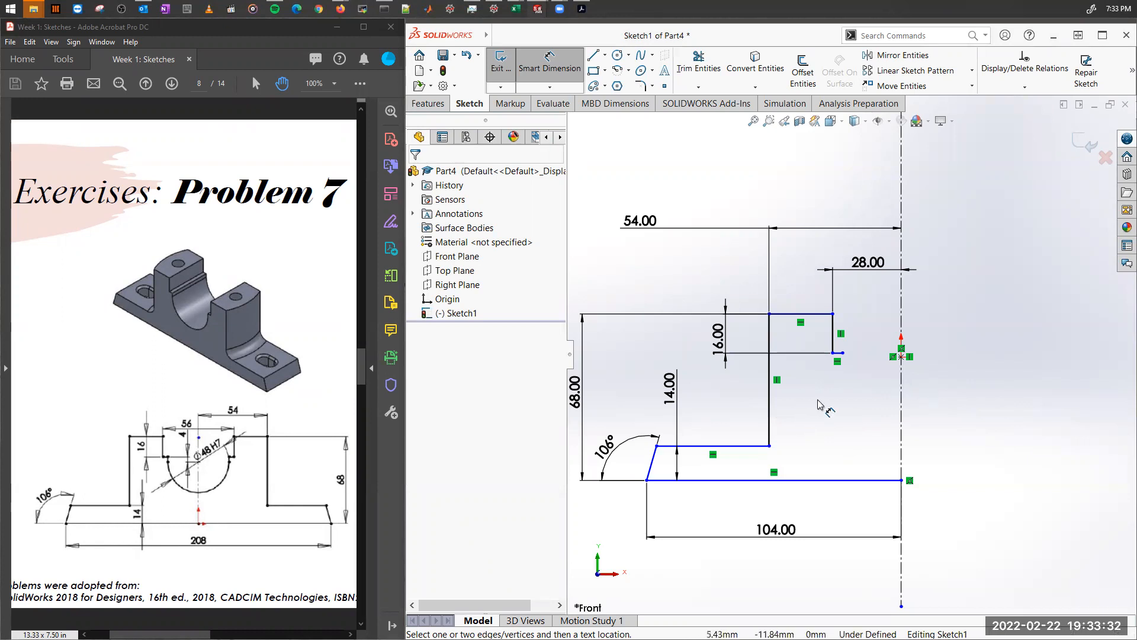
left_click(666, 88)
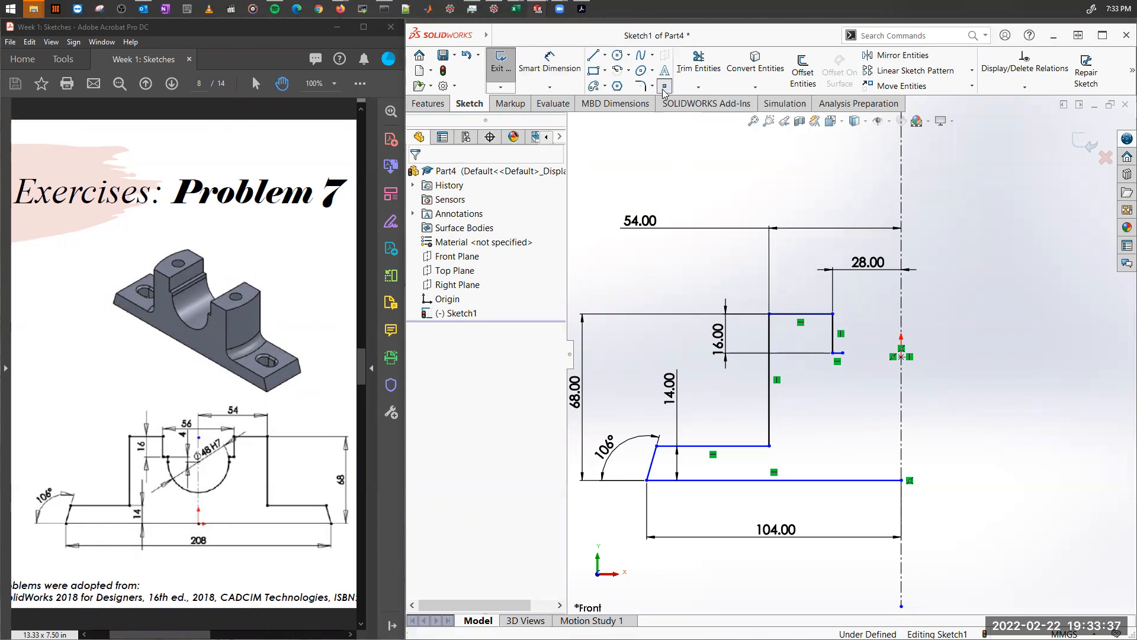
left_click(900, 374)
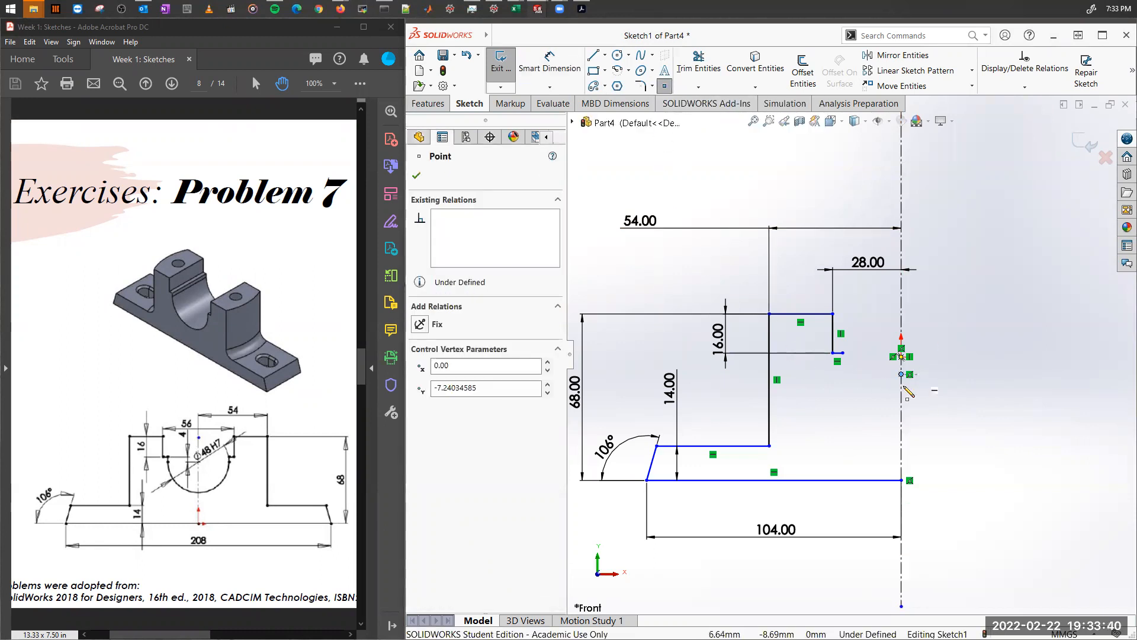
key("Escape")
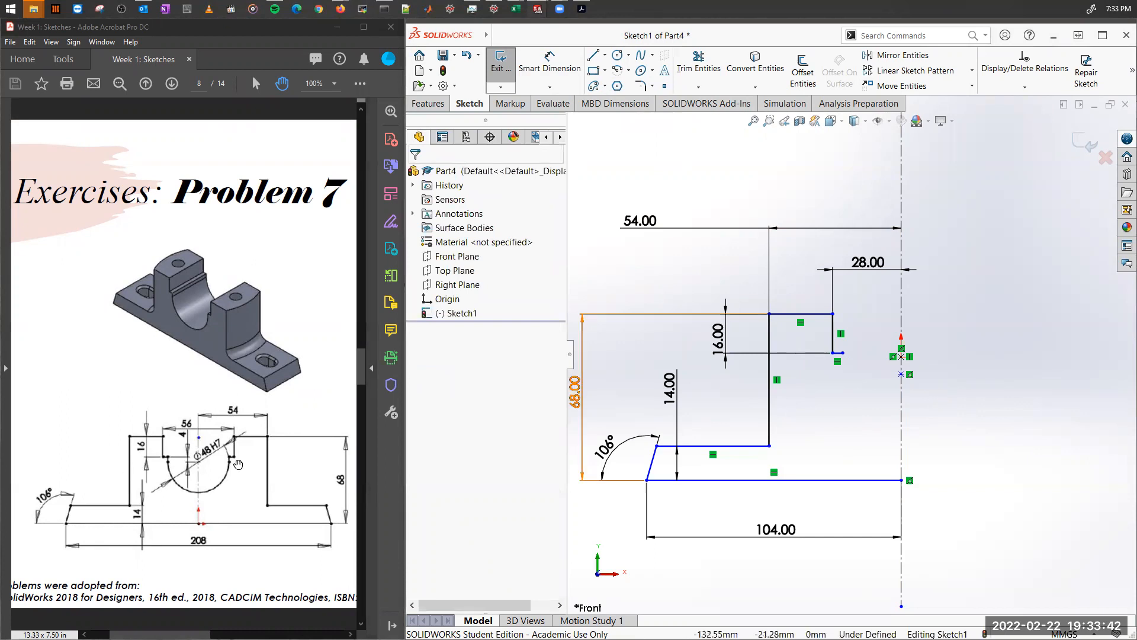
Dimension the vertical distance between the inner step's ledge and the point on the centreline as 4 mm.
scroll(207, 465, "up", 2, "ctrl")
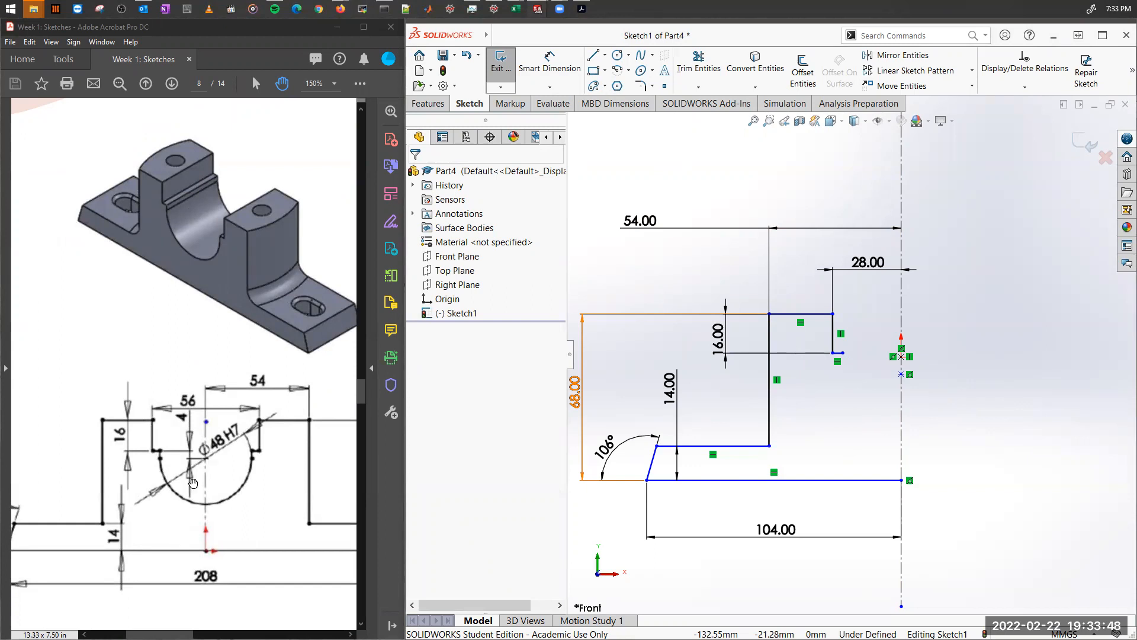
left_click(549, 64)
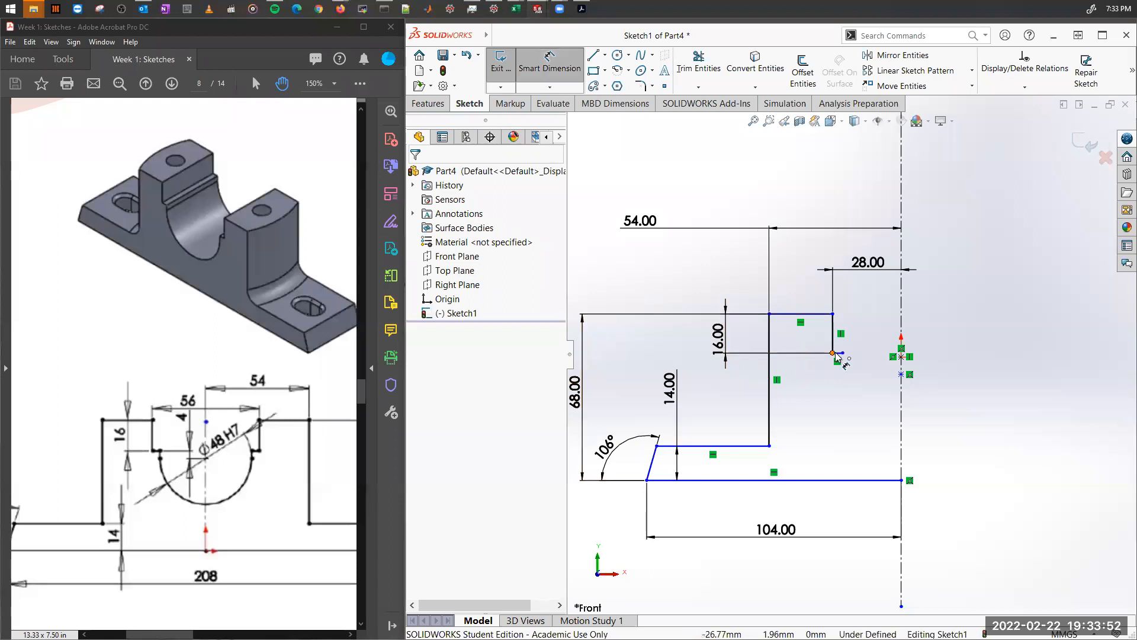
left_click(901, 374)
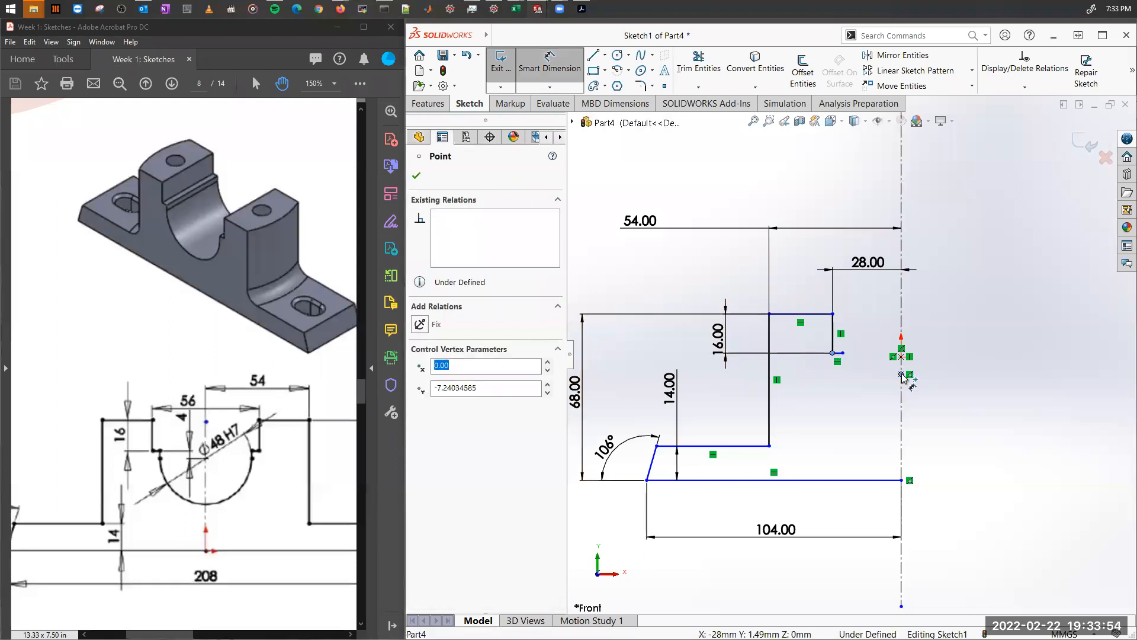
left_click(973, 360)
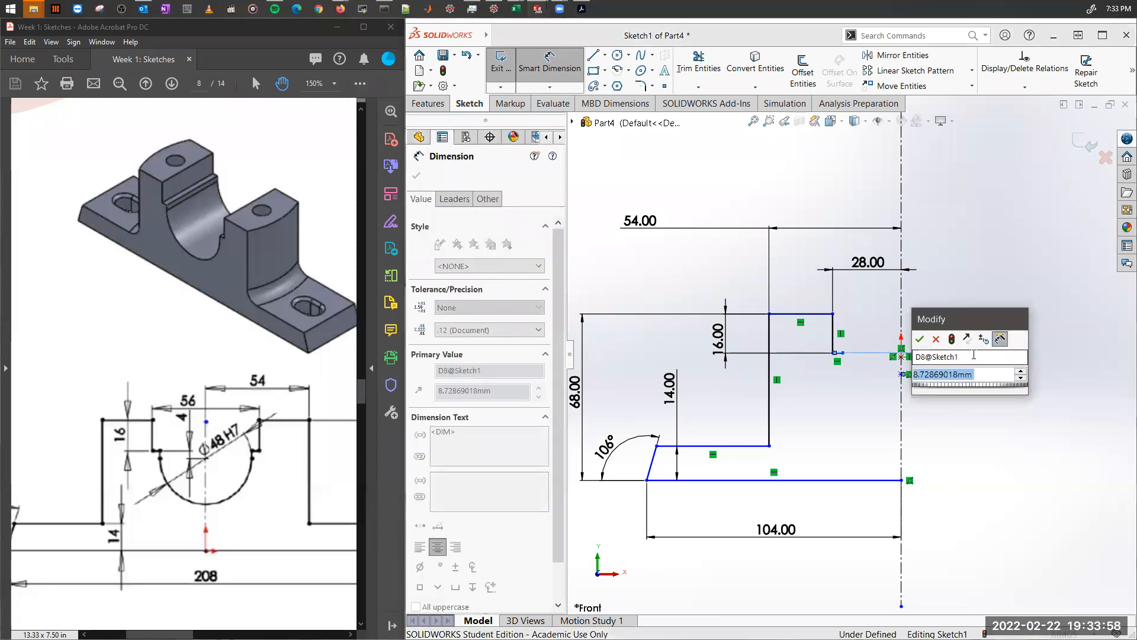
type("4")
key("Return")
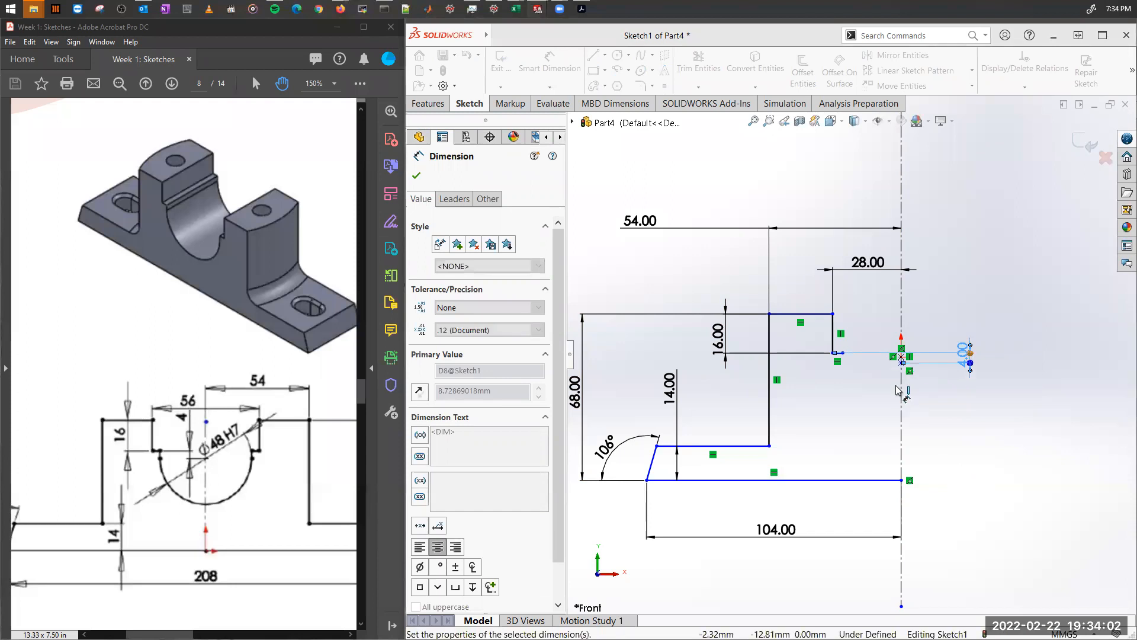
Sketch a quarter arc of about 23.3 mm radius, centred on the centerline point 4 mm below the ledge, from the centerline to level with its centre.
scroll(915, 368, "down", 5)
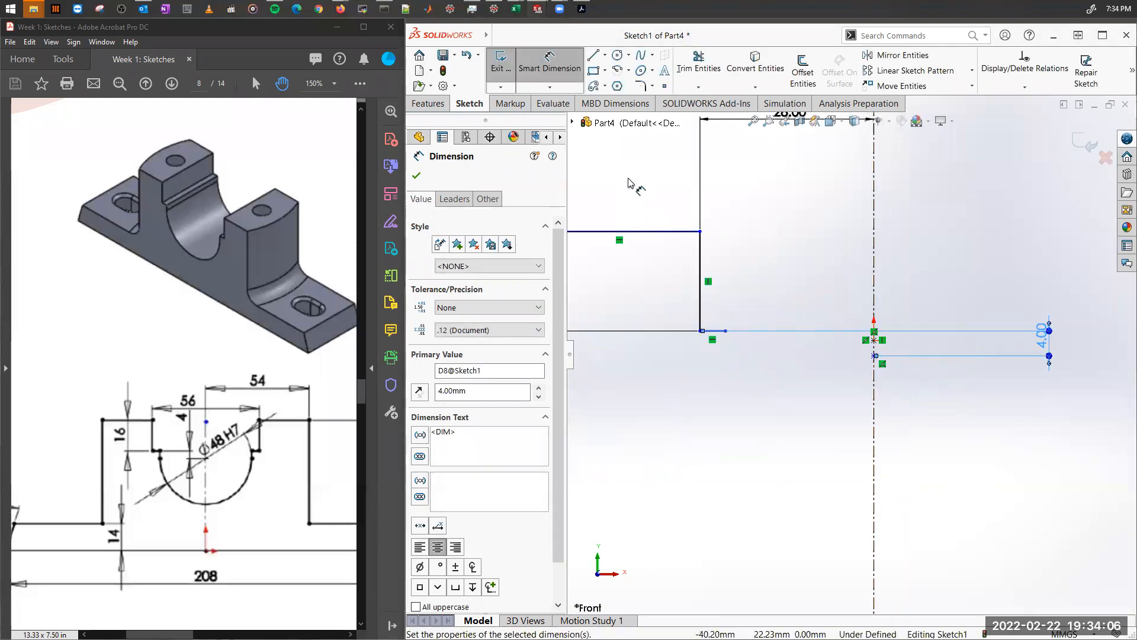
left_click(618, 73)
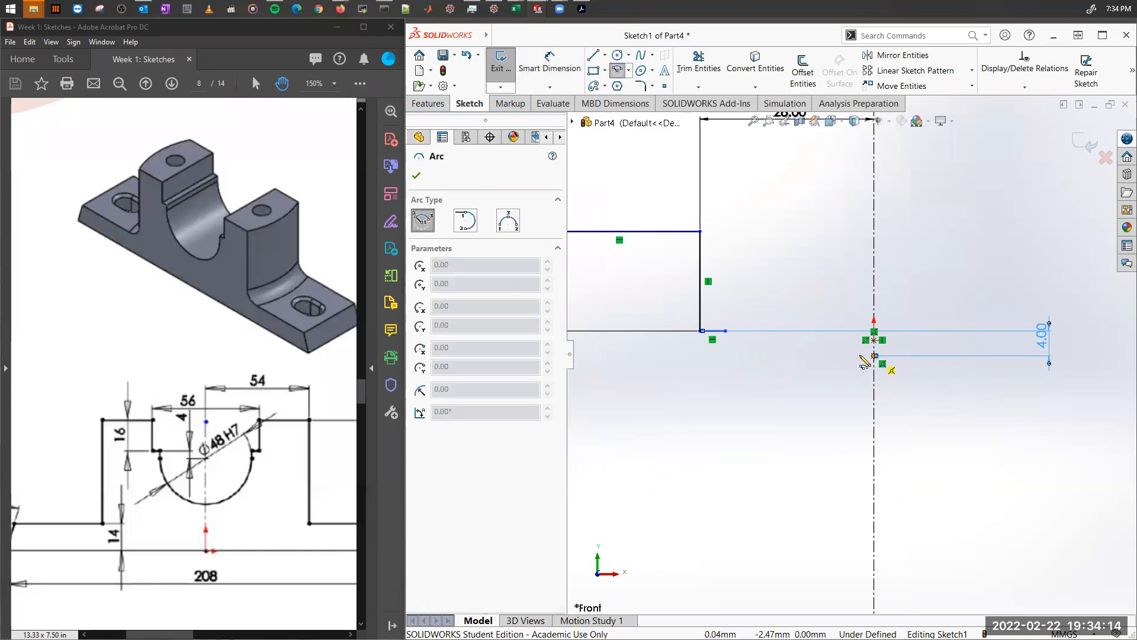
left_click(874, 355)
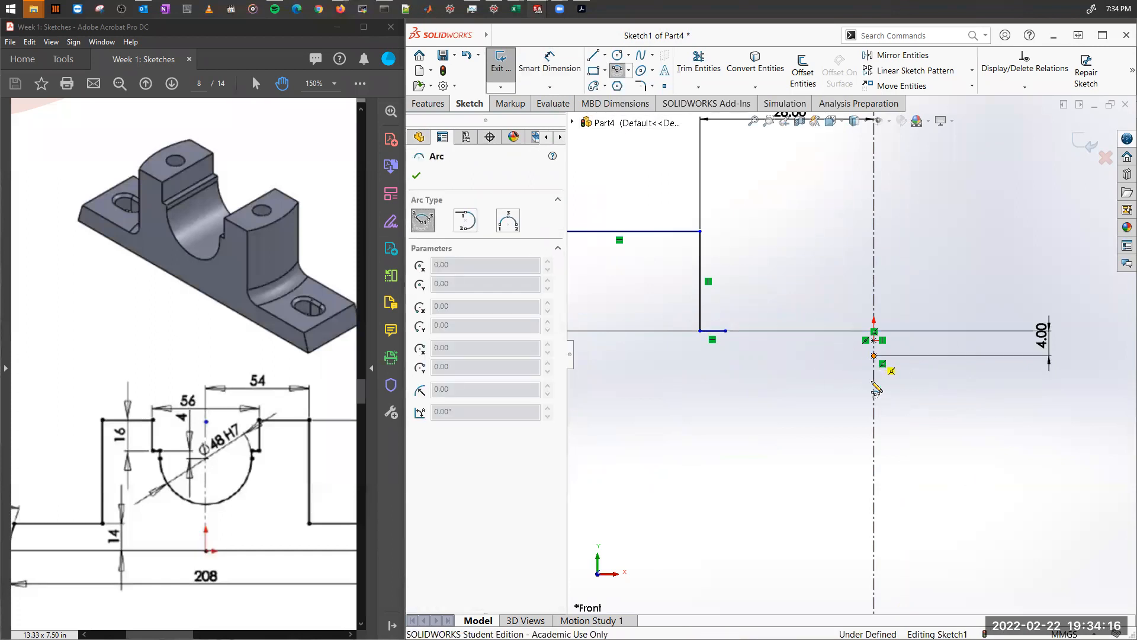
left_click(875, 501)
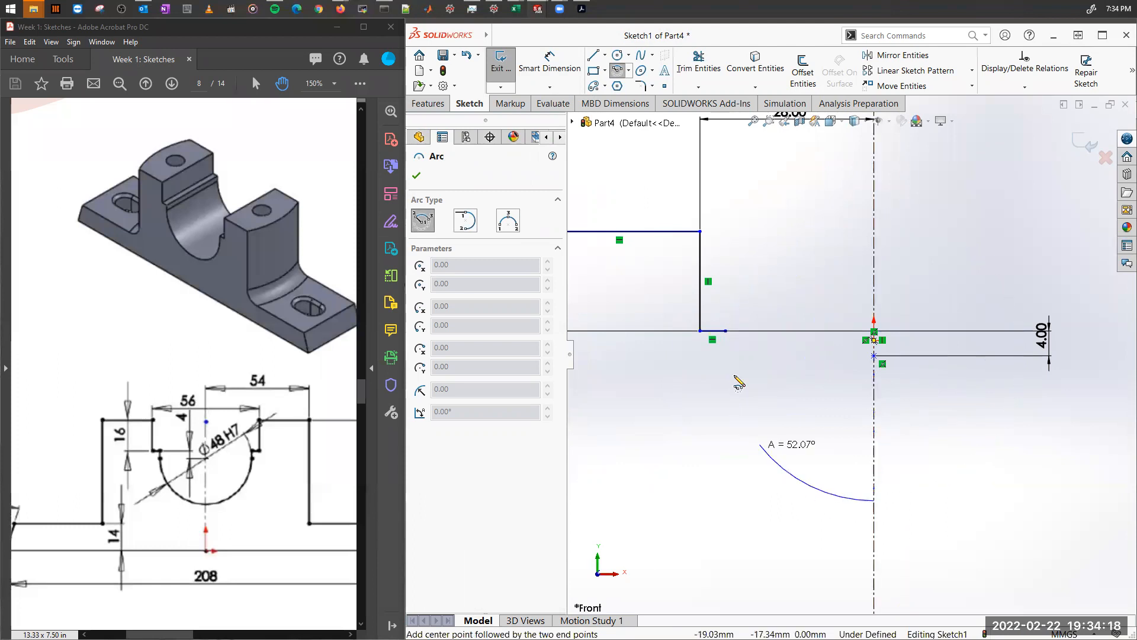
left_click(729, 356)
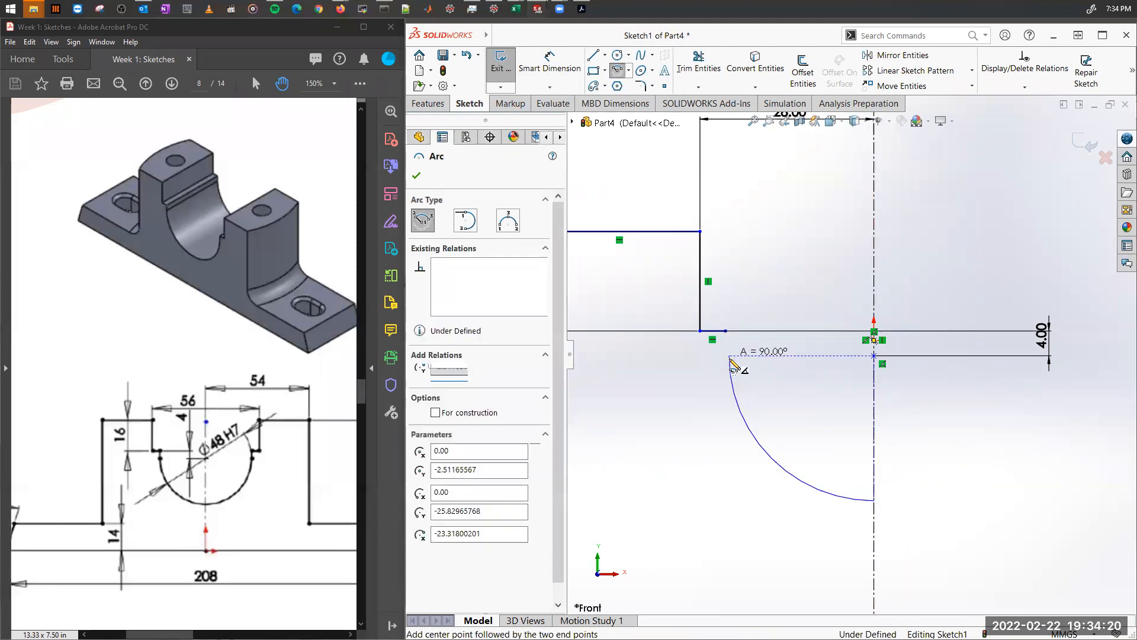
key("Escape")
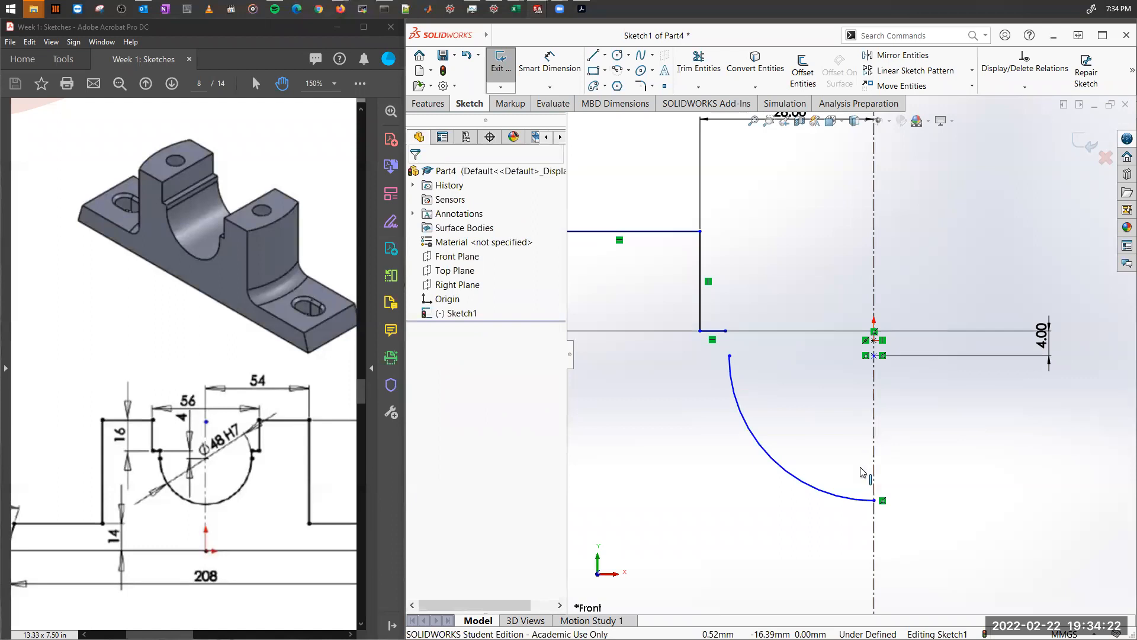
Dimension the quarter arc's radius and set it to 24 mm.
scroll(847, 468, "up", 4)
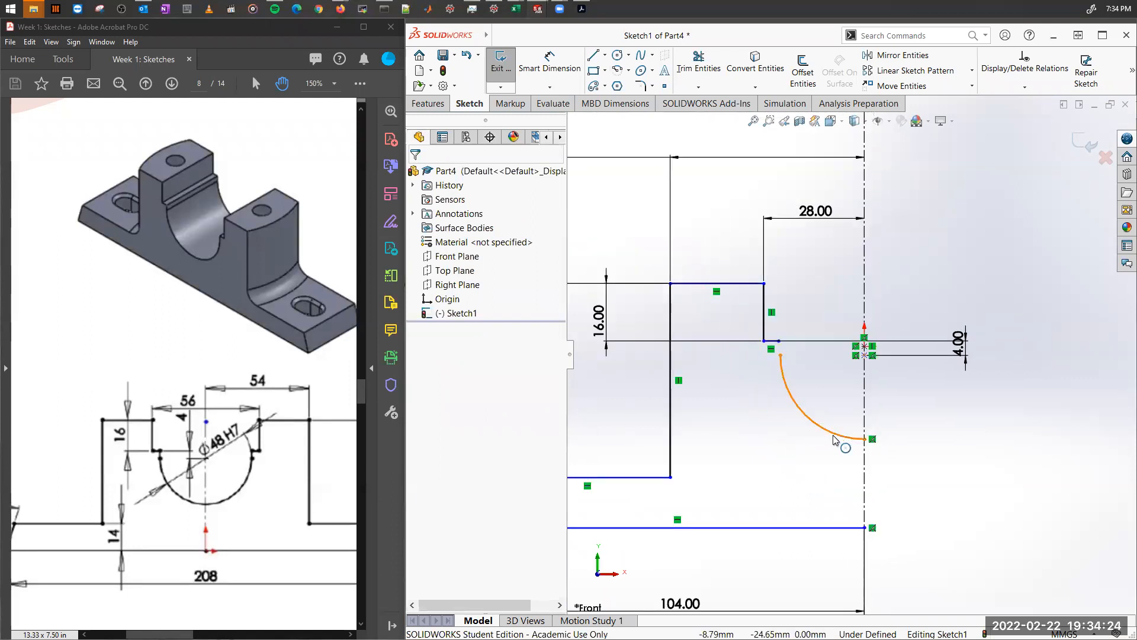
left_click_drag(210, 492, 202, 470)
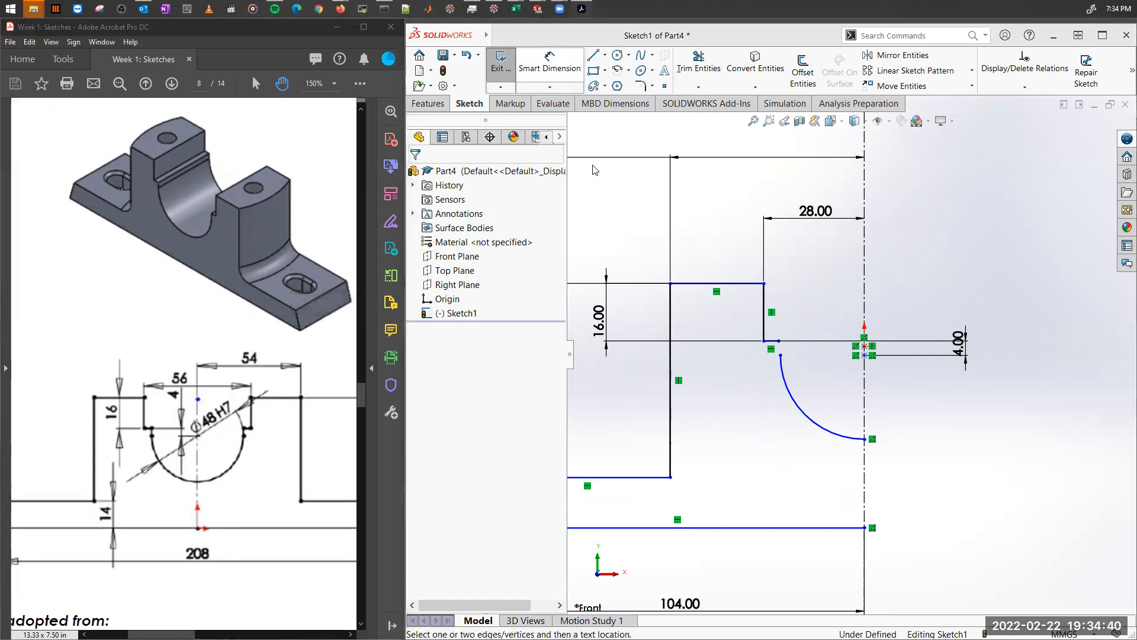
left_click(562, 74)
left_click(844, 437)
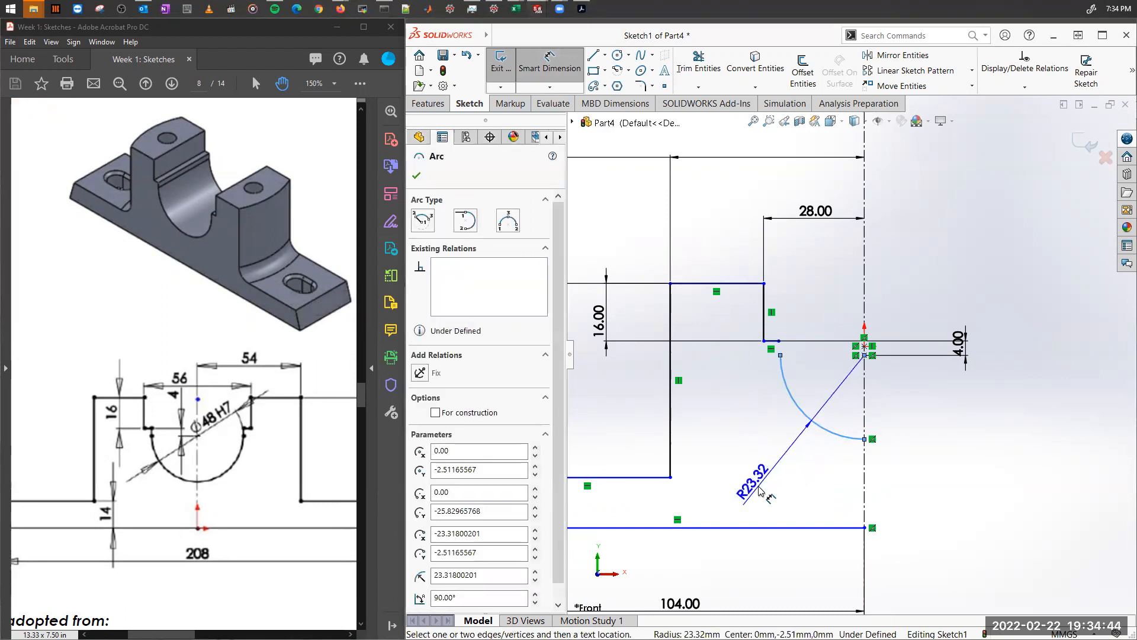
left_click(760, 491)
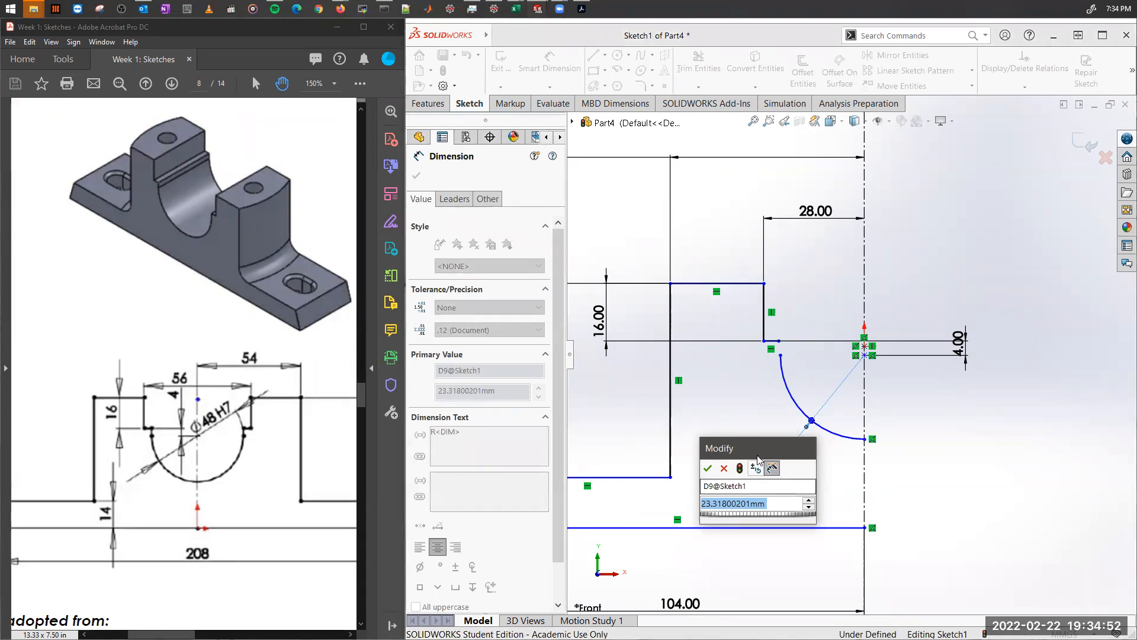
left_click_drag(757, 448, 673, 400)
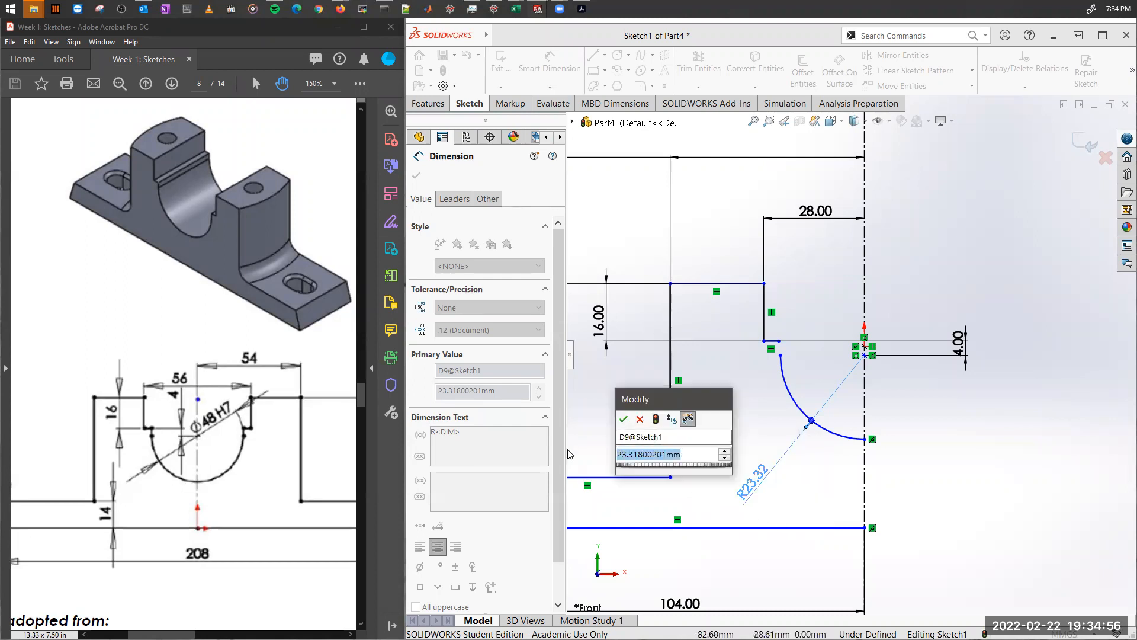
type("24")
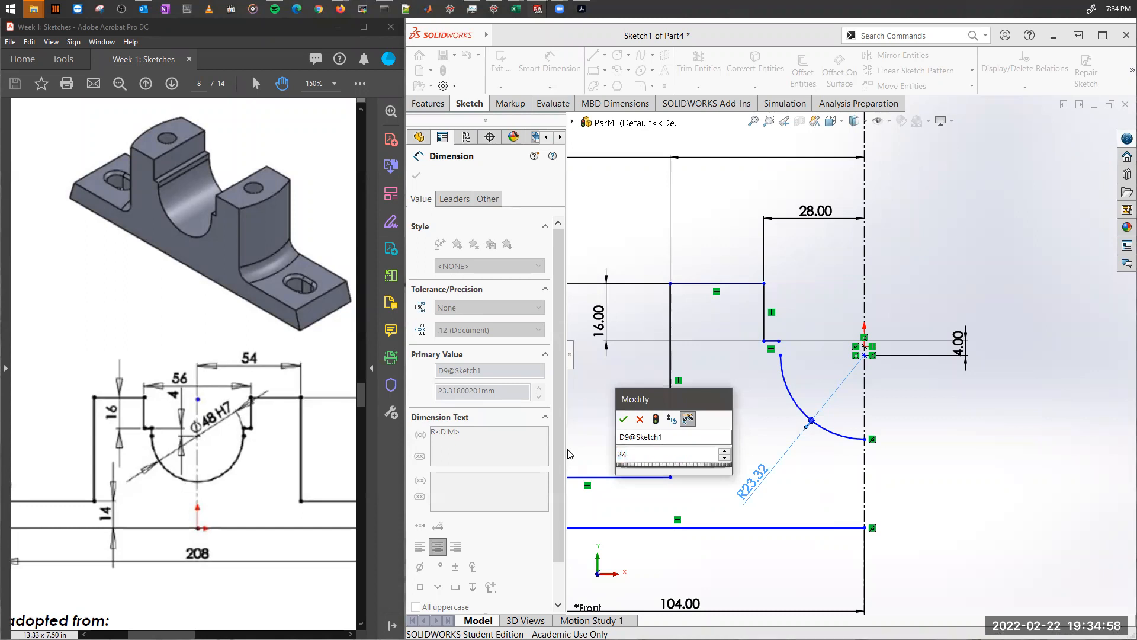
key("Return")
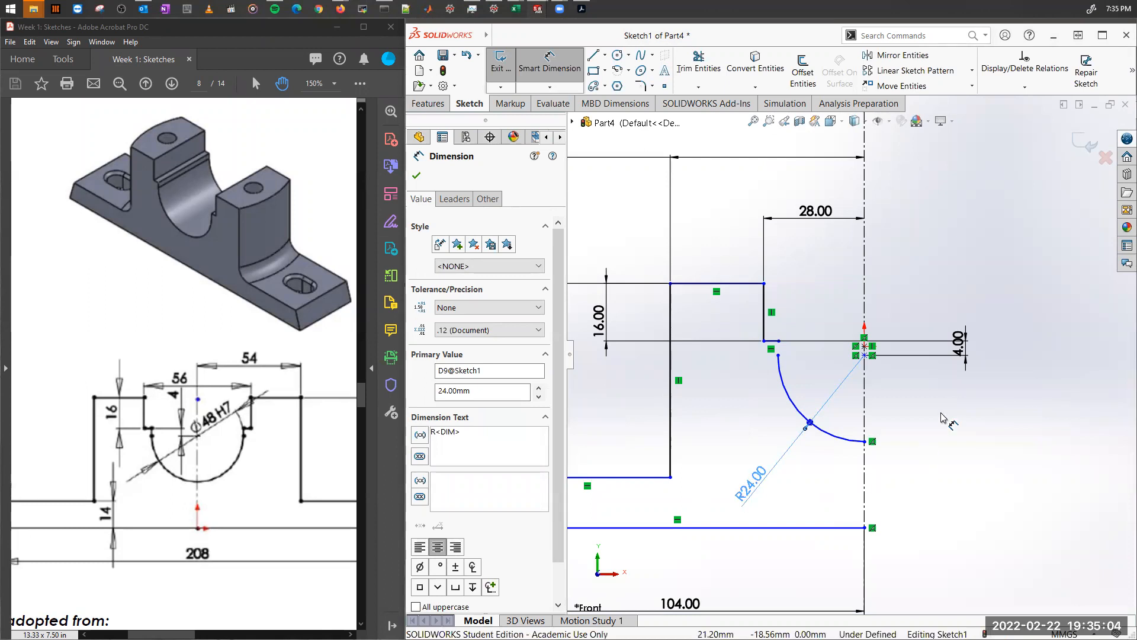
key("Escape")
Sketch a vertical line from the arc's upper endpoint up past the short horizontal ledge line.
scroll(782, 356, "down", 8)
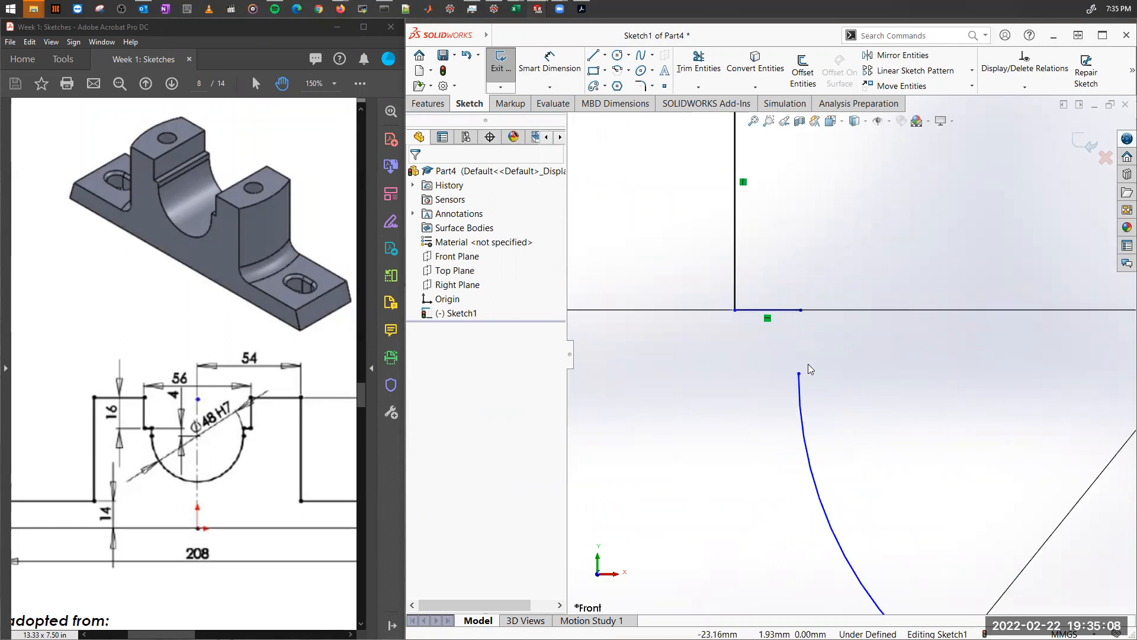
left_click(591, 55)
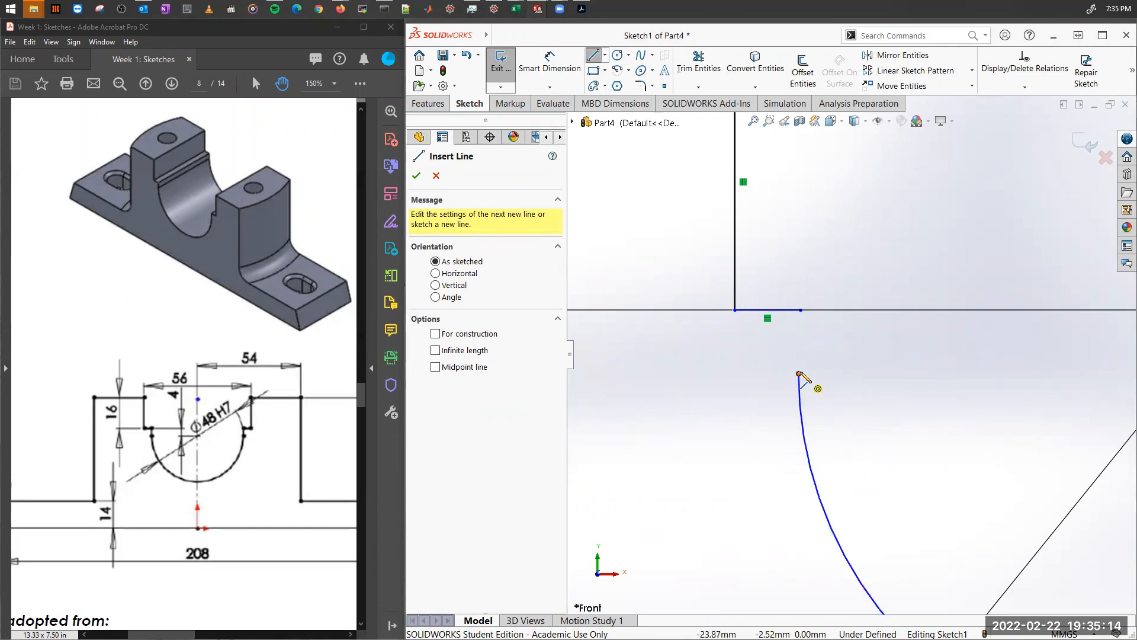
left_click(799, 291)
key("Escape")
Power trim the overhanging ends of the vertical line and the ledge line so they meet in a corner.
scroll(807, 311, "down", 5)
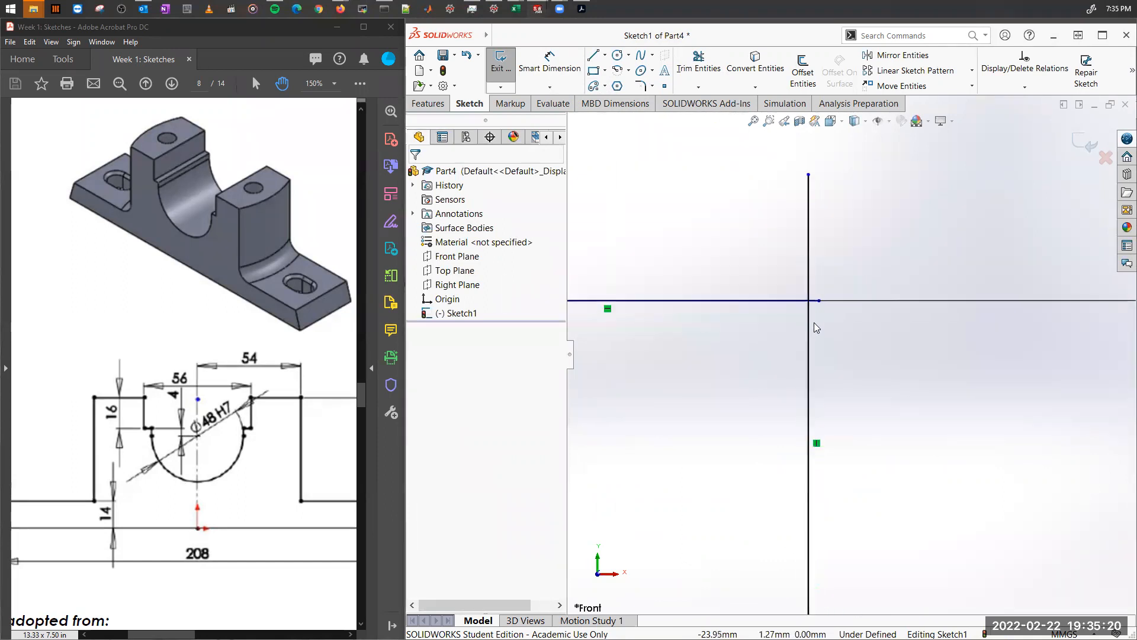
scroll(740, 257, "down", 2)
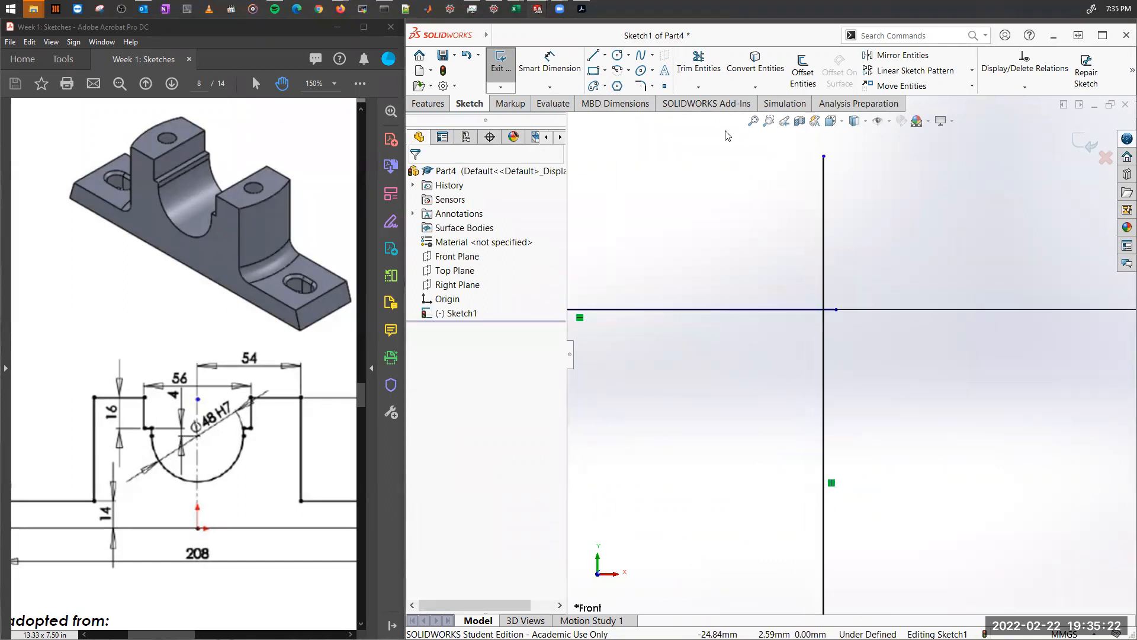
left_click(716, 76)
left_click_drag(810, 281, 834, 295)
scroll(880, 398, "up", 8)
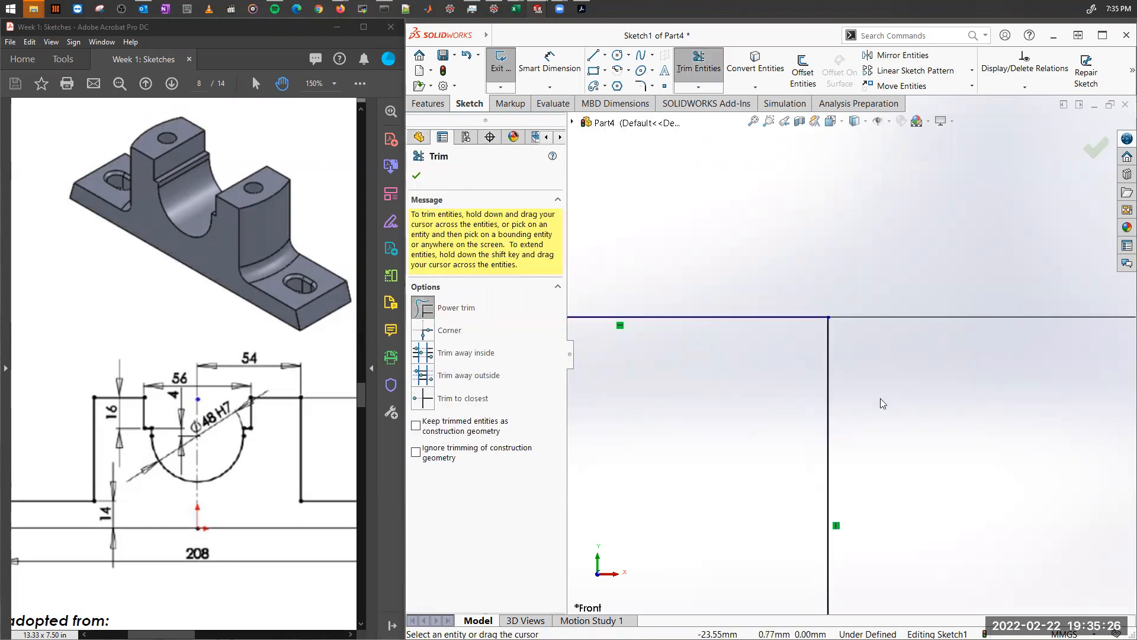
key("f")
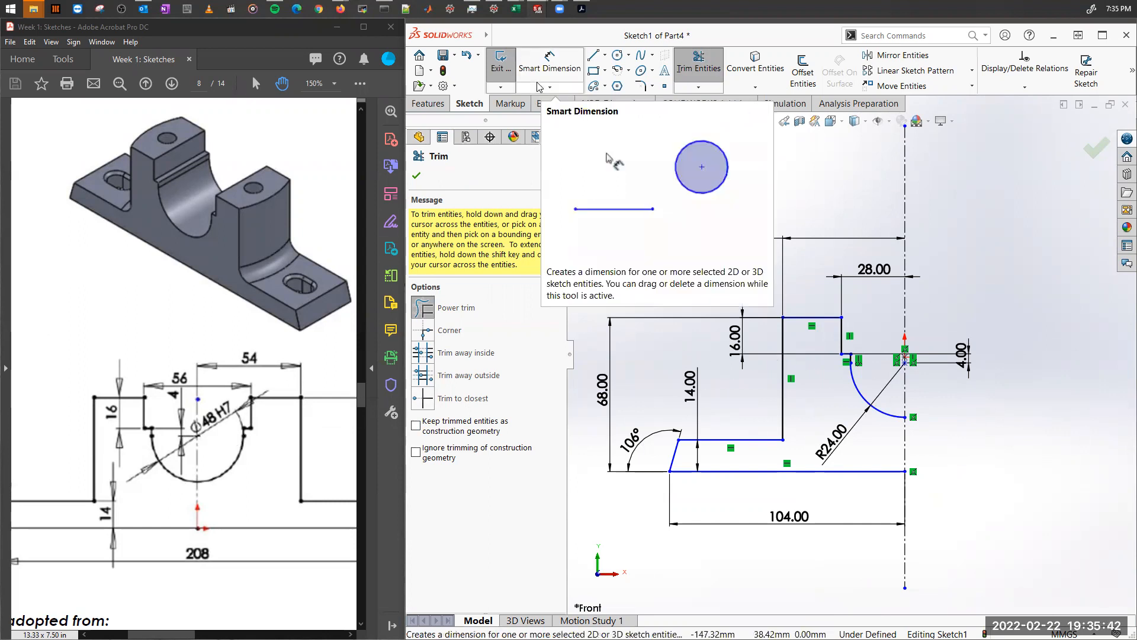
Mirror the arc and all lines of the half profile about the vertical centerline, keeping the originals.
left_click(892, 55)
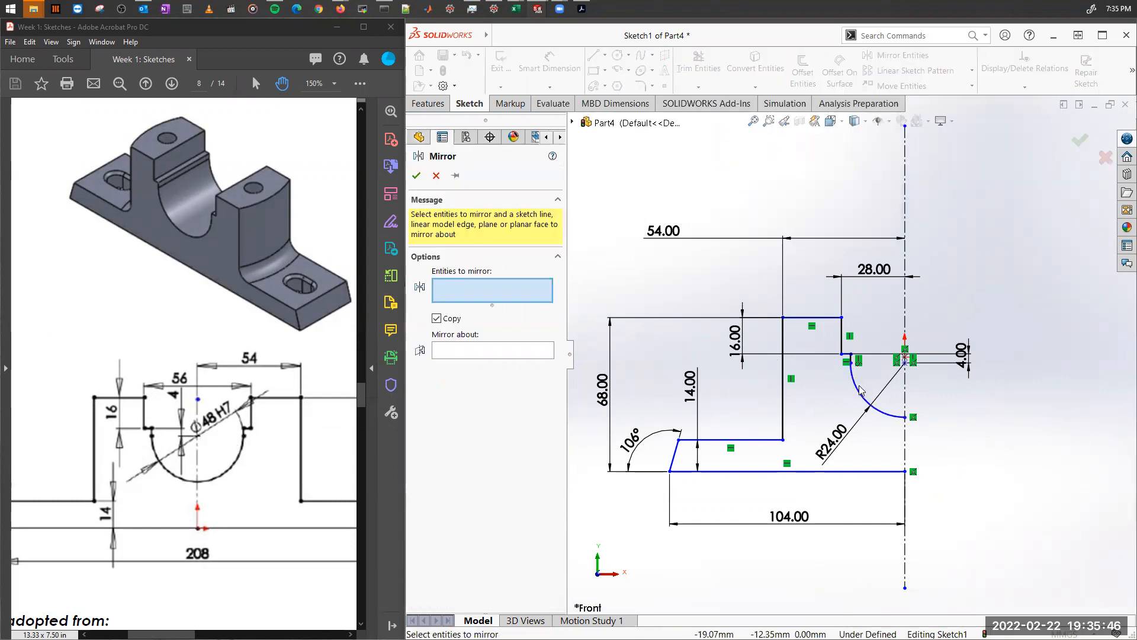
left_click(854, 359)
scroll(853, 357, "down", 3)
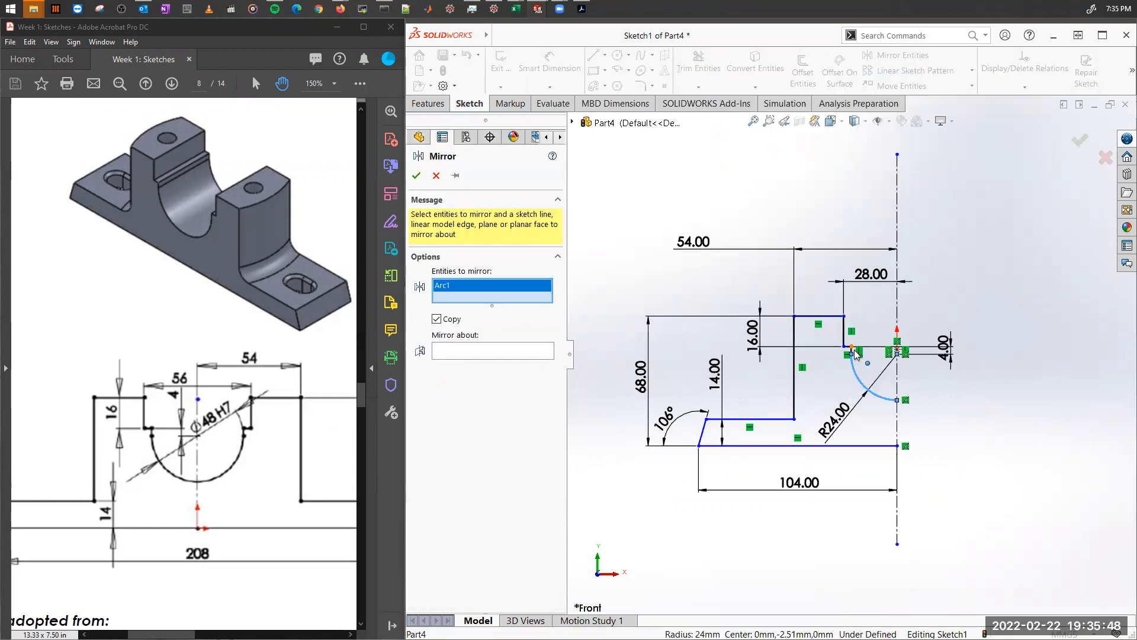
left_click(842, 343)
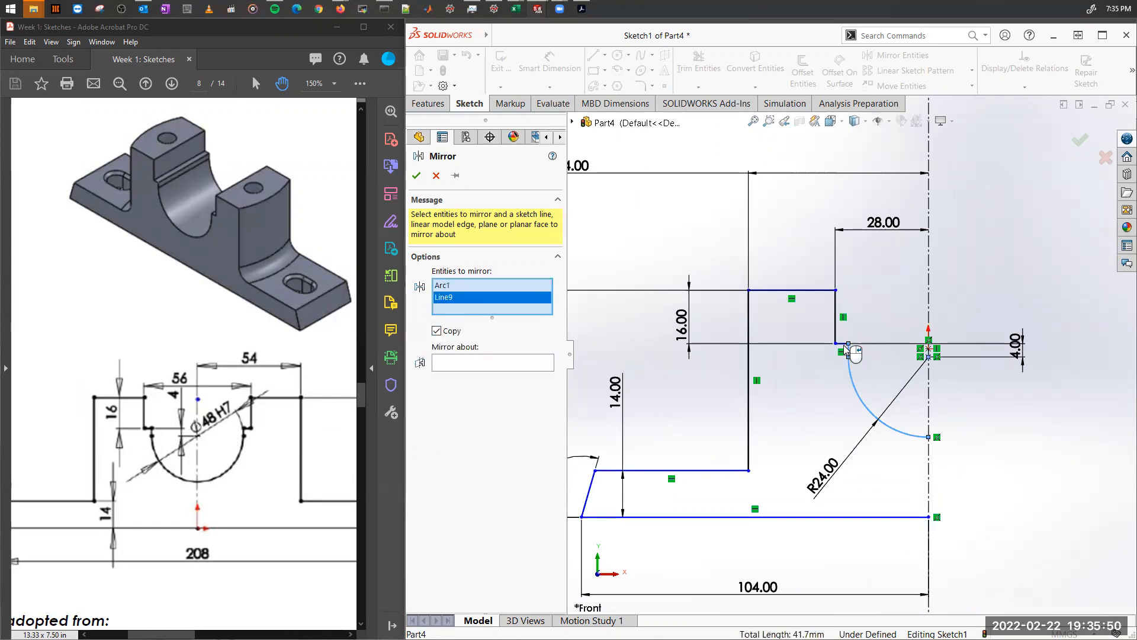
left_click(835, 328)
left_click(793, 290)
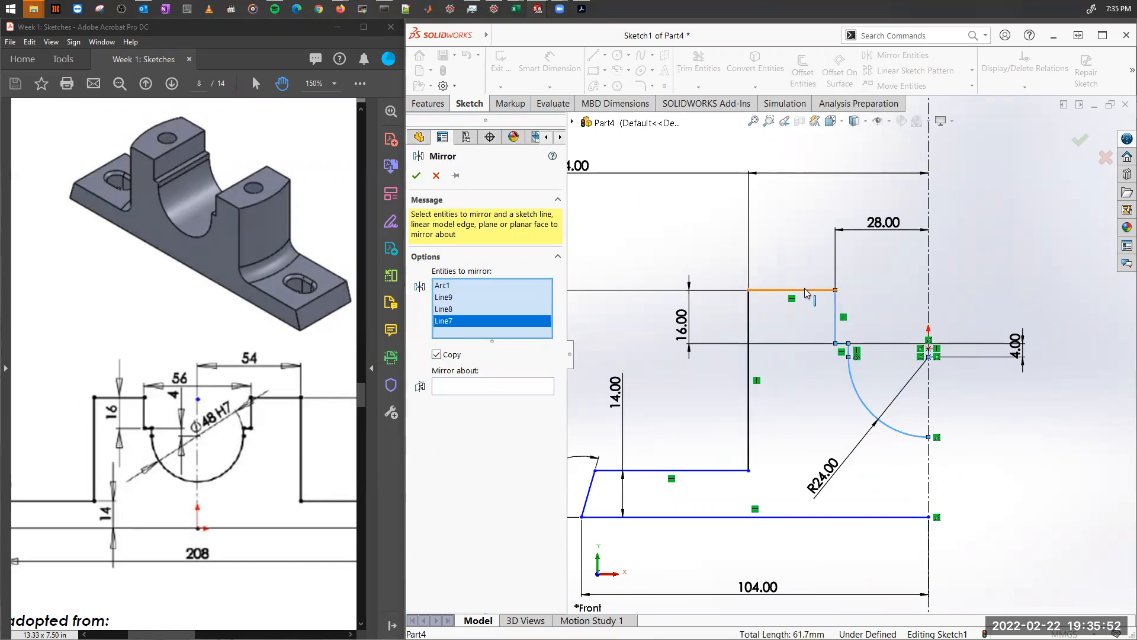
left_click(748, 331)
left_click(749, 362)
left_click(725, 470)
left_click(588, 493)
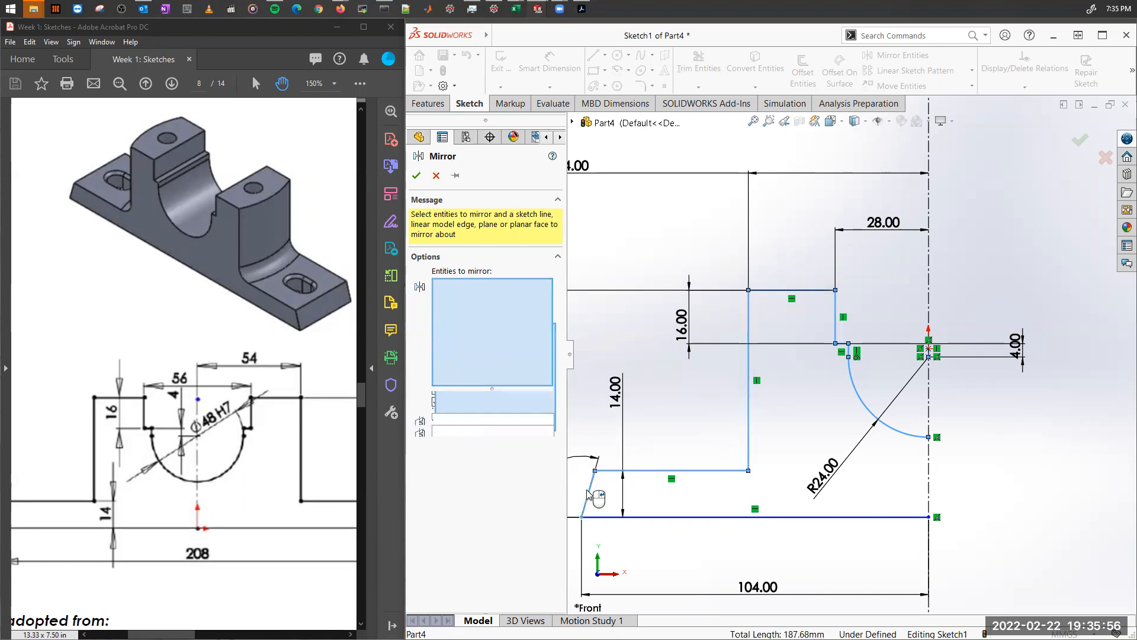
left_click(675, 517)
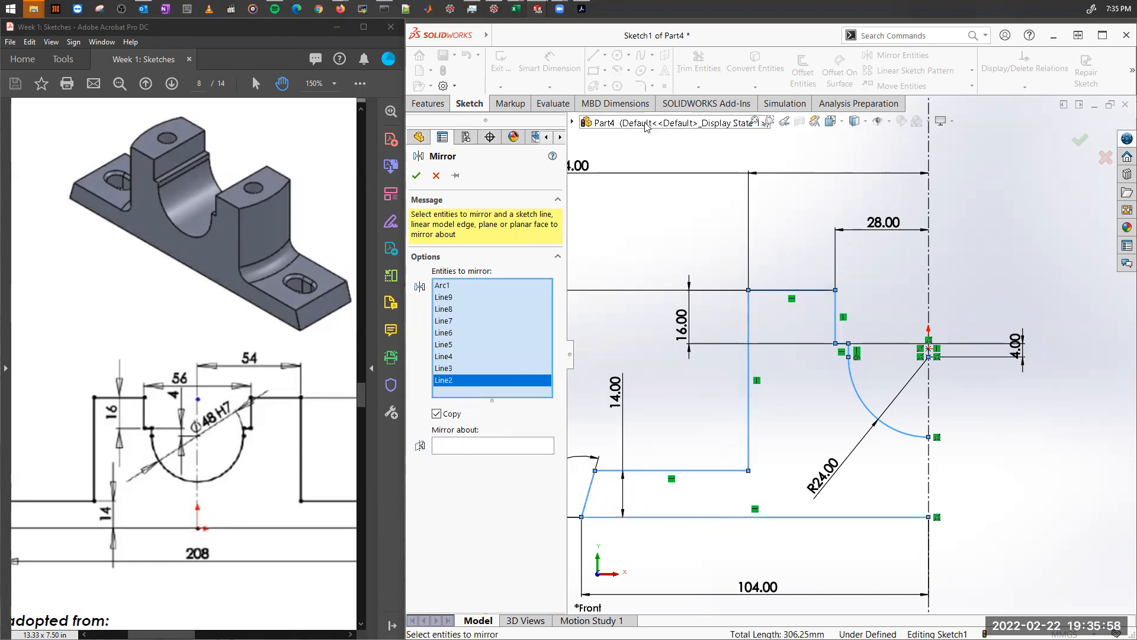
left_click(929, 461)
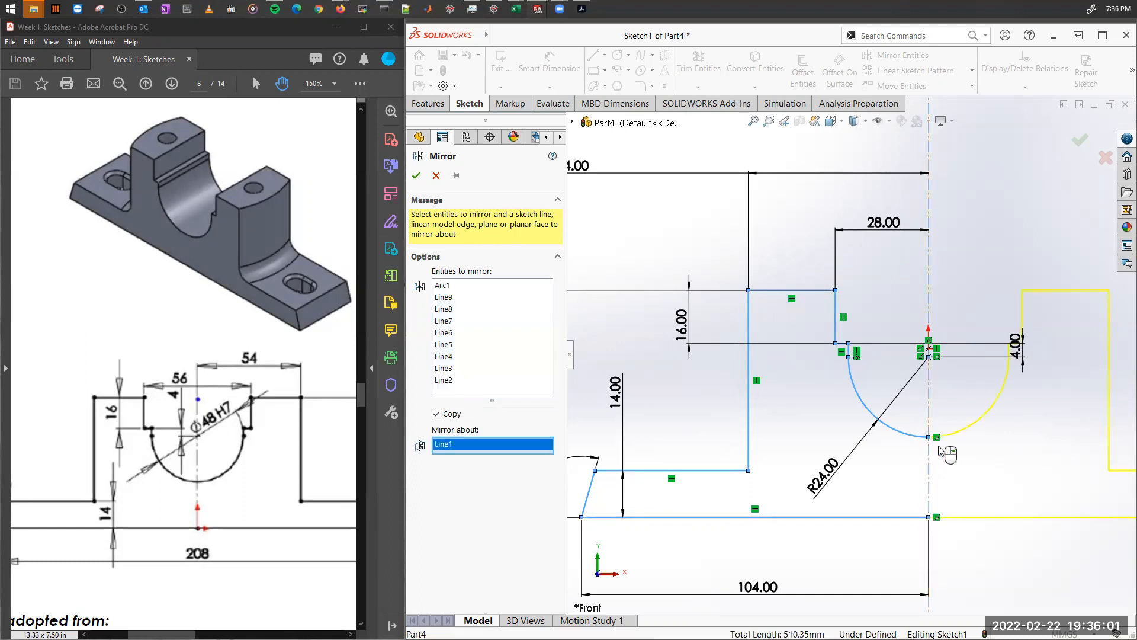
left_click(1079, 140)
scroll(897, 315, "up", 2)
scroll(897, 315, "up", 1)
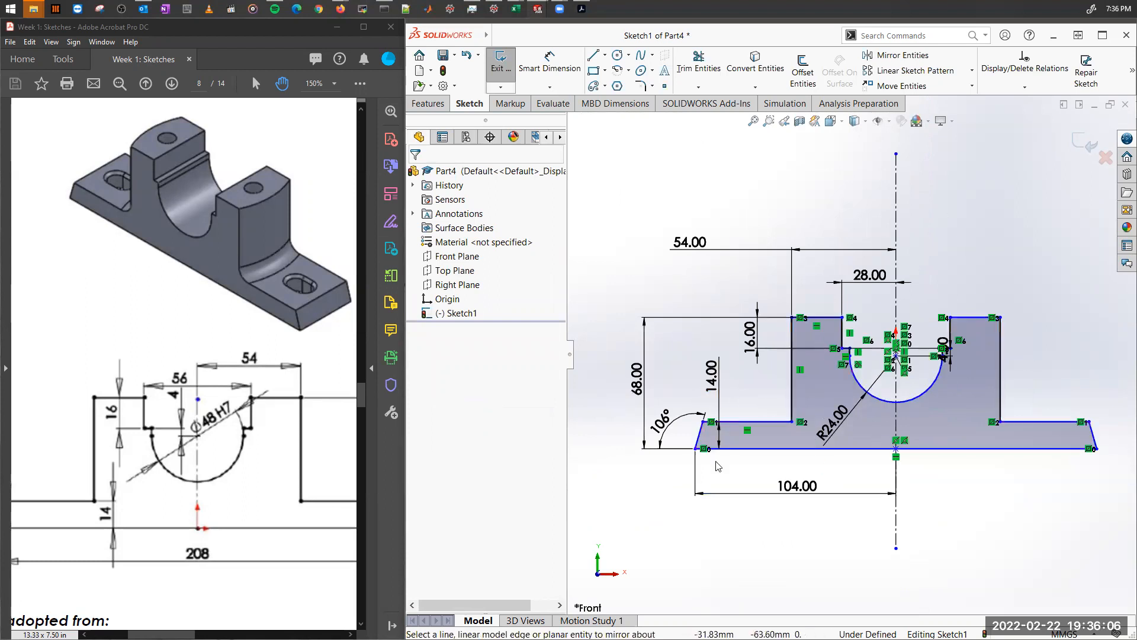
Switch to the reference PDF in Adobe Acrobat and examine the dimensioned top view and Section A-A for the part's depth.
left_click_drag(279, 397, 189, 380)
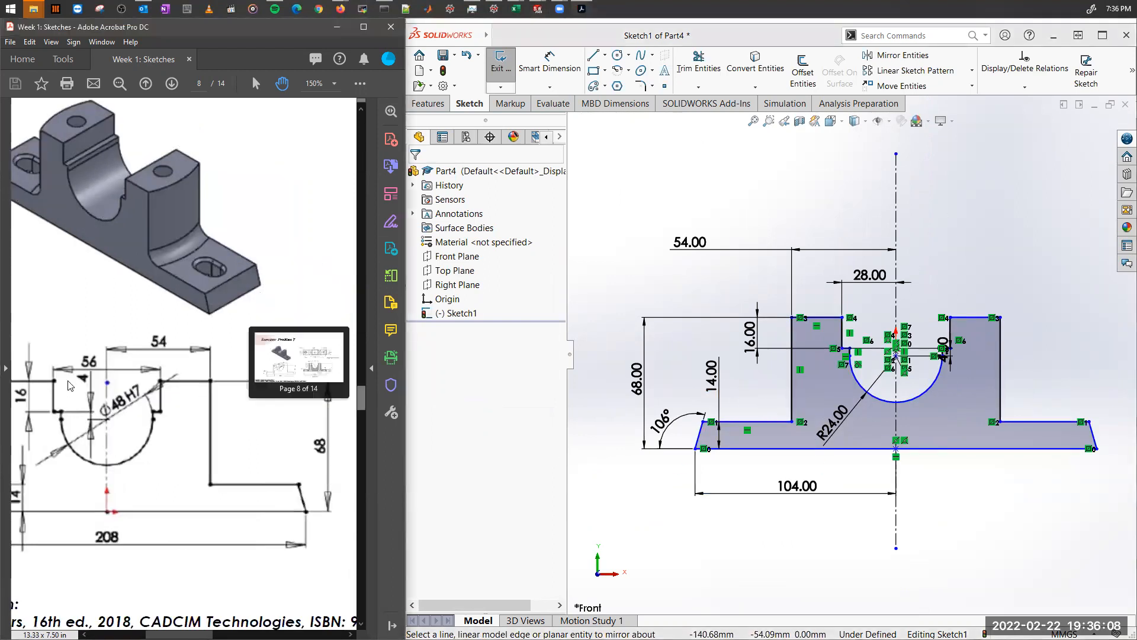
left_click_drag(182, 225, 145, 289)
left_click_drag(294, 350, 221, 328)
scroll(221, 329, "down", 1, "ctrl")
left_click_drag(257, 380, 48, 385)
scroll(235, 341, "down", 1, "ctrl")
left_click_drag(237, 357, 174, 366)
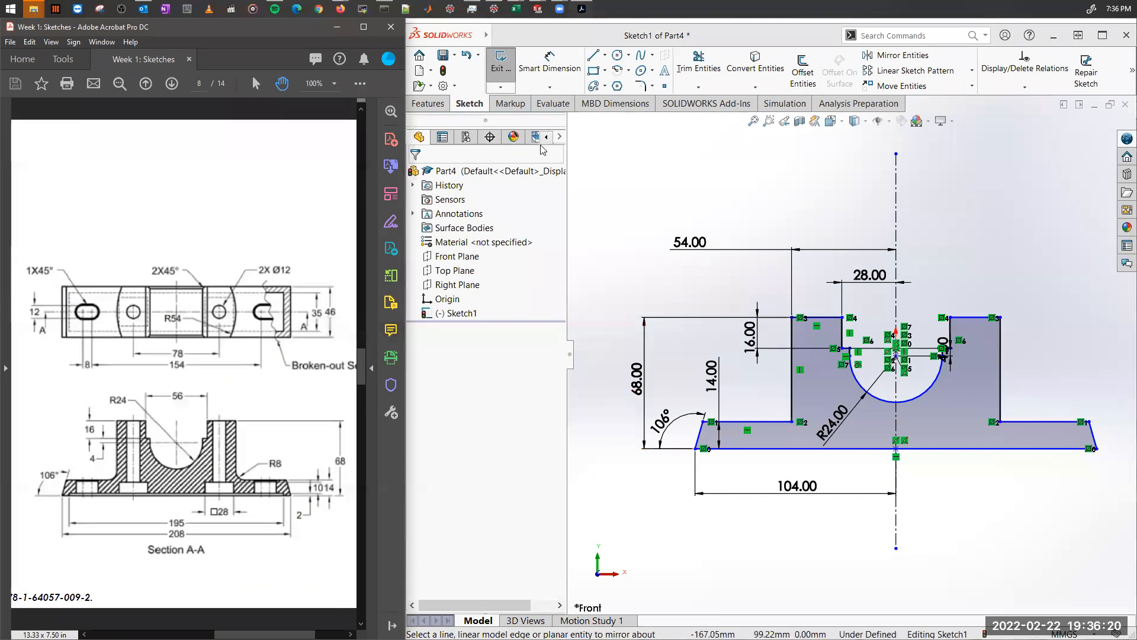
Switch back to SOLIDWORKS and extrude the closed bracket profile as a boss, 46 mm deep with the Mid Plane end condition.
left_click(435, 109)
left_click(435, 106)
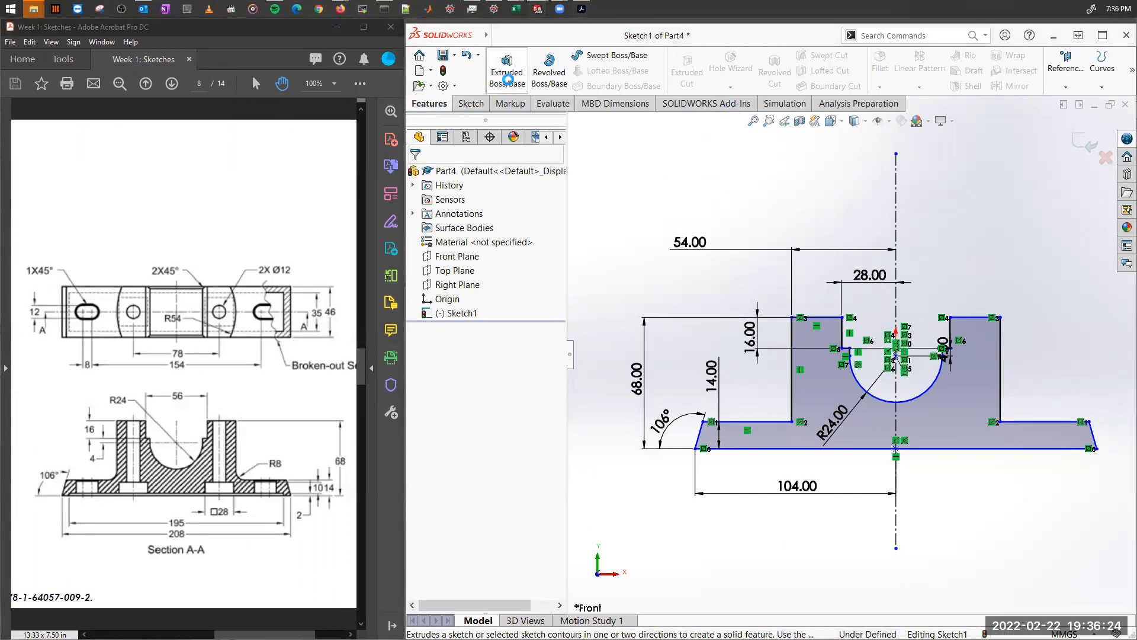
left_click(509, 77)
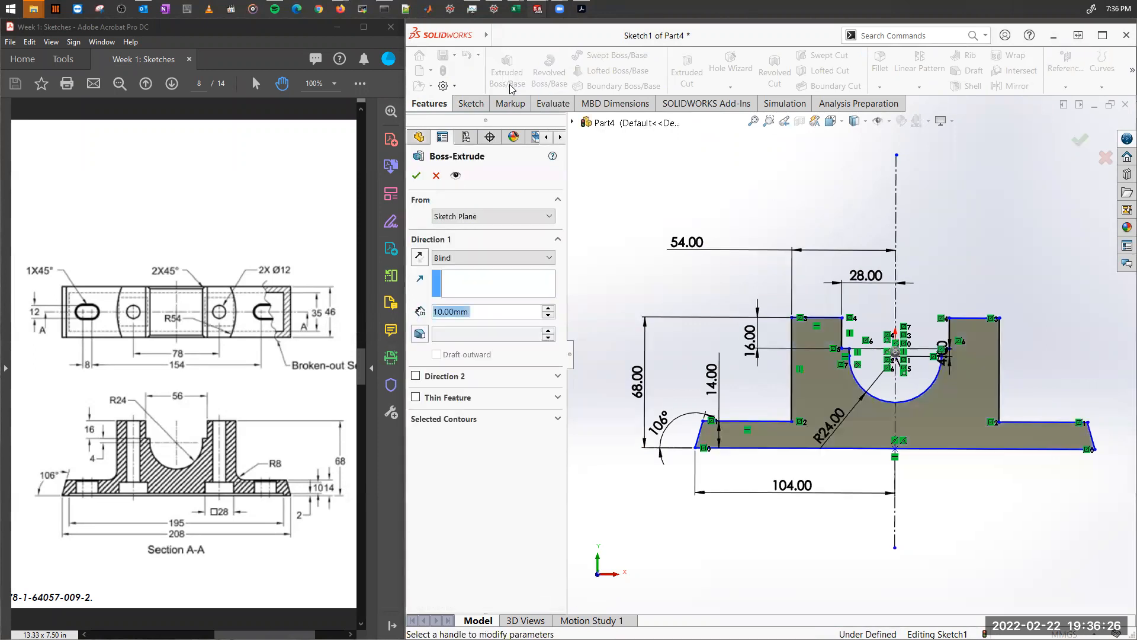
left_click(489, 258)
left_click(473, 320)
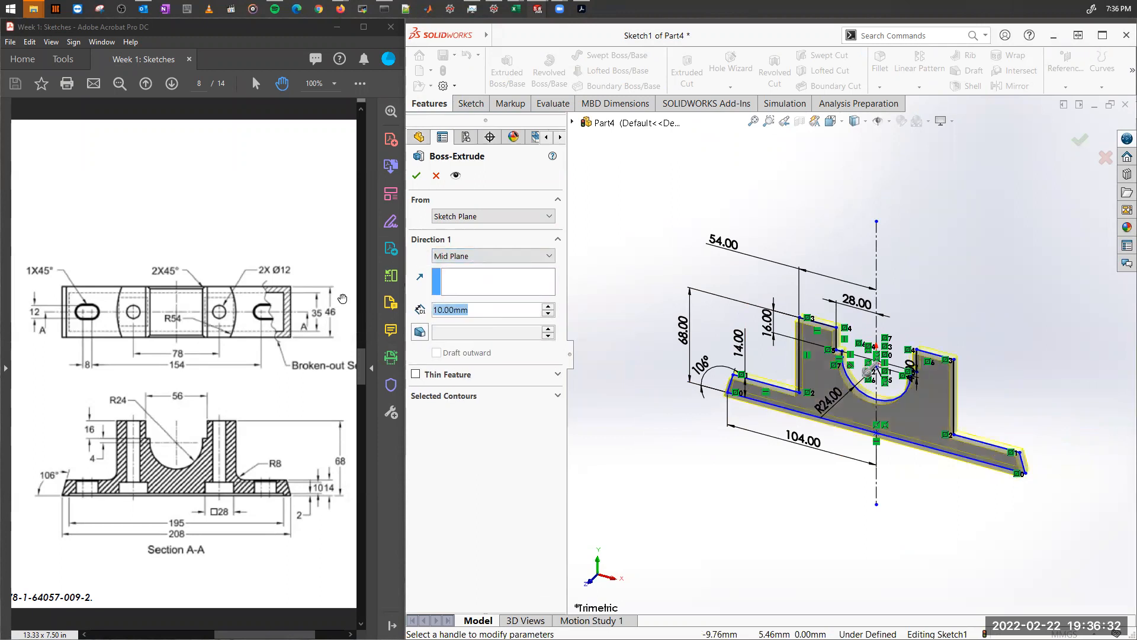
type("46")
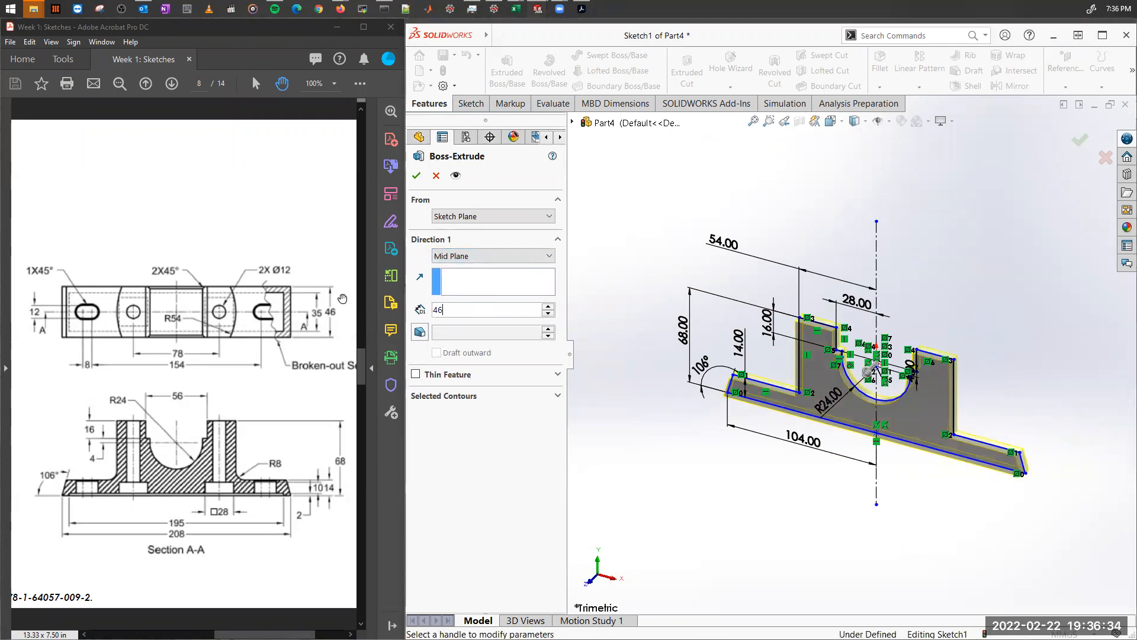
key("Return")
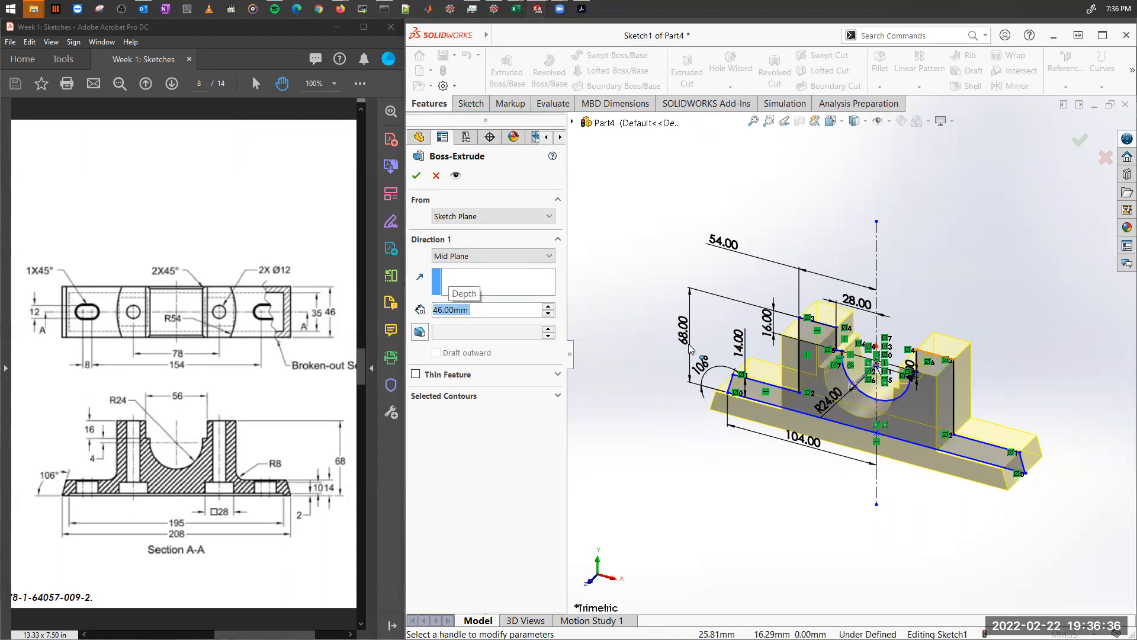
left_click(417, 176)
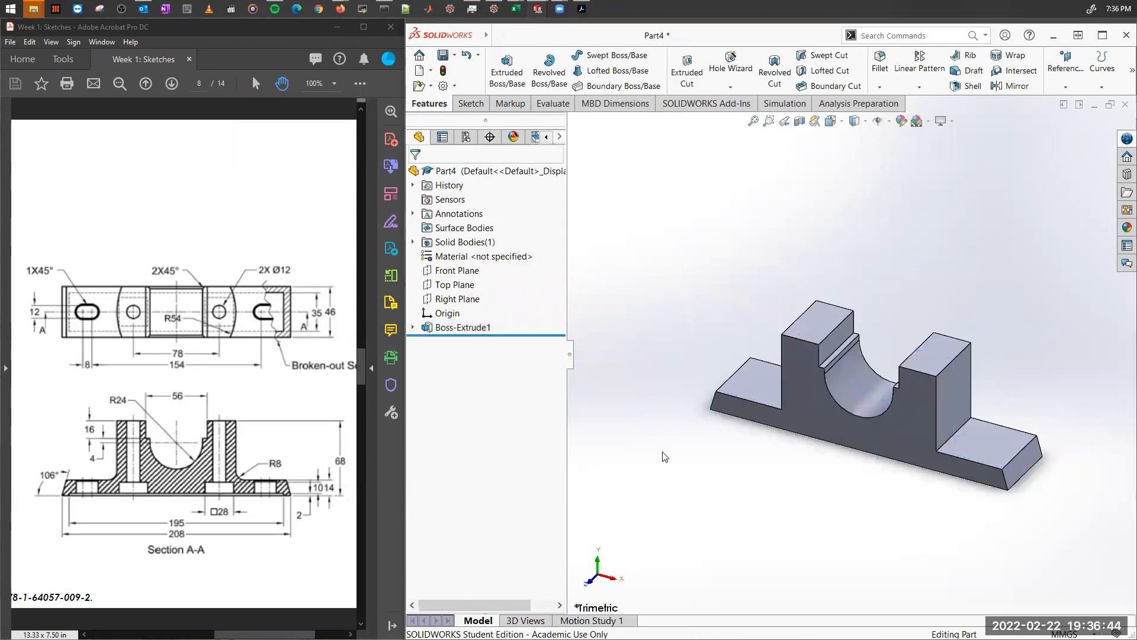
Examine the reference PDF's isometric view, dimensioned top view and Section A-A for the recess under the bracket's base.
middle_click_drag(909, 507, 960, 501)
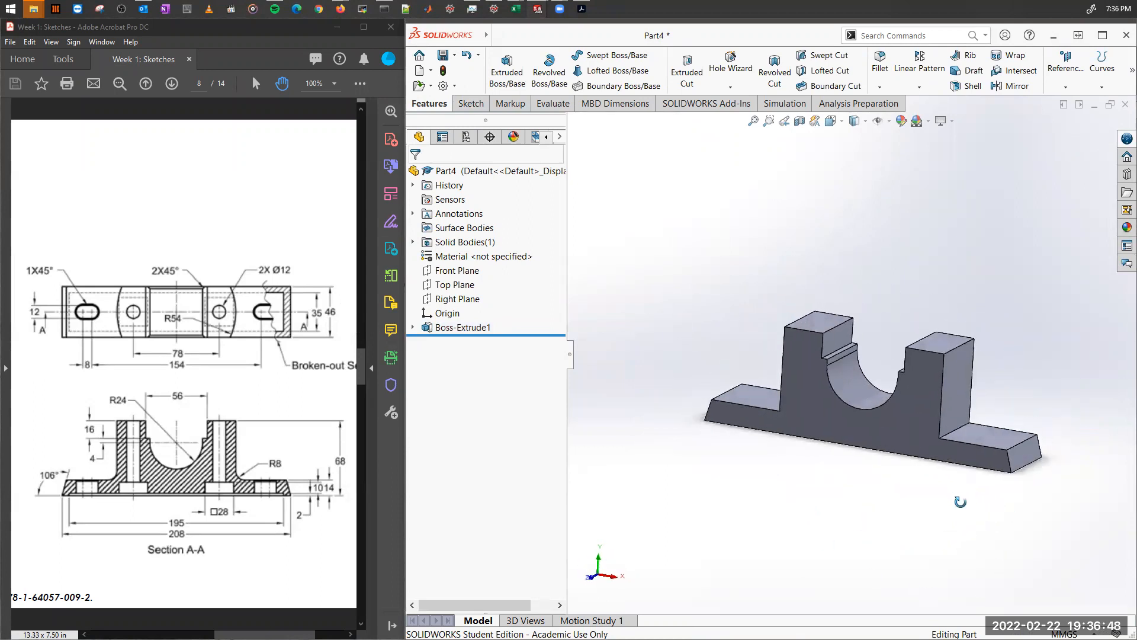
mouse_move(183, 341)
left_mouse_down()
mouse_move(328, 345)
mouse_move(383, 379)
left_mouse_up()
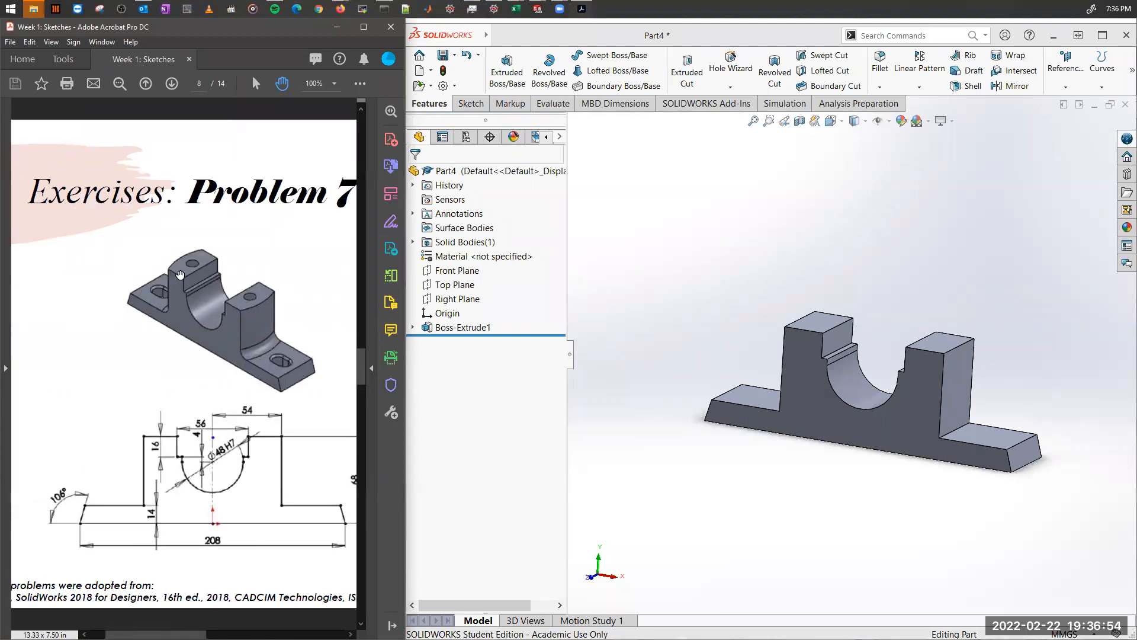
left_click_drag(217, 308, 160, 323)
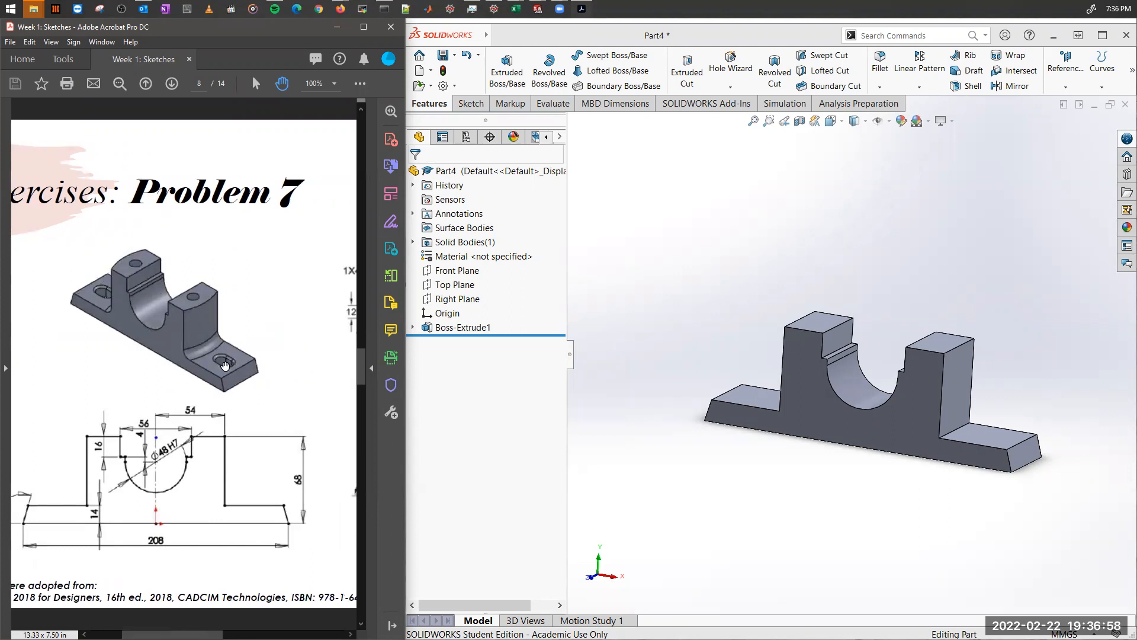
left_click_drag(259, 380, 80, 388)
left_click_drag(214, 384, 81, 378)
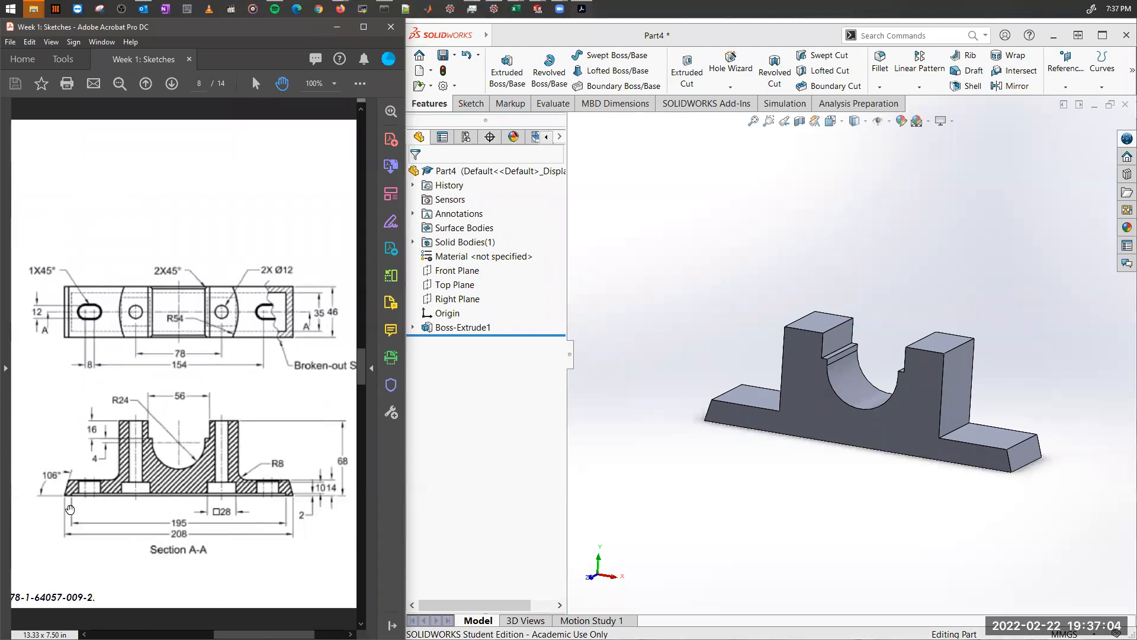
scroll(103, 515, "up", 1, "ctrl")
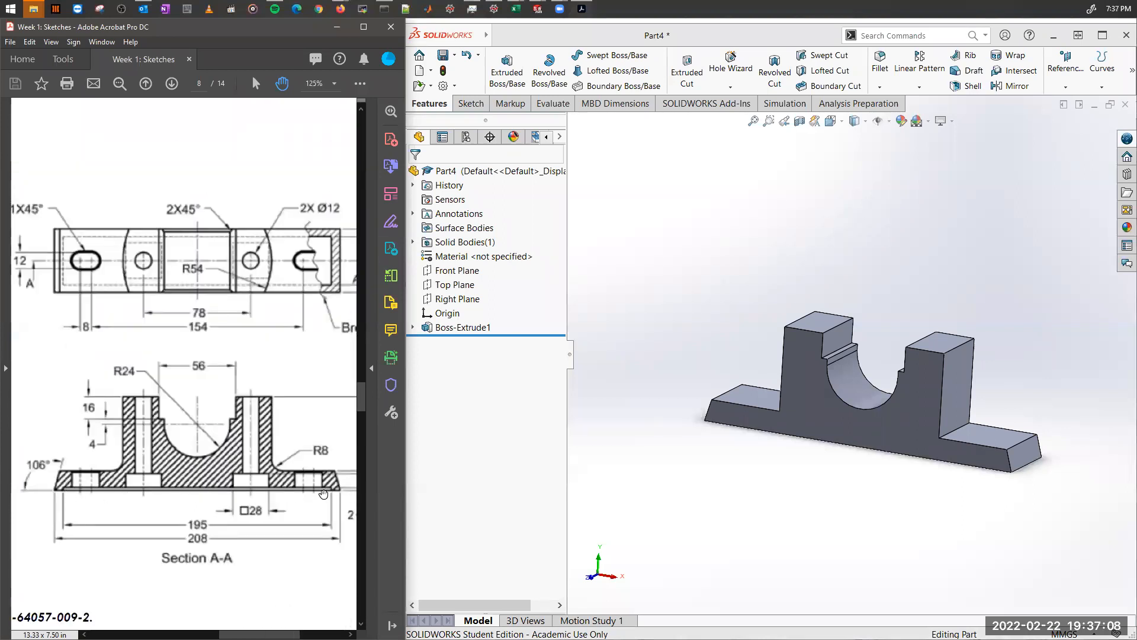
scroll(217, 503, "right", 2)
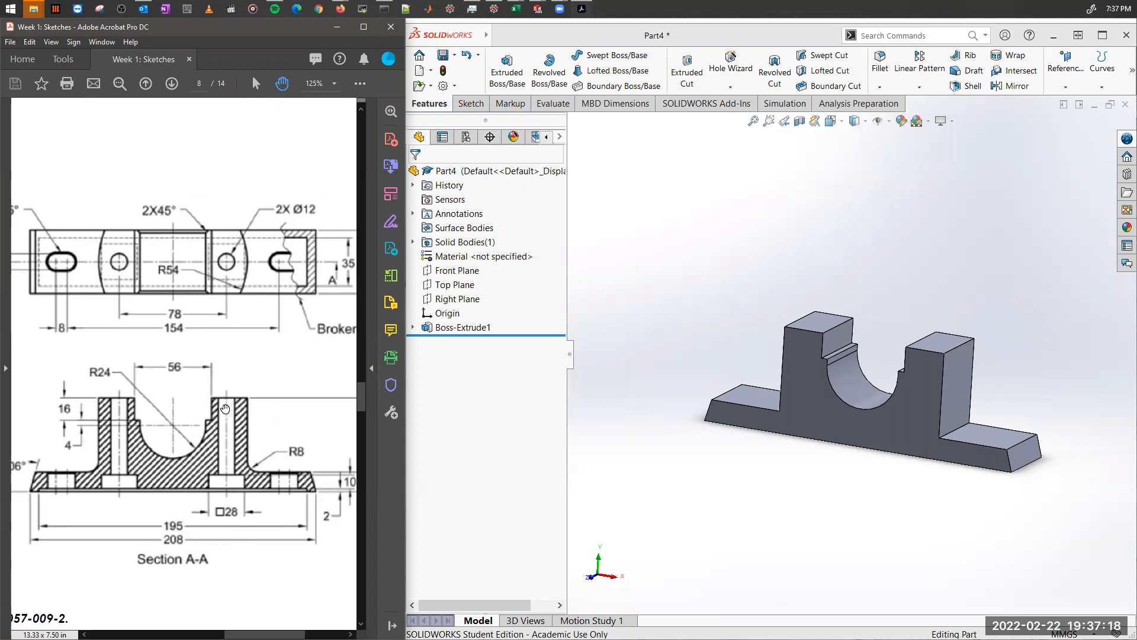
scroll(225, 408, "down", 1, "ctrl")
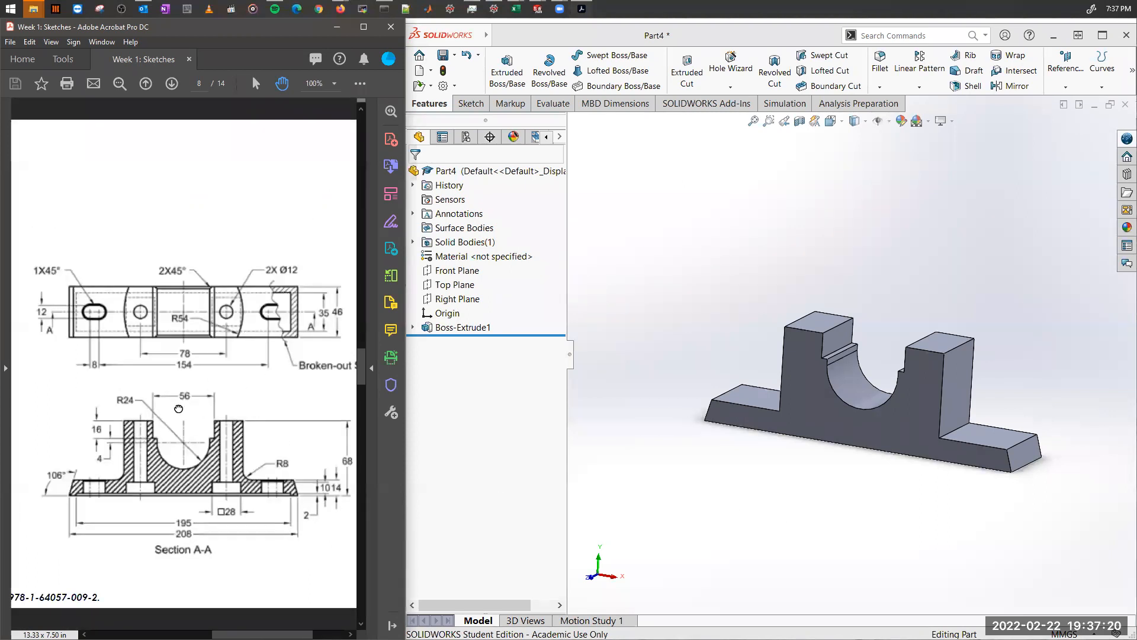
scroll(184, 409, "right", 1)
scroll(186, 408, "left", 1)
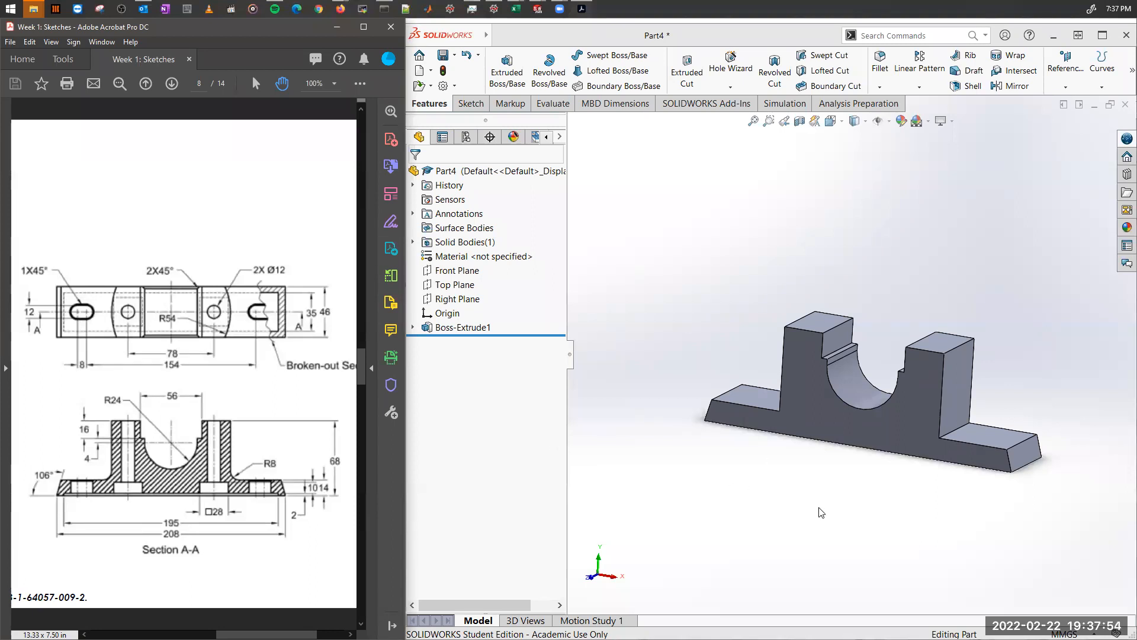
Start a sketch on the bottom face of the bracket's base, with the view normal to that face.
scroll(964, 366, "down", 2)
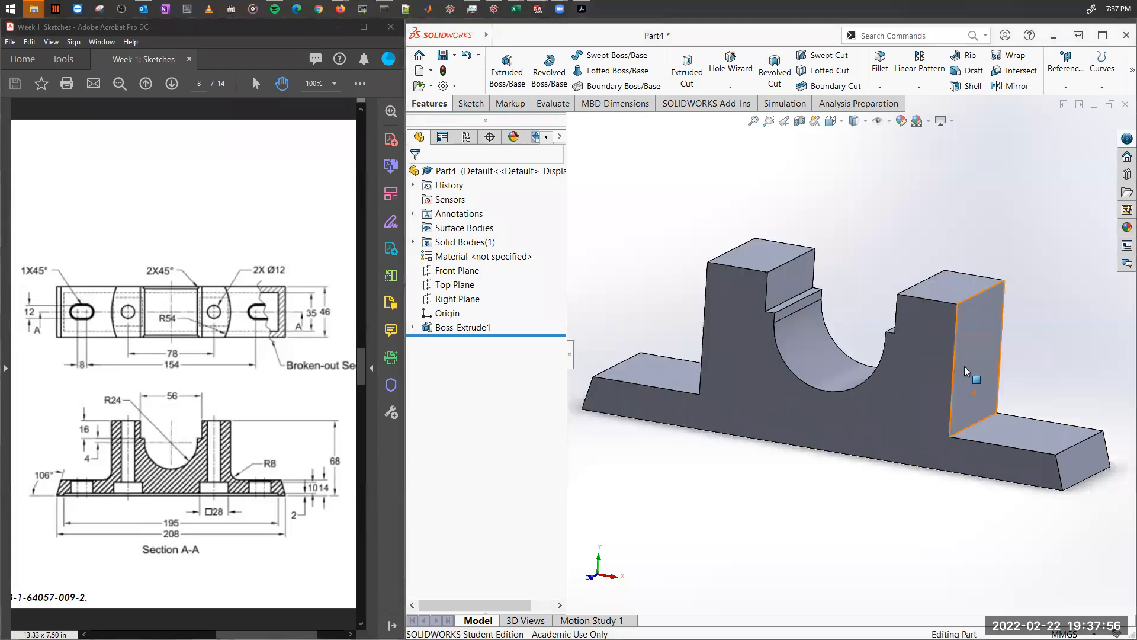
scroll(897, 441, "down", 2)
scroll(885, 449, "up", 4)
middle_click_drag(859, 411, 821, 380)
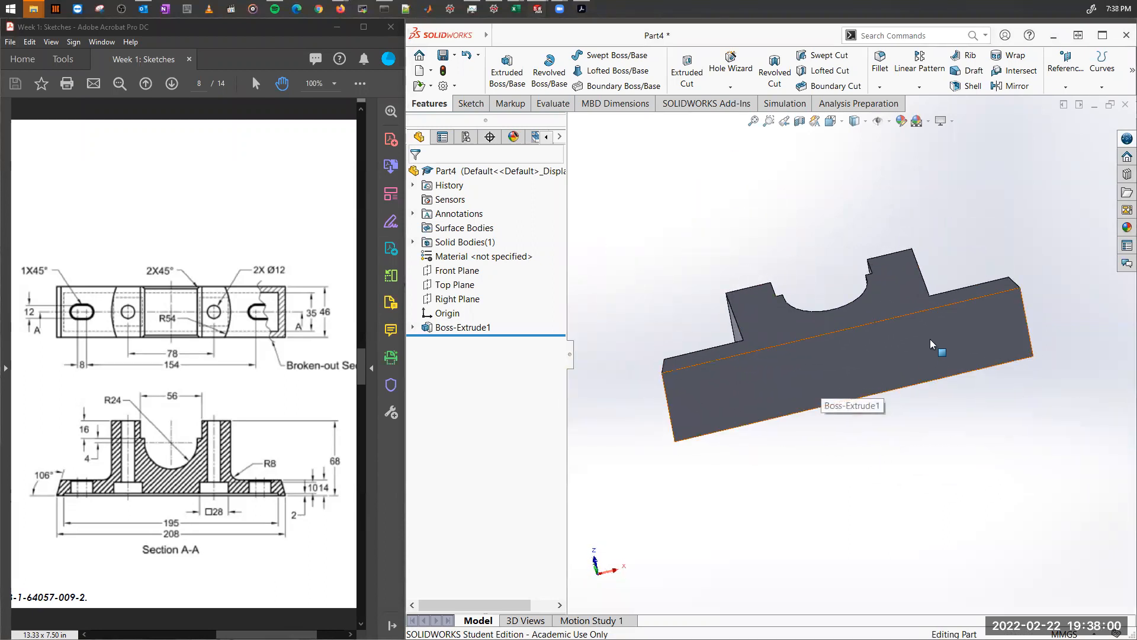
right_click(970, 324)
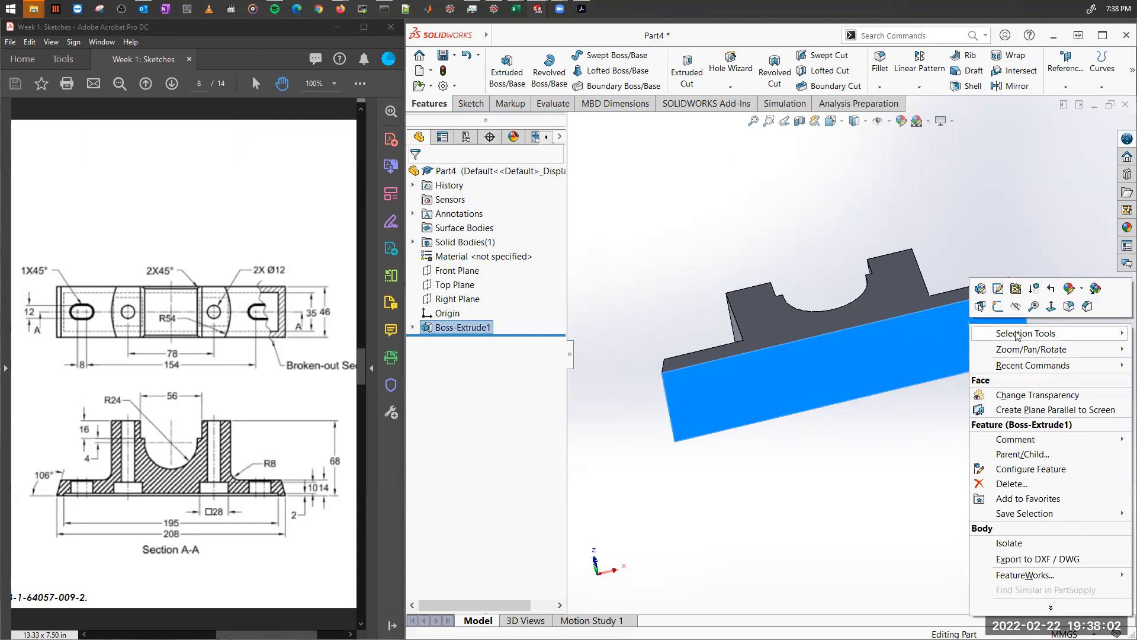
left_click(1050, 307)
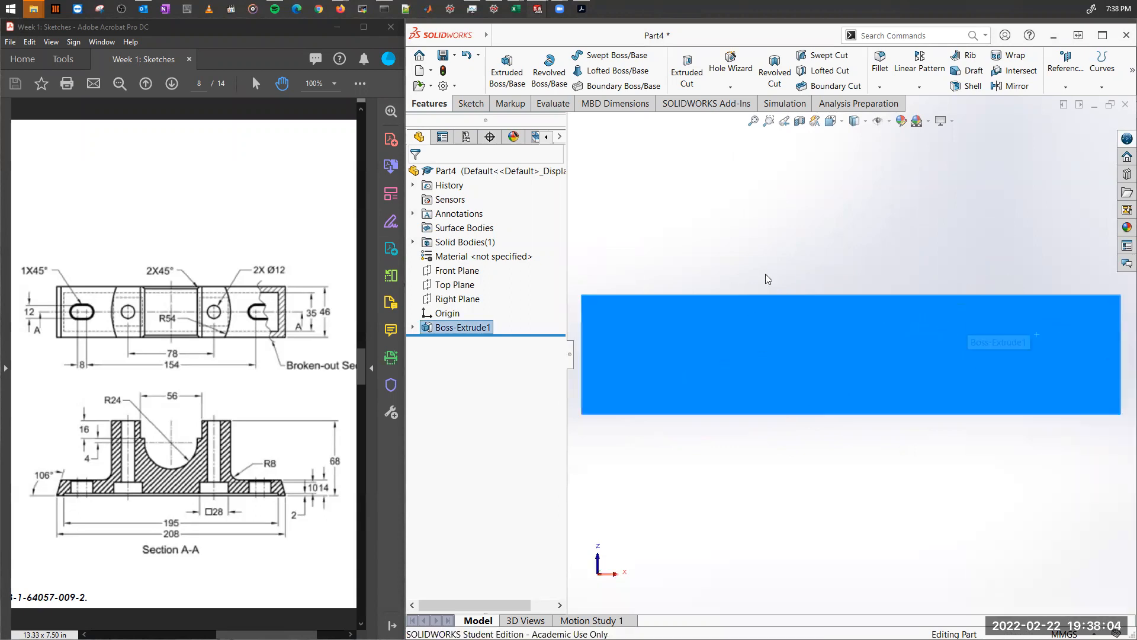
left_click(813, 186)
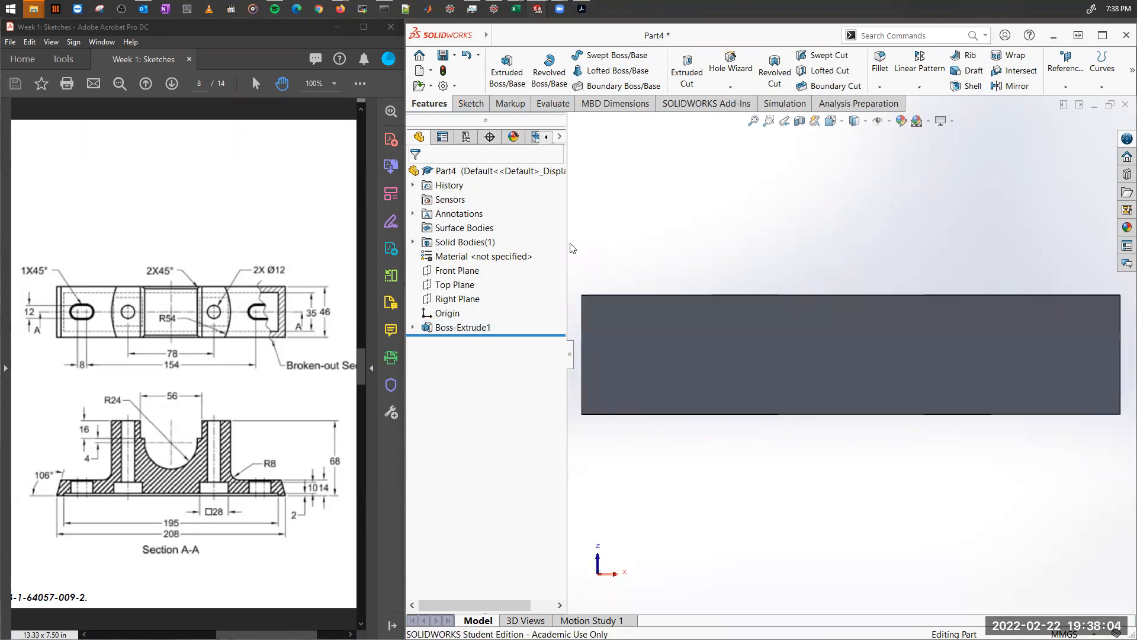
left_click(807, 327)
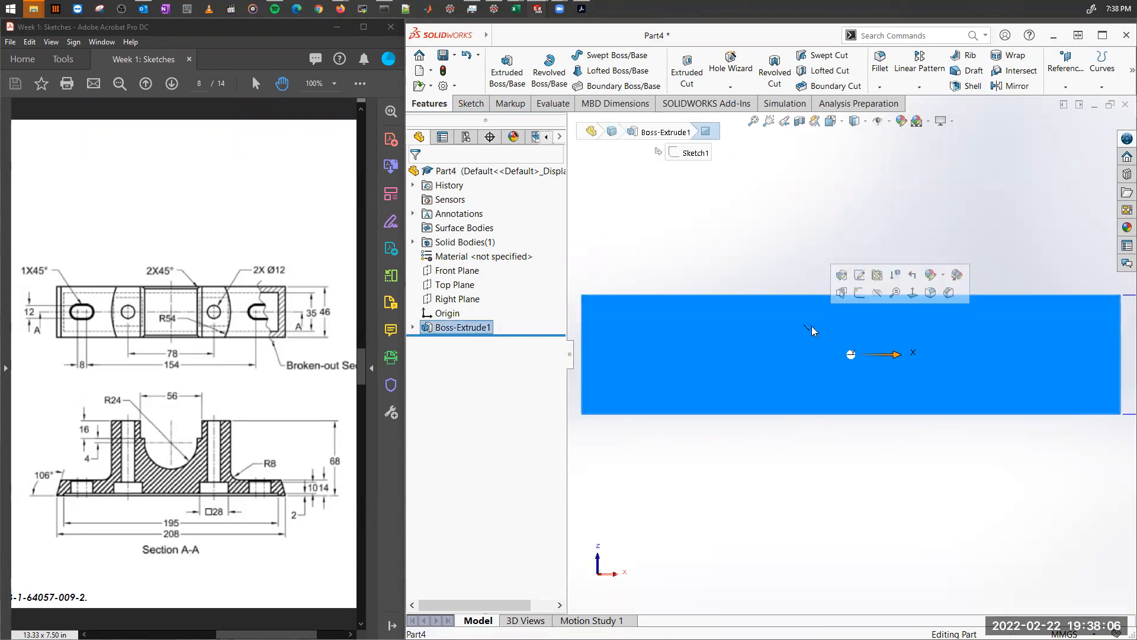
left_click(859, 293)
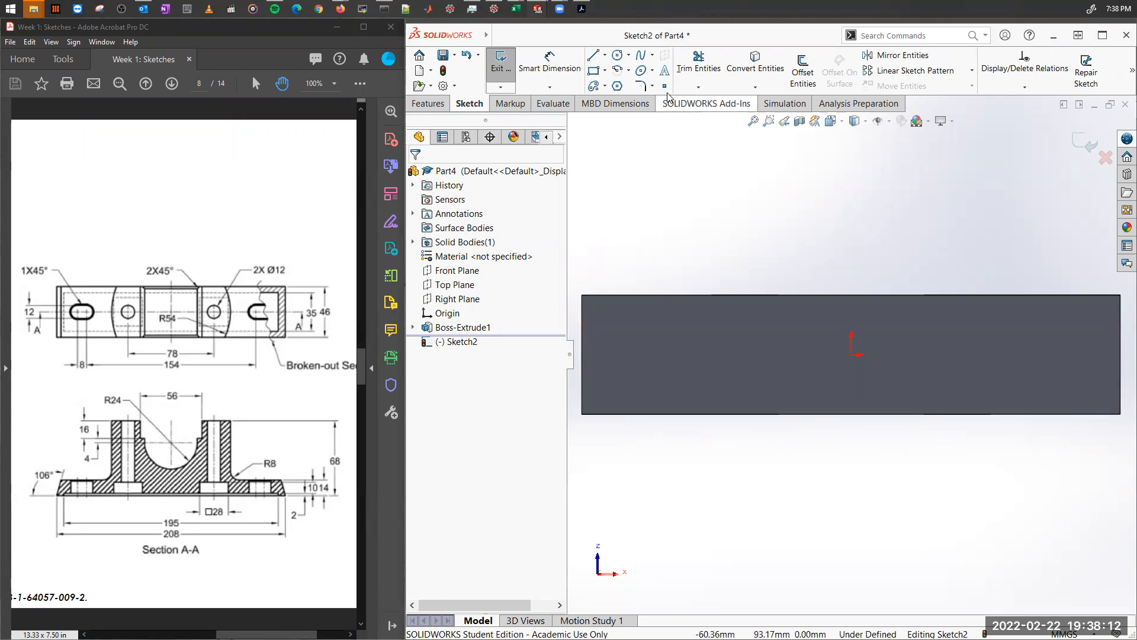
Sketch a horizontal construction midpoint line centred on the origin, spanning the full length of the bottom face.
left_click(604, 55)
left_click(621, 79)
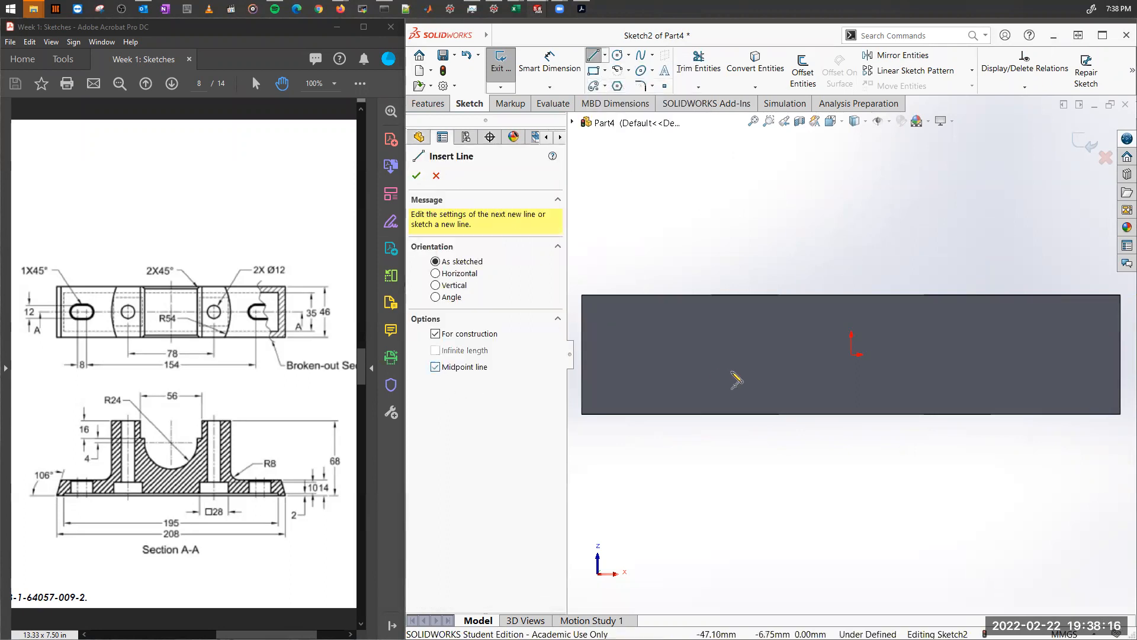
left_click(851, 355)
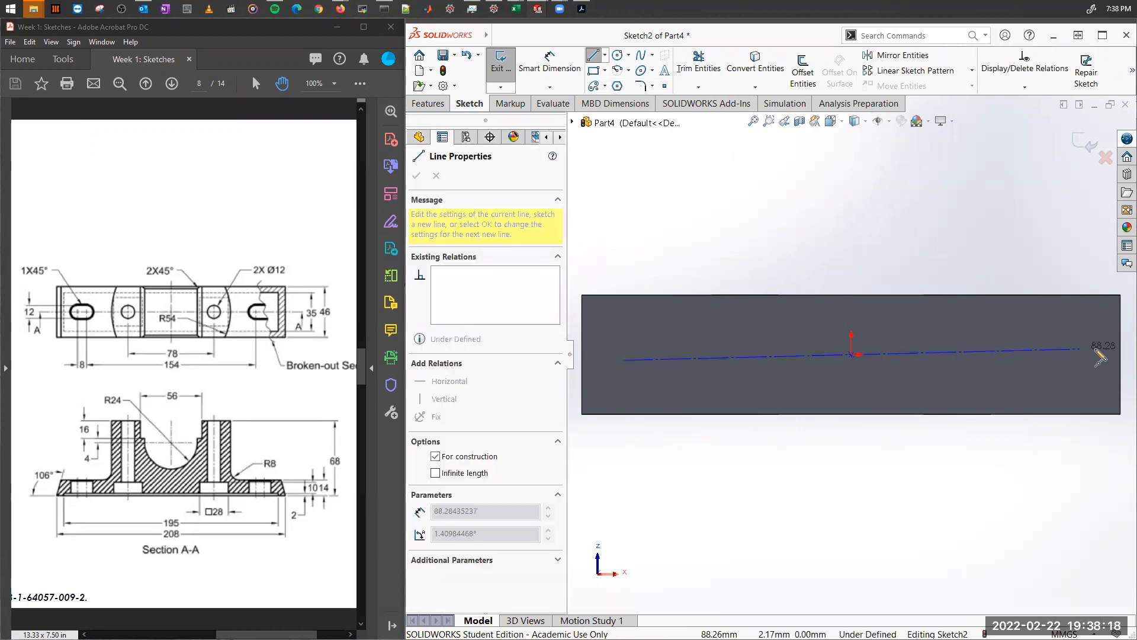
left_click(1120, 356)
key("Escape")
key("Escape")
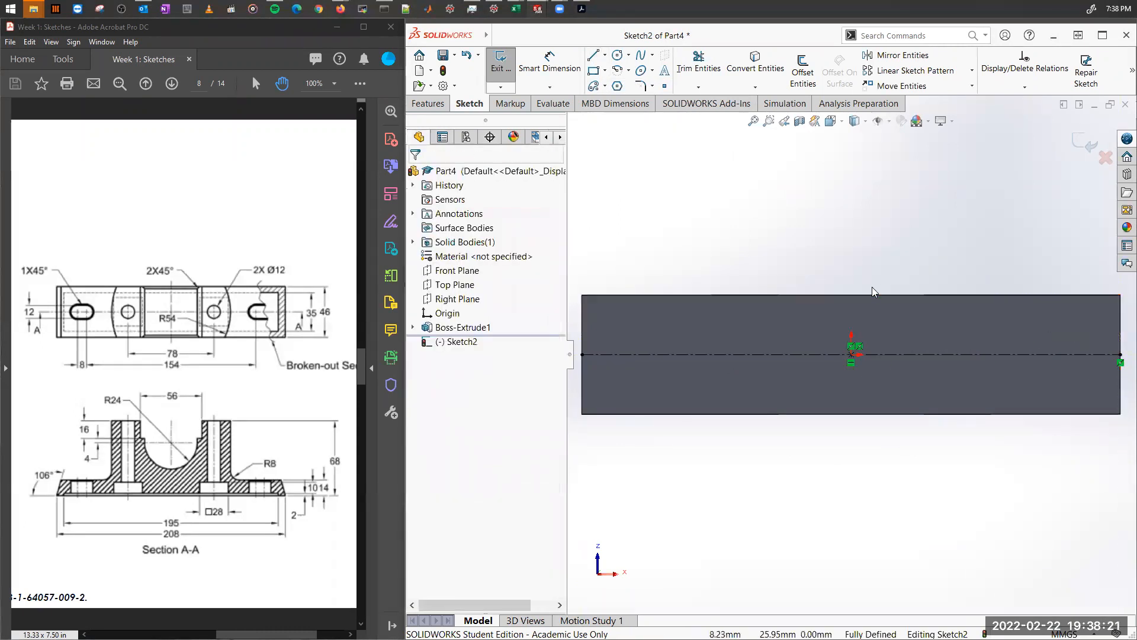
key("l")
left_click(851, 354)
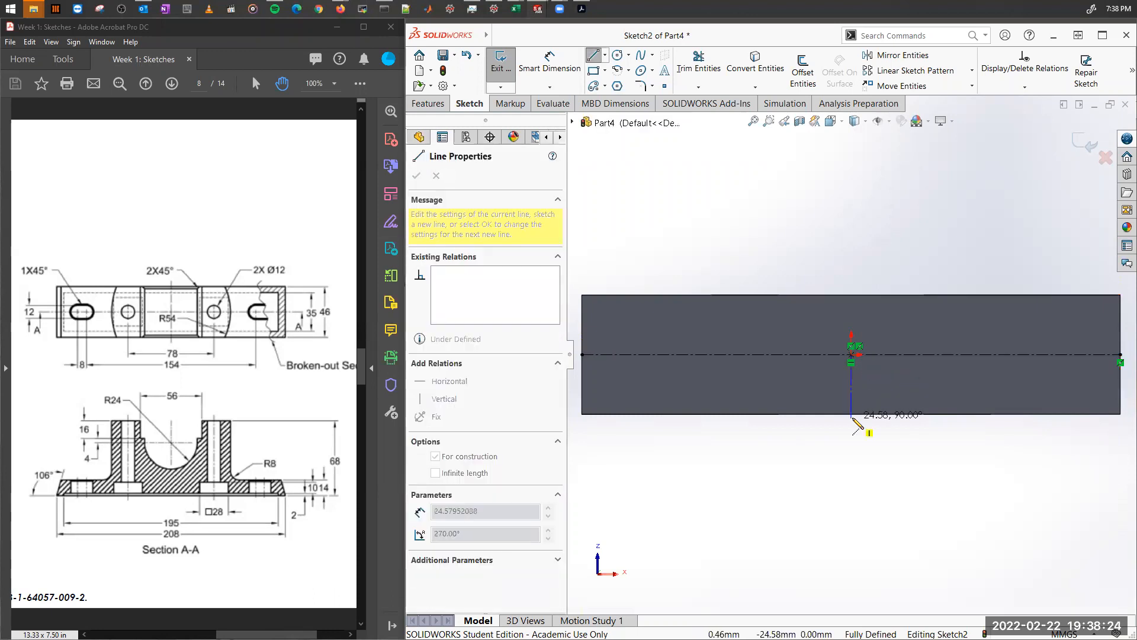
key("Escape")
Sketch a vertical construction midpoint line centred on the origin, ending on the long edges of the bottom face.
key("l")
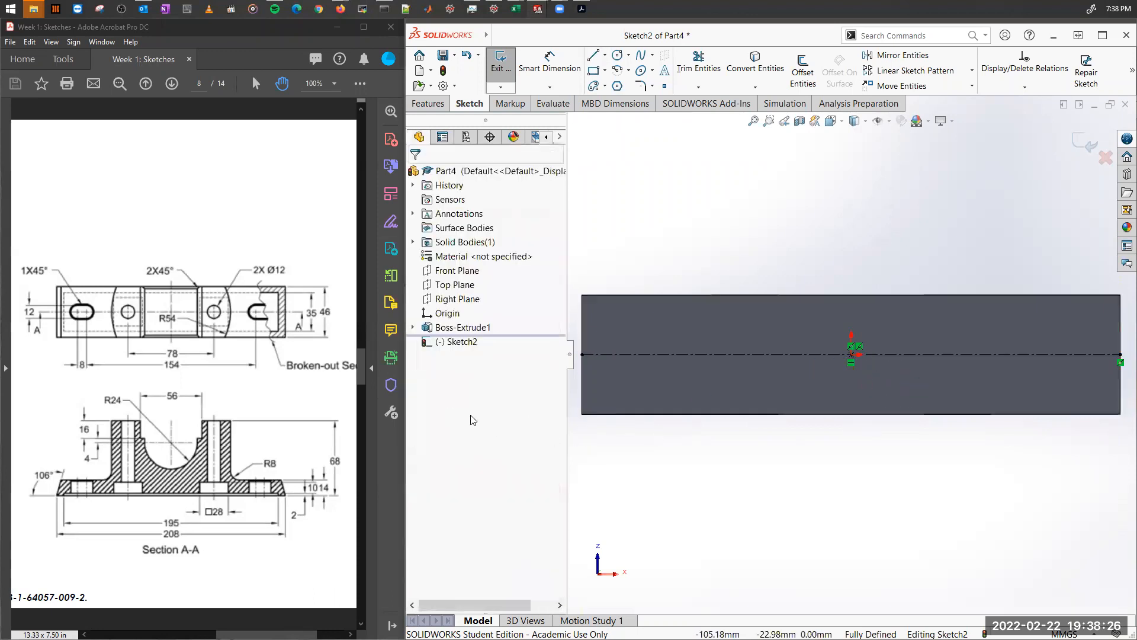
left_click(851, 354)
left_click(851, 413)
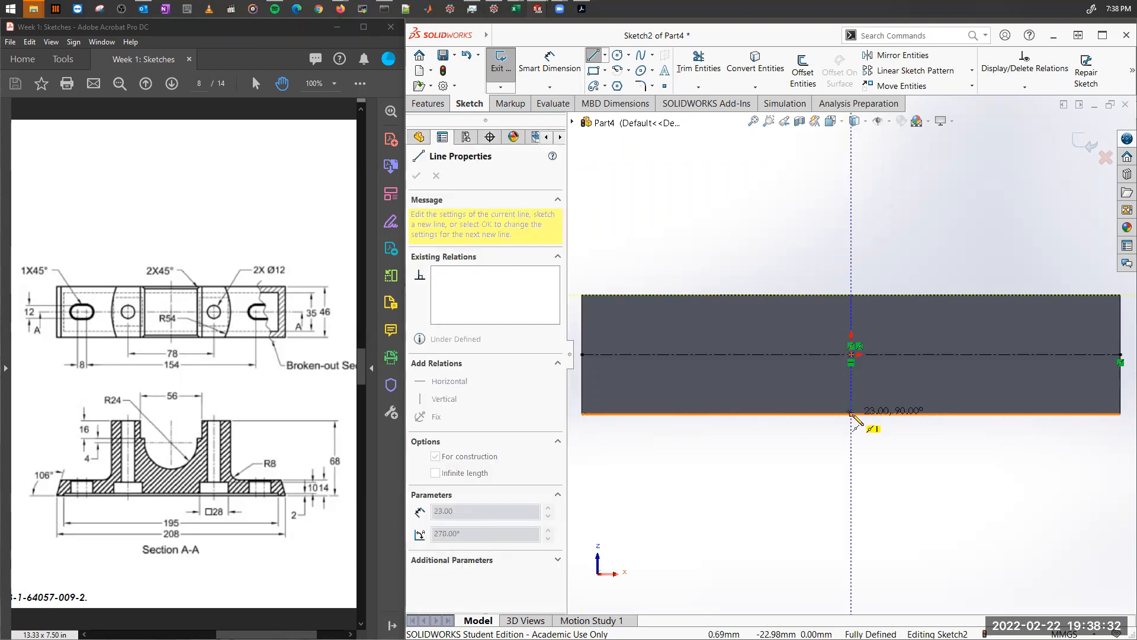
key("Escape")
key("Escape")
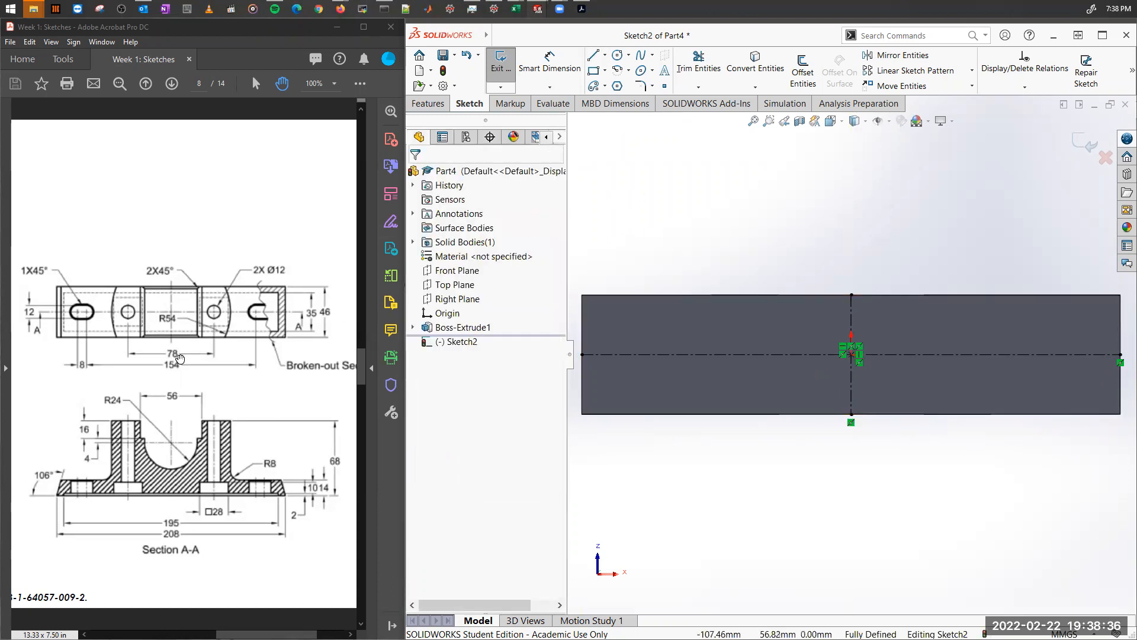
Sketch a center rectangle about 177 mm long and 24.5 mm wide, centred on the origin of the bottom face.
left_click(592, 72)
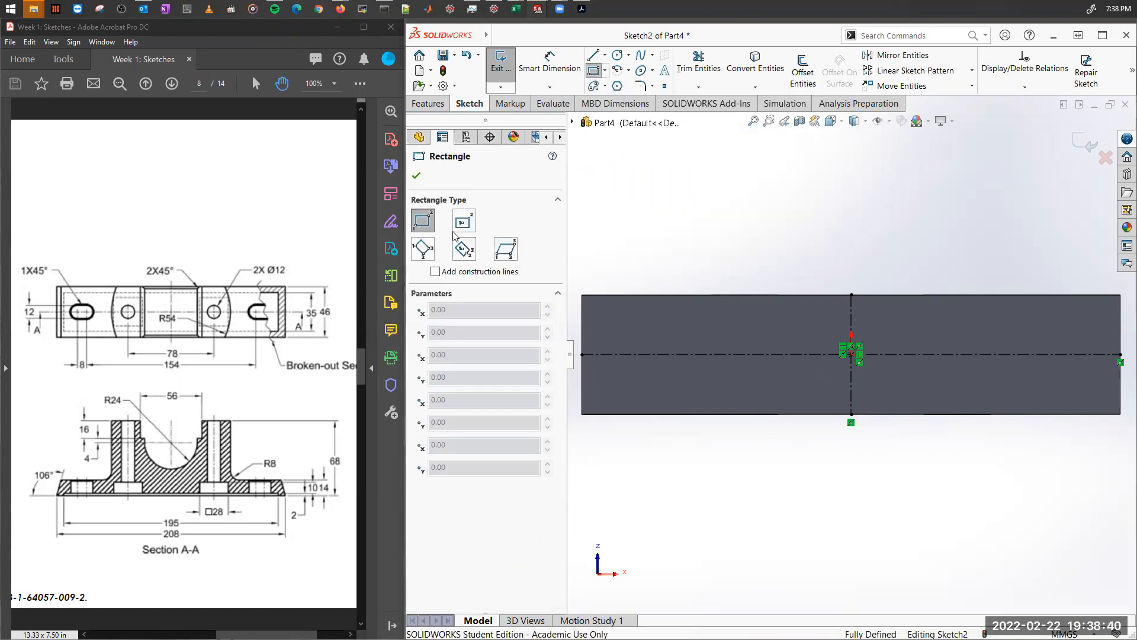
left_click(463, 223)
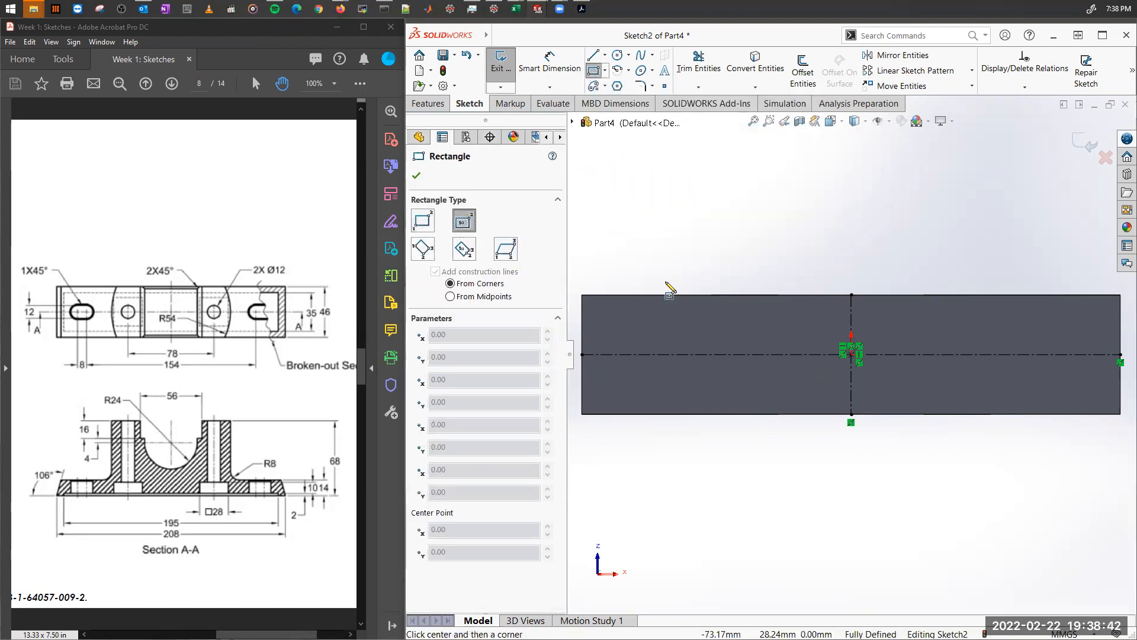
left_click(851, 354)
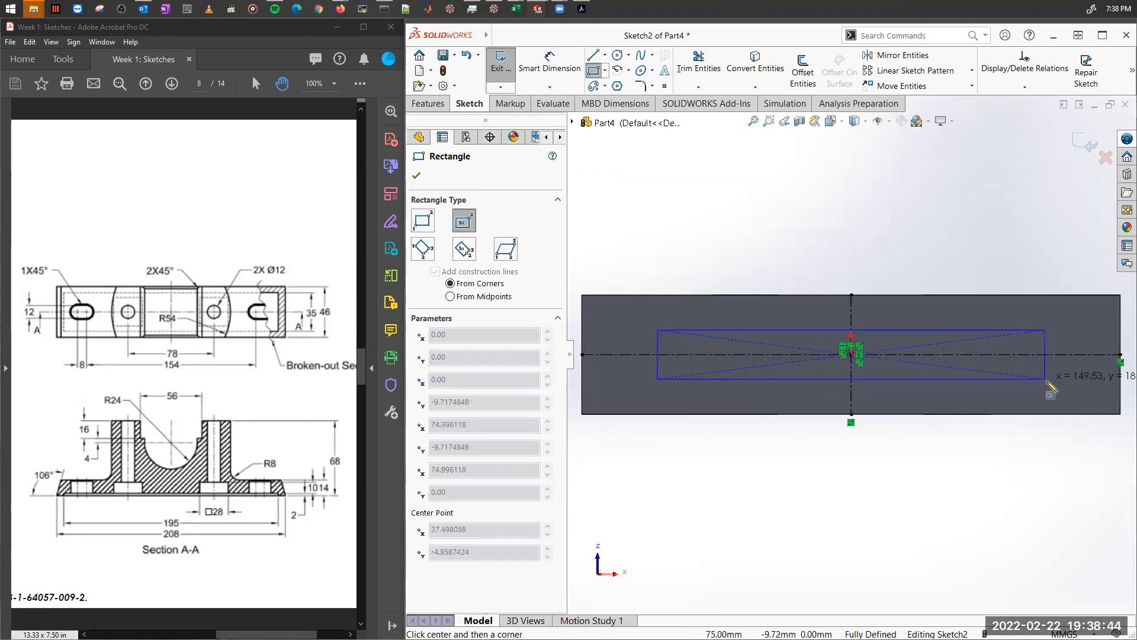
left_click(1081, 385)
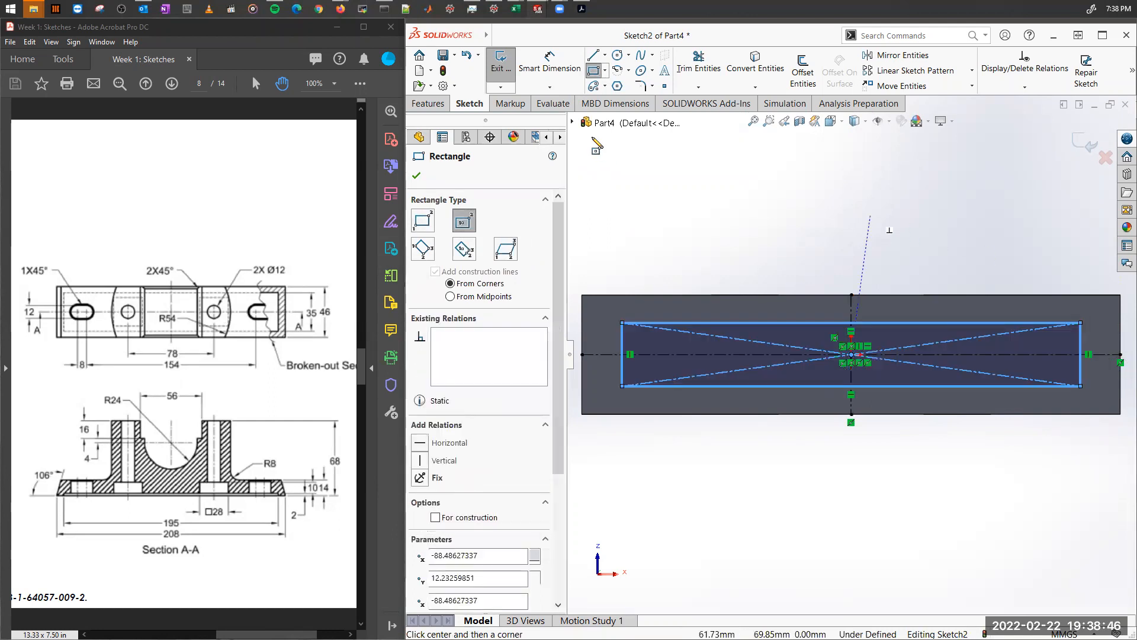
Dimension the rectangle's long side to 195 mm.
left_click(550, 70)
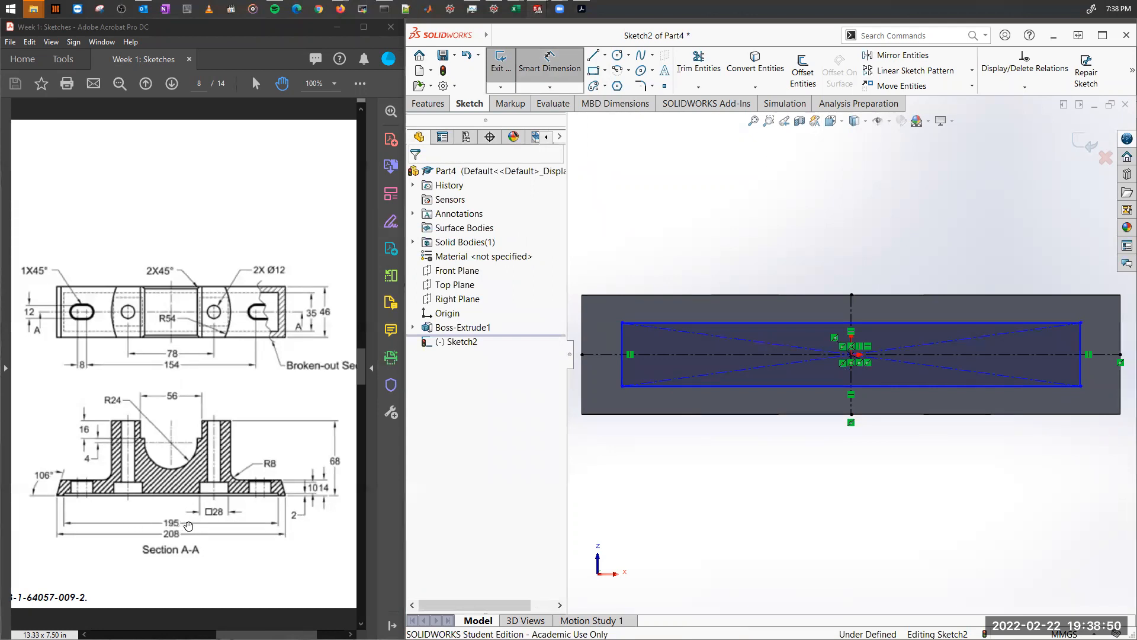
left_click(831, 387)
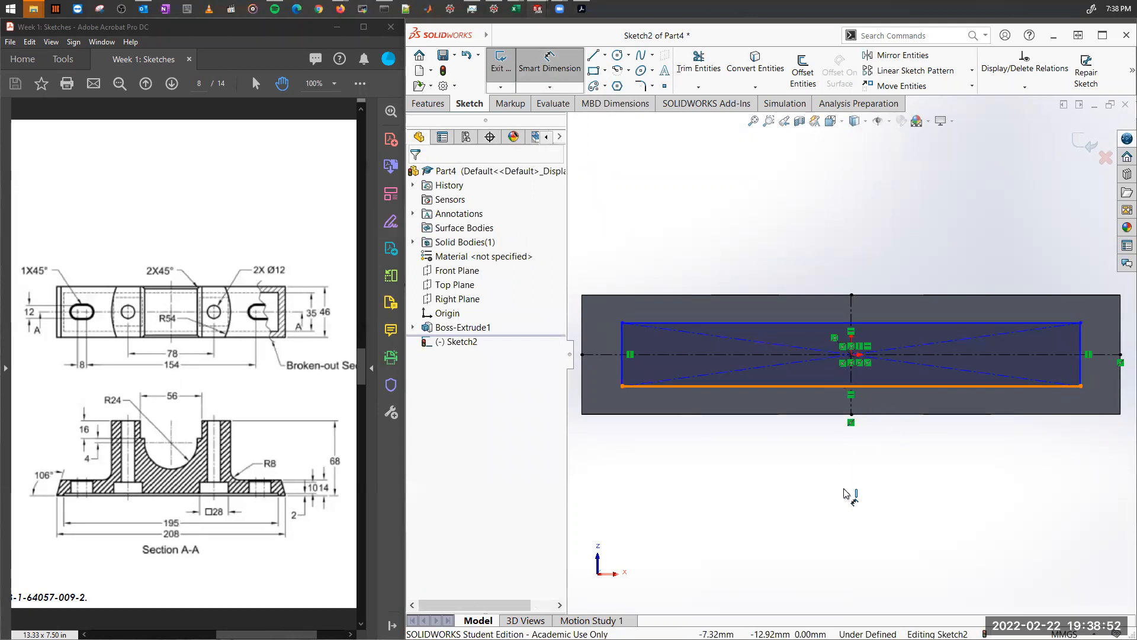
left_click(862, 498)
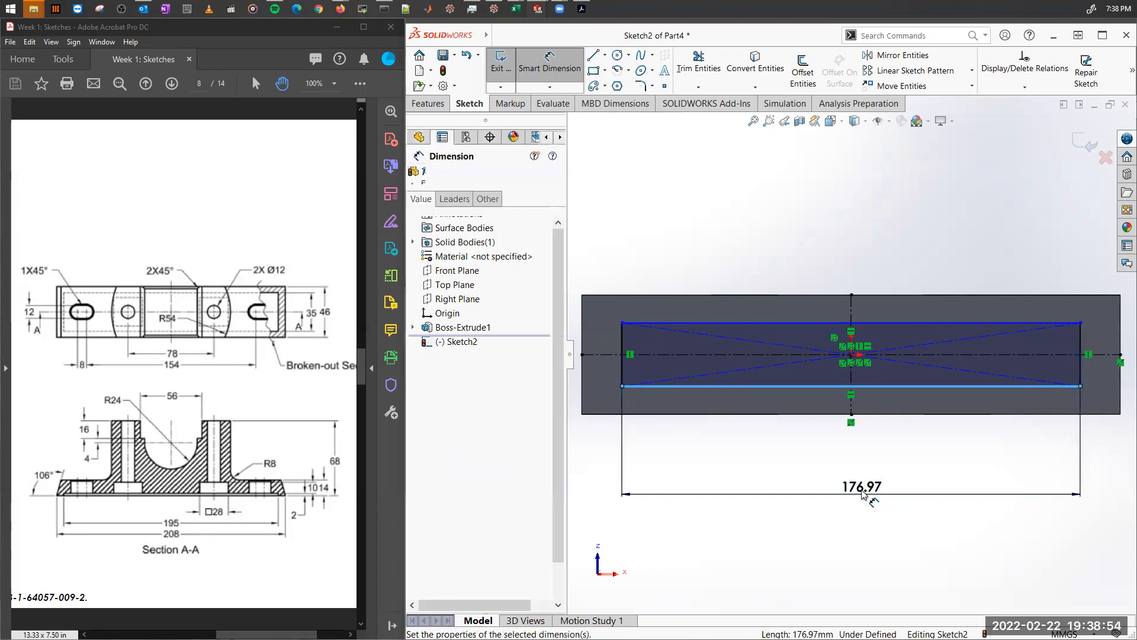
type("195")
key("Return")
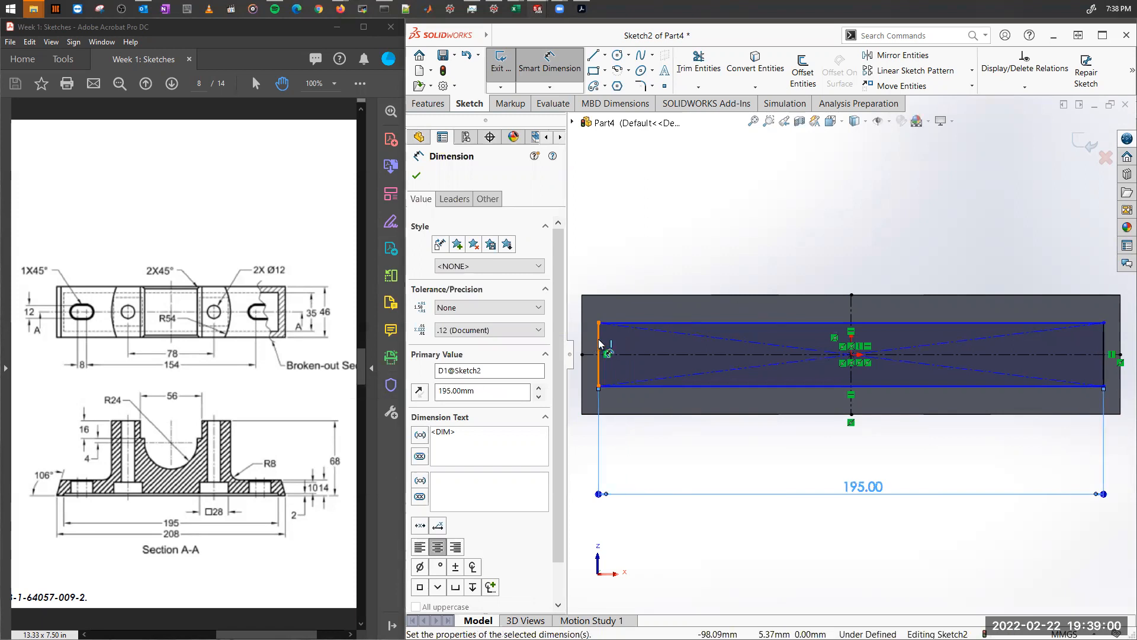
Dimension the rectangle's short side to 35 mm.
left_click(610, 372)
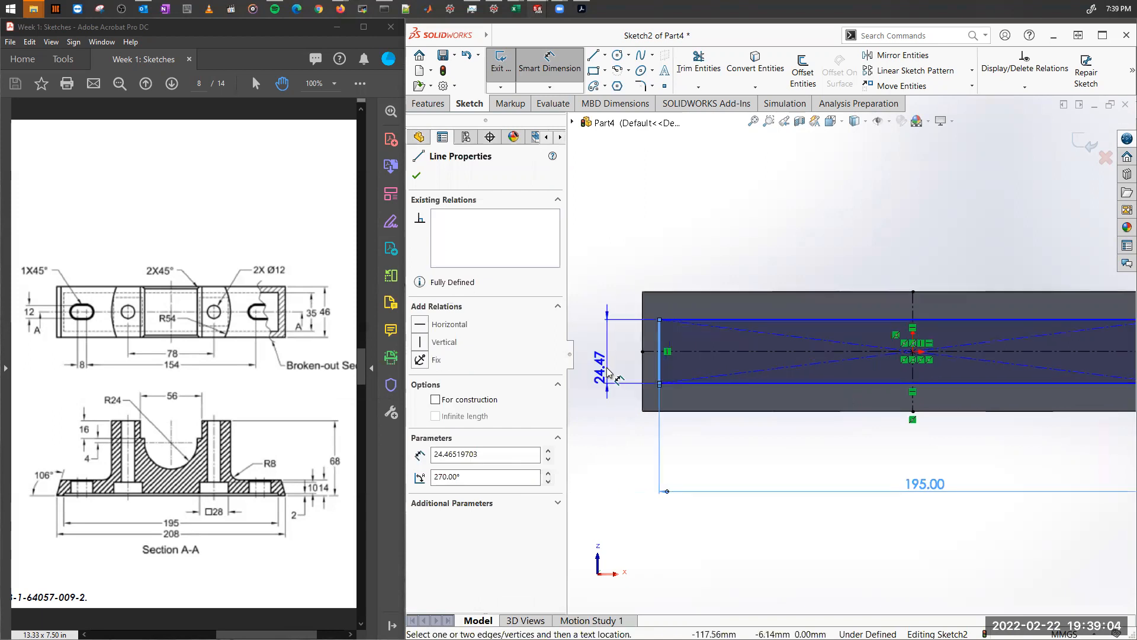
left_click(625, 360)
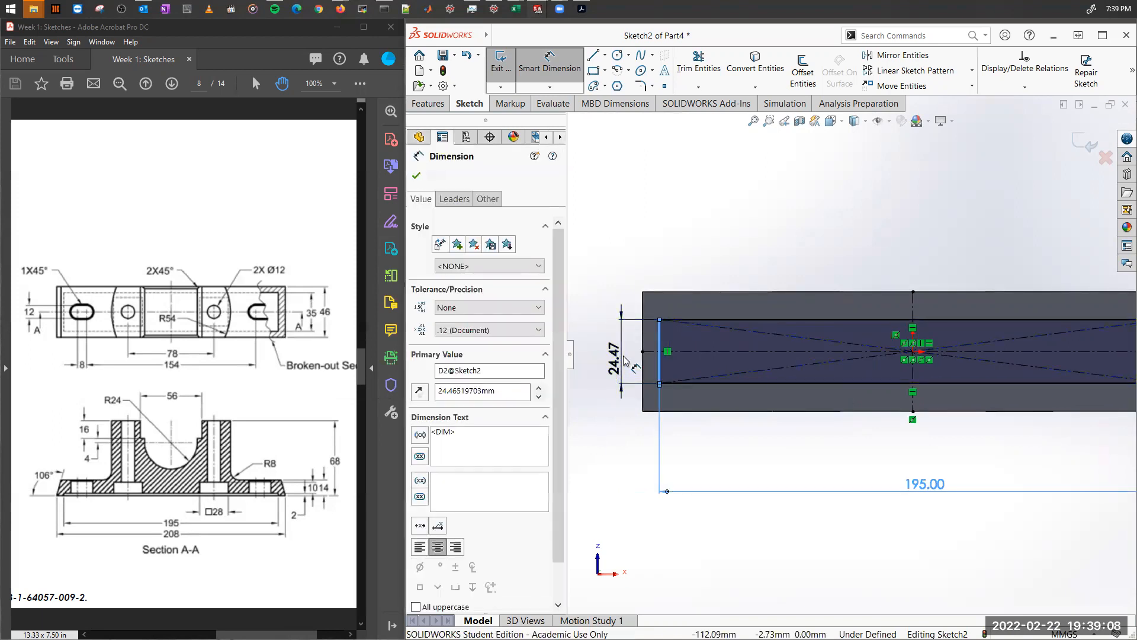
type("35")
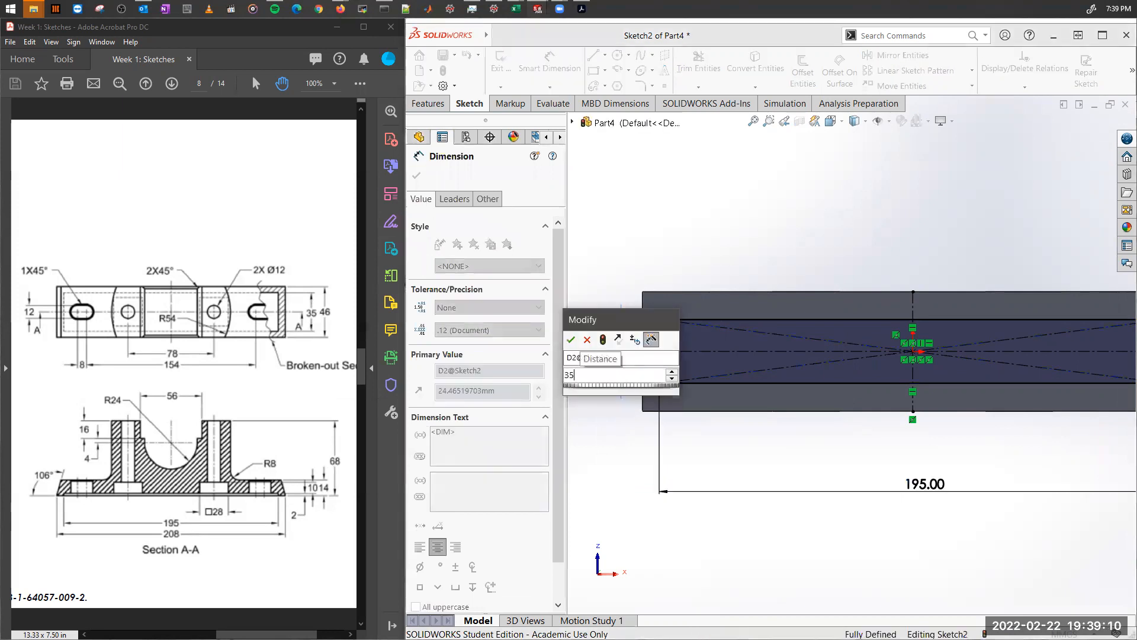
left_click(586, 335)
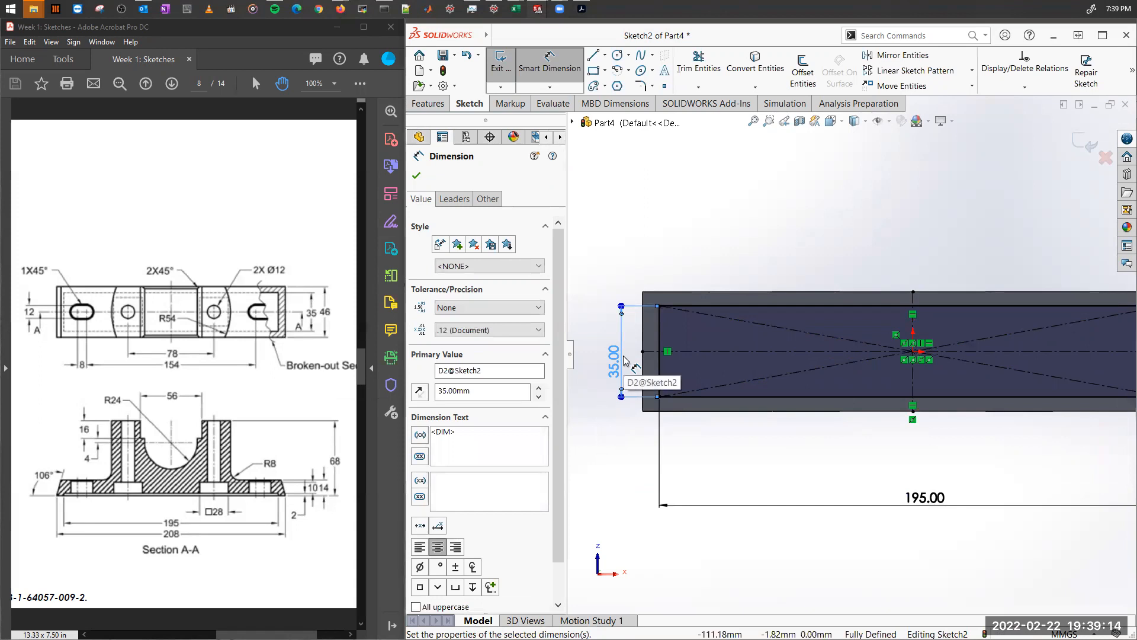
left_click(768, 455)
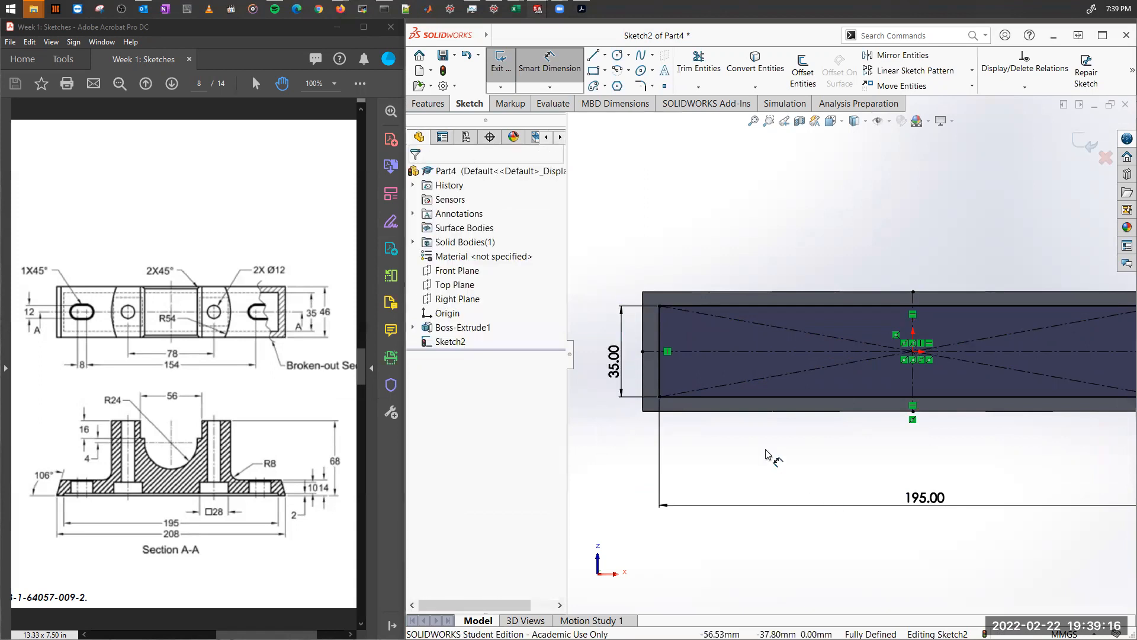
Cut the 195 x 35 mm rectangle 2 mm deep into the bottom face with a blind Extruded Cut.
key("z")
key("z")
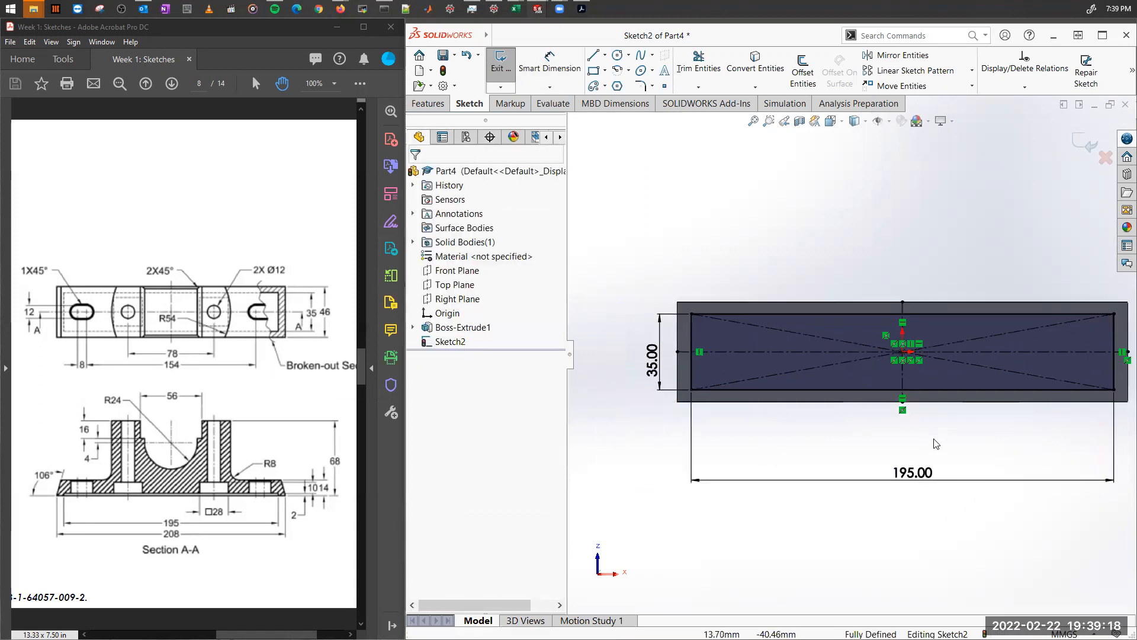
middle_click_drag(993, 285, 949, 431)
middle_click_drag(953, 425, 986, 371)
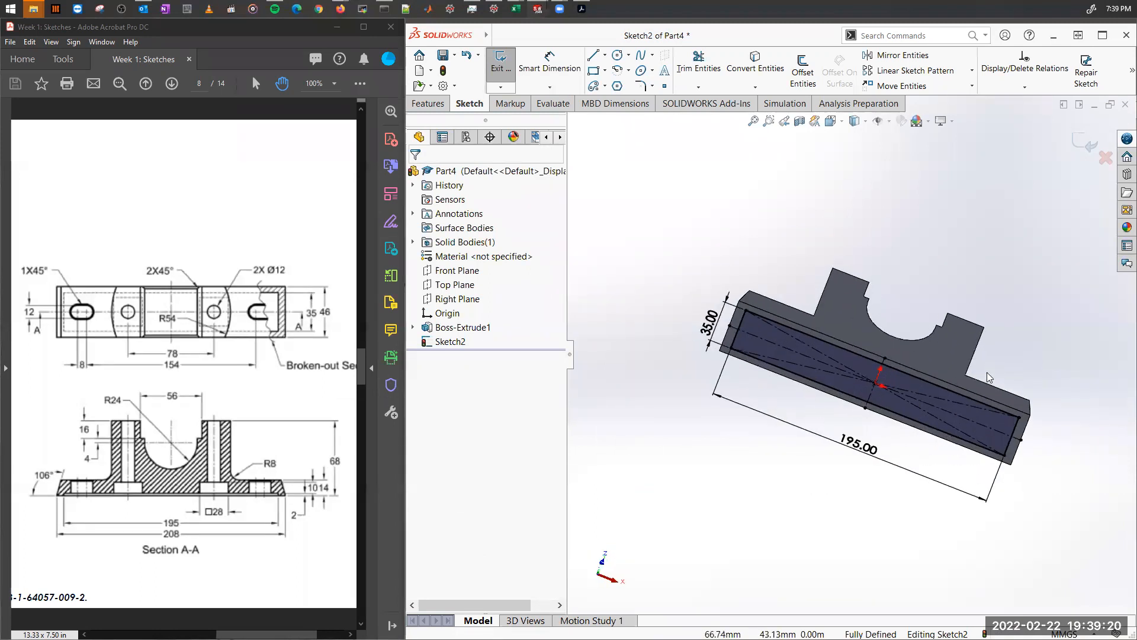
left_click(424, 105)
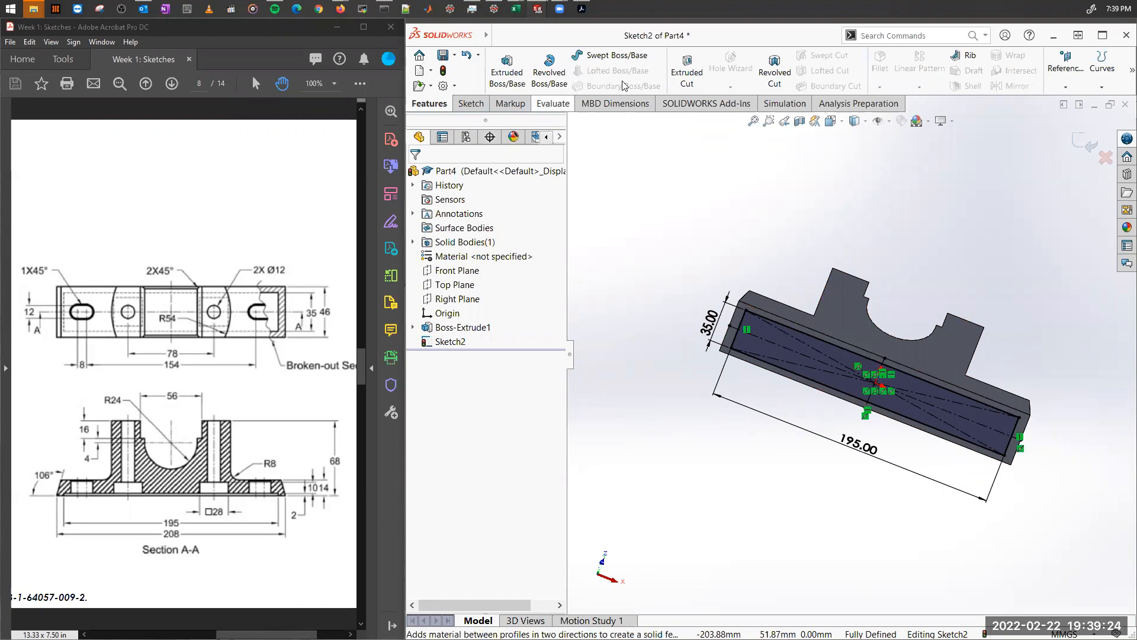
left_click(687, 75)
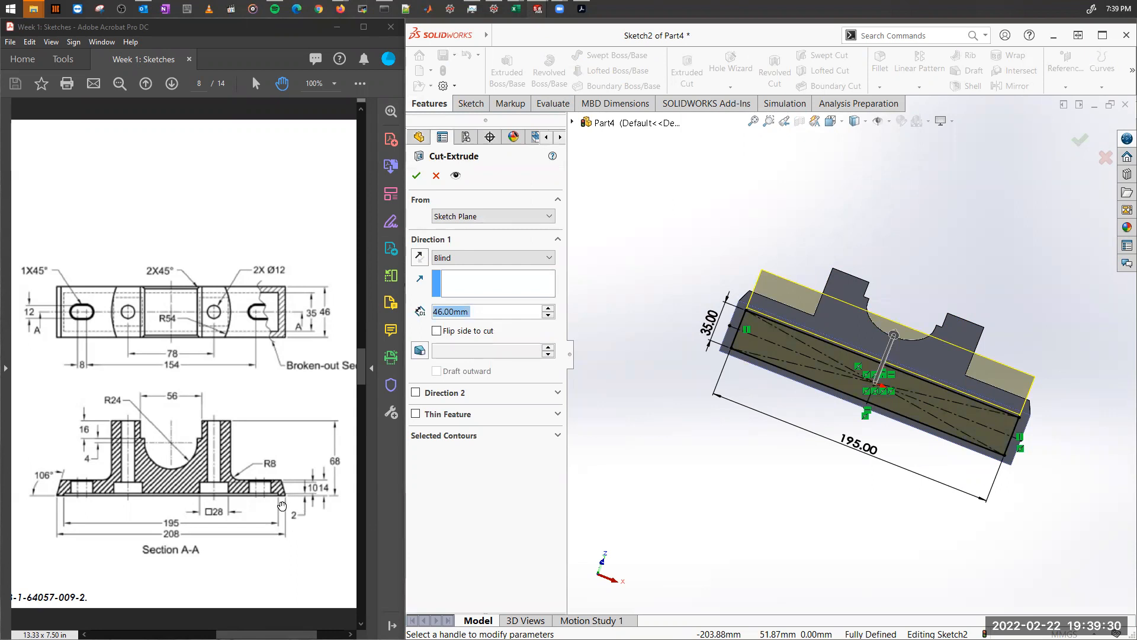
scroll(293, 504, "up", 4, "ctrl")
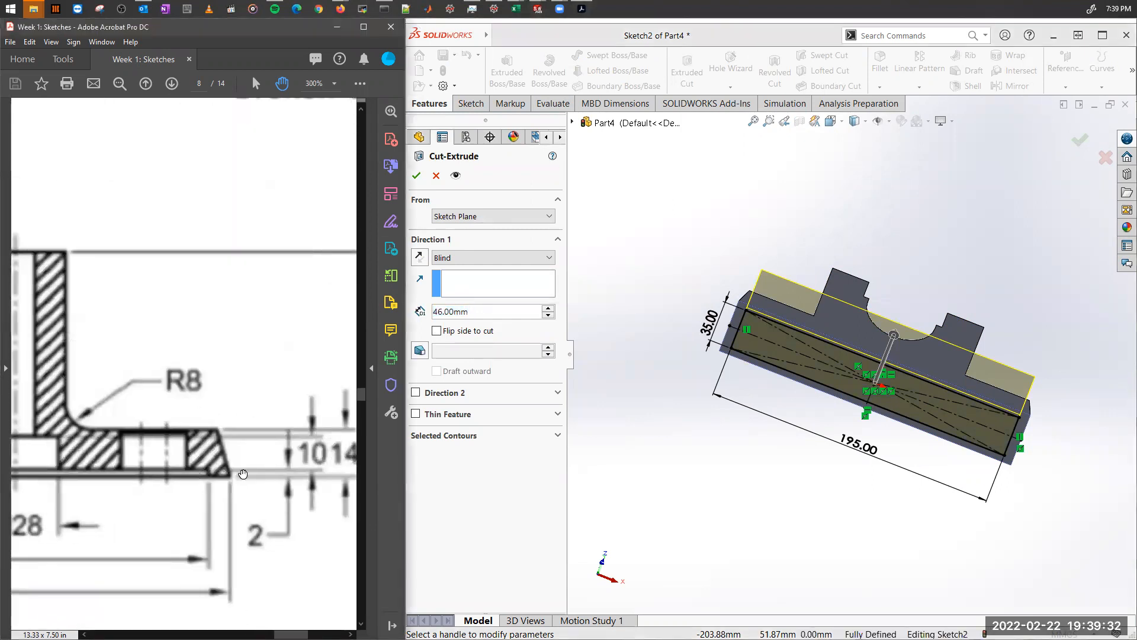
scroll(242, 477, "down", 1, "ctrl")
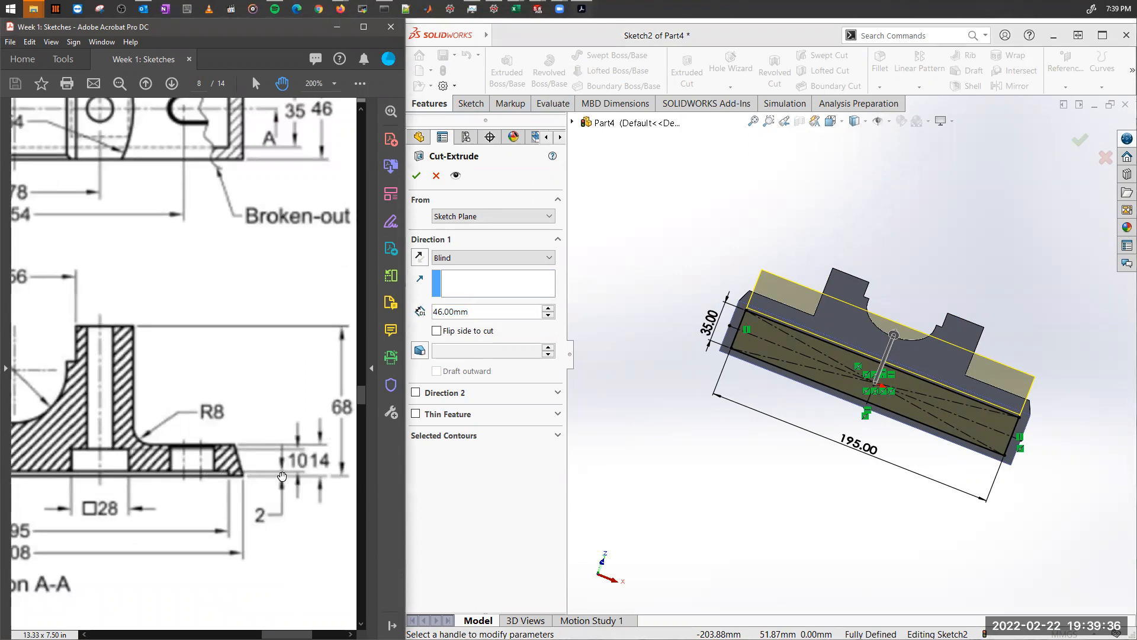
left_click(484, 312)
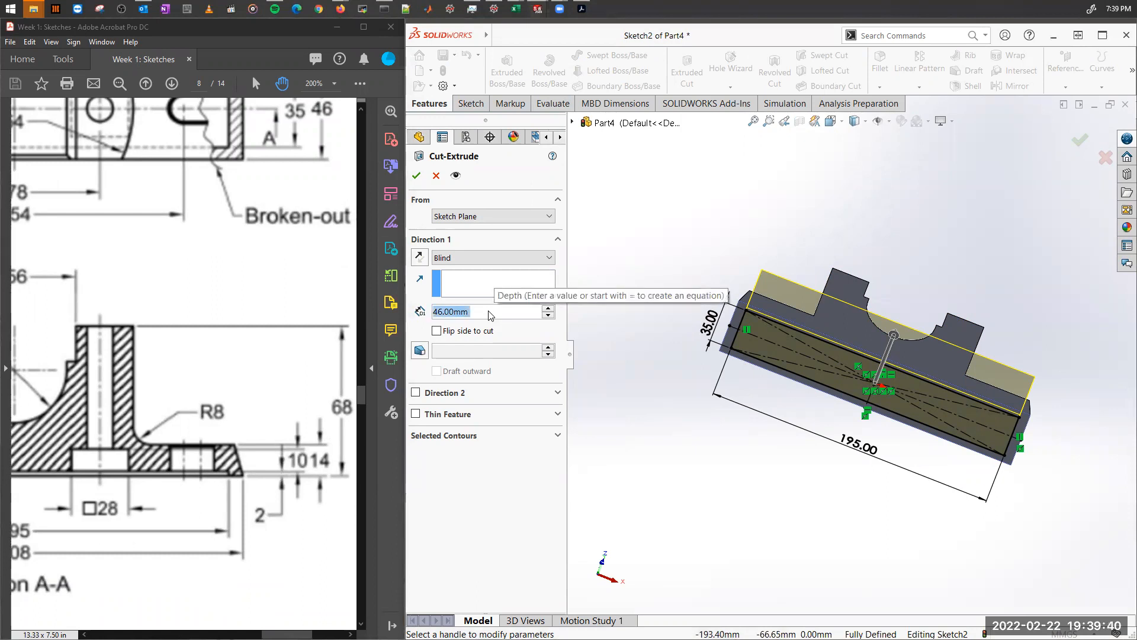
type("2")
key("Return")
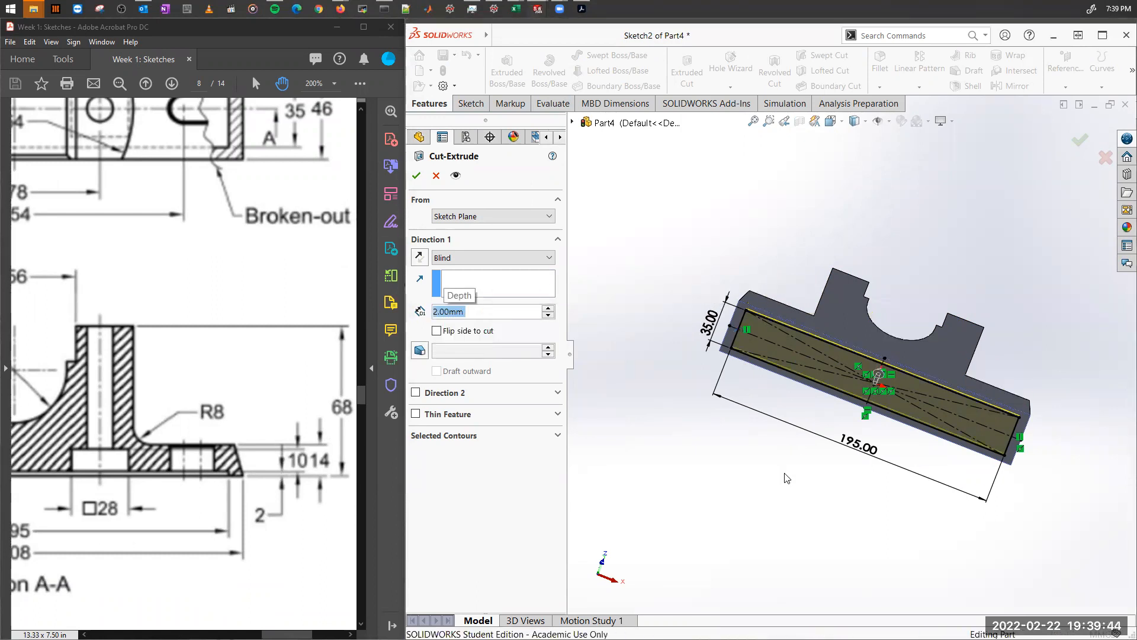
key("Return")
mouse_move(921, 453)
middle_mouse_down()
mouse_move(817, 449)
mouse_move(898, 436)
mouse_move(906, 448)
middle_mouse_up()
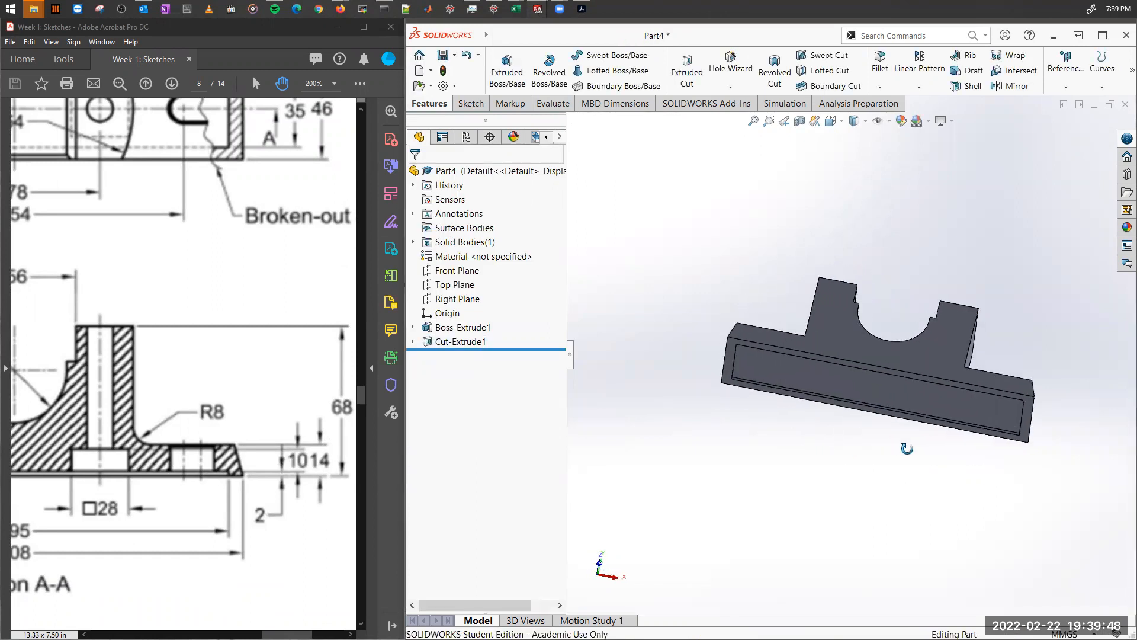
Check the plan and section views in the reference drawing, and view the bracket's bottom rim face straight on.
scroll(204, 396, "down", 2, "ctrl")
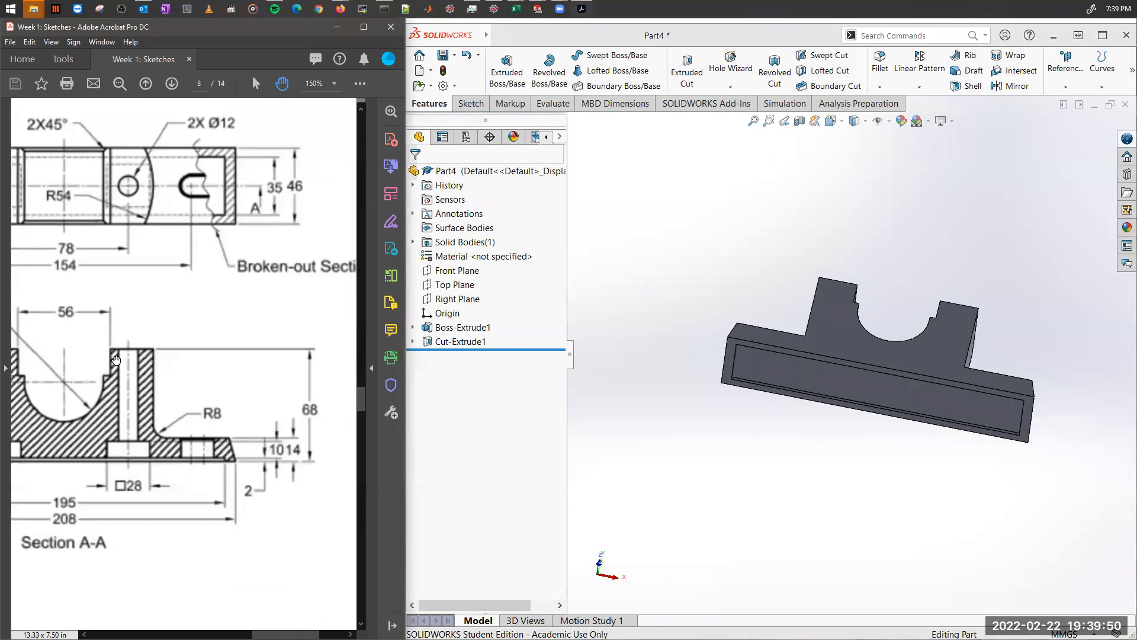
scroll(107, 360, "left", 3)
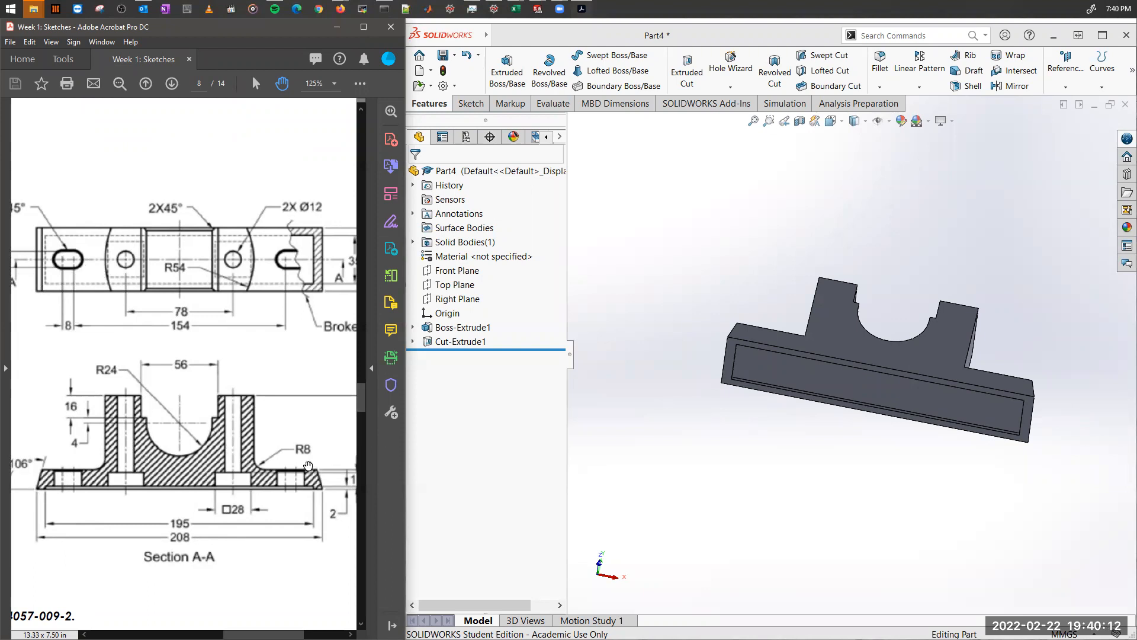
left_click(727, 368)
left_click(728, 368)
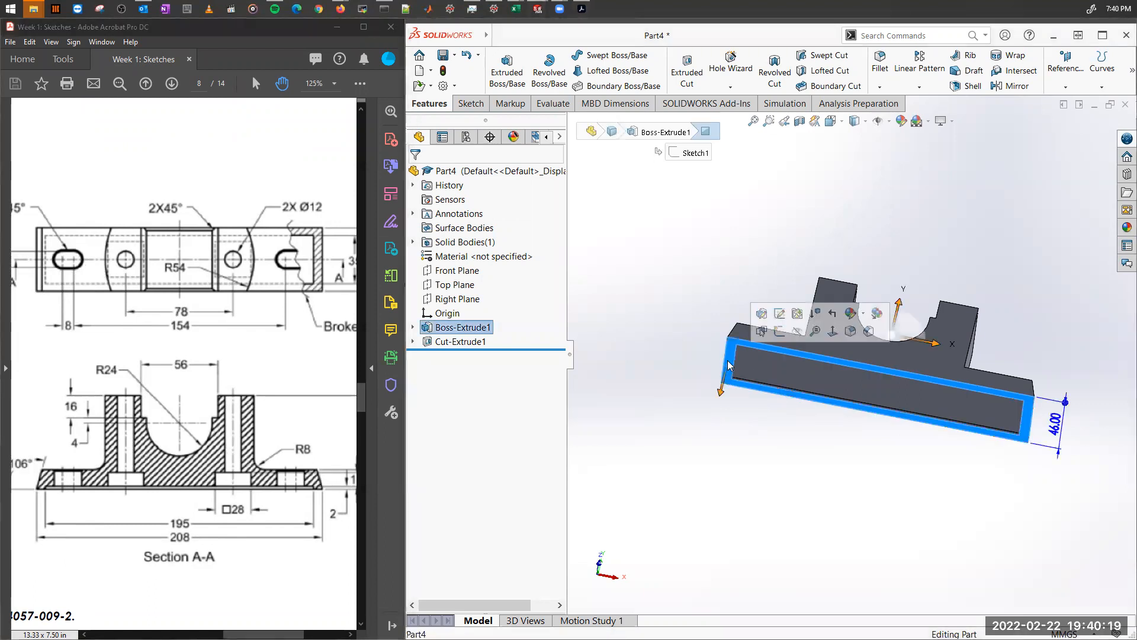
left_click(834, 331)
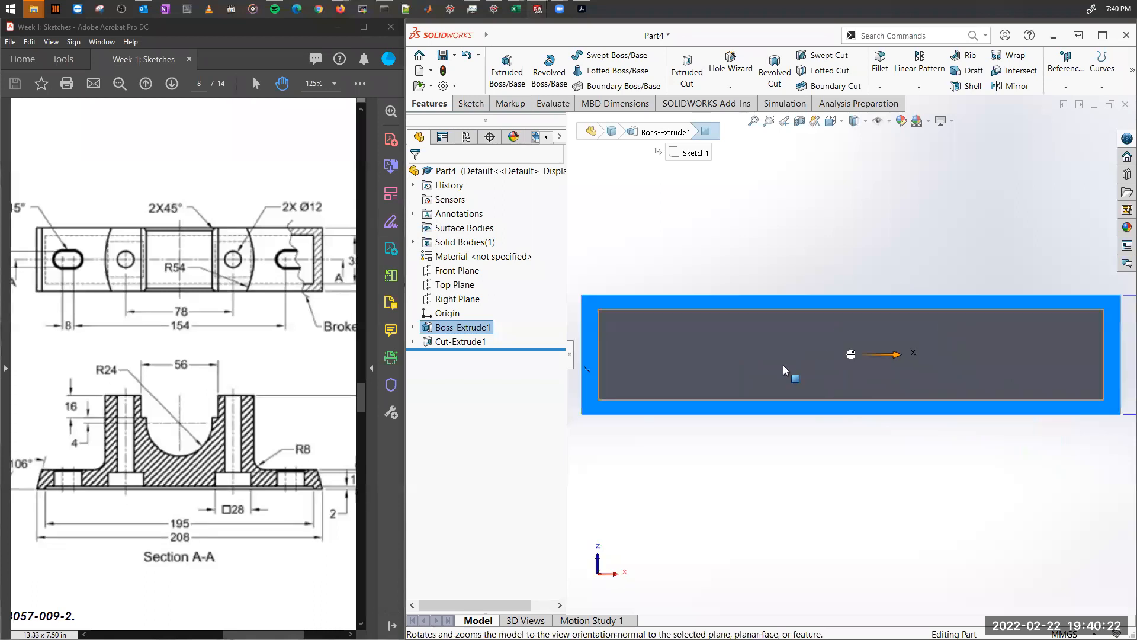
left_click(413, 328)
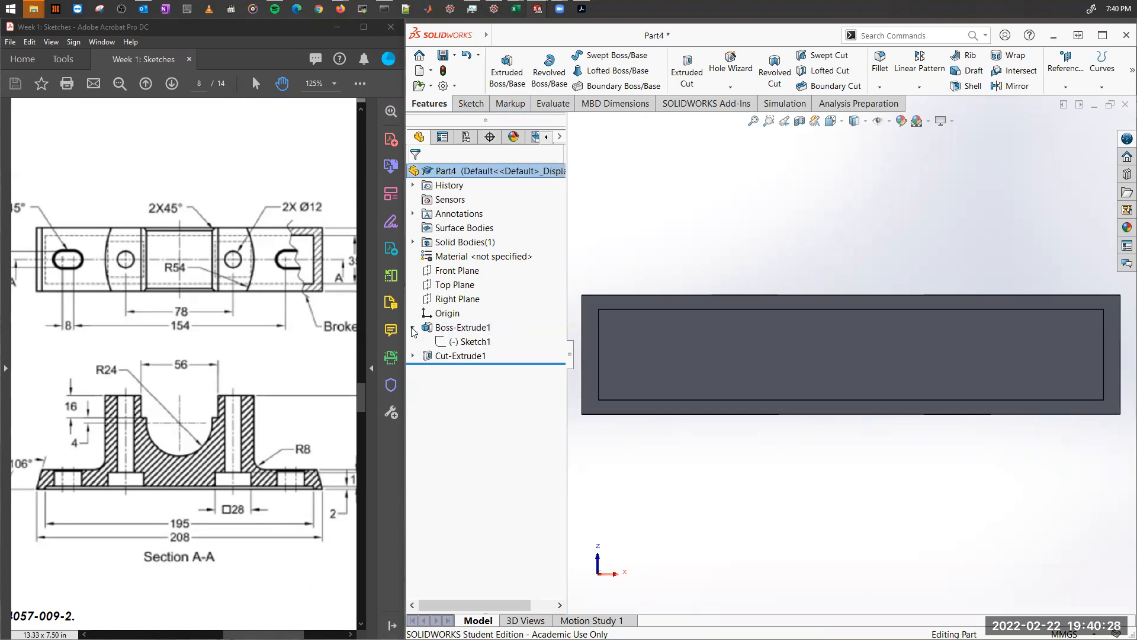
left_click(475, 344)
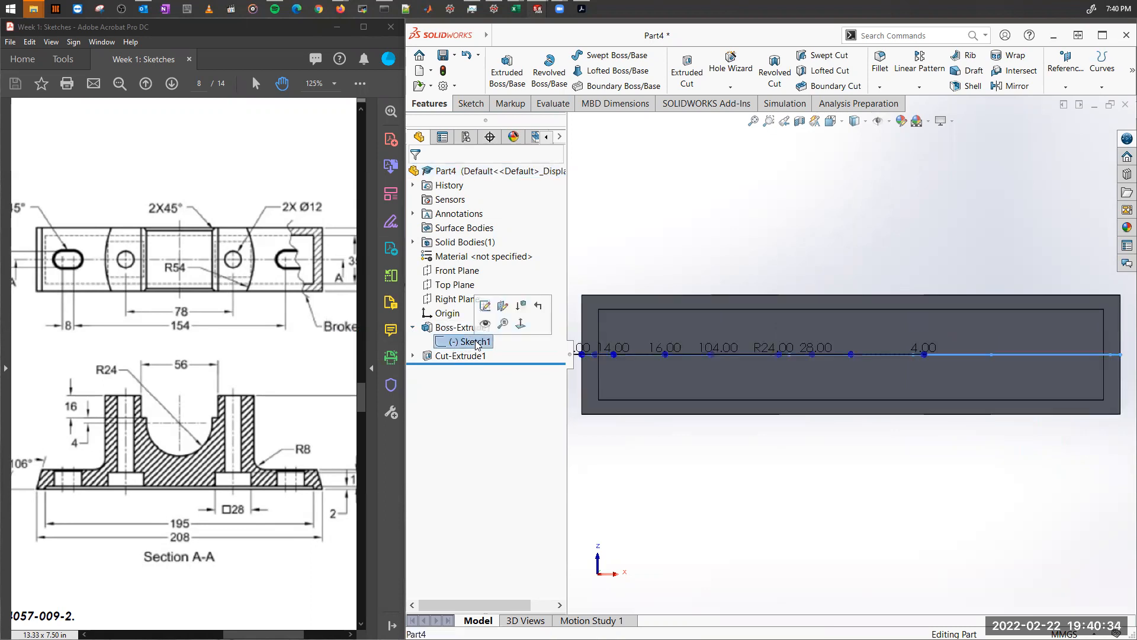
right_click(475, 342)
left_click(485, 325)
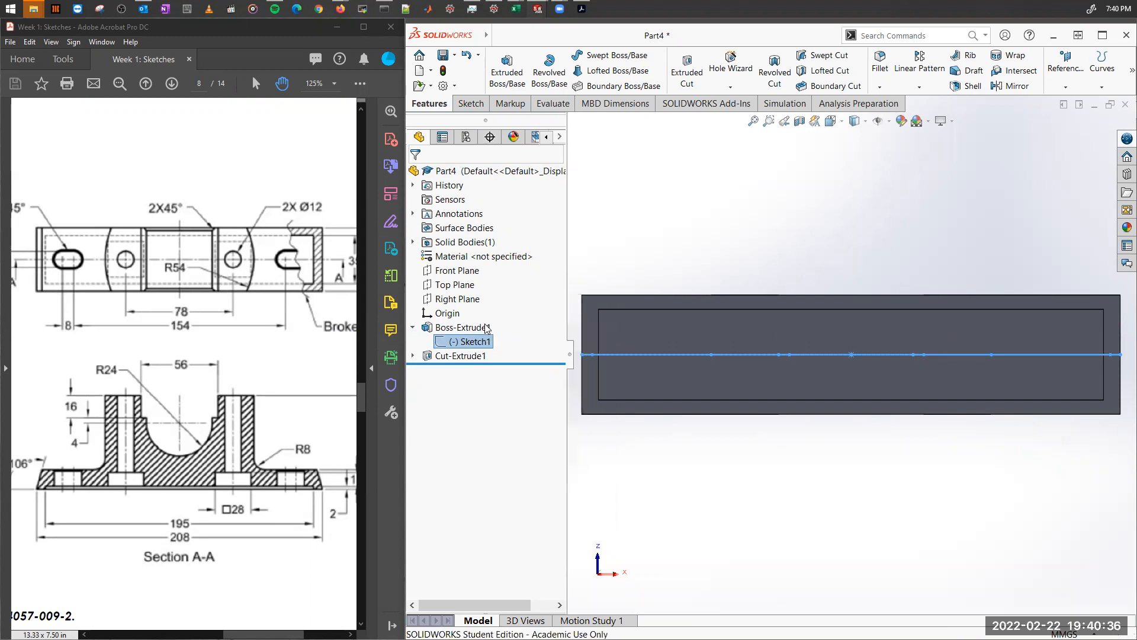
left_click(724, 496)
middle_click_drag(756, 373, 755, 477)
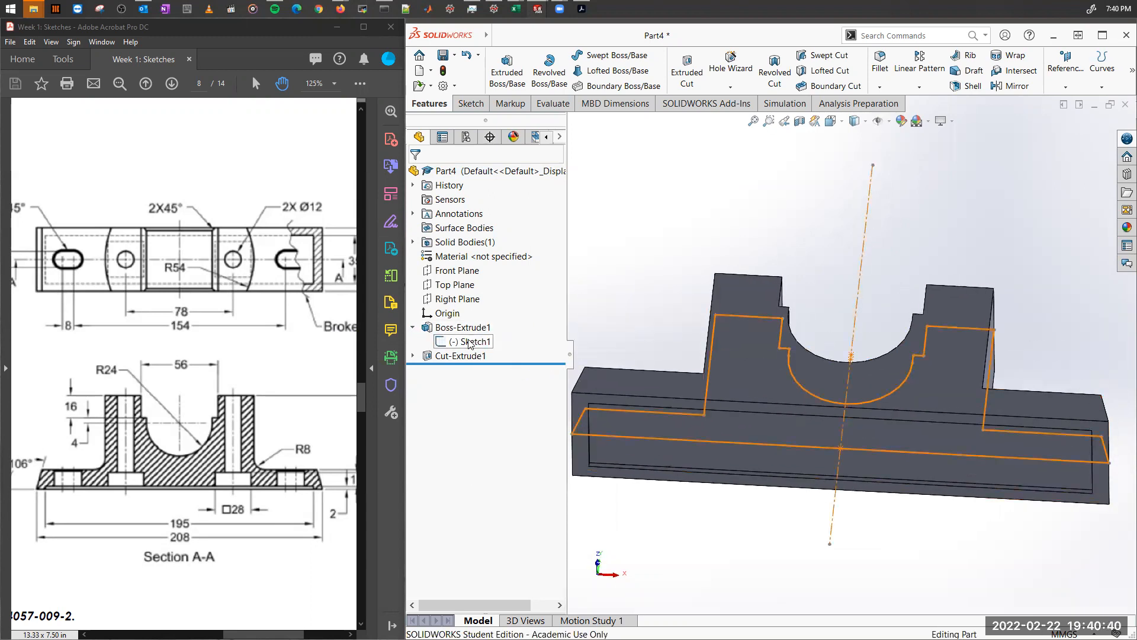
right_click(470, 344)
left_click(481, 324)
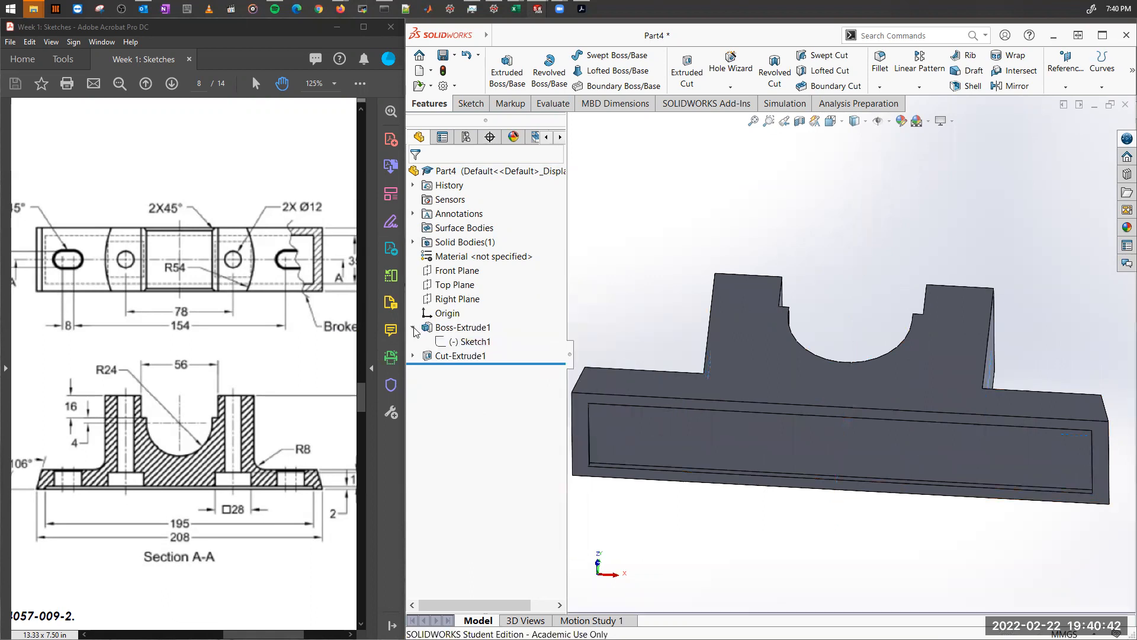
Show the recess sketch, Sketch2, under Cut-Extrude1 in the model.
left_click(414, 327)
left_click(414, 342)
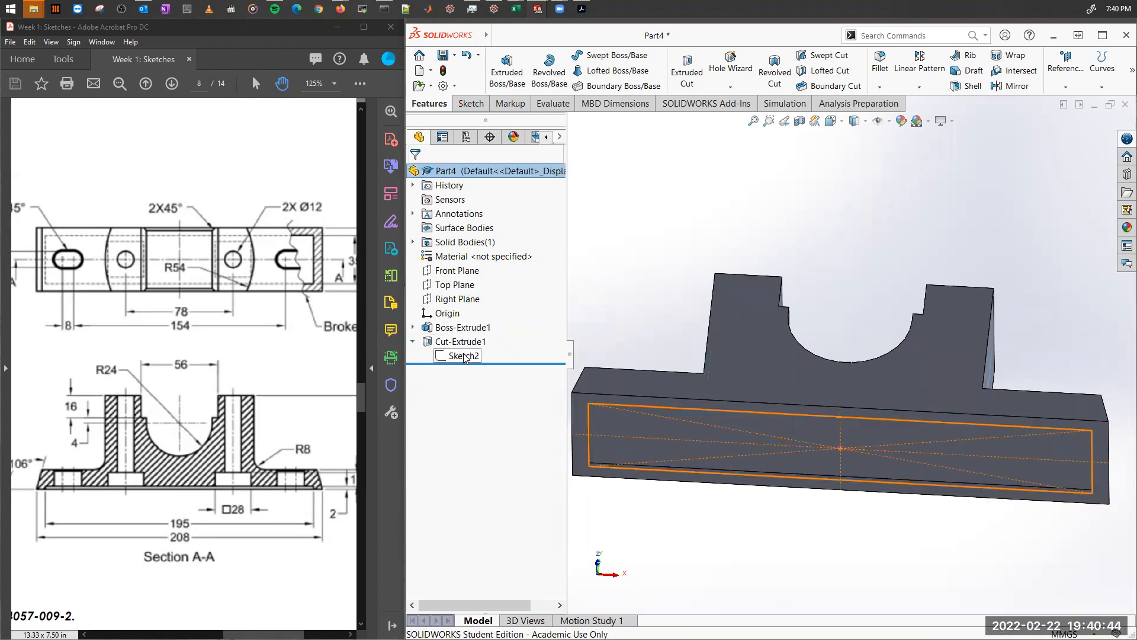
right_click(464, 357)
left_click(472, 320)
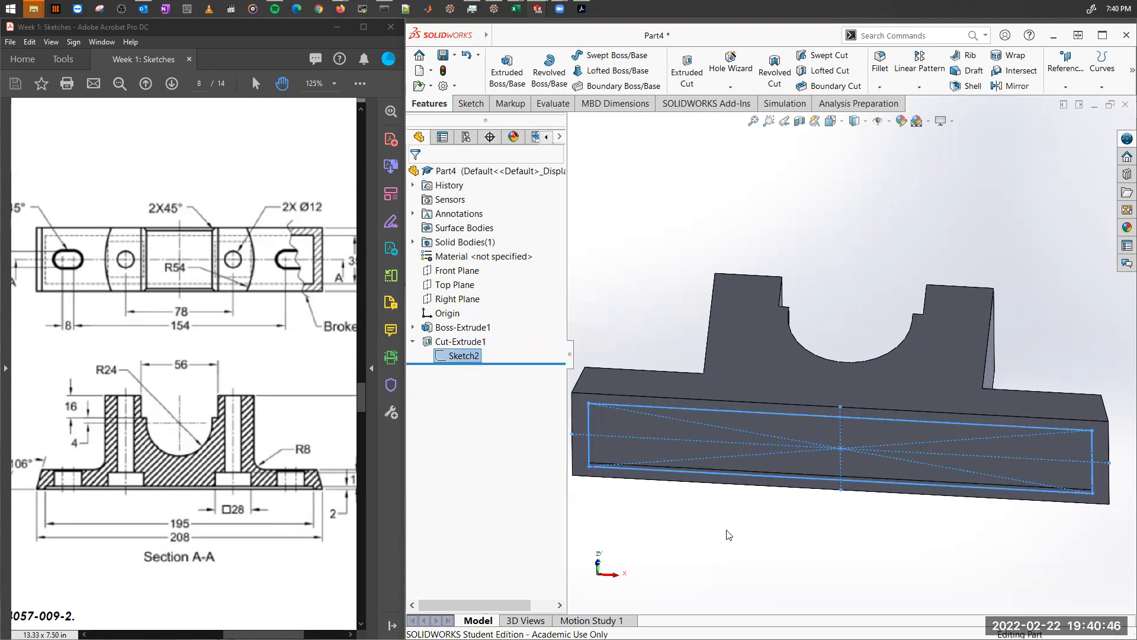
Orient the view normal to the bottom rim face around the recess and open a new sketch on it.
left_click(583, 415)
right_click(583, 416)
left_click(667, 332)
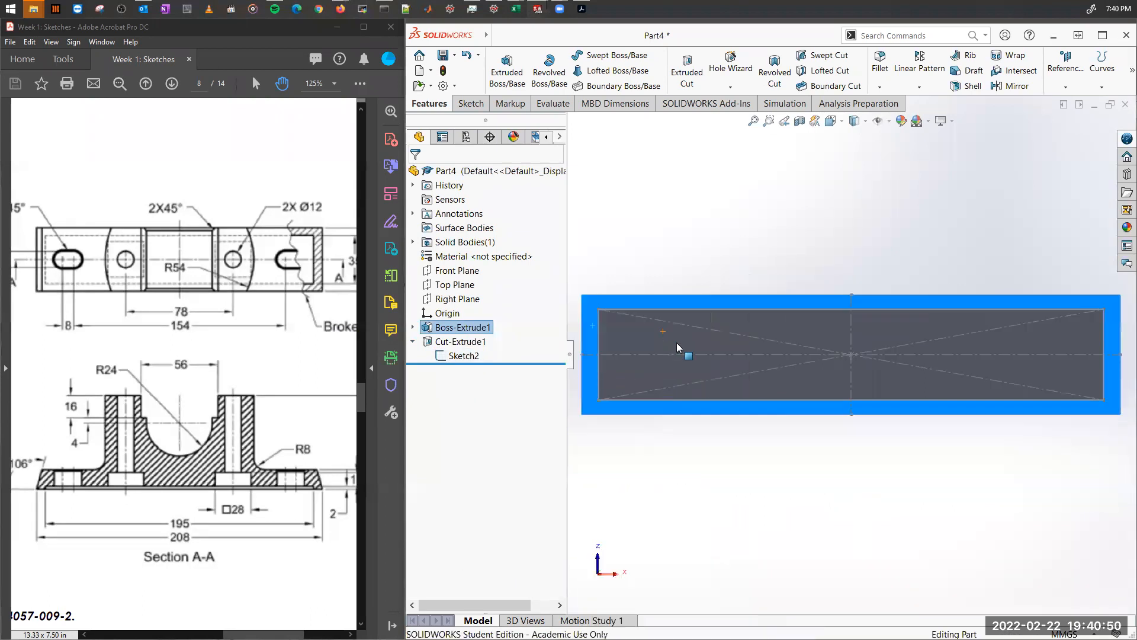
left_click(803, 512)
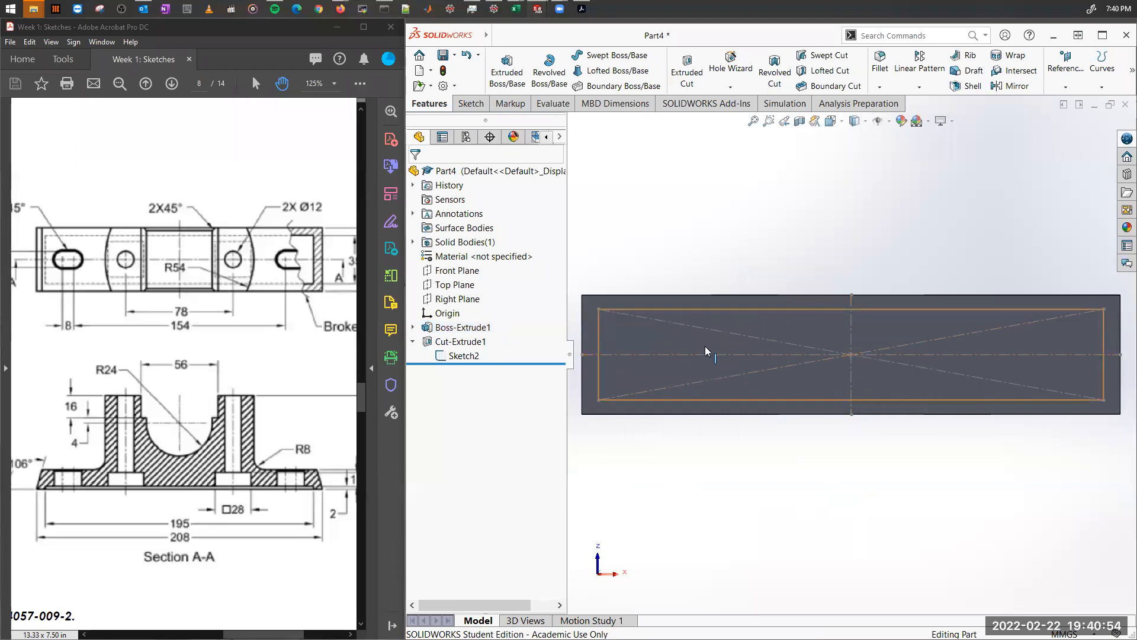
left_click(586, 382)
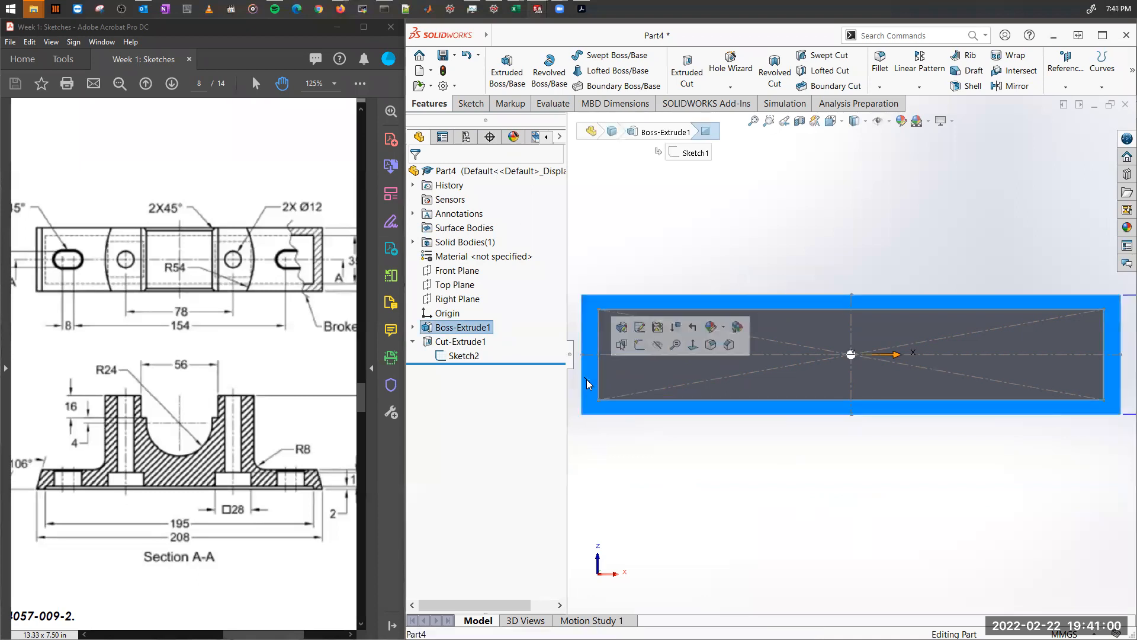
right_click(587, 379)
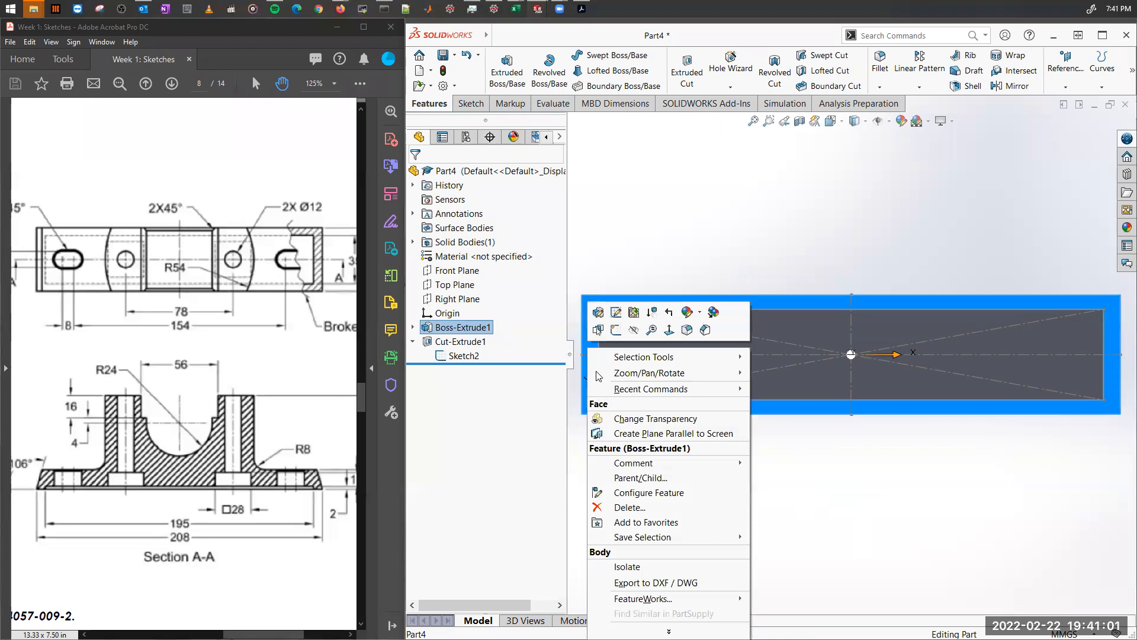
left_click(618, 334)
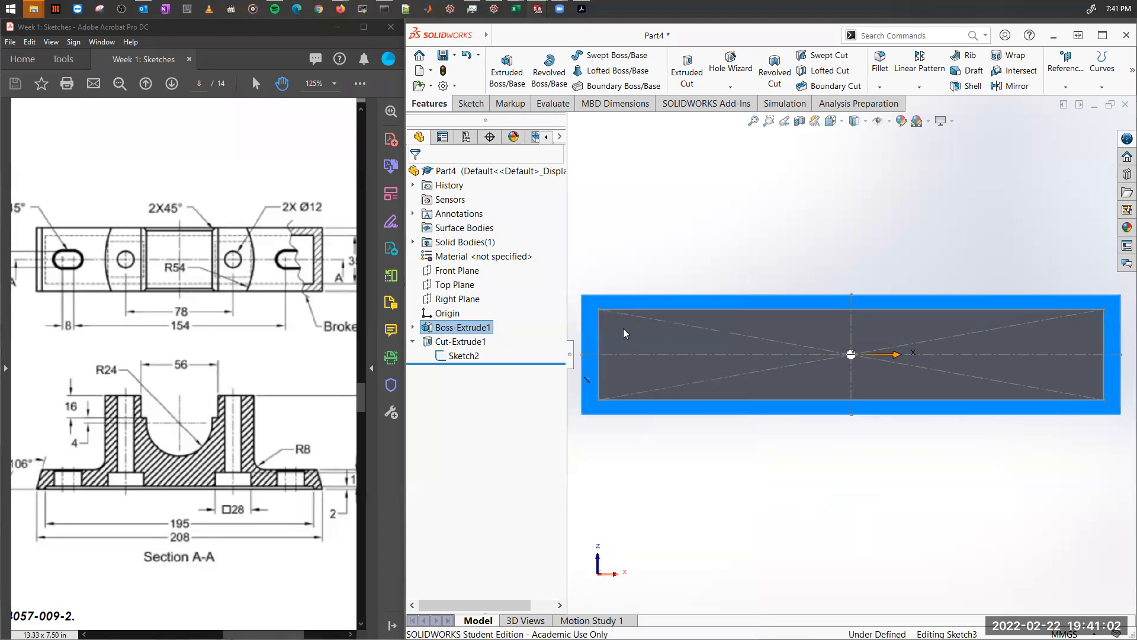
Convert the recess sketch's horizontal and vertical centrelines into the new sketch and hide the recess sketch.
left_click(715, 354)
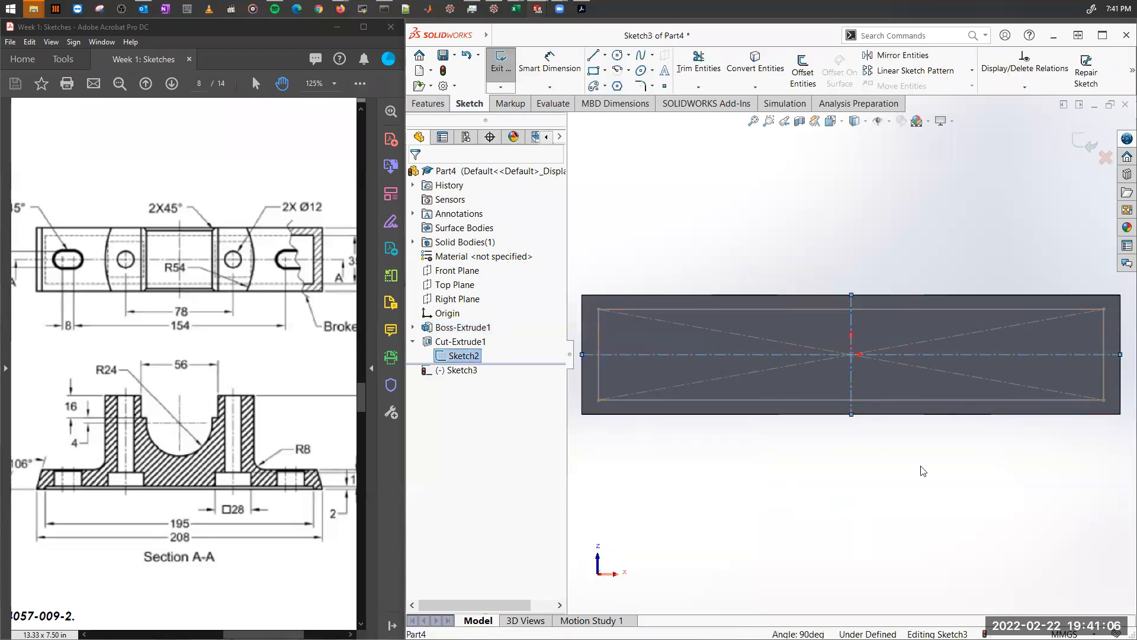
left_click(767, 74)
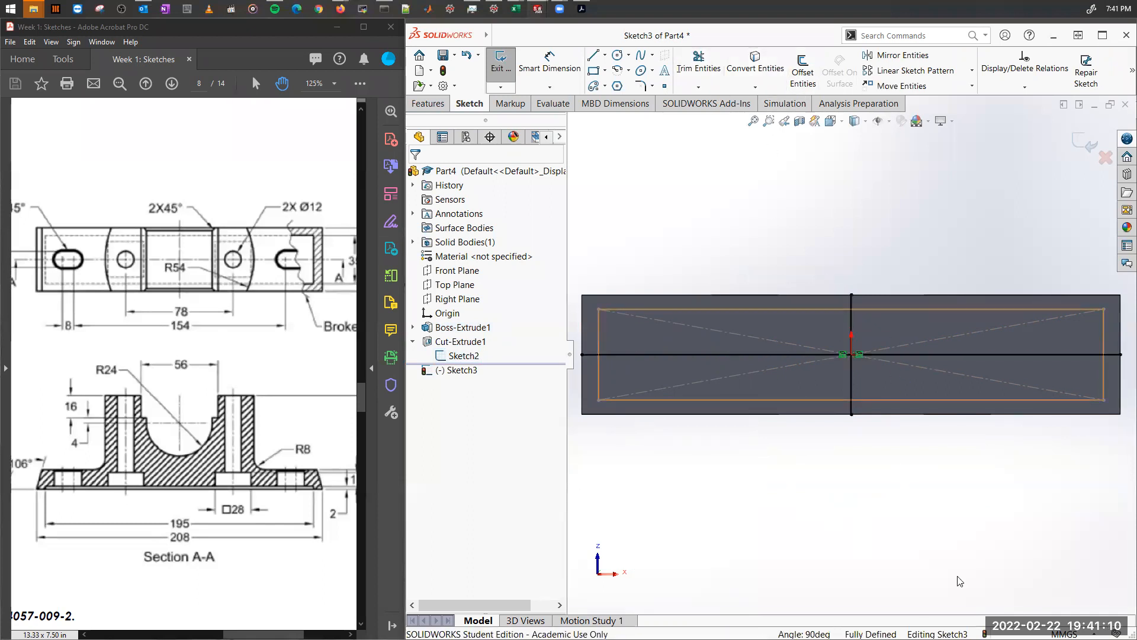
right_click(477, 357)
left_click(499, 342)
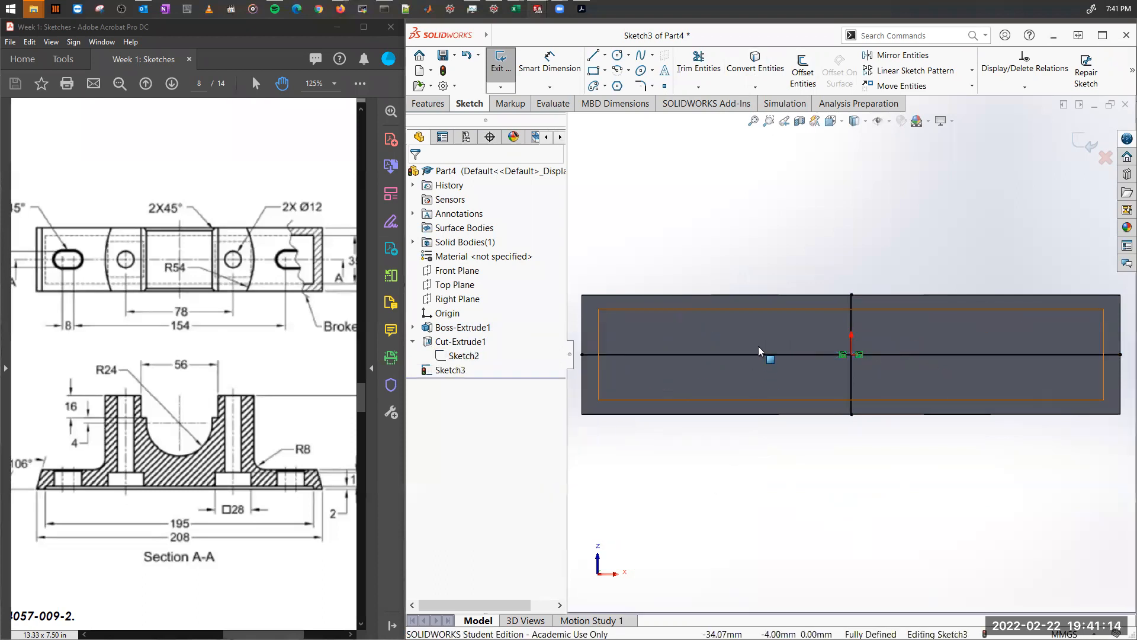
Change both converted centrelines to construction geometry.
left_click(829, 371)
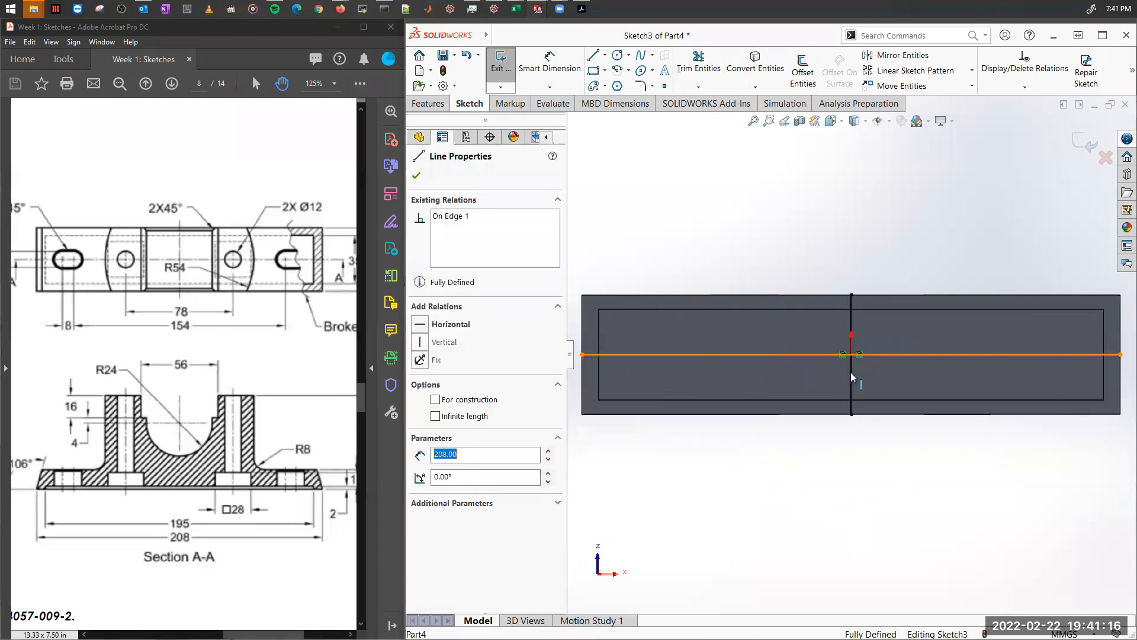
left_click(848, 325, "ctrl")
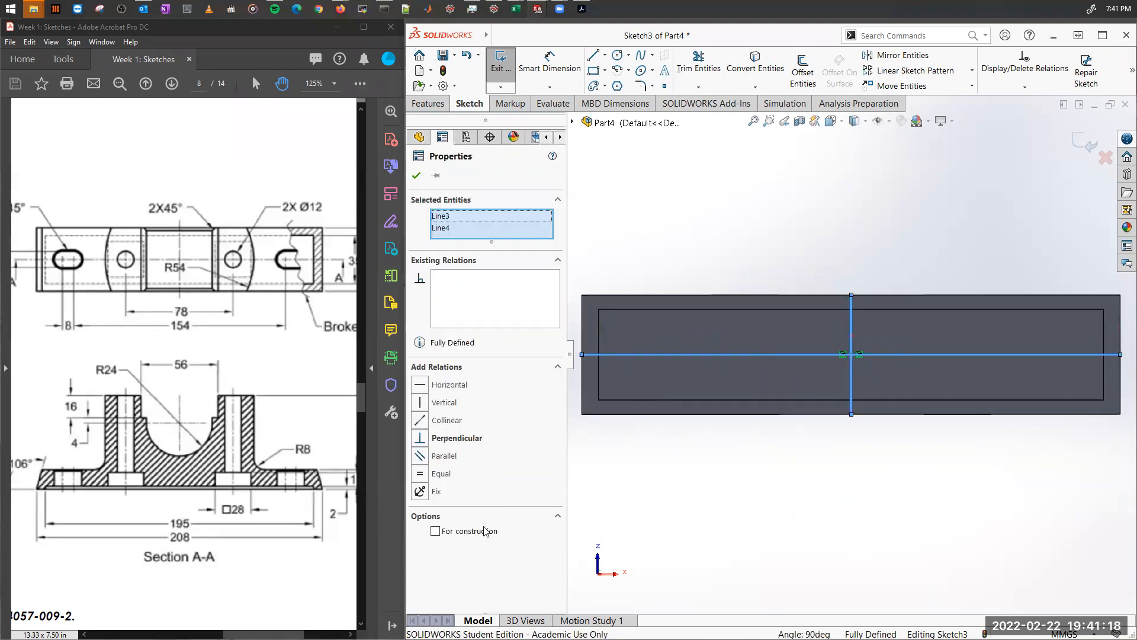
left_click(436, 532)
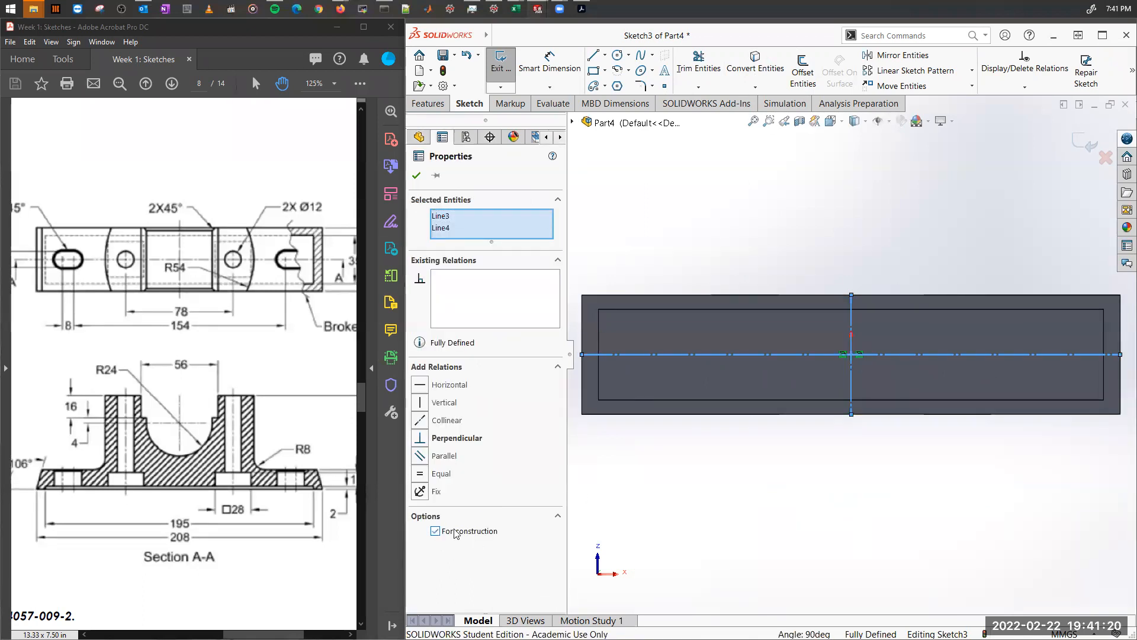
left_click(663, 508)
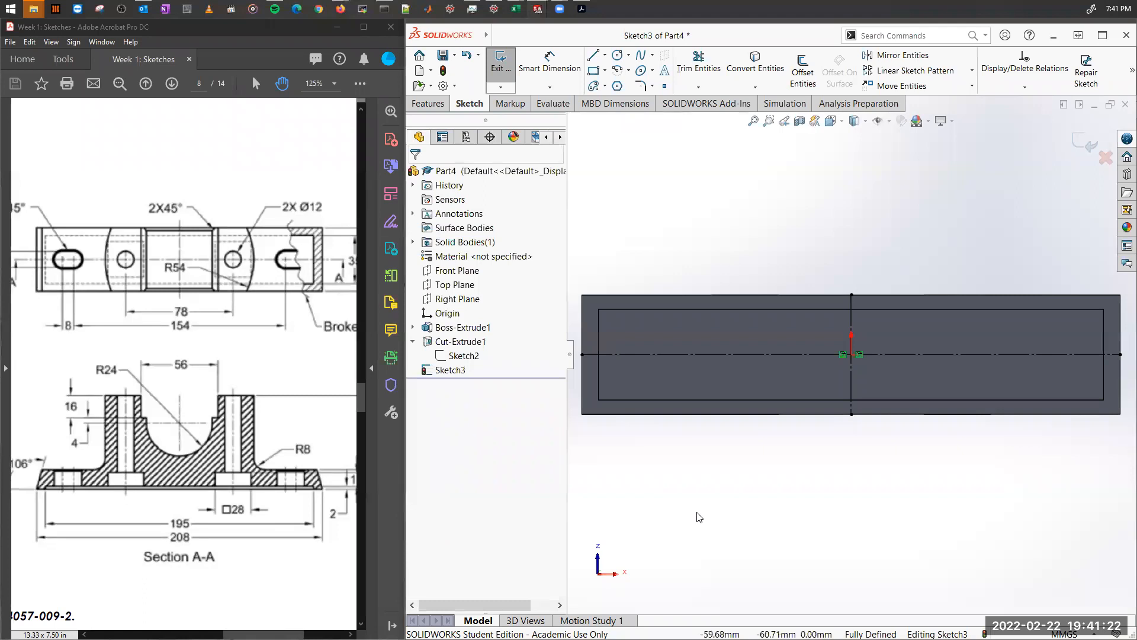
Sketch a straight slot on the horizontal centreline near the plate's left end, about 11 mm wide with centres about 13 mm apart.
mouse_move(116, 313)
left_mouse_down()
mouse_move(201, 414)
mouse_move(191, 528)
left_mouse_up()
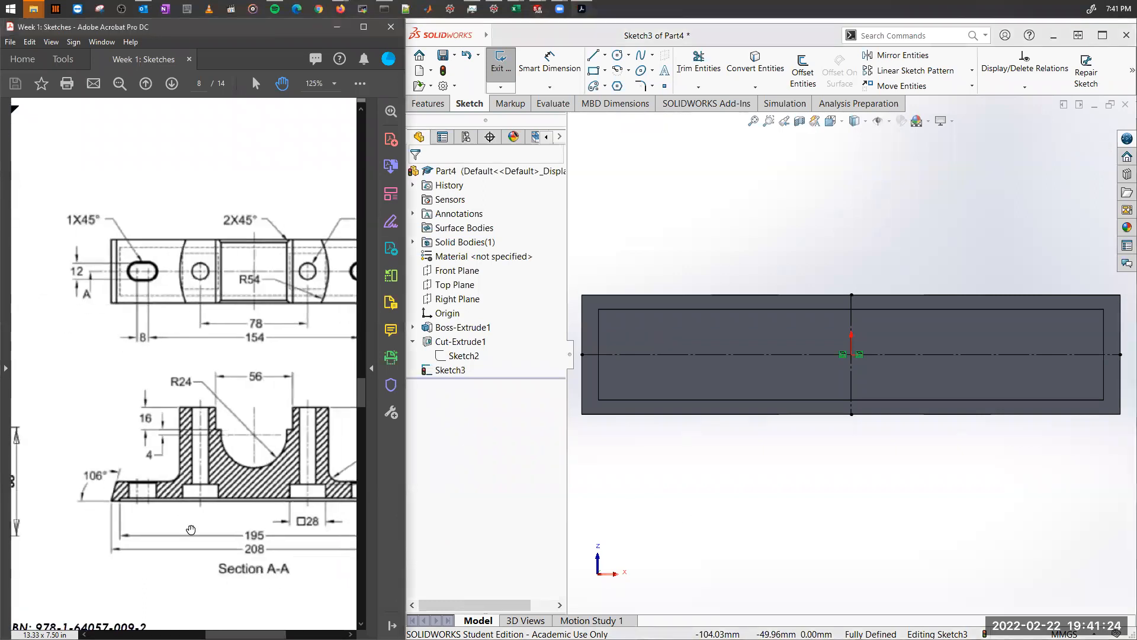
left_click_drag(227, 392, 173, 381)
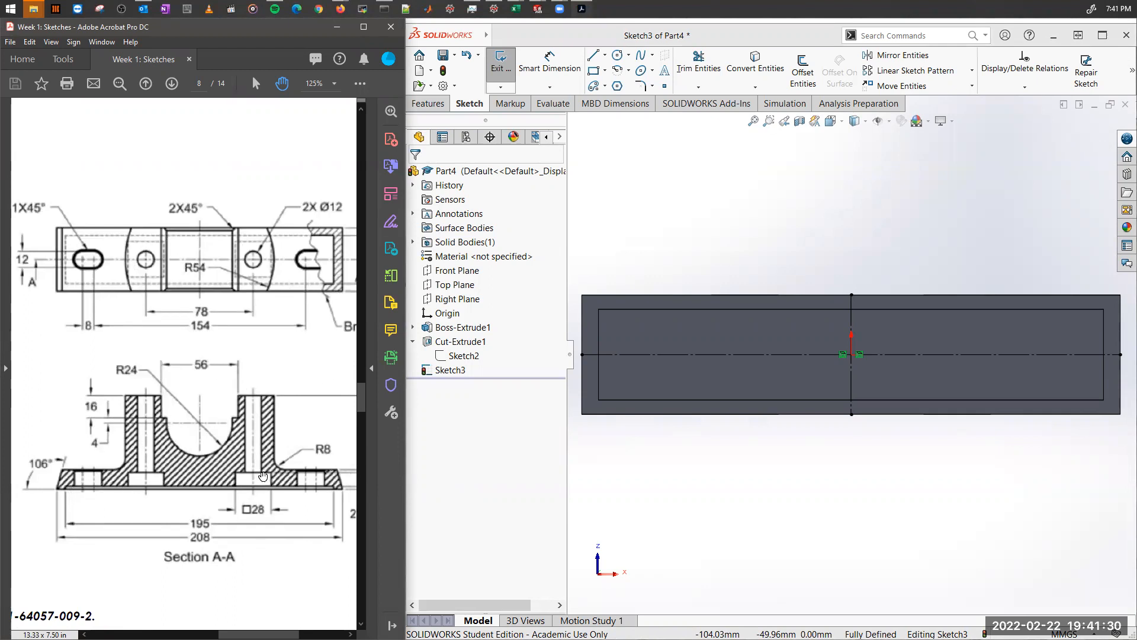
mouse_move(175, 460)
left_mouse_down()
mouse_move(233, 464)
mouse_move(215, 459)
left_mouse_up()
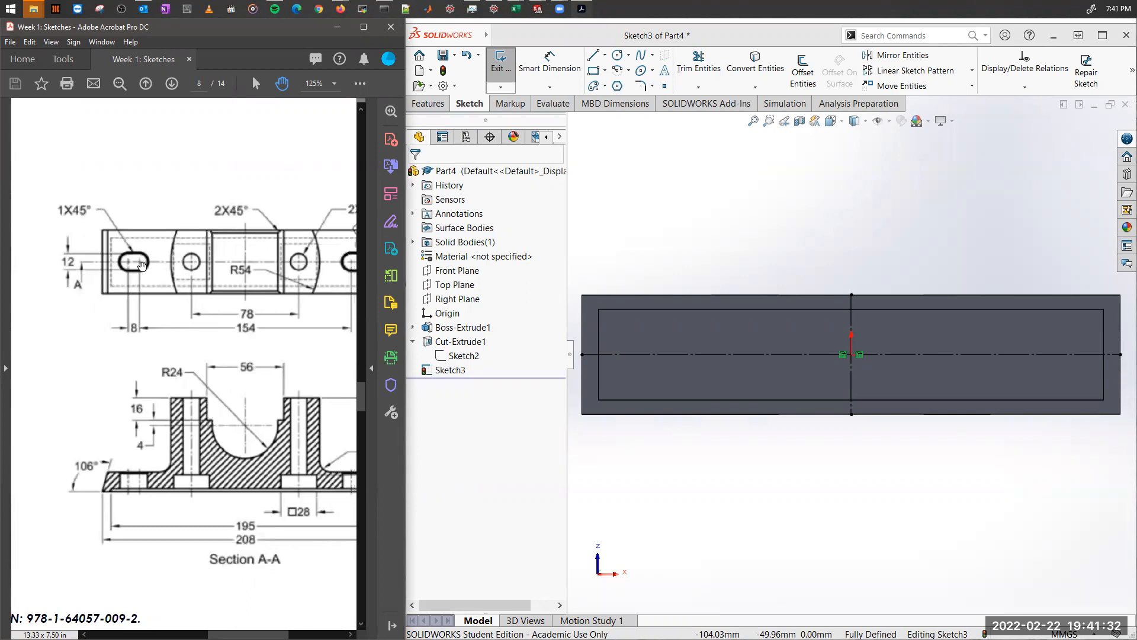
left_click_drag(148, 261, 121, 279)
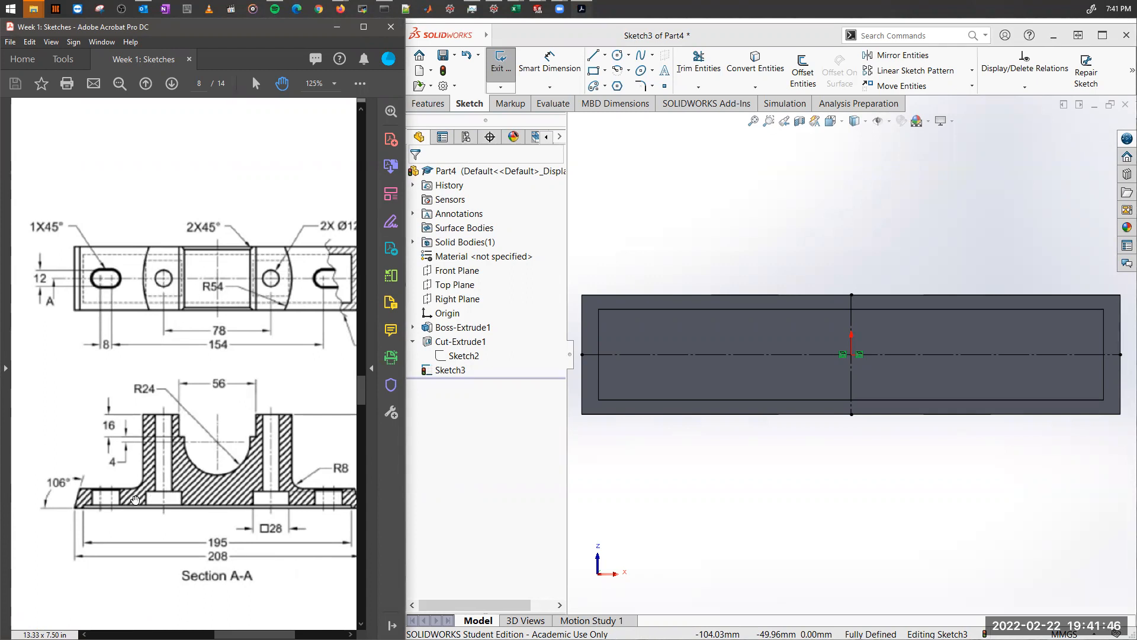
scroll(207, 507, "right", 3)
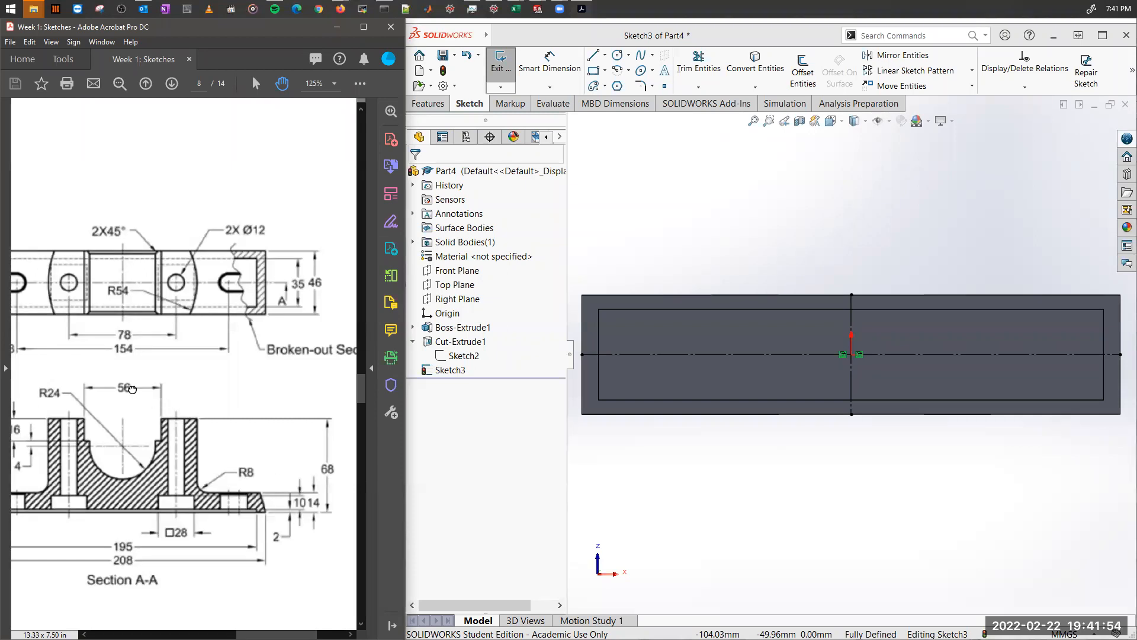
scroll(166, 400, "left", 3)
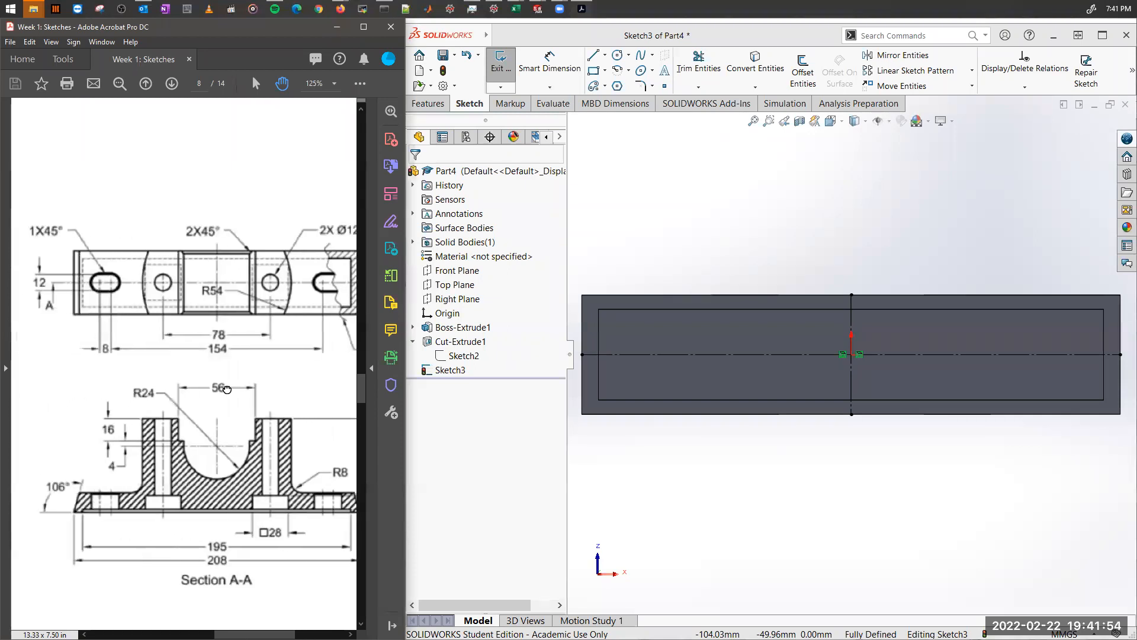
left_click(606, 86)
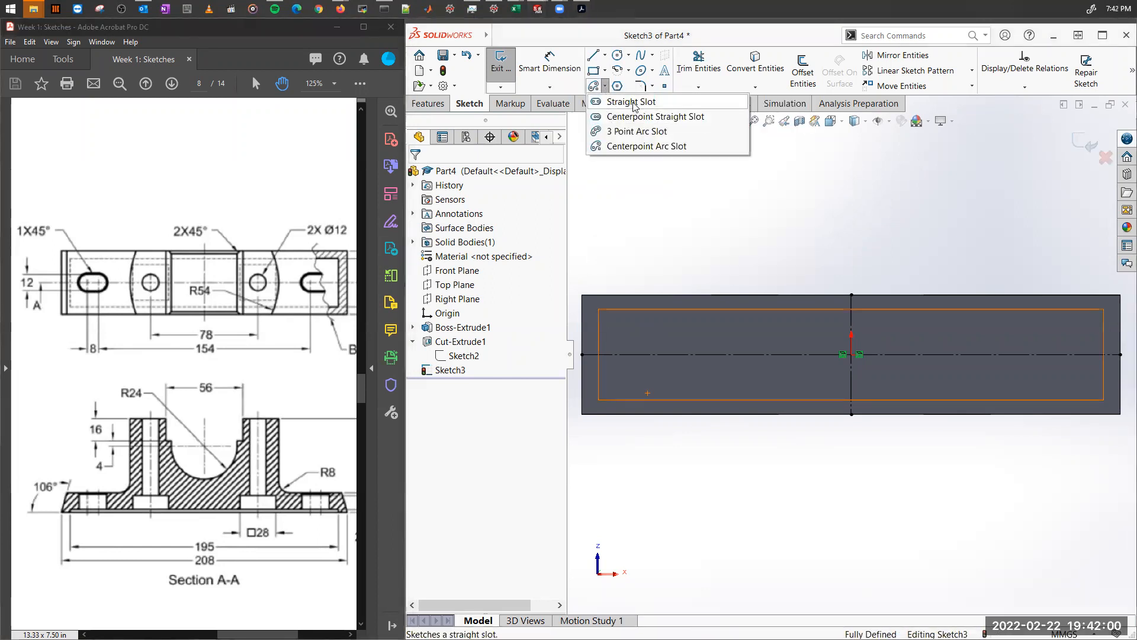
left_click(632, 103)
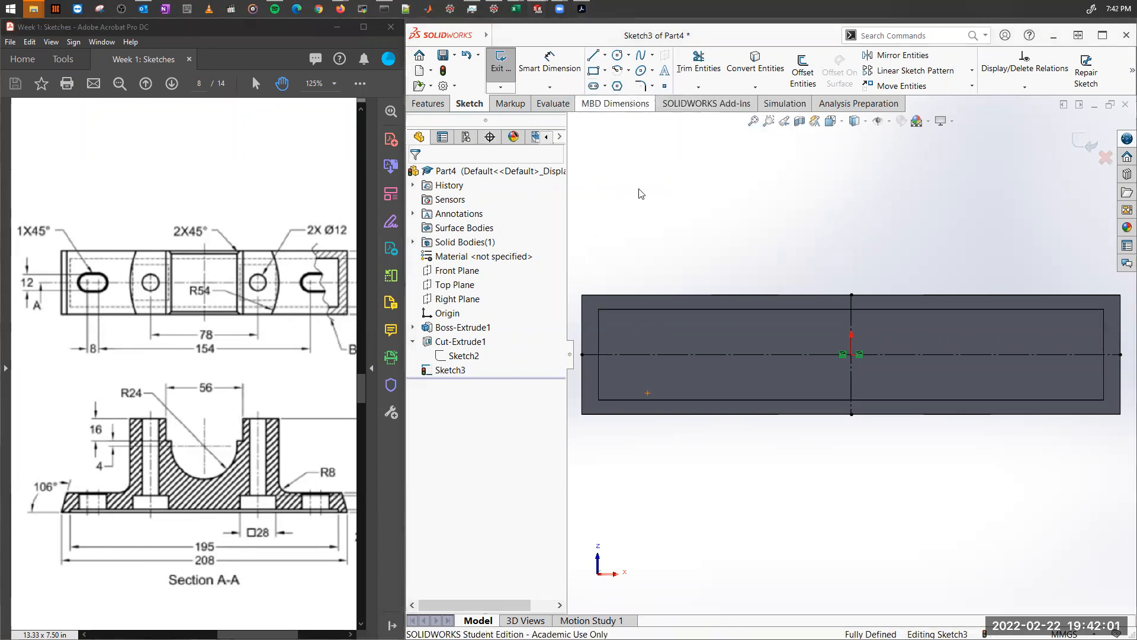
left_click(639, 354)
left_click(656, 354)
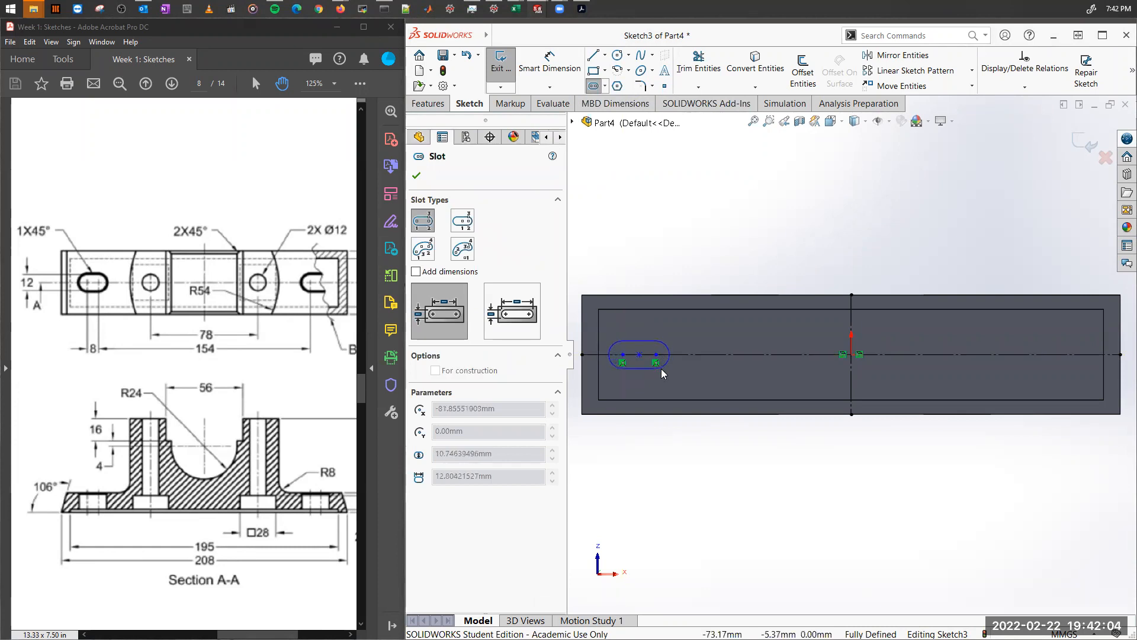
left_click(661, 368)
key("Escape")
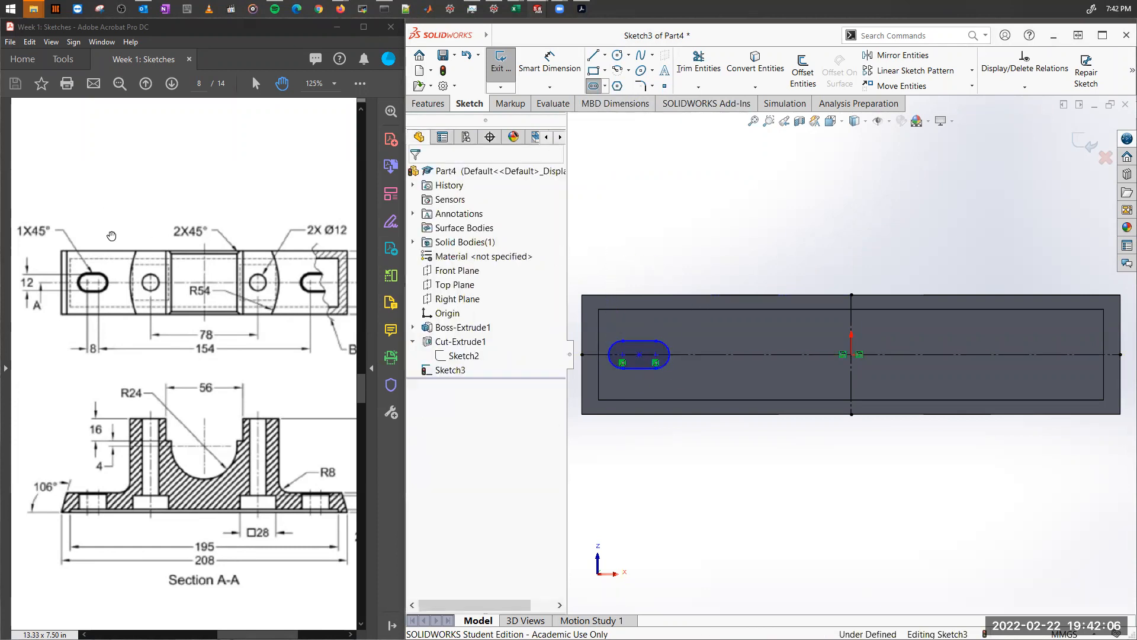
Dimension the slot's overall width between its two straight sides as 12 mm.
left_click_drag(124, 282, 176, 289)
scroll(175, 289, "up", 1, "ctrl")
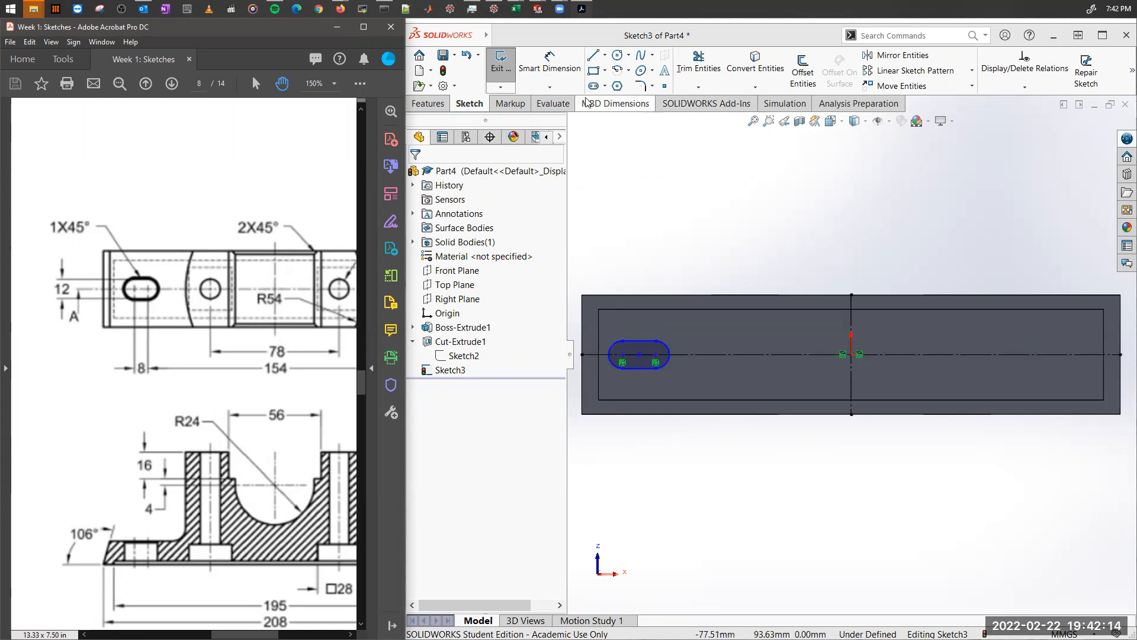
left_click(548, 77)
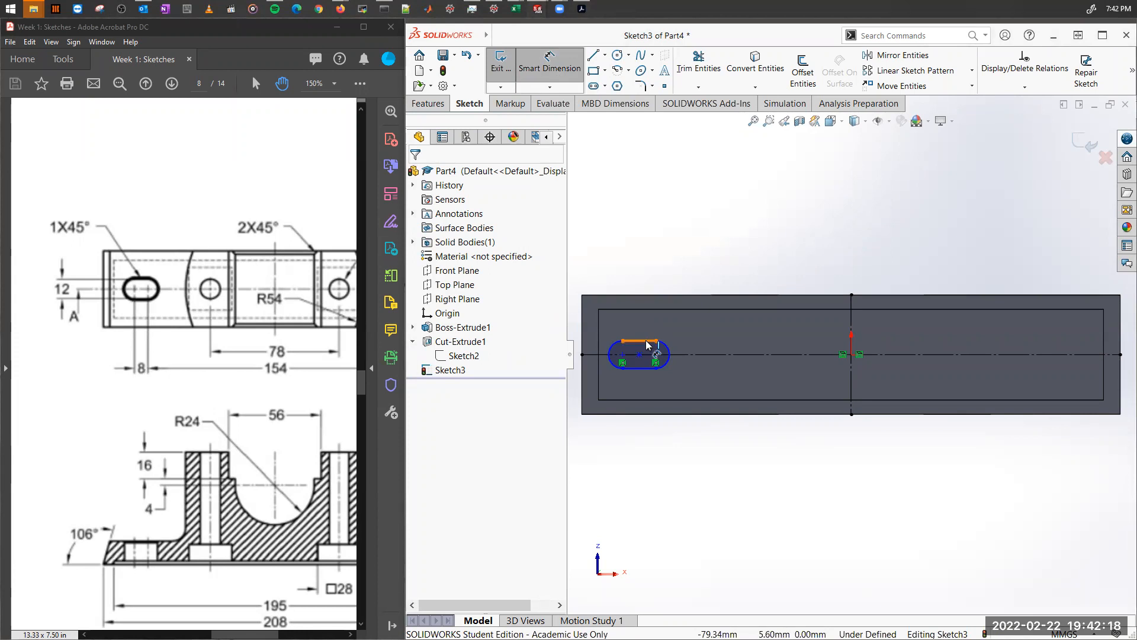
left_click(647, 366)
left_click(628, 341)
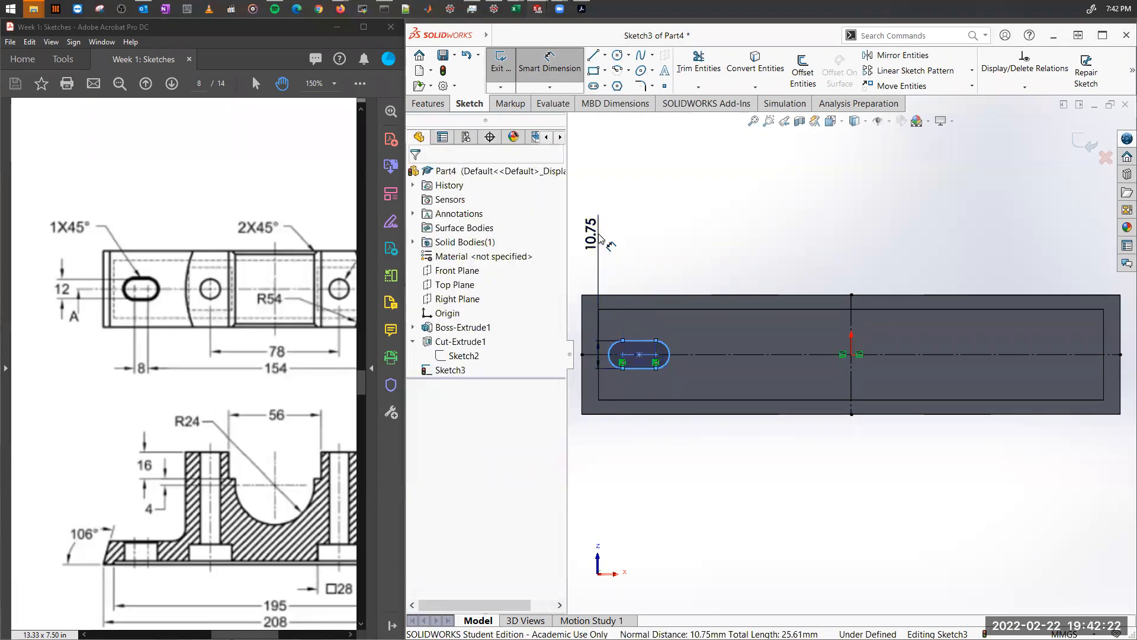
left_click(600, 239)
type("10.5")
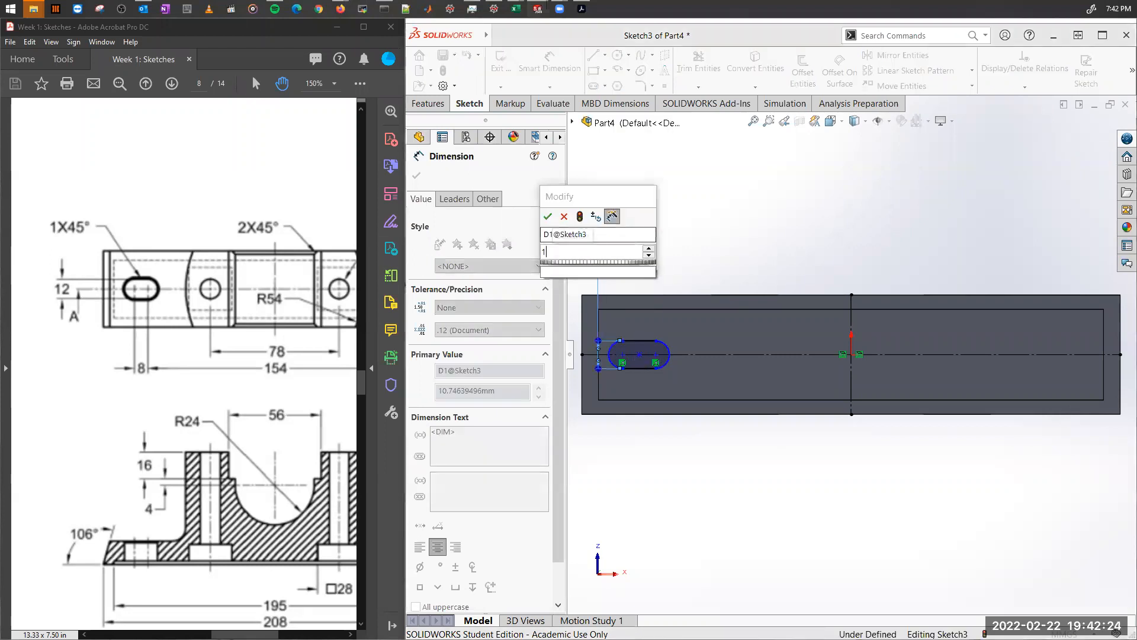
key("Return")
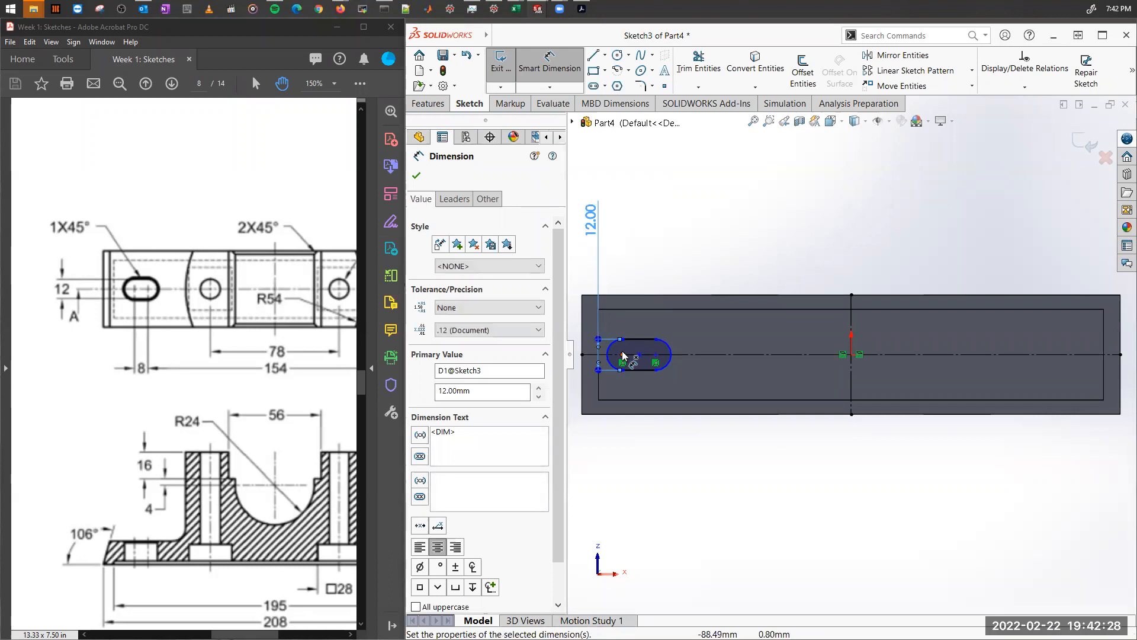
Dimension the distance between the slot's two arc centres as 8 mm.
left_click(654, 357)
left_click(654, 356)
left_click(705, 490)
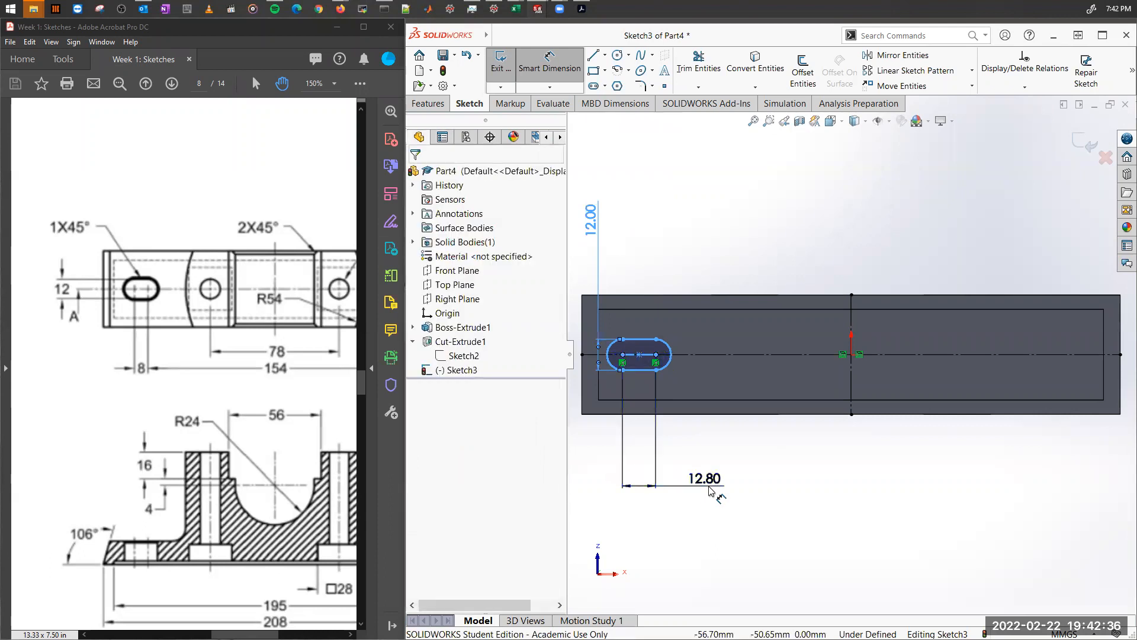
type("8")
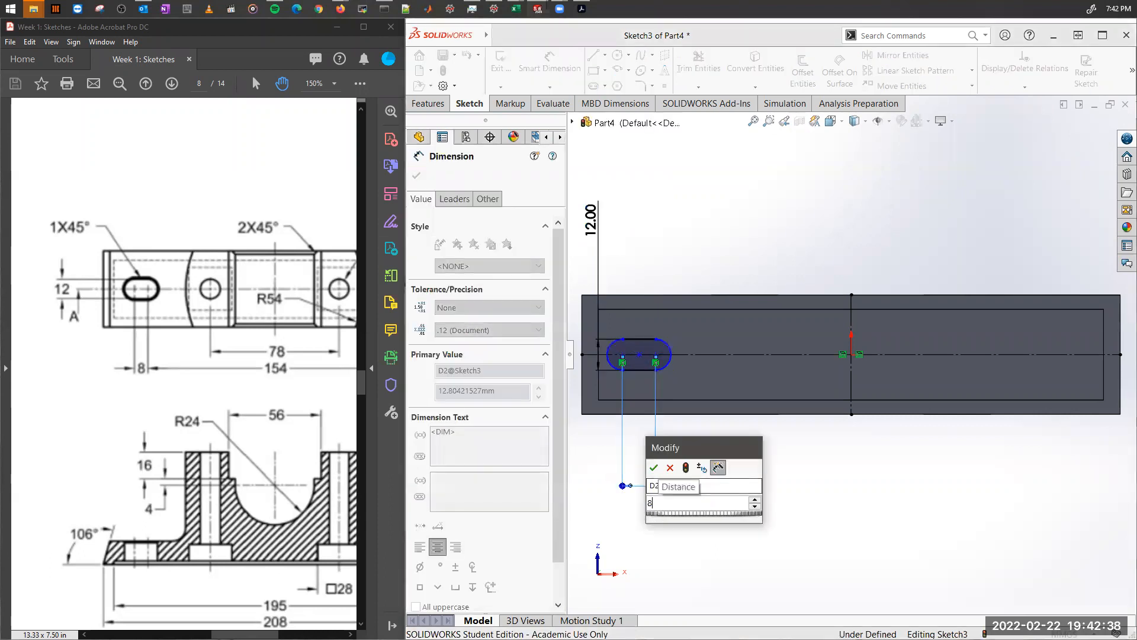
key("Escape")
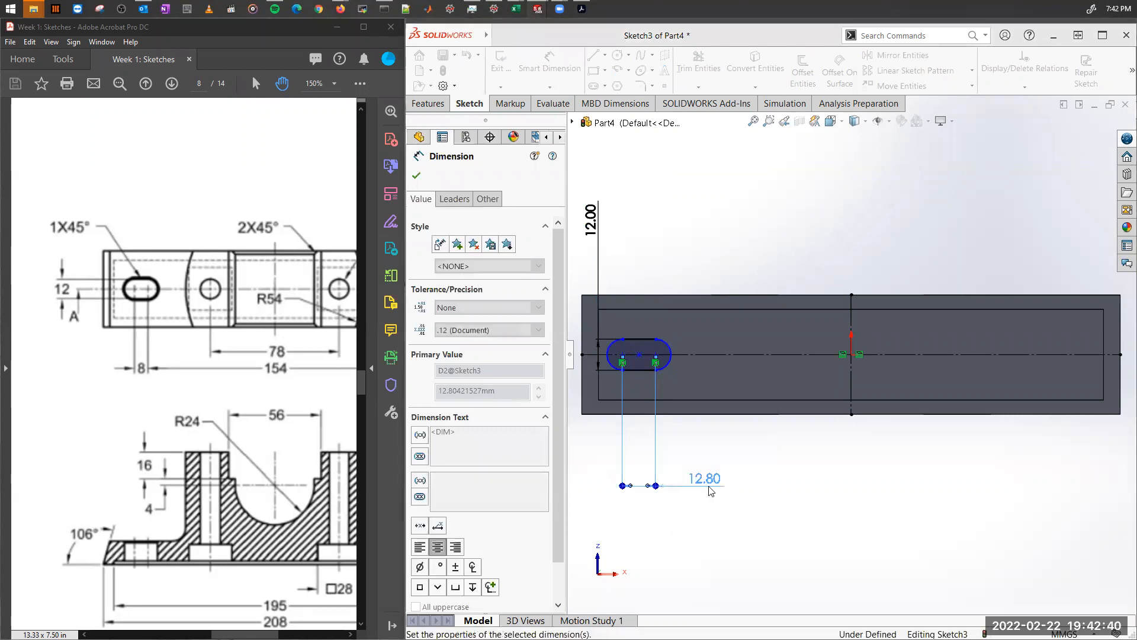
left_click(761, 465)
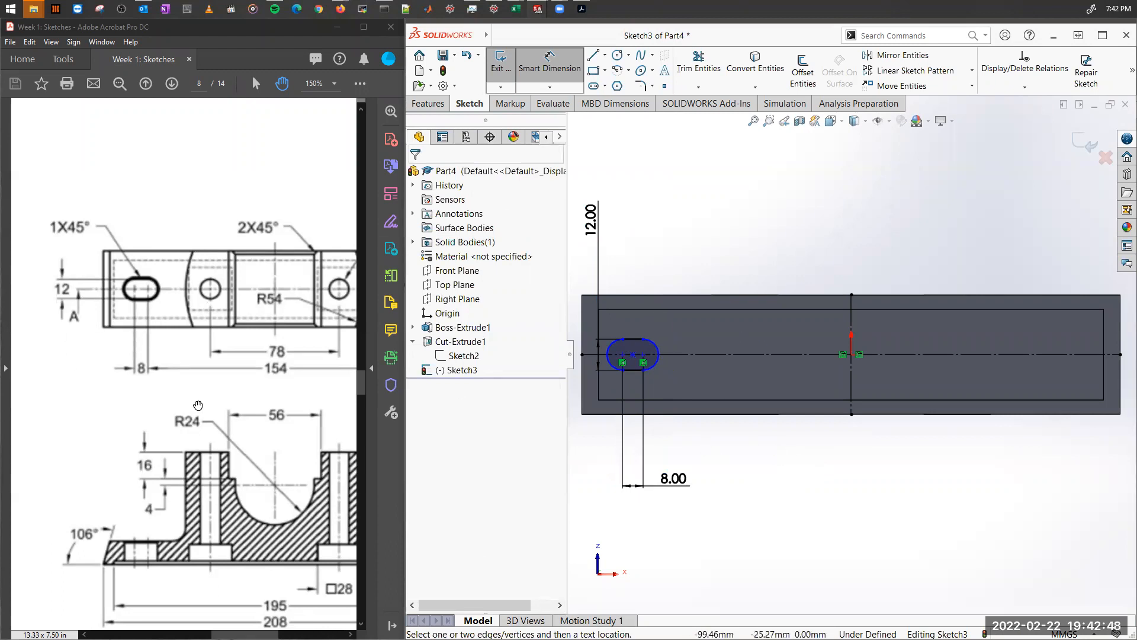
Dimension the slot's inner arc centre from the vertical centreline as 154/2 mm.
left_click_drag(275, 388, 194, 399)
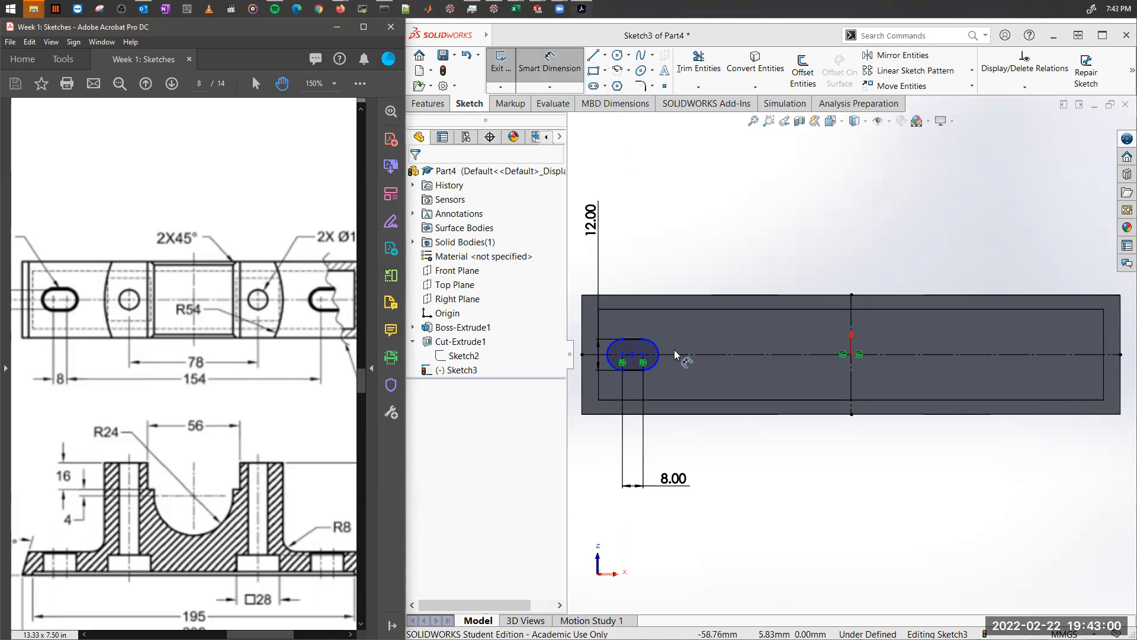
left_click(852, 335)
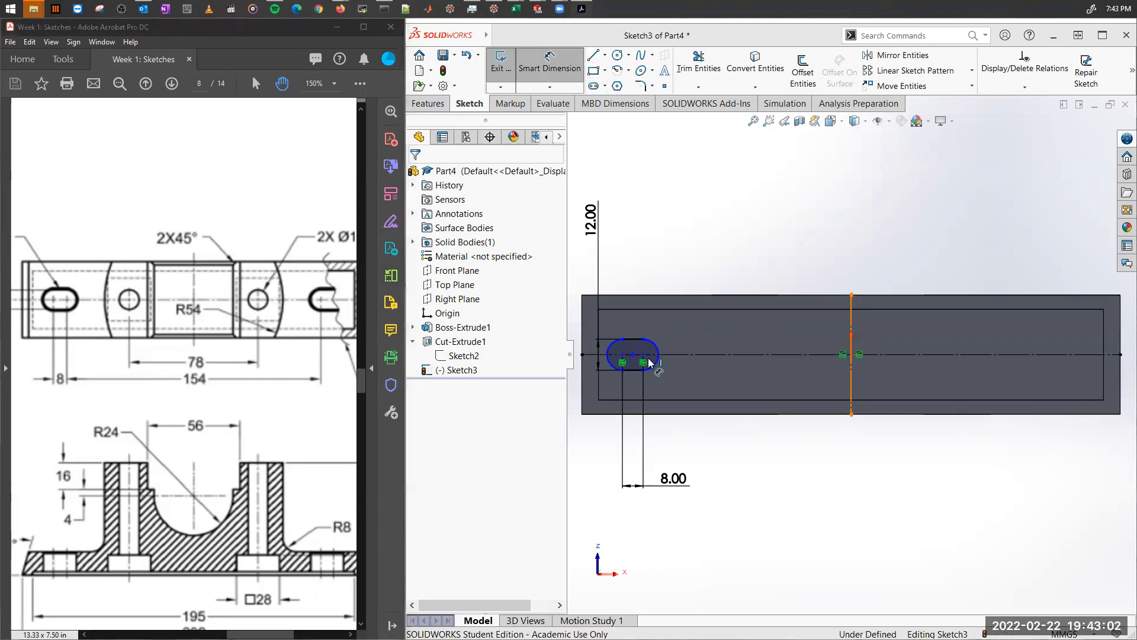
left_click(642, 354)
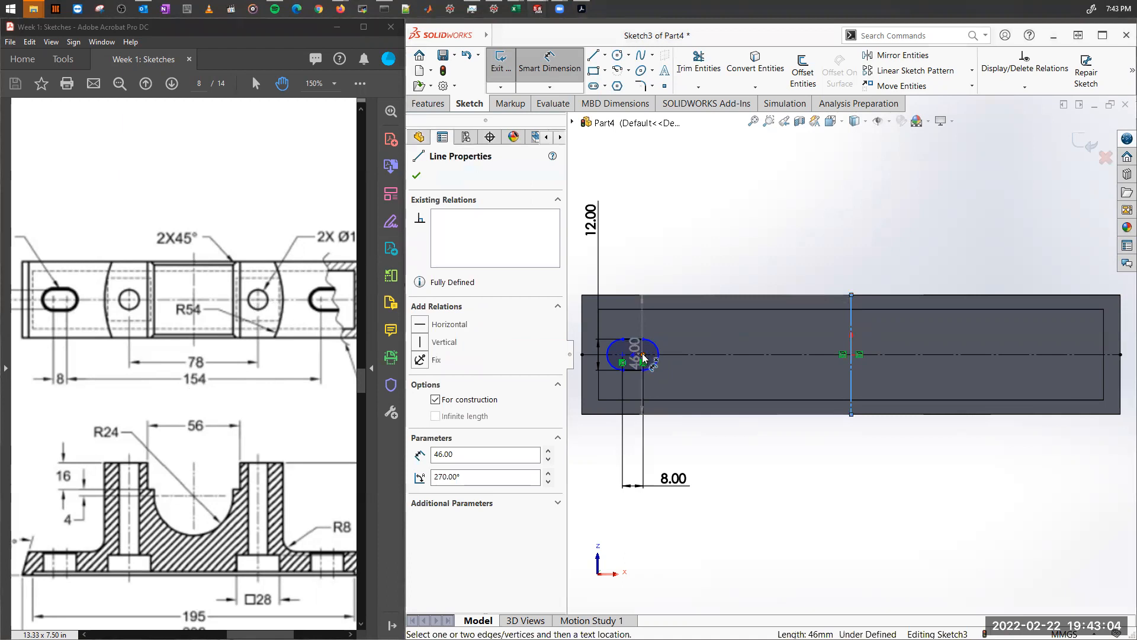
left_click(764, 513)
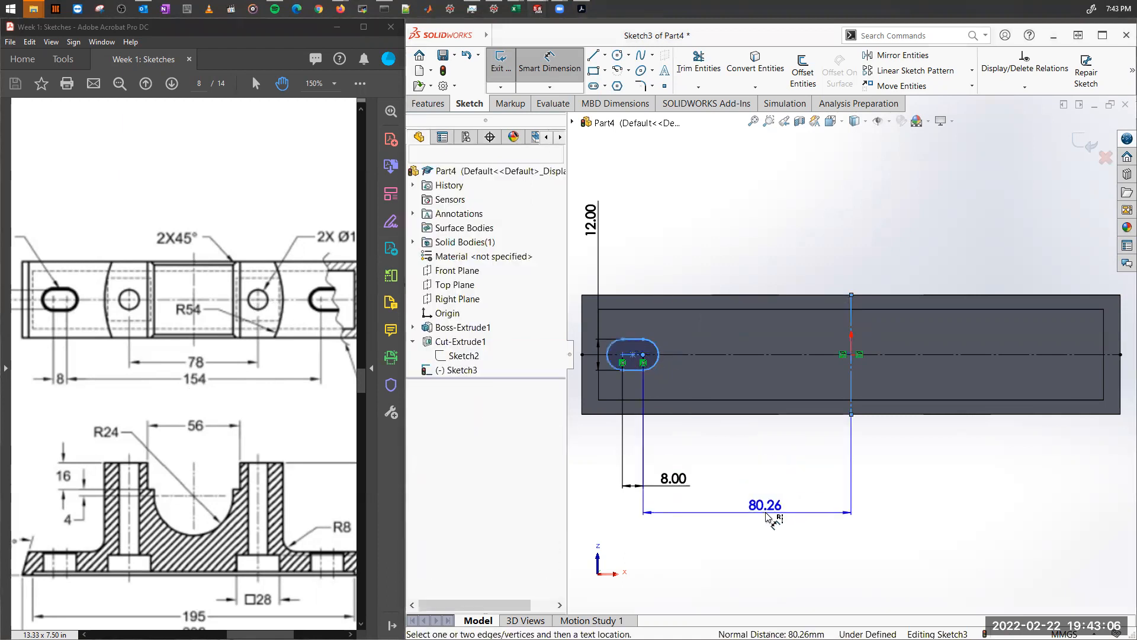
type("154/2")
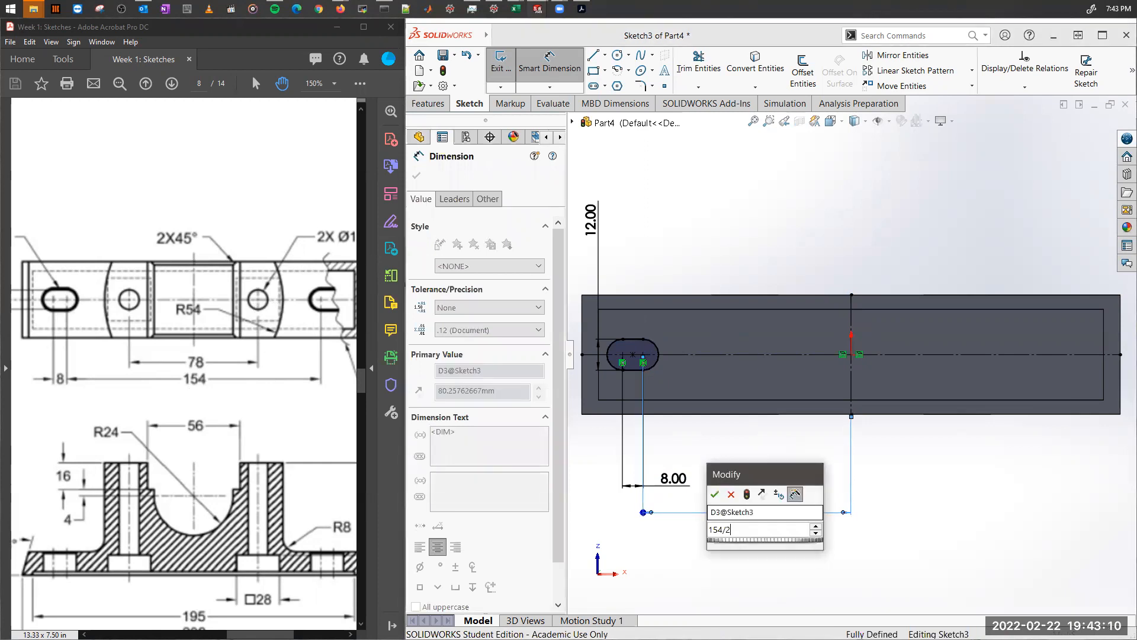
key("Return")
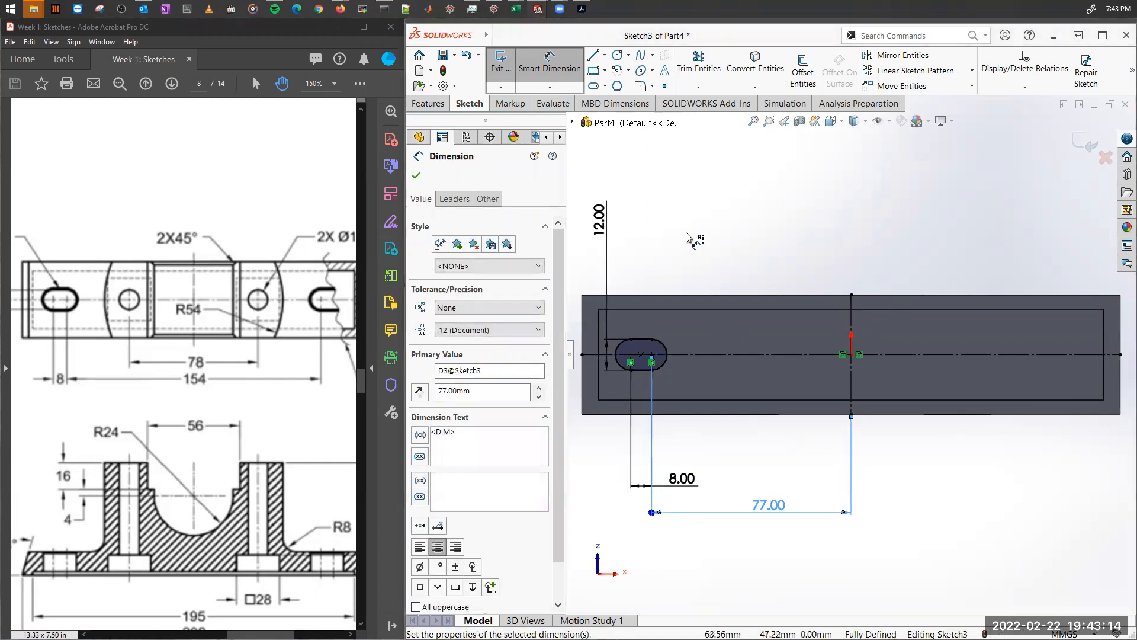
key("Escape")
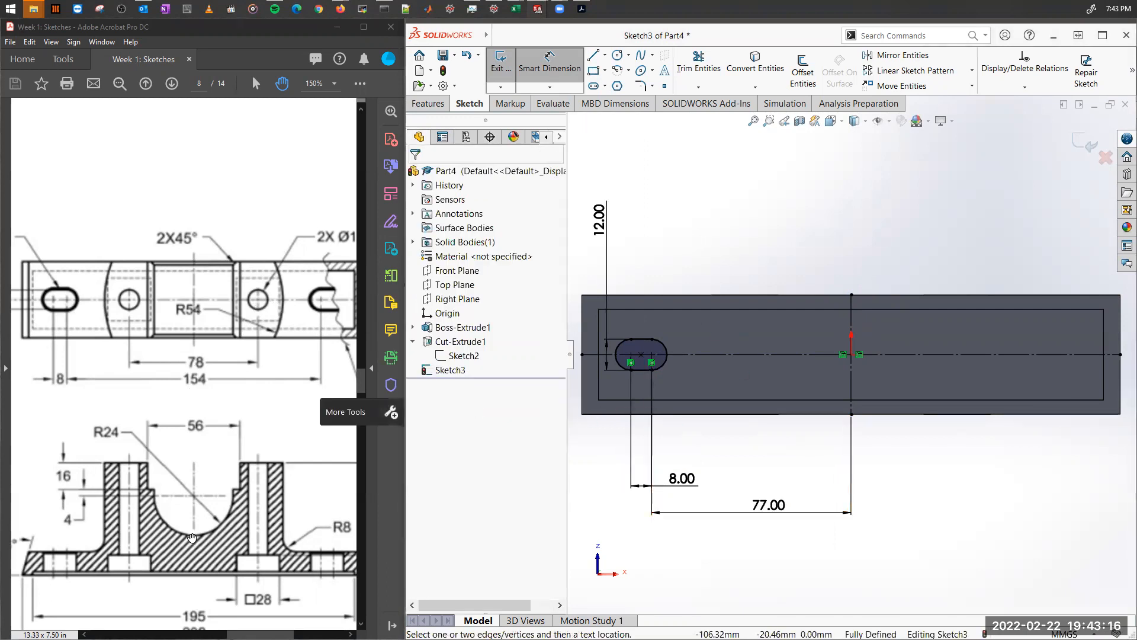
Sketch a center rectangle about 16 by 12 mm on the horizontal centreline, between the slot and the vertical centreline.
scroll(200, 427, "down", 3)
left_click_drag(200, 427, 169, 433)
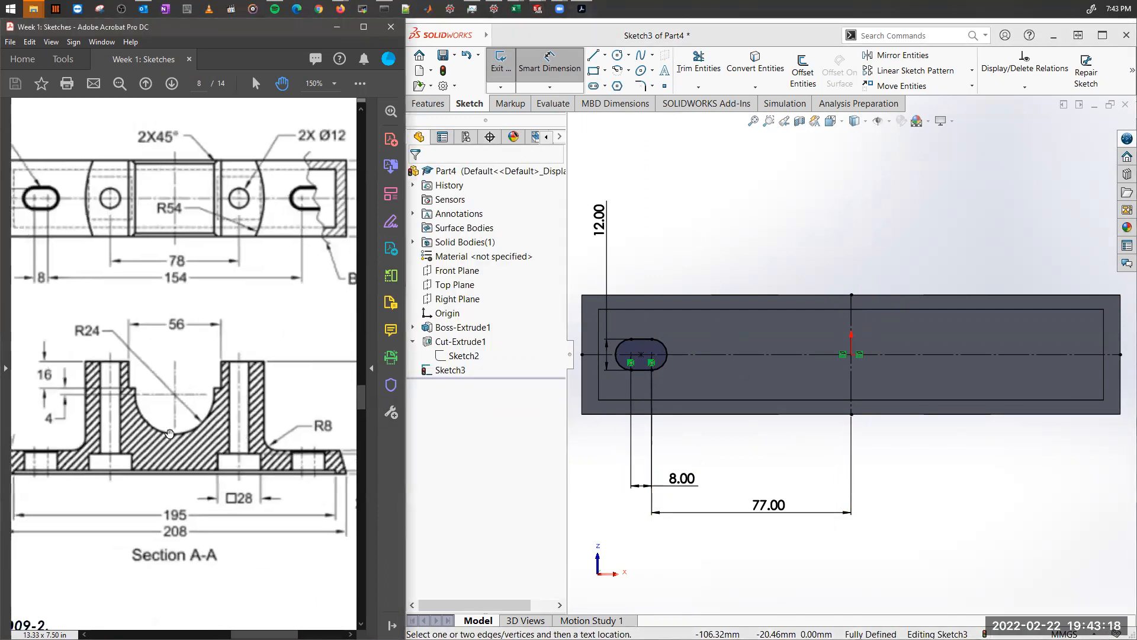
left_click_drag(155, 474, 182, 490)
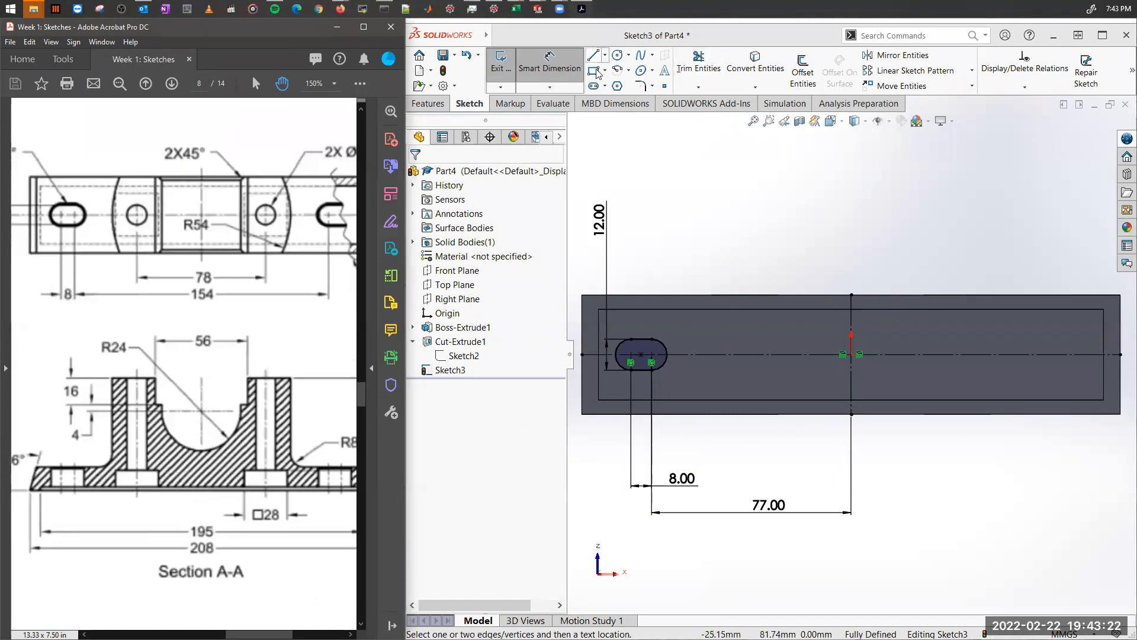
left_click(596, 71)
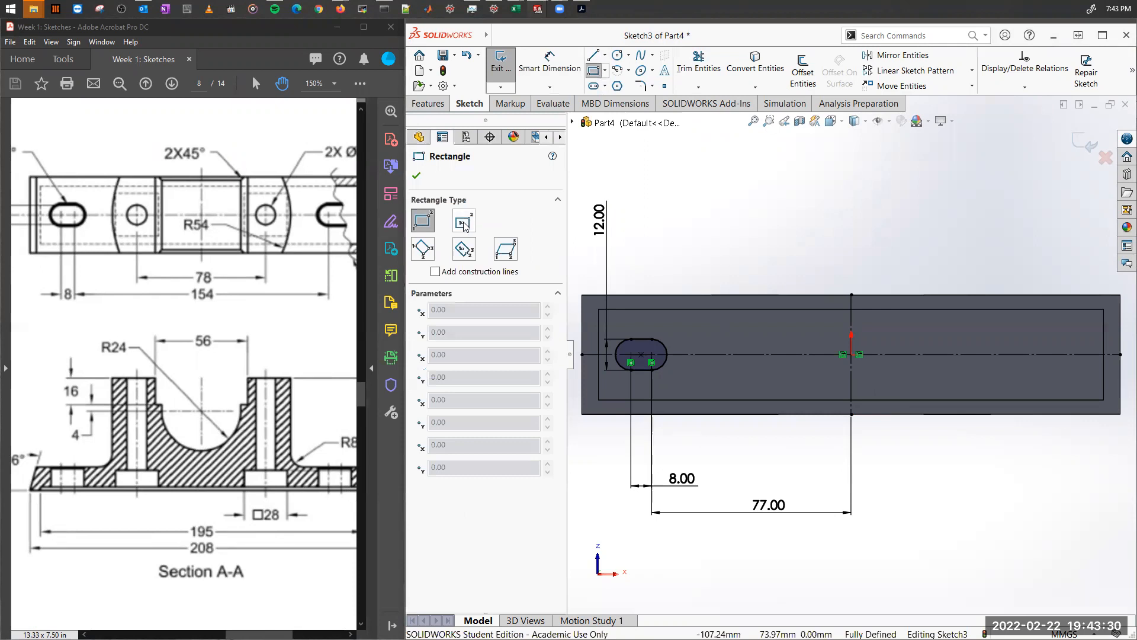
left_click(464, 223)
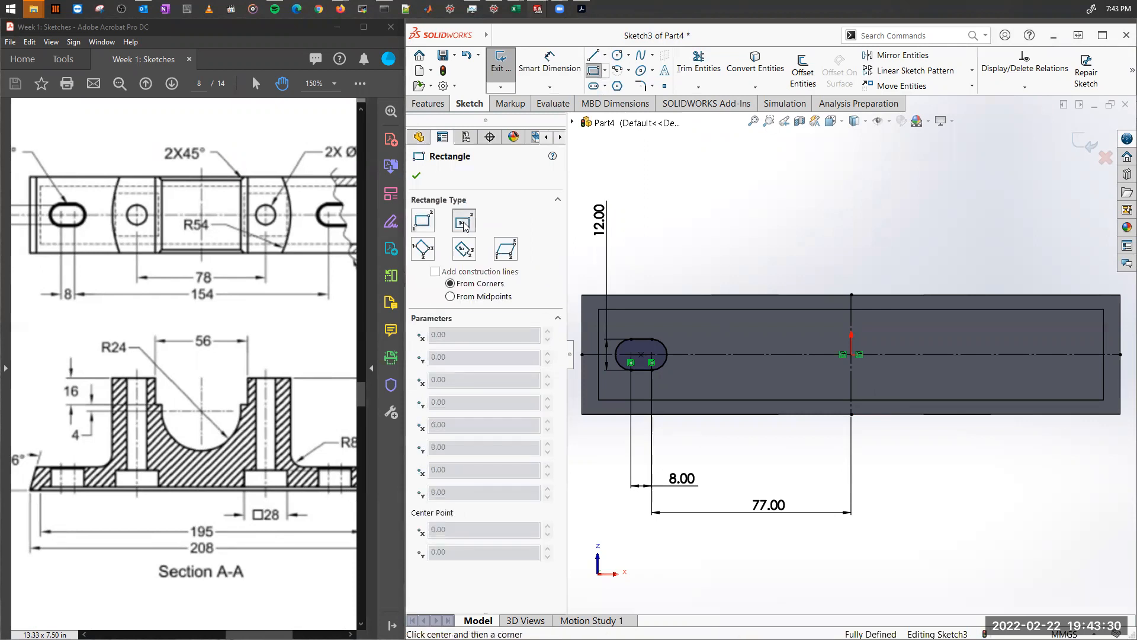
left_click(732, 354)
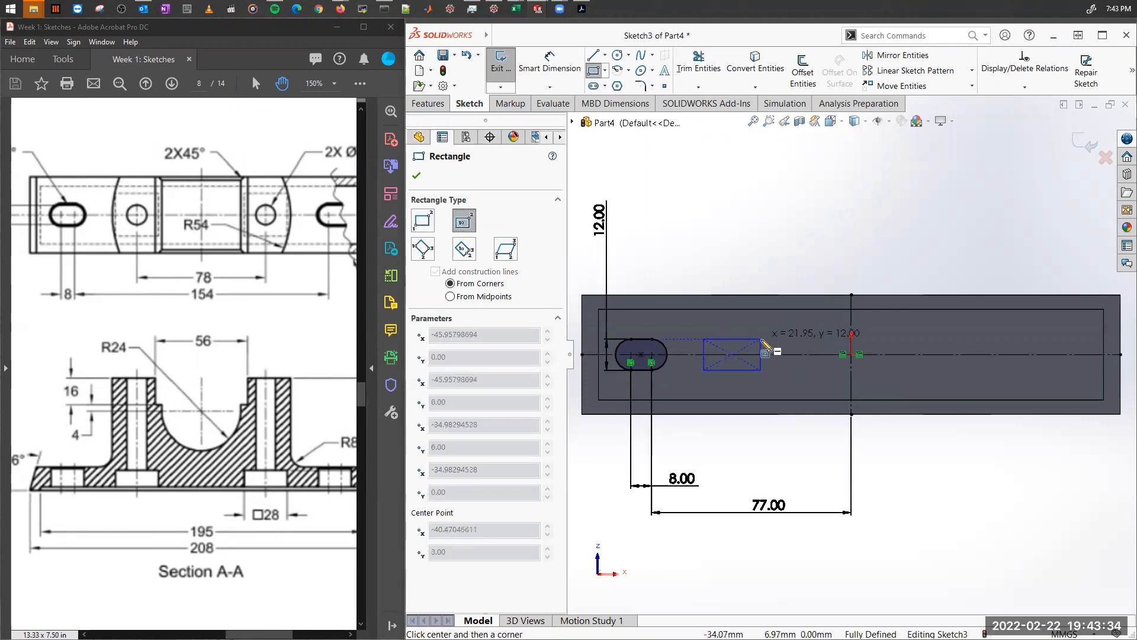
left_click(753, 339)
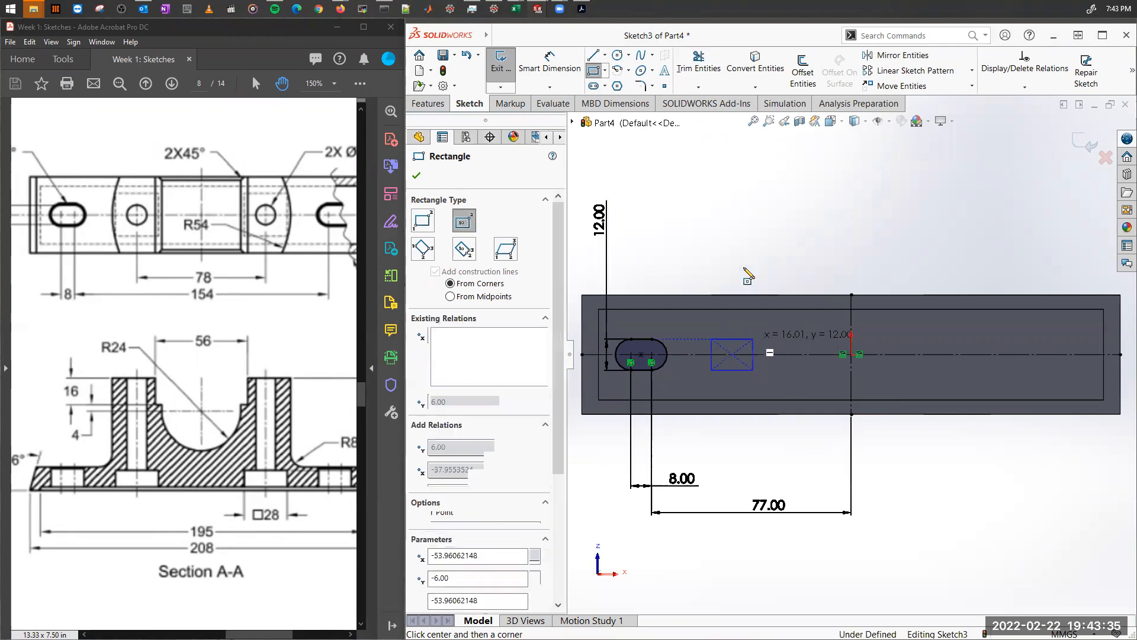
Dimension the rectangle's horizontal width as 28 mm.
left_click(551, 69)
left_click(570, 70)
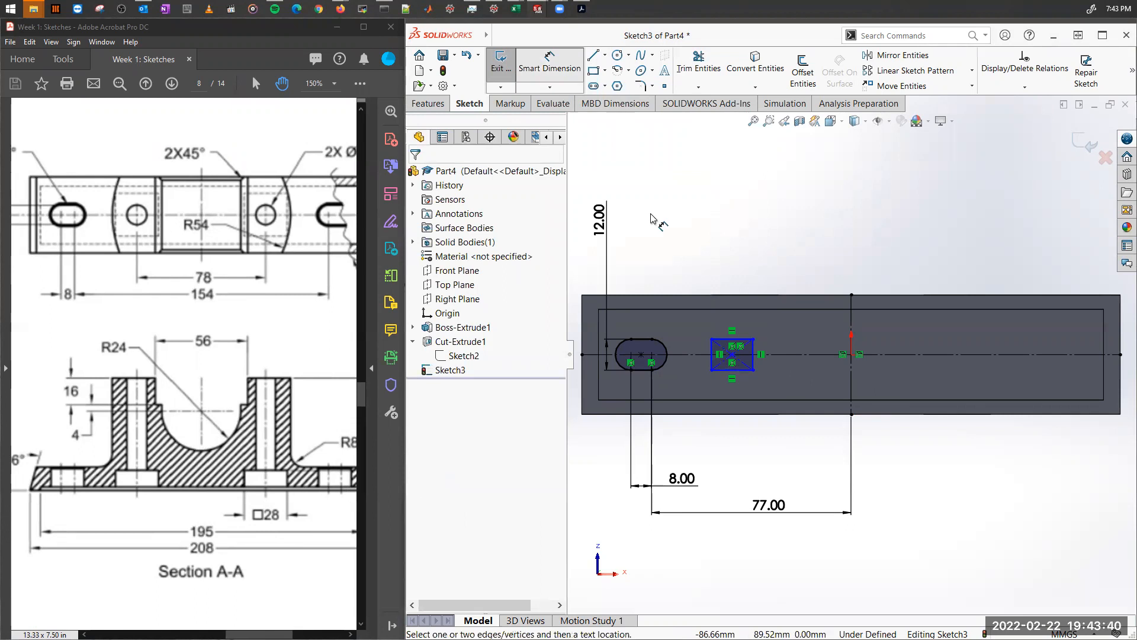
left_click(743, 312)
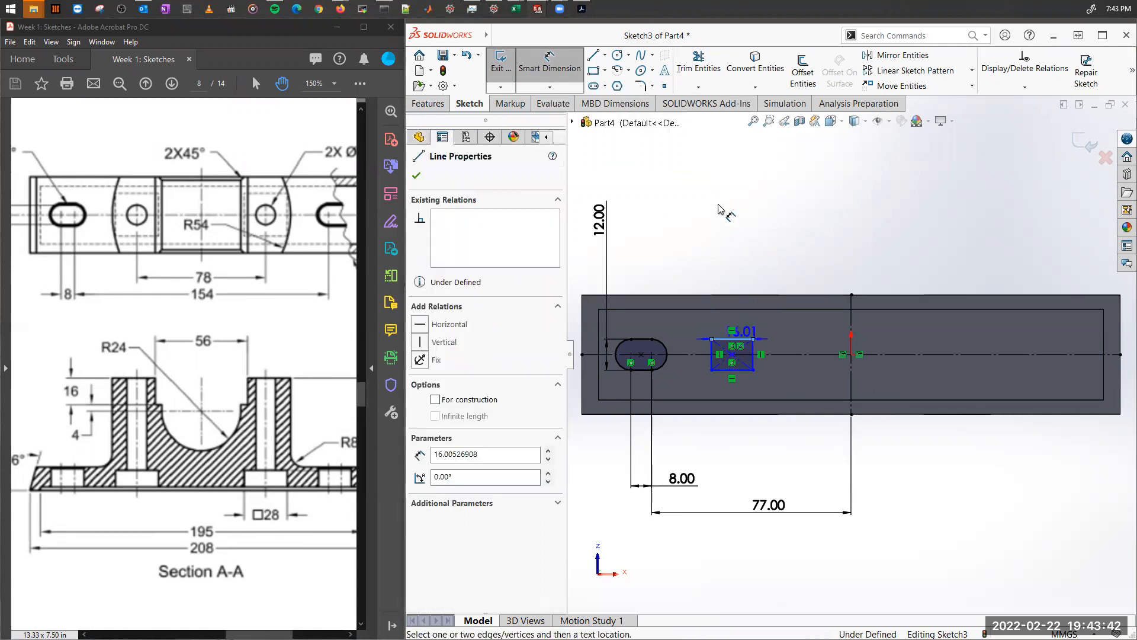
left_click(718, 204)
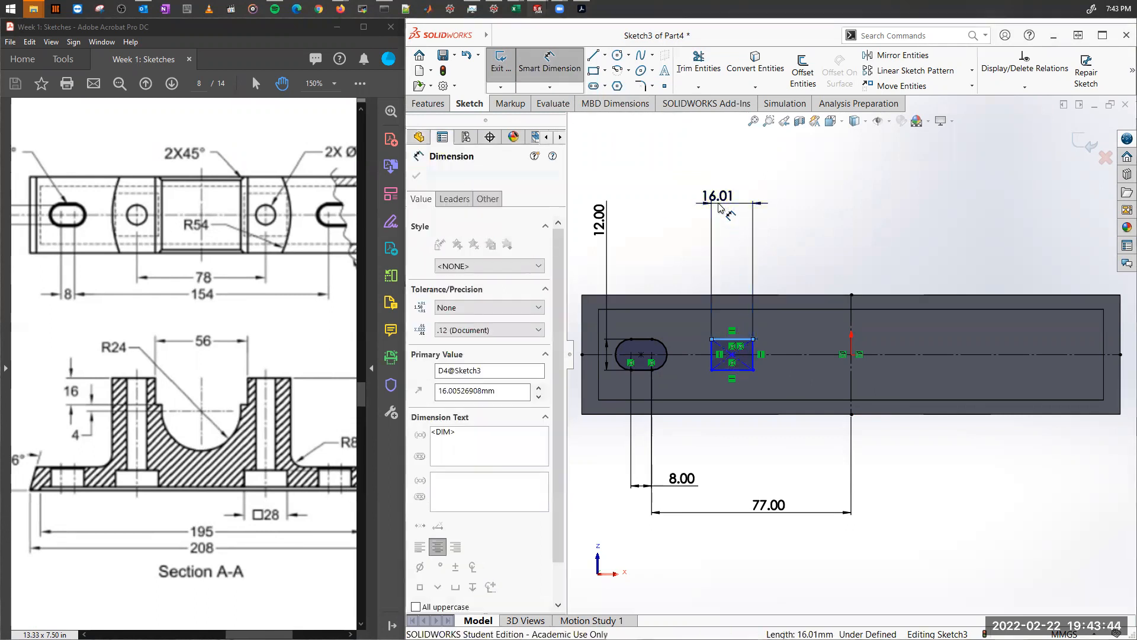
type("28")
key("Escape")
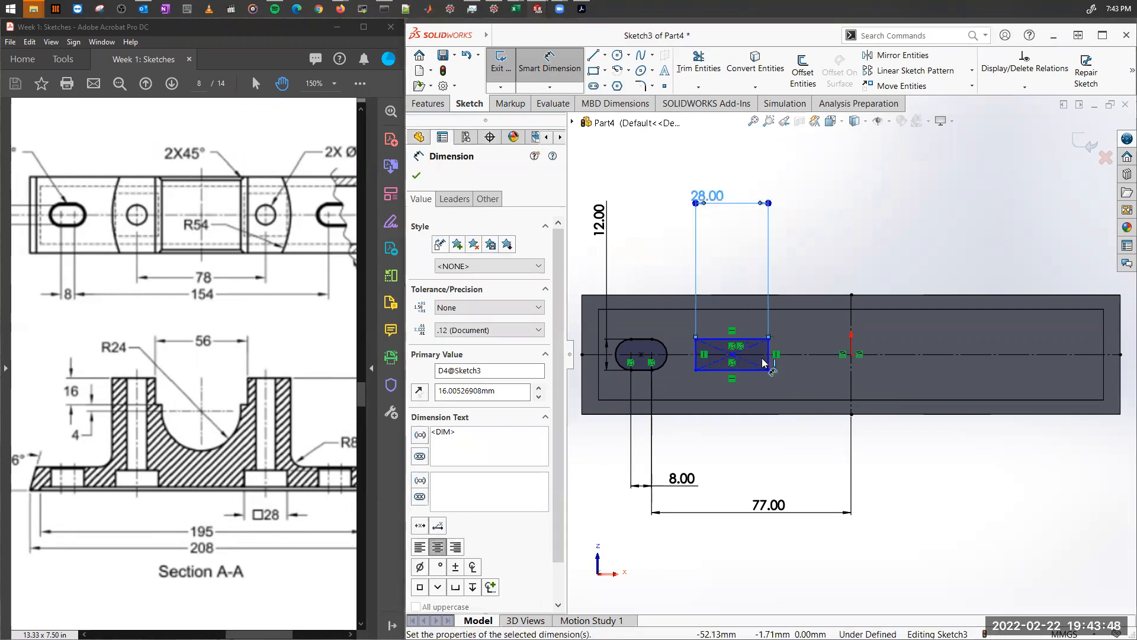
Dimension the rectangle's vertical height as 28 mm.
left_click(768, 358)
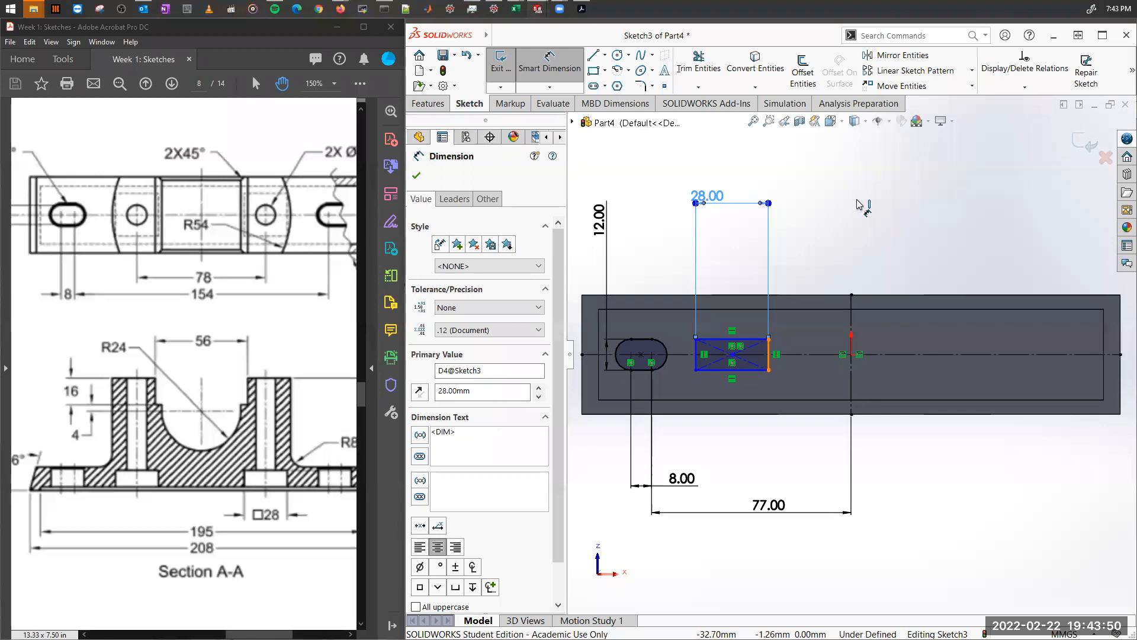
left_click(829, 205)
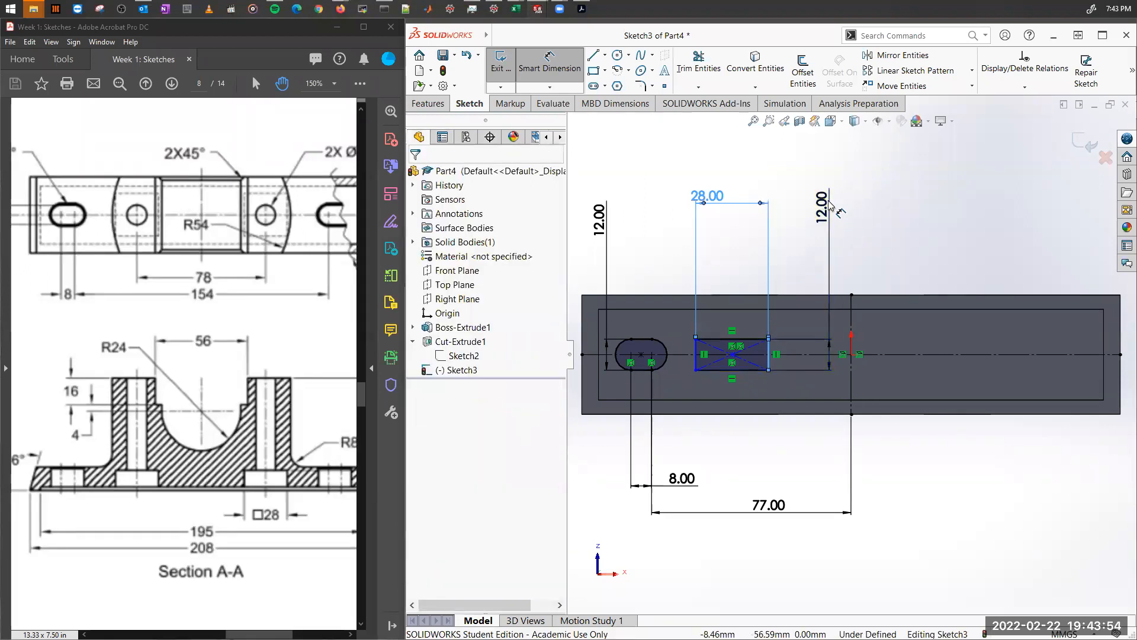
left_click(829, 205)
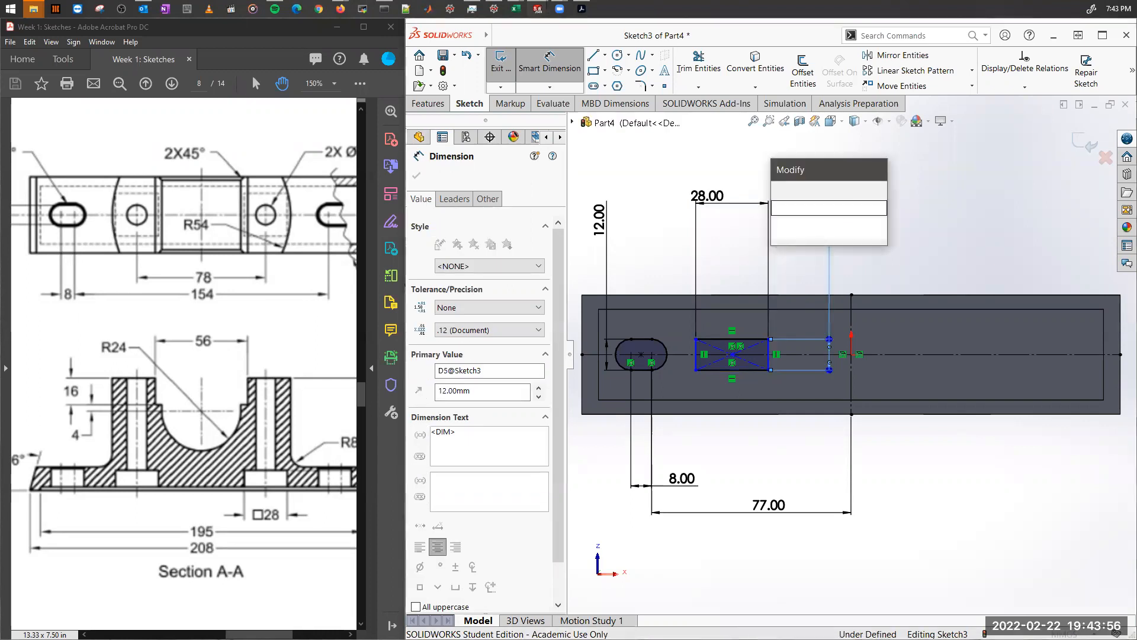
key("Return")
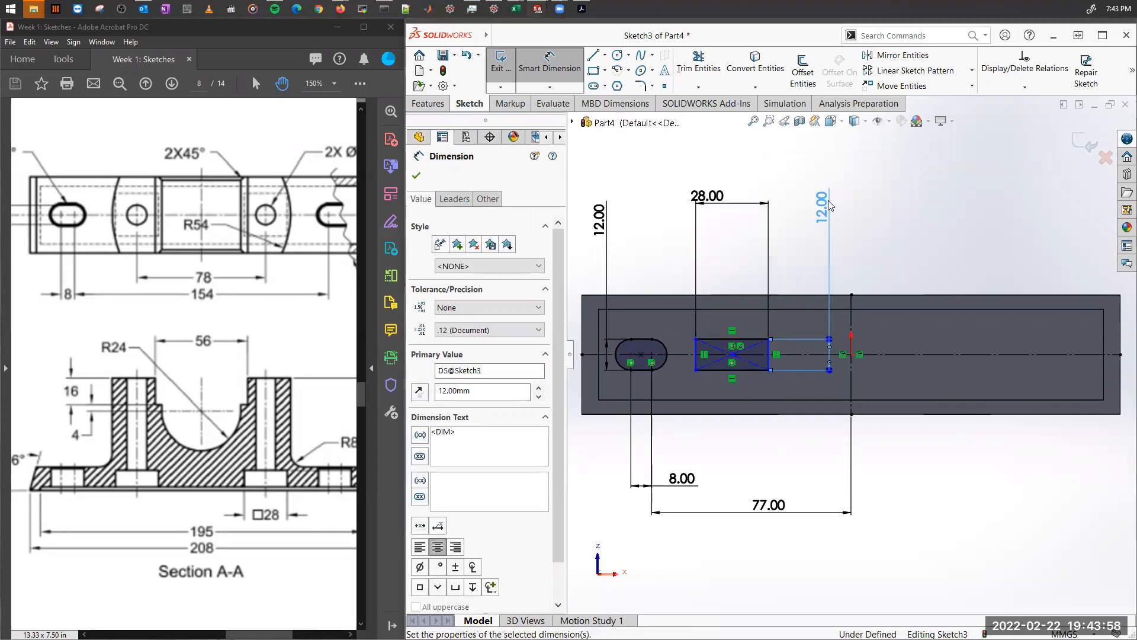
left_click(882, 224)
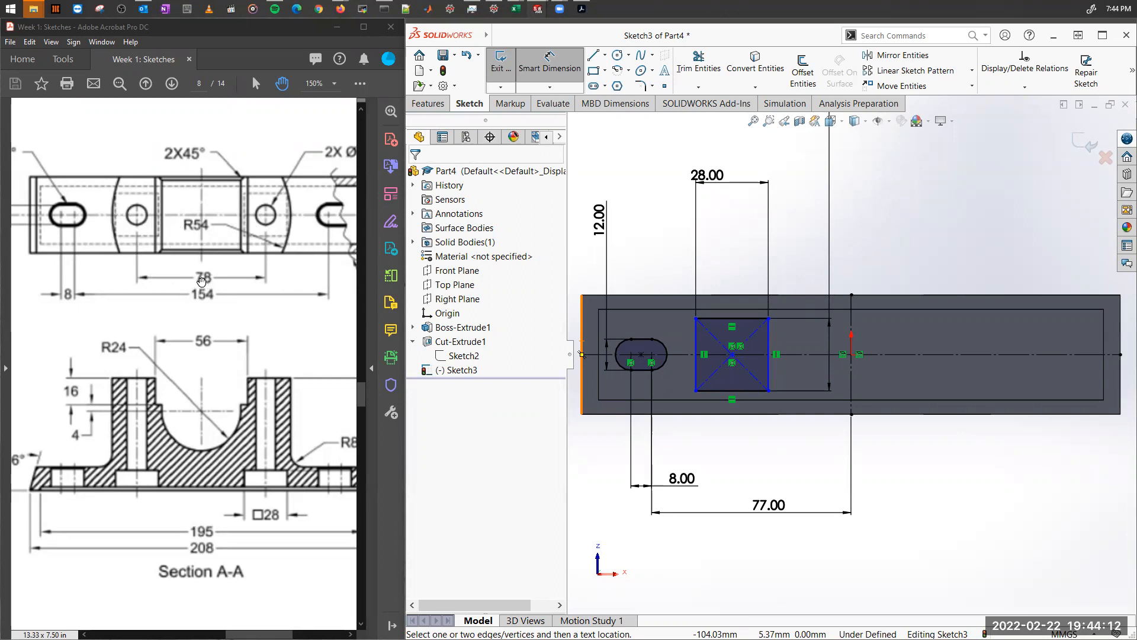
Dimension the distance from the square's centre to the vertical centreline as 78/2 mm.
left_click(733, 355)
left_click(853, 376)
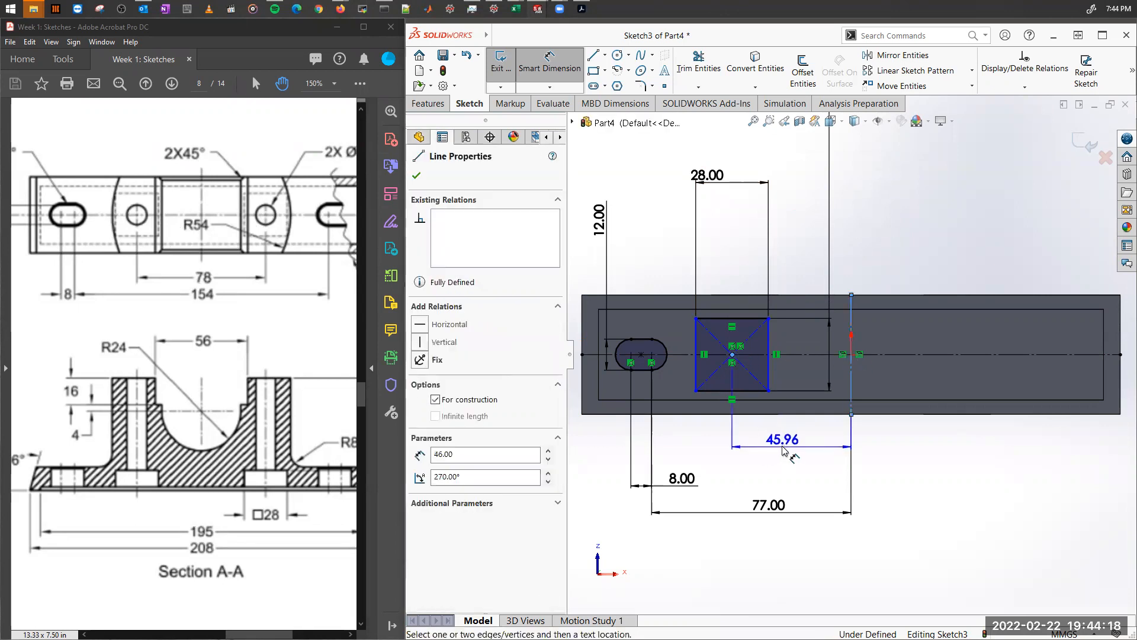
left_click(792, 444)
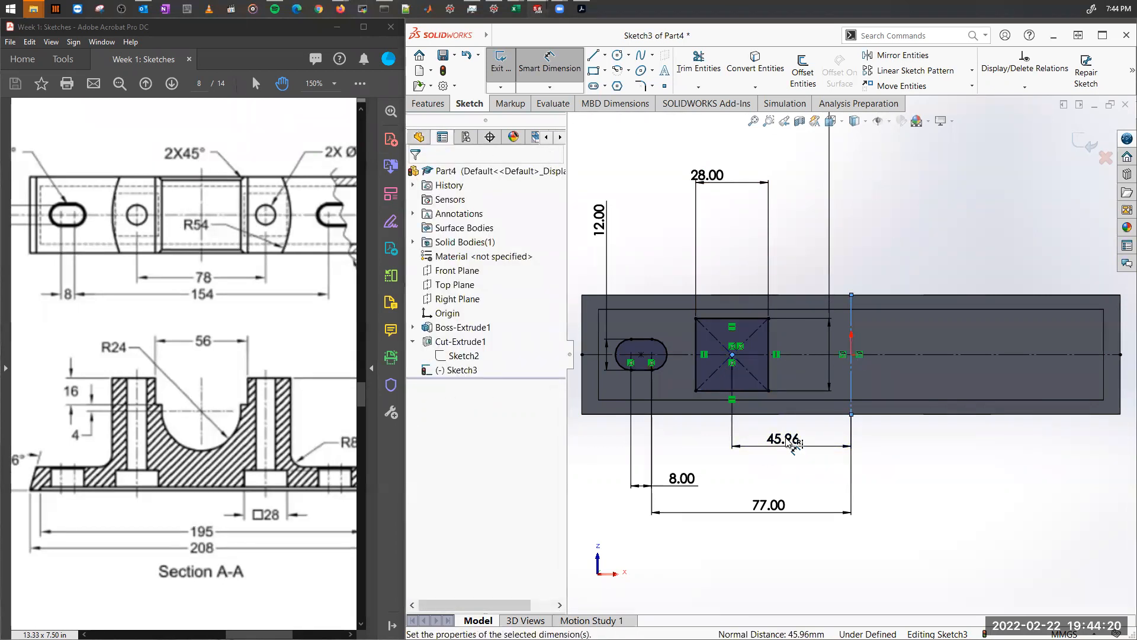
type("78/2")
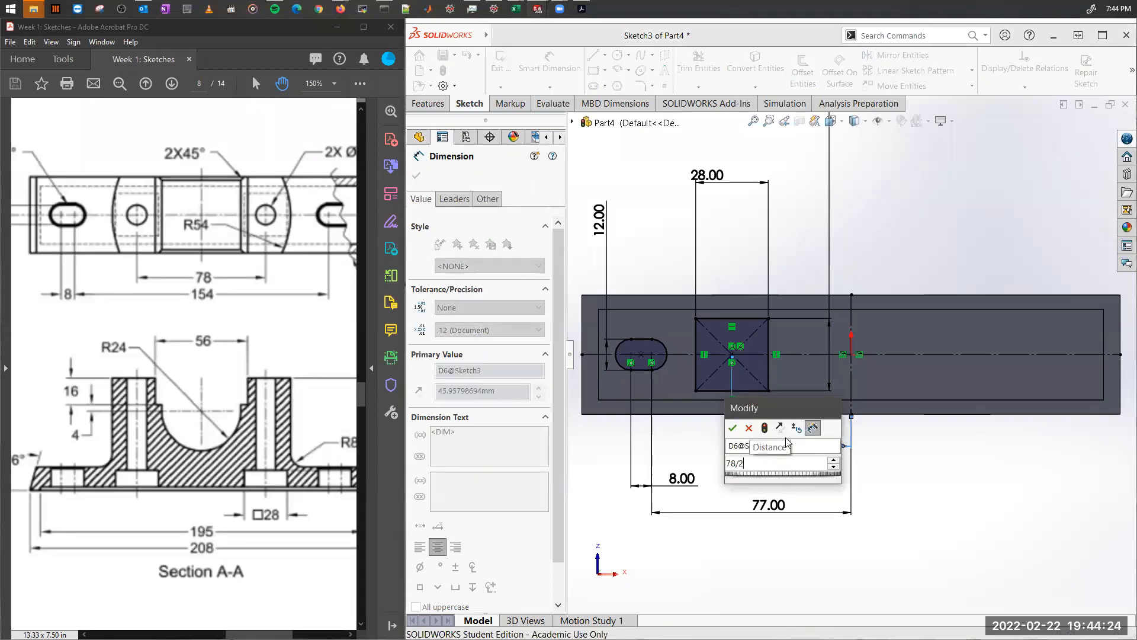
key("Return")
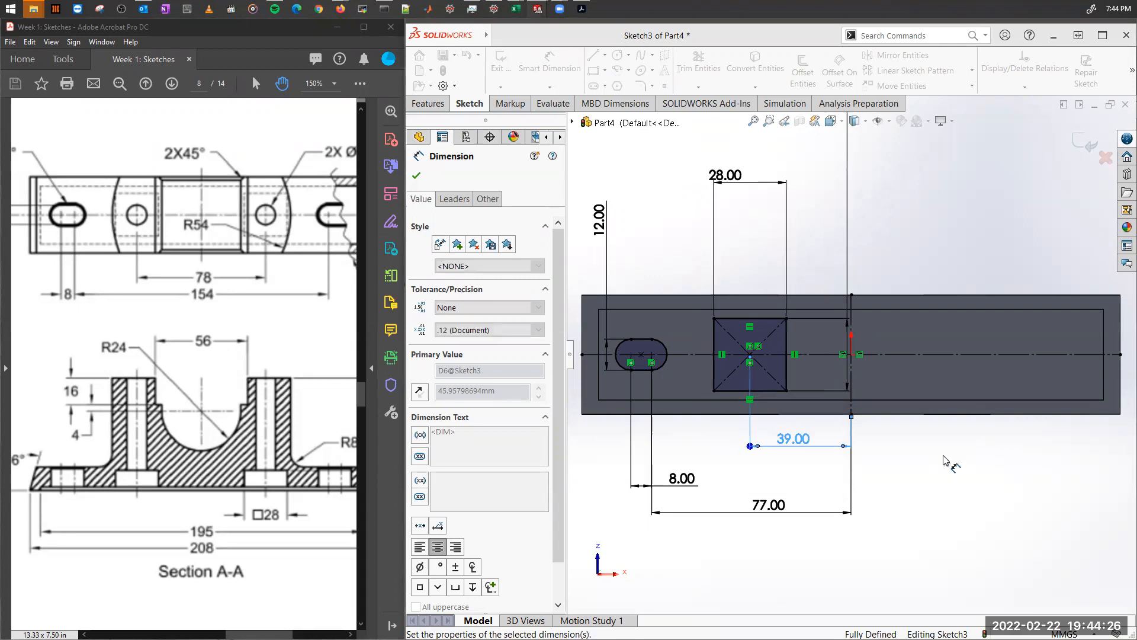
left_click(911, 432)
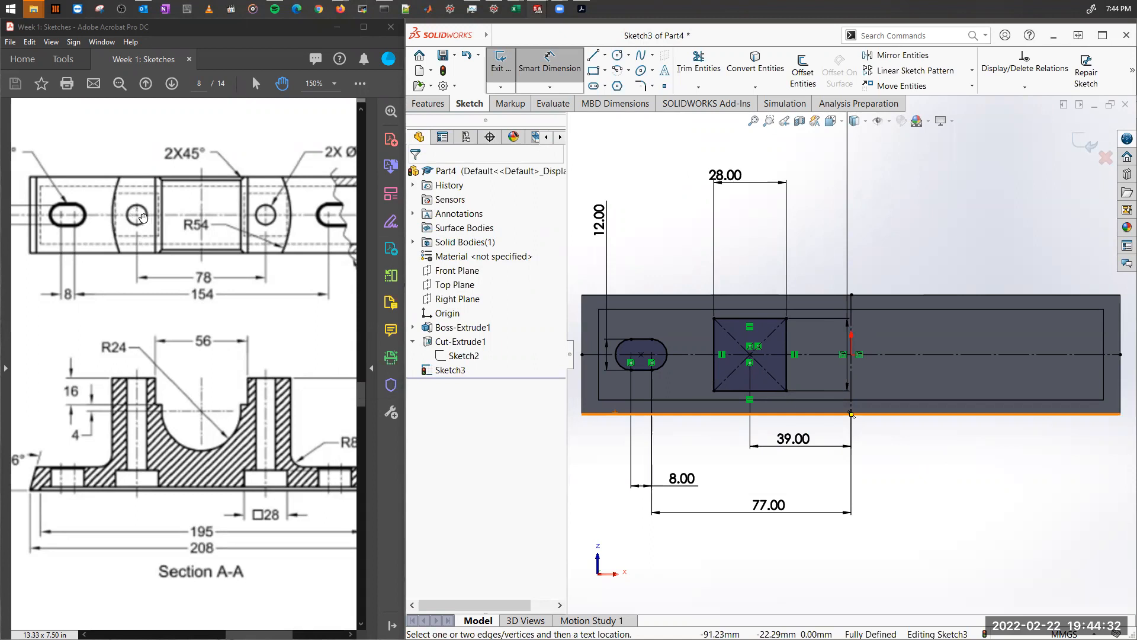
Sketch a circle about 16 mm in diameter centred on the square's centre point.
scroll(157, 342, "right", 3)
mouse_move(157, 342)
left_mouse_down()
mouse_move(236, 340)
mouse_move(203, 315)
mouse_move(171, 338)
left_mouse_up()
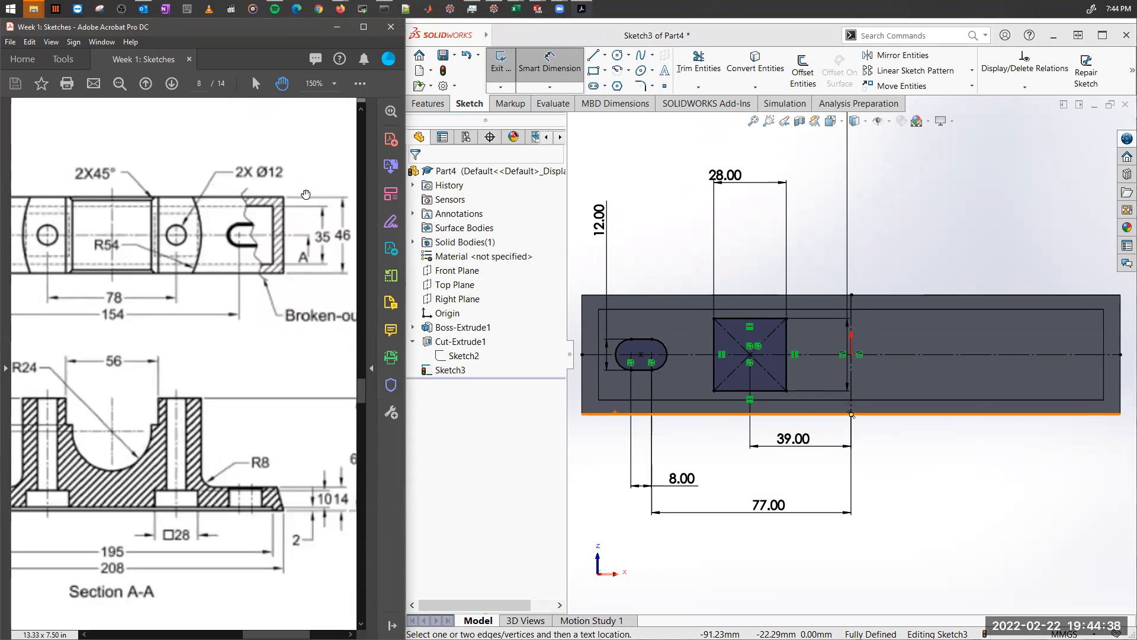
left_click(617, 56)
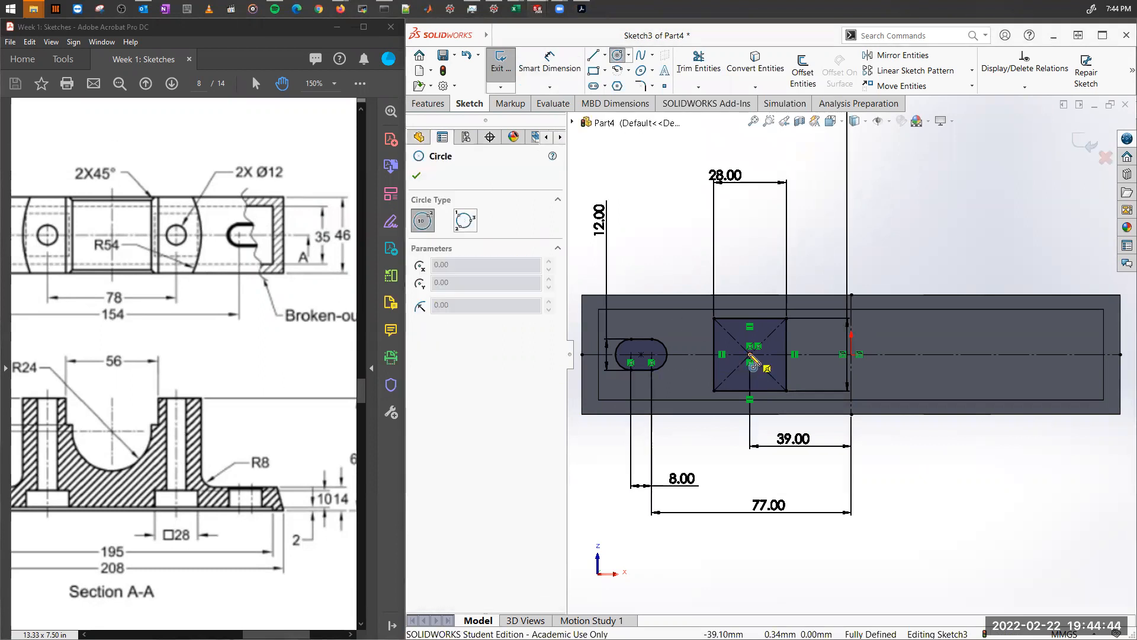
left_click(750, 354)
left_click(765, 369)
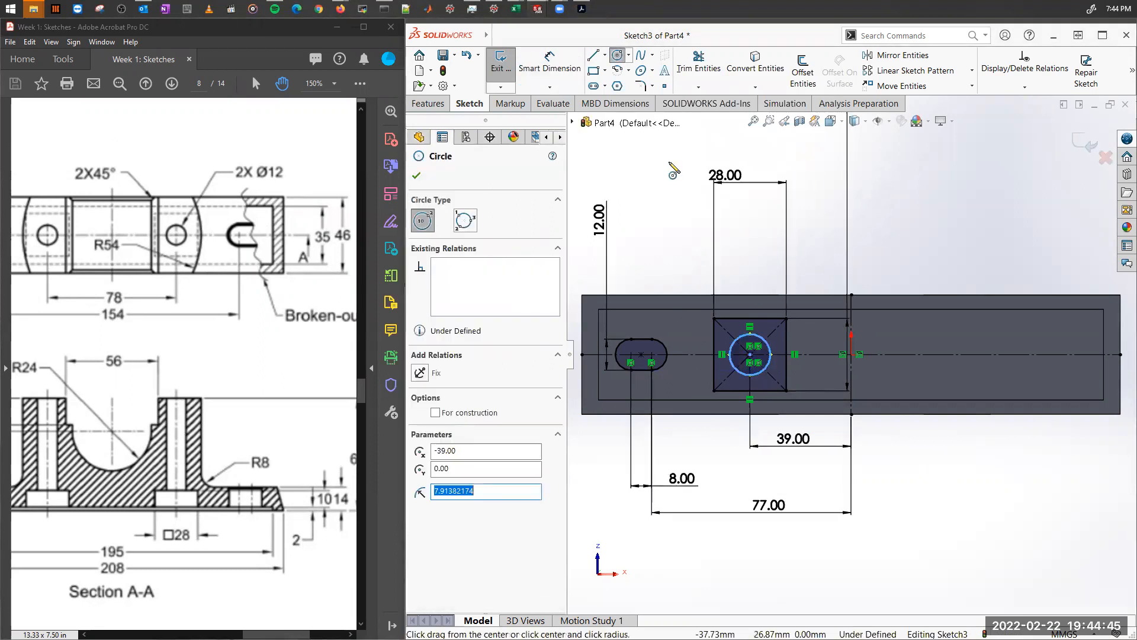
Dimension the diameter of the circle inside the square as 12 mm.
left_click(537, 59)
left_click(757, 339)
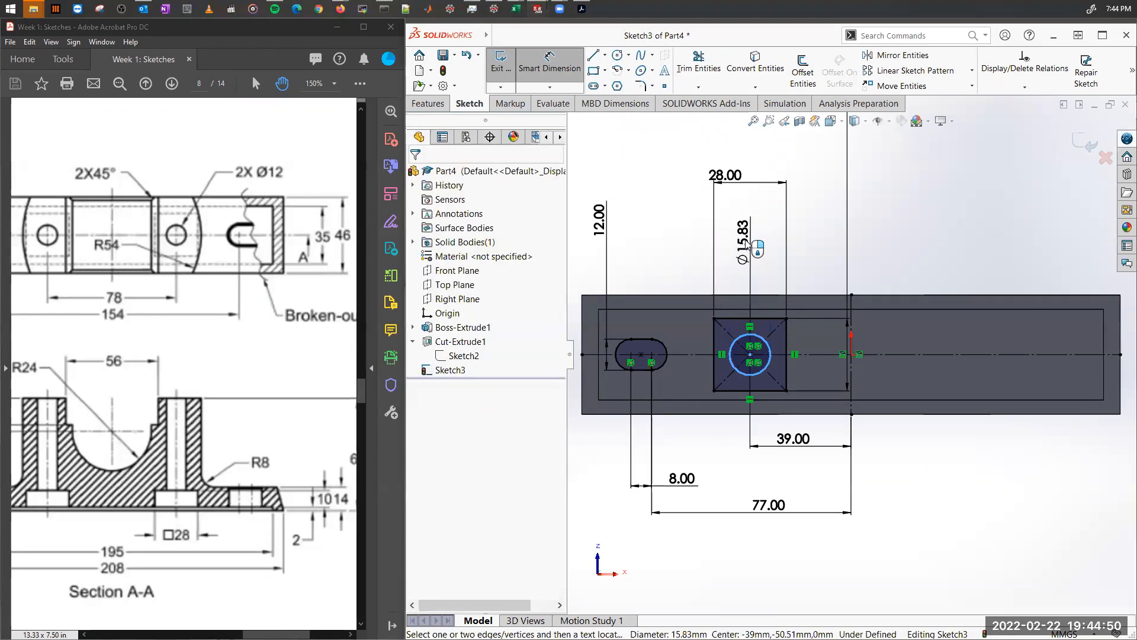
left_click(752, 246)
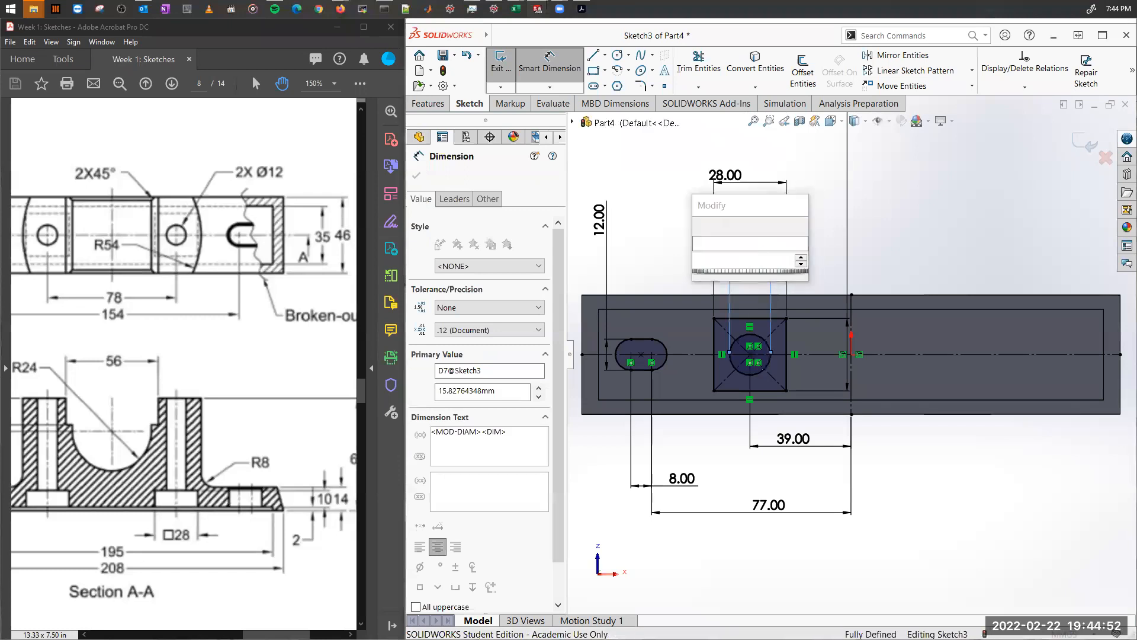
key("Return")
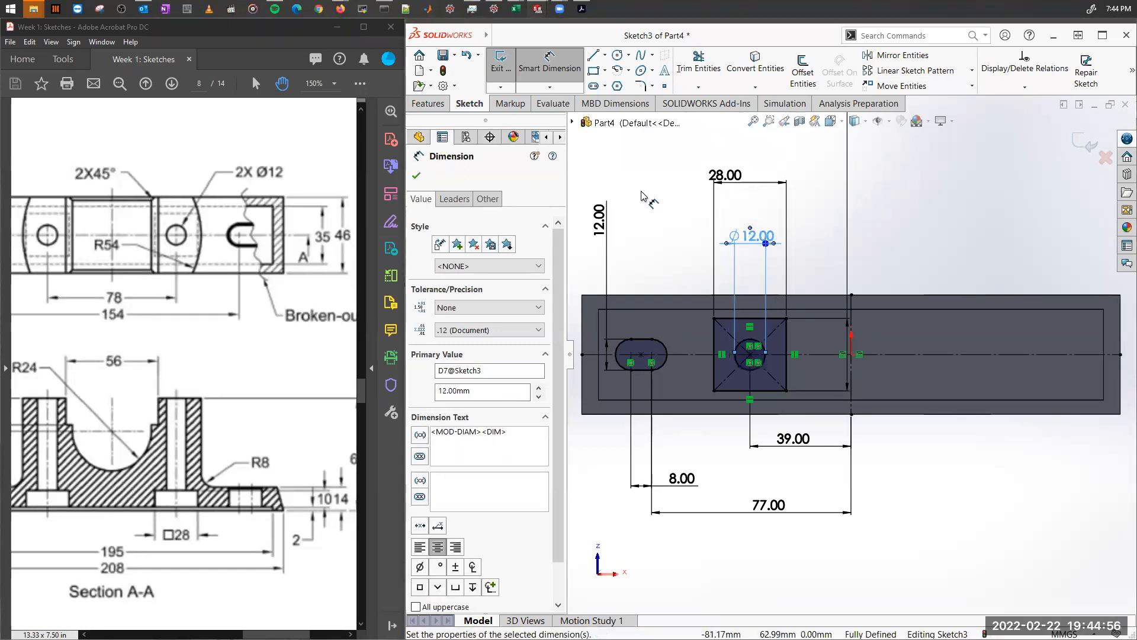
right_click(669, 217)
left_click(675, 237)
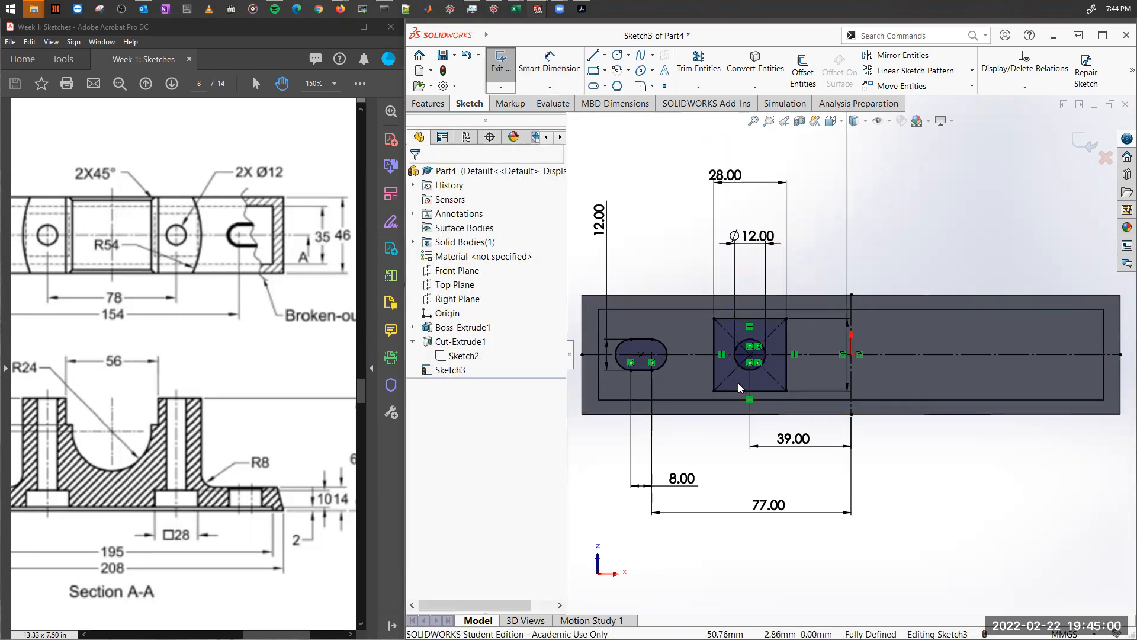
Mirror the slot, the square's four sides and the circle about the vertical centreline, and exit the sketch.
left_click(909, 59)
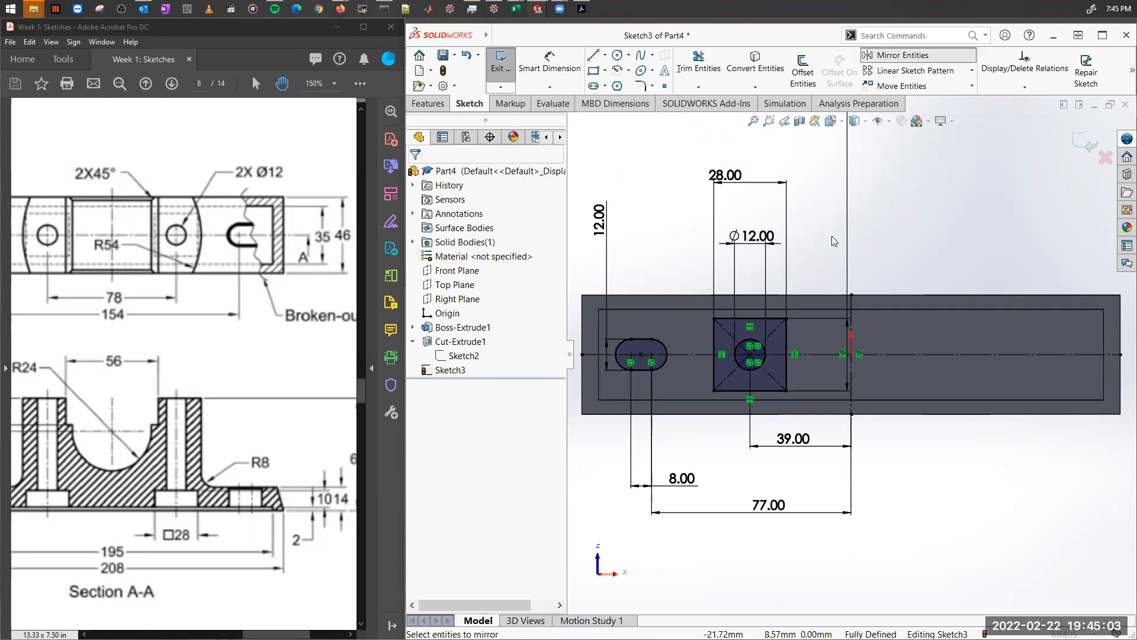
left_click(656, 350)
double_click(755, 355)
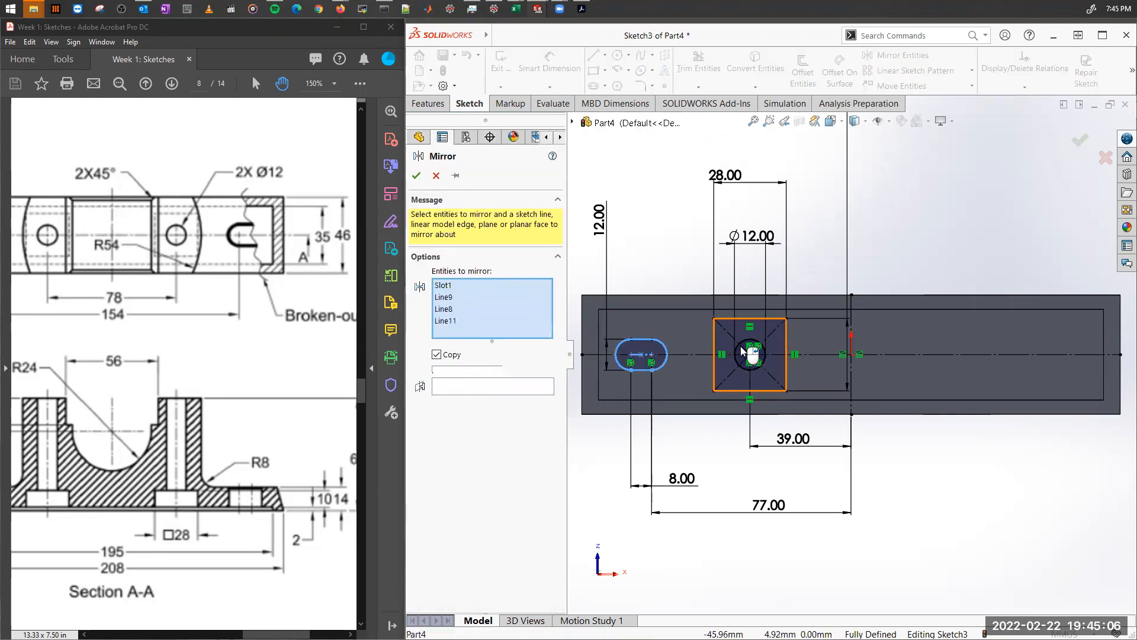
left_click(767, 363)
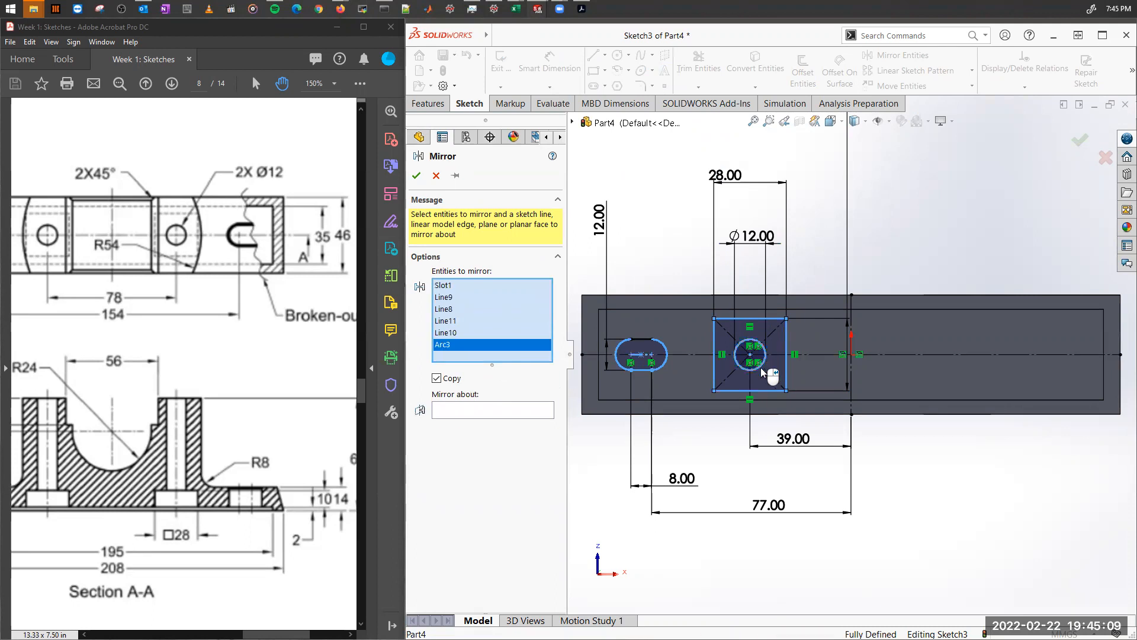
left_click(513, 411)
left_click(851, 405)
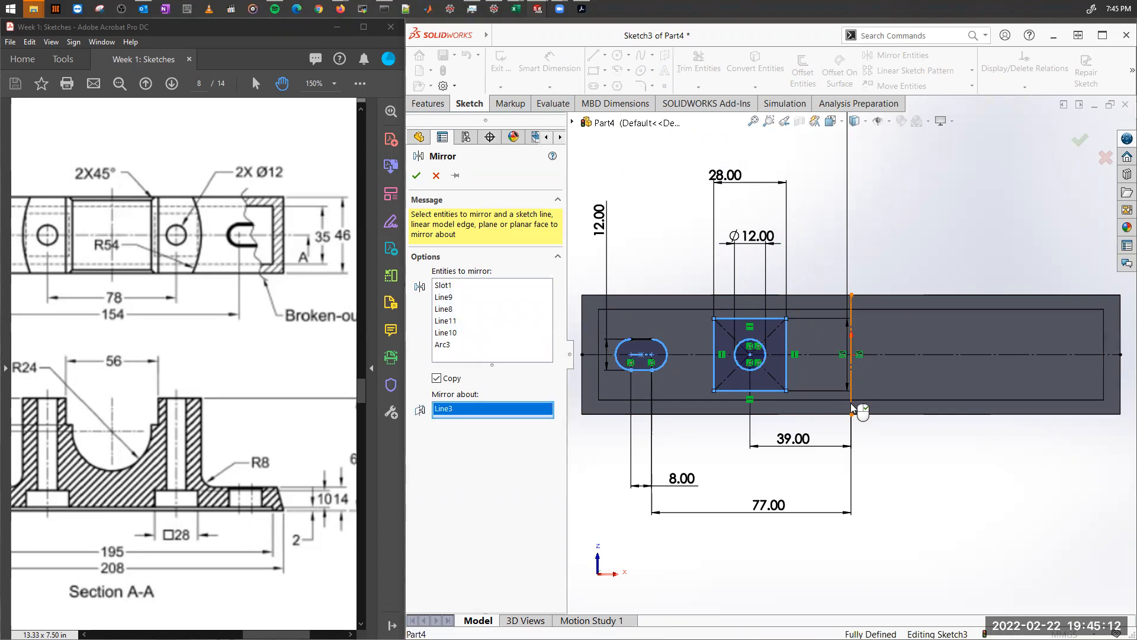
left_click(417, 176)
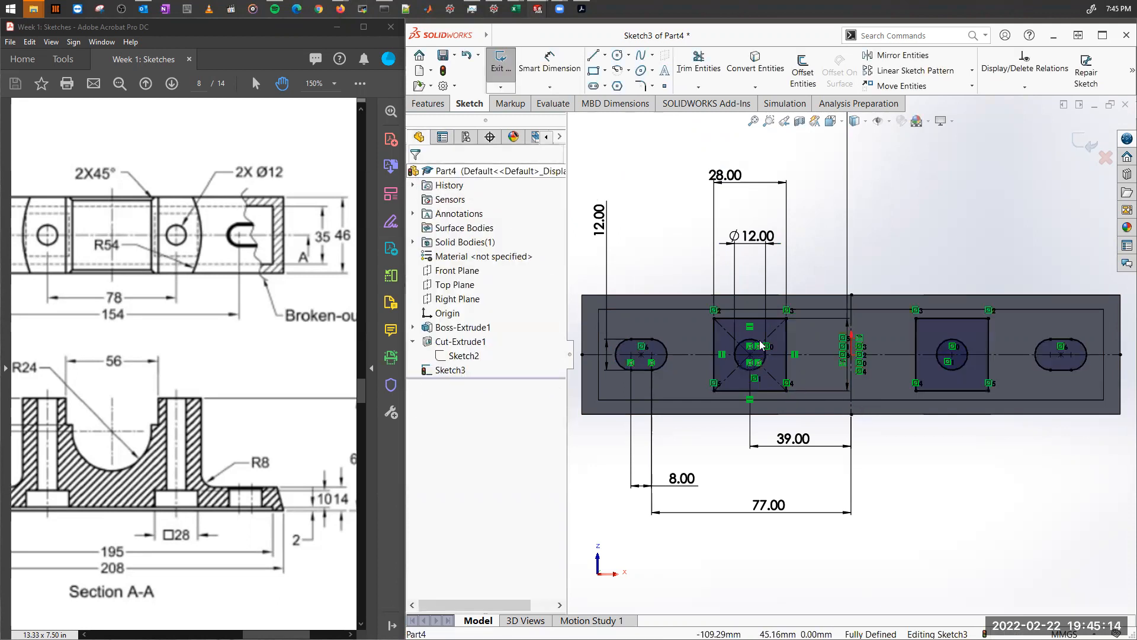
scroll(852, 355, "up", 2)
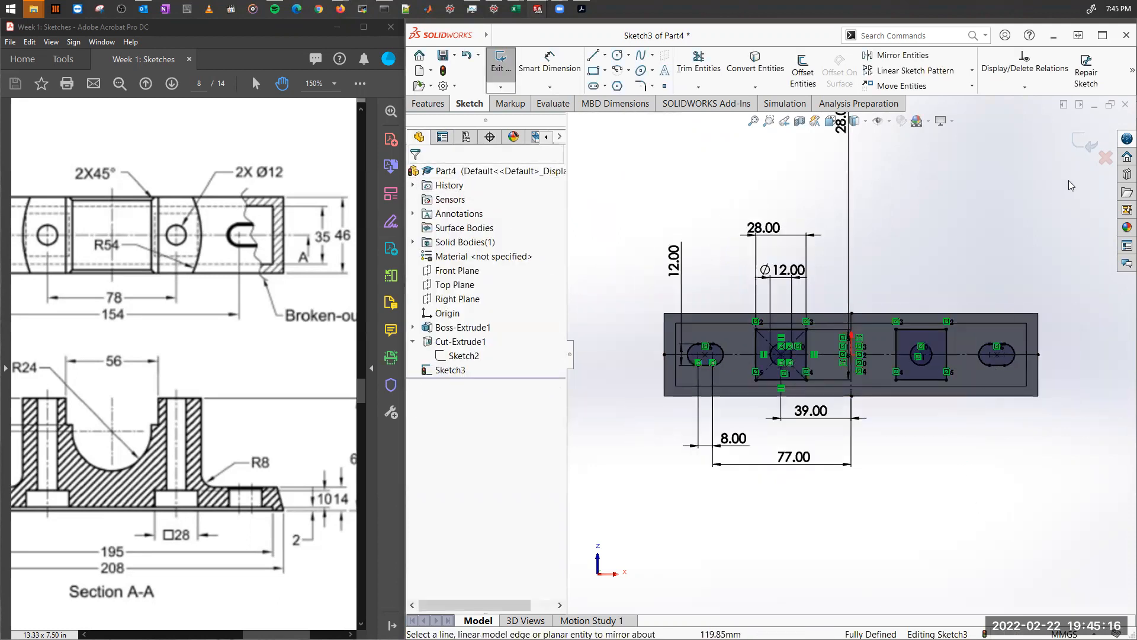
mouse_move(1000, 238)
middle_mouse_down()
mouse_move(939, 373)
mouse_move(987, 280)
middle_mouse_up()
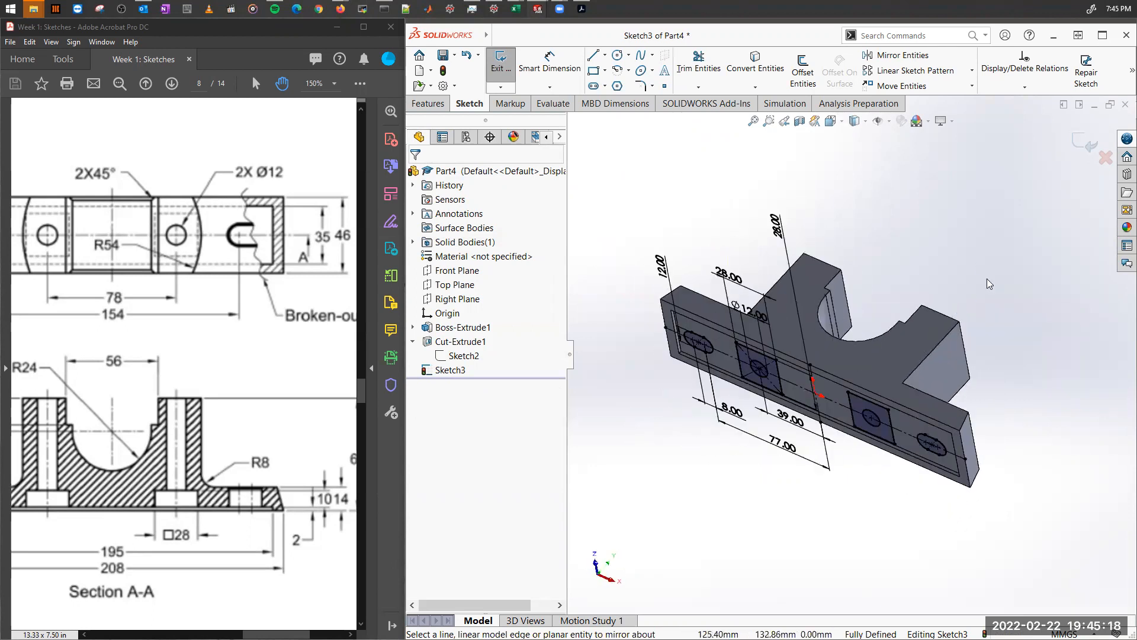
left_click(1082, 144)
Start an extruded cut from the bottom-side sketch with the Through All end condition, selecting both mounting slot contours.
mouse_move(918, 250)
middle_mouse_down()
mouse_move(889, 256)
mouse_move(985, 211)
mouse_move(873, 393)
mouse_move(938, 271)
mouse_move(923, 296)
mouse_move(900, 261)
mouse_move(946, 222)
mouse_move(942, 200)
middle_mouse_up()
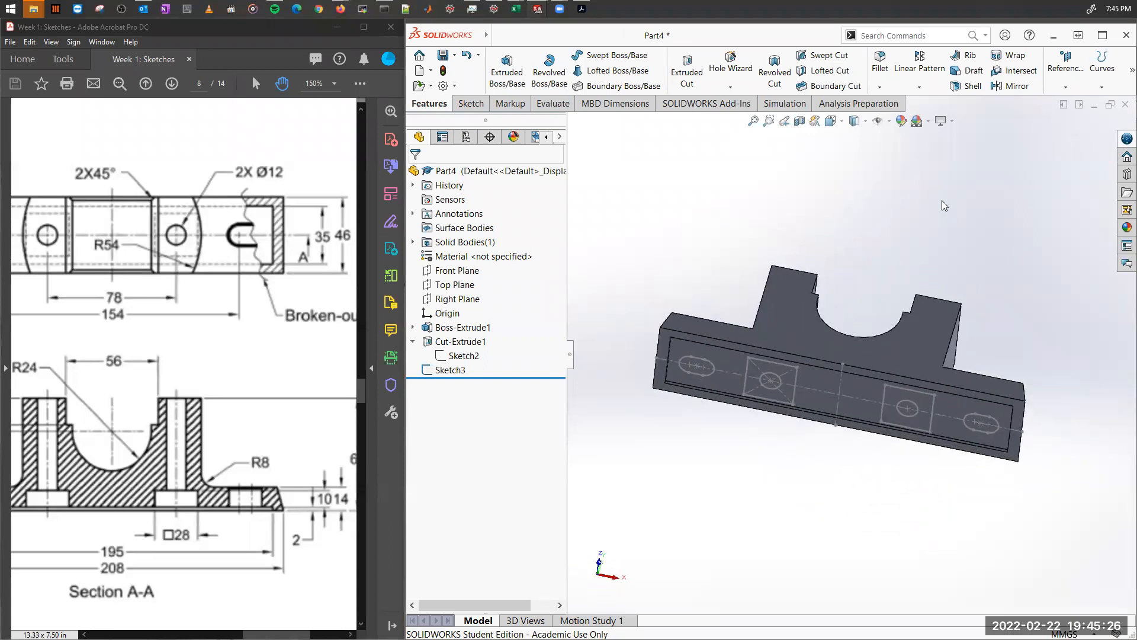
left_click_drag(22, 284, 151, 284)
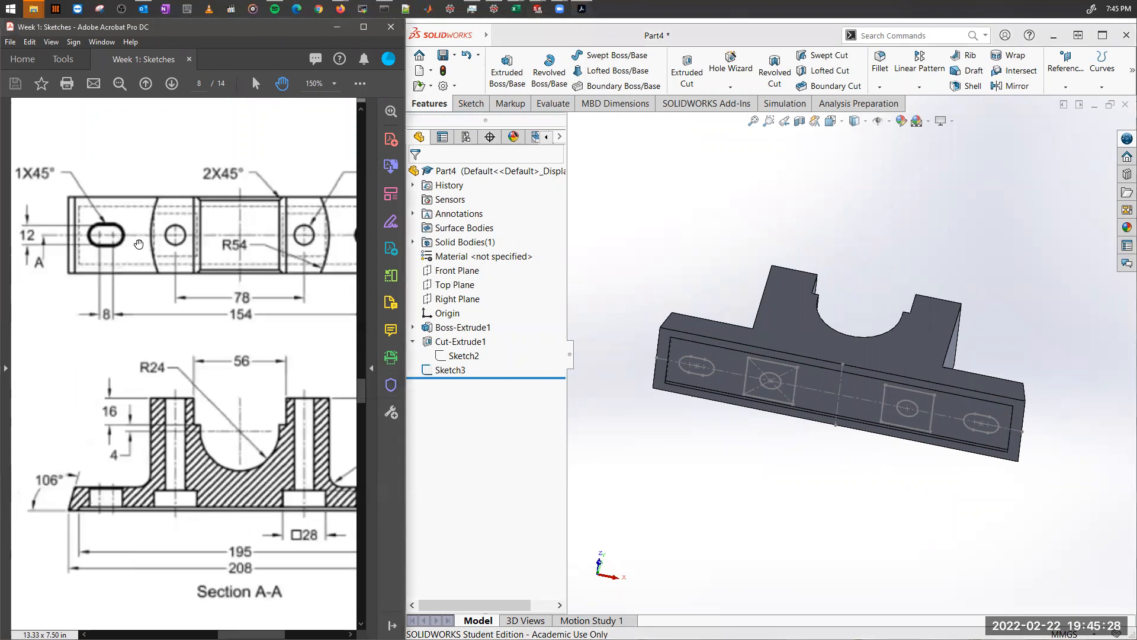
mouse_move(104, 549)
left_mouse_down()
mouse_move(86, 550)
mouse_move(65, 522)
left_mouse_up()
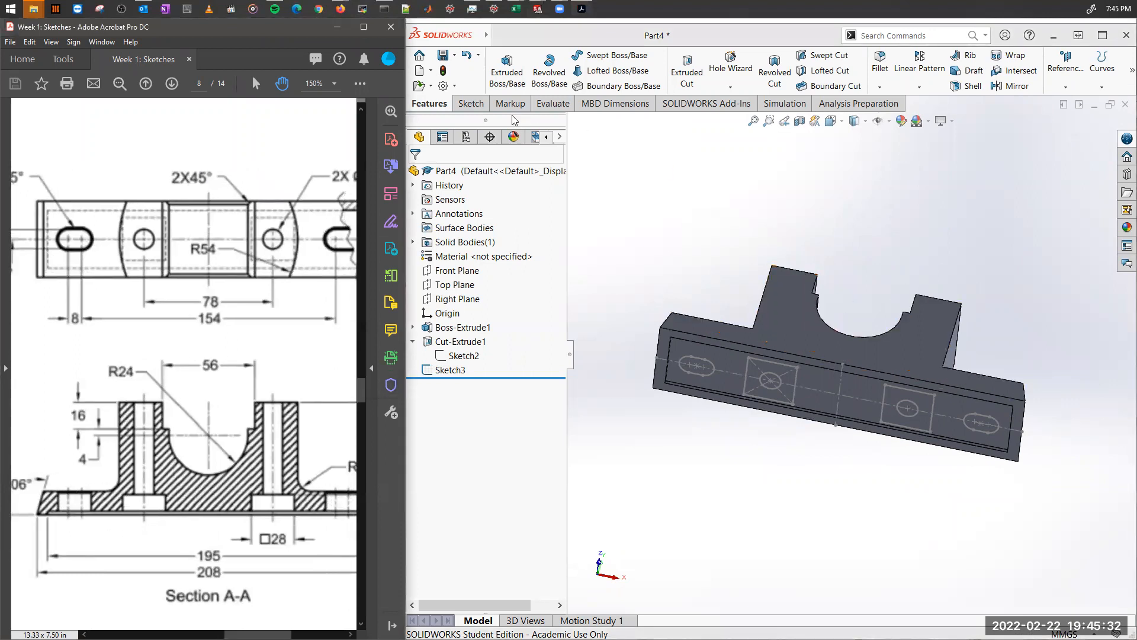
left_click(687, 76)
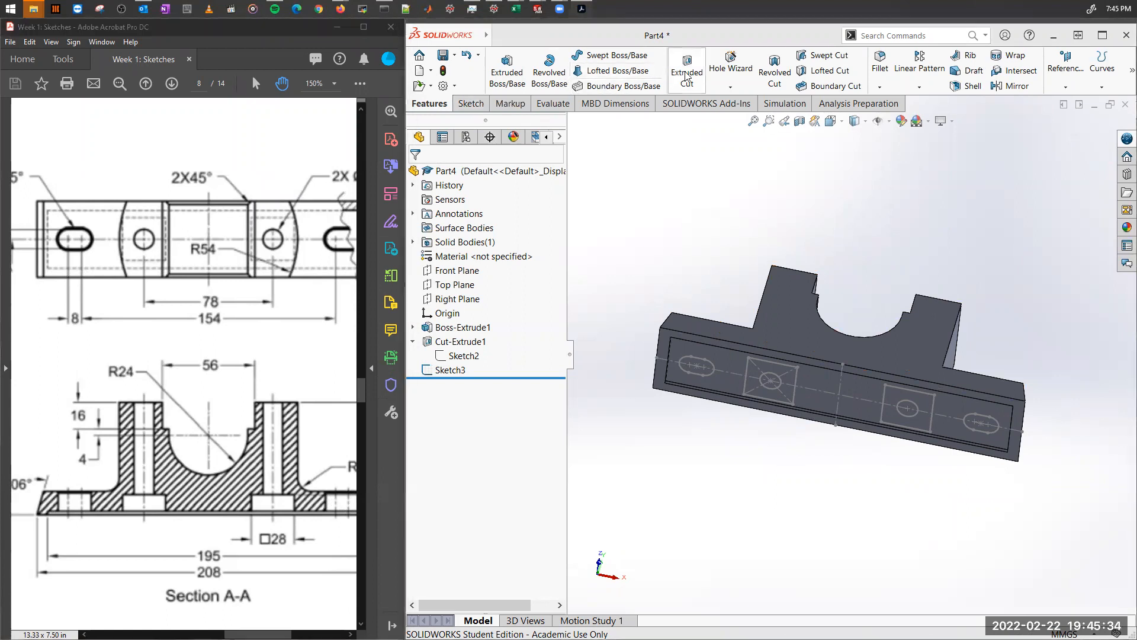
left_click(685, 76)
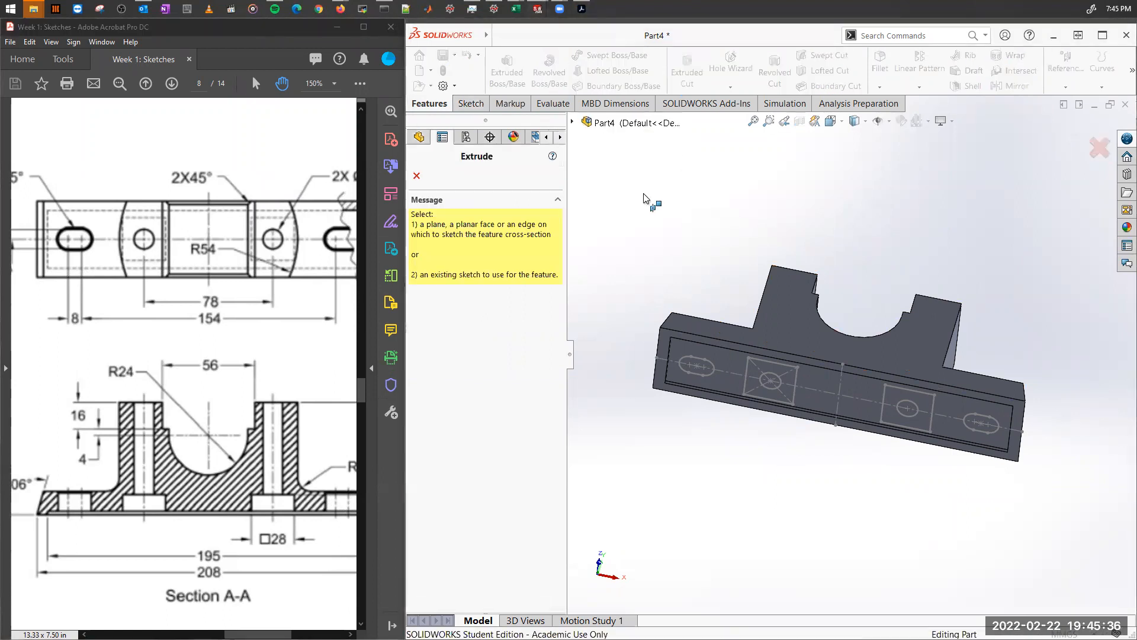
left_click(696, 358)
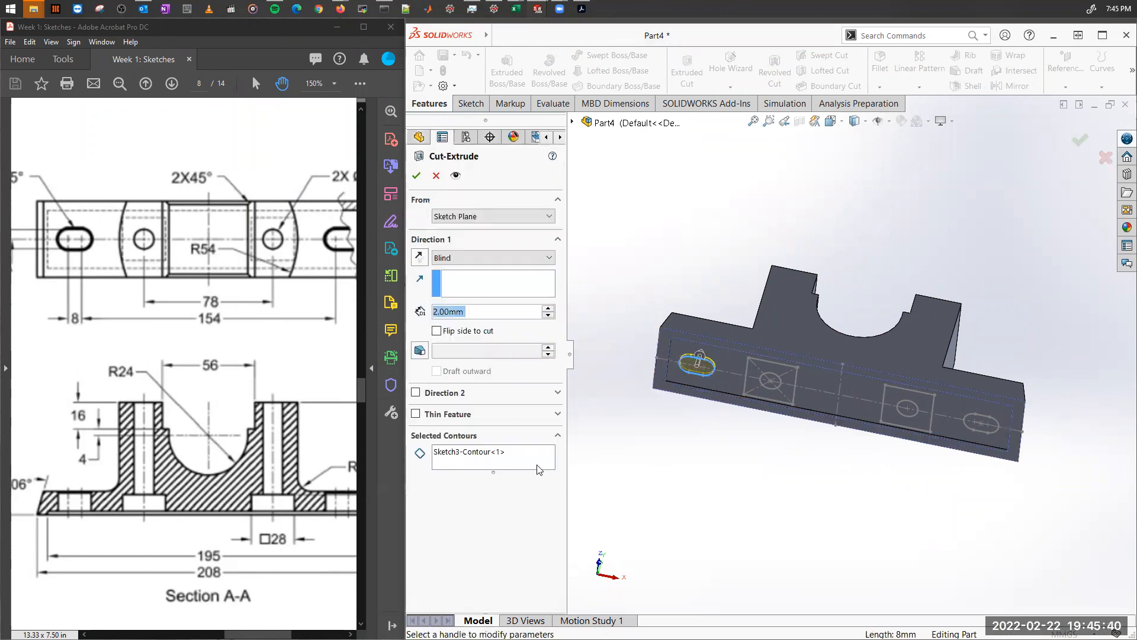
left_click(456, 257)
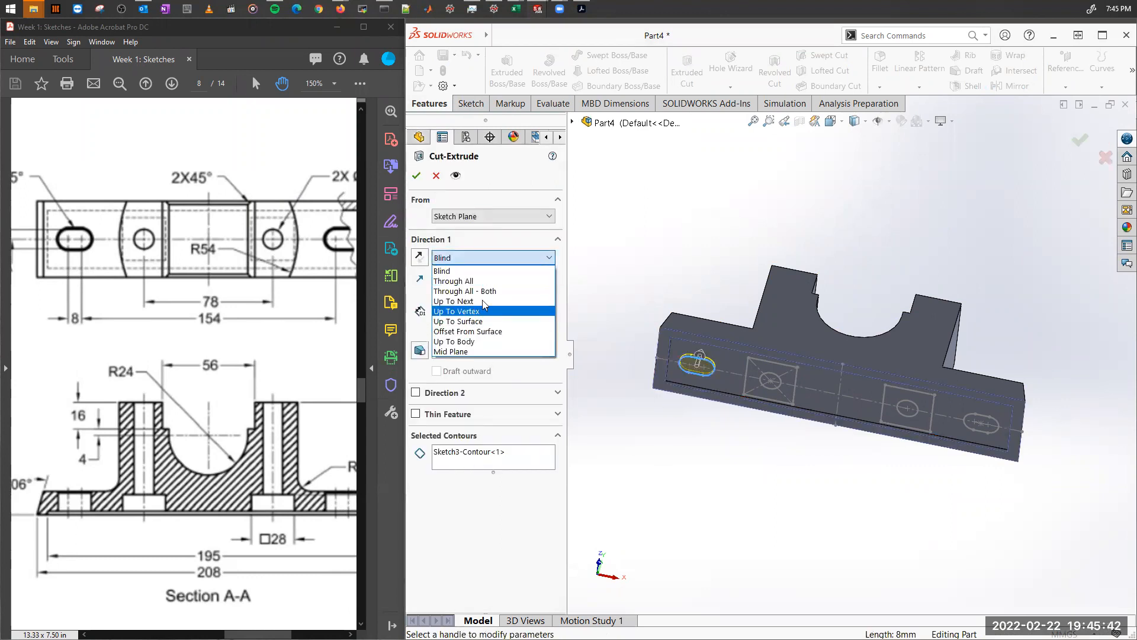
left_click(496, 282)
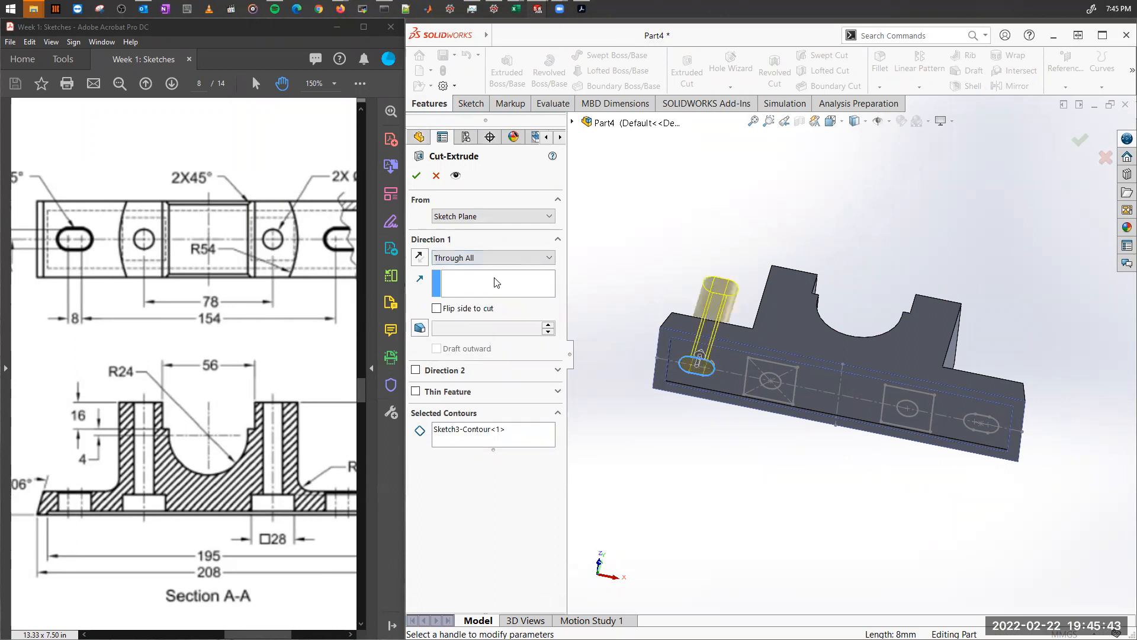
left_click(459, 436)
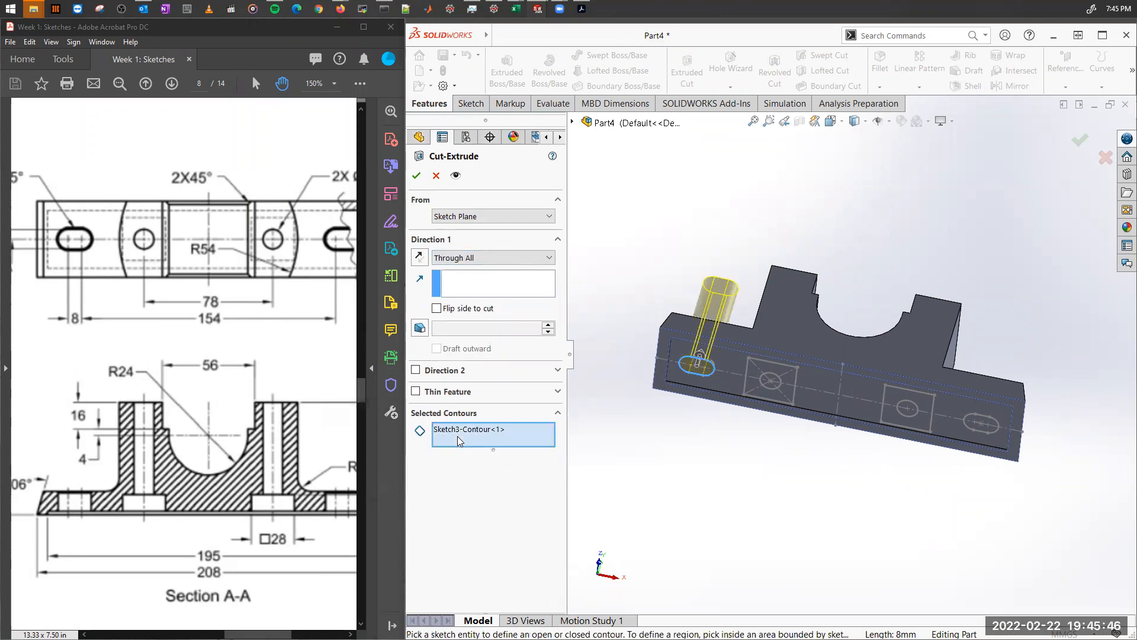
left_click(995, 419)
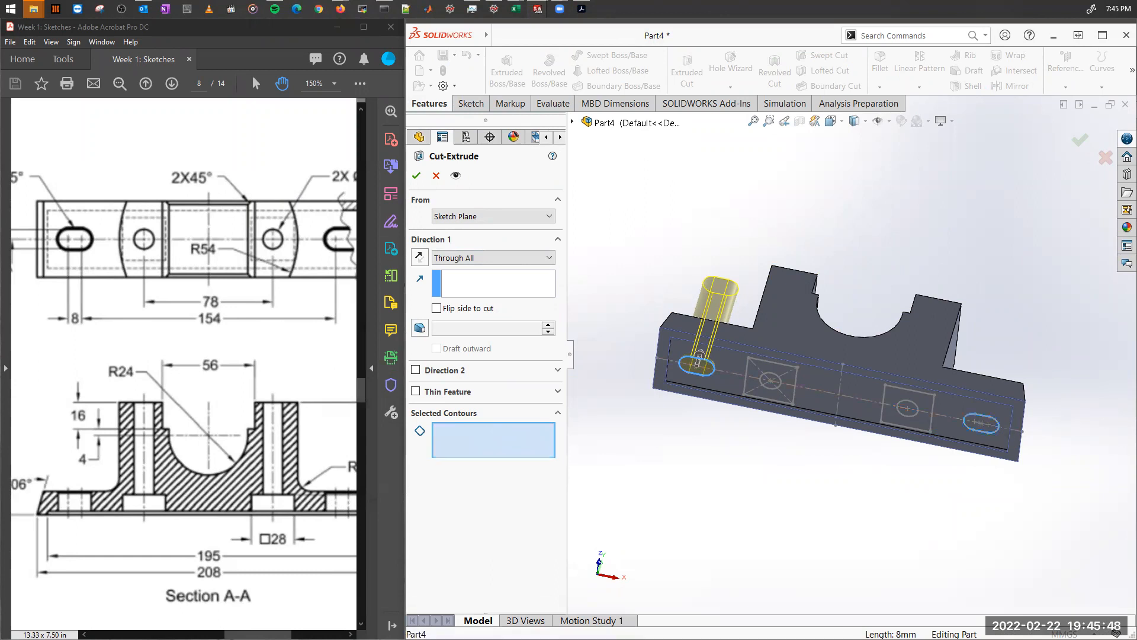
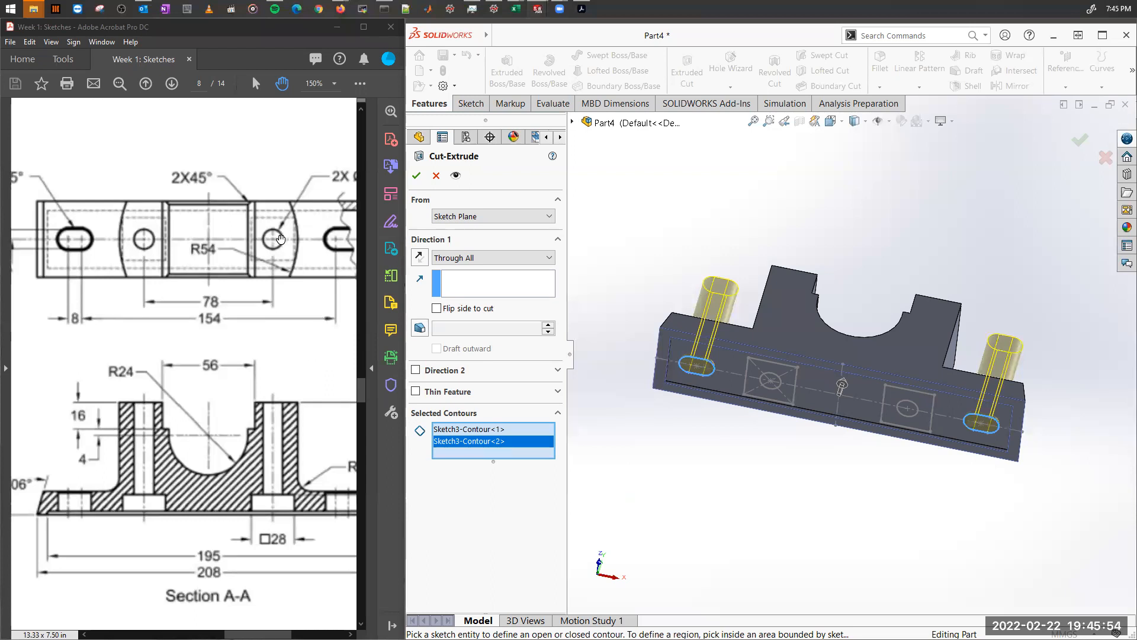
Add the two 12 mm circle contours inside the squares to the Through All cut and complete it.
left_click(777, 379)
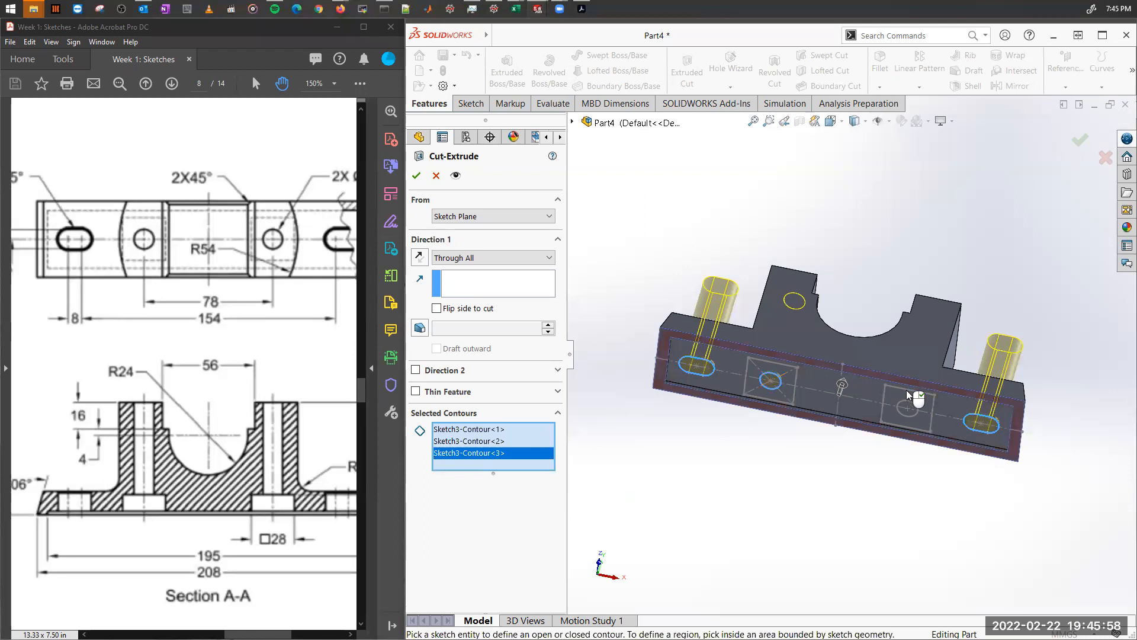
middle_click_drag(922, 384, 586, 399)
mouse_move(764, 347)
middle_mouse_down()
mouse_move(809, 301)
mouse_move(779, 346)
middle_mouse_up()
left_click(410, 176)
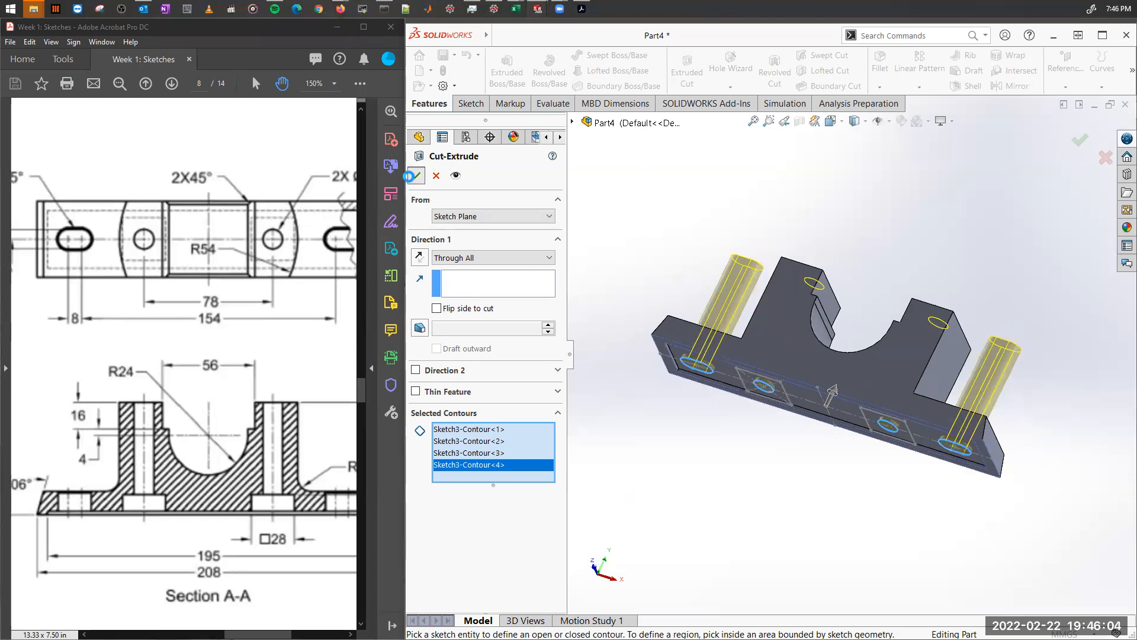
mouse_move(770, 524)
middle_mouse_down()
mouse_move(802, 389)
mouse_move(779, 516)
middle_mouse_up()
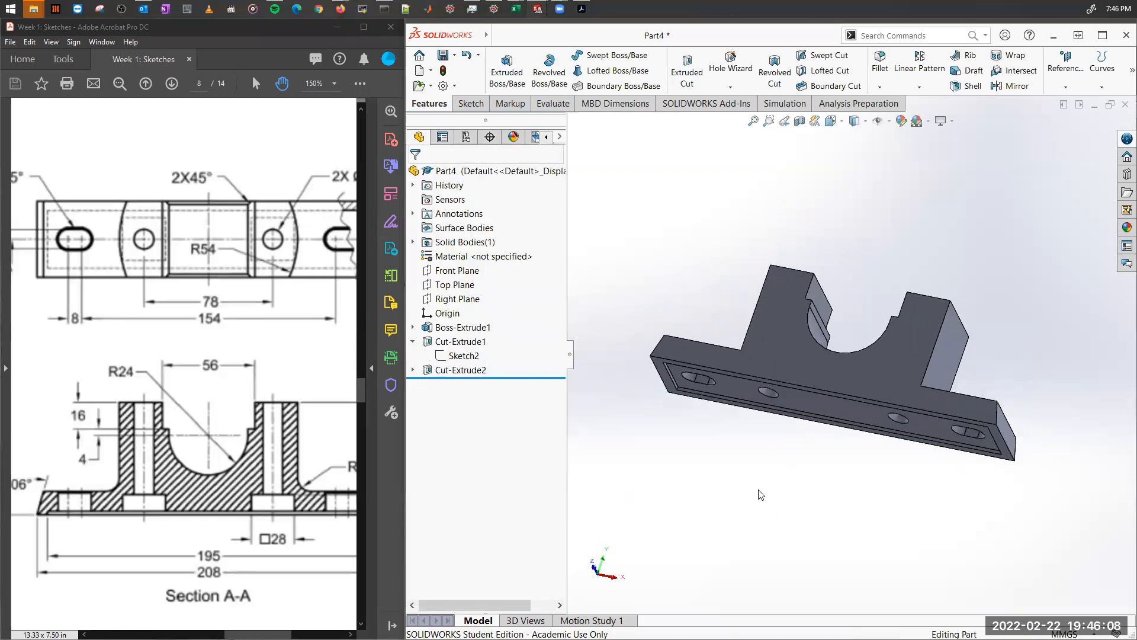
Show Sketch3, the sketch used by the slot and hole cut, on the underside of the bracket.
left_click(413, 372)
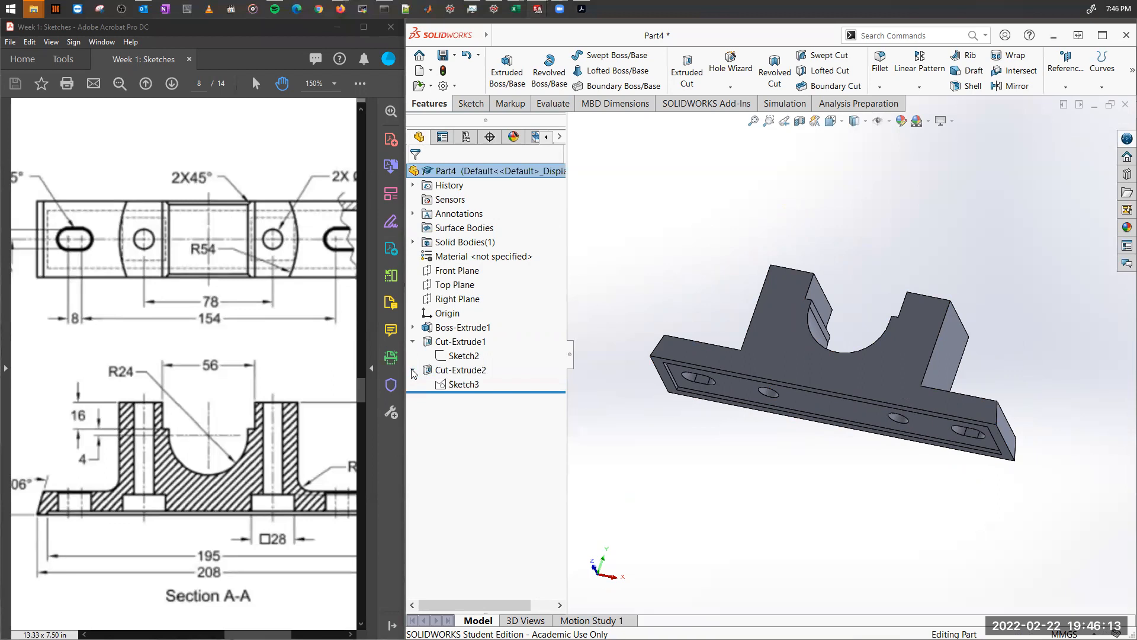
left_click(464, 383)
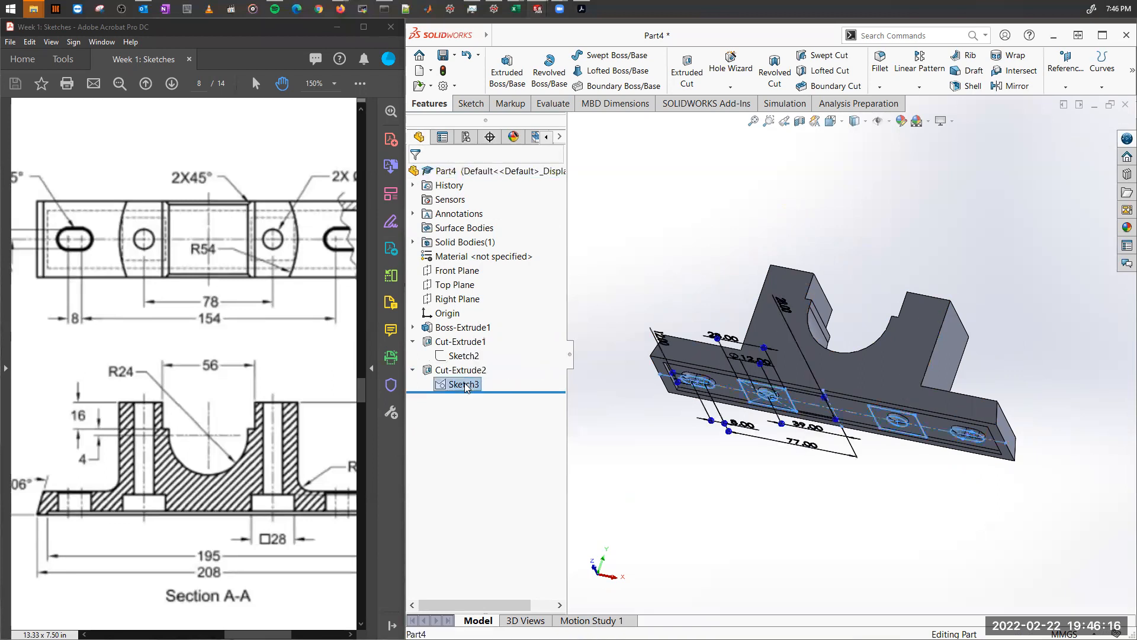
right_click(464, 383)
left_click(476, 367)
left_click(698, 460)
mouse_move(801, 407)
middle_mouse_down()
mouse_move(823, 337)
mouse_move(752, 322)
middle_mouse_up()
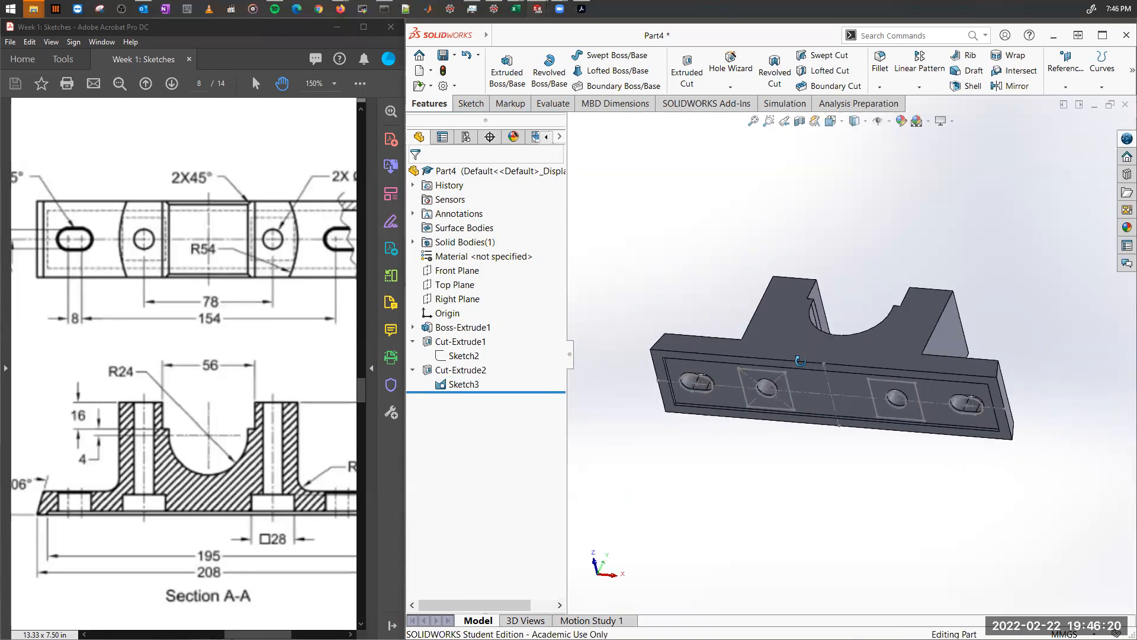
Cut both 28 mm square contours of the shown sketch into the underside to a blind depth of 12 mm.
left_click(687, 70)
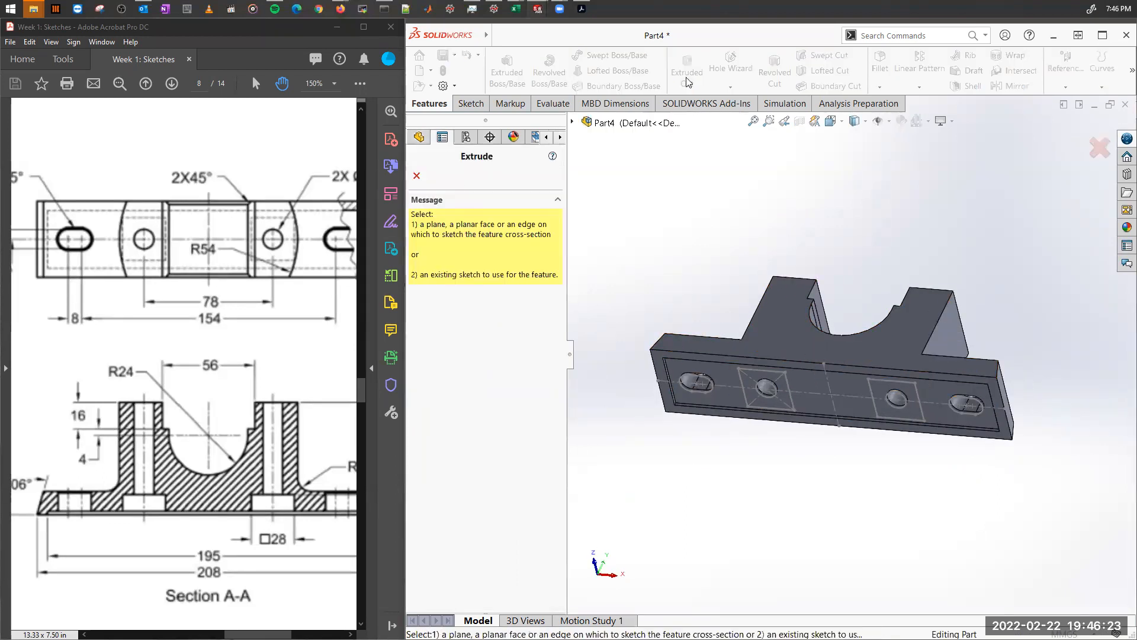
left_click(765, 370)
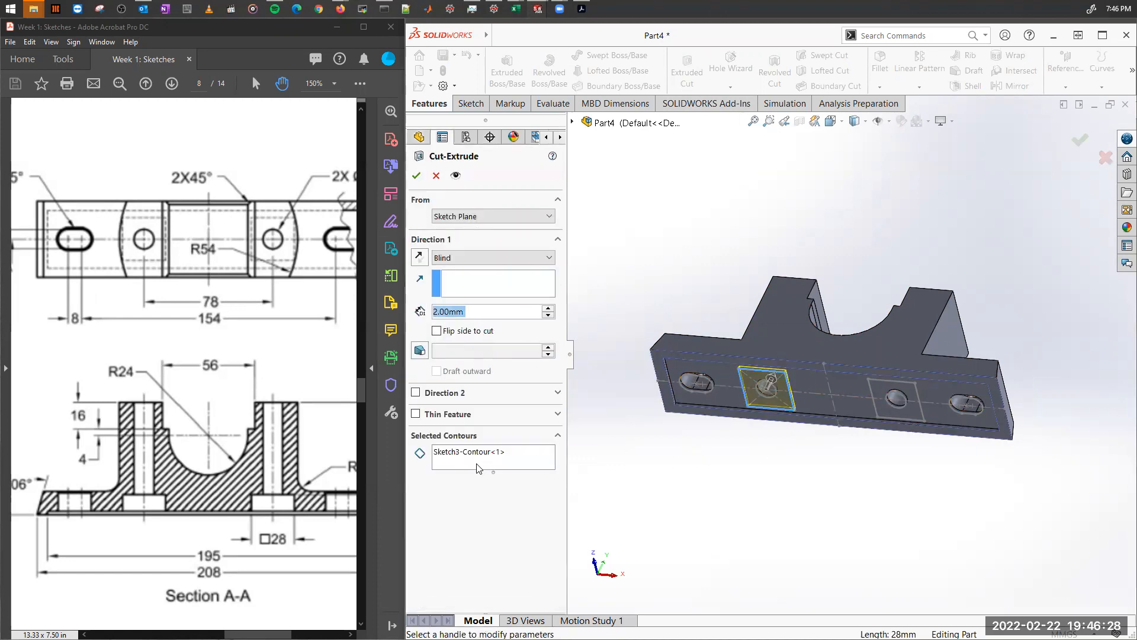
left_click(473, 465)
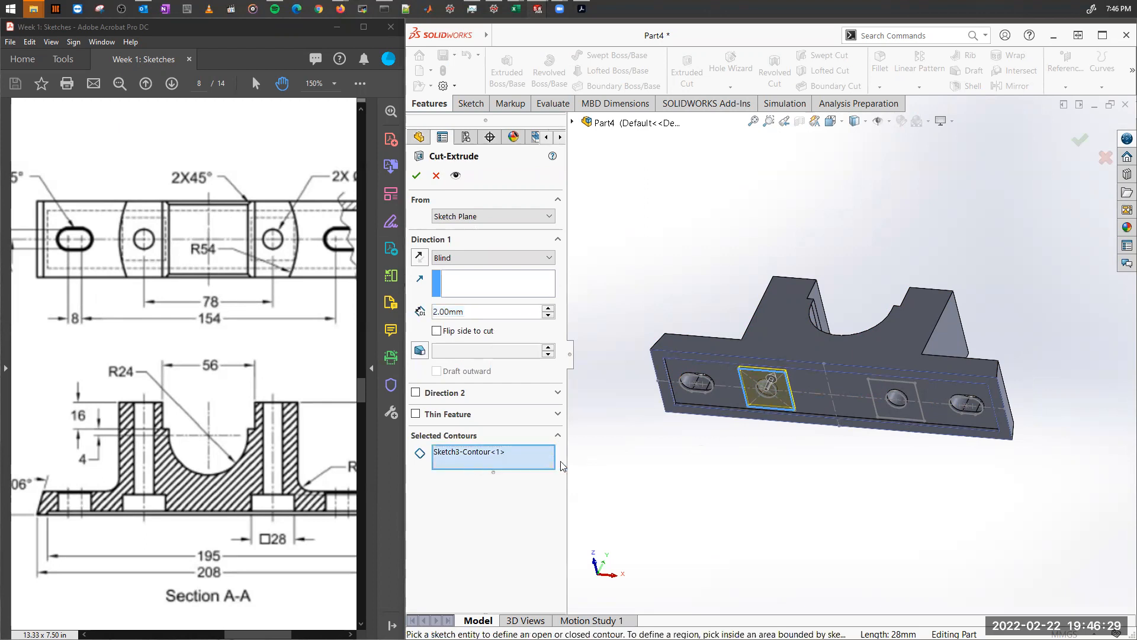
left_click(923, 413)
mouse_move(174, 485)
left_mouse_down()
mouse_move(118, 481)
mouse_move(122, 443)
mouse_move(138, 443)
left_mouse_up()
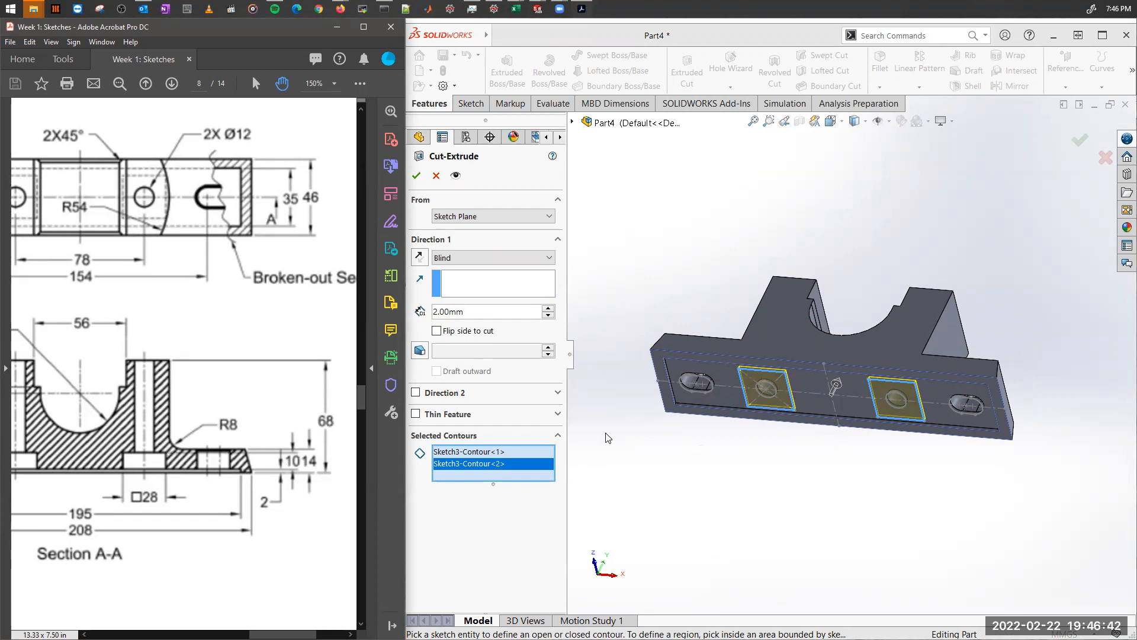
left_click(456, 314)
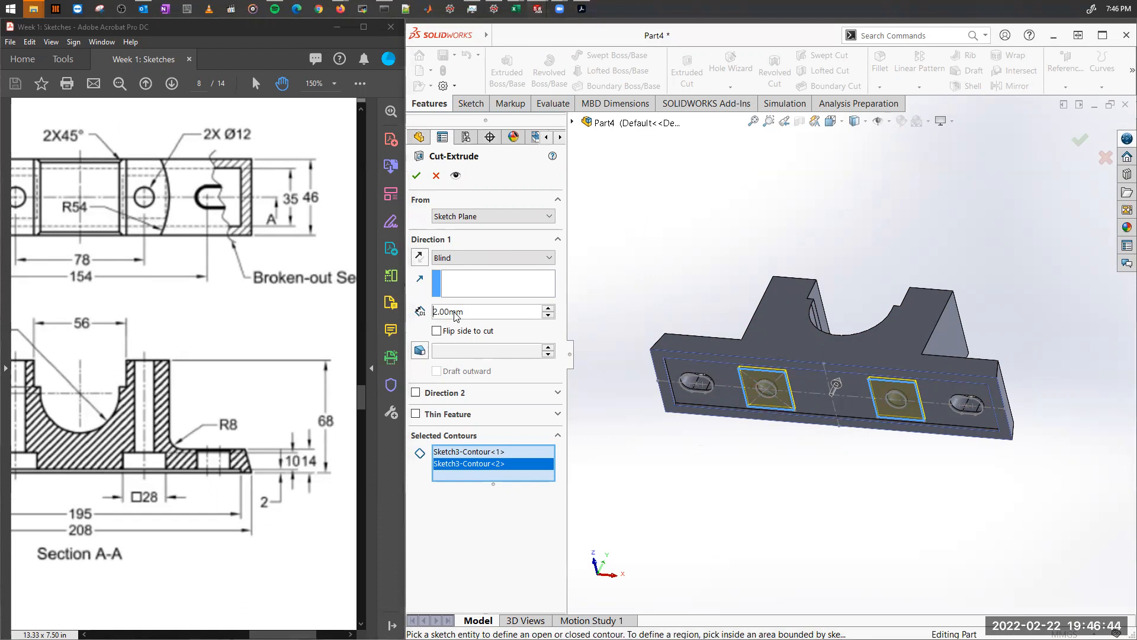
type("1")
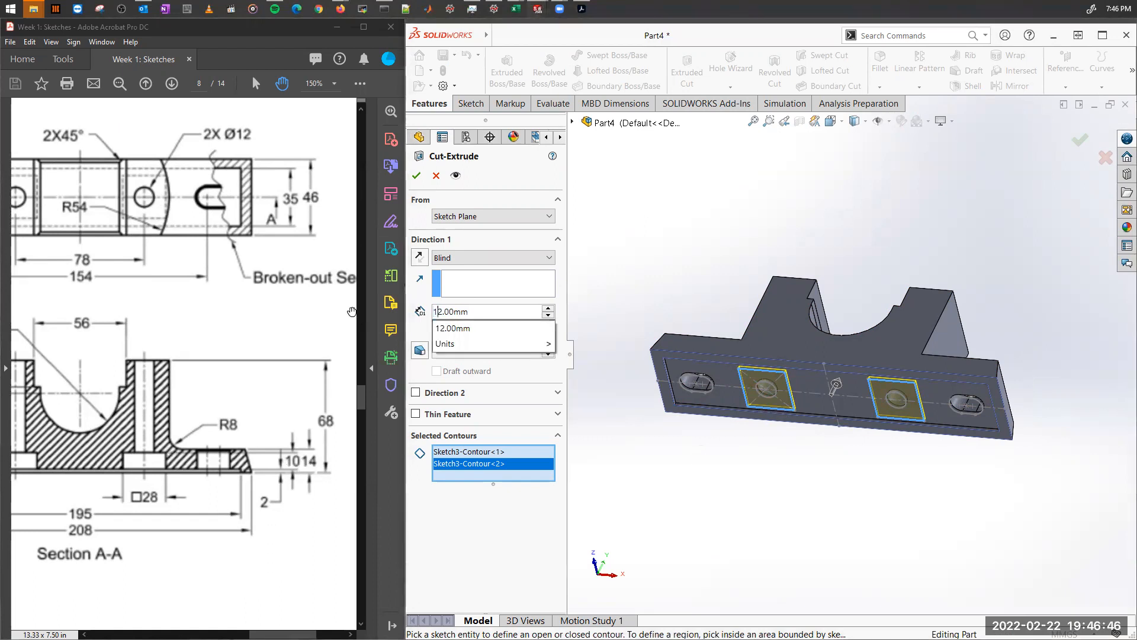
key("Return")
left_click(417, 175)
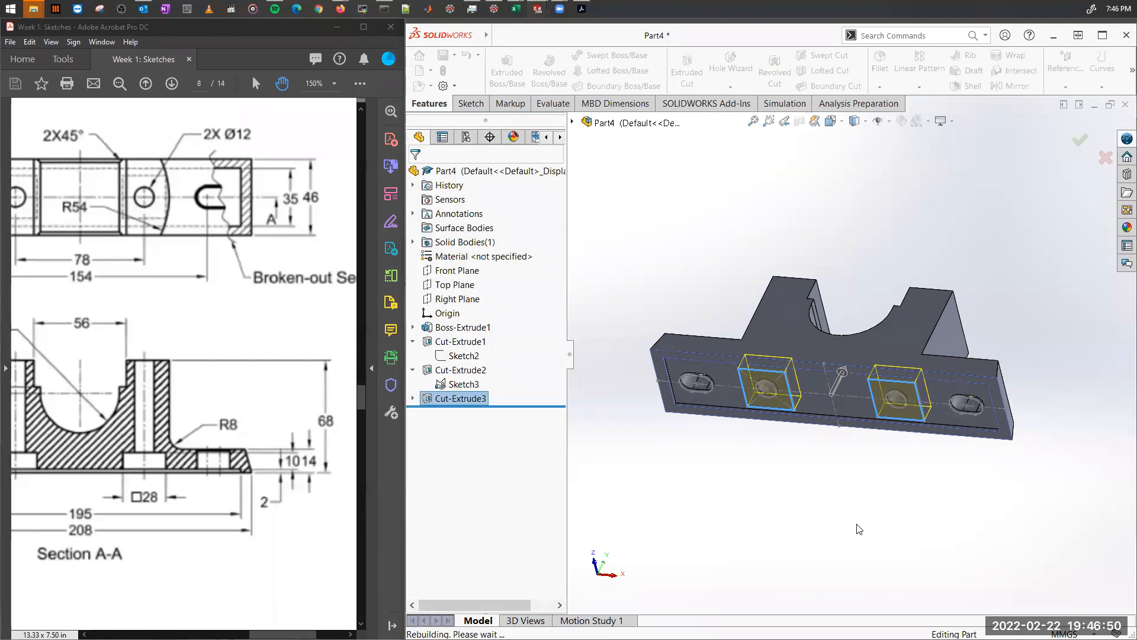
Hide Sketch3 again and turn the bracket to show its upper side.
right_click(445, 384)
left_click(456, 365)
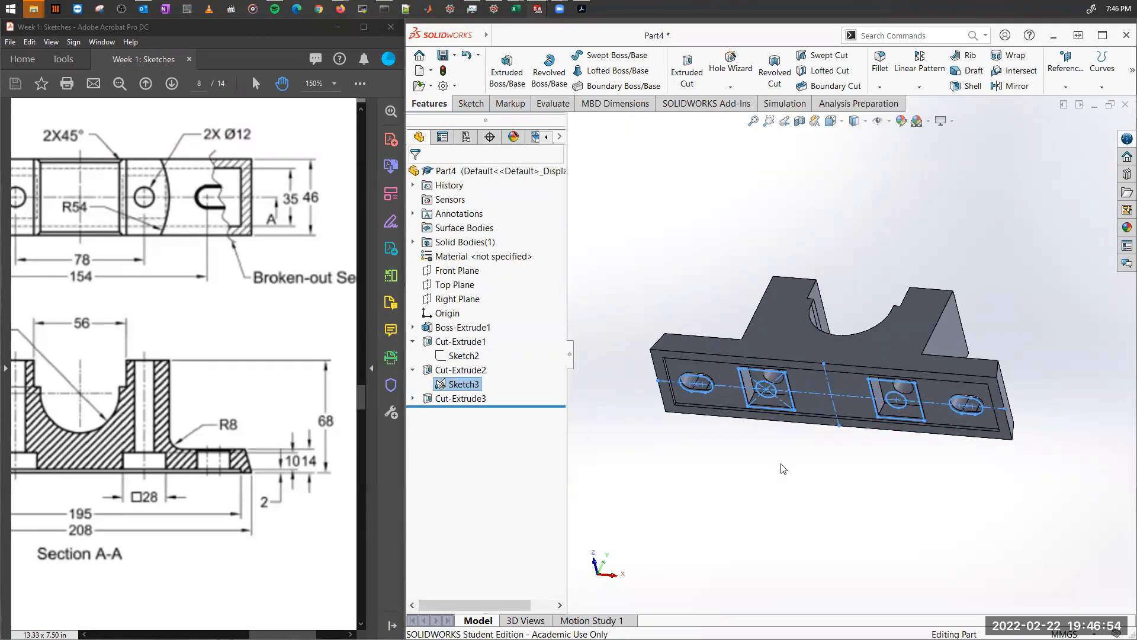
mouse_move(779, 467)
middle_mouse_down()
mouse_move(853, 451)
mouse_move(832, 599)
middle_mouse_up()
Start a new sketch on the top face of the bracket's left pillar, viewed straight on.
mouse_move(38, 358)
left_mouse_down()
mouse_move(194, 365)
mouse_move(342, 438)
left_mouse_up()
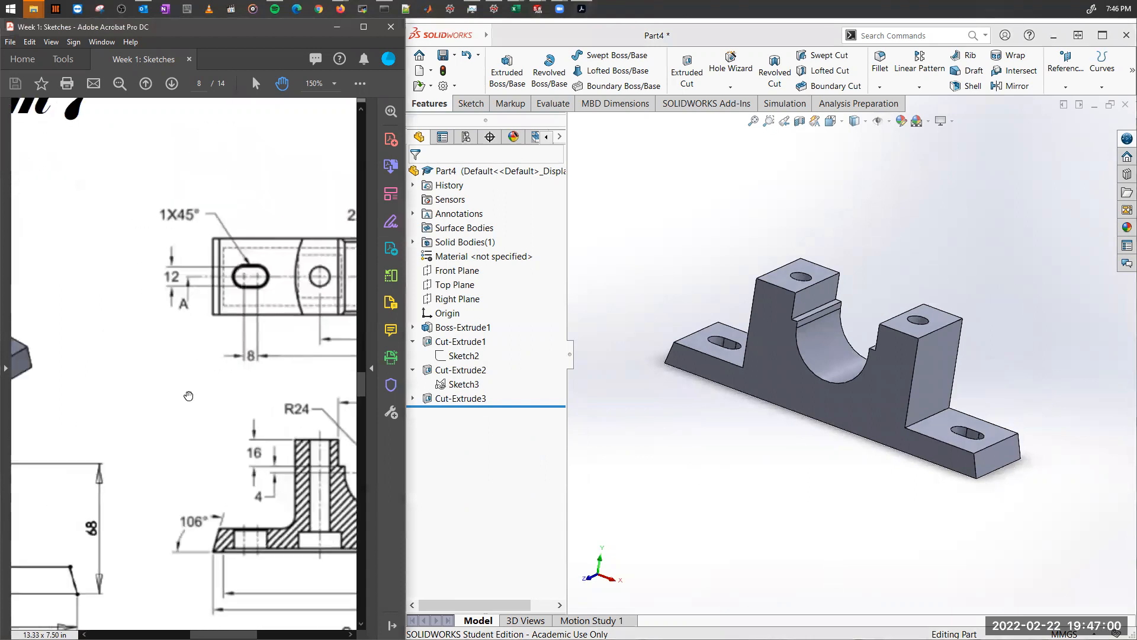
left_click_drag(177, 396, 283, 362)
left_click_drag(116, 370, 251, 440)
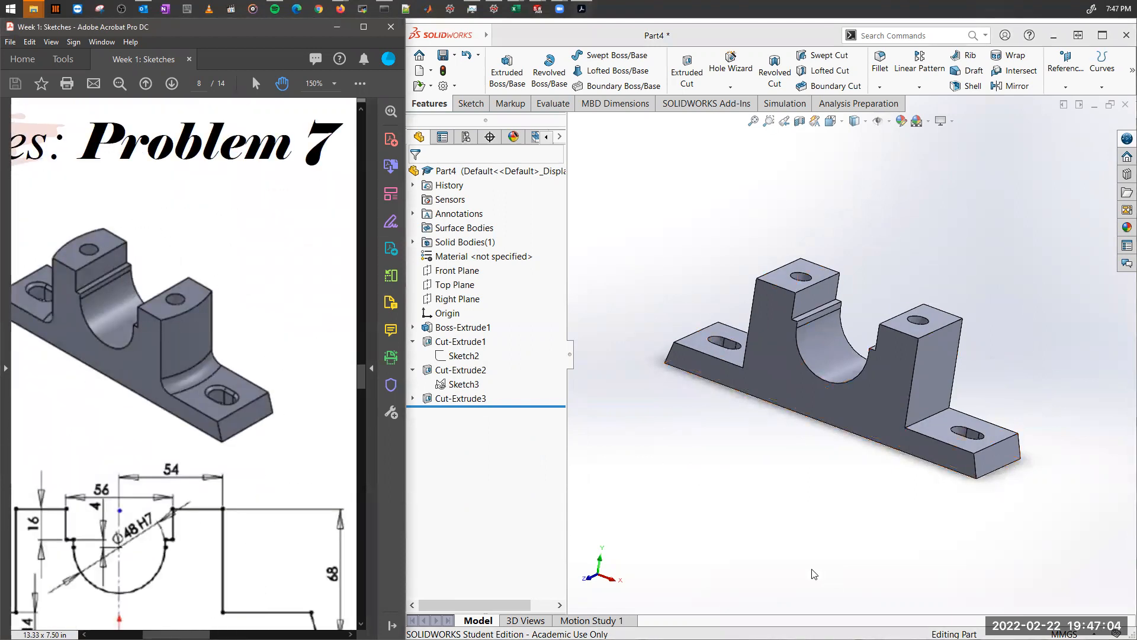
left_click(787, 283)
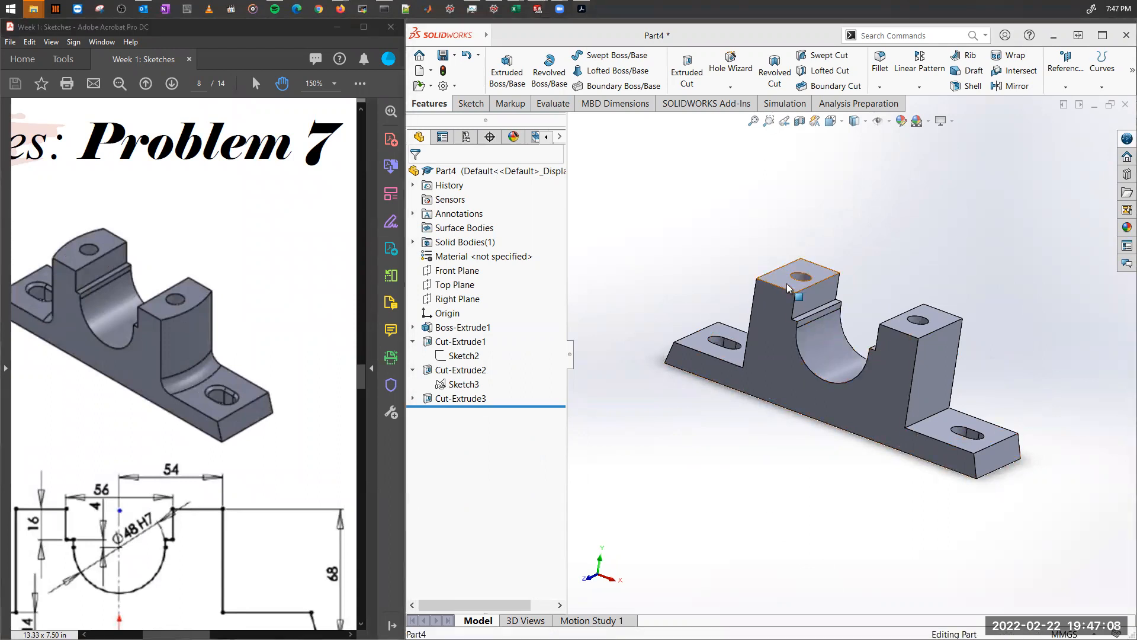
right_click(774, 281)
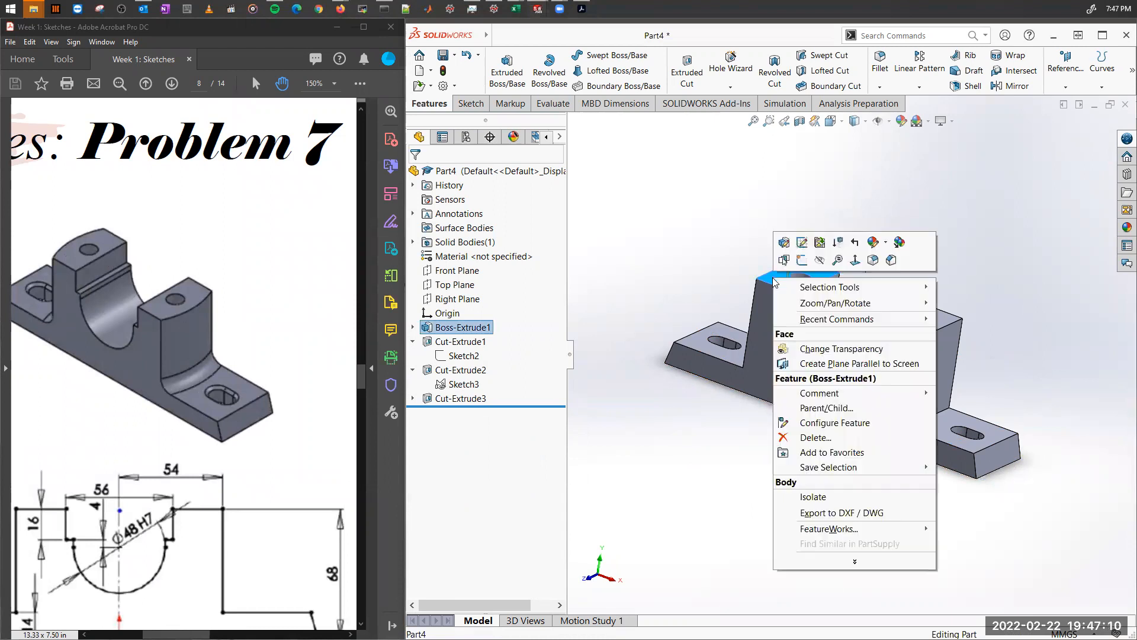
left_click(855, 260)
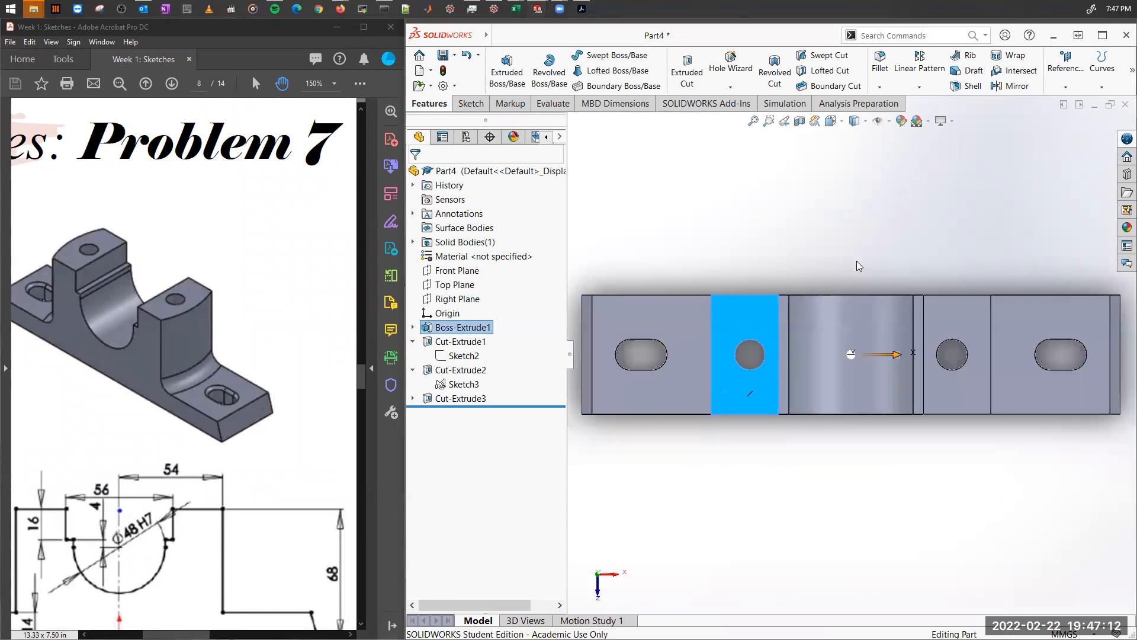
left_click(846, 216)
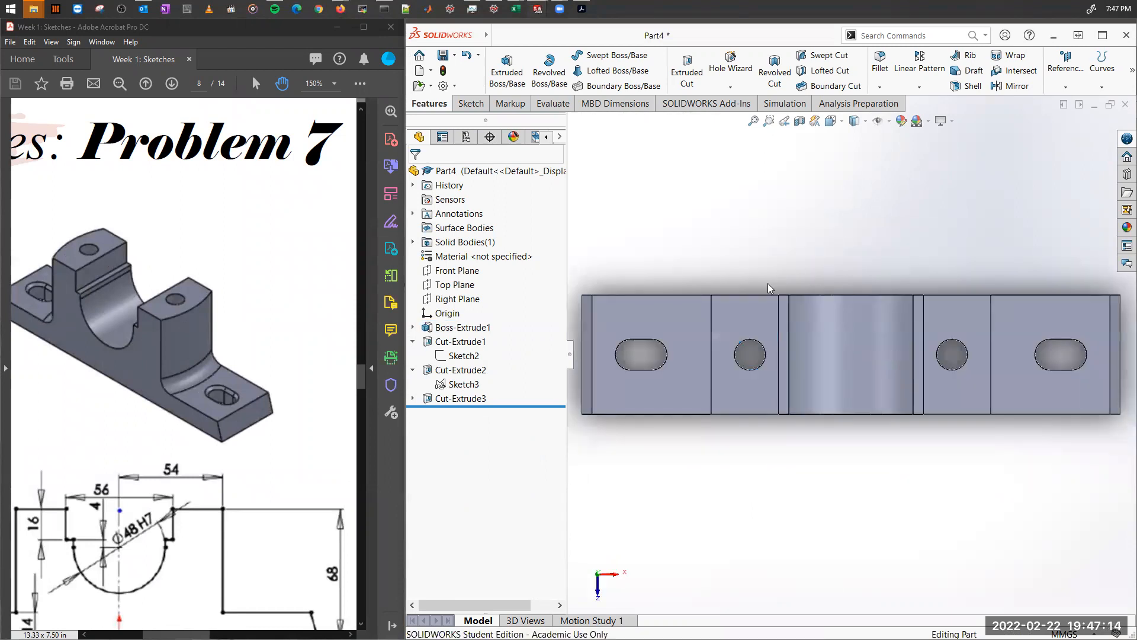
left_click(746, 317)
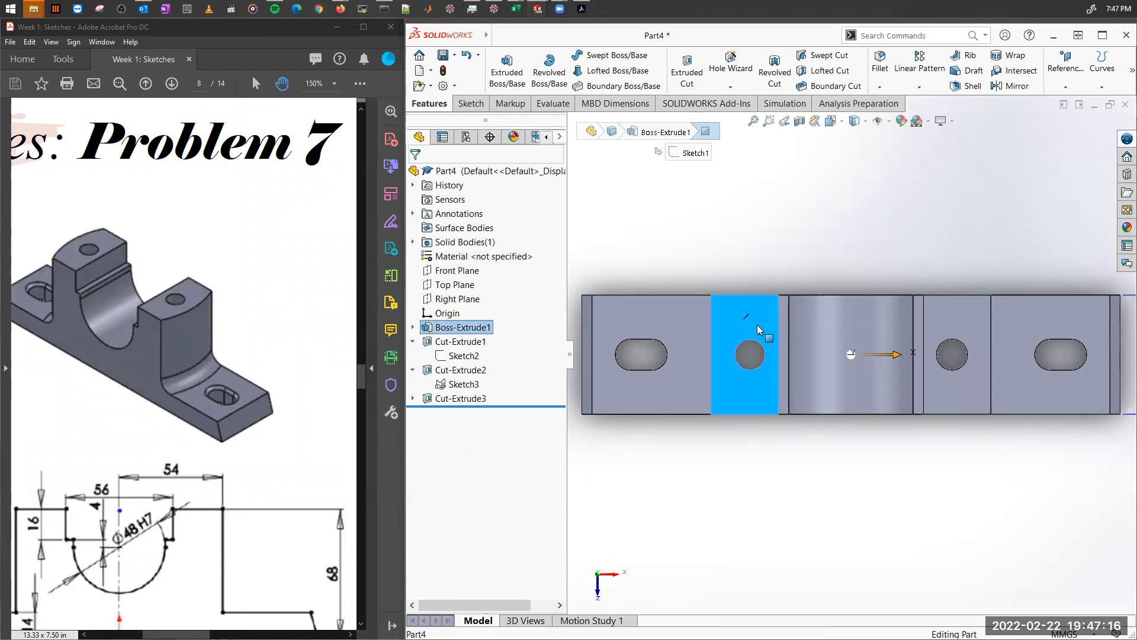
right_click(756, 326)
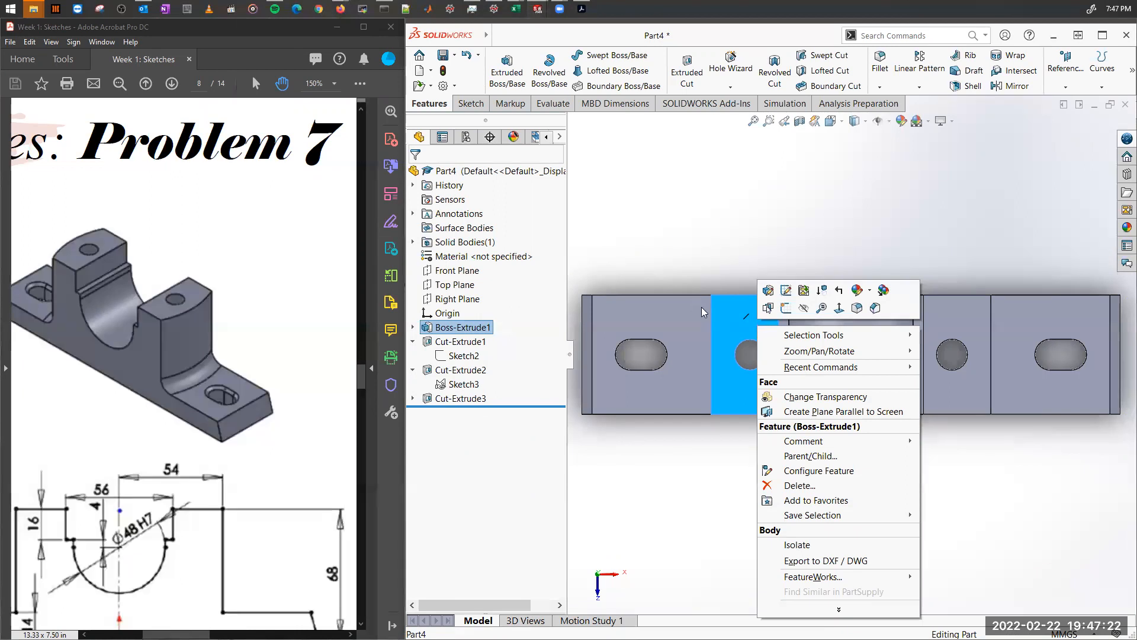
left_click(709, 273)
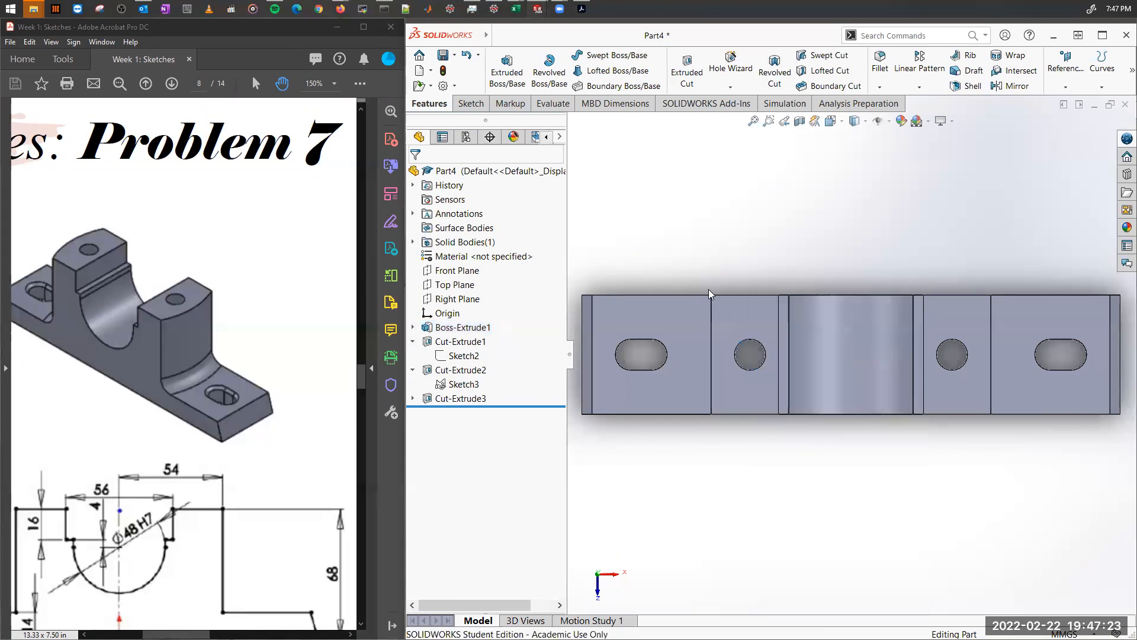
left_click(760, 309)
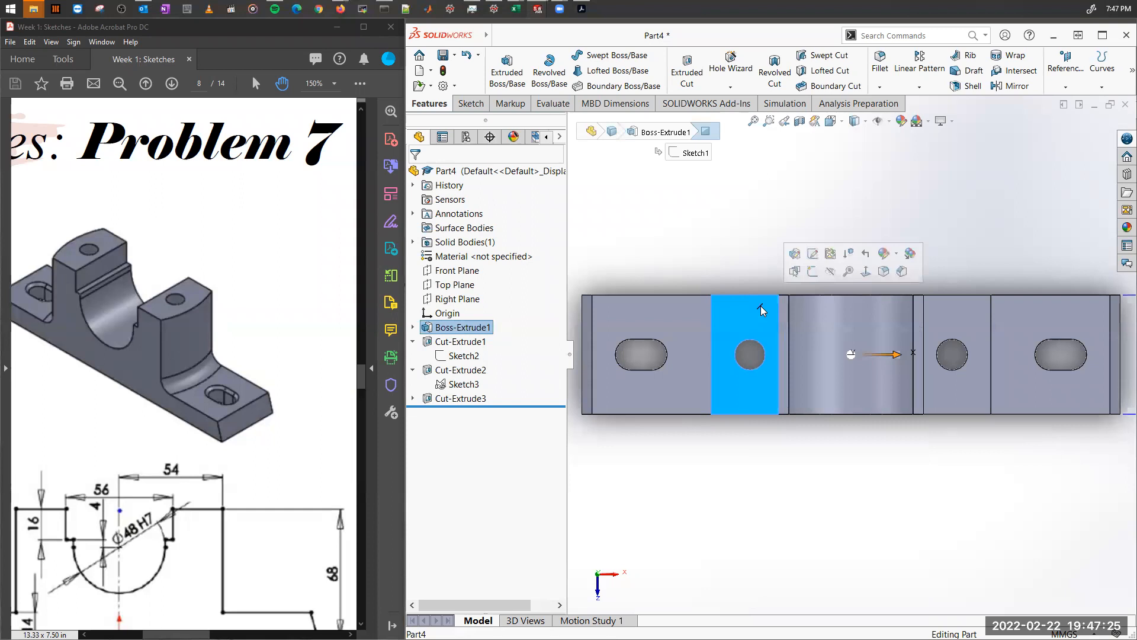
left_click(810, 271)
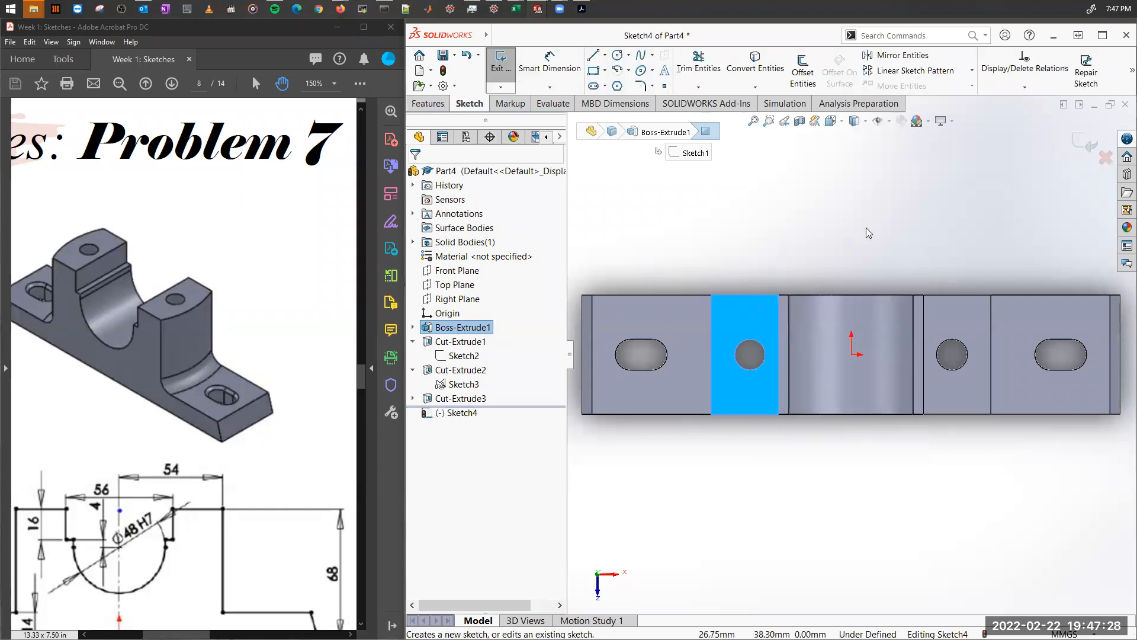
left_click(815, 197)
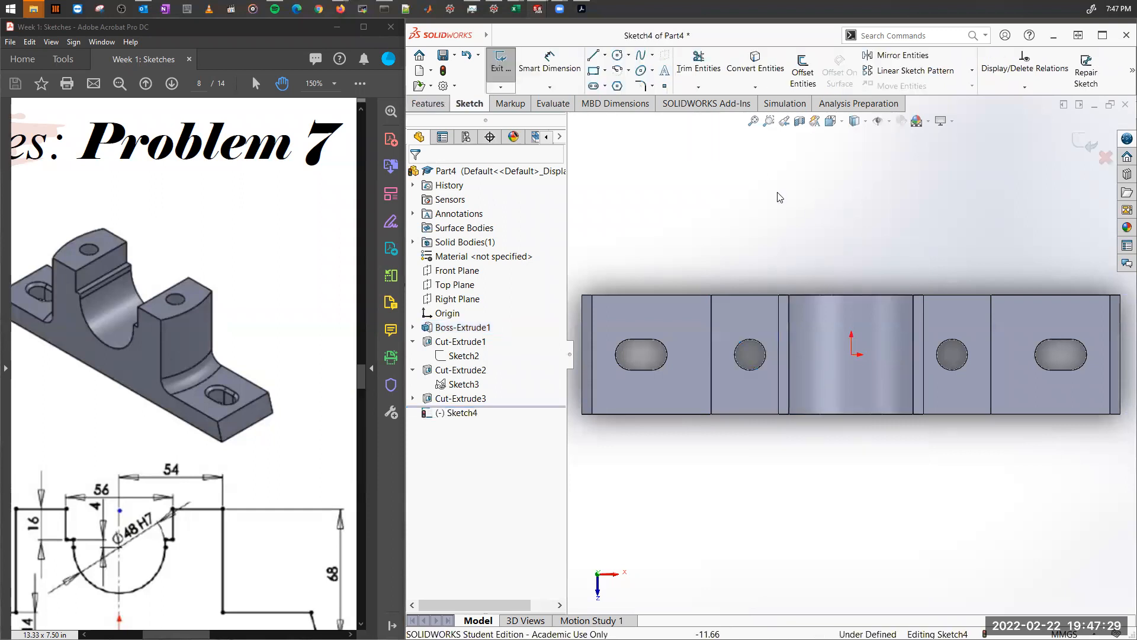
Draw a vertical construction line through the origin between the front and back edges of the bracket.
left_click(606, 56)
left_click(609, 87)
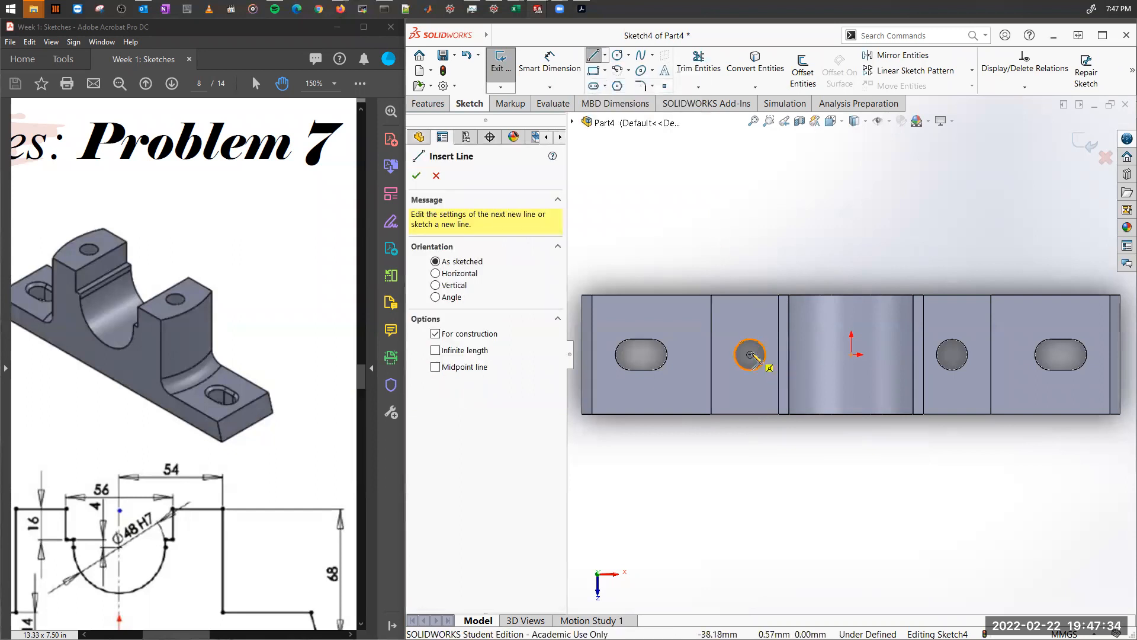
left_click(851, 294)
left_click(851, 413)
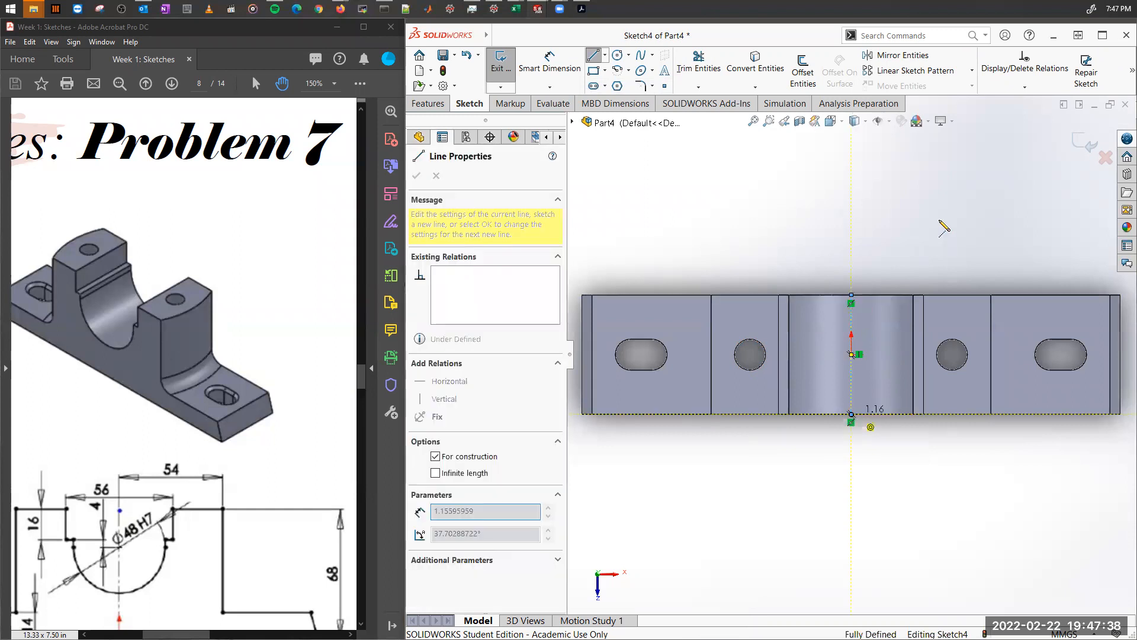
key("Escape")
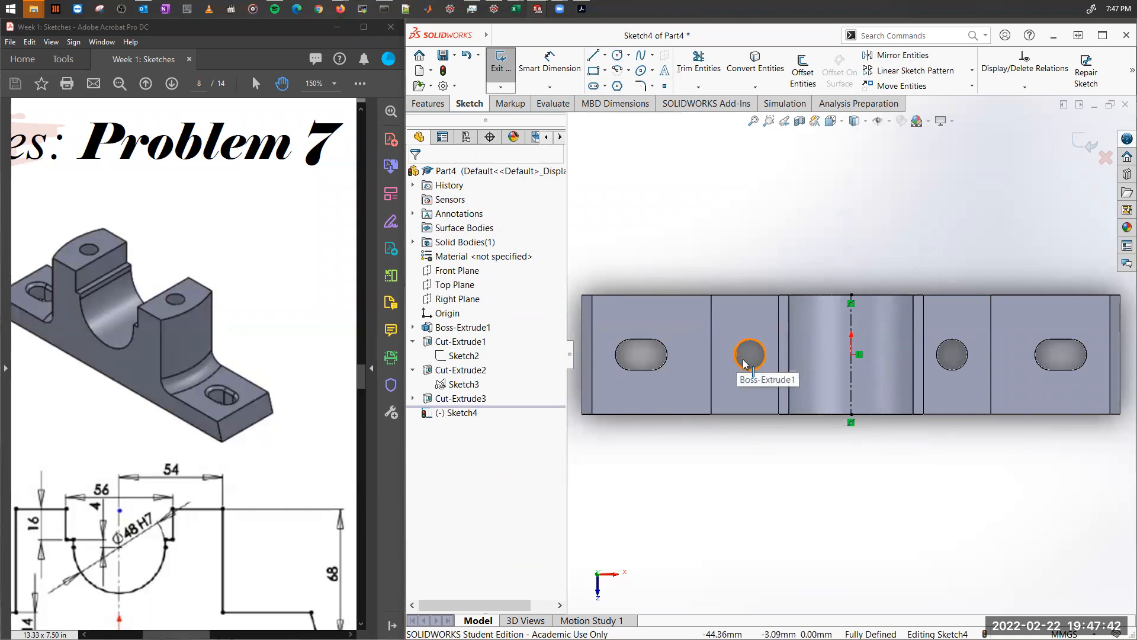
Draw a horizontal construction line joining the centres of the two round pillar holes.
key("Return")
left_click(750, 354)
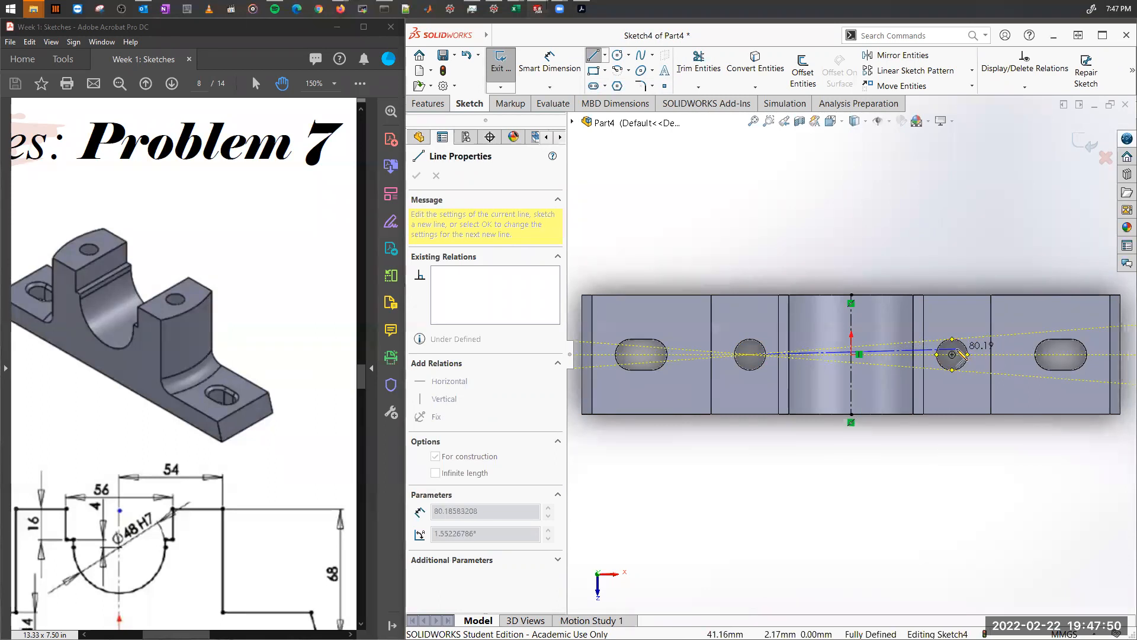
left_click(952, 355)
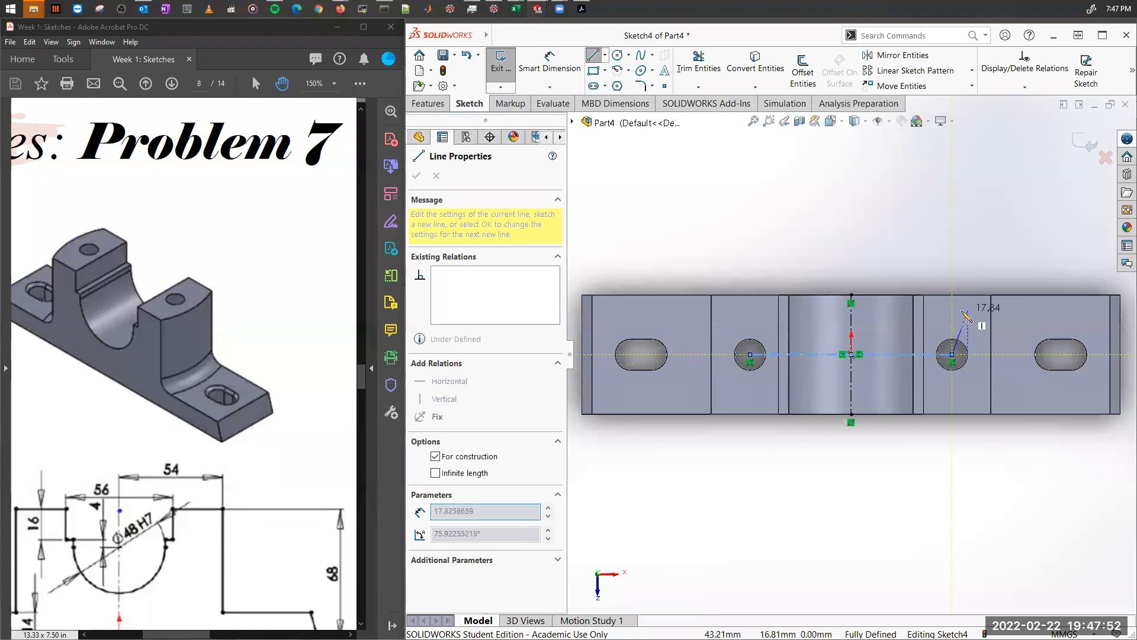
key("Escape")
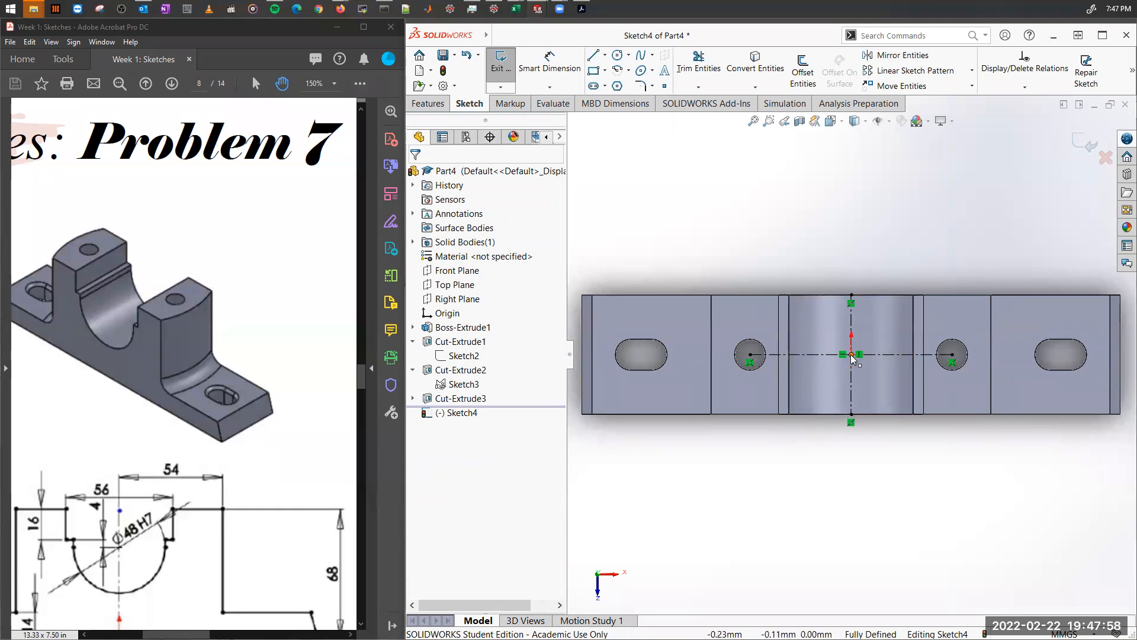
Draw a centerpoint arc about 65 mm in radius centred on the origin, sweeping about 235° around the left pillar.
left_click_drag(215, 379, 14, 332)
scroll(234, 358, "down", 2, "ctrl")
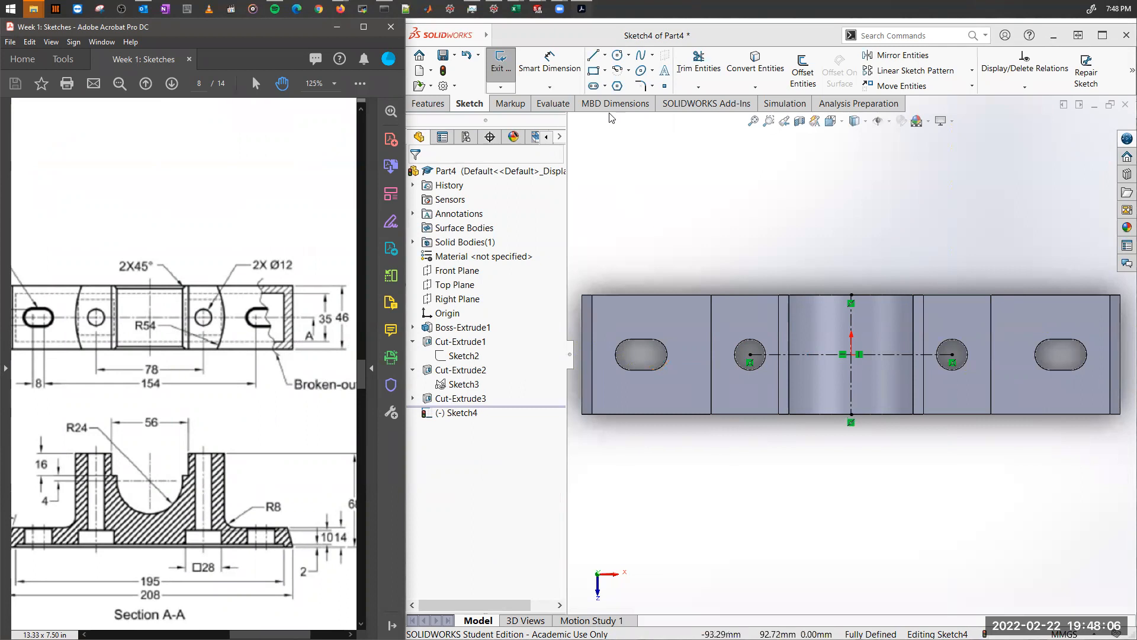
left_click(628, 70)
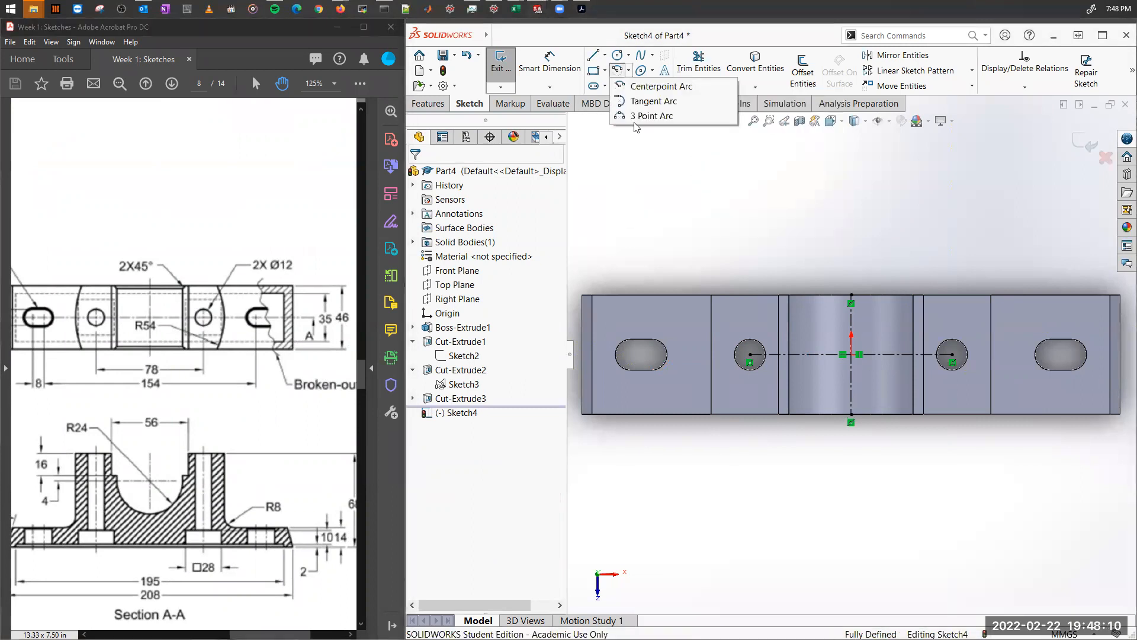
left_click(657, 87)
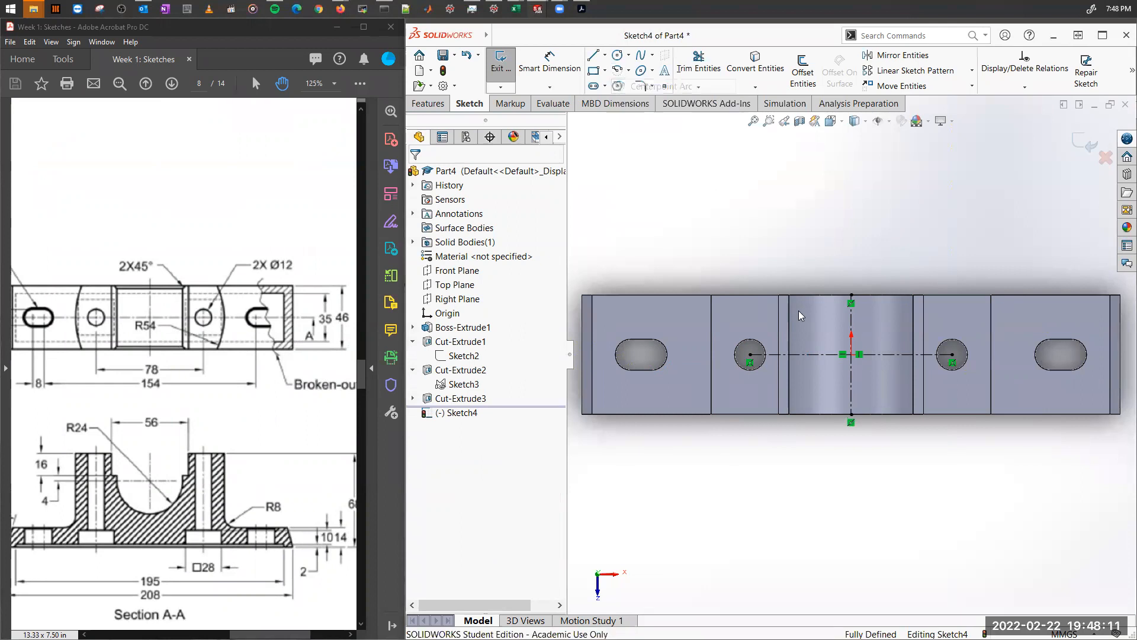
left_click(853, 354)
left_click(952, 219)
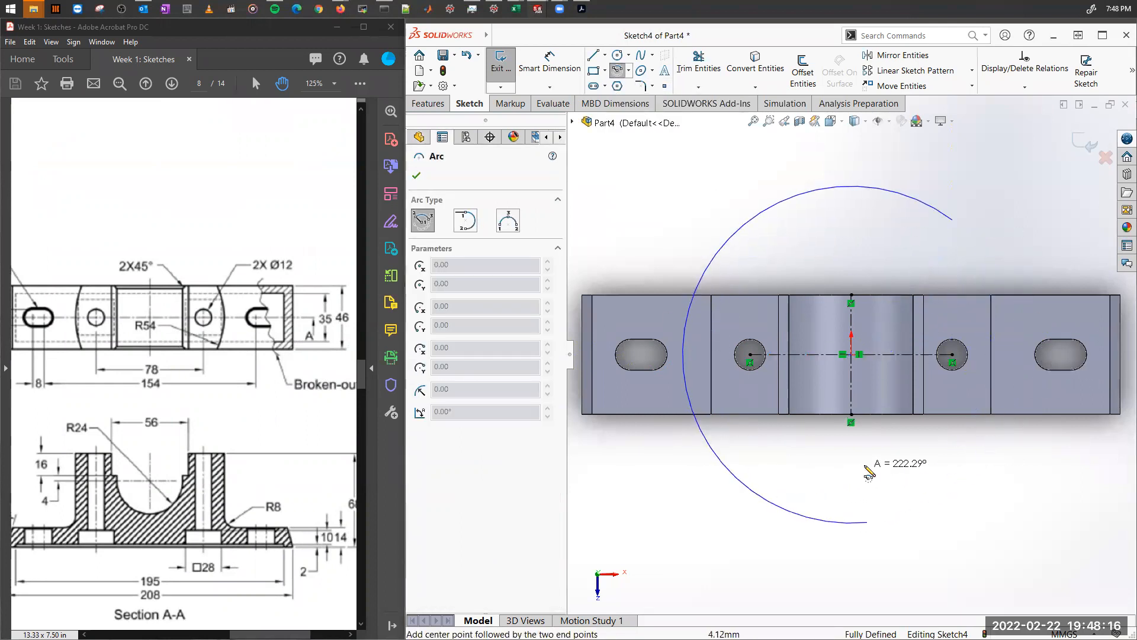
left_click(889, 465)
key("Escape")
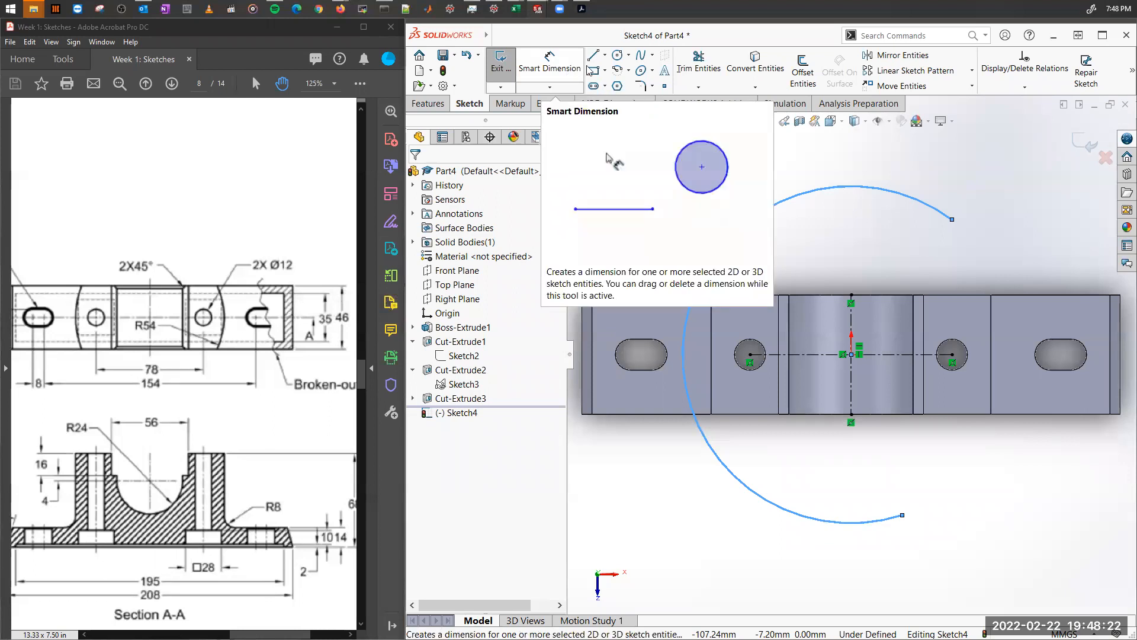
Dimension the arc's radius as 54 mm.
left_click(551, 67)
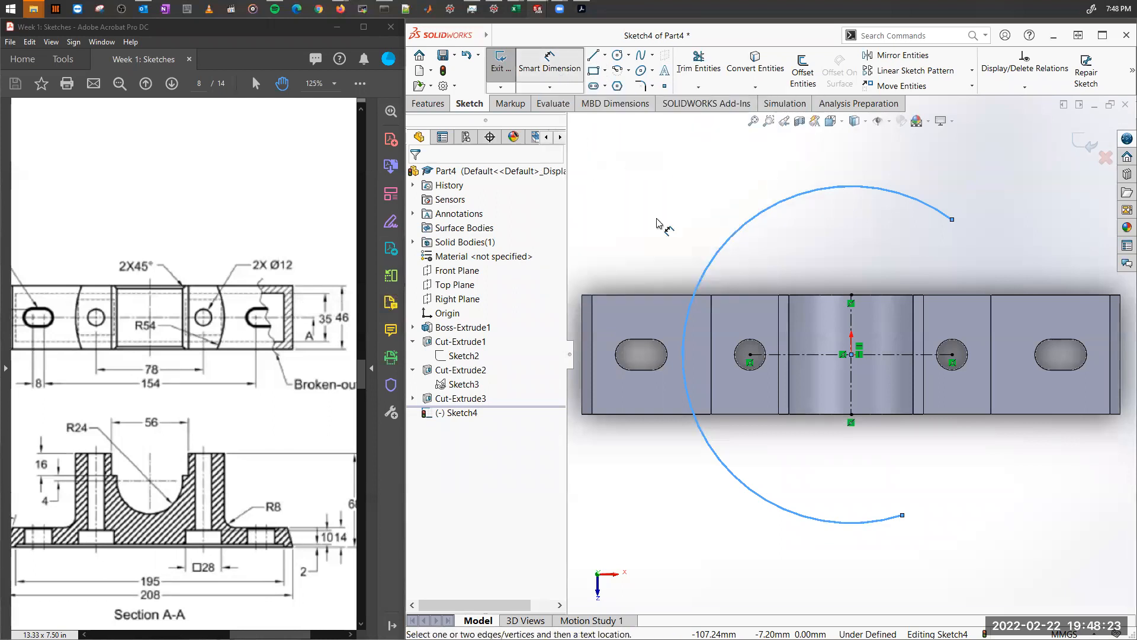
left_click(711, 255)
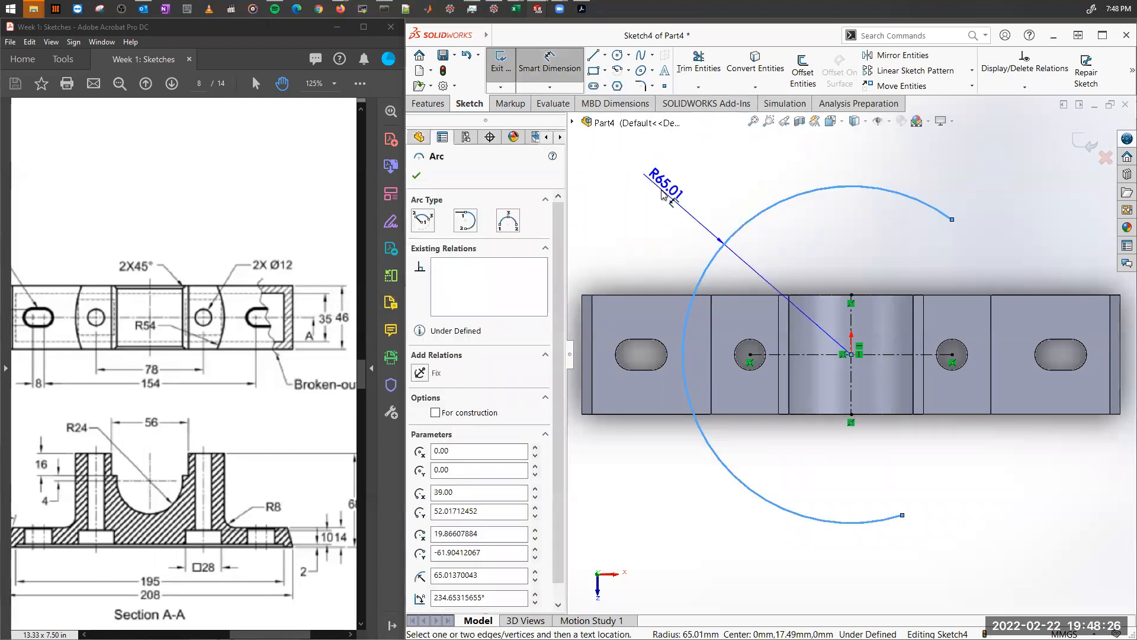
left_click(662, 194)
type("54")
key("Escape")
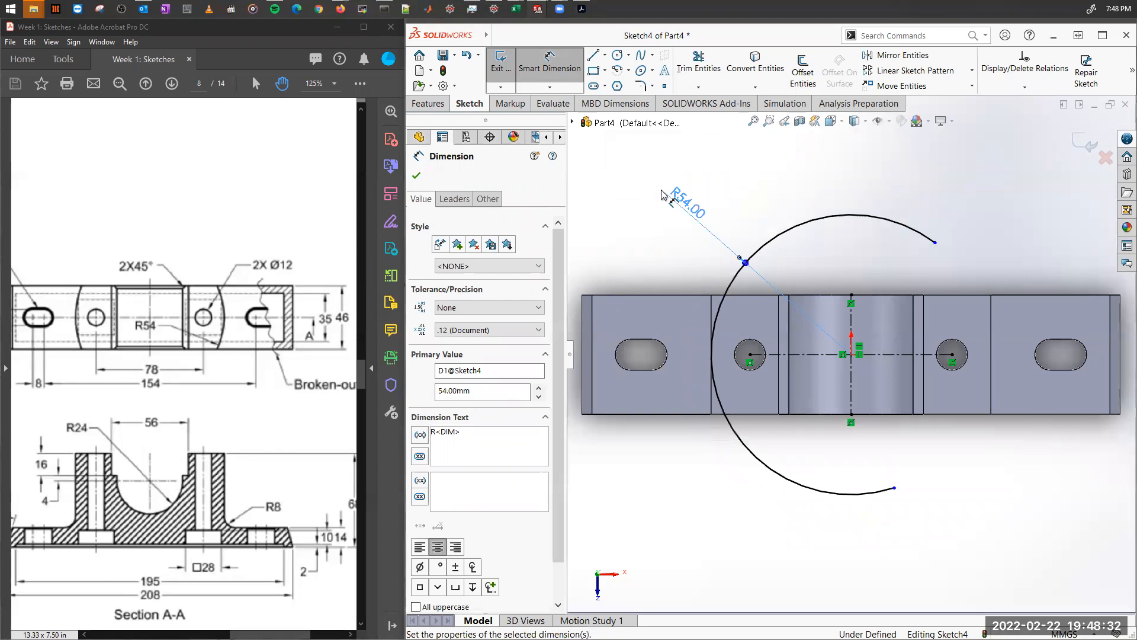
key("Escape")
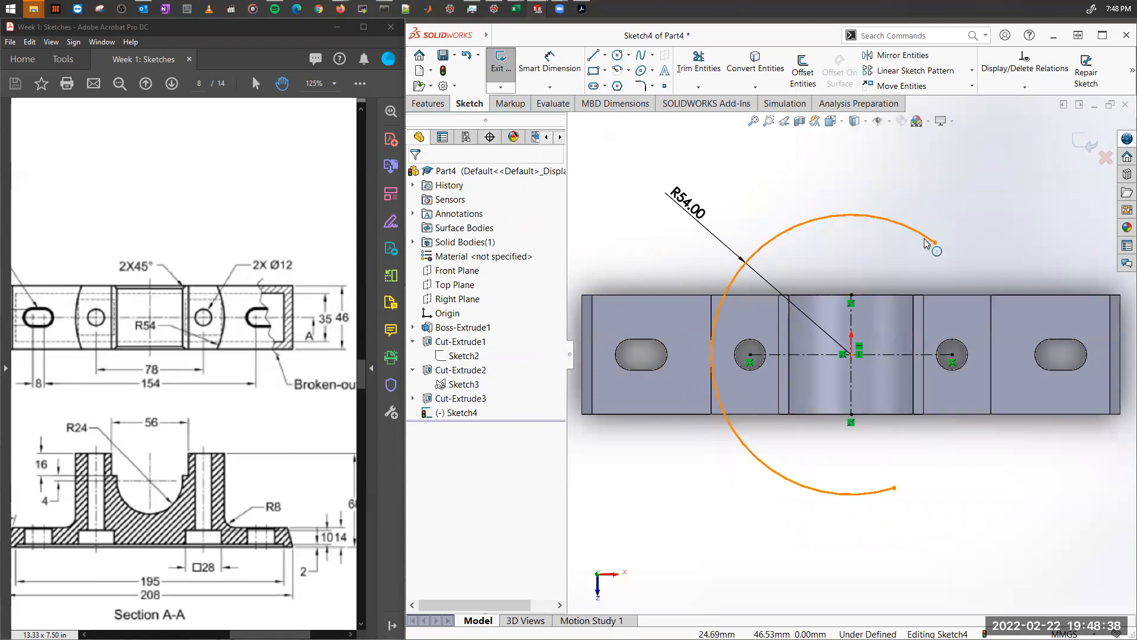
Mirror the 54 mm arc about the vertical construction line, keeping the original.
middle_click_drag(919, 400, 904, 386)
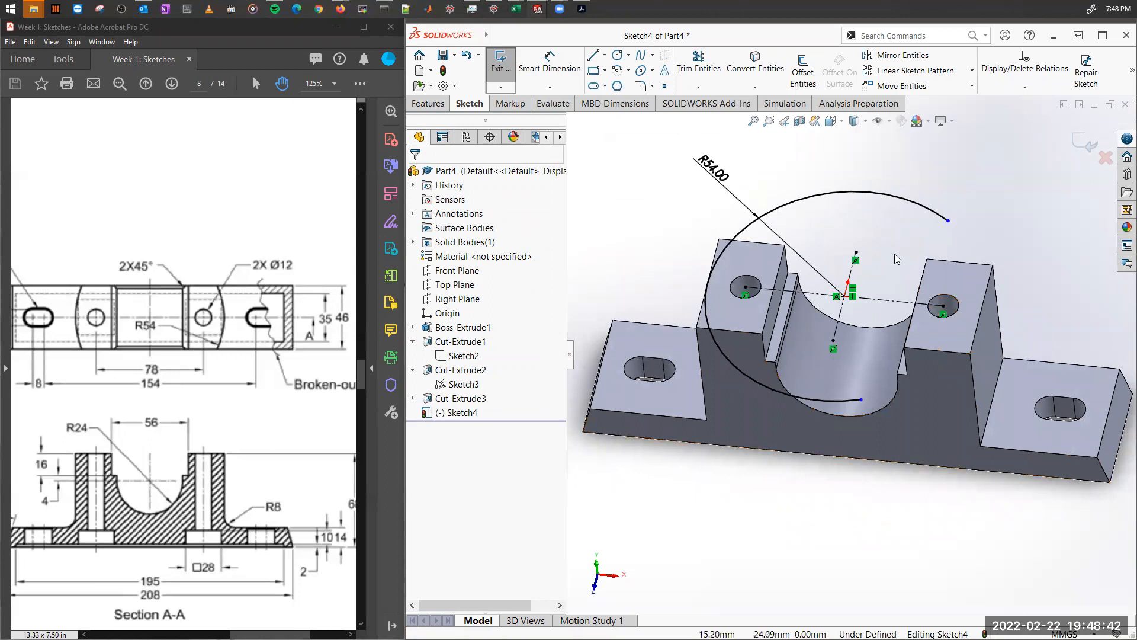
left_click(896, 55)
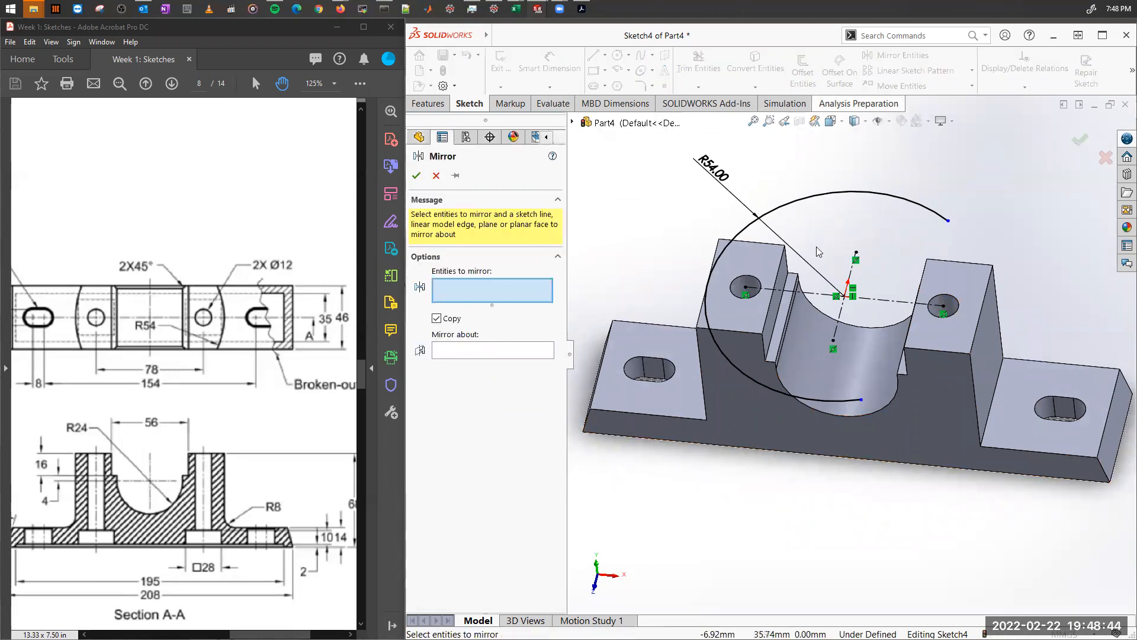
left_click(746, 234)
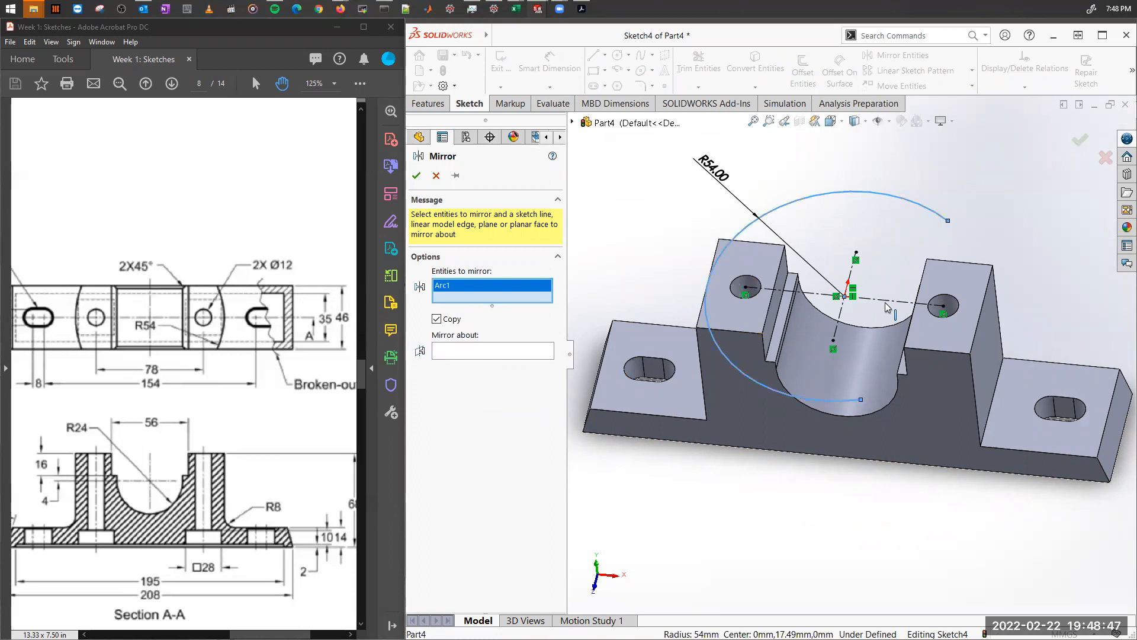
left_click(509, 354)
left_click(851, 277)
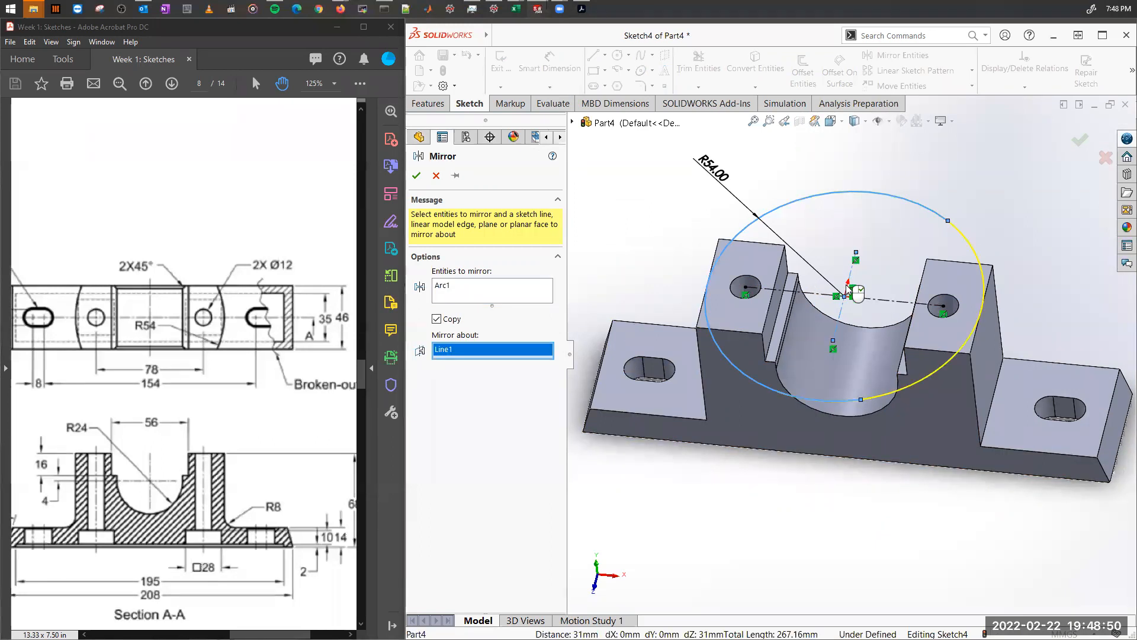
left_click(1080, 141)
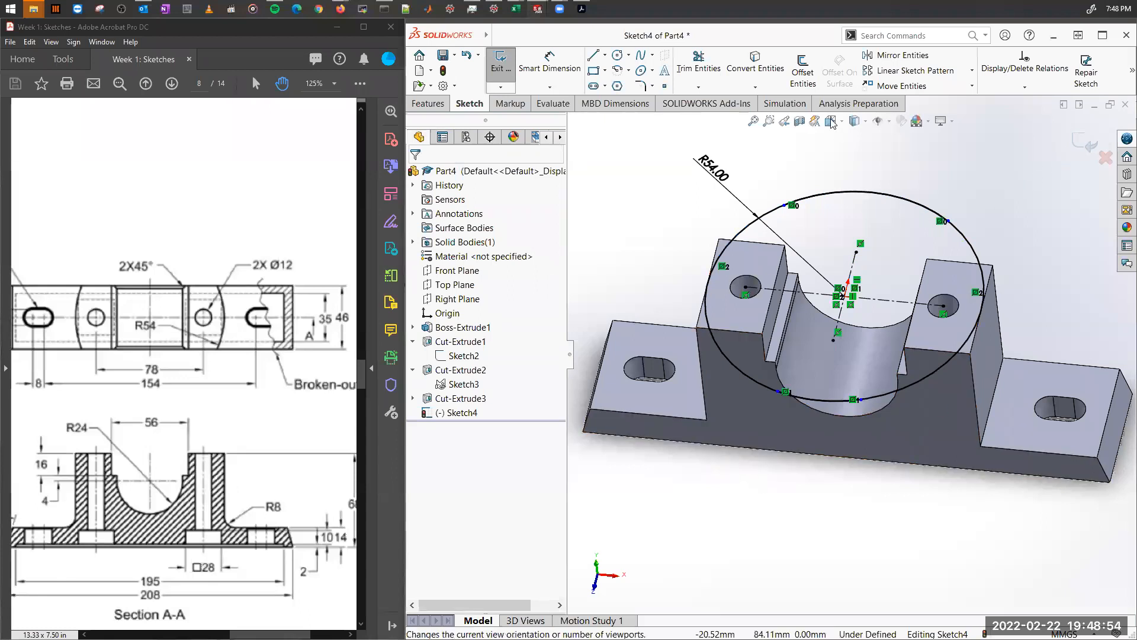
left_click(699, 62)
left_click_drag(818, 434, 822, 399)
key("ctrl+z")
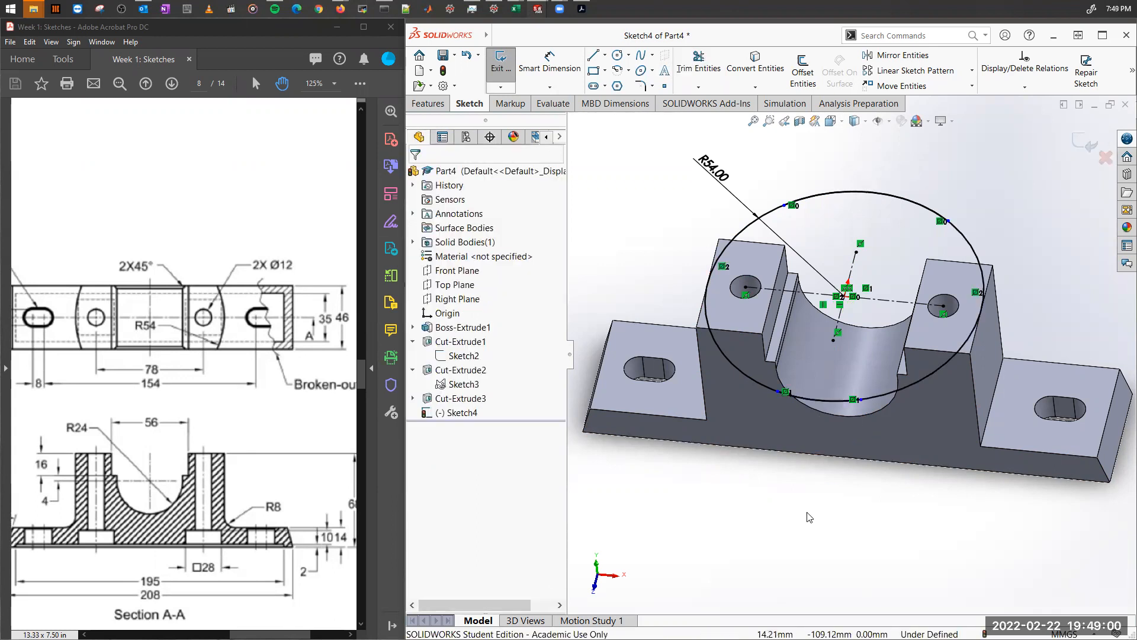
left_click(859, 399)
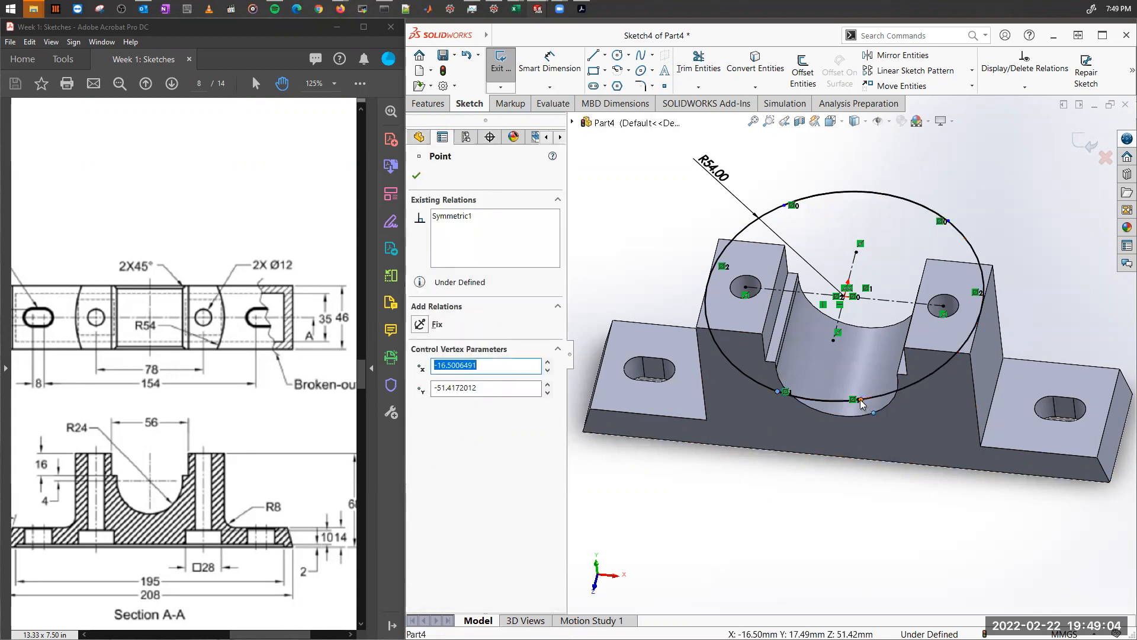
left_click(778, 392, "ctrl")
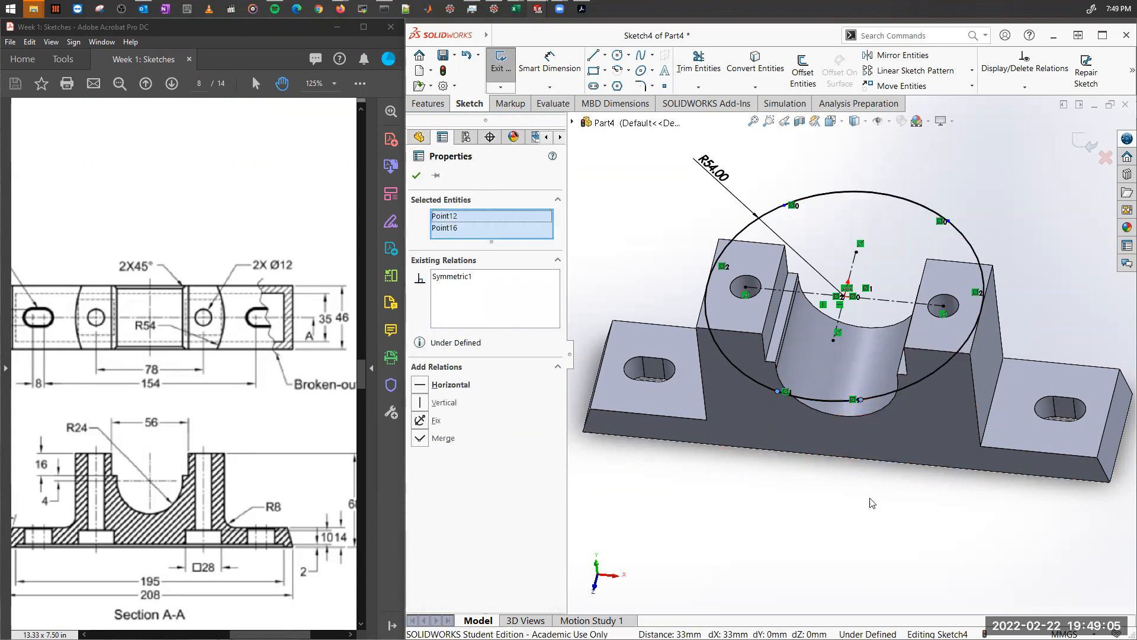
left_click(876, 551)
Delete both the original and the mirrored R54 arcs from the sketch, keeping the construction lines.
left_click_drag(897, 390, 753, 381)
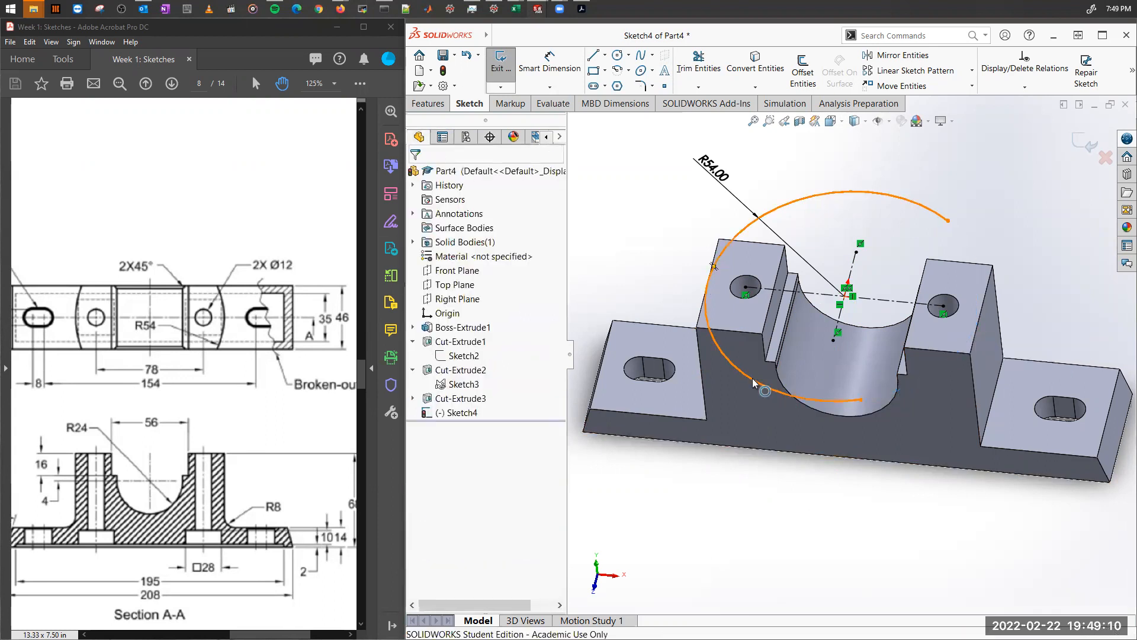
left_click(753, 382)
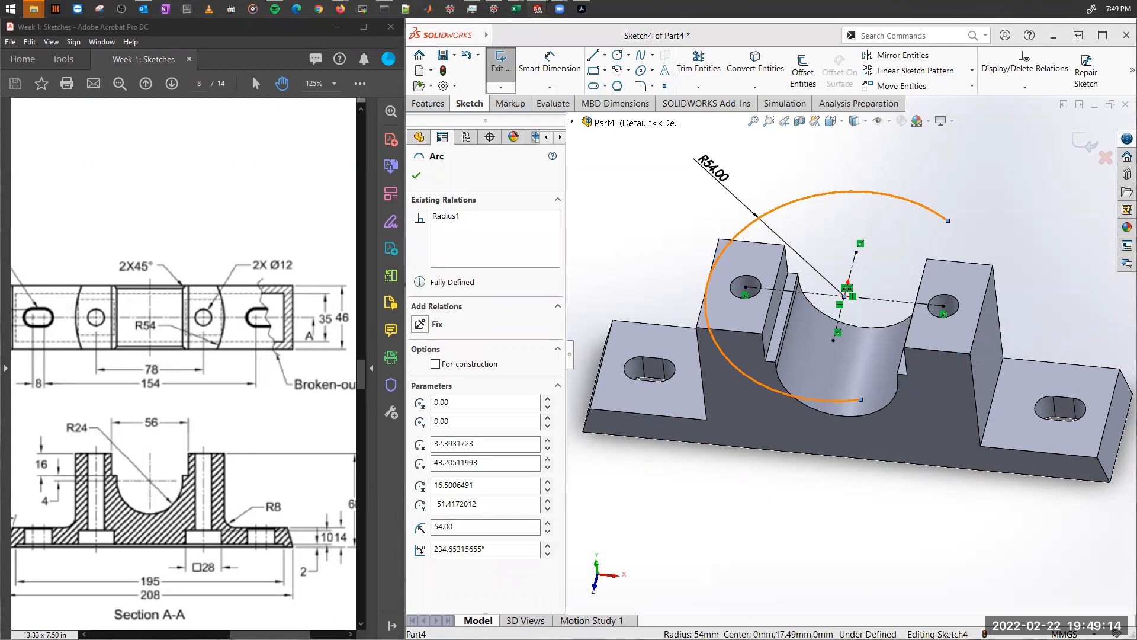
key("Delete")
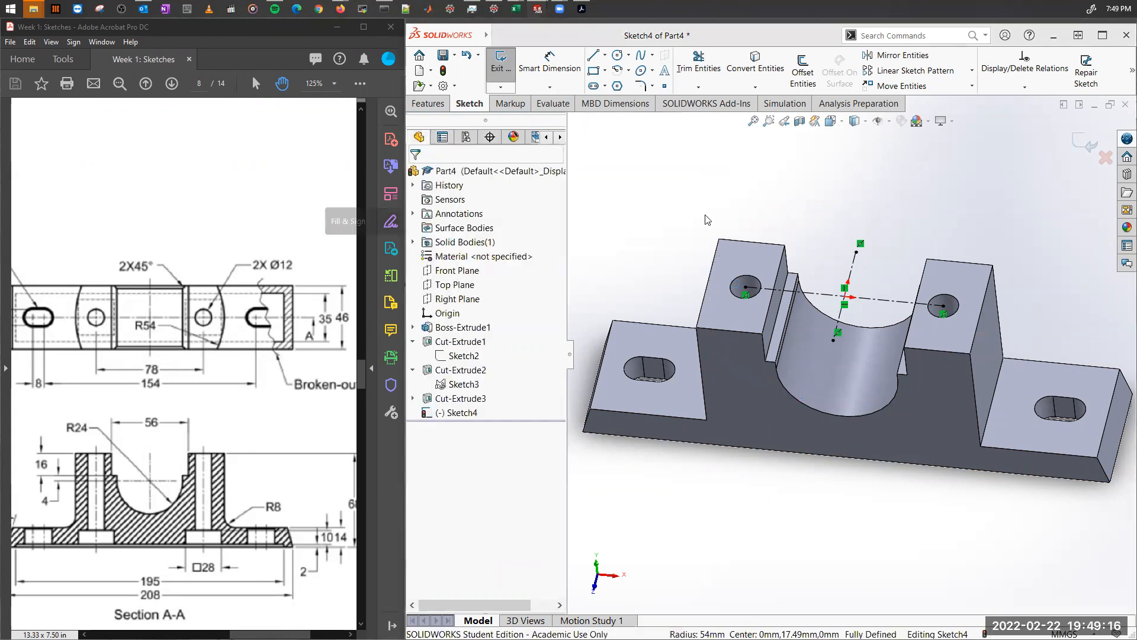
Draw a circle about 75 mm in radius centred on the origin, enclosing both pillars.
left_click(618, 57)
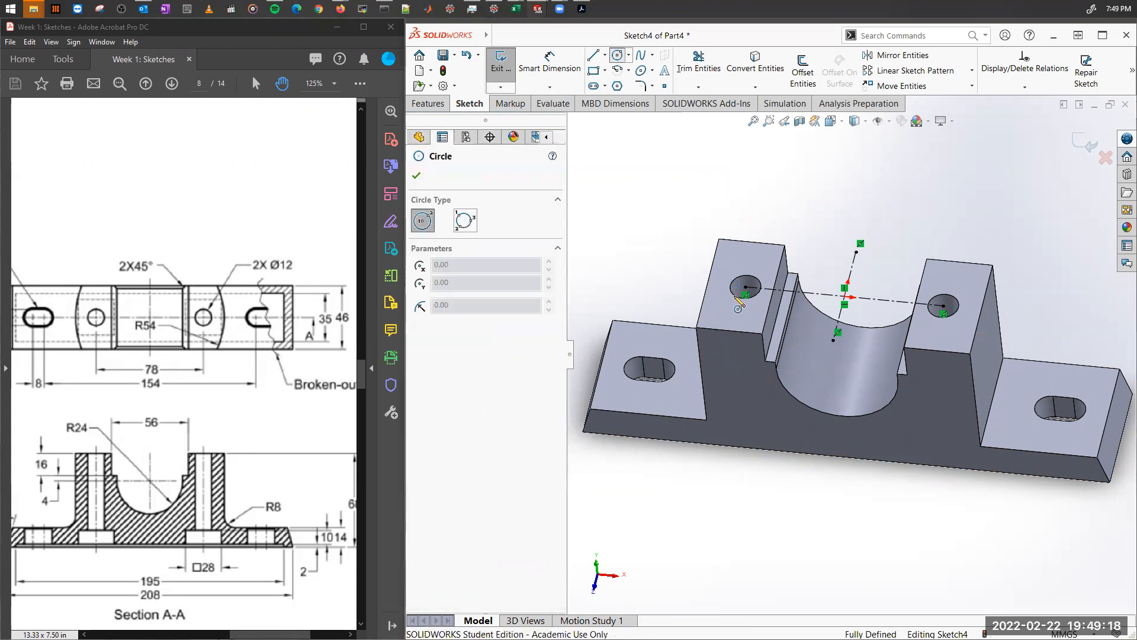
left_click(845, 296)
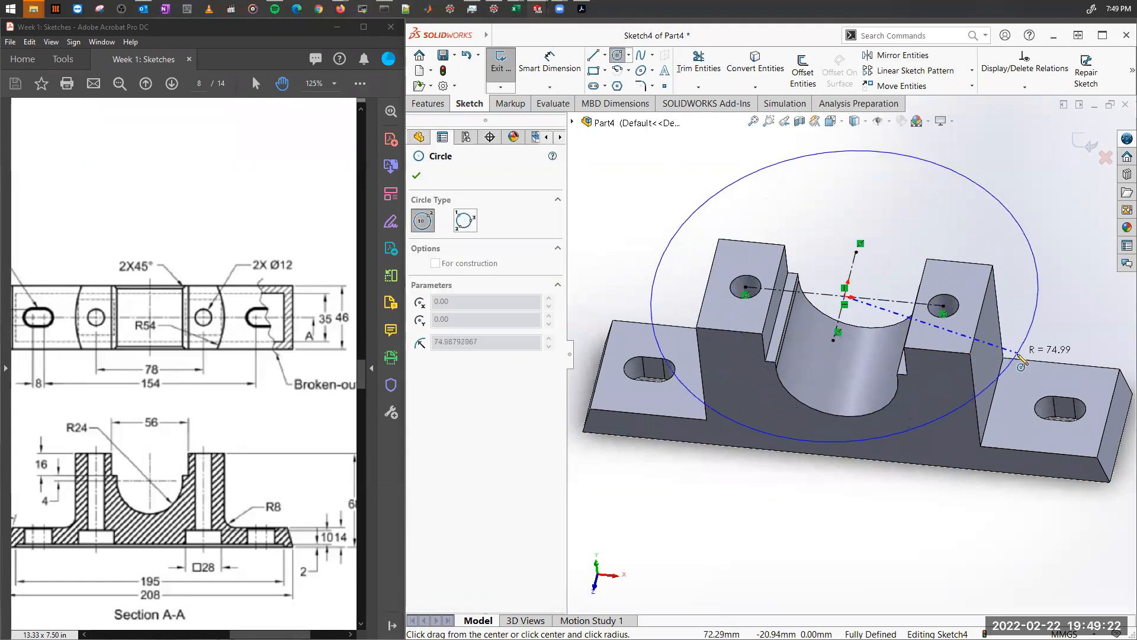
left_click(1053, 360)
key("Escape")
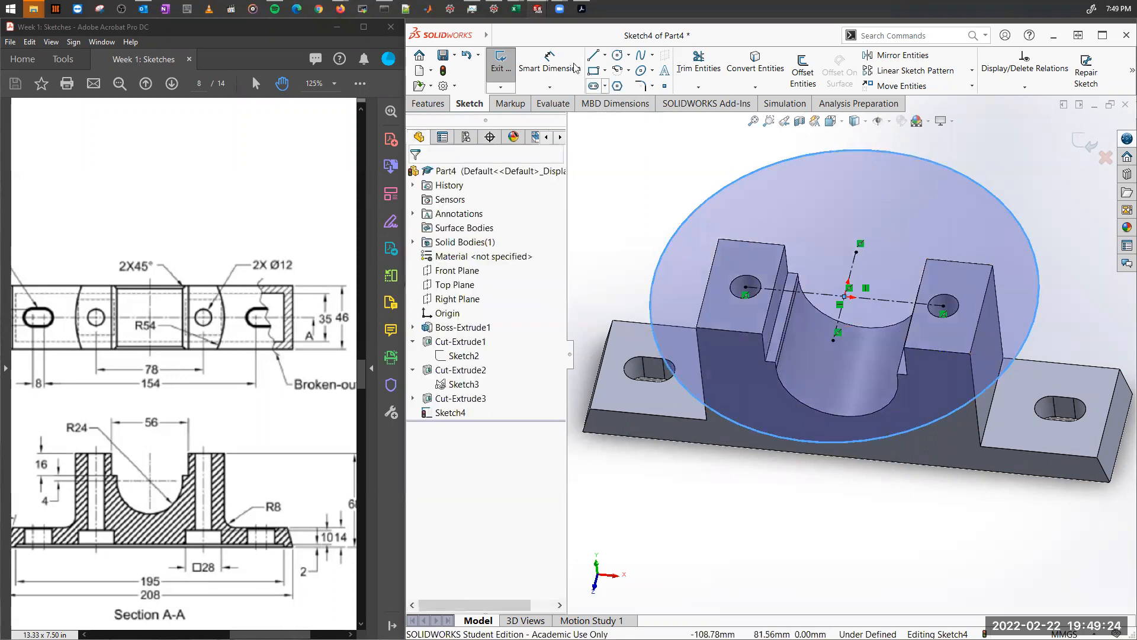
Dimension the circle's diameter as 54*2 (108 mm).
left_click(722, 192)
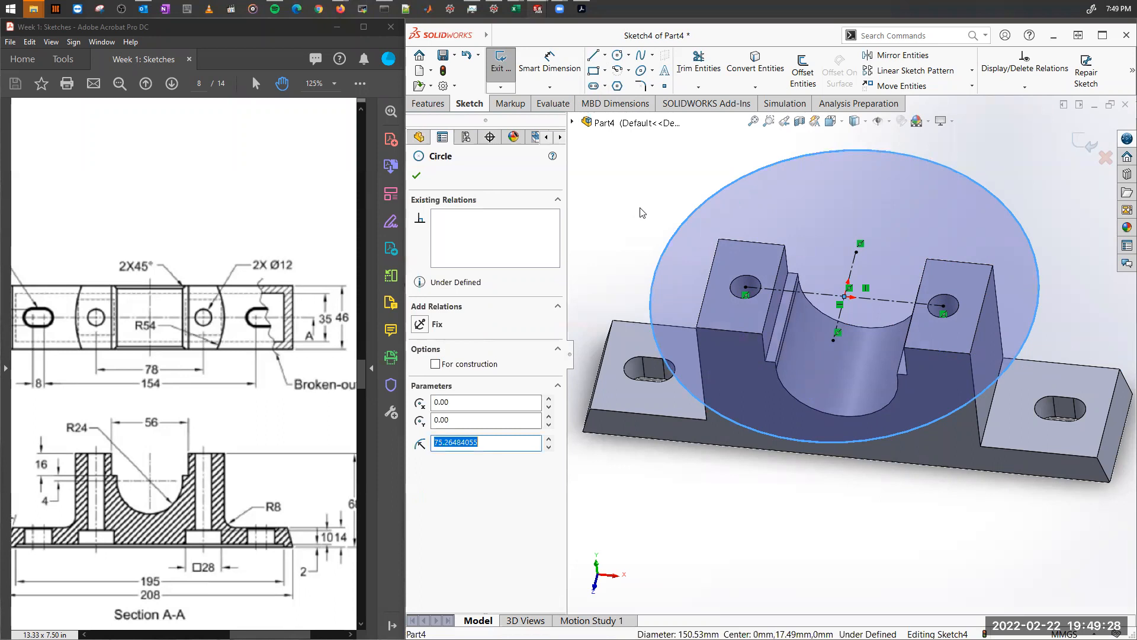
left_click(543, 63)
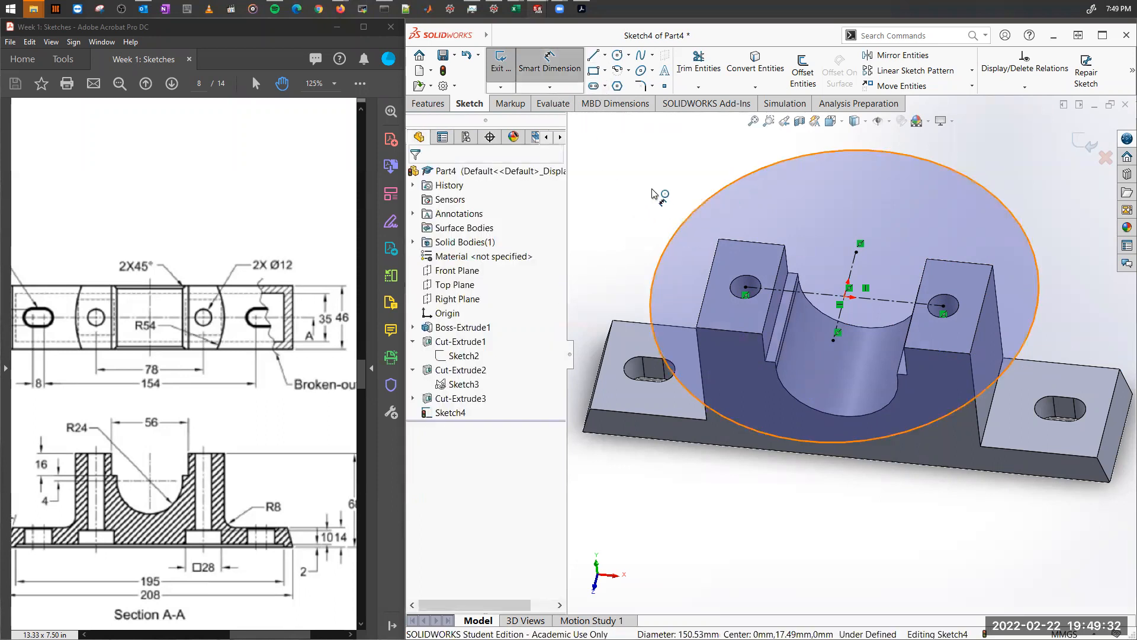
left_click(666, 207)
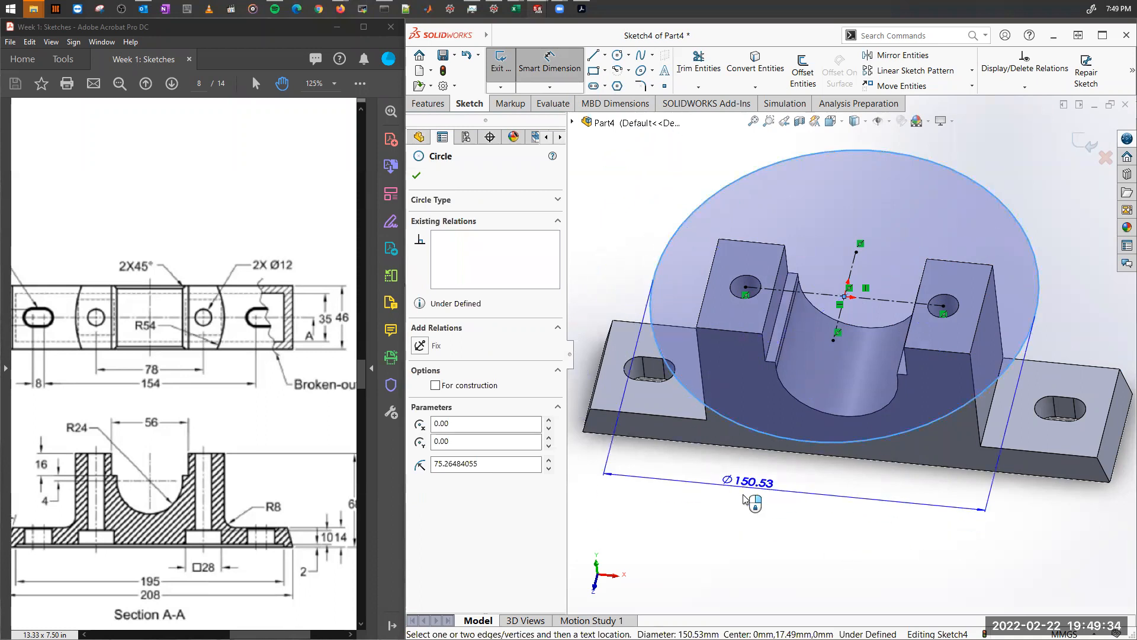
left_click(696, 527)
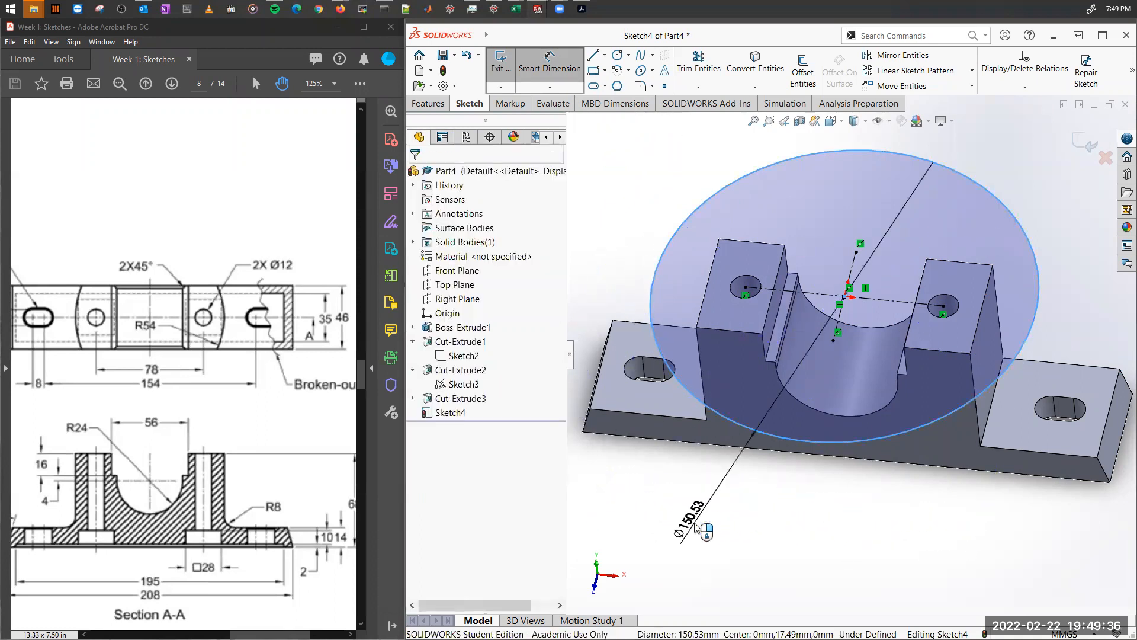
type("54*2")
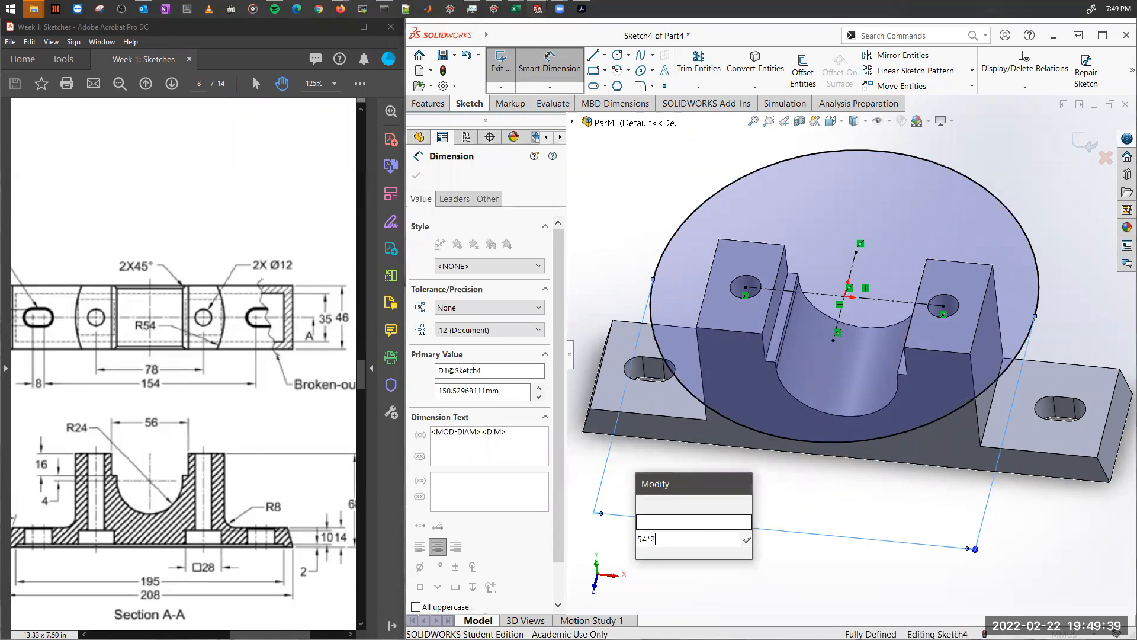
key("Escape")
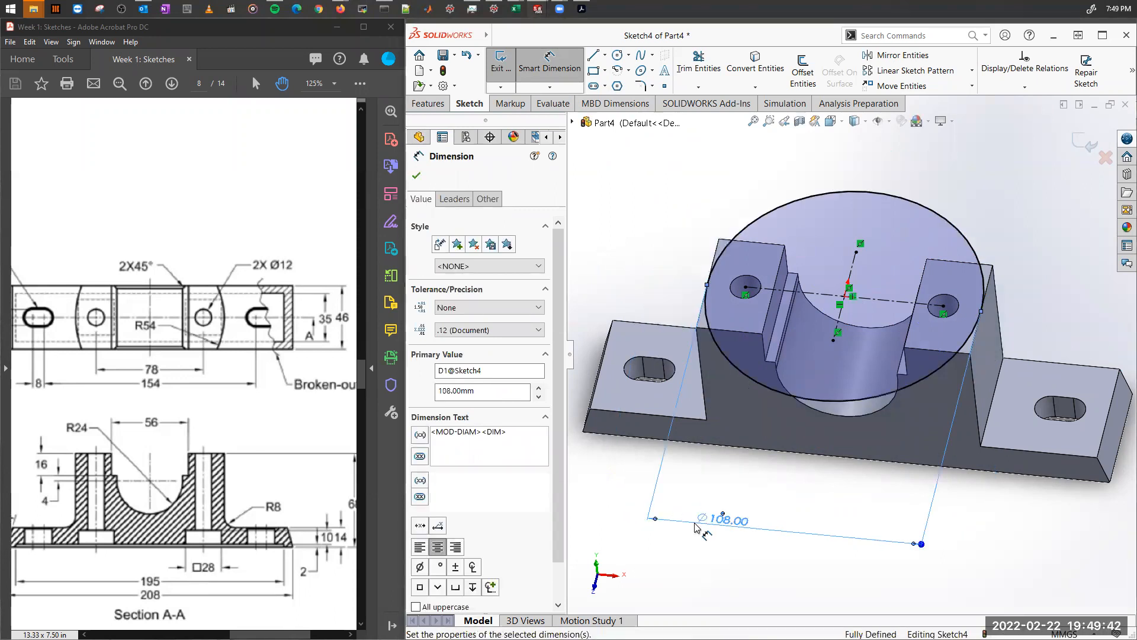
key("Escape")
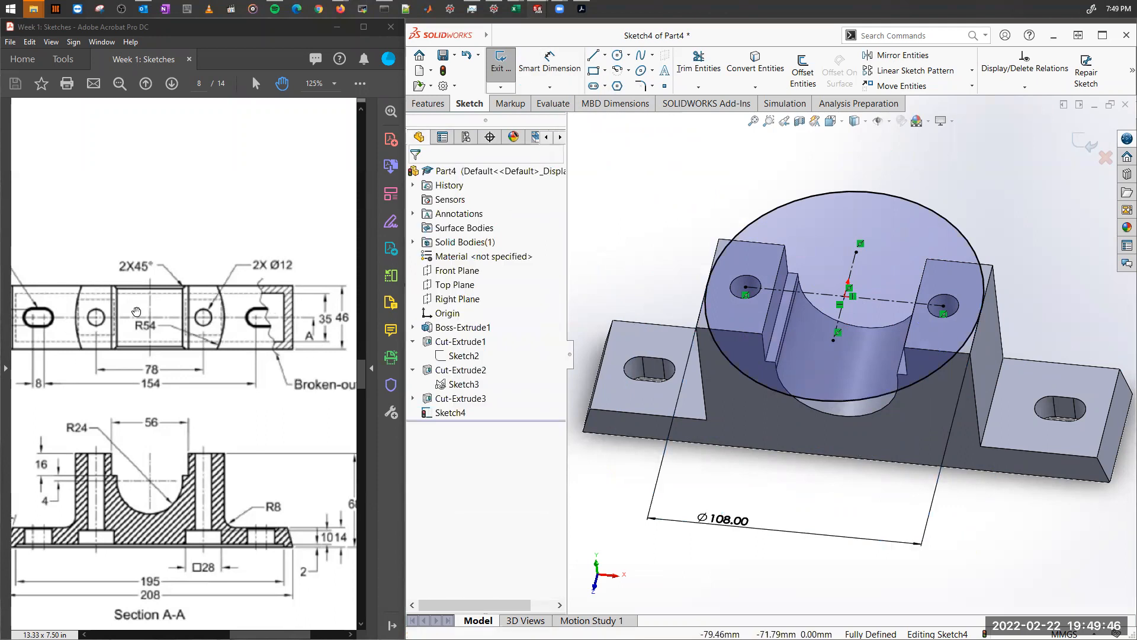
Extrude-cut the pillars outside the circle, using Up To Surface to the base's upper face with the cut side flipped.
left_click(429, 104)
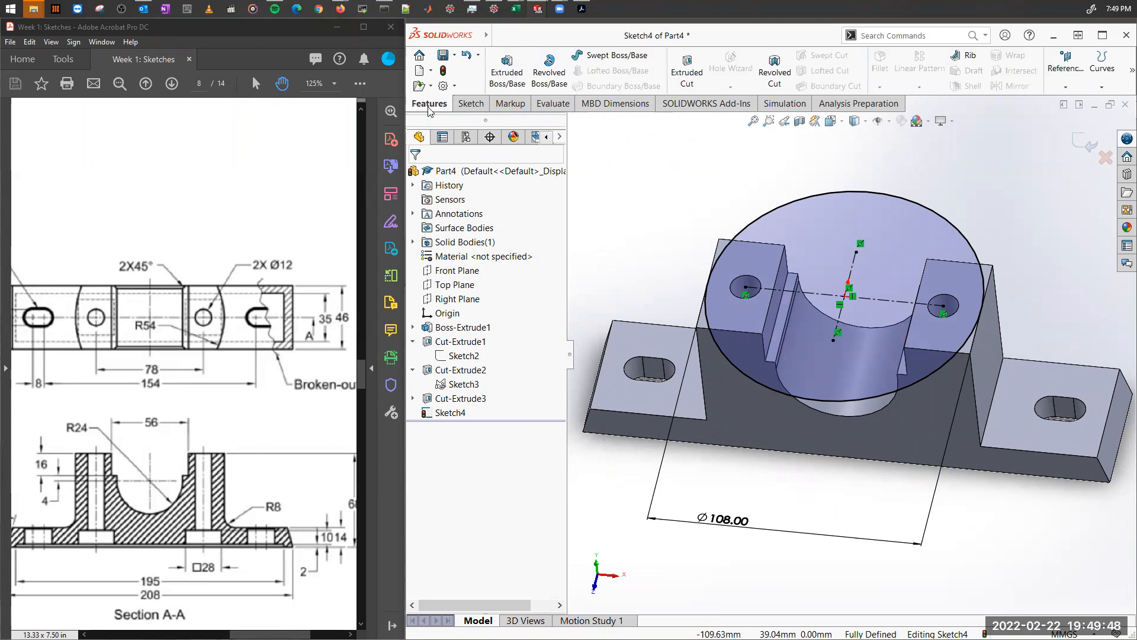
left_click(691, 77)
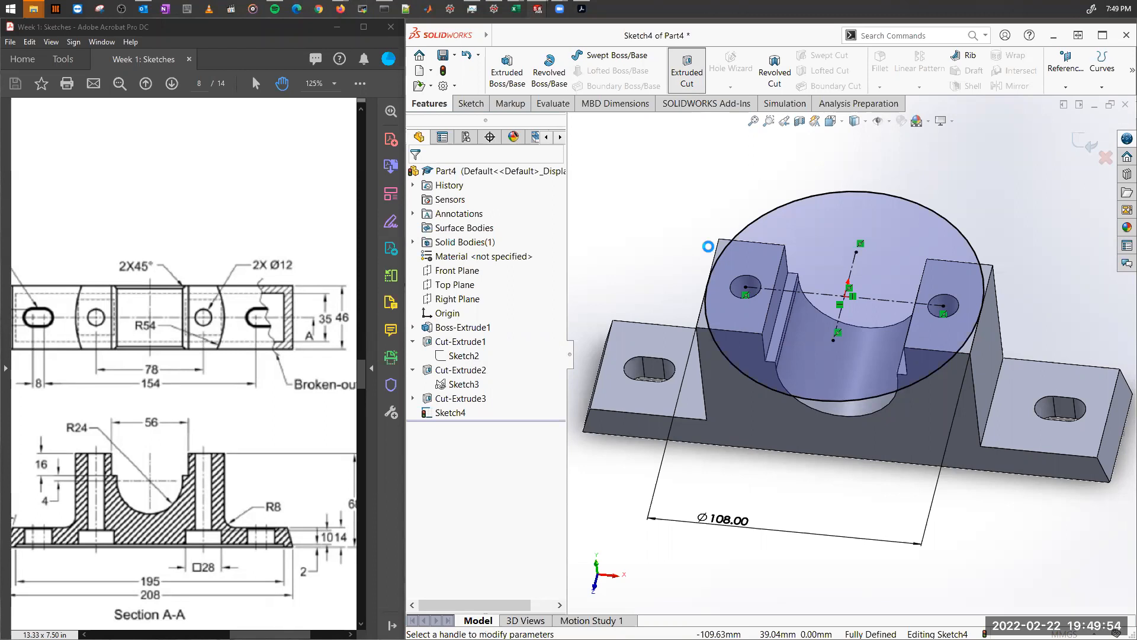
left_click(475, 257)
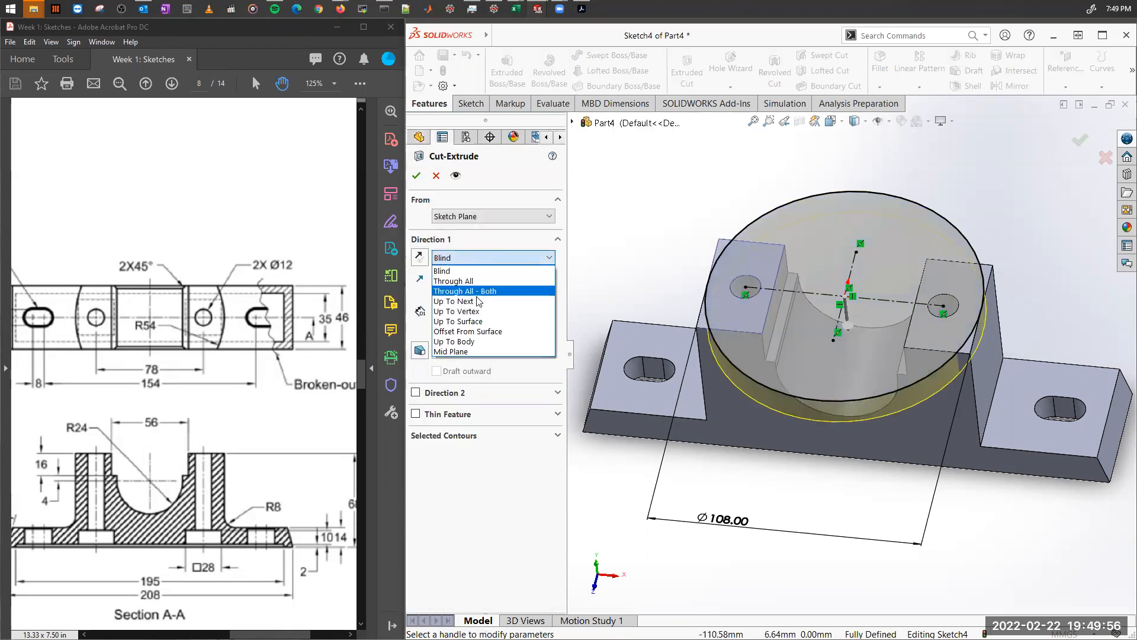
left_click(459, 321)
left_click_drag(166, 465, 316, 467)
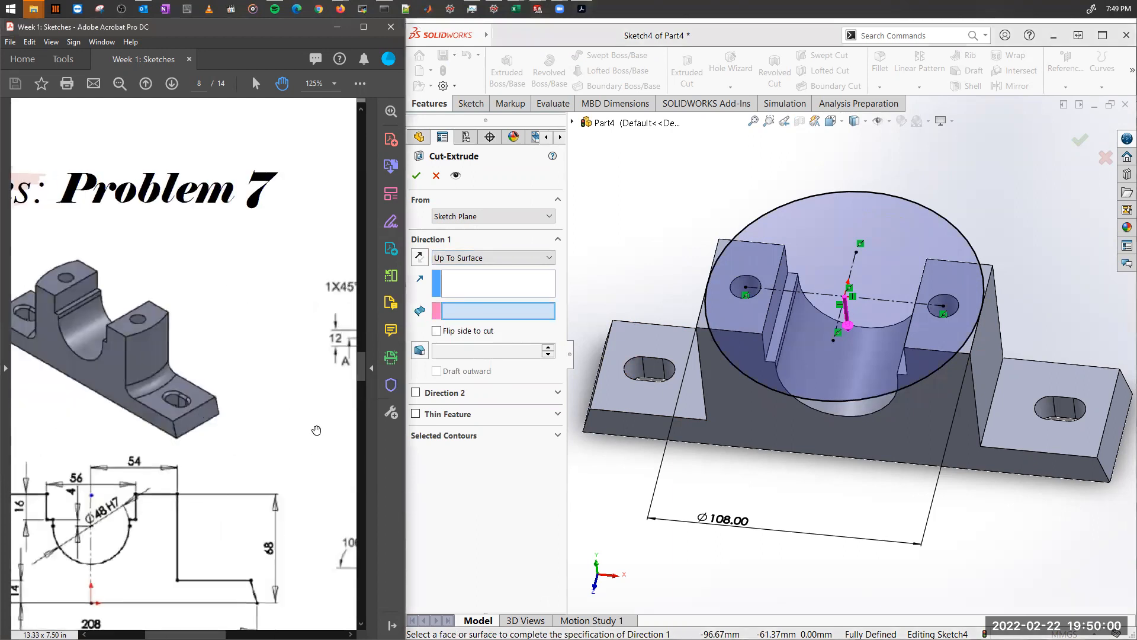
left_click_drag(106, 407, 9, 394)
left_click(661, 402)
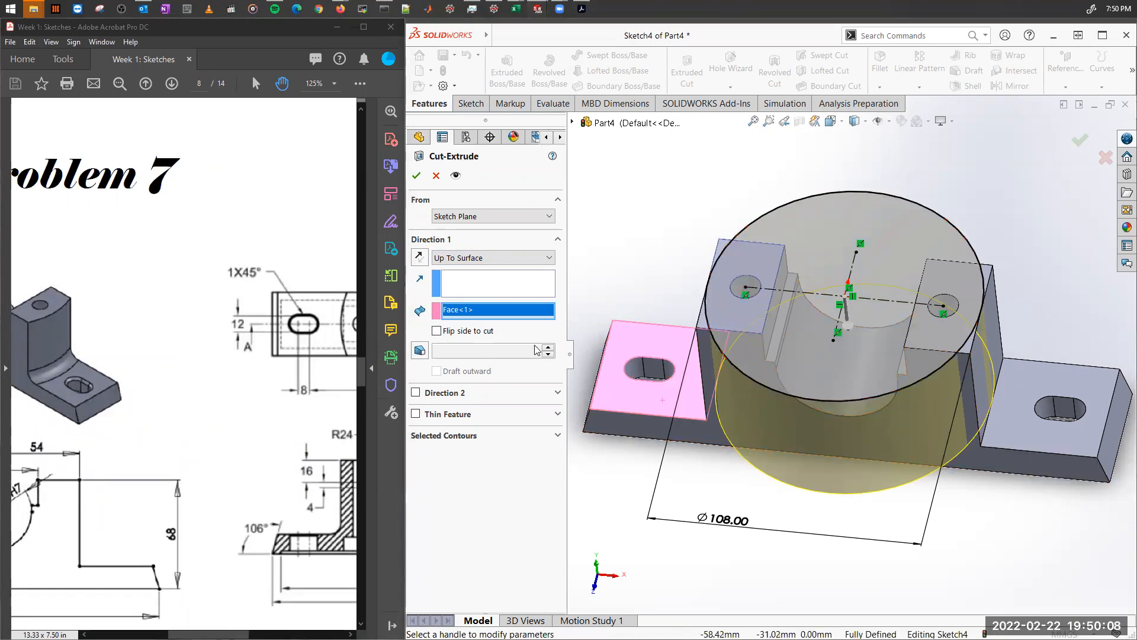
left_click(436, 331)
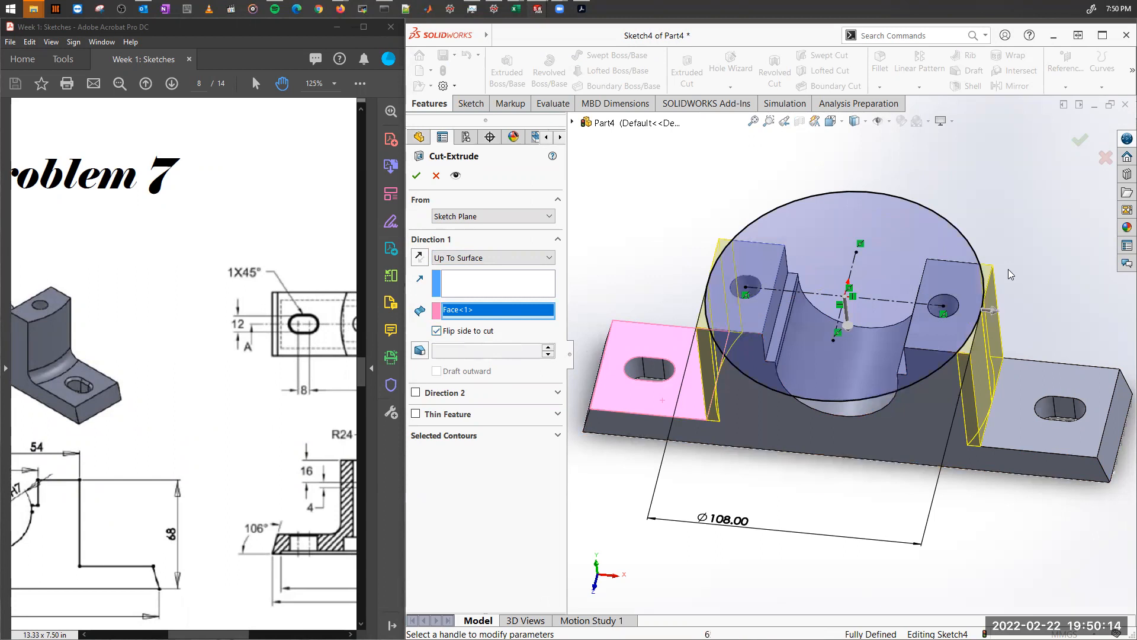
left_click(420, 180)
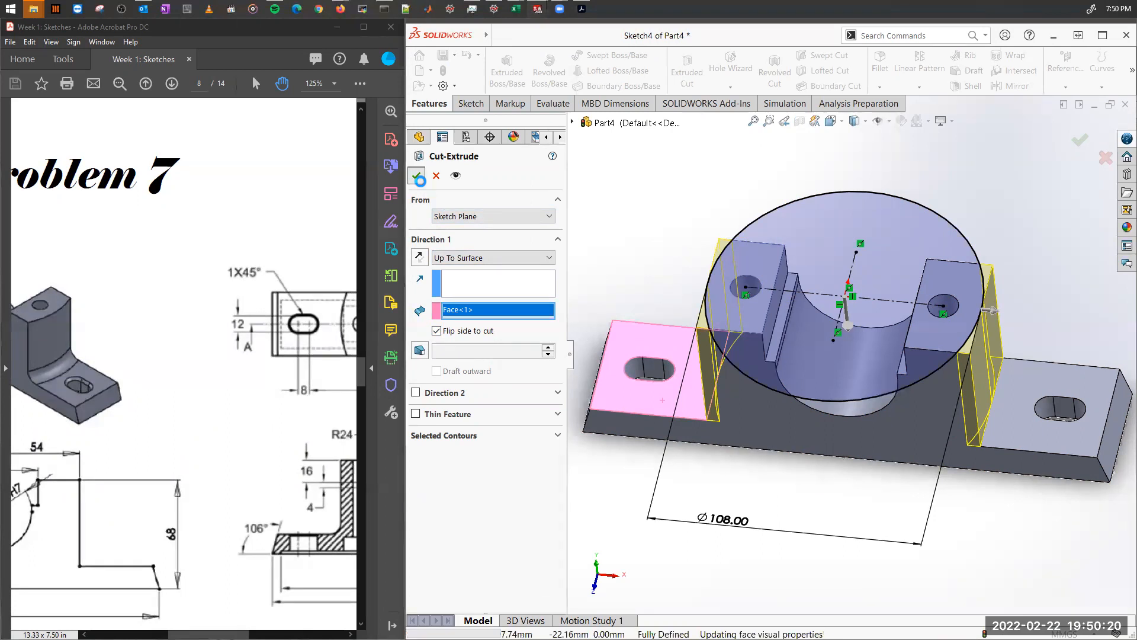
left_click(623, 195)
Fillet the two curved edges where the pillars' outer sides meet the base with an 8 mm radius.
mouse_move(648, 224)
middle_mouse_down()
mouse_move(731, 398)
mouse_move(801, 429)
mouse_move(756, 460)
middle_mouse_up()
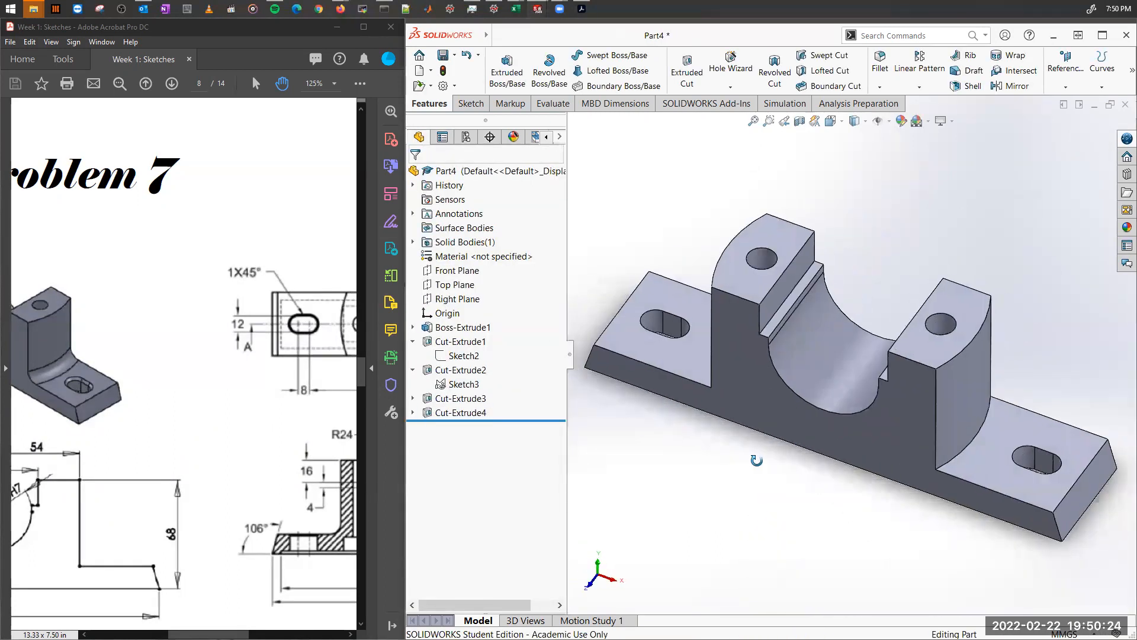
left_click_drag(81, 374, 222, 348)
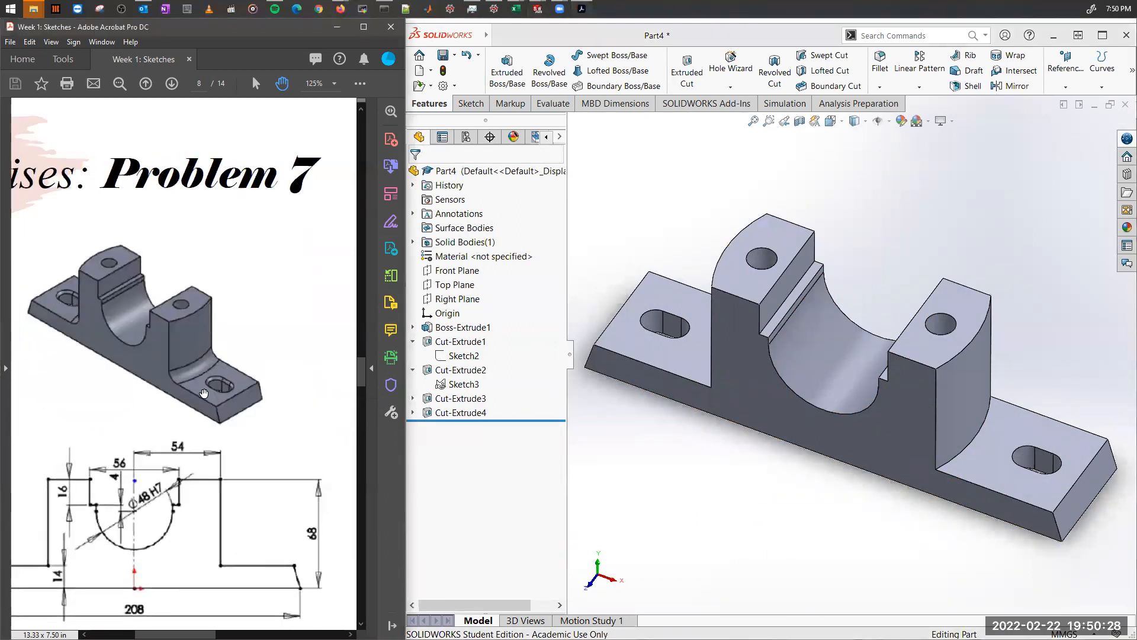
left_click_drag(312, 382, 160, 391)
left_click_drag(260, 392, 124, 383)
left_click_drag(195, 385, 129, 359)
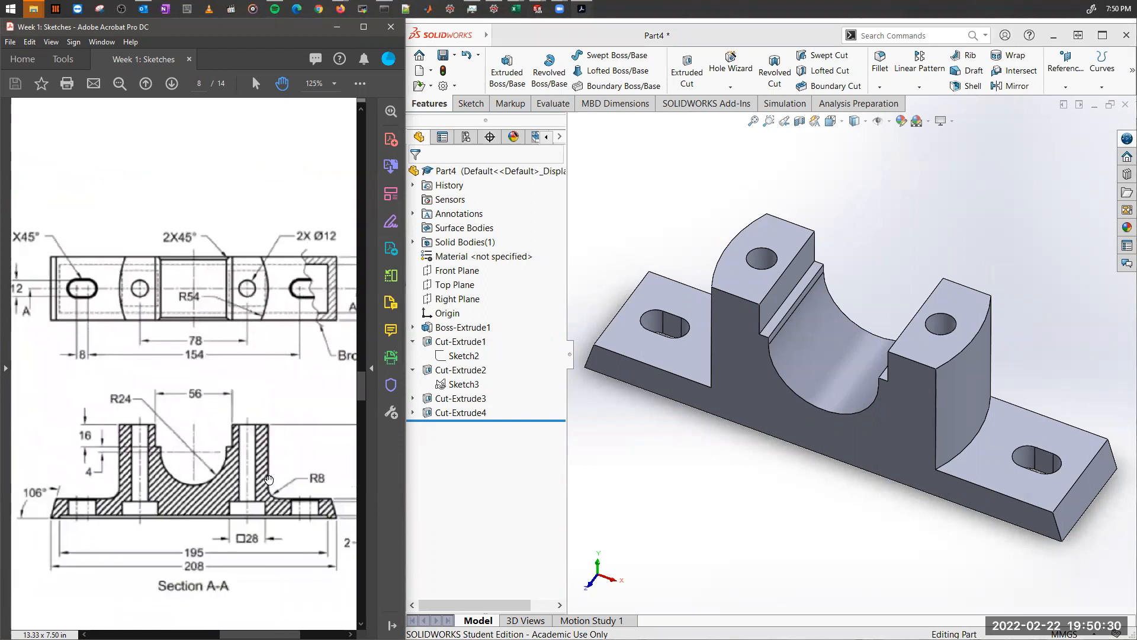
left_click_drag(302, 495, 289, 494)
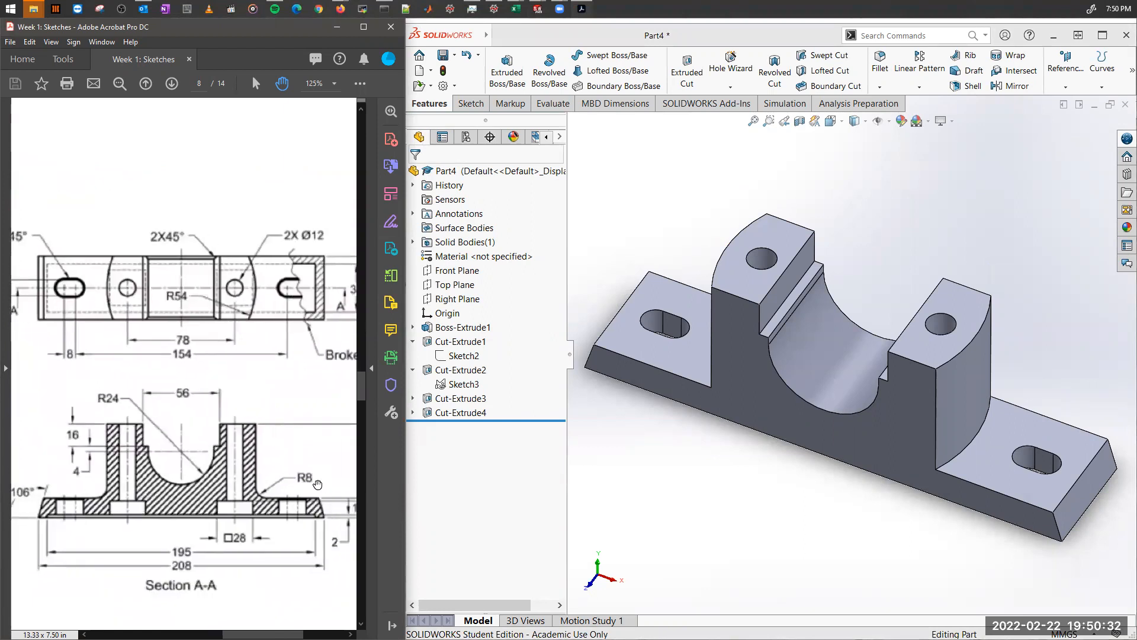
left_click(881, 78)
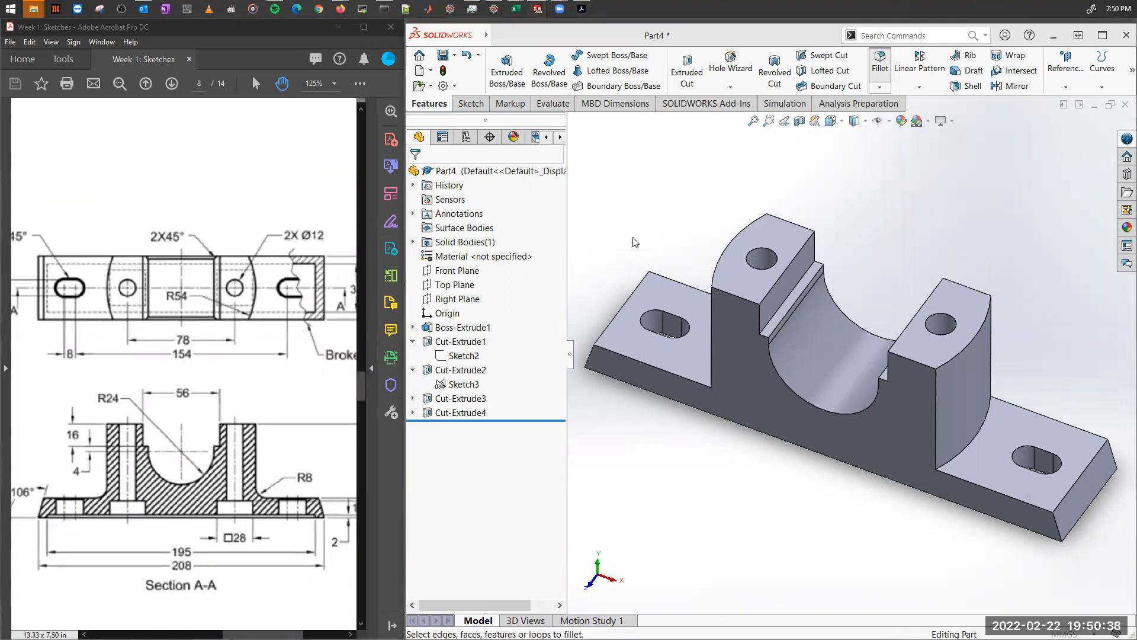
left_click_drag(477, 450, 388, 456)
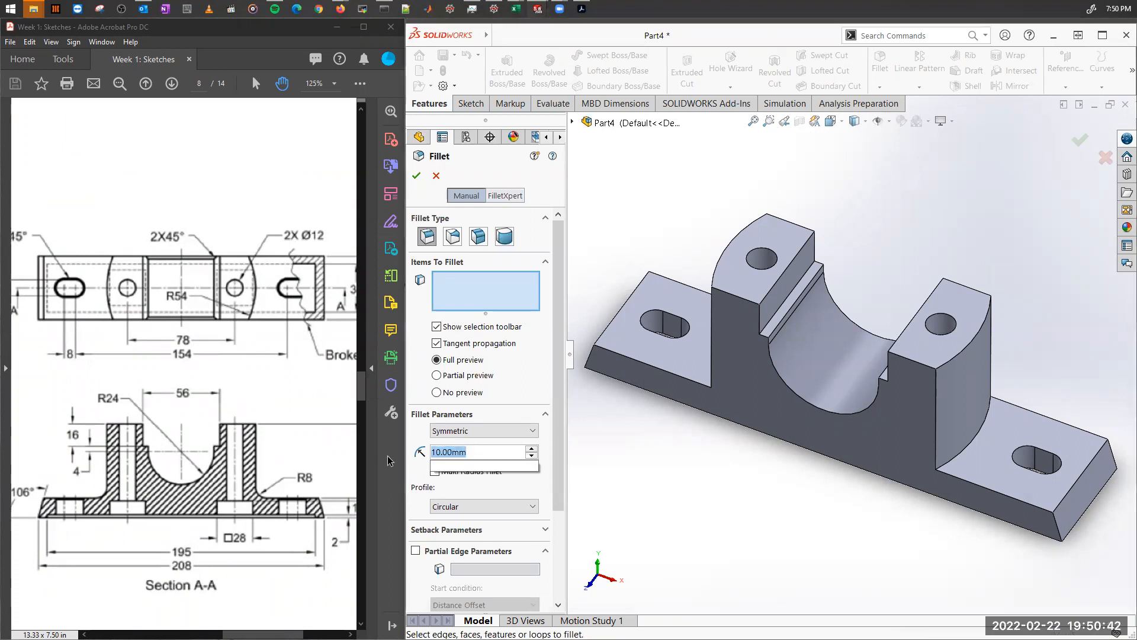
type("8")
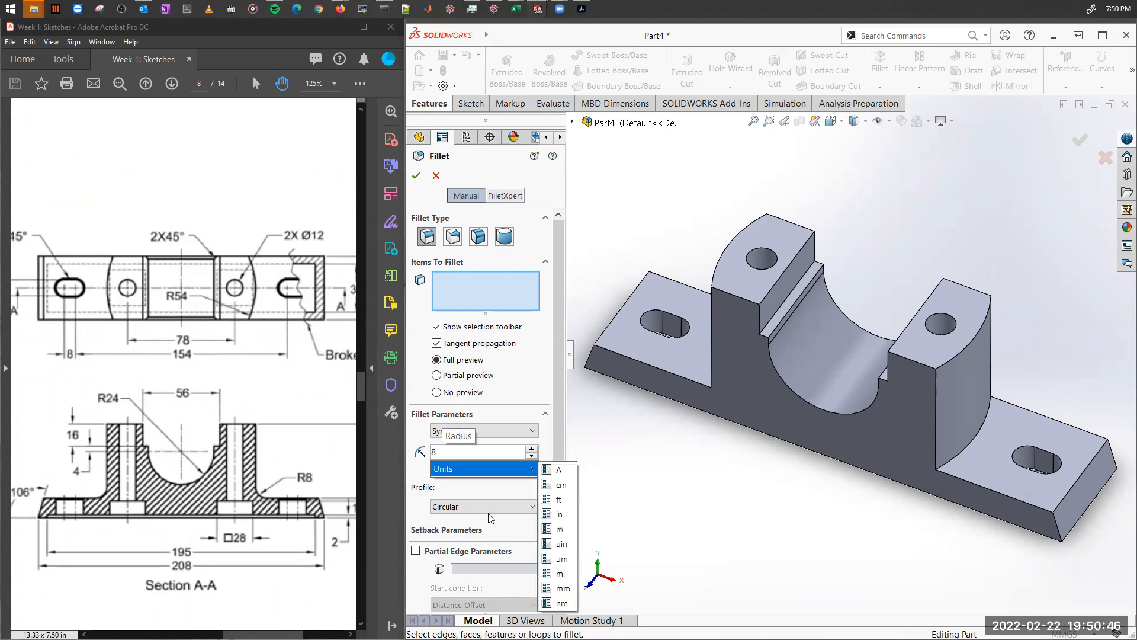
left_click(960, 451)
middle_click_drag(828, 477, 766, 430)
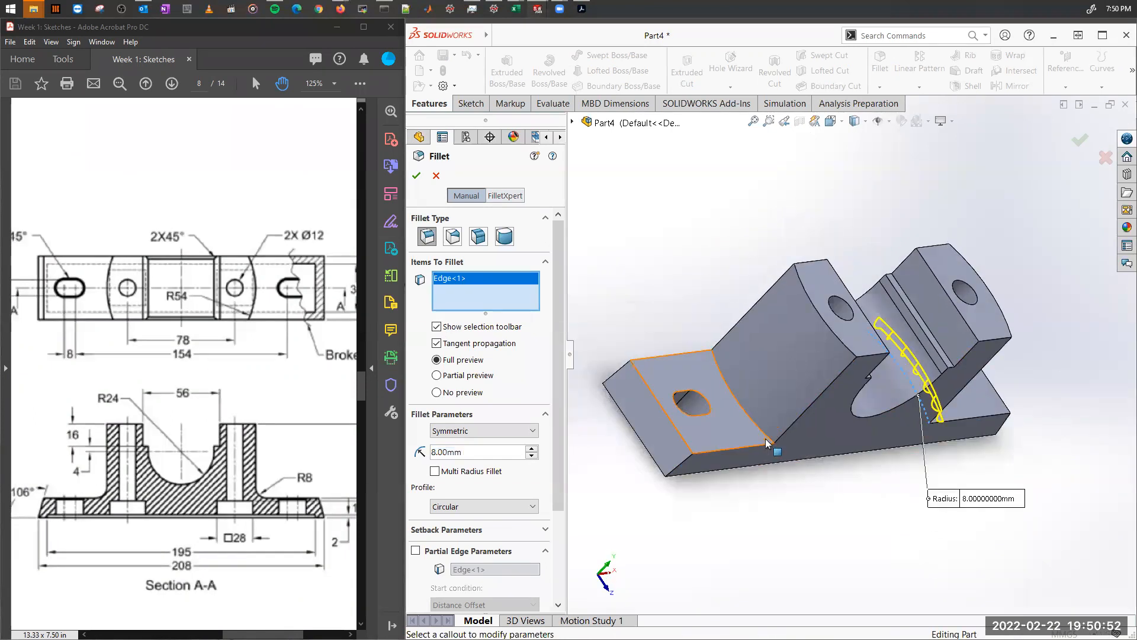
left_click(770, 443)
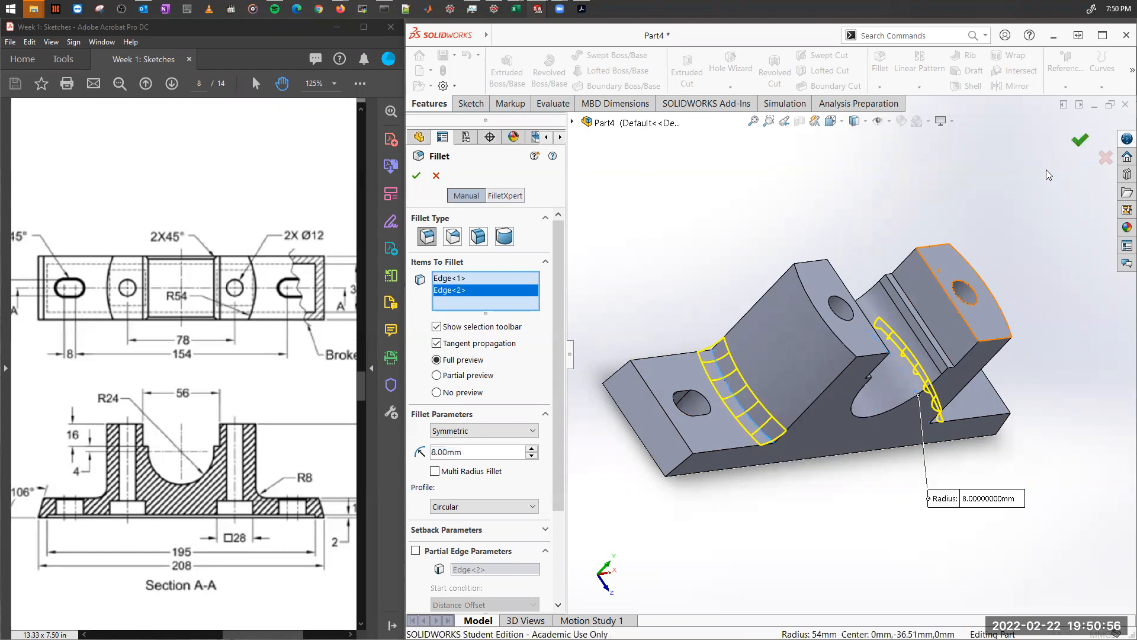
left_click(1081, 141)
Chamfer the upper edges of both slots in the base with a 1 mm distance and 45° angle.
left_click_drag(109, 370, 146, 367)
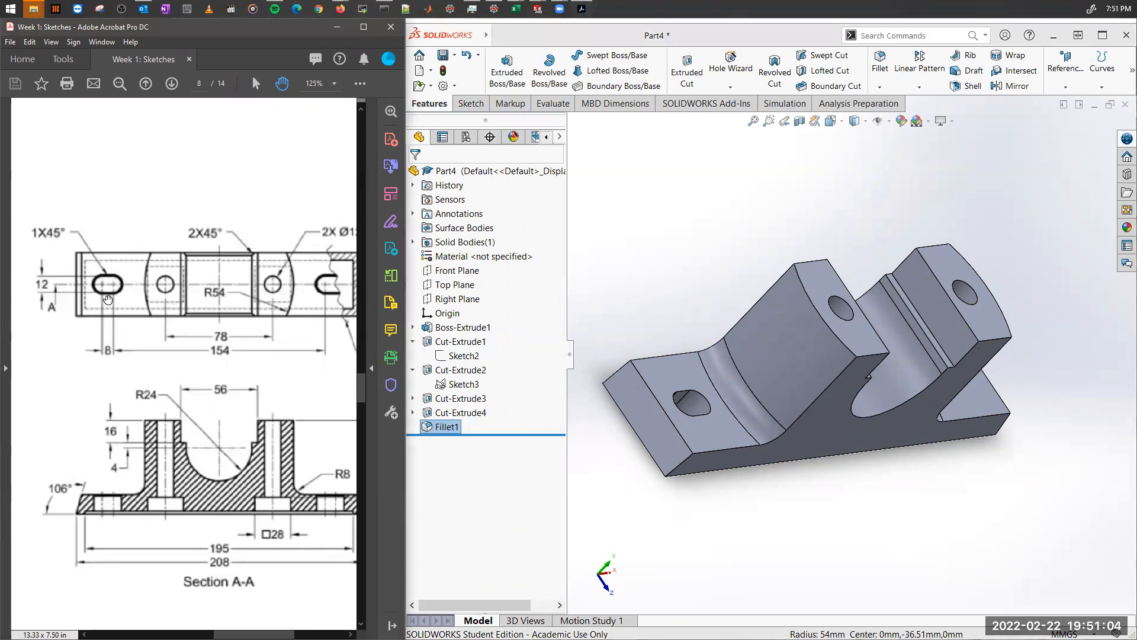
left_click(881, 89)
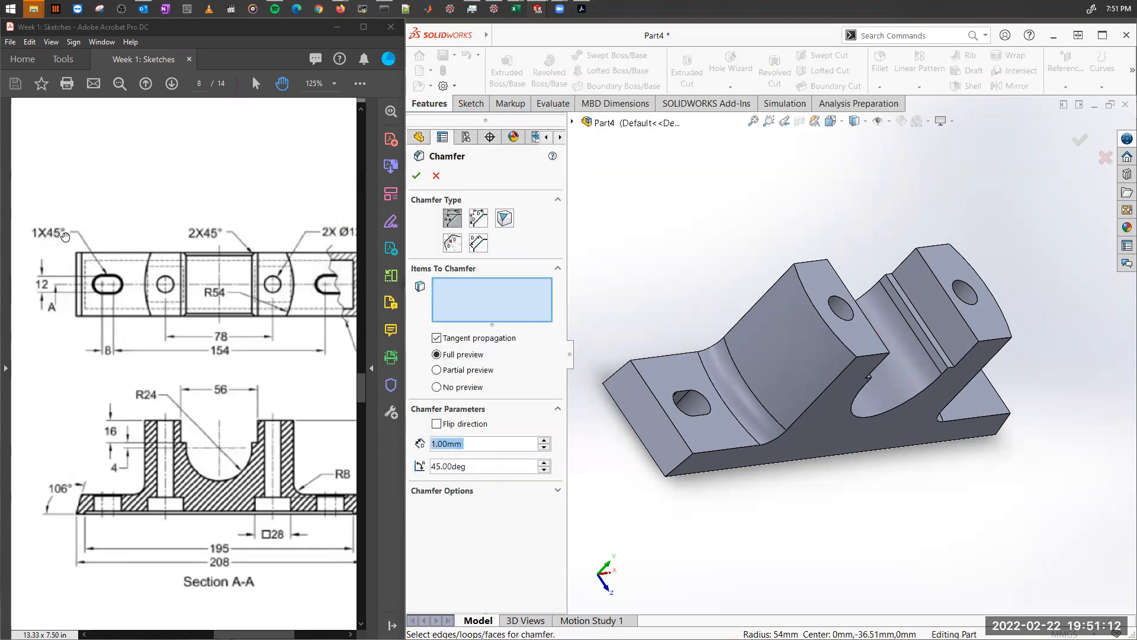
left_click_drag(196, 241, 128, 241)
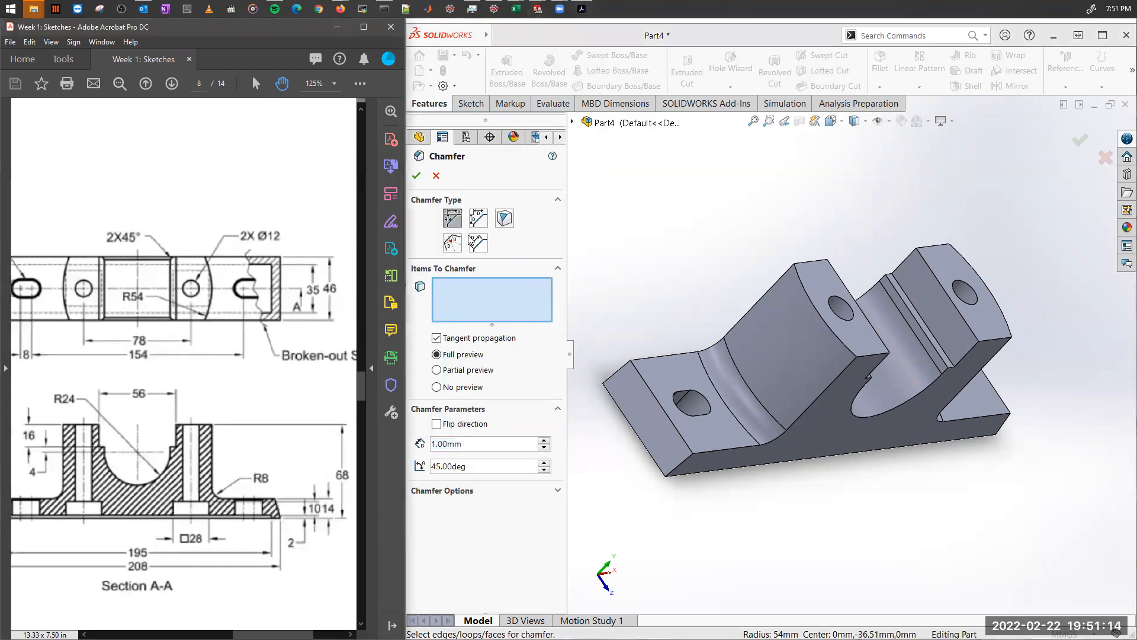
left_click(460, 223)
left_click(479, 443)
left_click(492, 468)
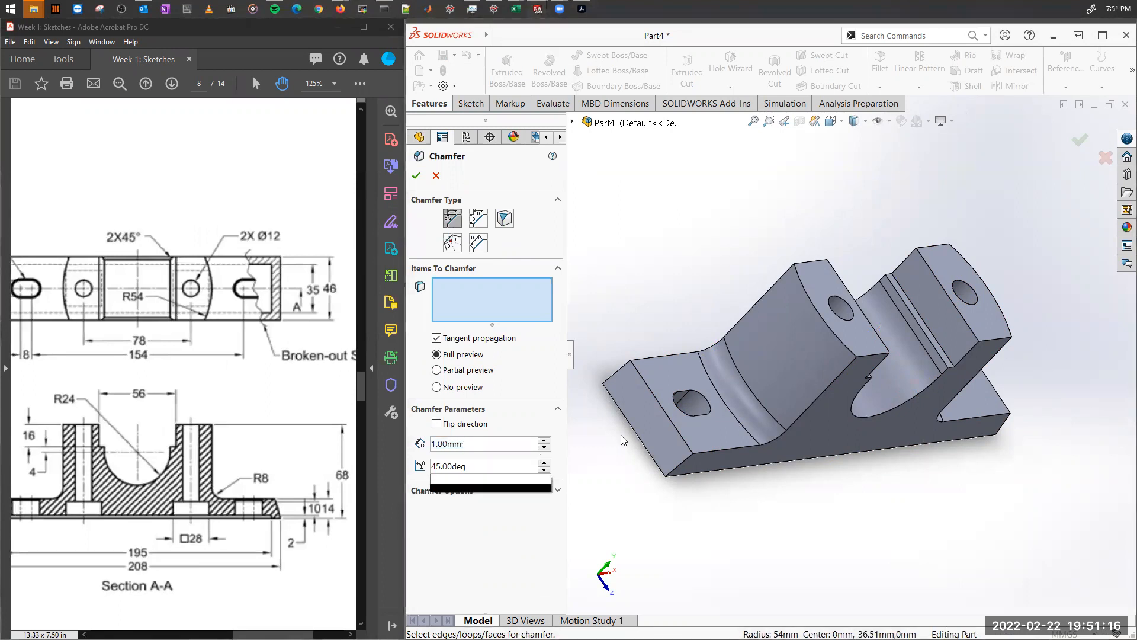
left_click(699, 397)
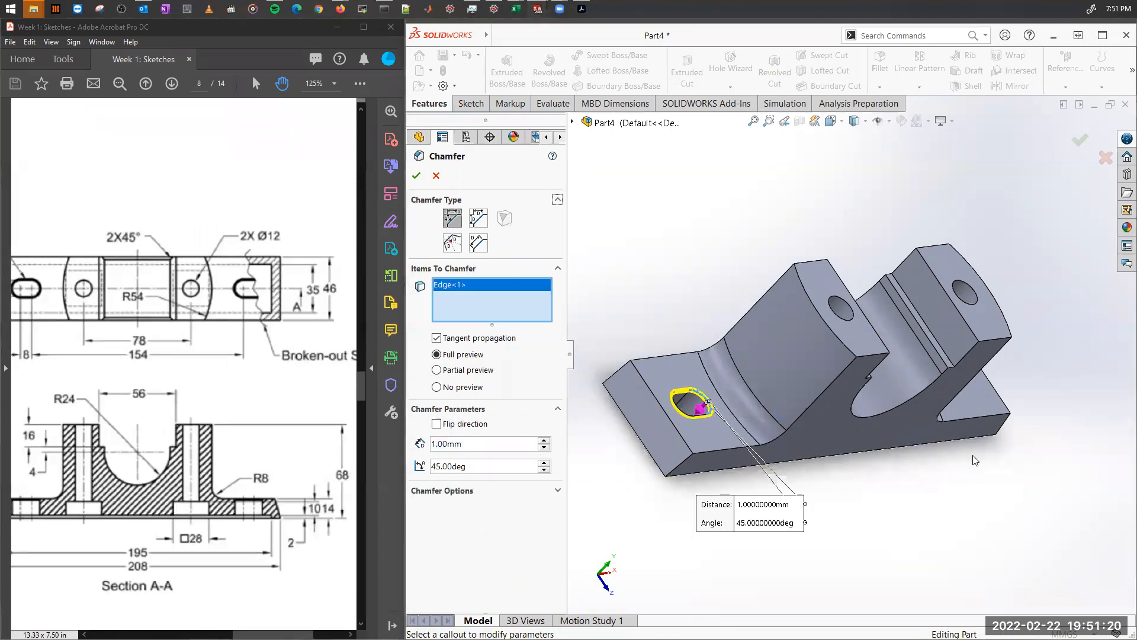
middle_click_drag(973, 456, 871, 460)
scroll(1060, 375, "down", 4)
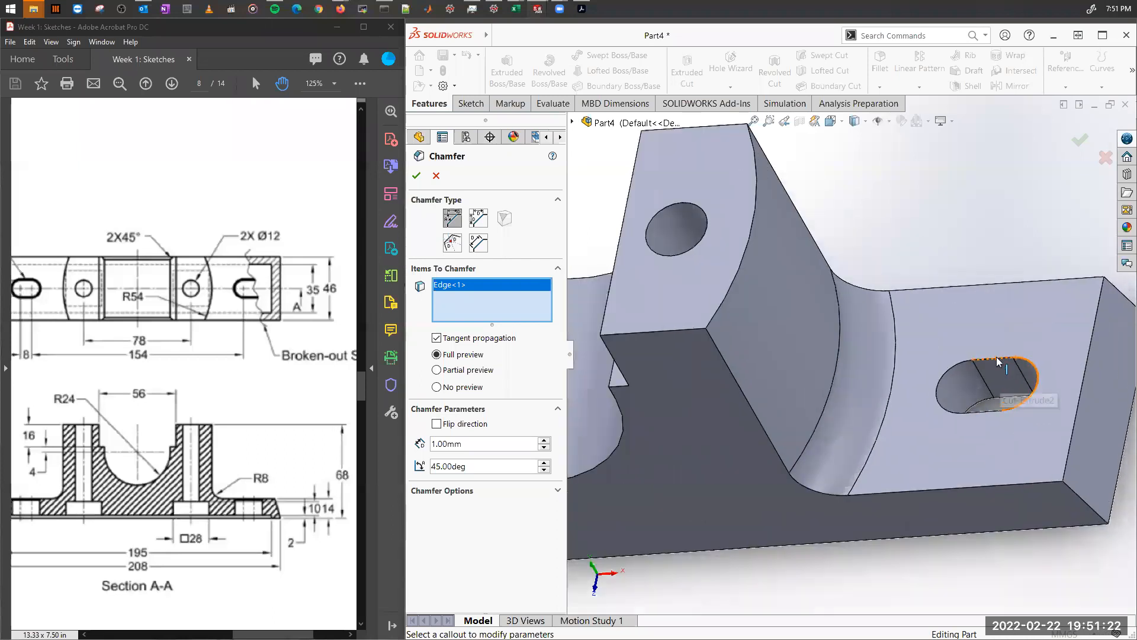
left_click(997, 356)
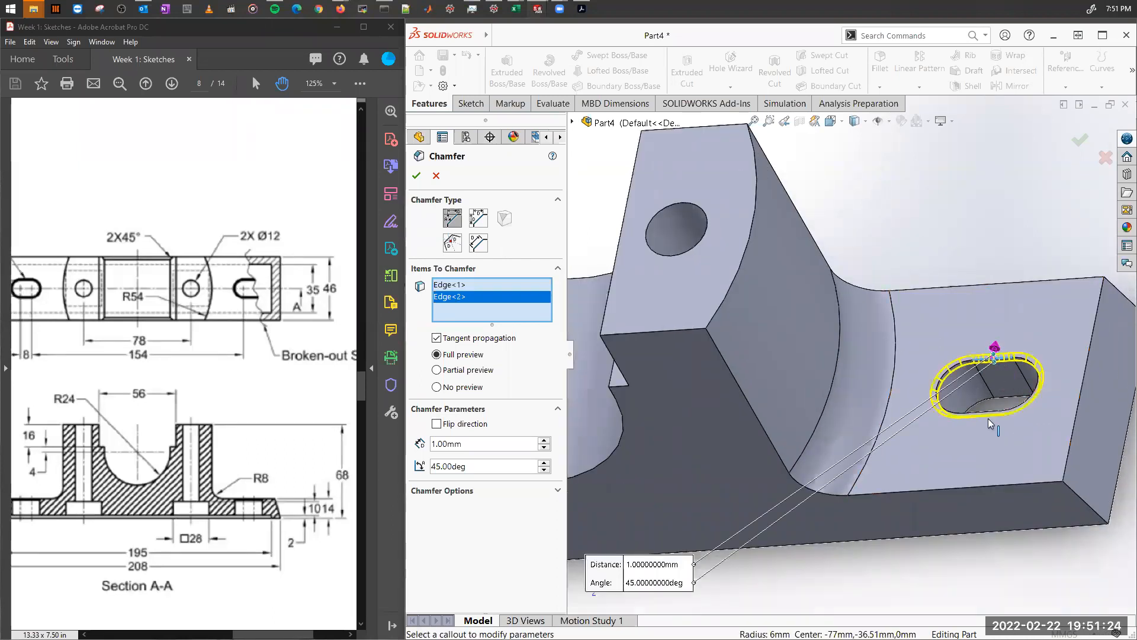
left_click(417, 177)
key("f")
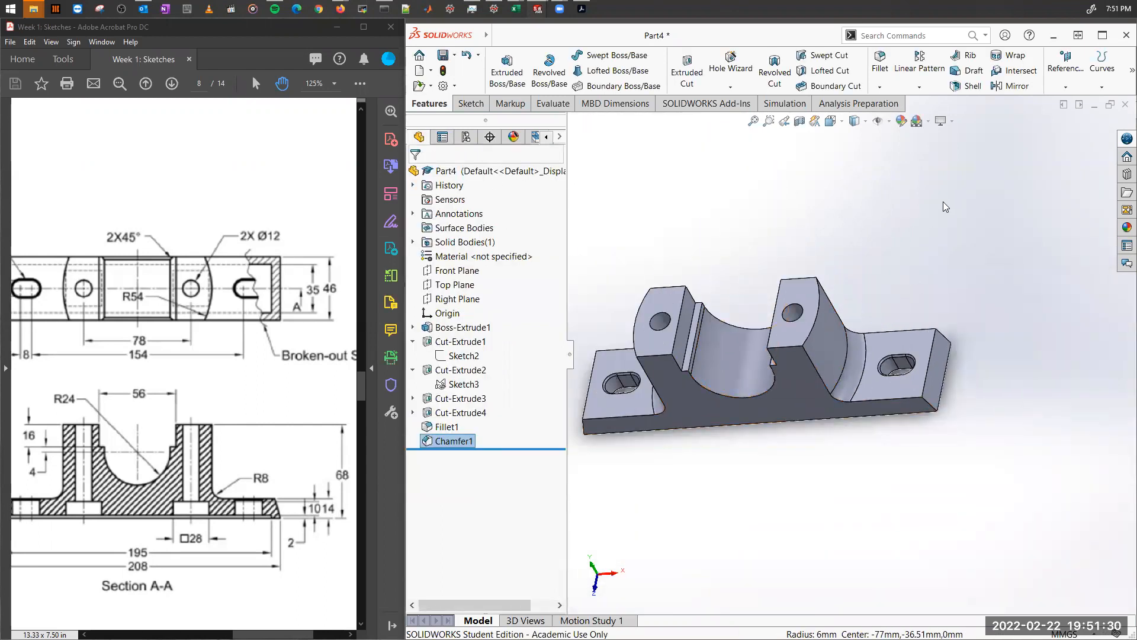
Turn the bracket upright and section it along the Front Plane.
left_click(856, 124)
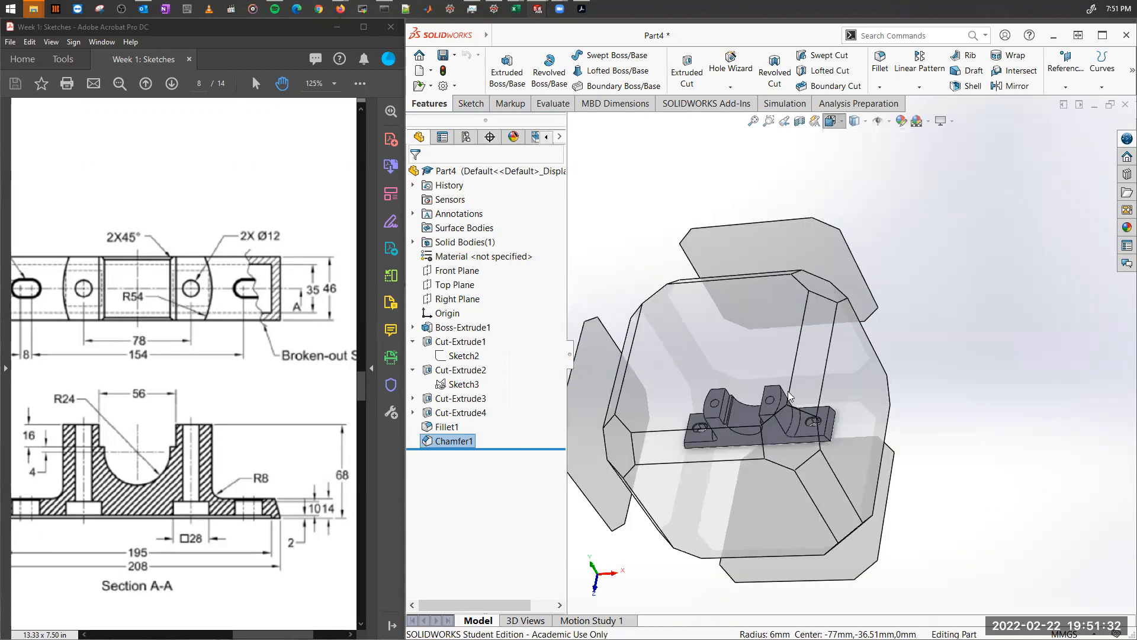
left_click(790, 427)
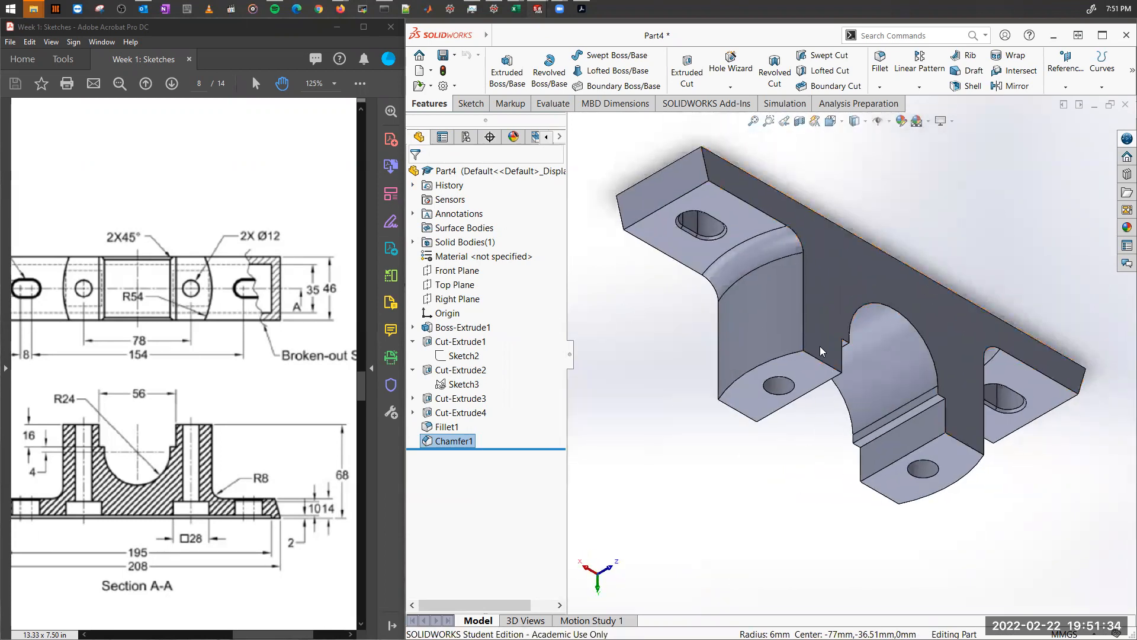
left_click(832, 123)
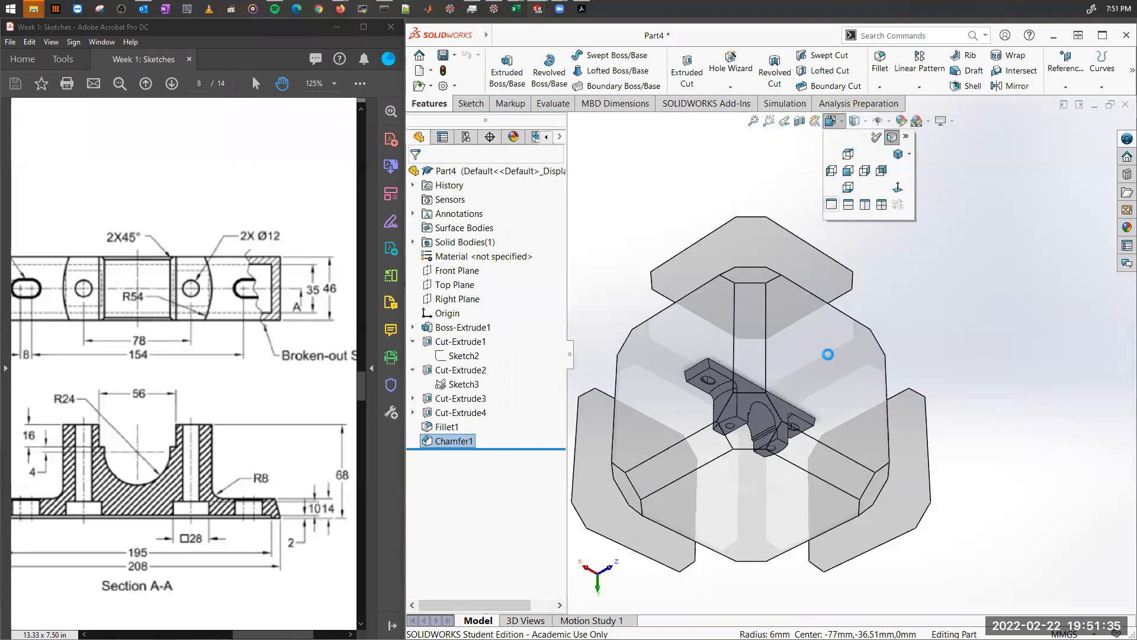
left_click(746, 437)
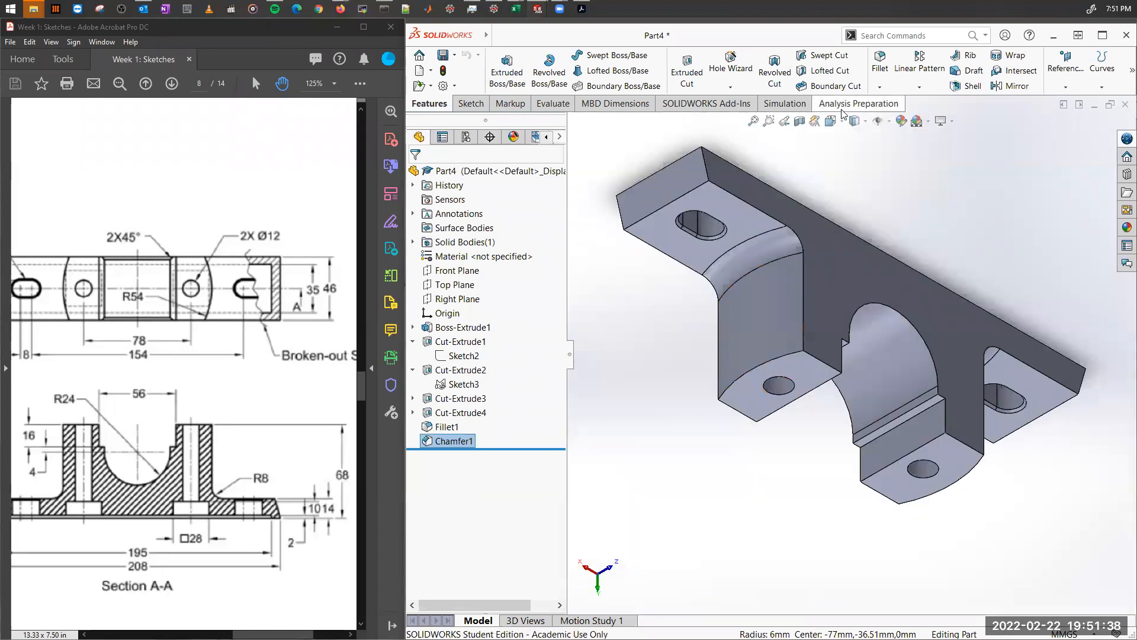
middle_click_drag(777, 394, 946, 393)
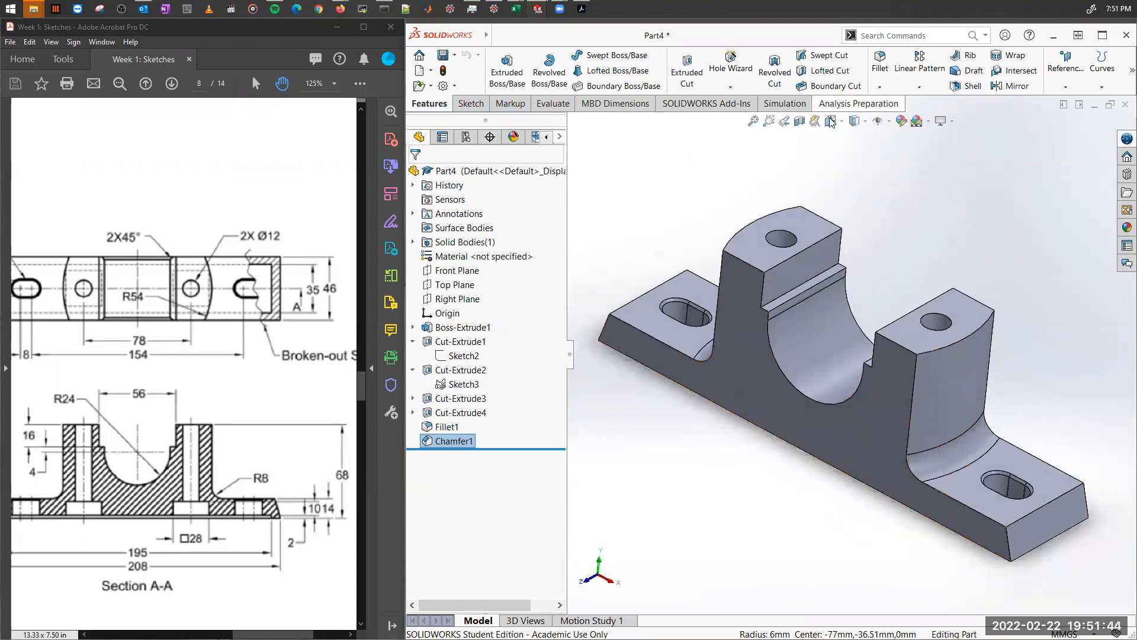
left_click(799, 124)
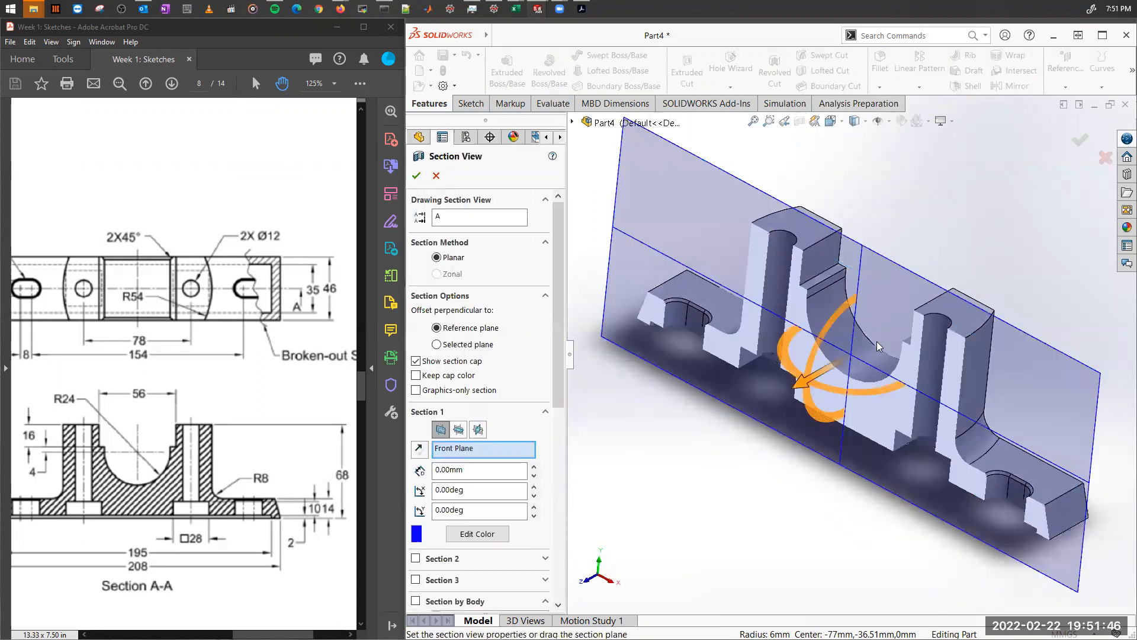
left_click(417, 175)
Compare the sectioned bracket's holes, square recesses and slots with the drawing's Section A-A, and turn the section view off.
mouse_move(822, 491)
middle_mouse_down()
mouse_move(853, 419)
mouse_move(852, 464)
middle_mouse_up()
scroll(145, 532, "down", 2, "ctrl")
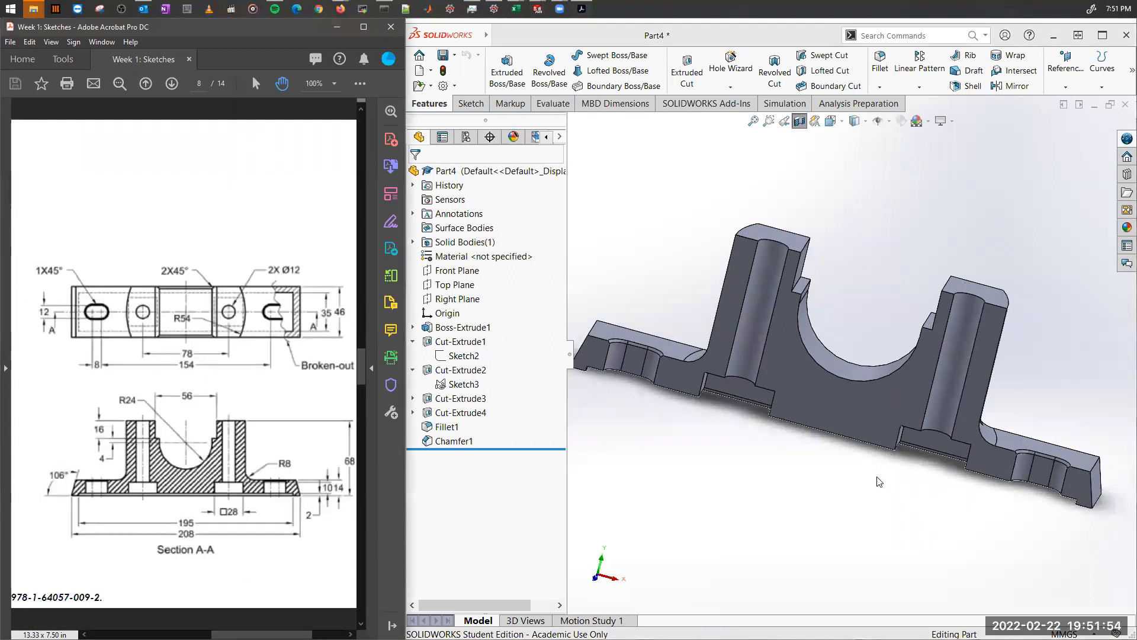
scroll(878, 481, "down", 2)
middle_click_drag(879, 481, 845, 494)
middle_click_drag(876, 396, 786, 491)
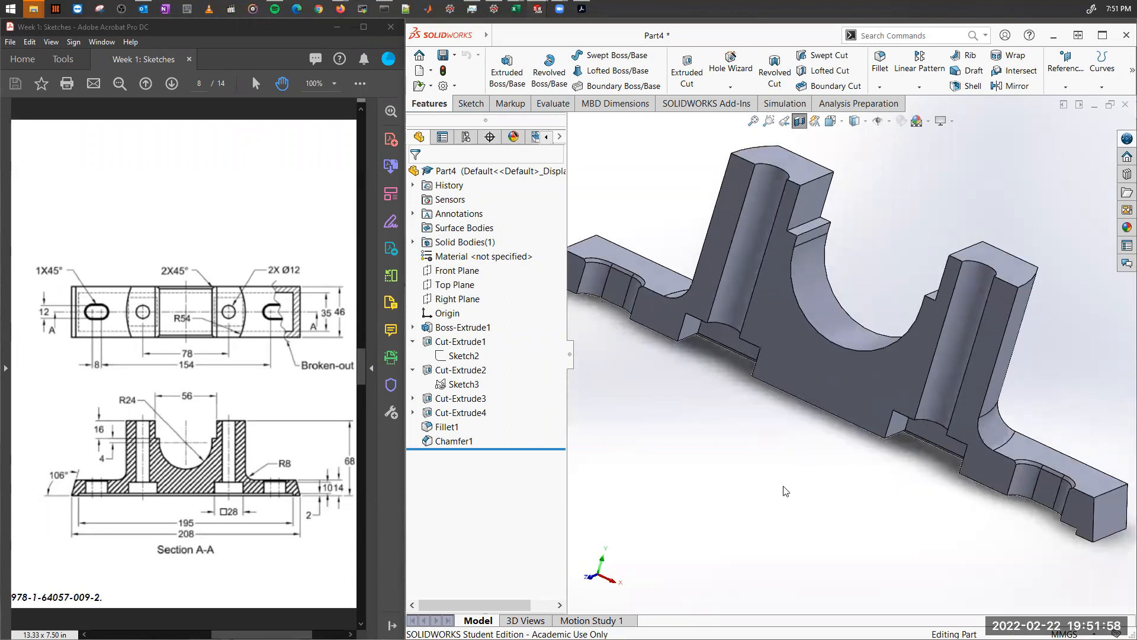
scroll(827, 408, "down", 2)
scroll(826, 407, "up", 3)
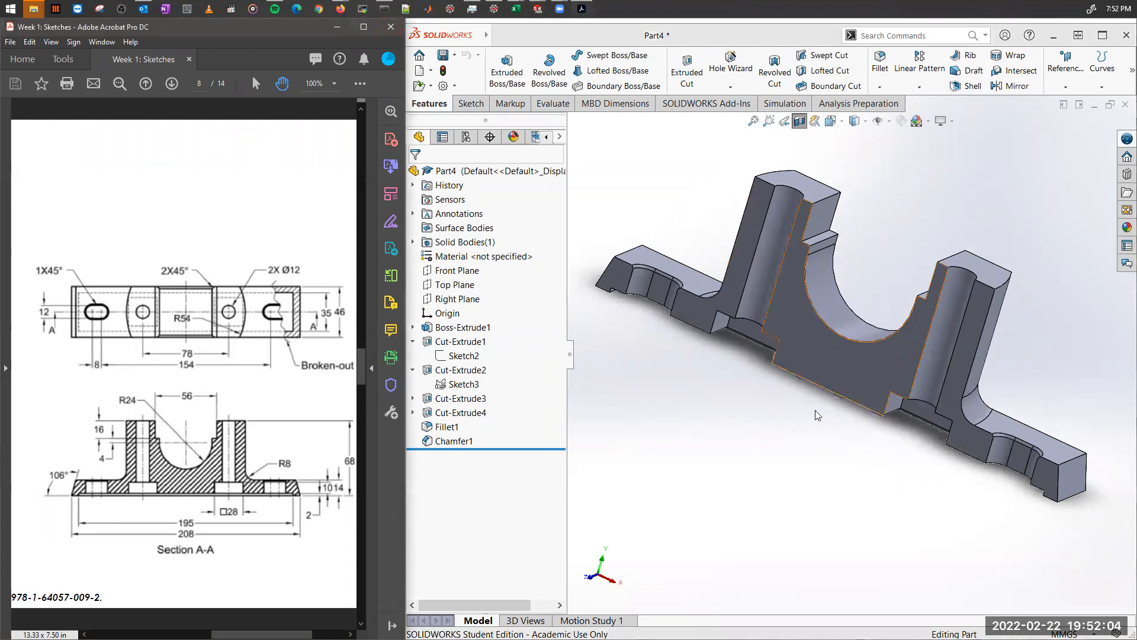
left_click(800, 121)
Go to the Problem 8 page of the exercise PDF and examine the thin-walled cover's views, Detail B and wall dimensions.
left_click(262, 220)
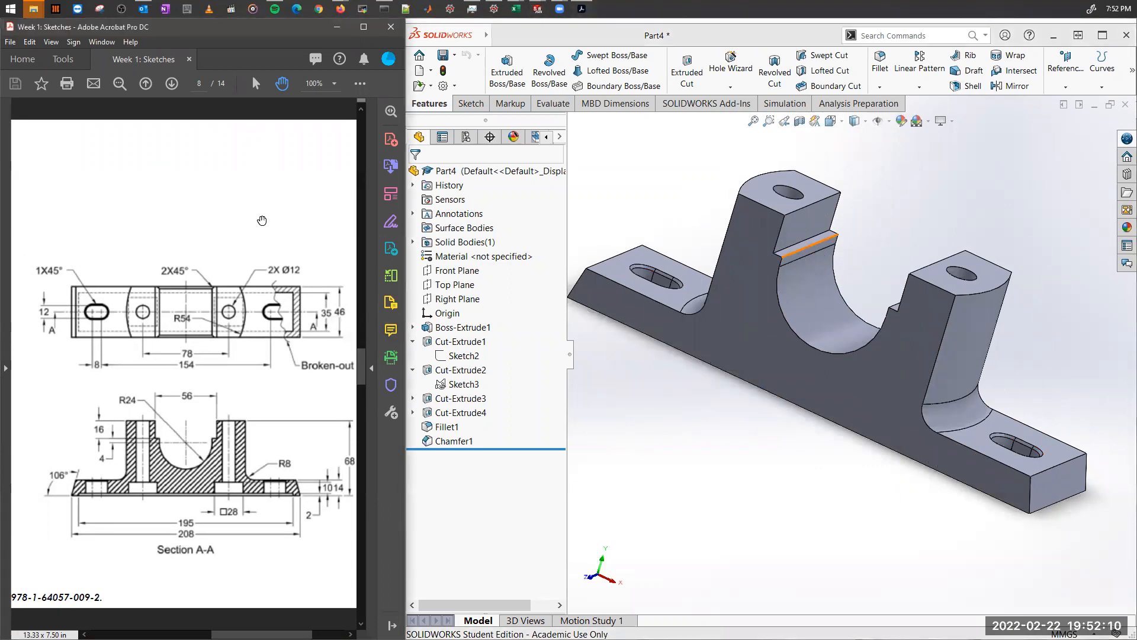
scroll(262, 220, "down", 3, "ctrl")
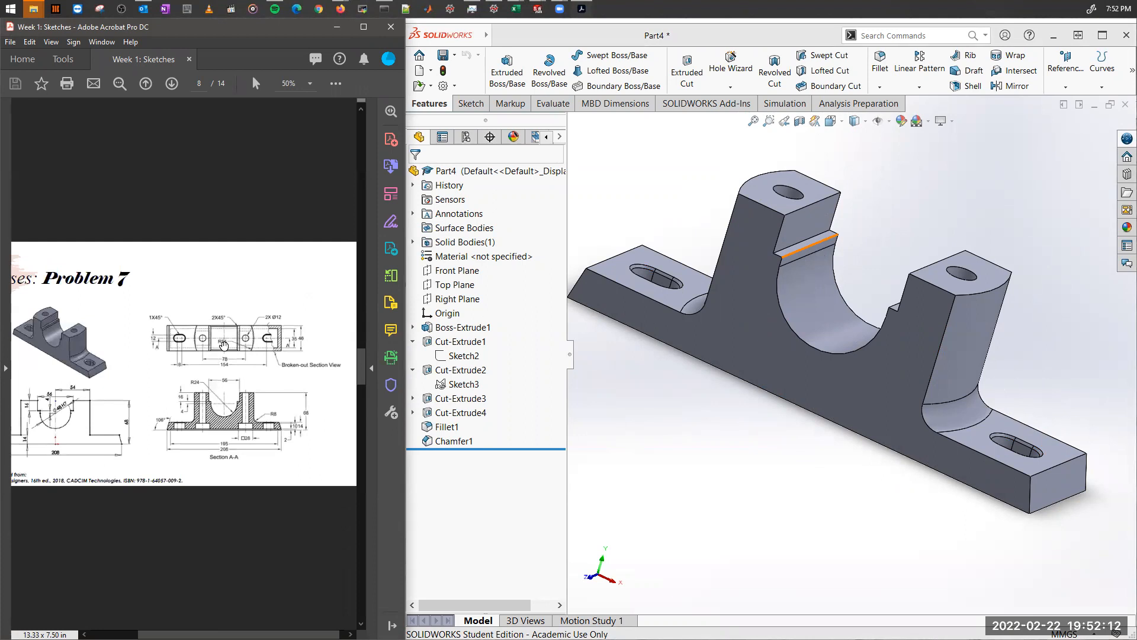
scroll(223, 344, "down", 1, "ctrl")
scroll(237, 340, "down", 2)
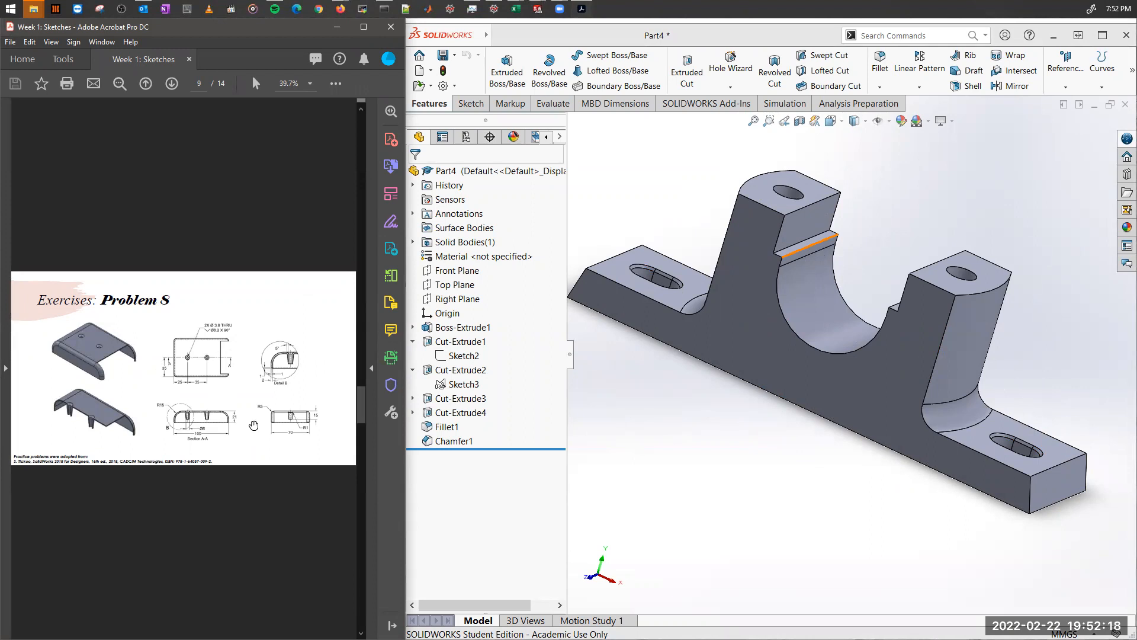
scroll(259, 422, "up", 2, "ctrl")
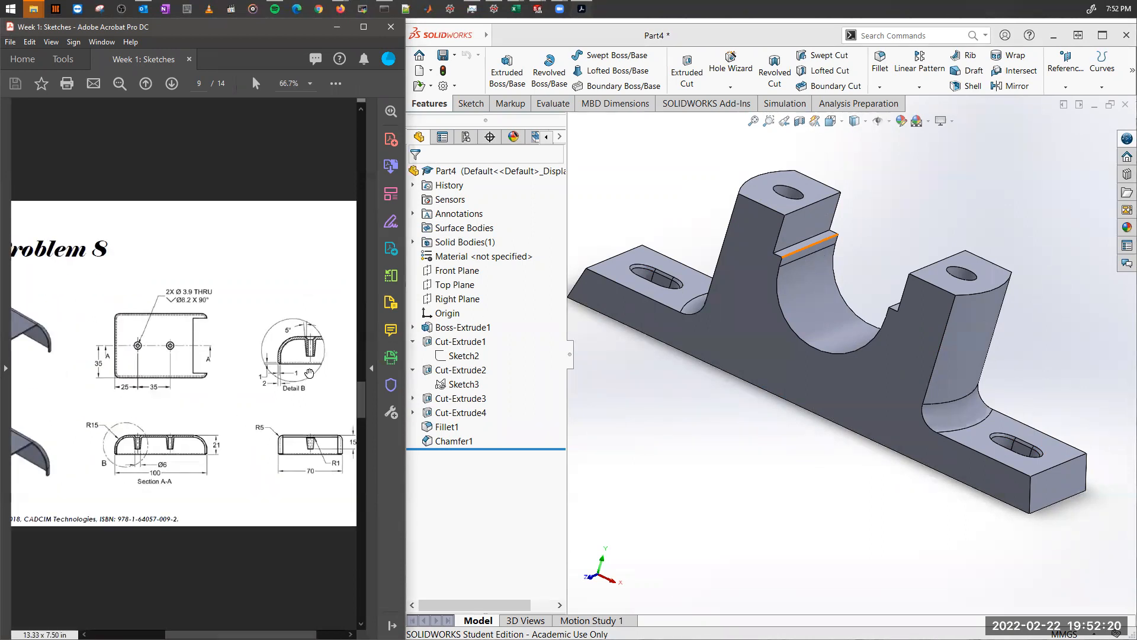
scroll(279, 384, "up", 3, "ctrl")
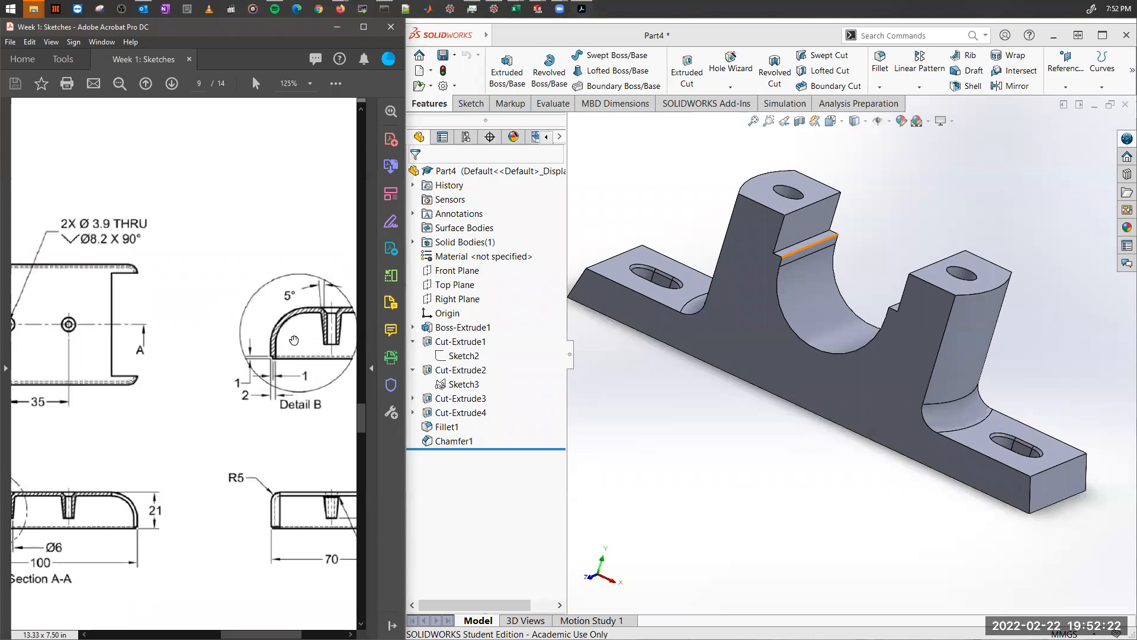
scroll(271, 384, "down", 3, "ctrl")
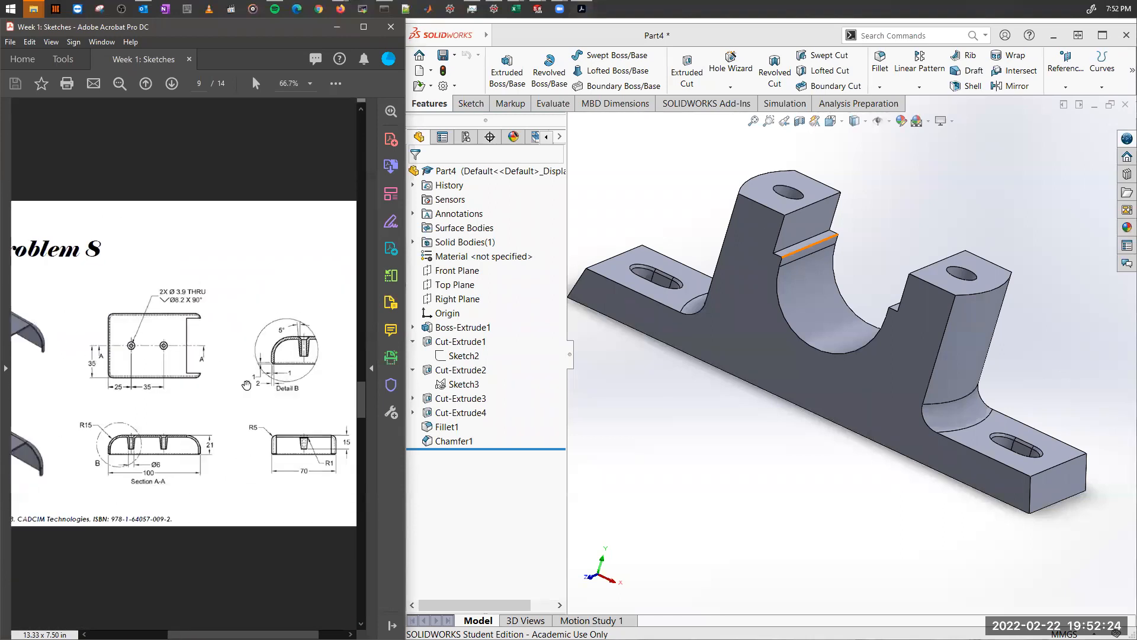
scroll(237, 360, "down", 2, "ctrl")
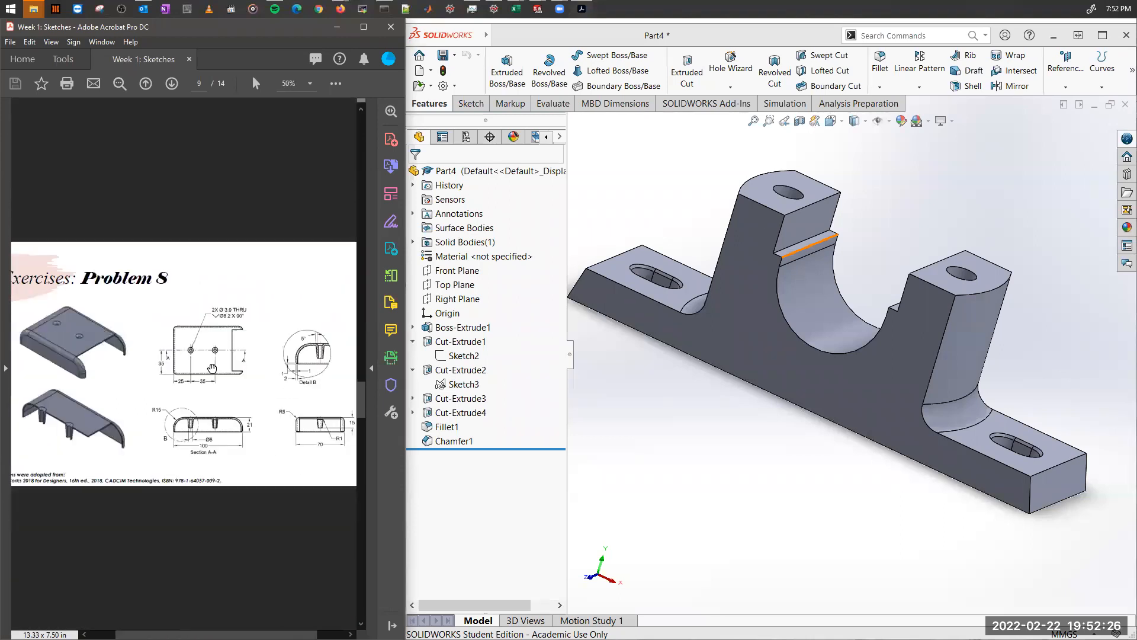
left_click(834, 502)
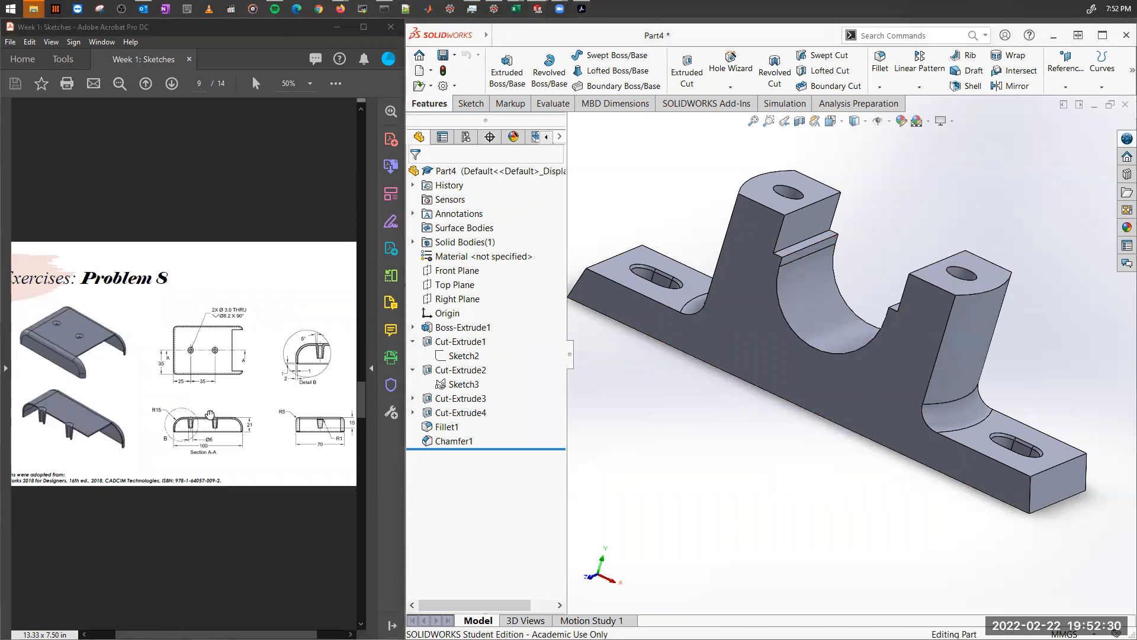
left_click(97, 346)
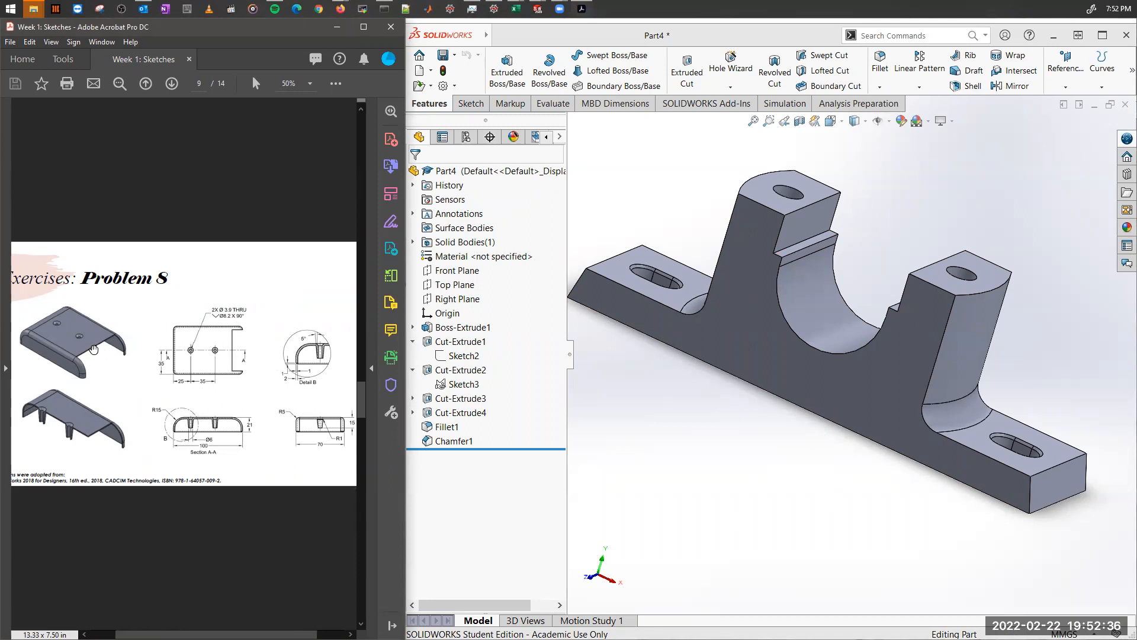
left_click(764, 511)
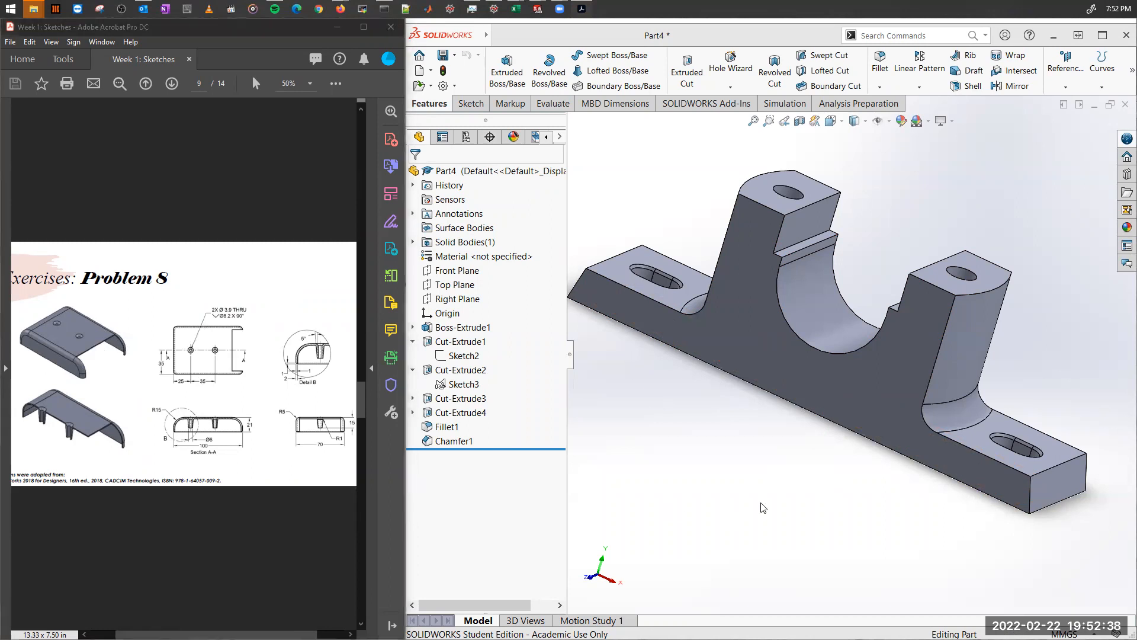
left_click(968, 87)
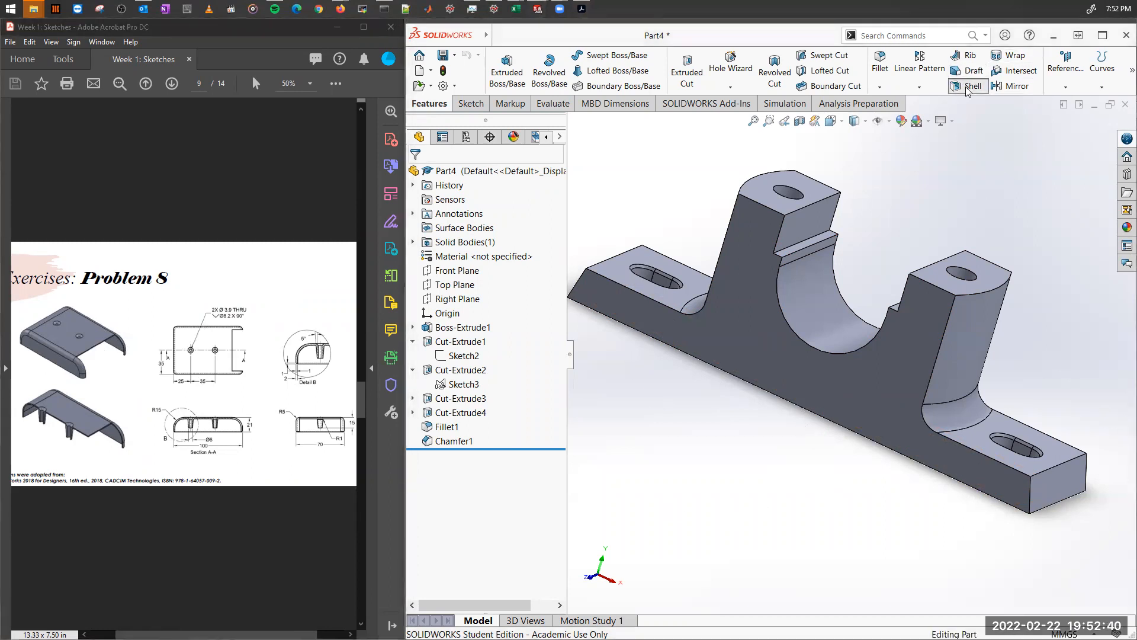
left_click(752, 266)
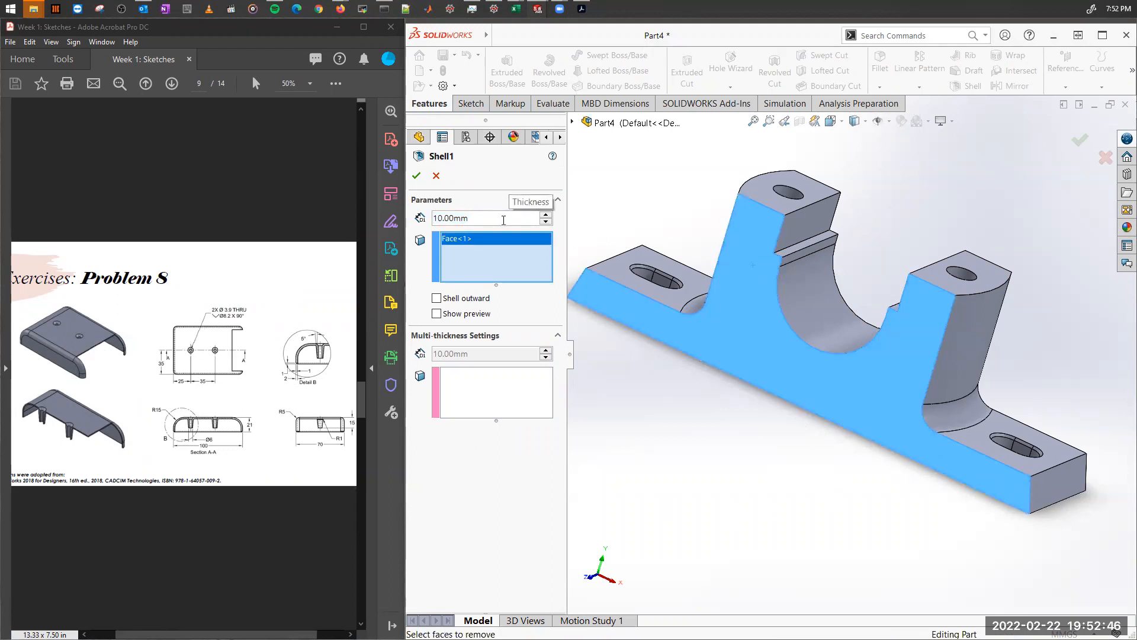
double_click(466, 219)
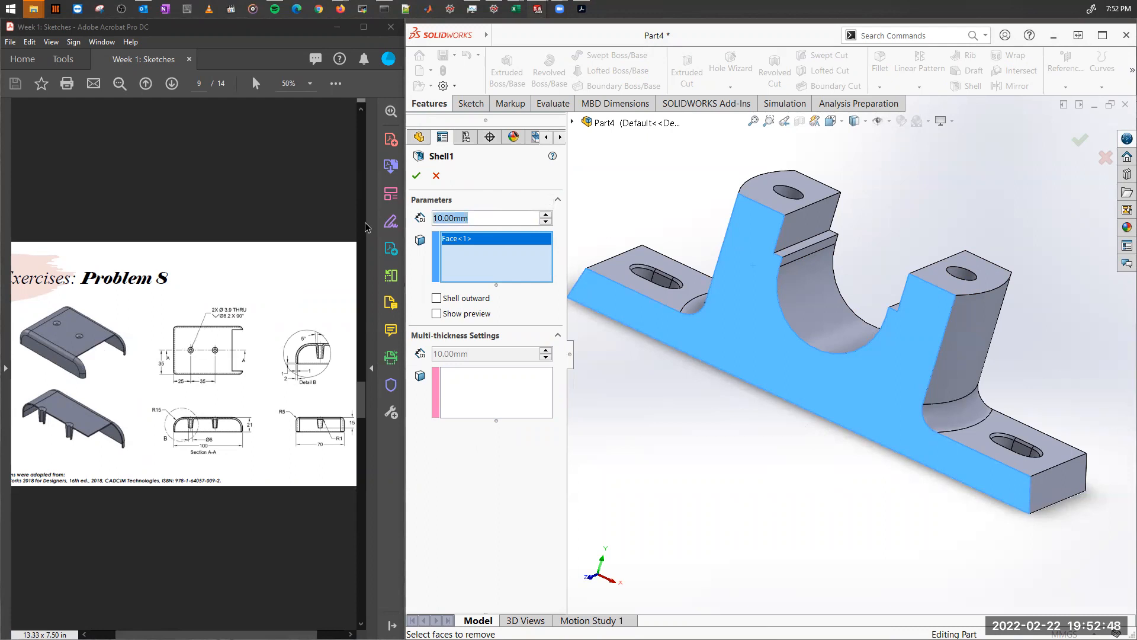
type("2")
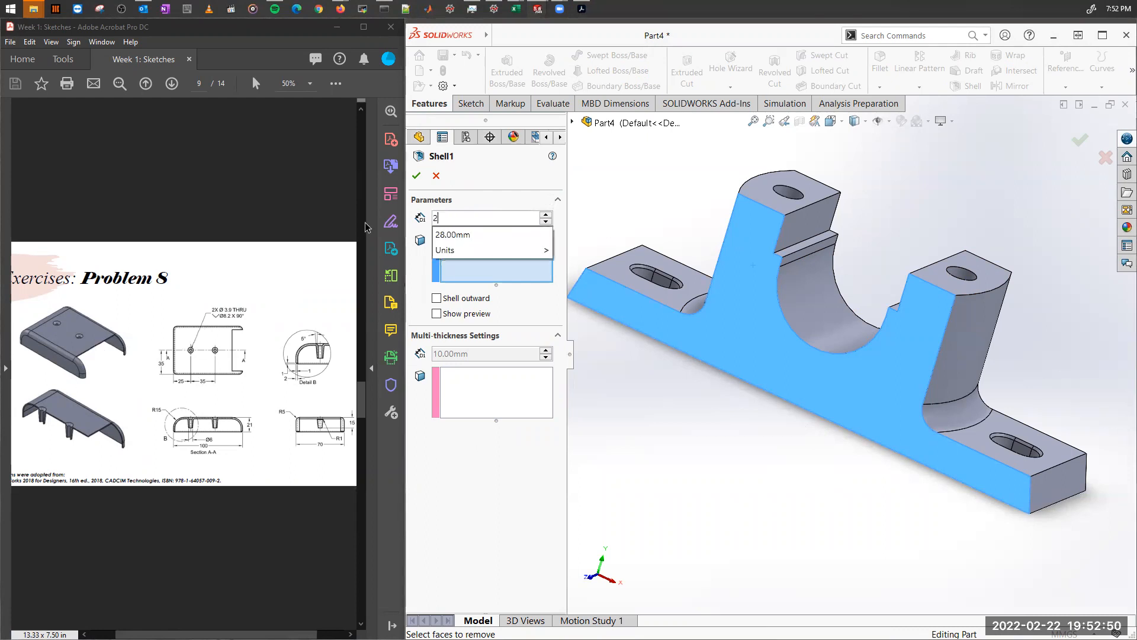
left_click(438, 238)
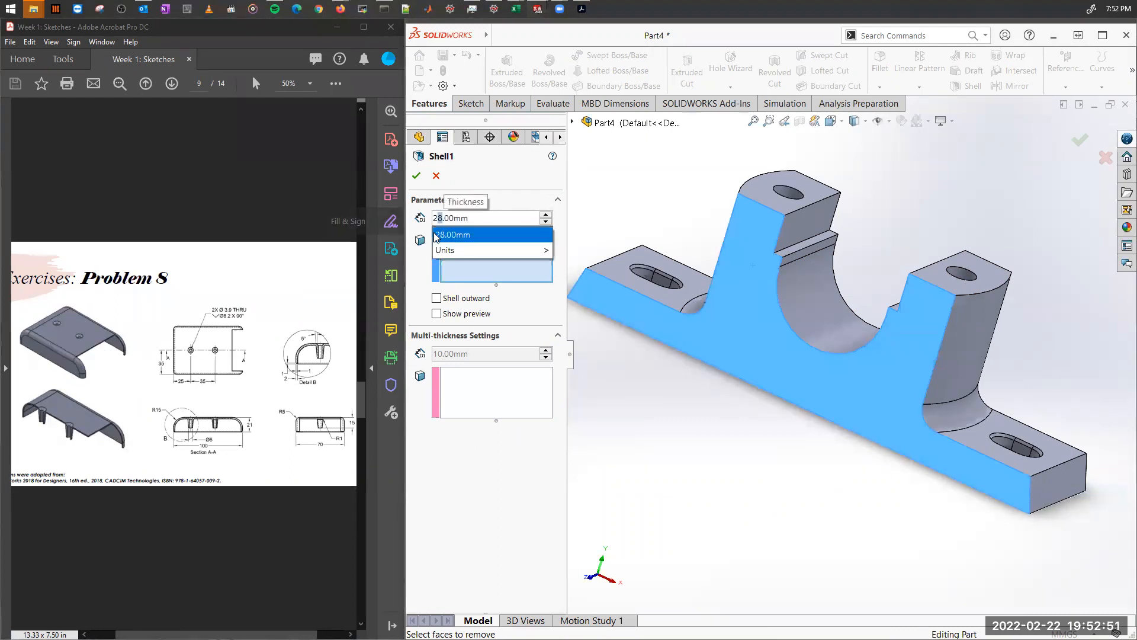
left_click(485, 217)
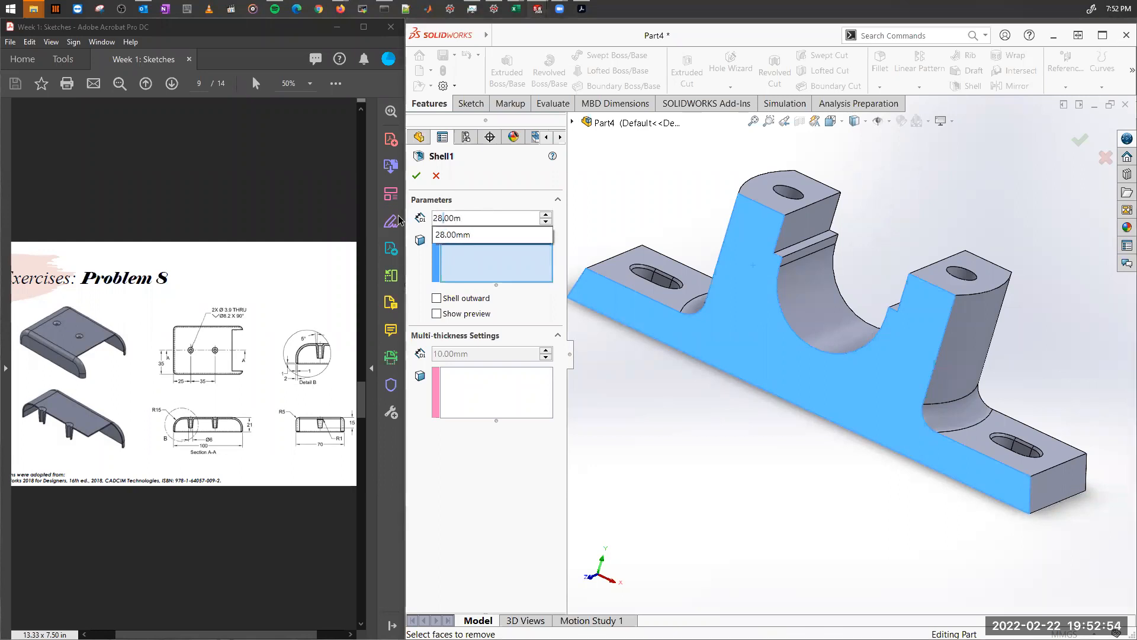
key("BackSpace")
key("BackSpace")
key("BackSpace")
key("BackSpace")
key("BackSpace")
key("BackSpace")
key("BackSpace")
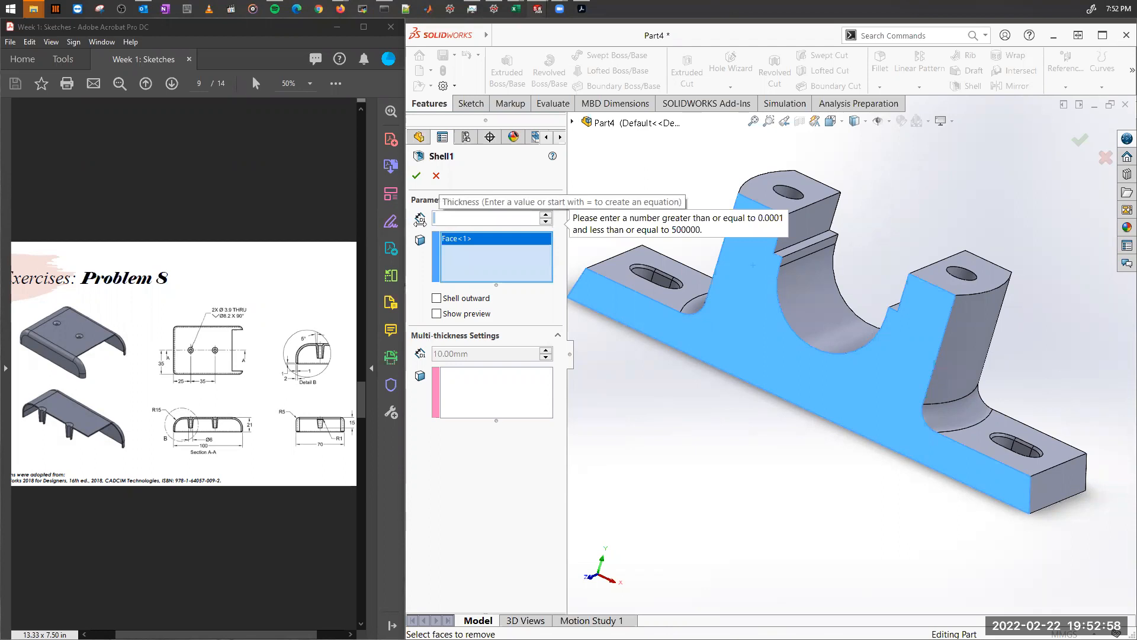
left_click(507, 218)
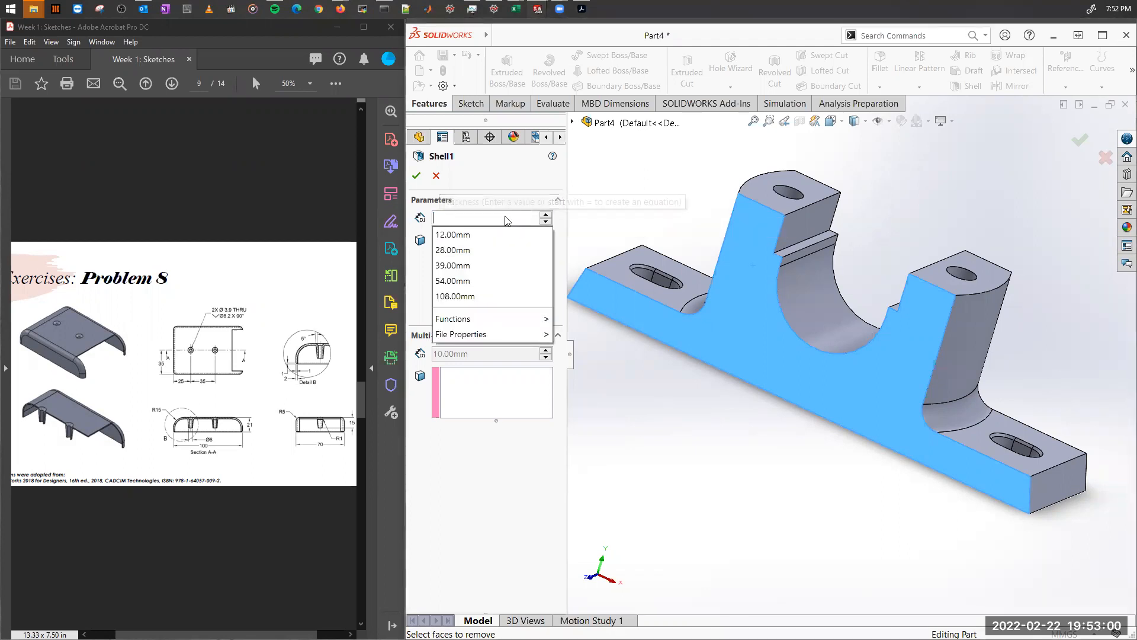
left_click(480, 235)
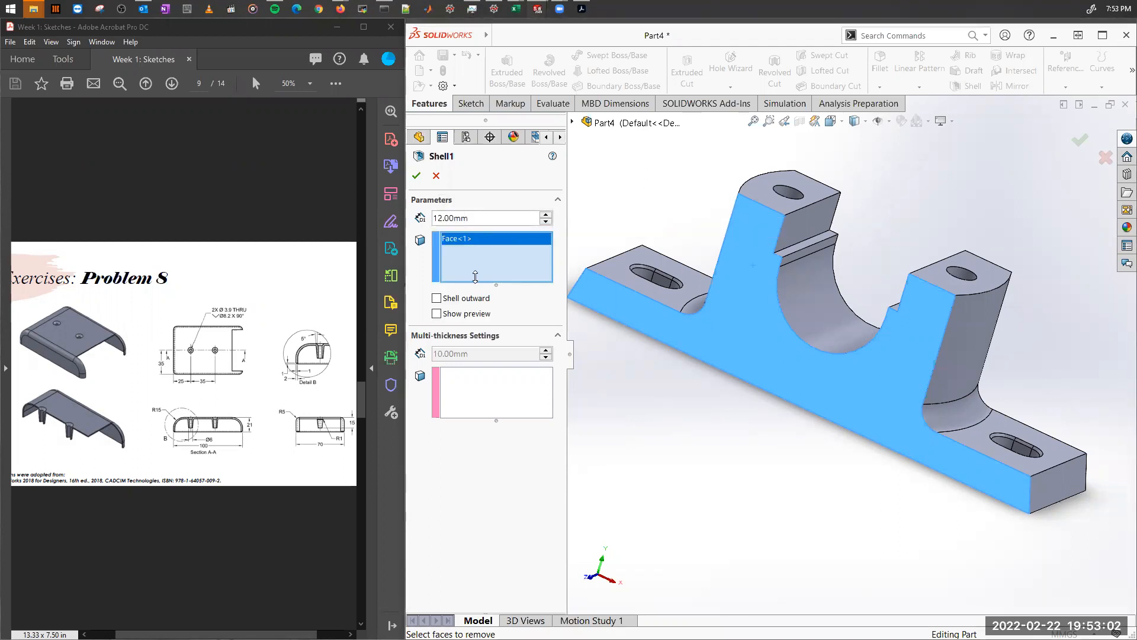
left_click(437, 314)
left_click(437, 176)
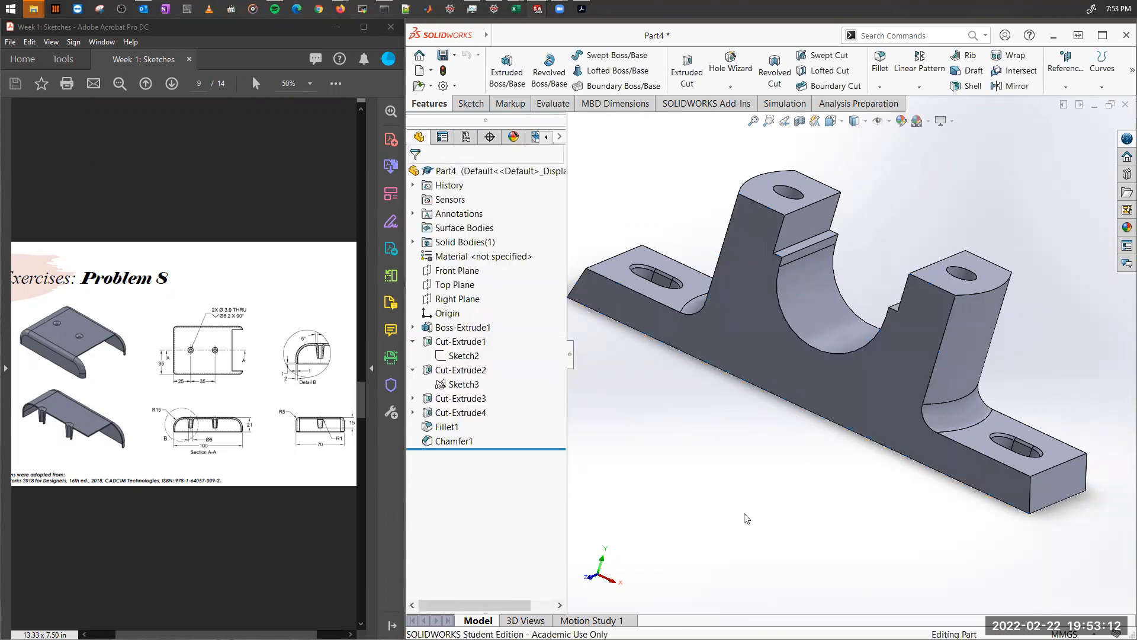
middle_click_drag(805, 468, 867, 350)
scroll(947, 367, "down", 2)
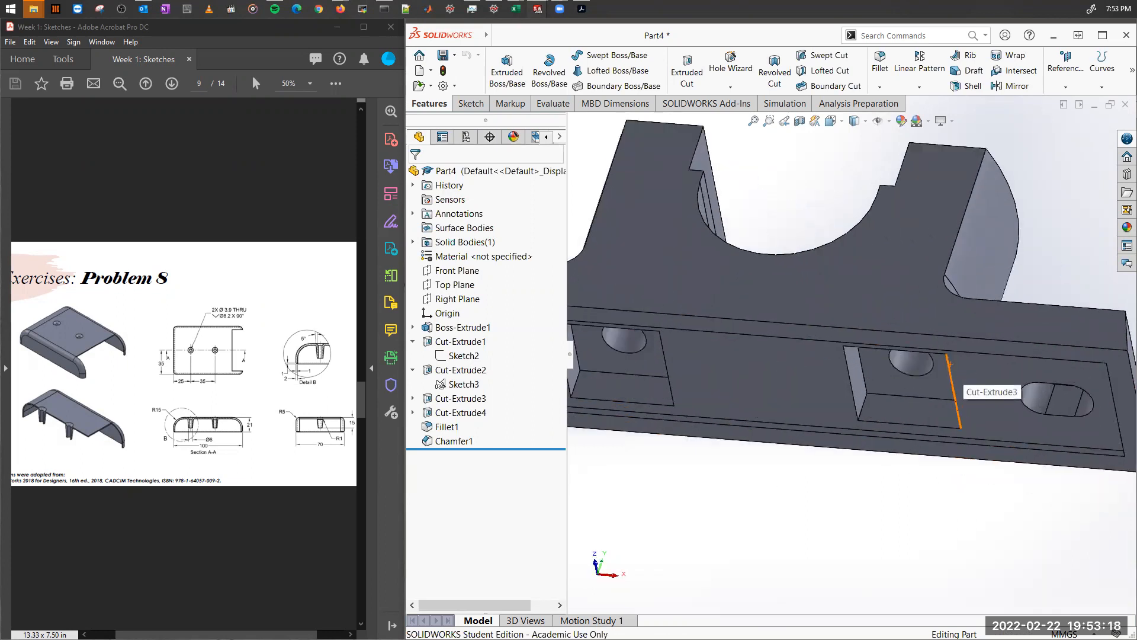
left_click(970, 90)
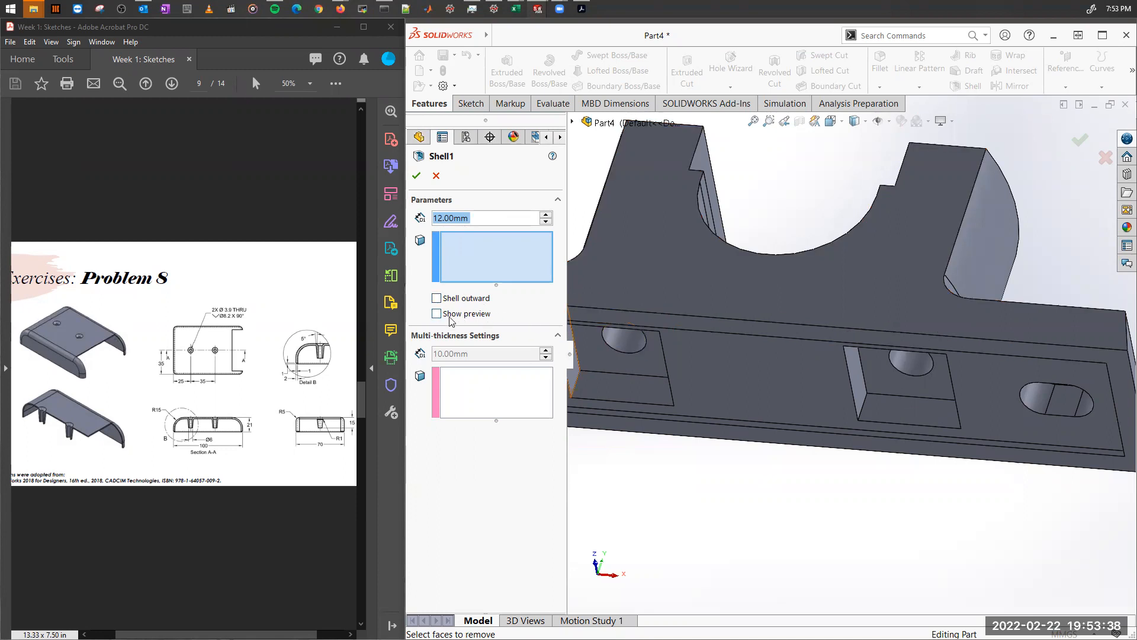
left_click(436, 176)
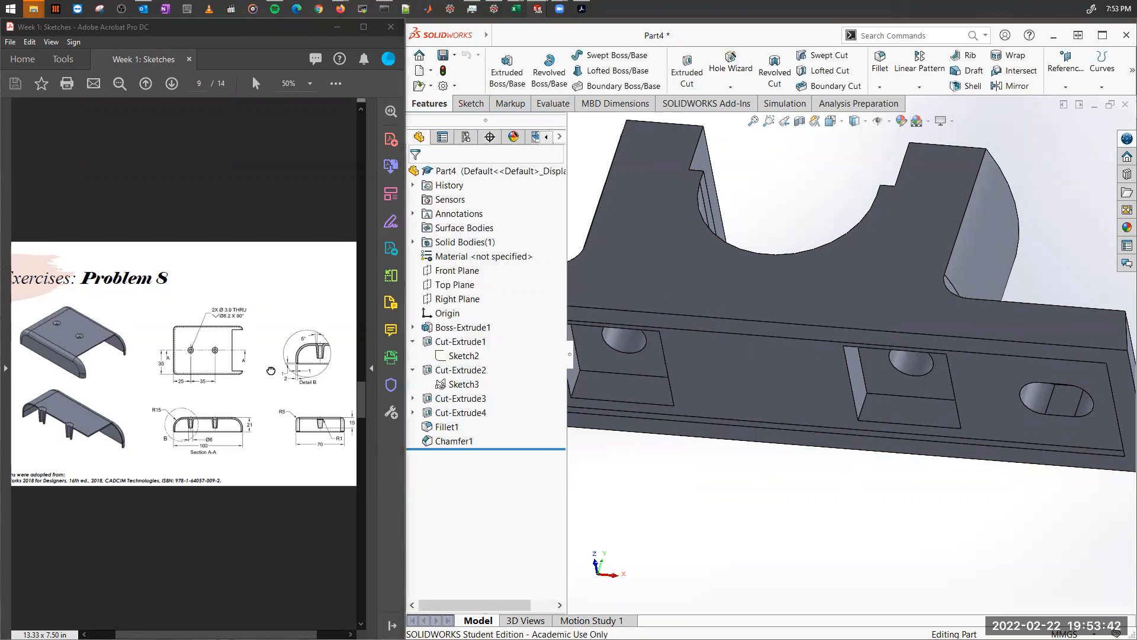
Examine the cover's rim lip in the drawing's Detail B and compare it with the underside rim of the bracket.
scroll(287, 367, "up", 6, "ctrl")
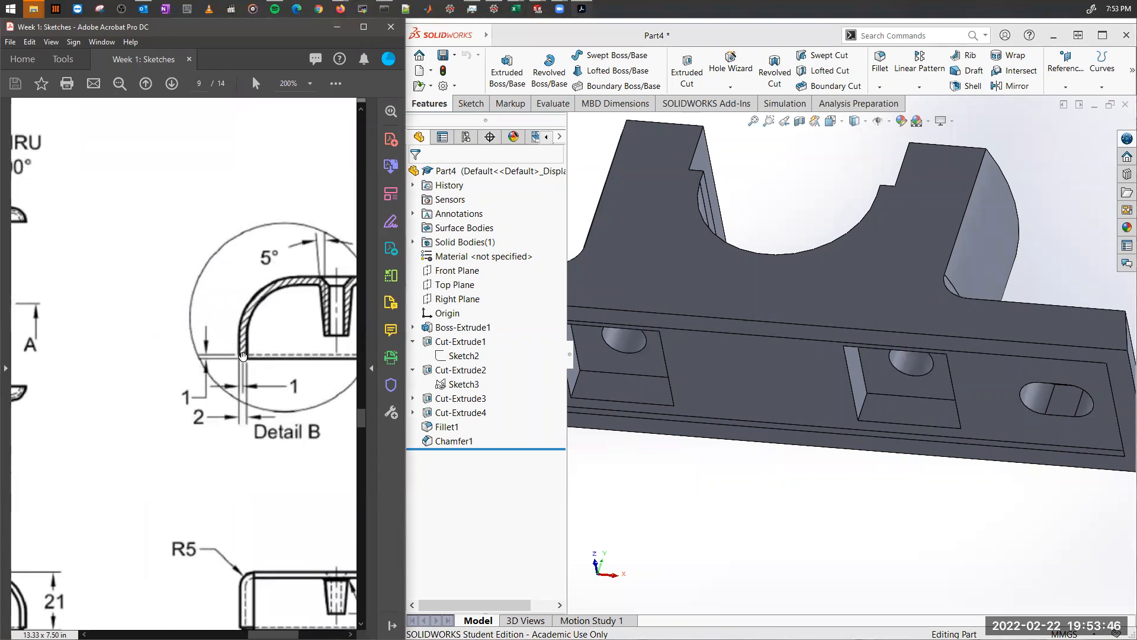
left_click(809, 515)
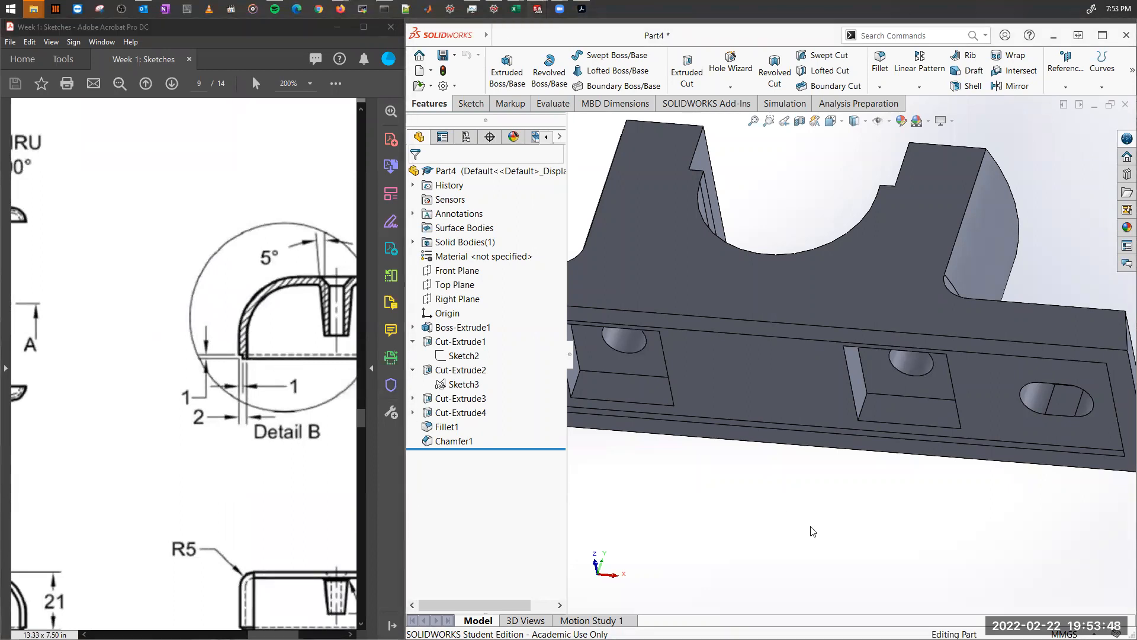
scroll(809, 518, "down", 2)
scroll(772, 321, "up", 3)
scroll(772, 319, "up", 2)
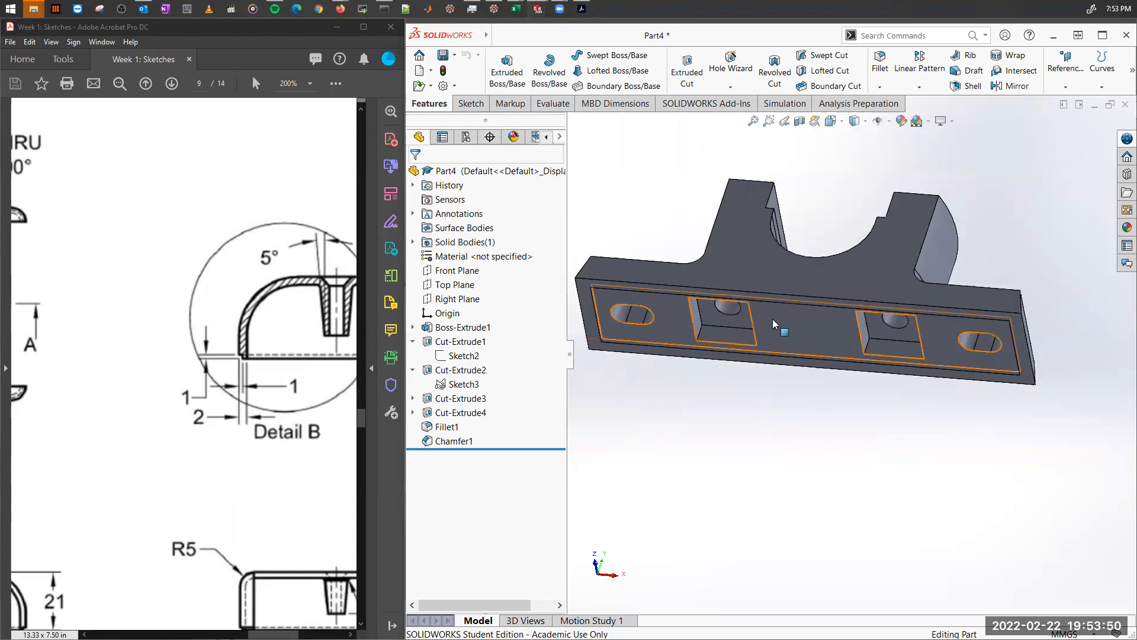
middle_click_drag(837, 332, 785, 258)
scroll(910, 296, "down", 4)
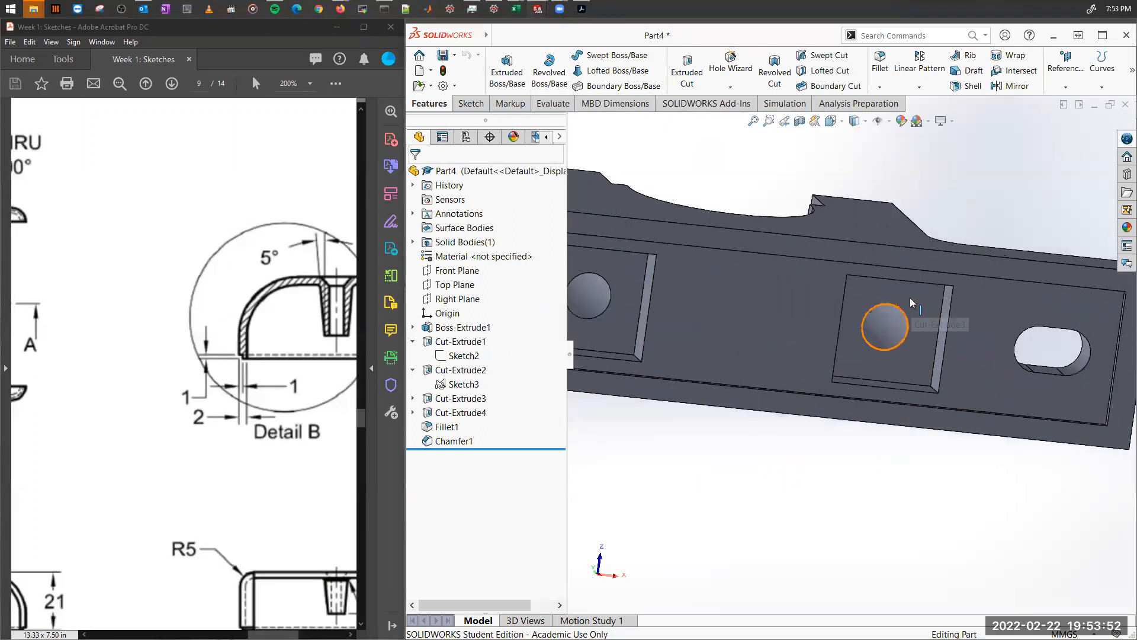
scroll(893, 287, "up", 3)
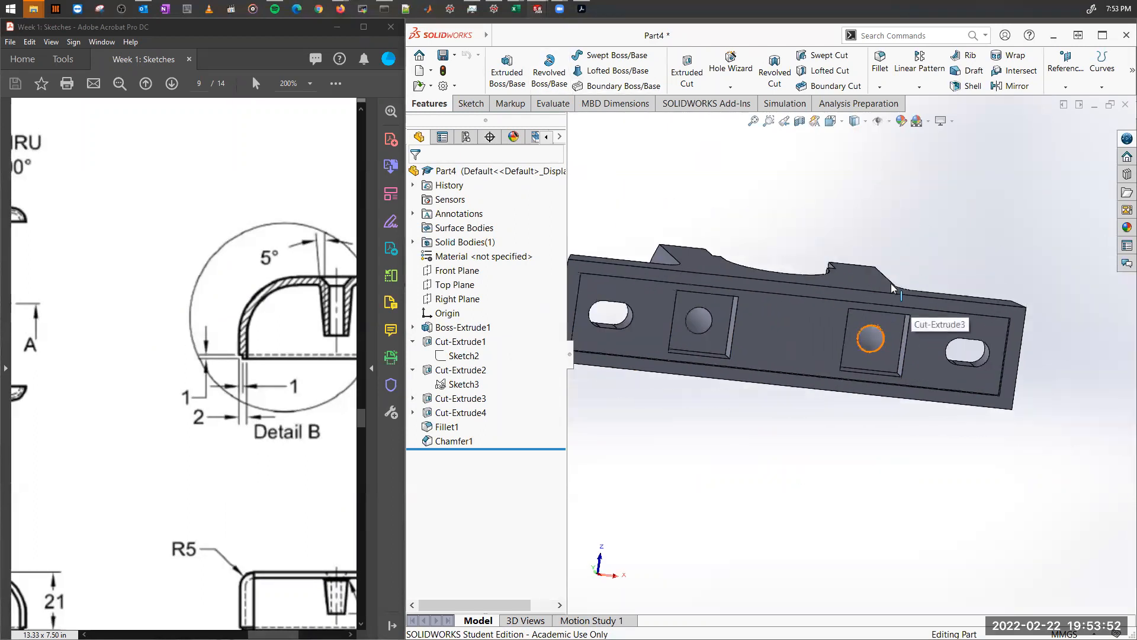
Start a sketch on the bracket's bottom rim face and check Detail B and the end view in the Problem 8 drawing.
left_click(838, 293)
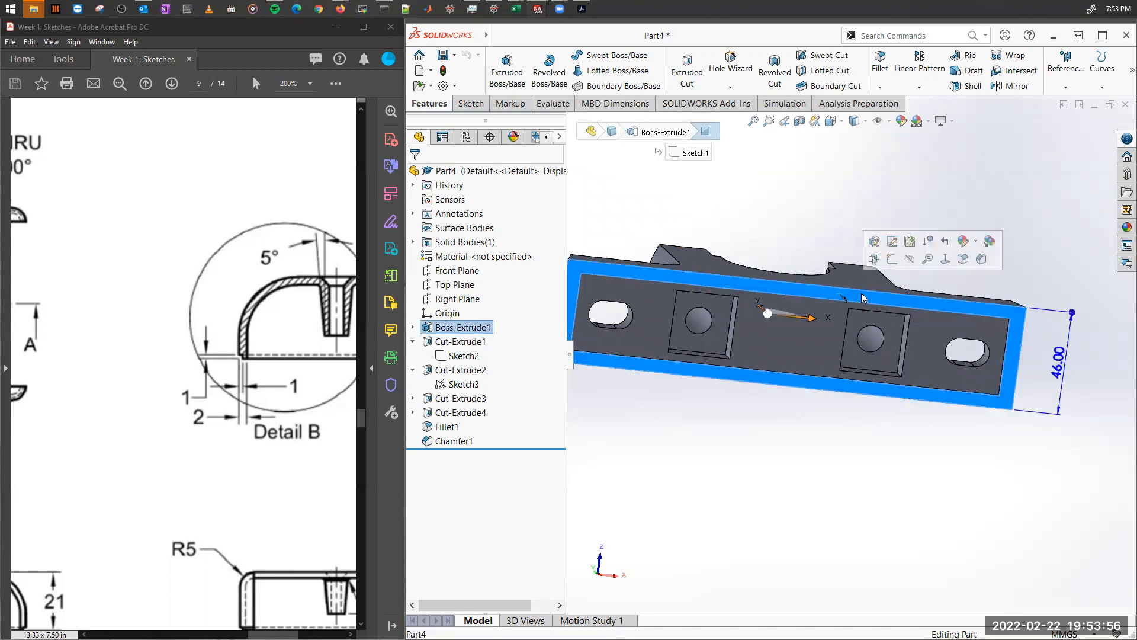
right_click(861, 294)
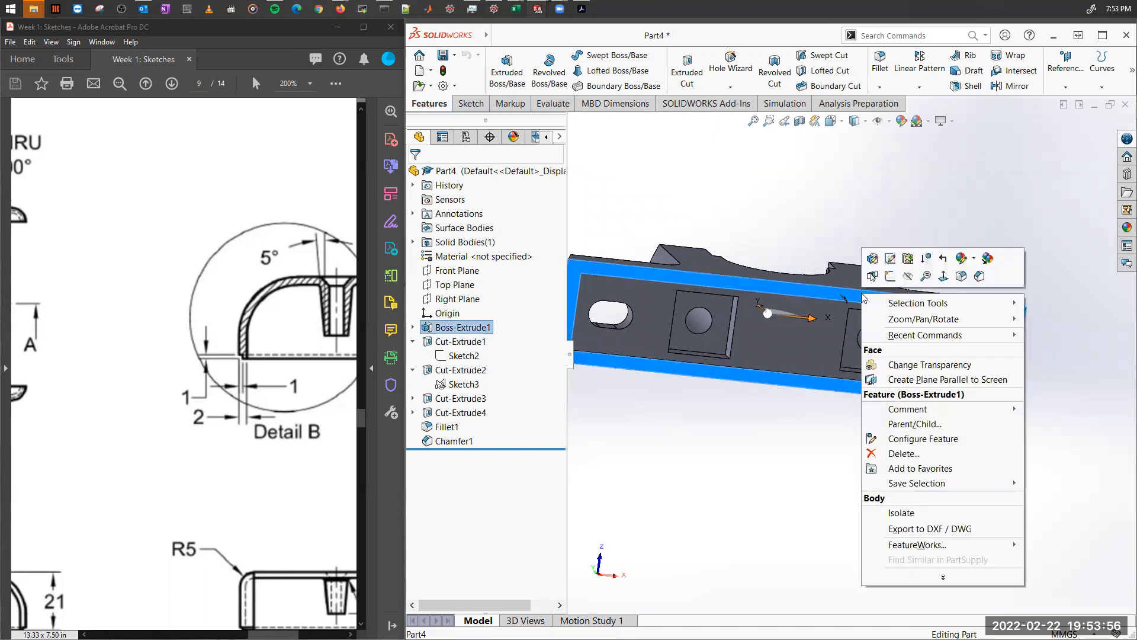
left_click(890, 277)
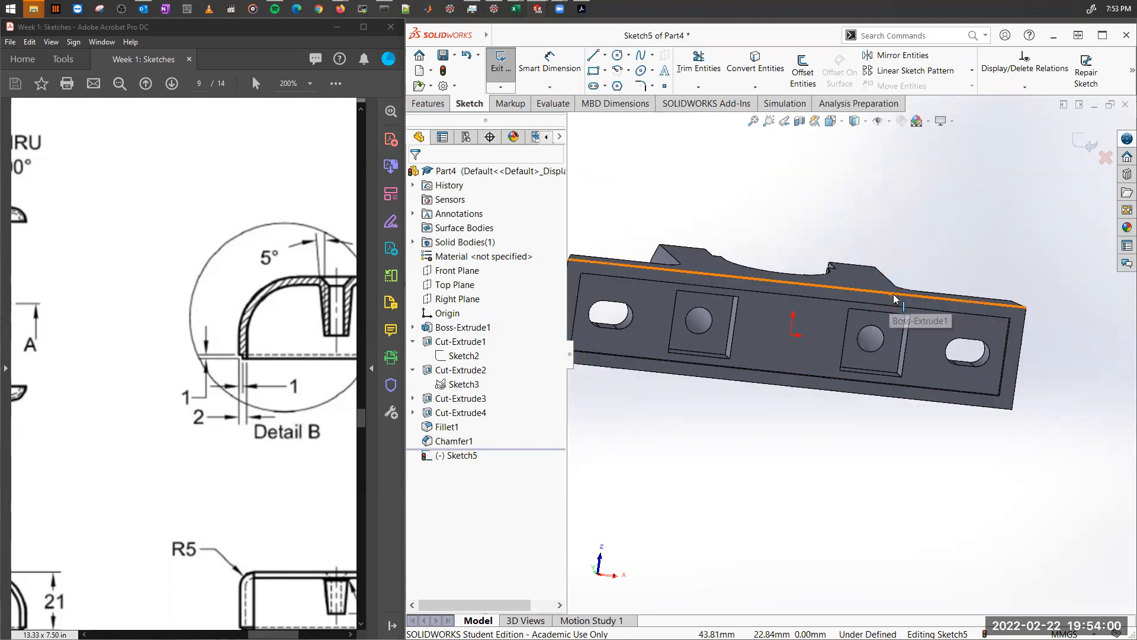
left_click_drag(247, 457, 91, 297)
scroll(37, 424, "down", 2)
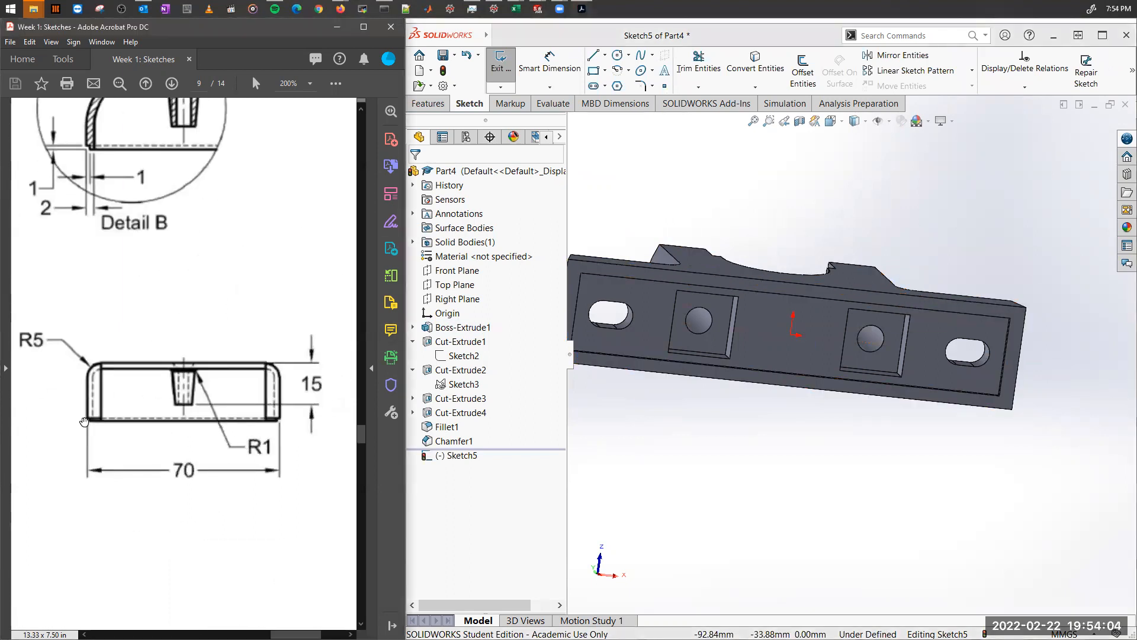
left_click_drag(283, 426, 315, 576)
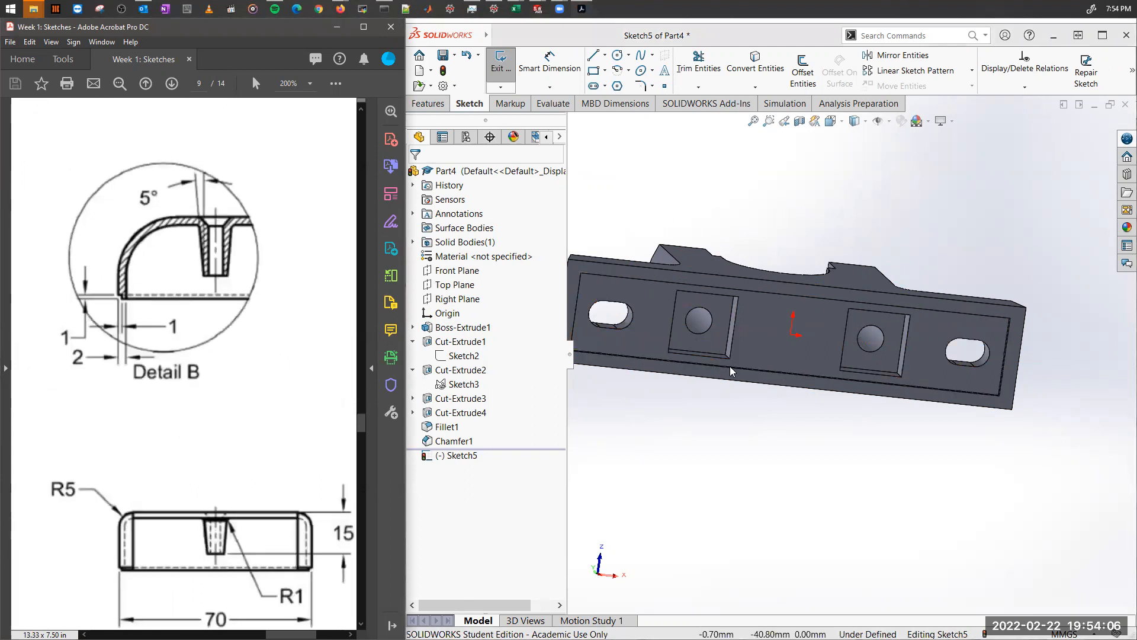
Convert both long outer edges and one short outer edge of the bottom rim face into sketch lines, and finish the sketch.
middle_click_drag(735, 312, 818, 310, "ctrl")
left_click(833, 275)
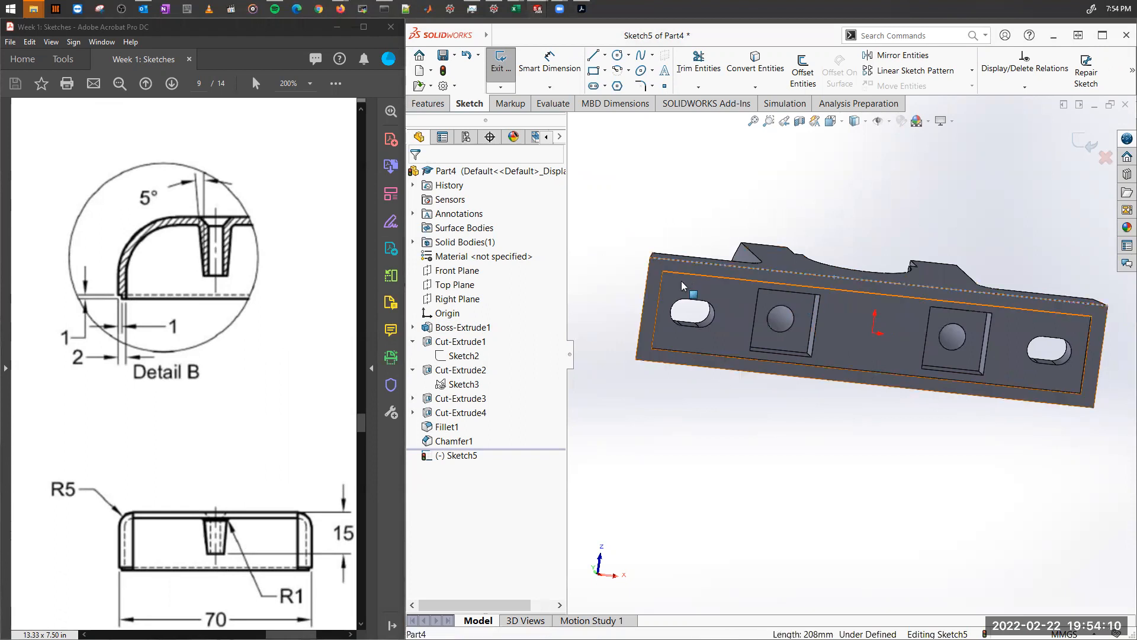
left_click(640, 338, "ctrl")
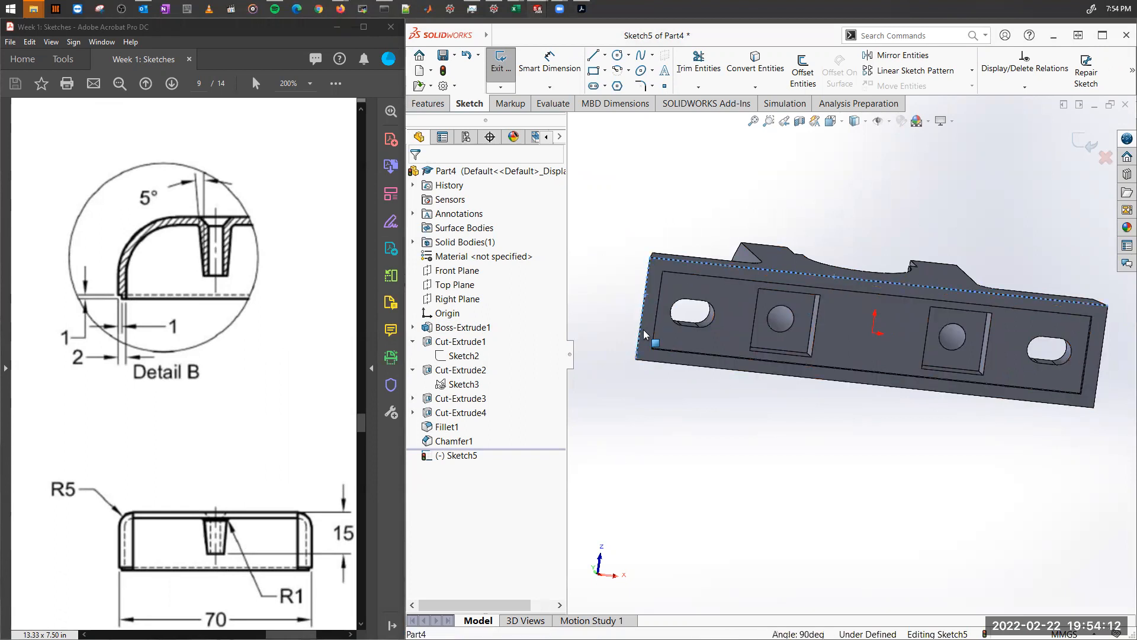
left_click(645, 359, "ctrl")
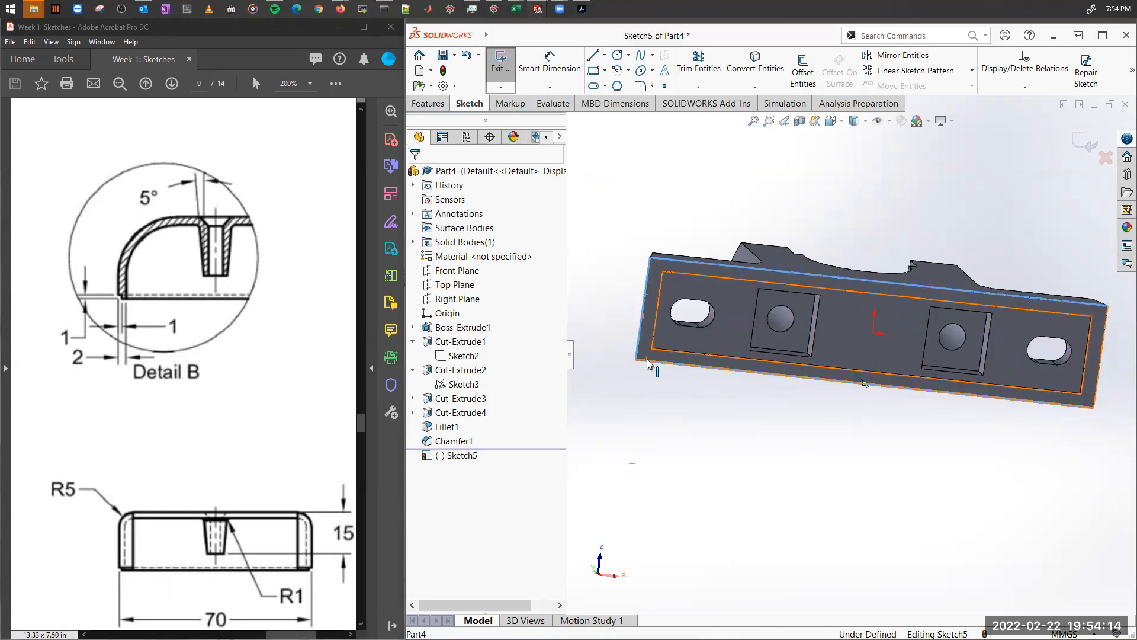
left_click(750, 67)
middle_click_drag(1010, 204, 914, 247)
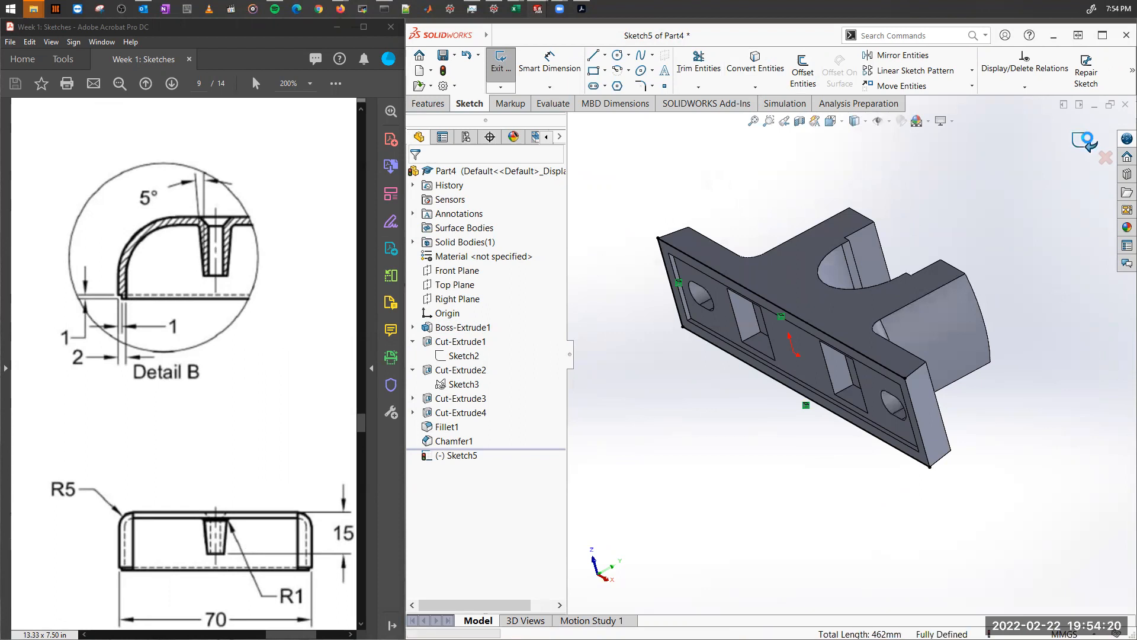
left_click(1081, 141)
Create a reference plane perpendicular to the converted long edge line and coincident with its open end point.
scroll(999, 413, "down", 3)
left_click(1000, 413)
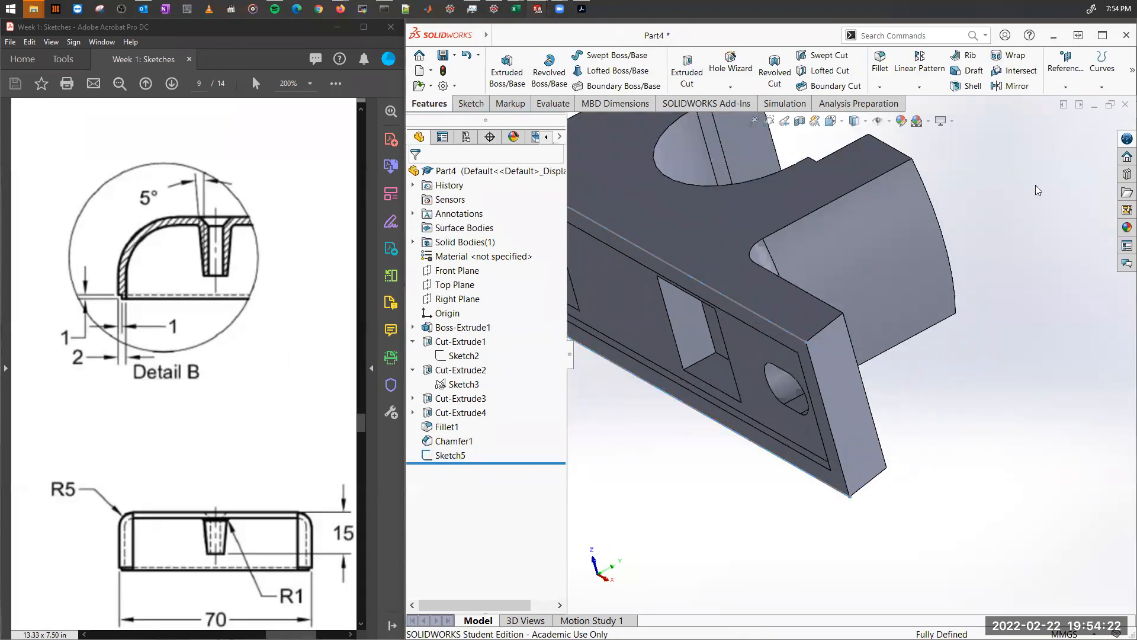
left_click(1072, 79)
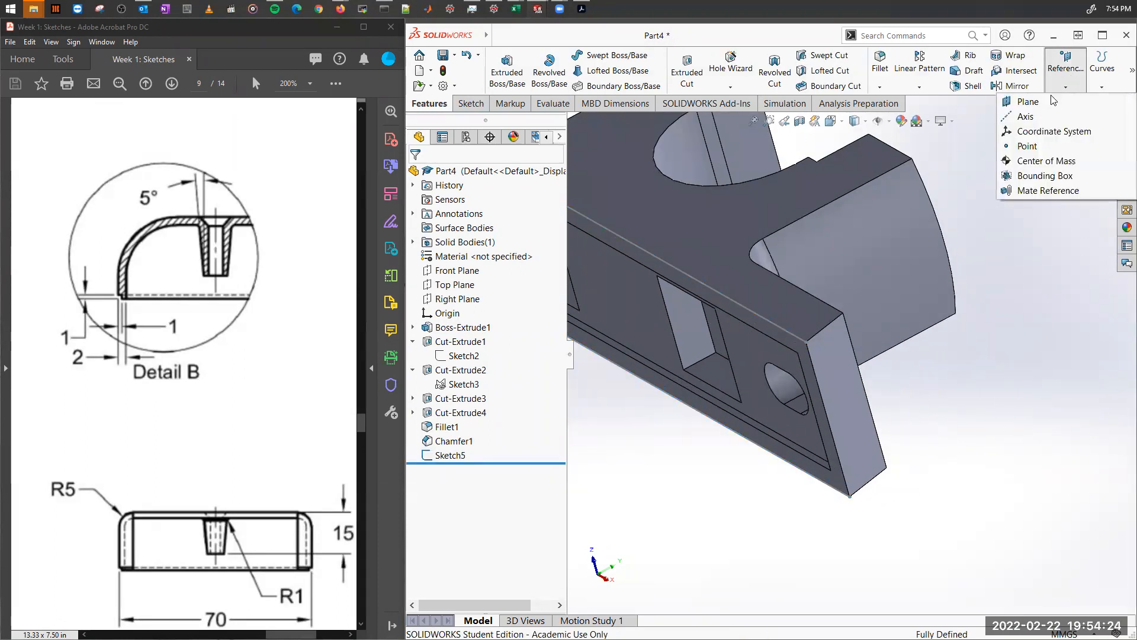
left_click(1026, 103)
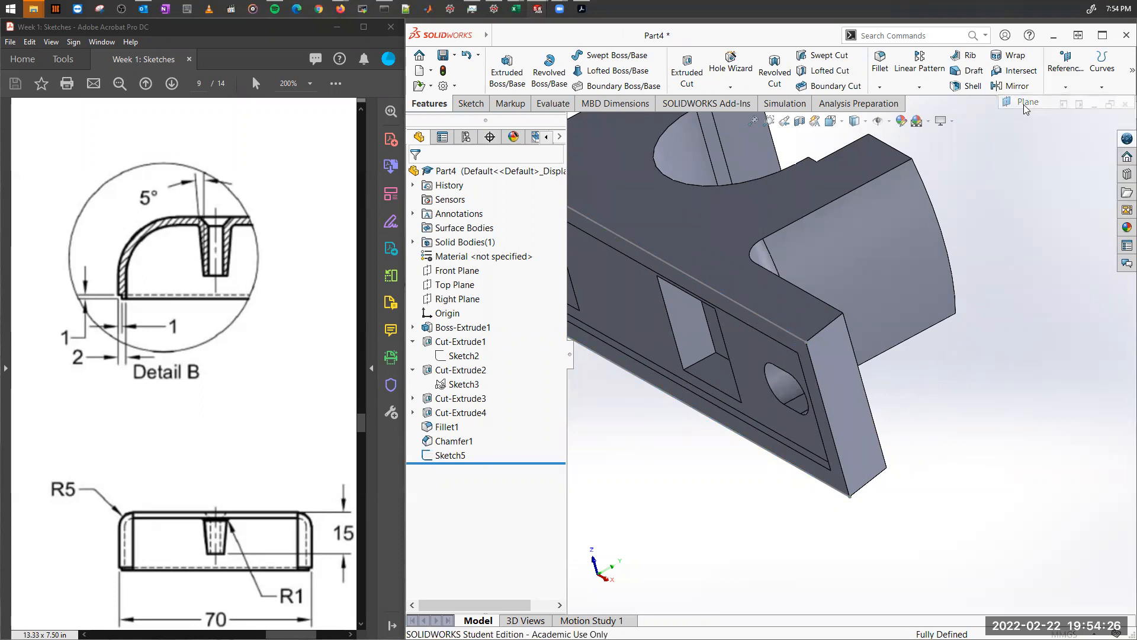
scroll(817, 346, "down", 6)
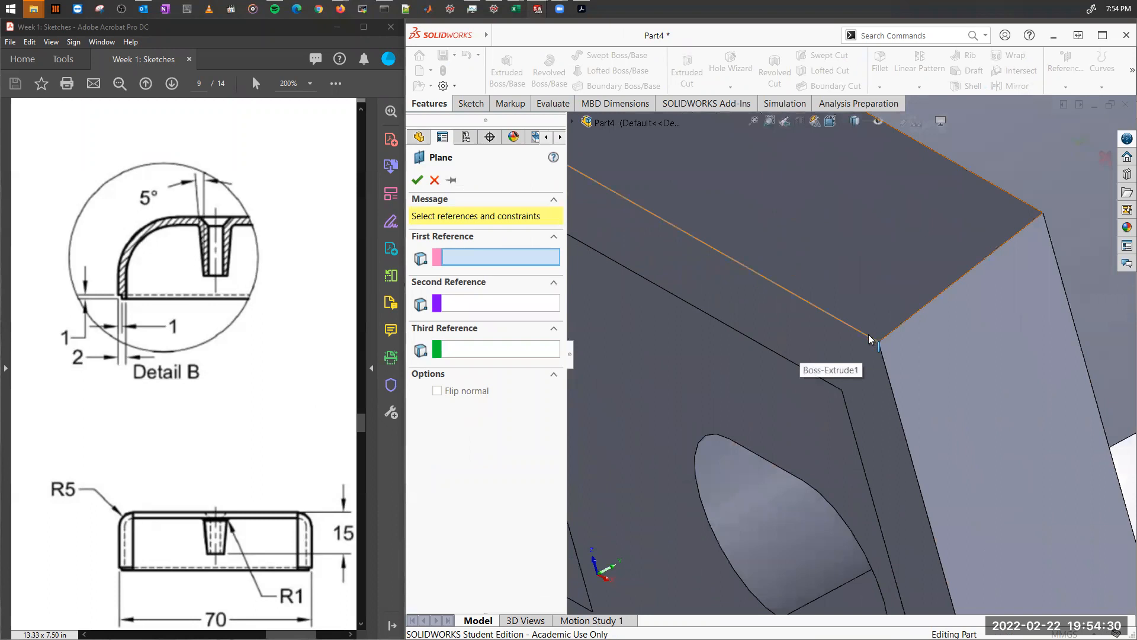
left_click(872, 337)
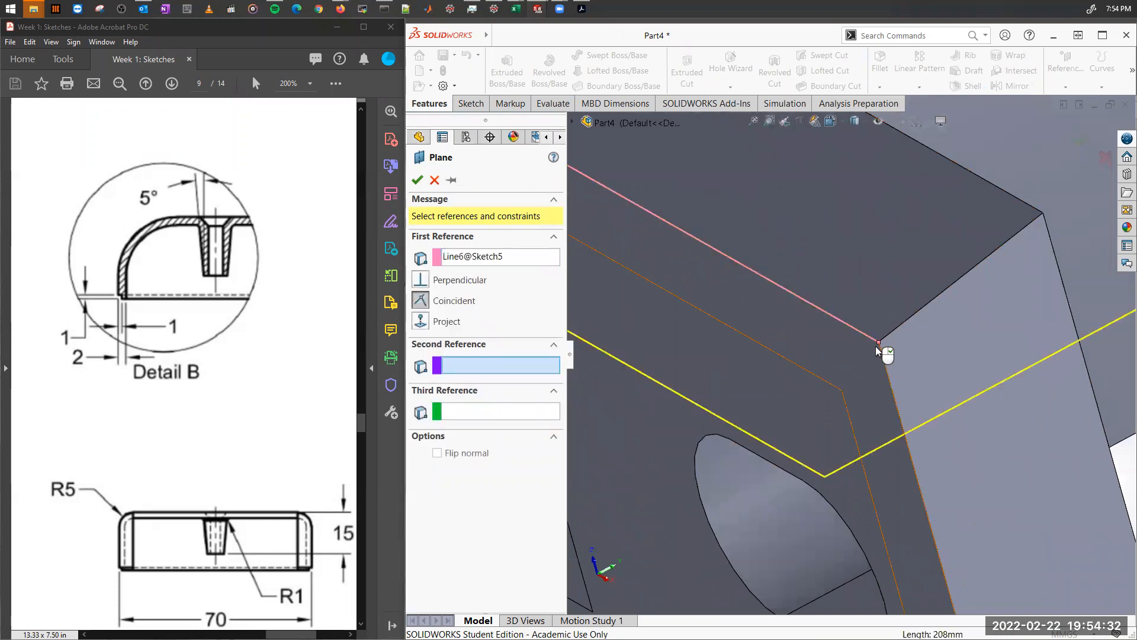
left_click(879, 344)
scroll(886, 355, "up", 5)
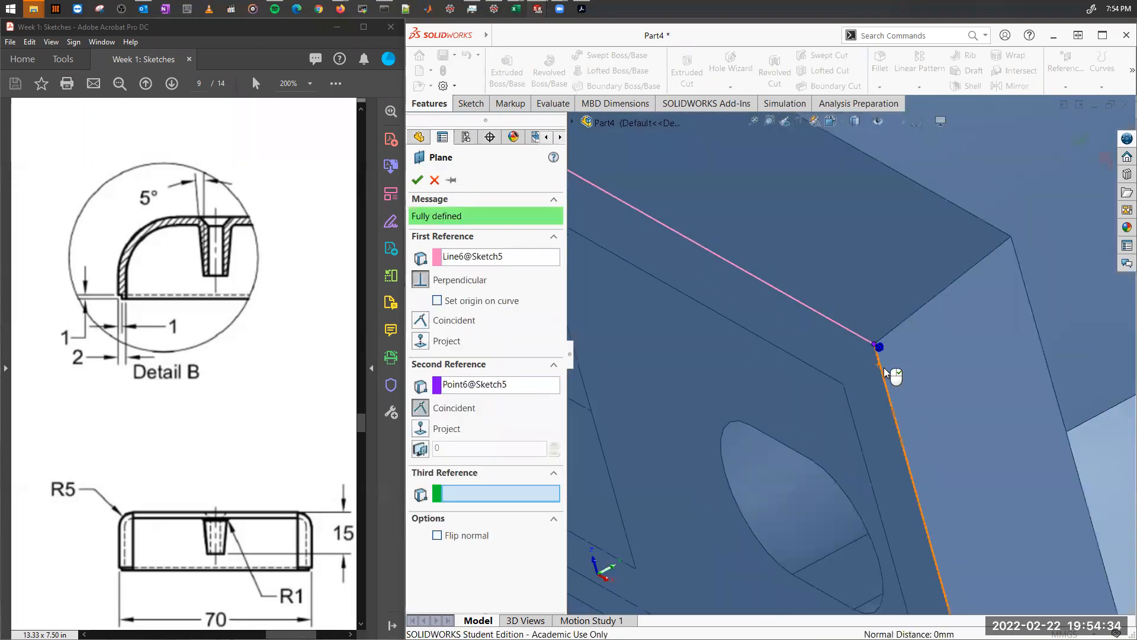
scroll(883, 367, "up", 3)
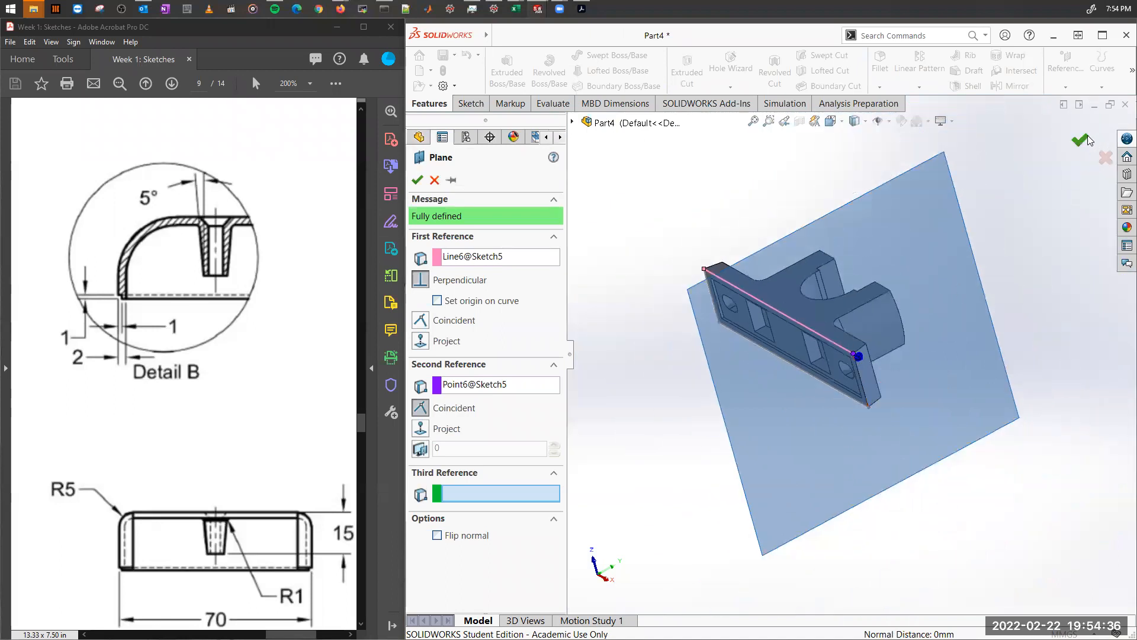
right_click(1009, 372)
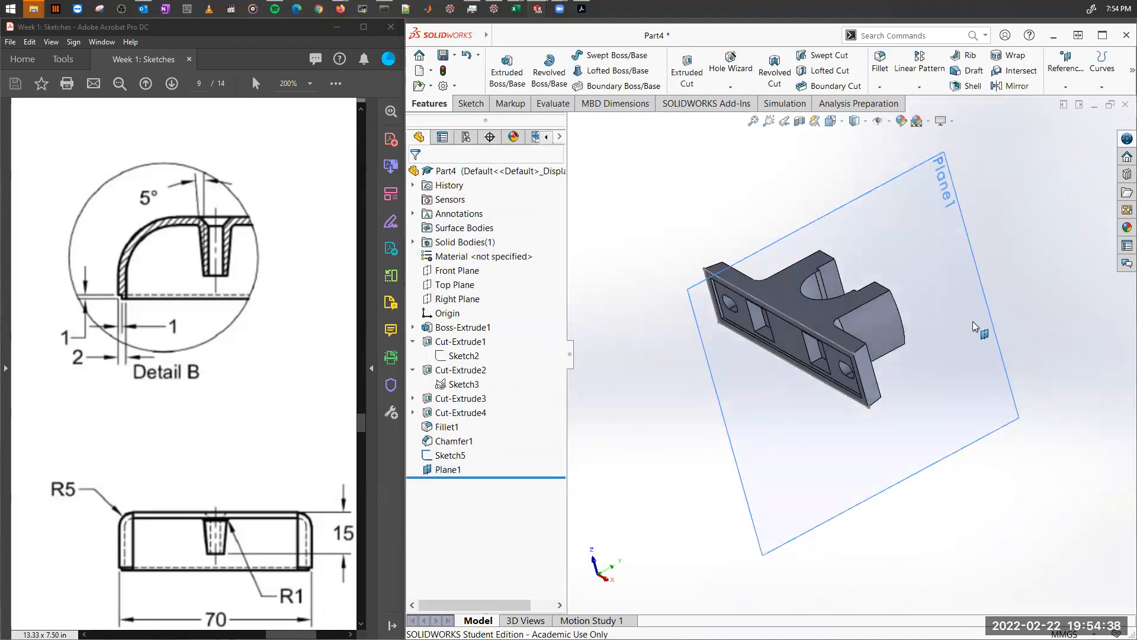
Start a sketch on the plane perpendicular to the long rim edge, with the view facing that plane.
right_click(949, 282)
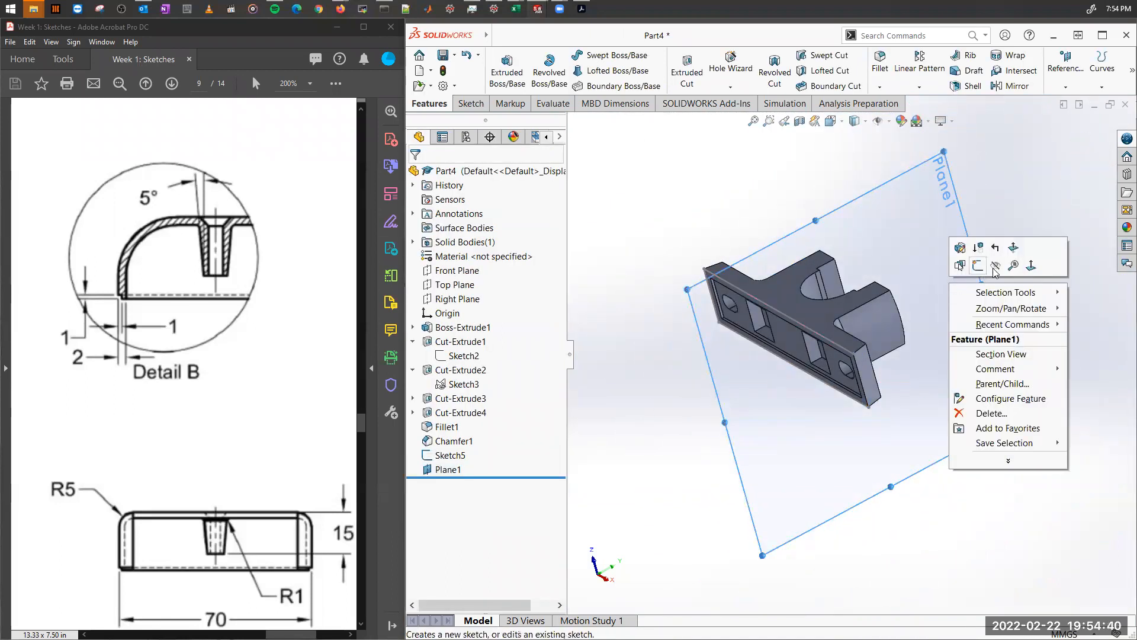
left_click(1027, 267)
scroll(859, 367, "down", 2)
scroll(877, 355, "up", 2)
right_click(1014, 344)
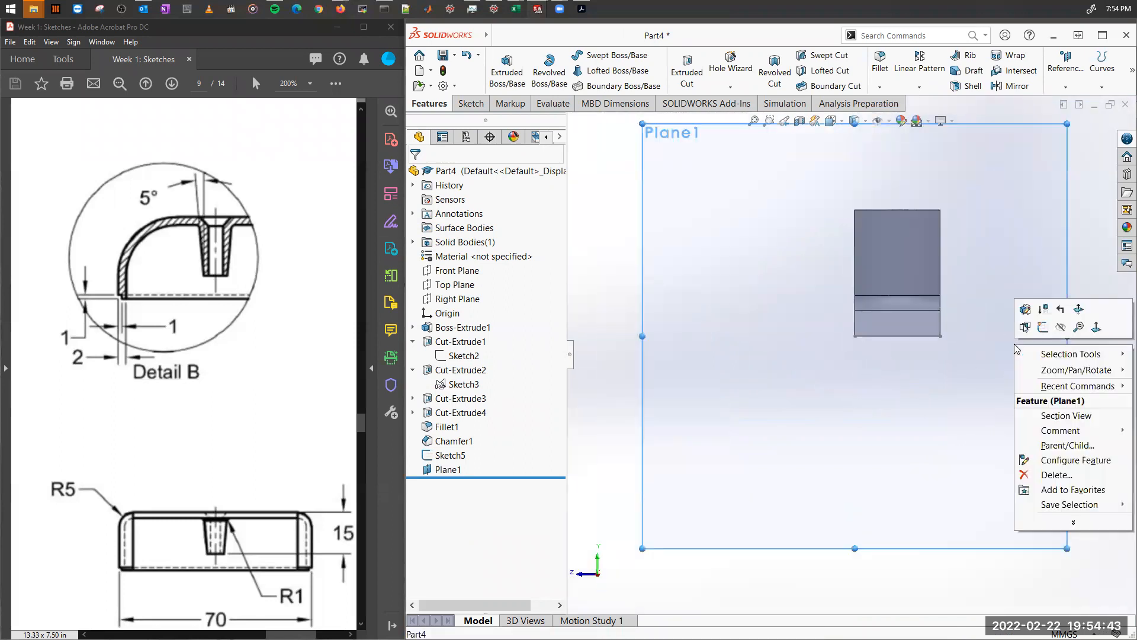
left_click(1043, 325)
scroll(859, 334, "down", 5)
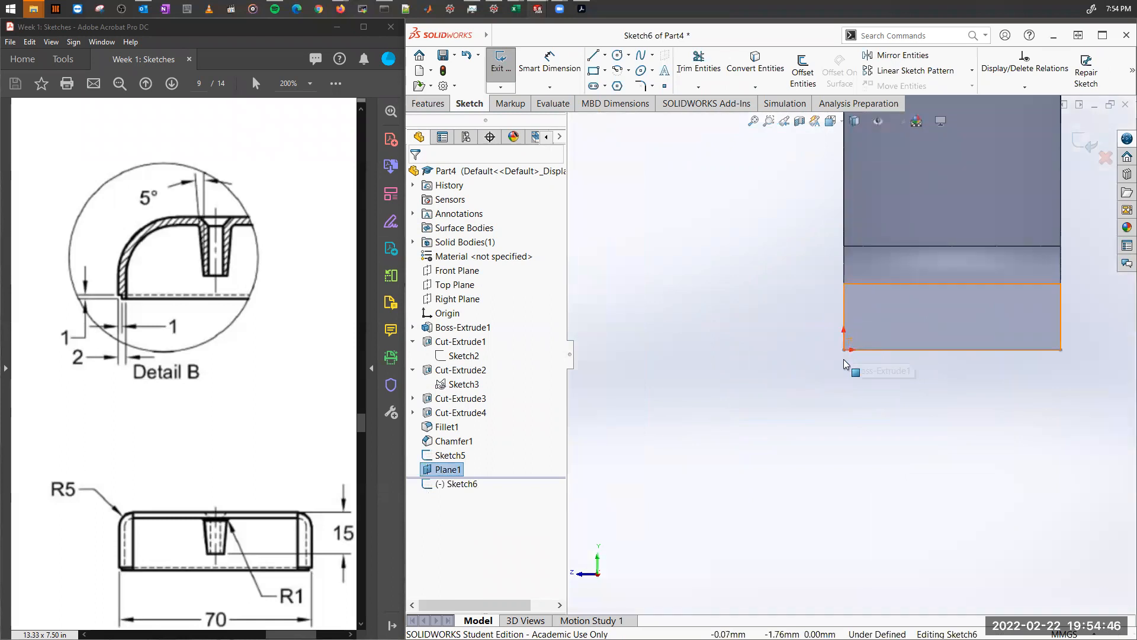
left_click(593, 69)
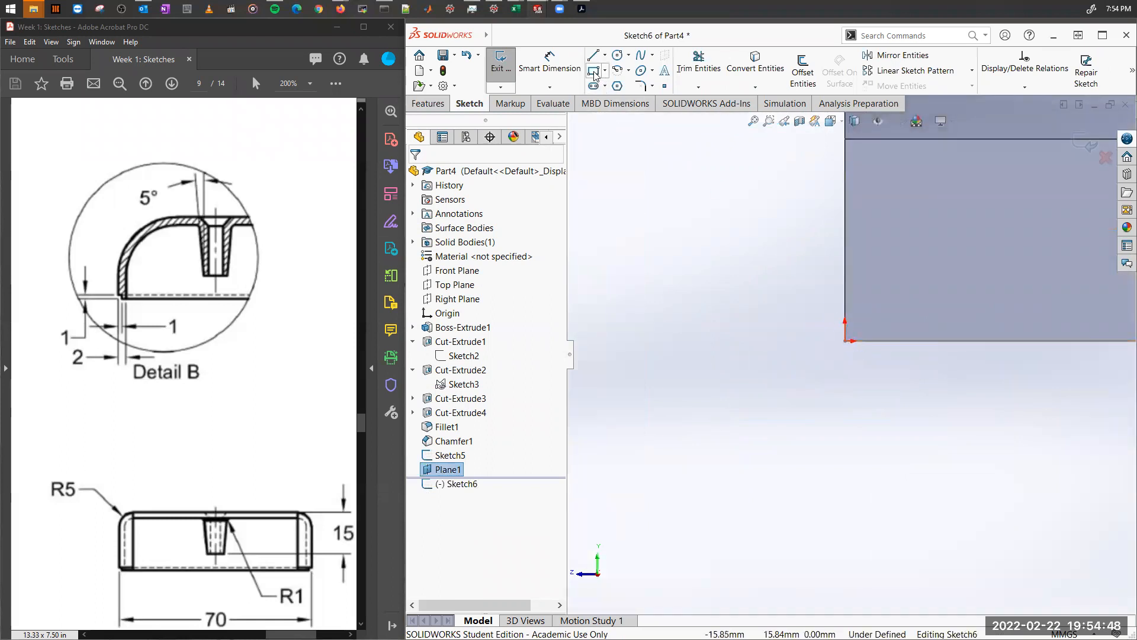
left_click(845, 340)
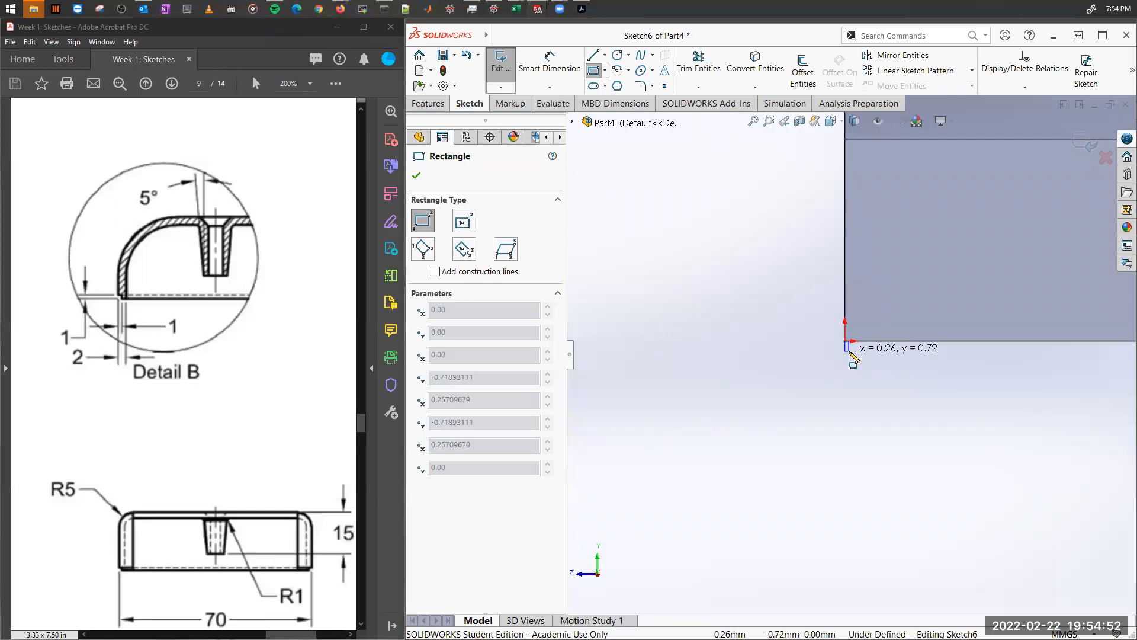
key("Escape")
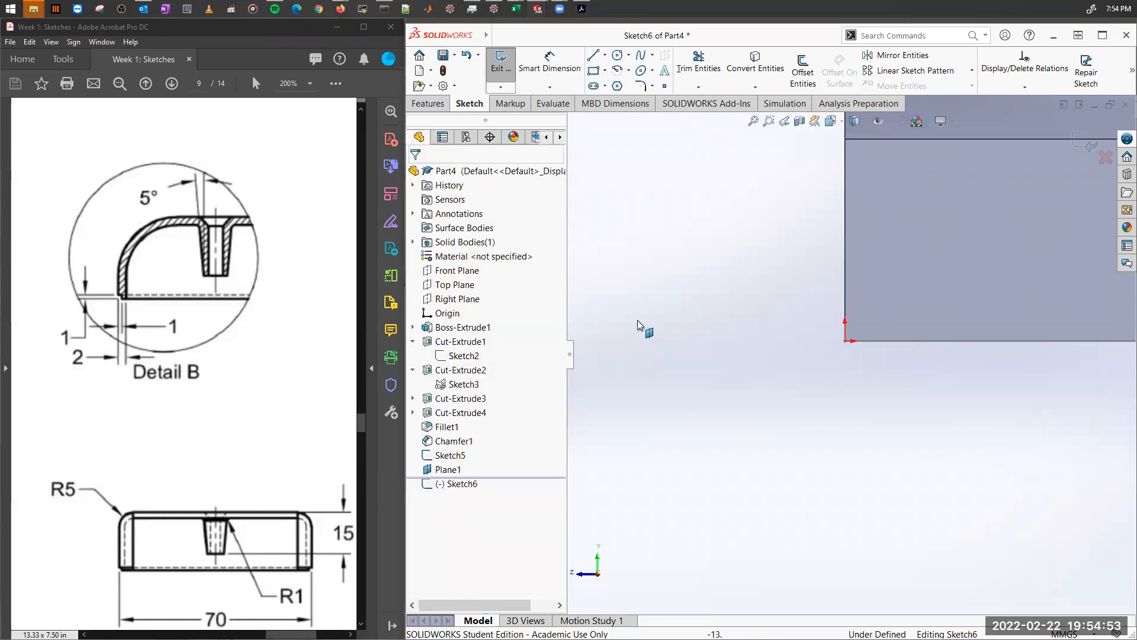
Sketch a center rectangle about 3.3 mm square centered on the origin at the bracket's bottom rim corner, and finish the sketch.
left_click(592, 70)
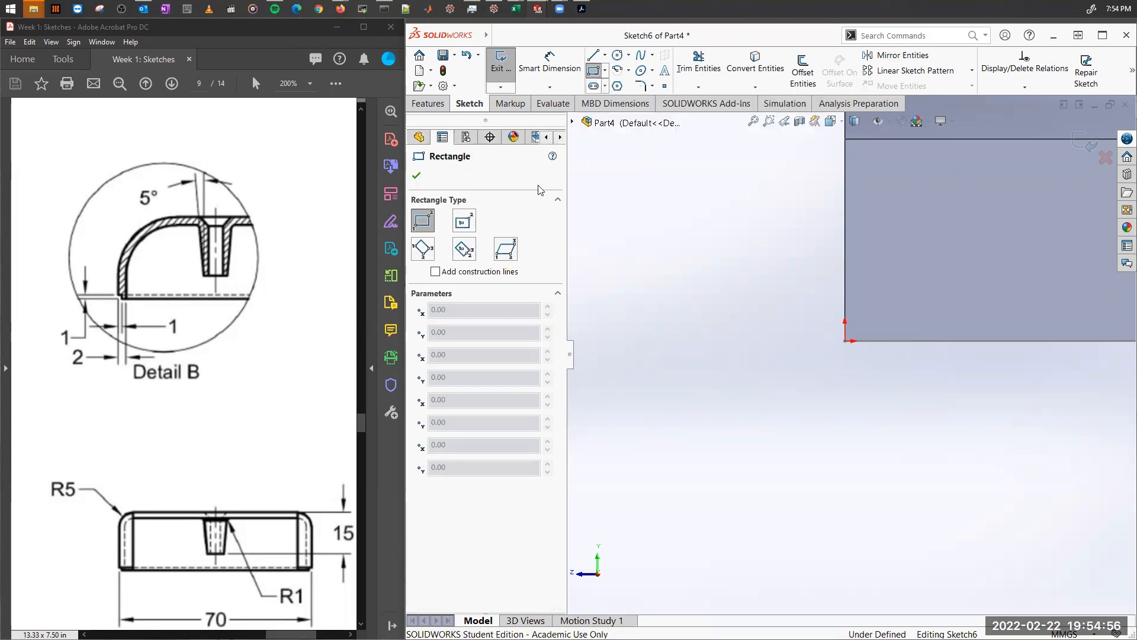
left_click(465, 223)
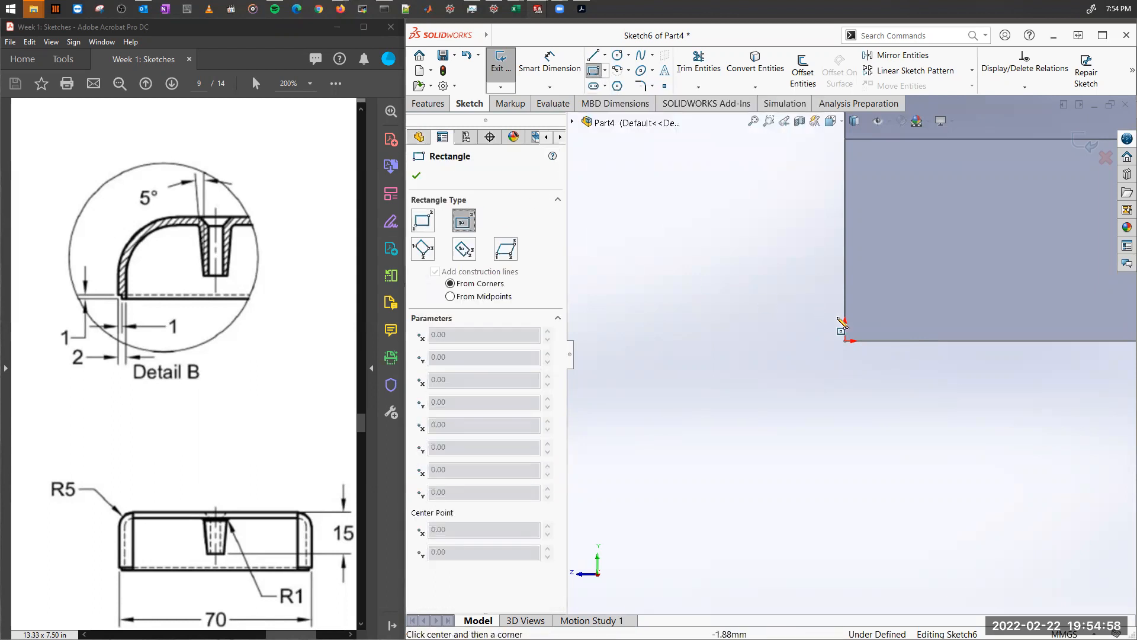
left_click(846, 342)
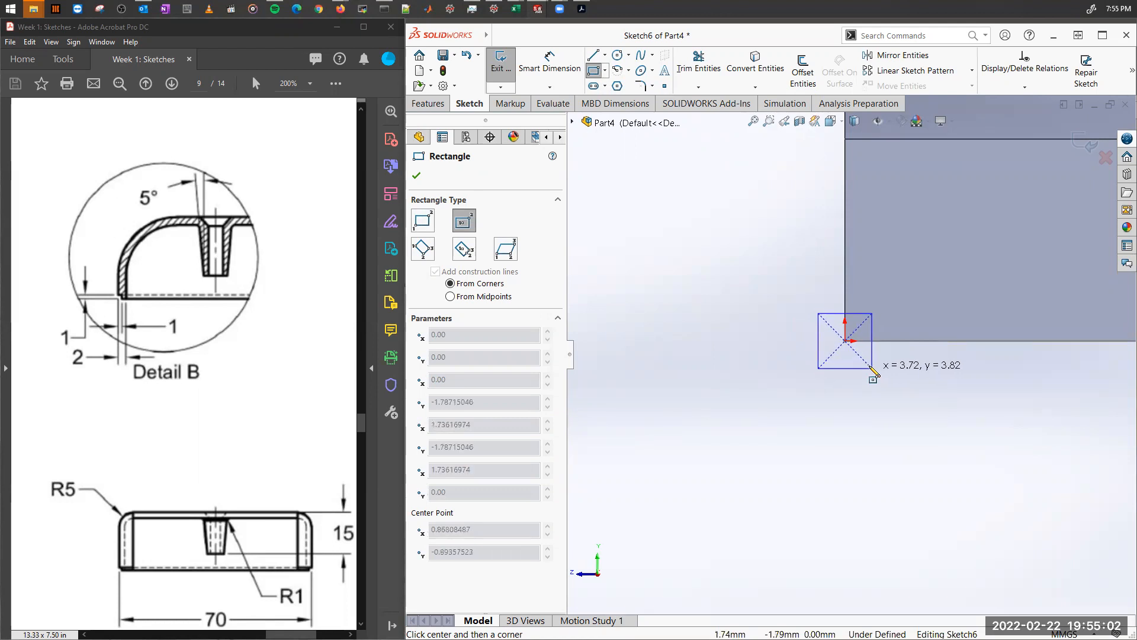
left_click(872, 368)
right_click(734, 299)
left_click(764, 304)
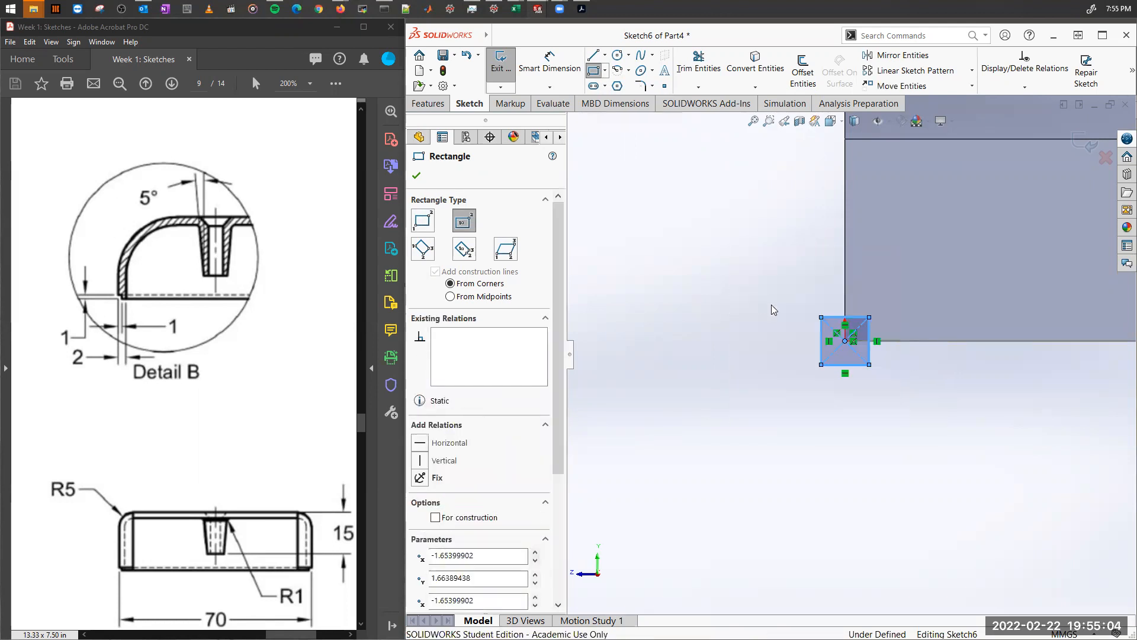
left_click(1081, 140)
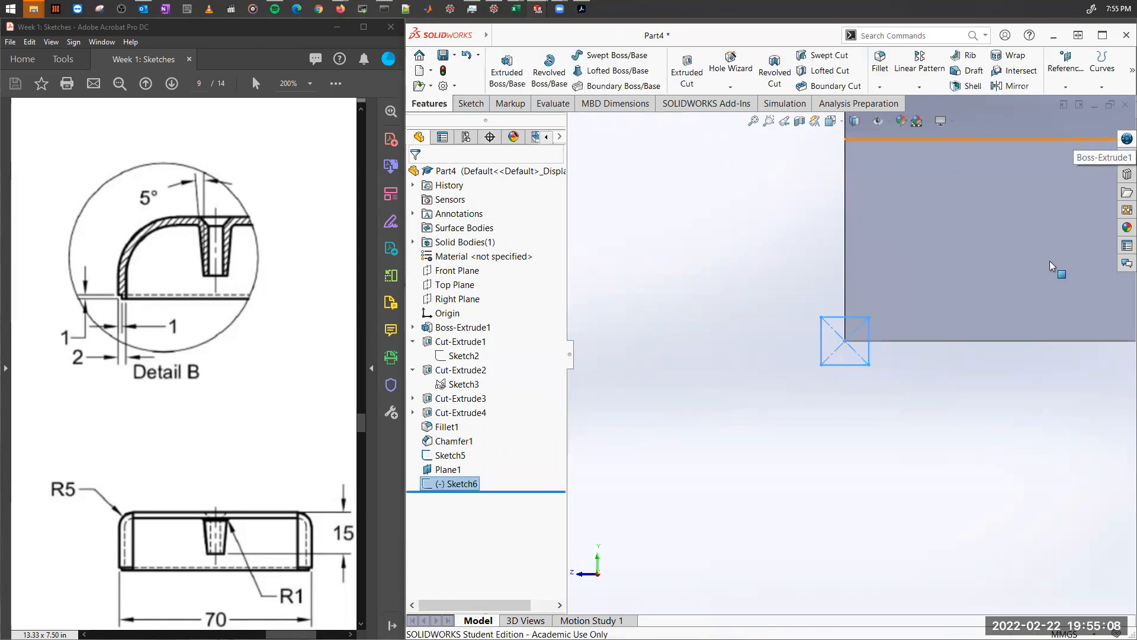
Create a swept cut along the bottom rim using the rectangle sketch as profile and the converted edge sketch as path, and inspect the lip.
scroll(971, 393, "up", 10)
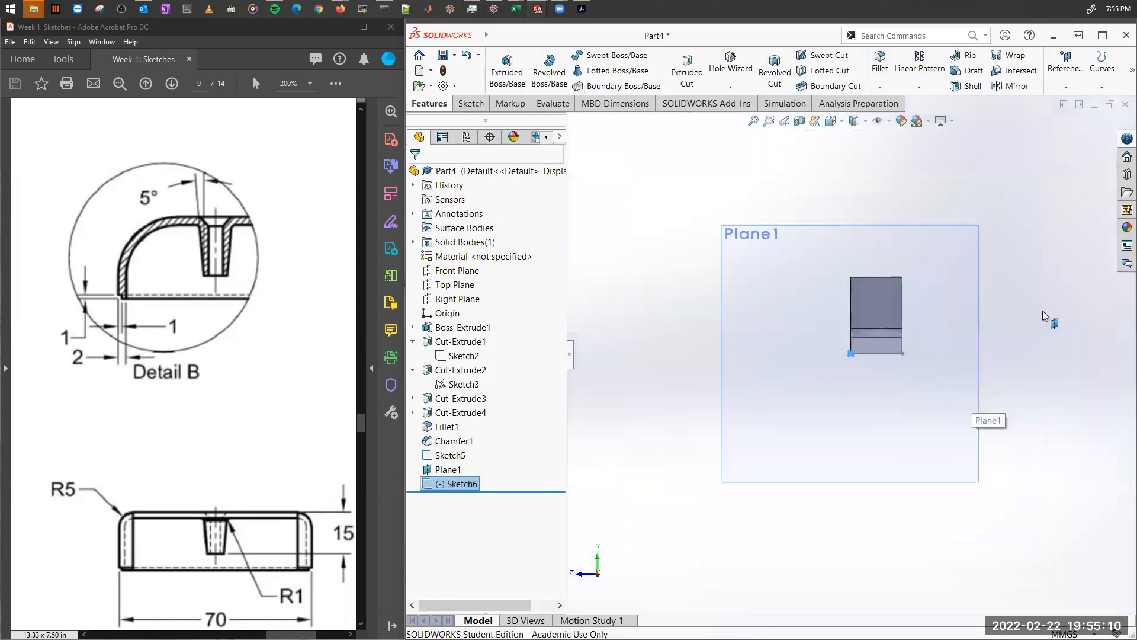
middle_click_drag(860, 357, 949, 341)
scroll(948, 341, "down", 6)
middle_click_drag(801, 308, 836, 288)
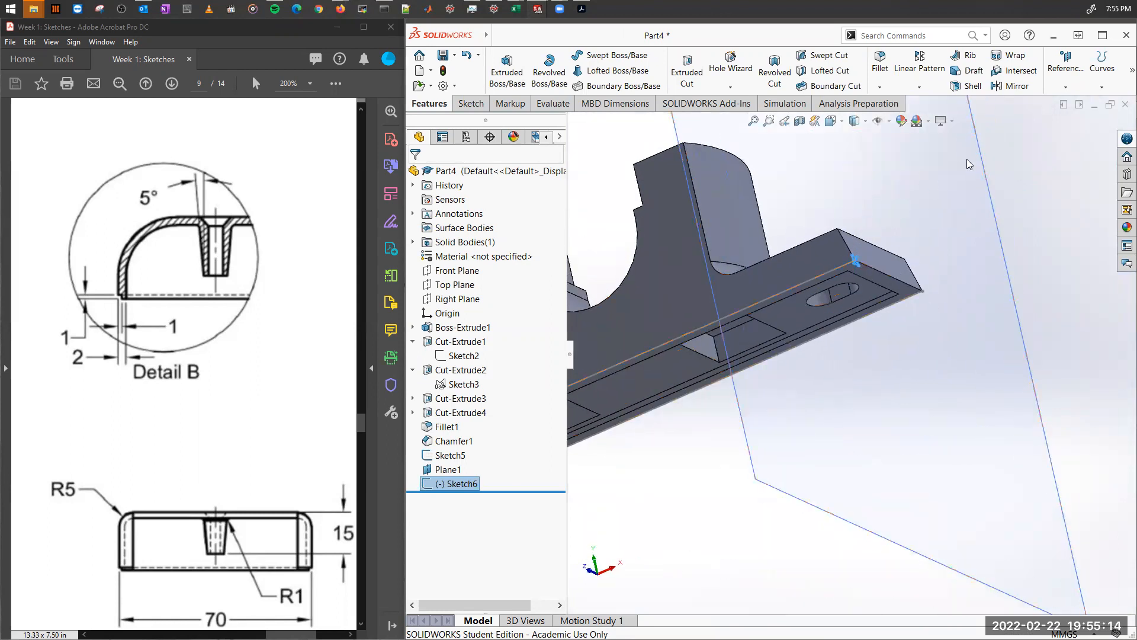
left_click(824, 57)
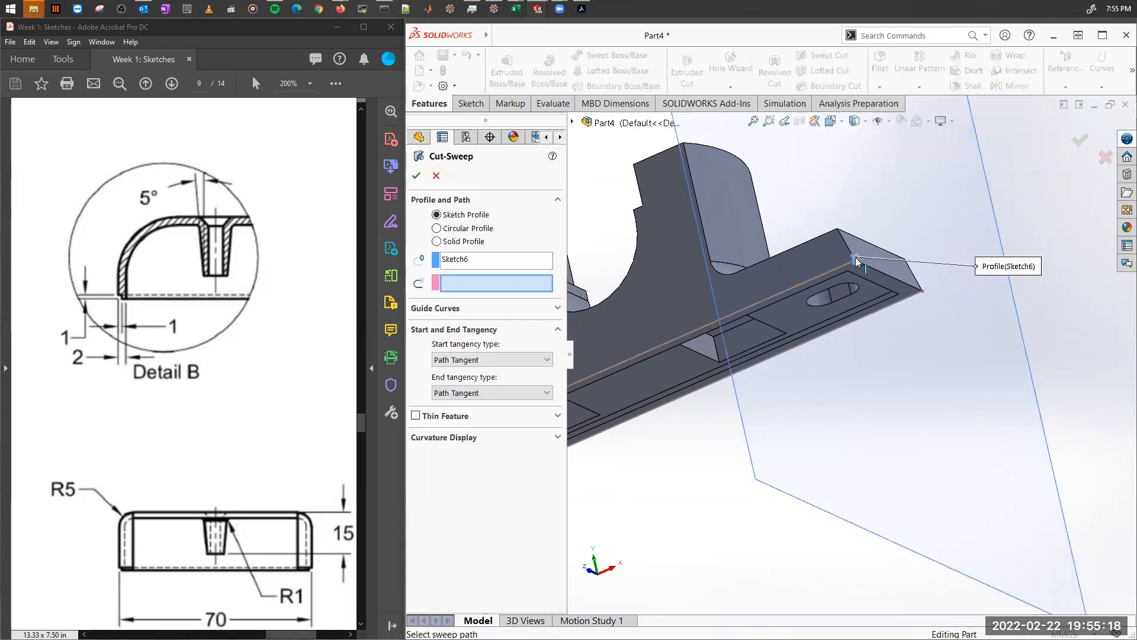
left_click(792, 287)
middle_click_drag(908, 327, 891, 295)
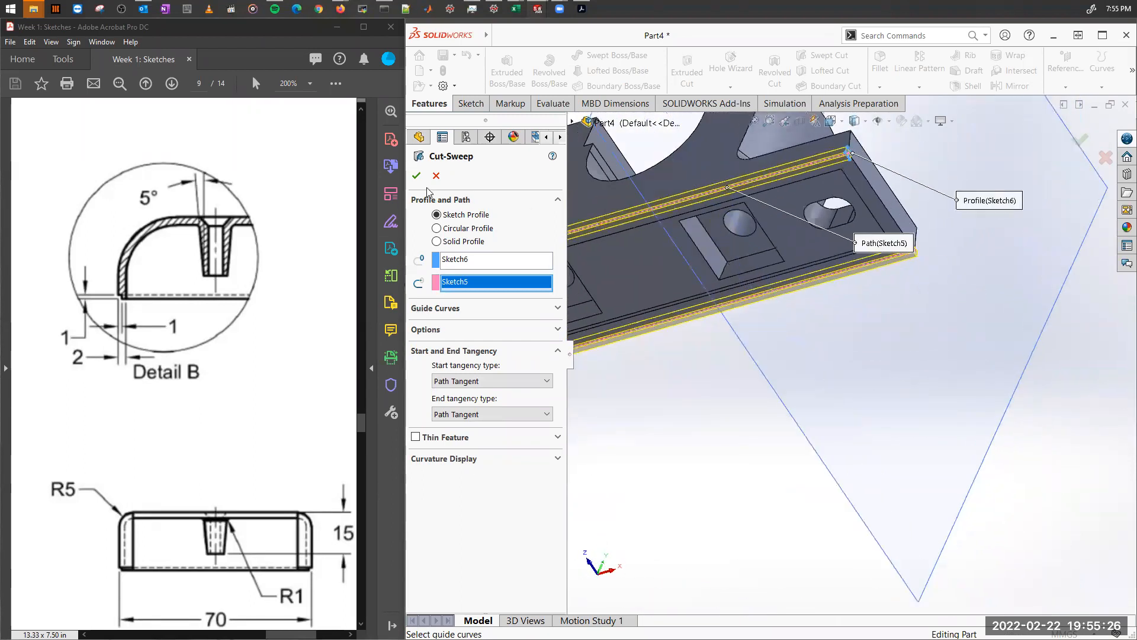
left_click(416, 175)
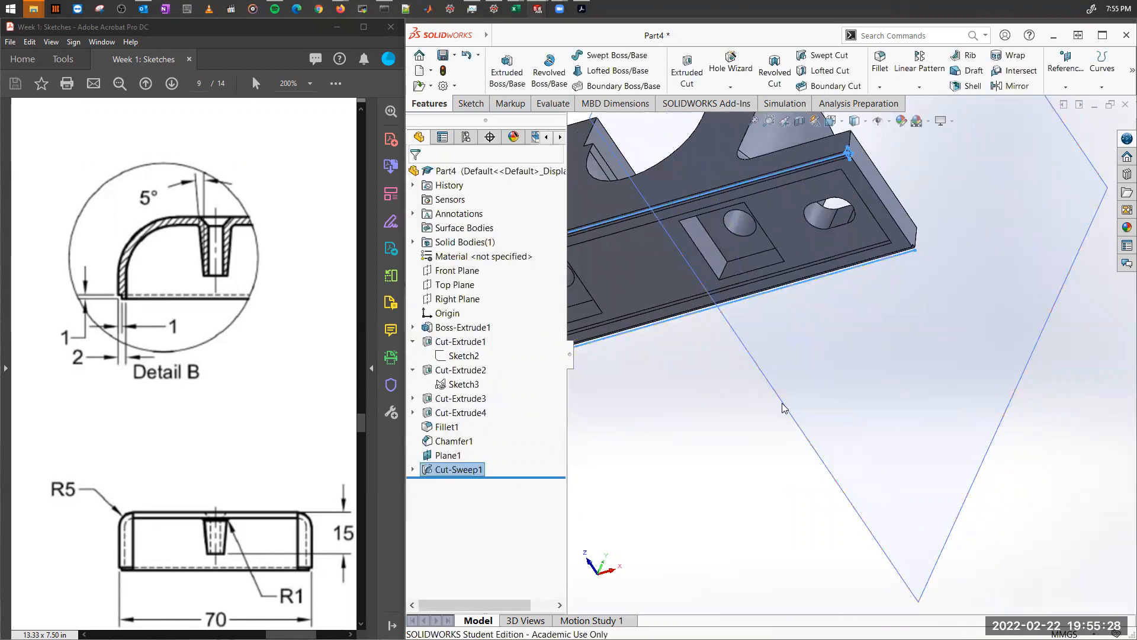
scroll(852, 161, "down", 5)
middle_click_drag(906, 268, 872, 260)
scroll(938, 379, "up", 10)
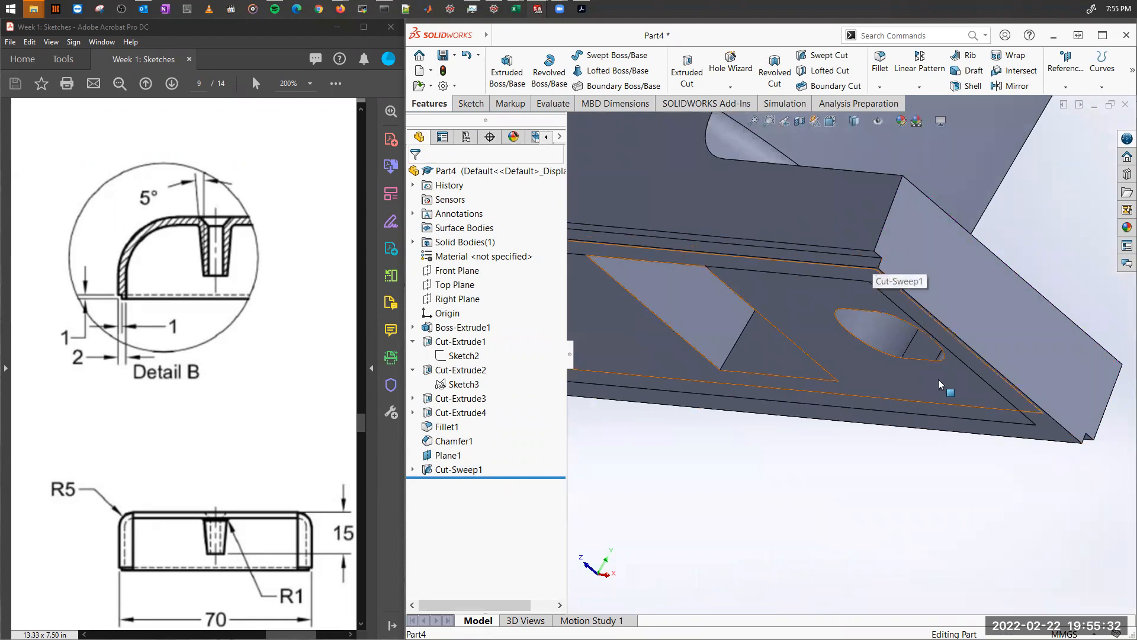
middle_click_drag(947, 462, 823, 349)
Switch to the exercises PDF in Acrobat, maximize its window, and go back from Problem 8 to the Problem 1 page.
left_click(281, 37)
mouse_move(279, 32)
left_mouse_down()
mouse_move(240, 191)
mouse_move(713, 115)
mouse_move(711, 1)
left_mouse_up()
scroll(870, 235, "down", 3, "ctrl")
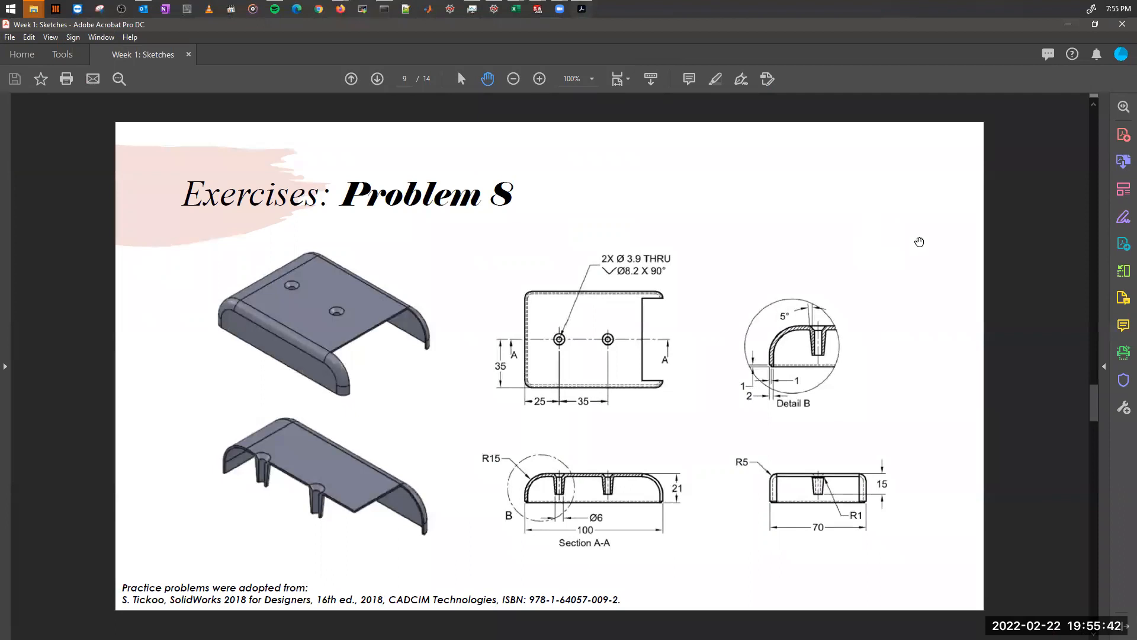
scroll(918, 354, "up", 5)
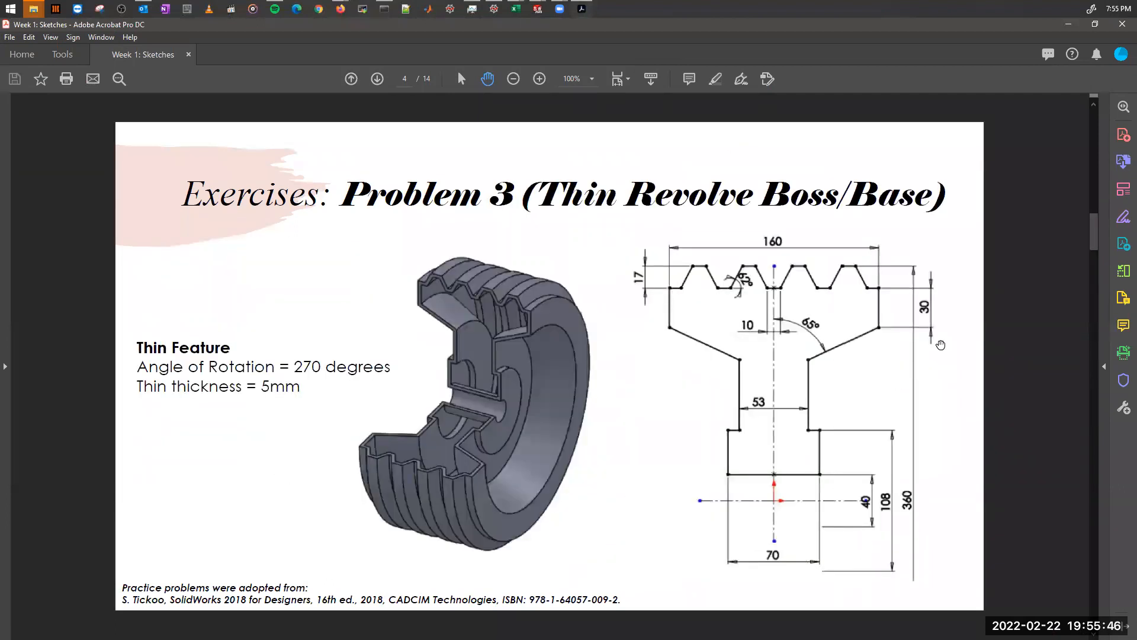
scroll(947, 343, "up", 2)
scroll(998, 320, "up", 1)
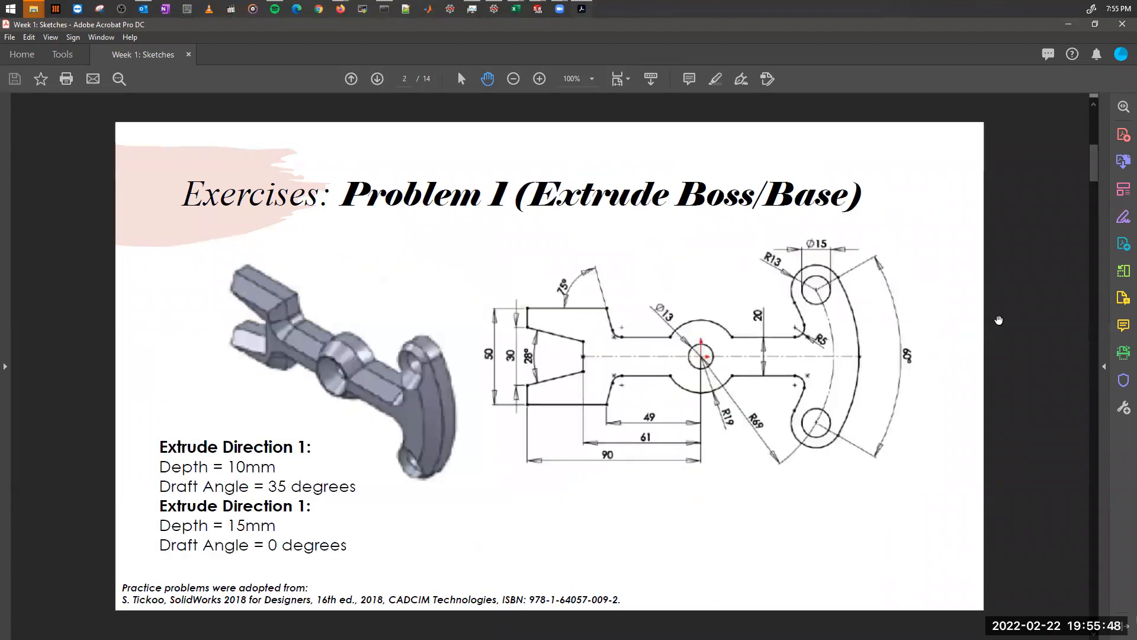